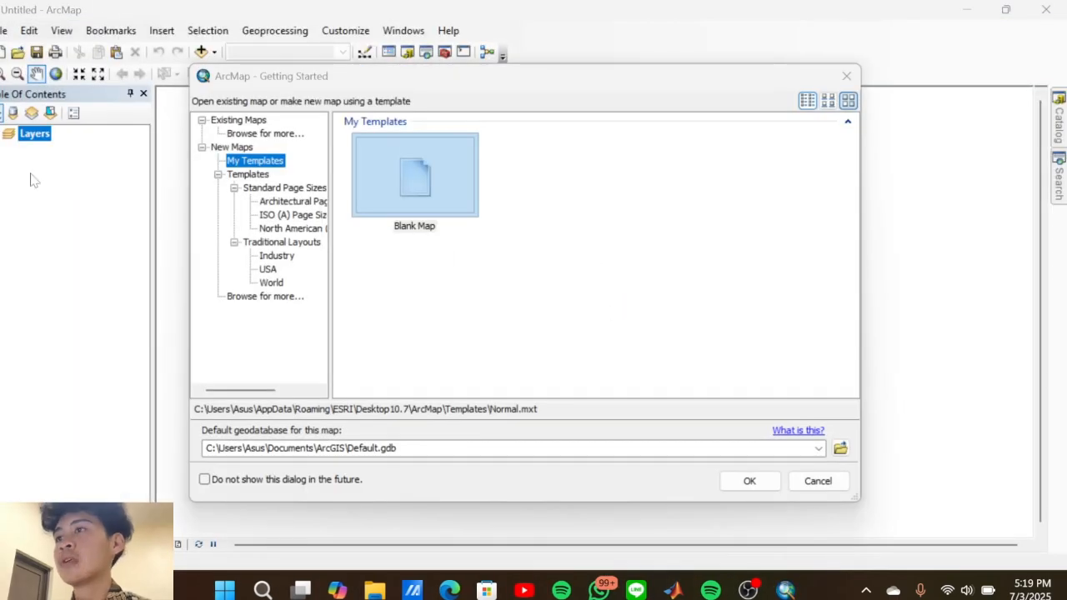
Dismiss the startup dialog and create a new map document from the Blank Map template
{"action": "left_click", "coordinate": [847, 75]}
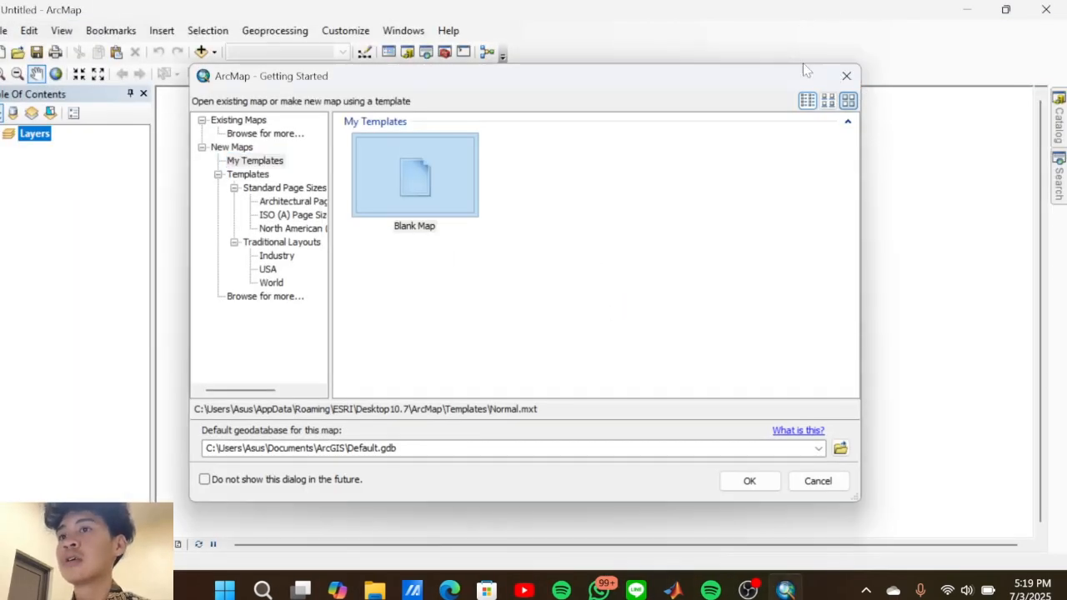
{"action": "key", "text": "ctrl+n"}
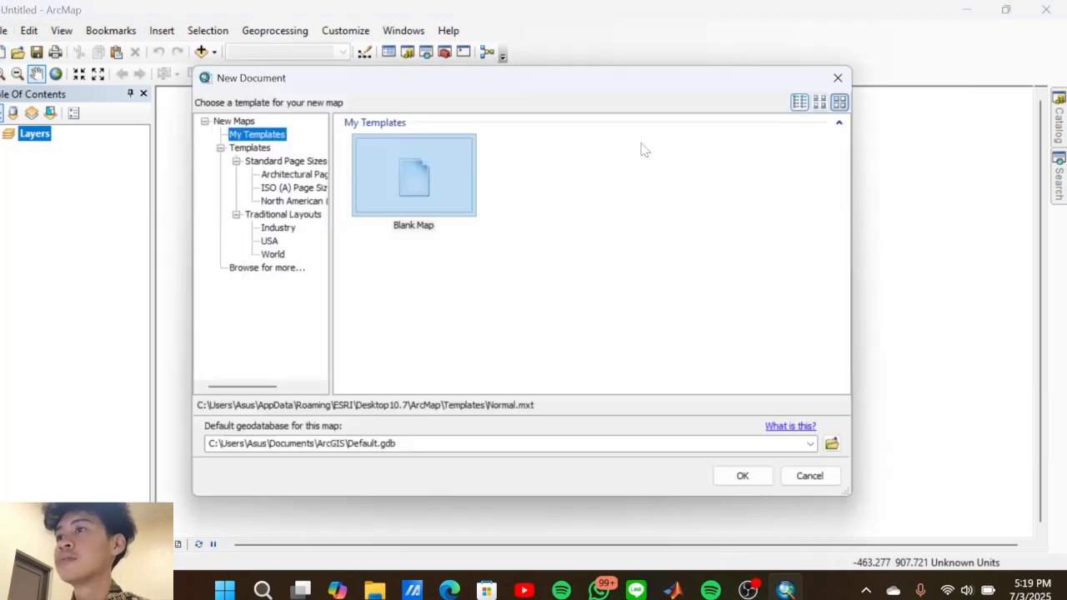
{"action": "left_click", "coordinate": [755, 490]}
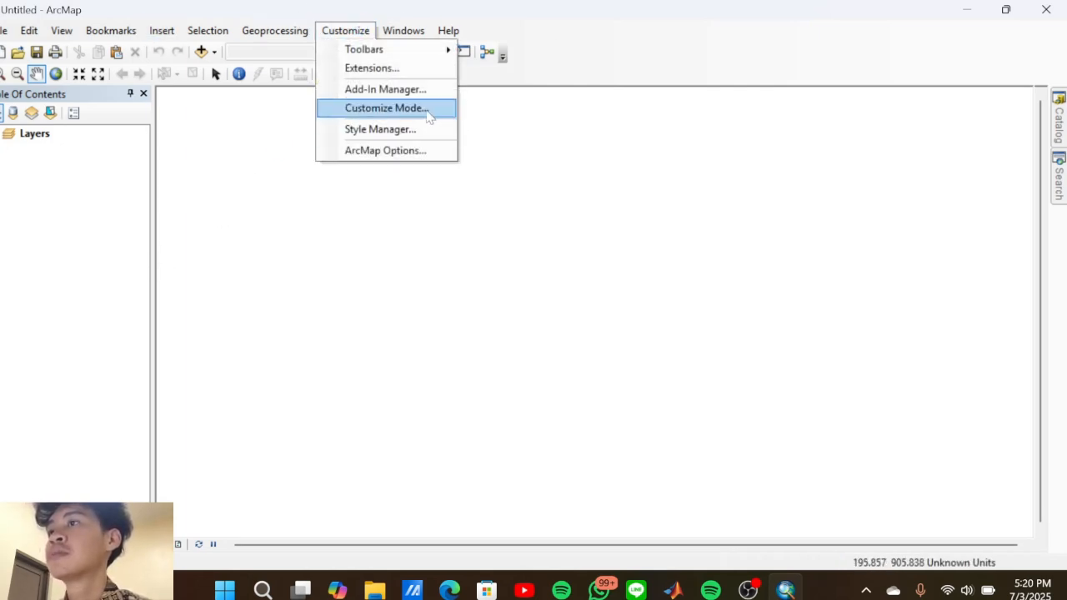
Check which extensions are enabled, then close the extensions list
{"action": "left_click", "coordinate": [421, 69]}
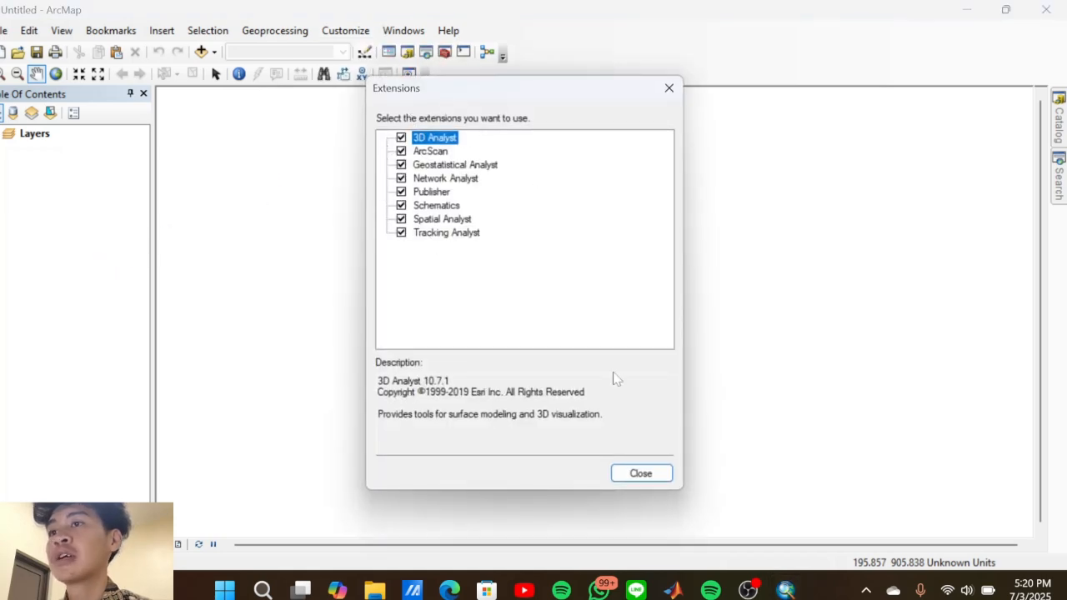
{"action": "left_click", "coordinate": [639, 479]}
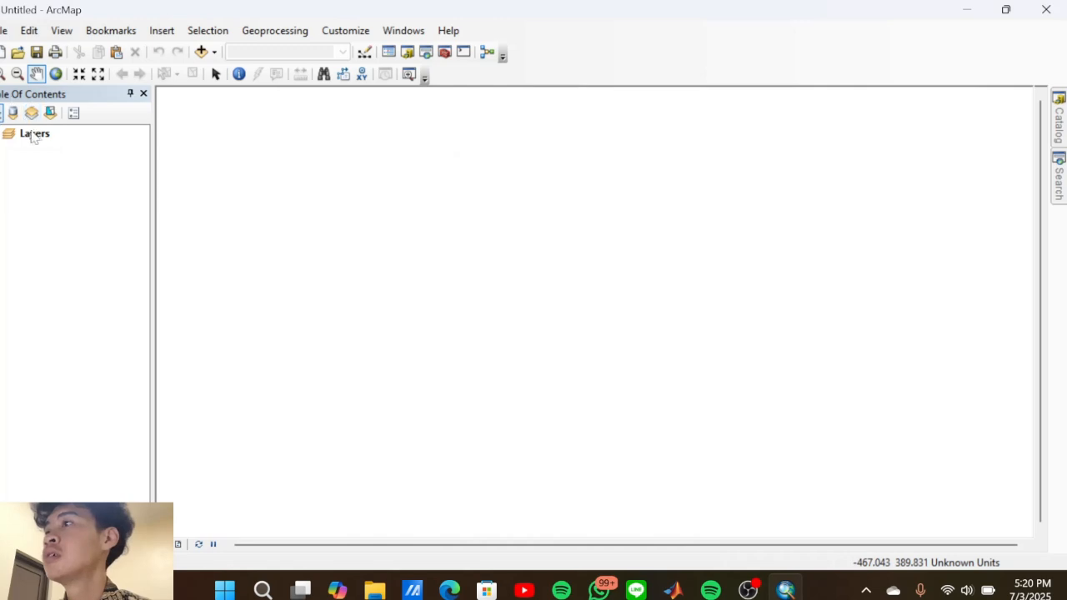
{"action": "left_click", "coordinate": [37, 135]}
{"action": "right_click", "coordinate": [50, 139]}
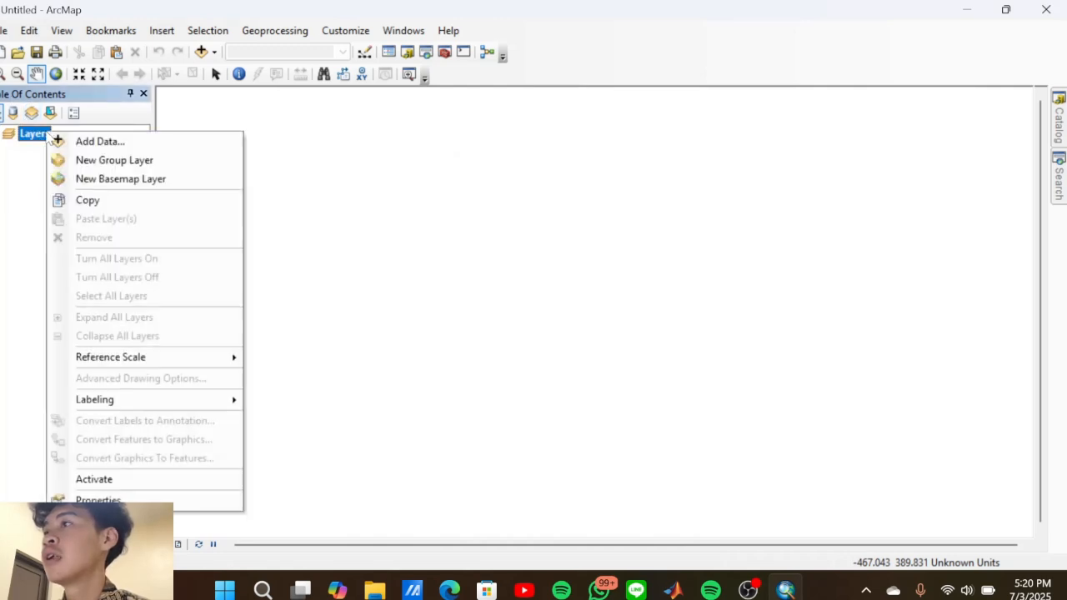
{"action": "left_click", "coordinate": [3, 160]}
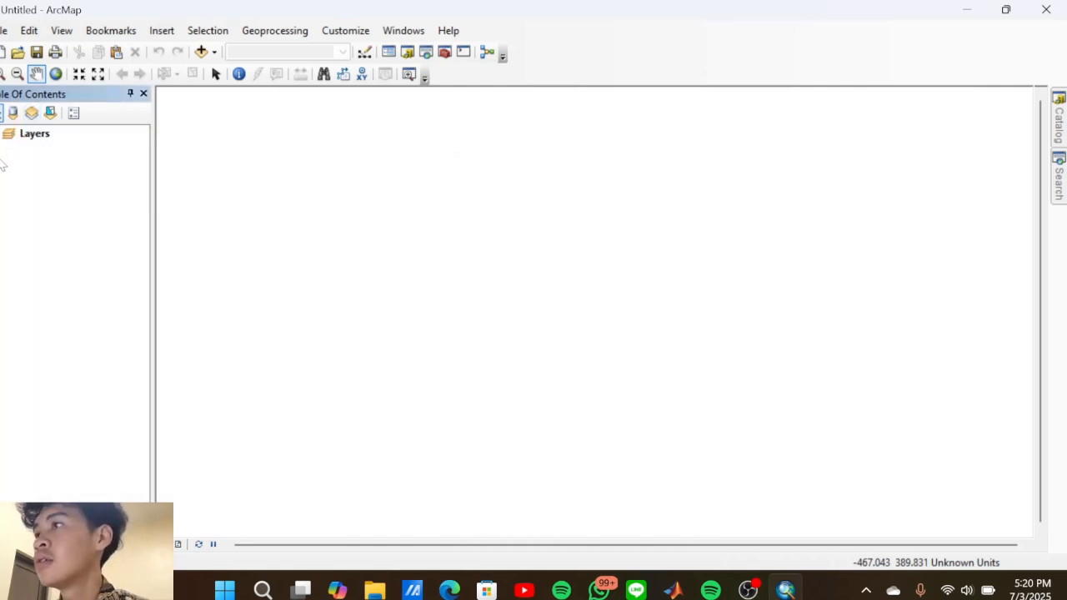
Set the Layers data frame's coordinate system to the projected WGS 1984 UTM Zone 47N
{"action": "right_click", "coordinate": [38, 138]}
{"action": "left_click", "coordinate": [125, 503]}
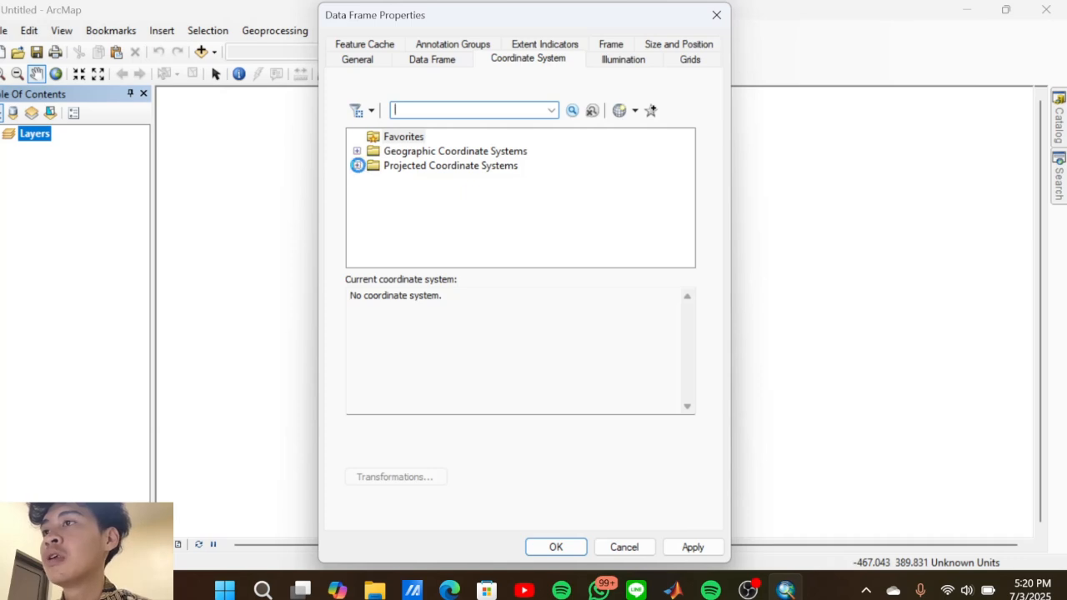
{"action": "left_click", "coordinate": [357, 165]}
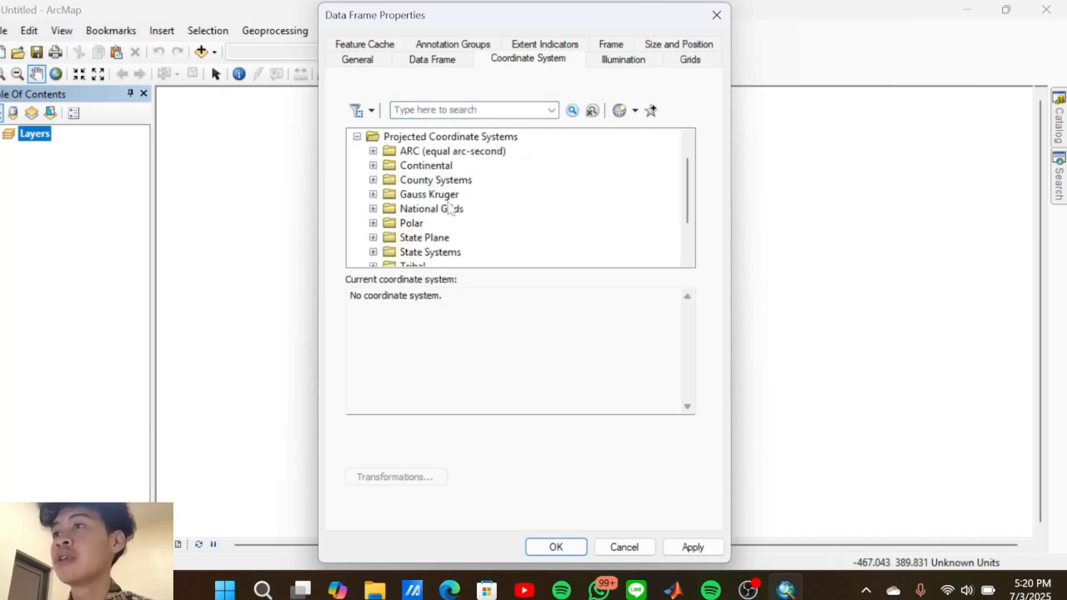
{"action": "scroll", "coordinate": [451, 205], "scroll_direction": "down", "scroll_amount": 2}
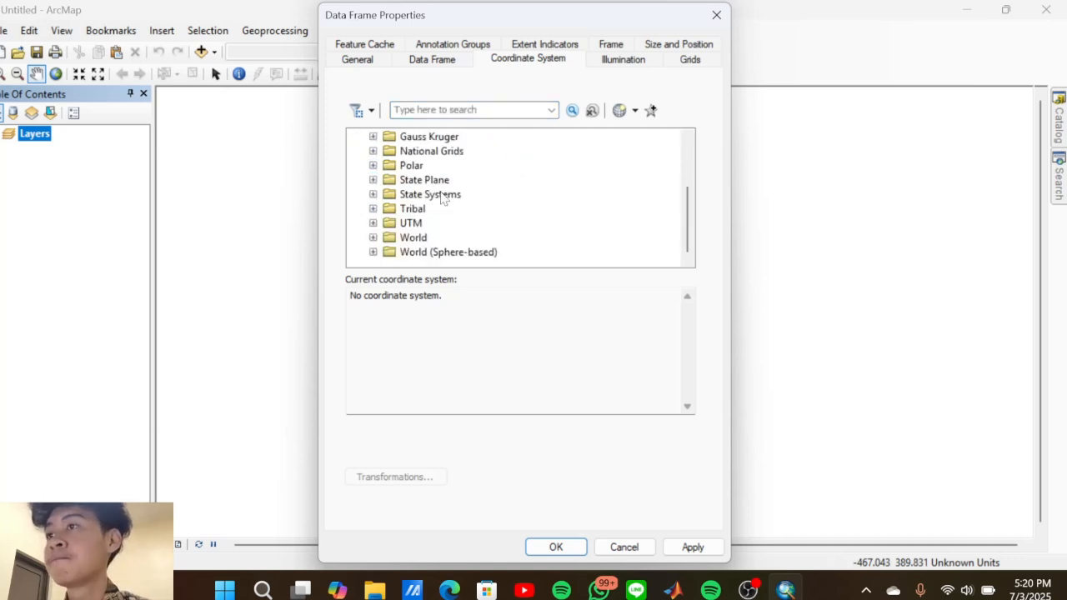
{"action": "left_click", "coordinate": [373, 223]}
{"action": "scroll", "coordinate": [518, 216], "scroll_direction": "down", "scroll_amount": 3}
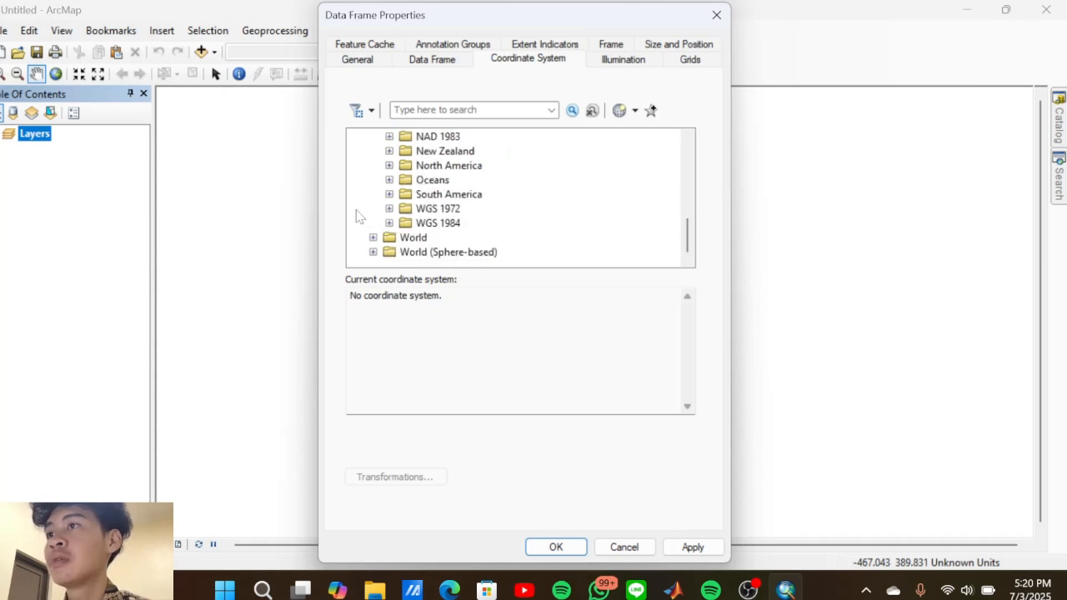
{"action": "left_click", "coordinate": [389, 223]}
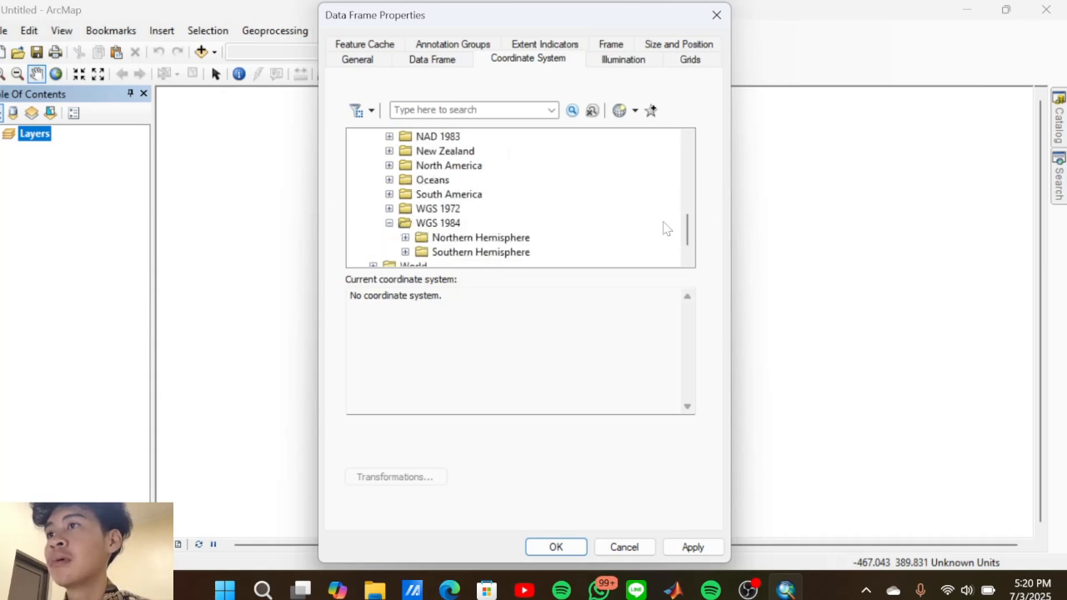
{"action": "left_click", "coordinate": [406, 238]}
{"action": "scroll", "coordinate": [565, 175], "scroll_direction": "down", "scroll_amount": 15}
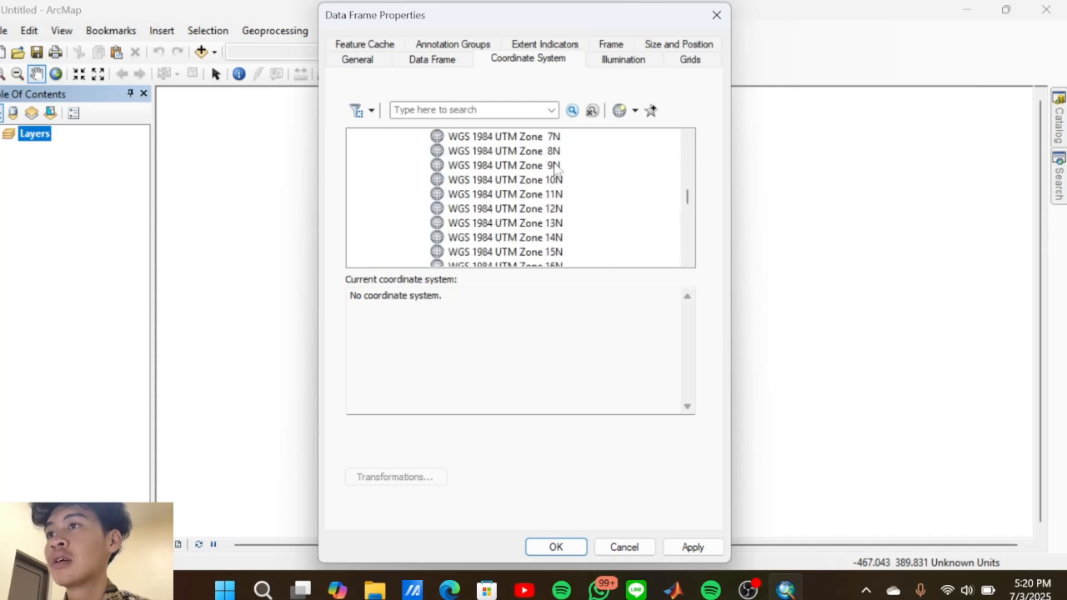
{"action": "scroll", "coordinate": [554, 207], "scroll_direction": "down", "scroll_amount": 2}
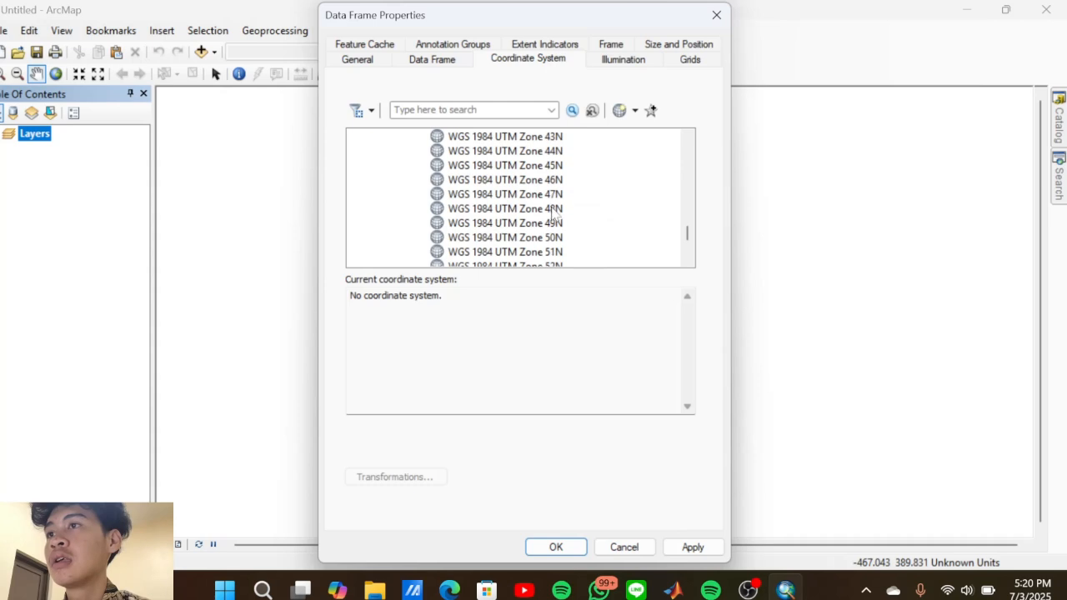
{"action": "left_click", "coordinate": [516, 195]}
{"action": "left_click", "coordinate": [692, 546]}
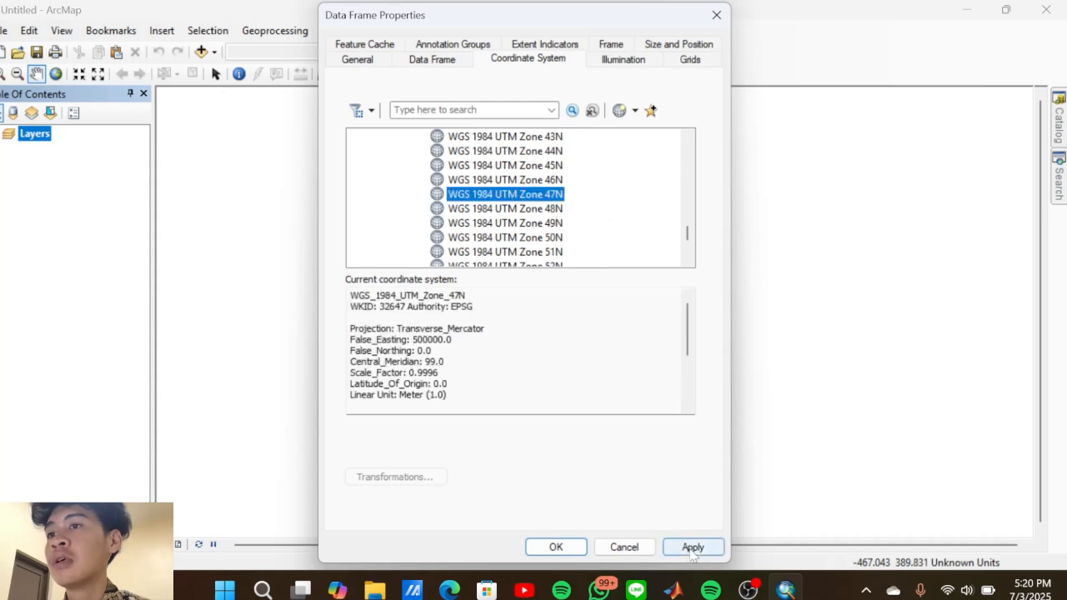
{"action": "left_click", "coordinate": [554, 547]}
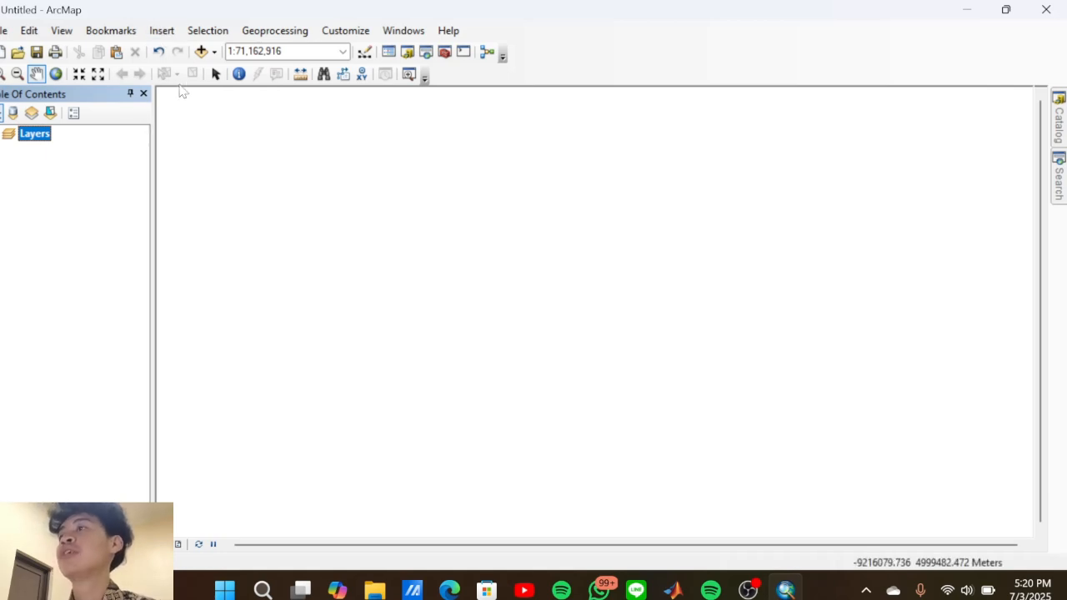
Add the DEMNAS rasters from DEMNAS_0520-51_v1.0.tif through DEMNAS_0521-31_v1.0.tif in the UAS APTEK folder, accepting the missing spatial reference
{"action": "left_click", "coordinate": [214, 52]}
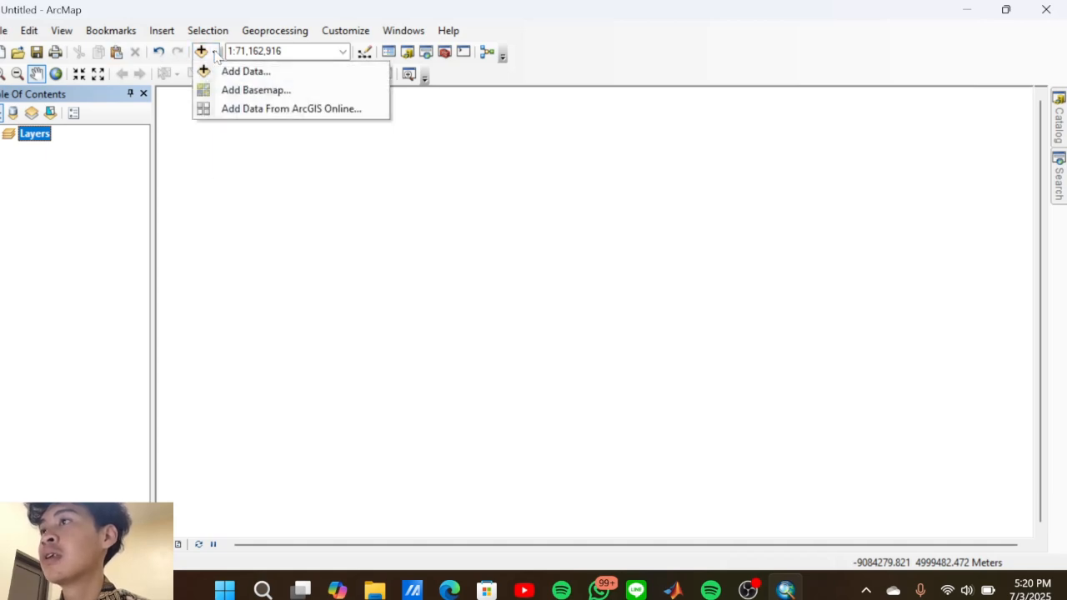
{"action": "left_click", "coordinate": [250, 70]}
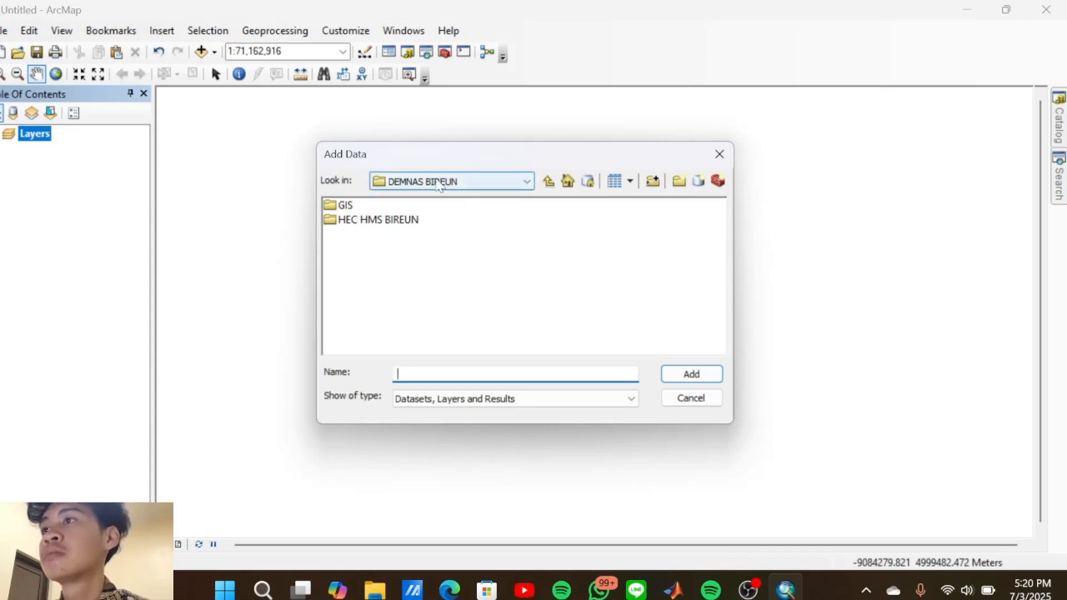
{"action": "left_click", "coordinate": [443, 178]}
{"action": "left_click", "coordinate": [433, 214]}
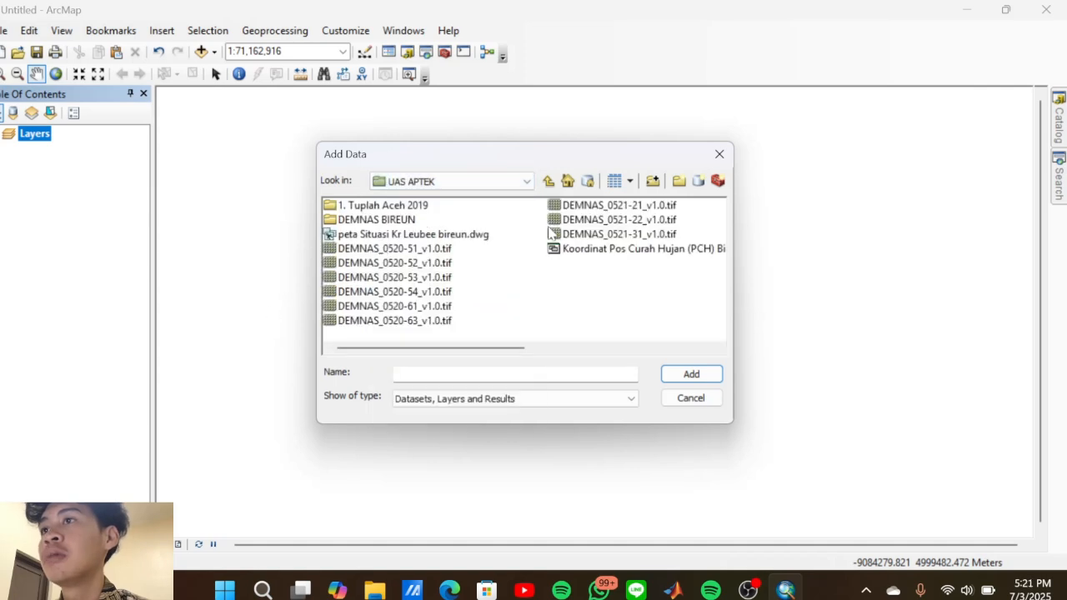
{"action": "left_click", "coordinate": [394, 249]}
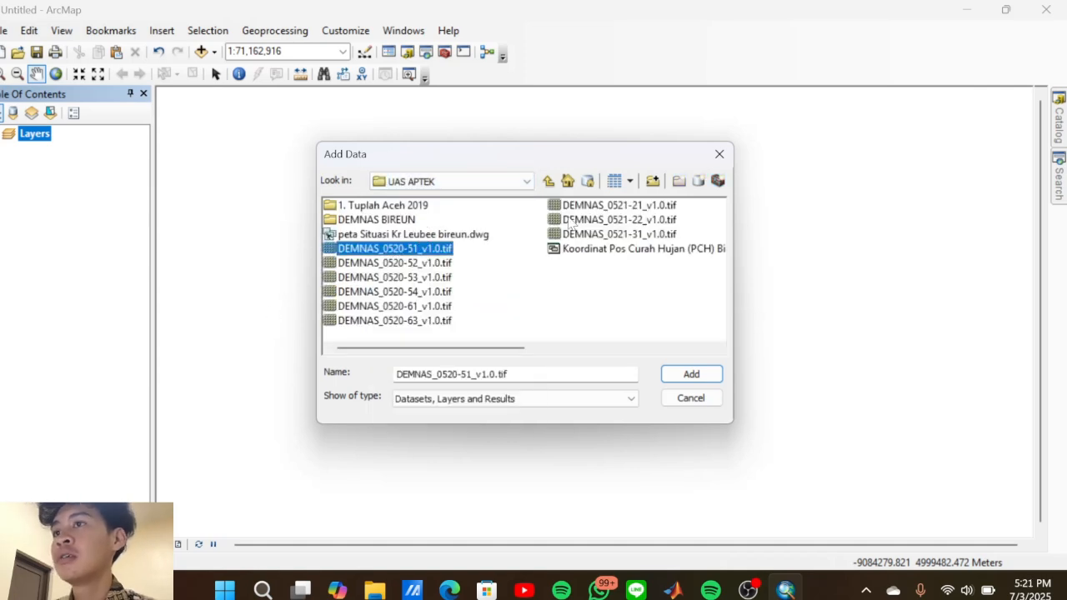
{"action": "left_click", "coordinate": [590, 236], "text": "shift"}
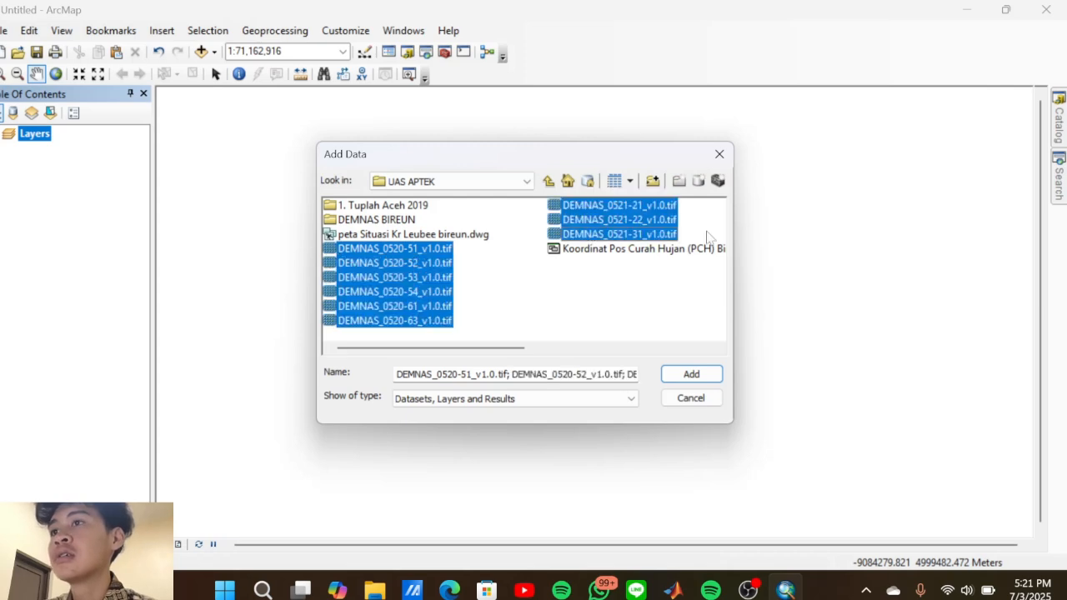
{"action": "left_click", "coordinate": [684, 374]}
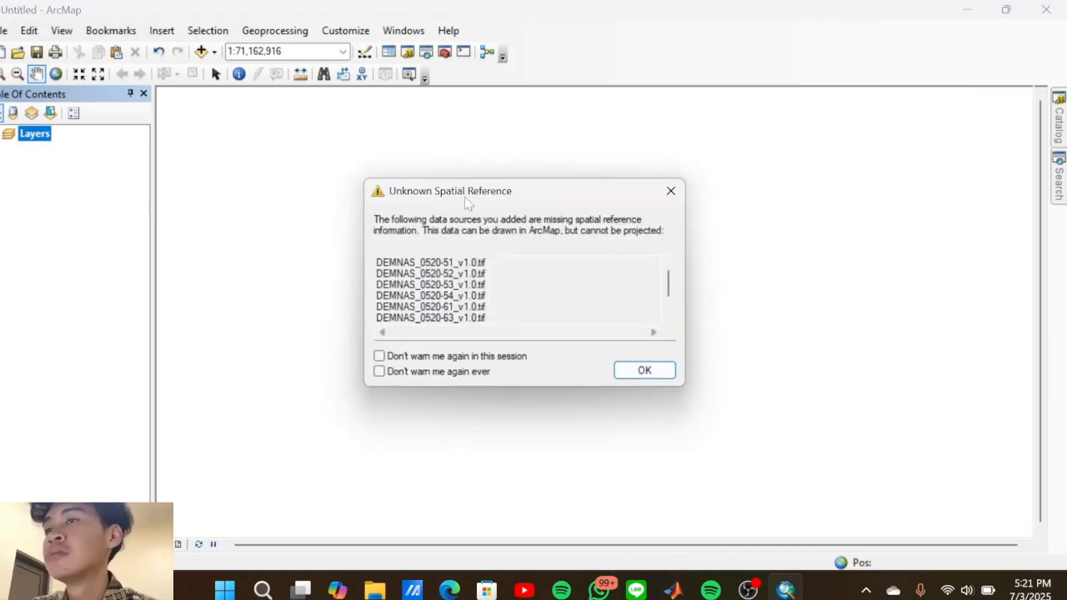
{"action": "left_click", "coordinate": [635, 371]}
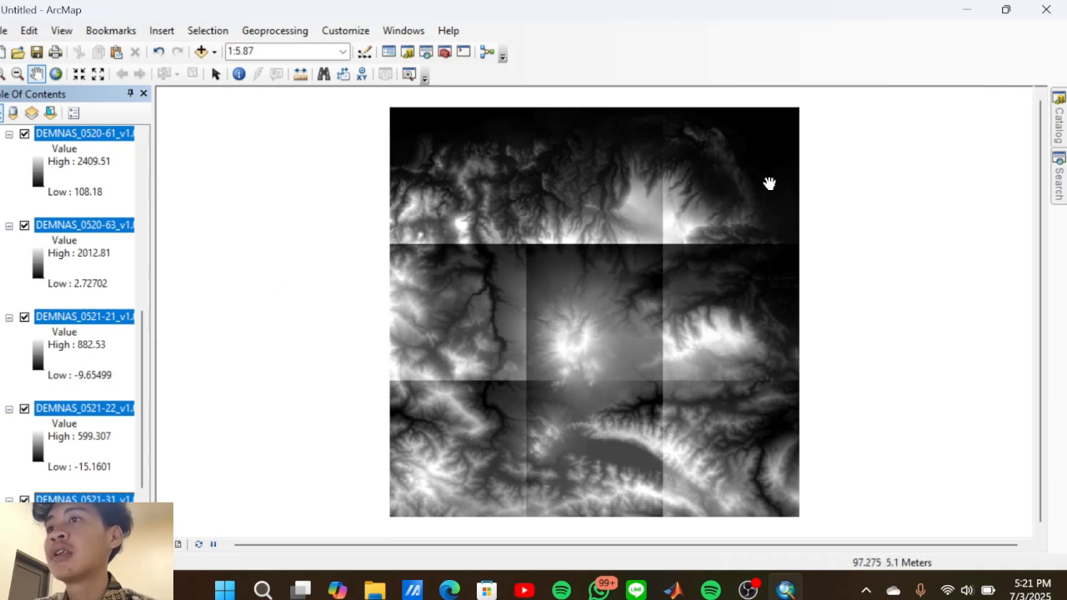
Collapse the legends of all DEMNAS raster layers in the table of contents
{"action": "left_click", "coordinate": [8, 133]}
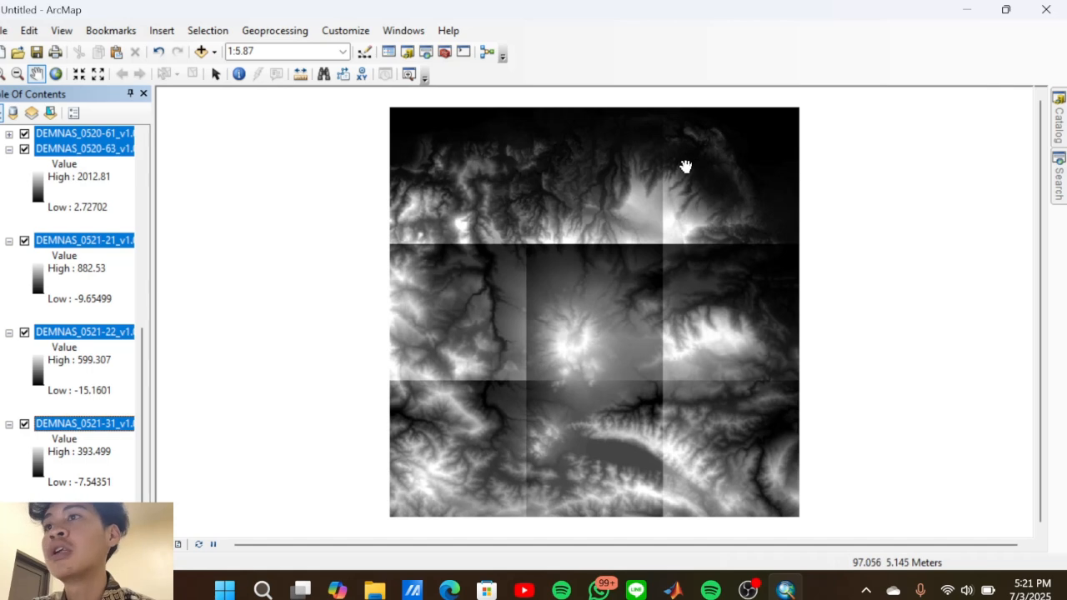
{"action": "left_click", "coordinate": [9, 241]}
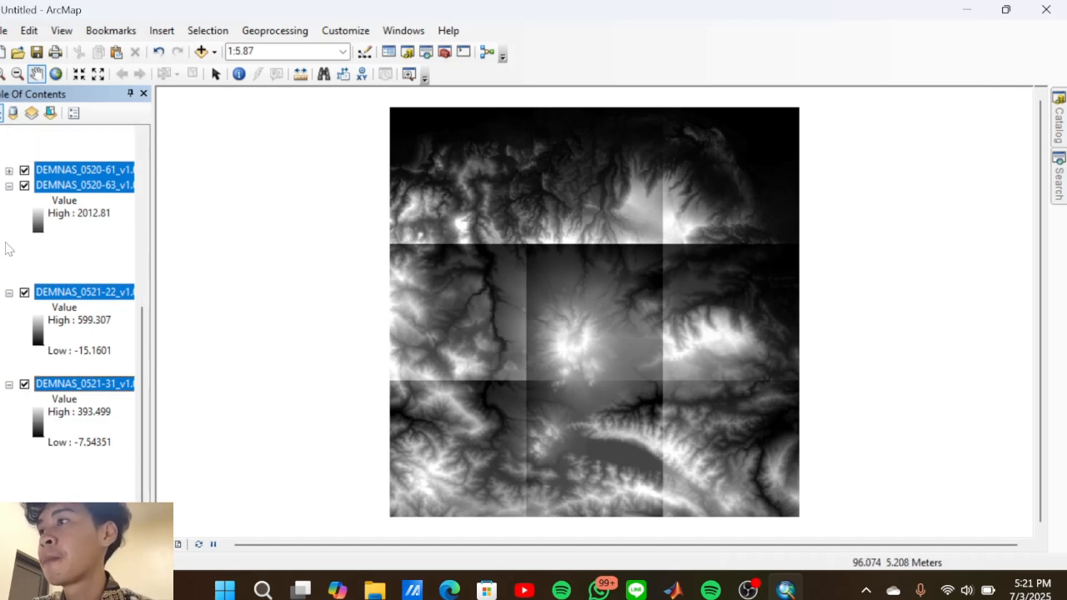
{"action": "left_click", "coordinate": [9, 226]}
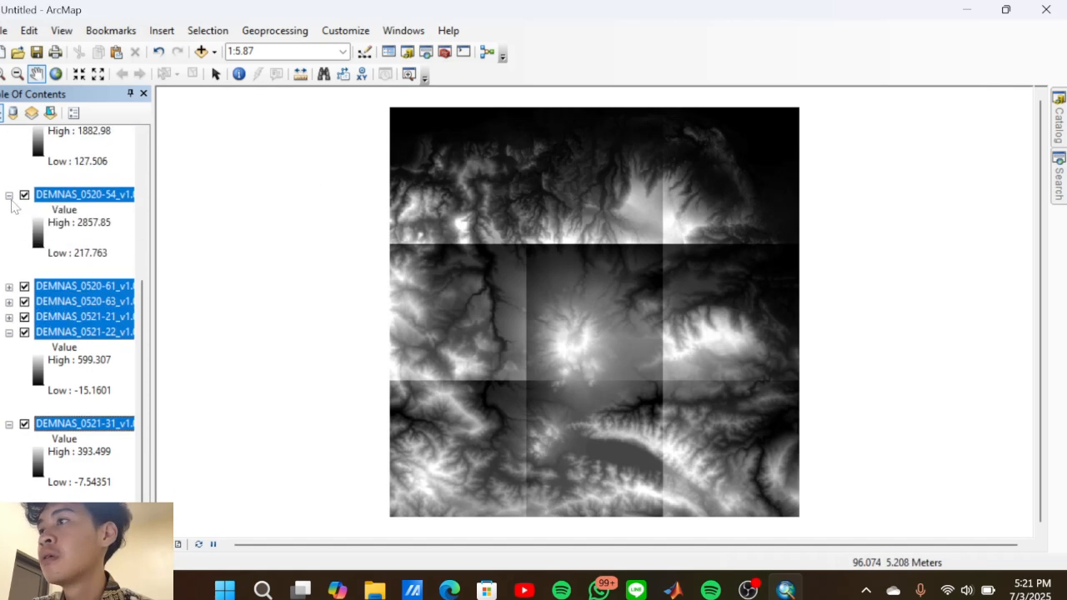
{"action": "left_click", "coordinate": [13, 205]}
{"action": "scroll", "coordinate": [27, 158], "scroll_direction": "up", "scroll_amount": 2}
{"action": "left_click", "coordinate": [8, 211]}
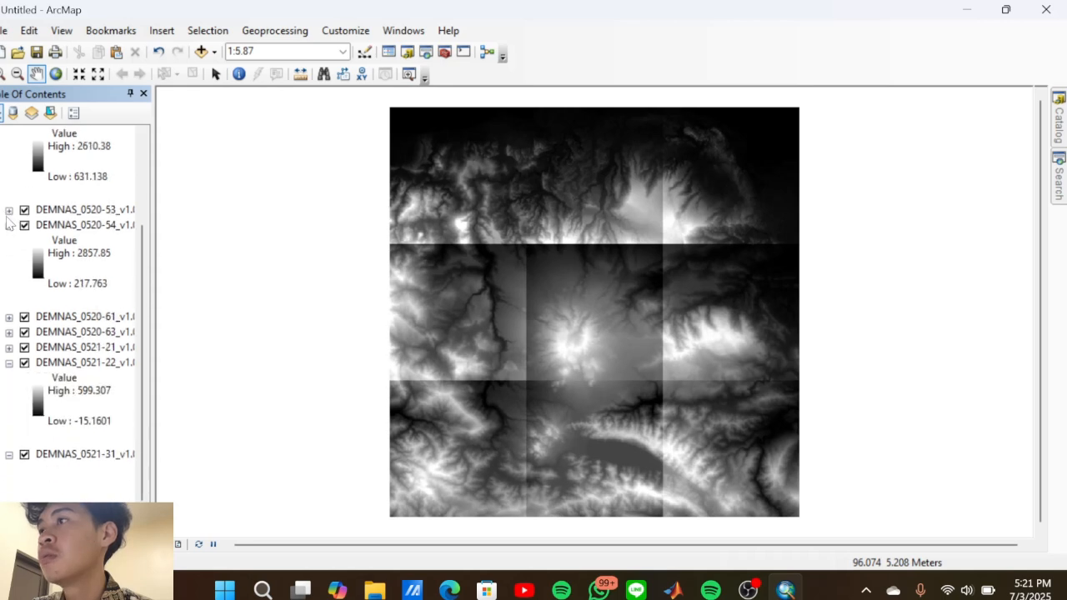
{"action": "left_click", "coordinate": [8, 225]}
{"action": "scroll", "coordinate": [17, 200], "scroll_direction": "up", "scroll_amount": 2}
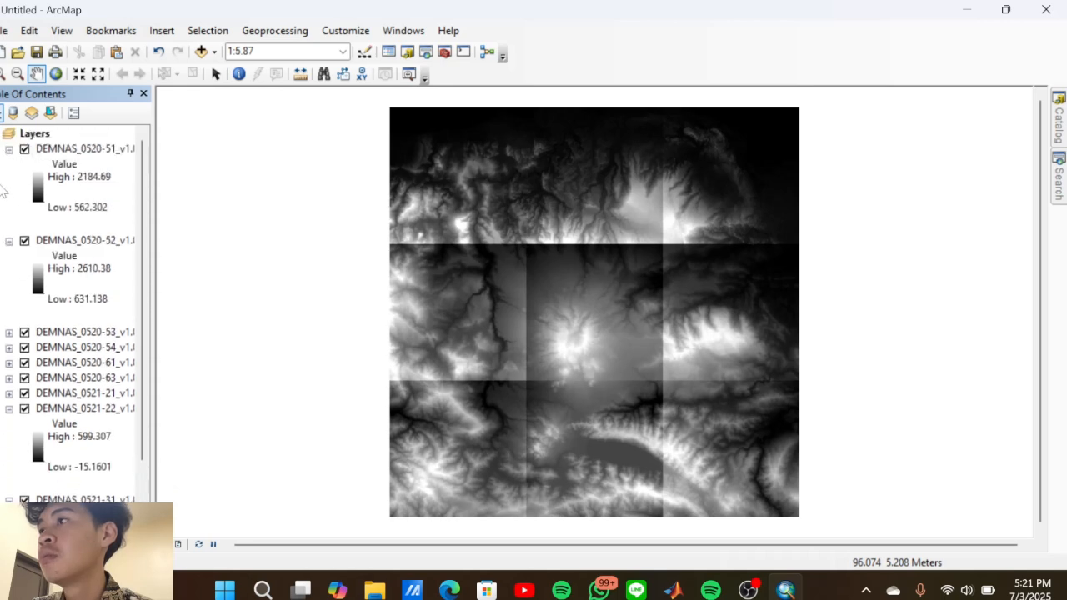
{"action": "left_click", "coordinate": [9, 241]}
{"action": "left_click", "coordinate": [8, 150]}
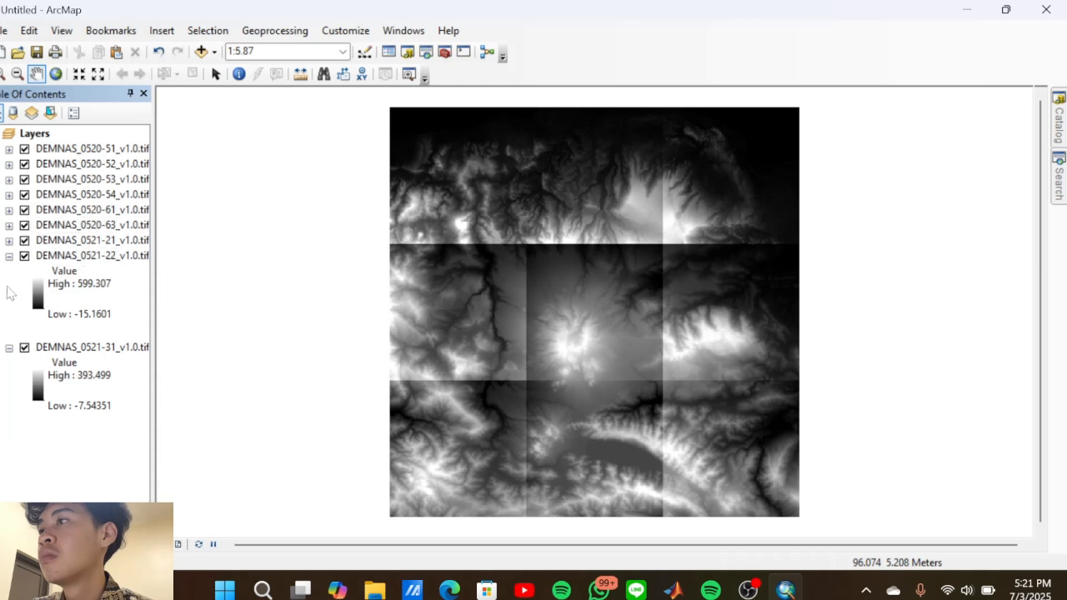
{"action": "left_click", "coordinate": [10, 339]}
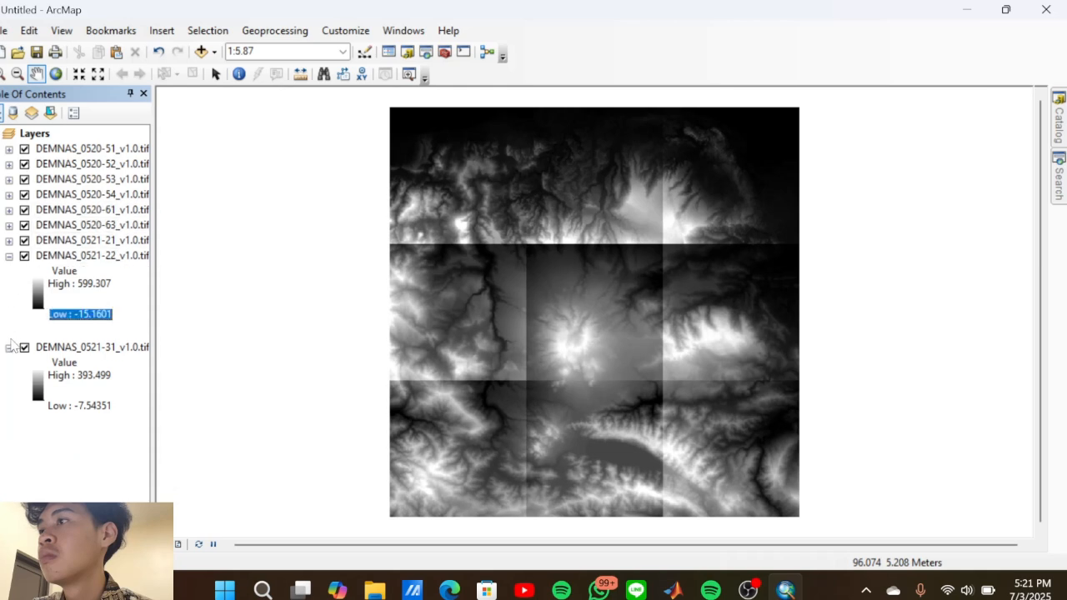
{"action": "left_click", "coordinate": [8, 256]}
{"action": "left_click", "coordinate": [8, 272]}
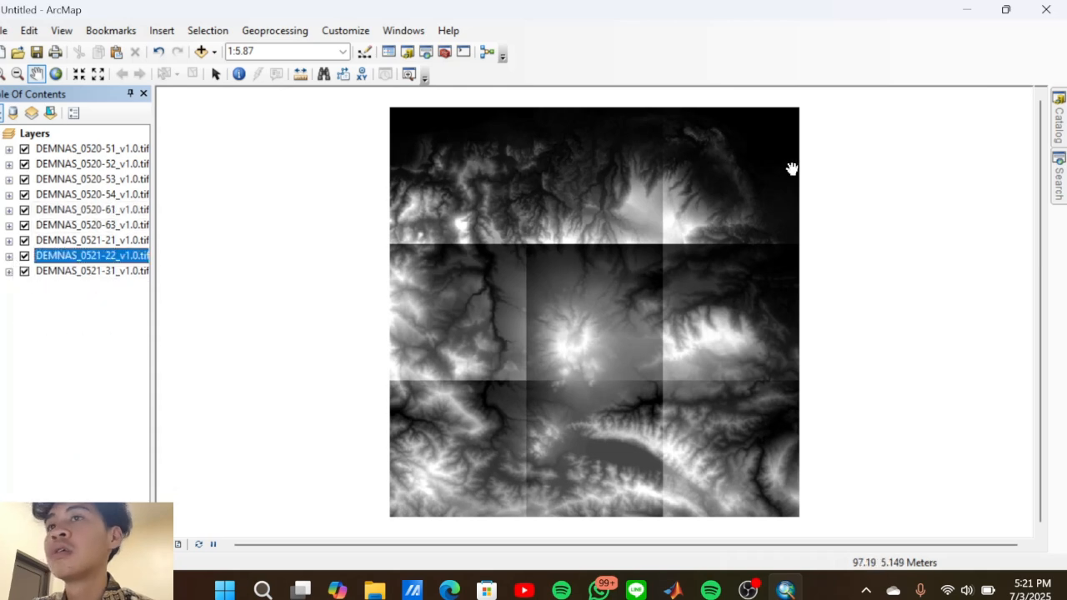
Open the properties of the DEMNAS_0520-51_v1.0.tif layer and examine its raster source information, such as cell size and pixel type
{"action": "right_click", "coordinate": [73, 151]}
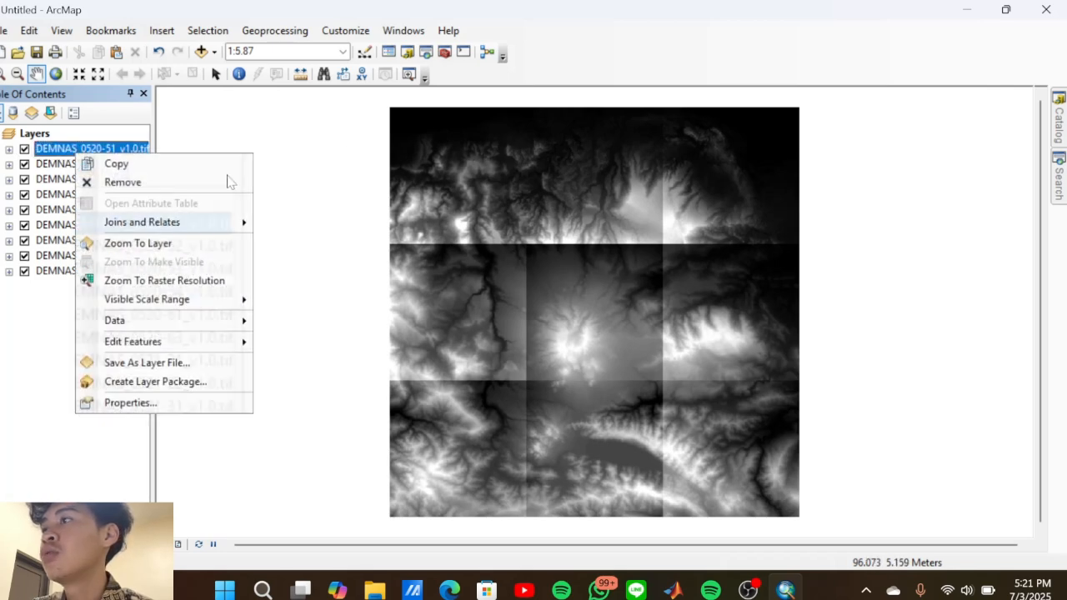
{"action": "left_click", "coordinate": [131, 404]}
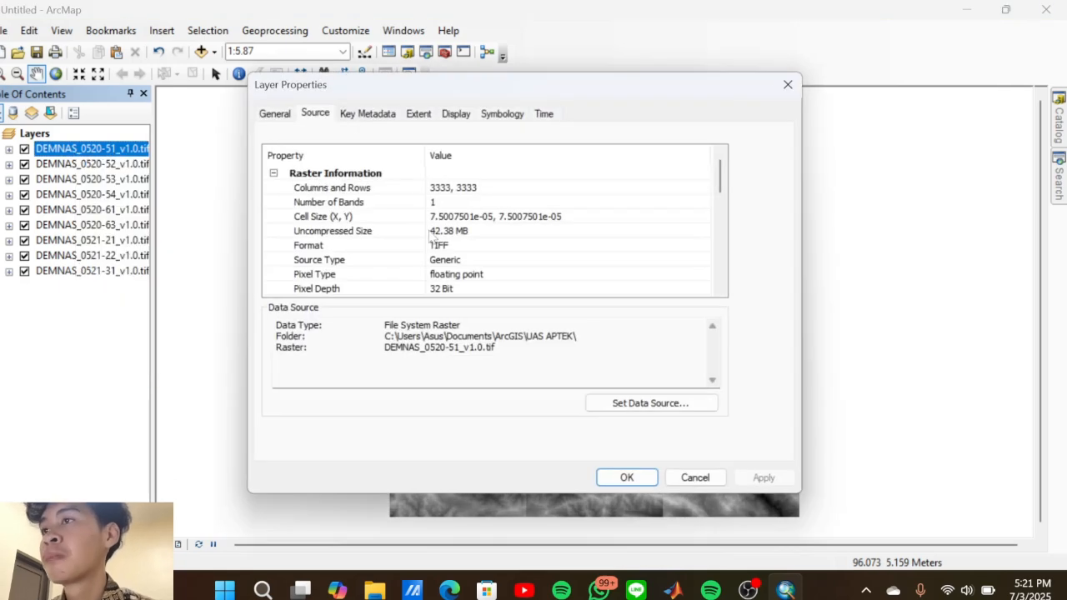
{"action": "scroll", "coordinate": [455, 221], "scroll_direction": "down", "scroll_amount": 2}
{"action": "scroll", "coordinate": [448, 207], "scroll_direction": "up", "scroll_amount": 1}
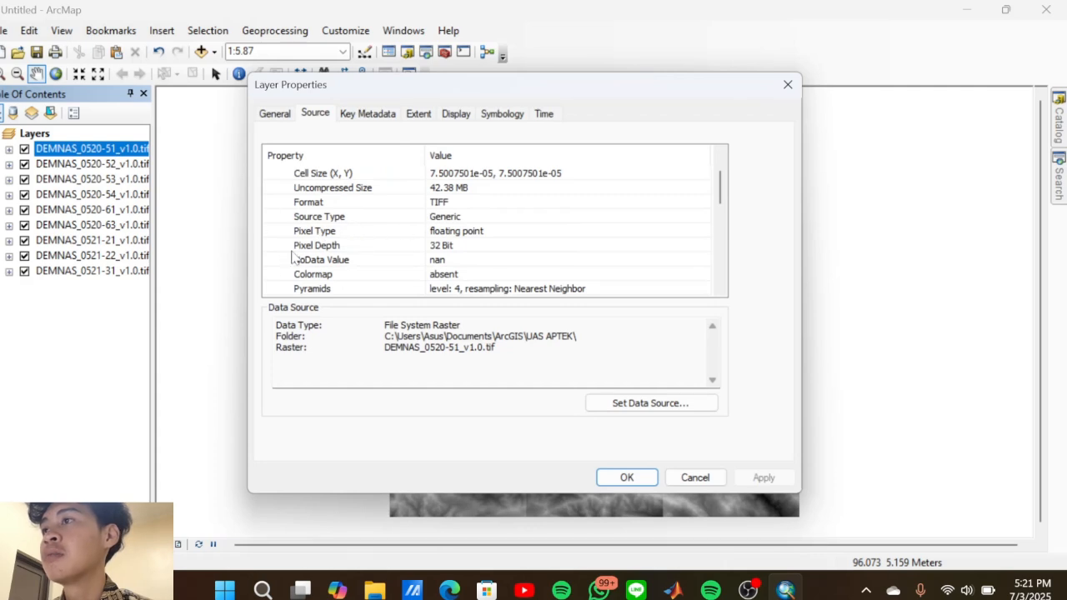
{"action": "scroll", "coordinate": [483, 231], "scroll_direction": "up", "scroll_amount": 1}
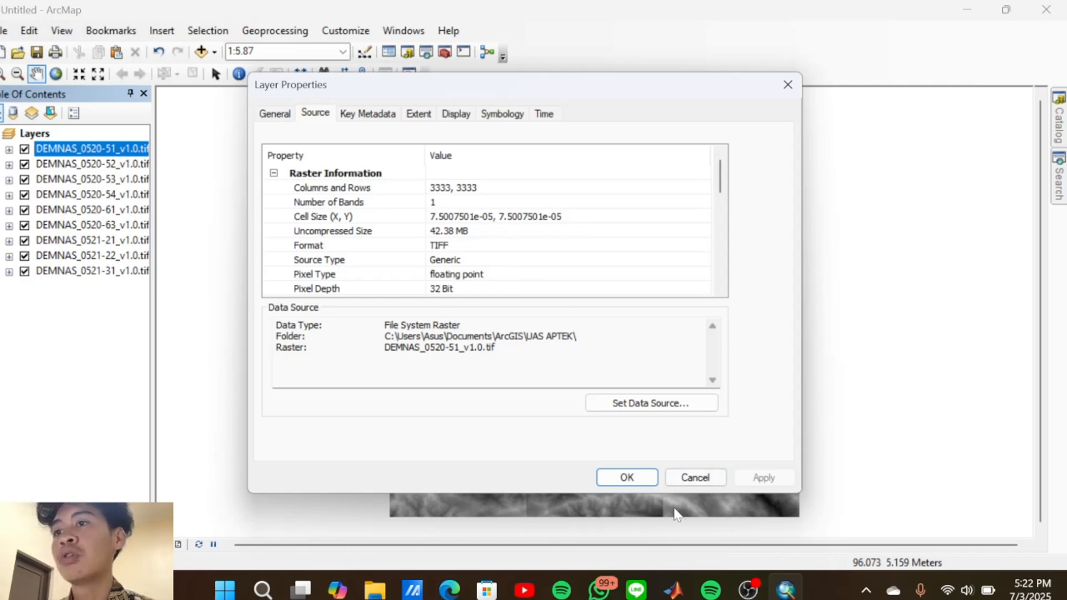
Close the layer properties, search for "mosaic to new raster" and open the Mosaic To New Raster tool
{"action": "left_click", "coordinate": [627, 477]}
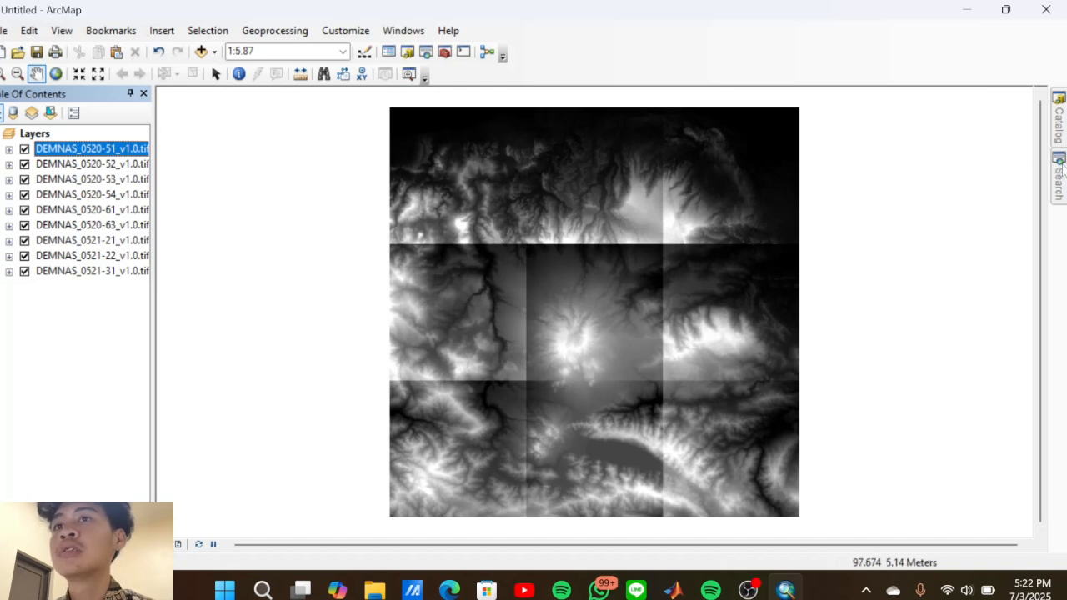
{"action": "left_click", "coordinate": [1061, 171]}
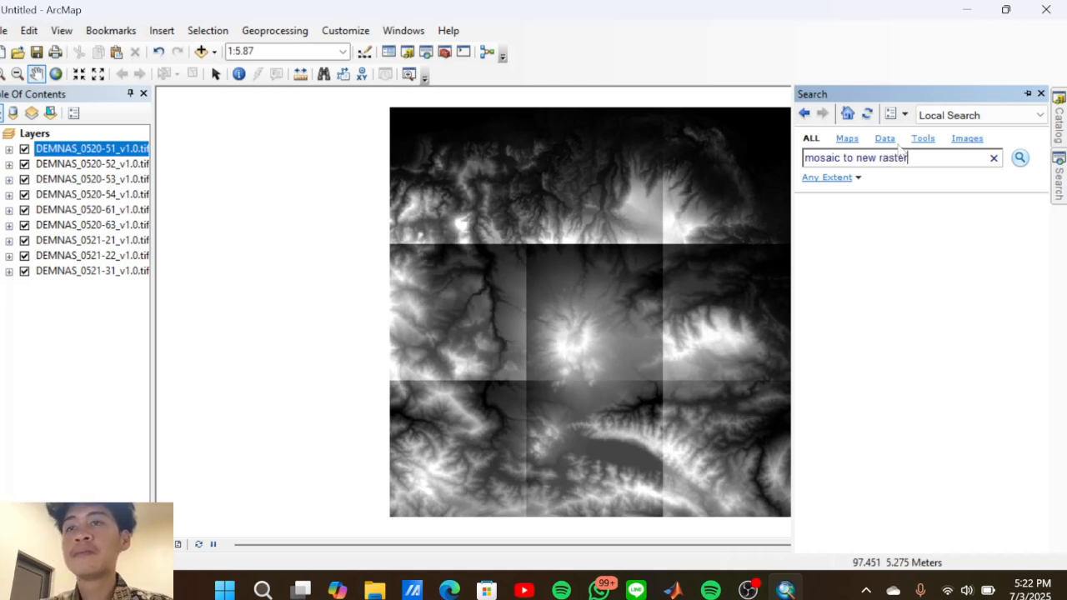
{"action": "left_click", "coordinate": [1021, 159]}
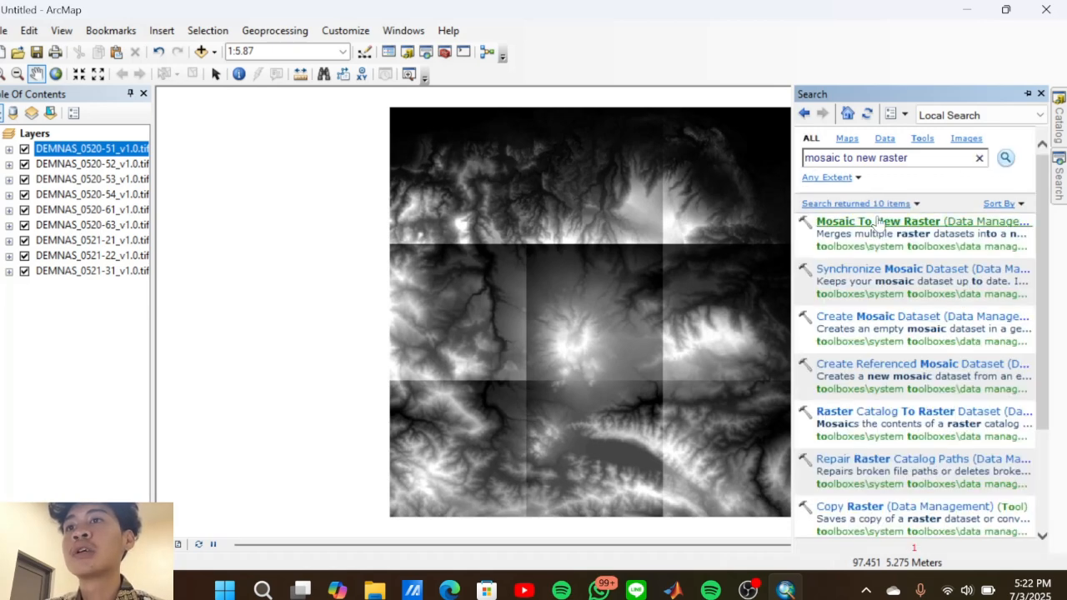
{"action": "left_click", "coordinate": [878, 221]}
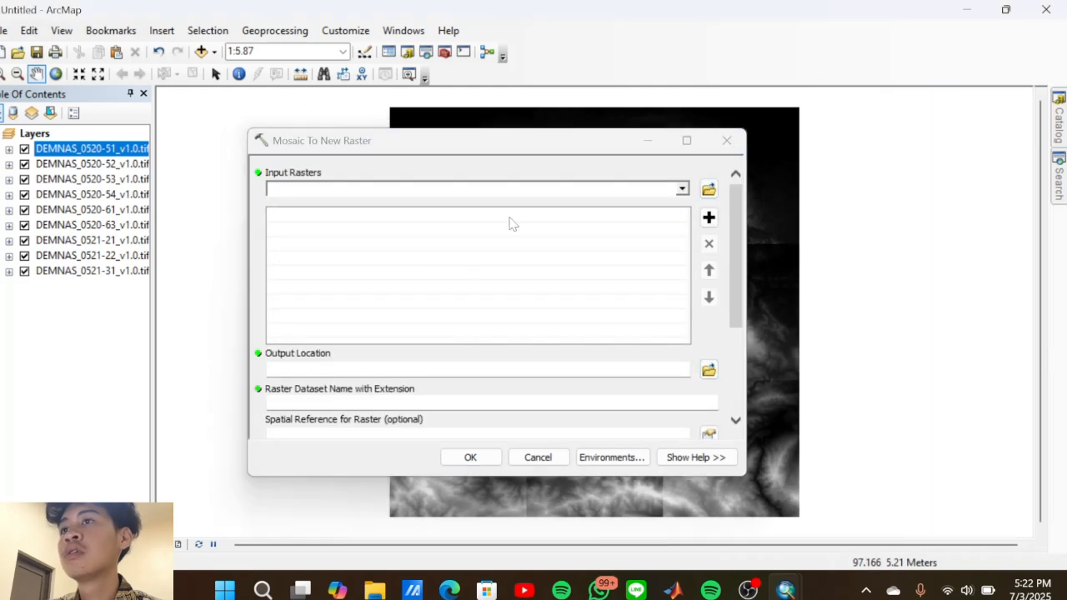
Add all the DEMNAS layers, from DEMNAS_0520-51_v1.0.tif through DEMNAS_0521-31_v1.0.tif, as the mosaic's input rasters
{"action": "left_click_drag", "start_coordinate": [403, 159], "coordinate": [366, 167]}
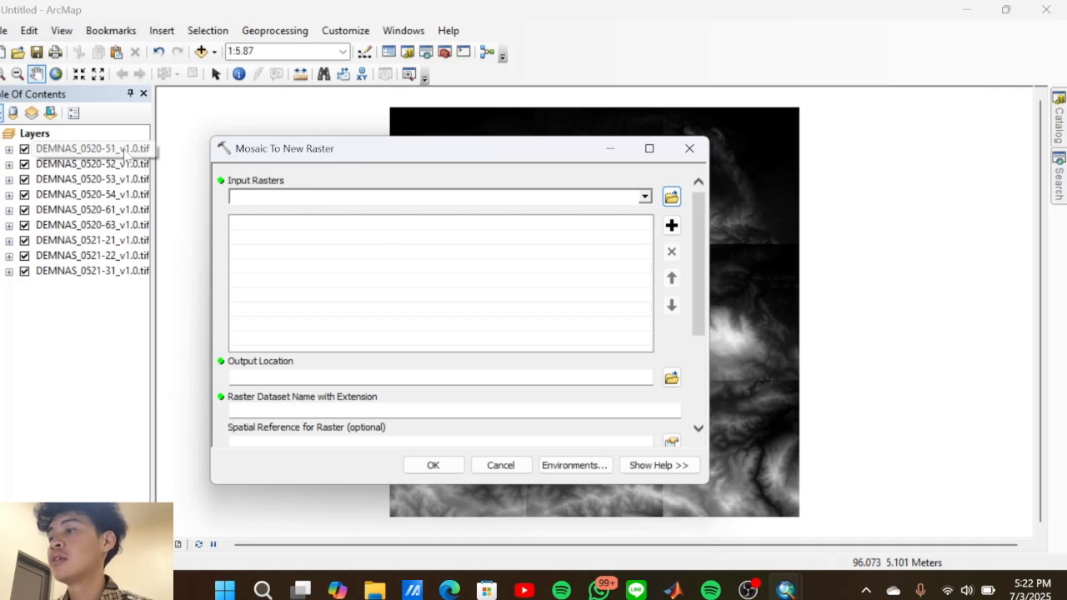
{"action": "left_click", "coordinate": [125, 150]}
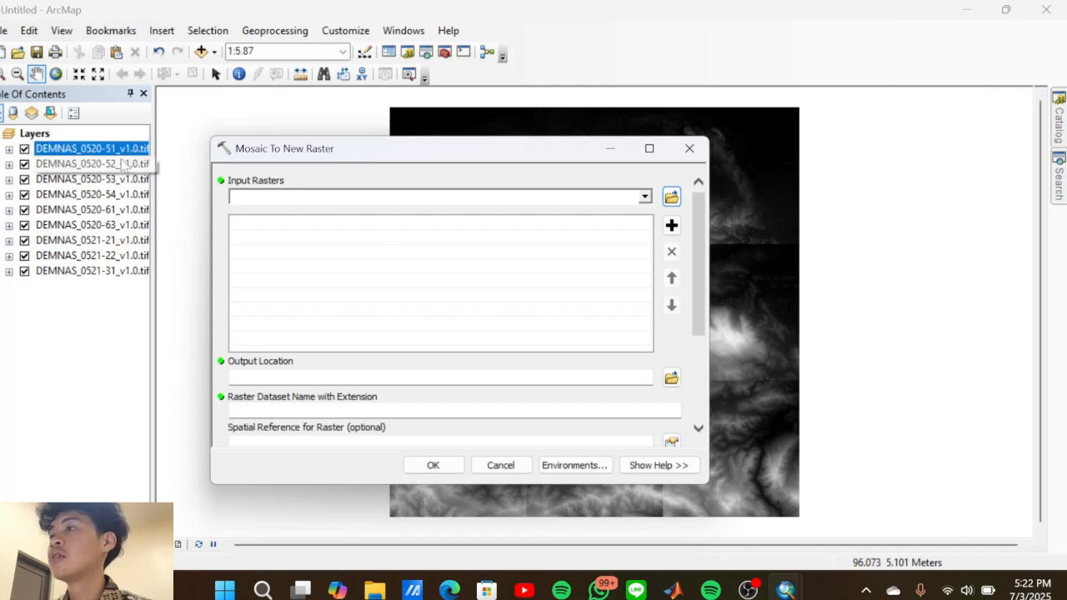
{"action": "left_click", "coordinate": [114, 271], "text": "shift"}
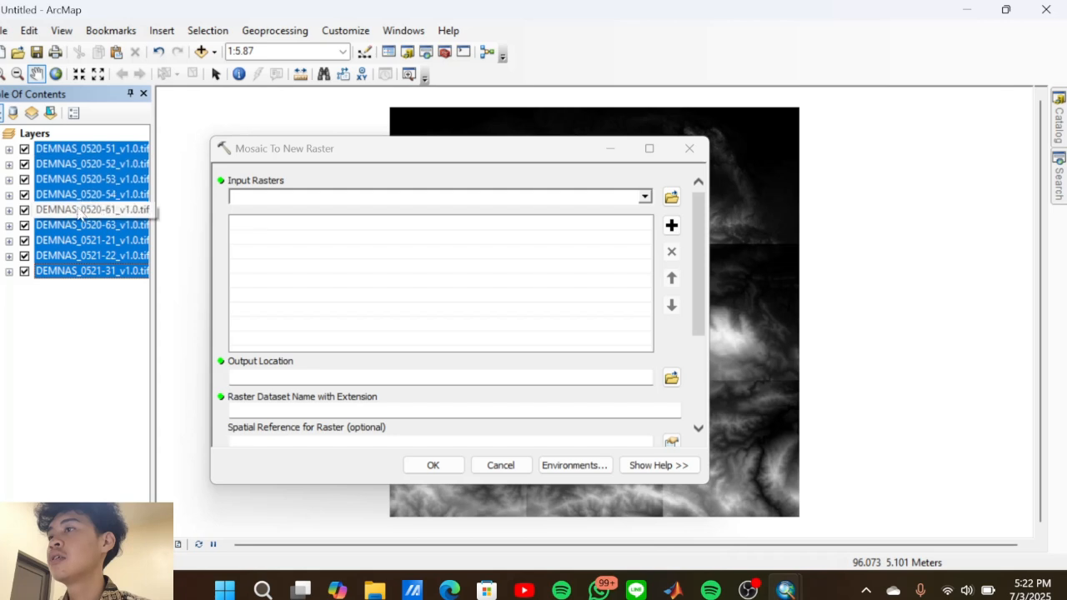
{"action": "left_click_drag", "start_coordinate": [82, 215], "coordinate": [371, 284]}
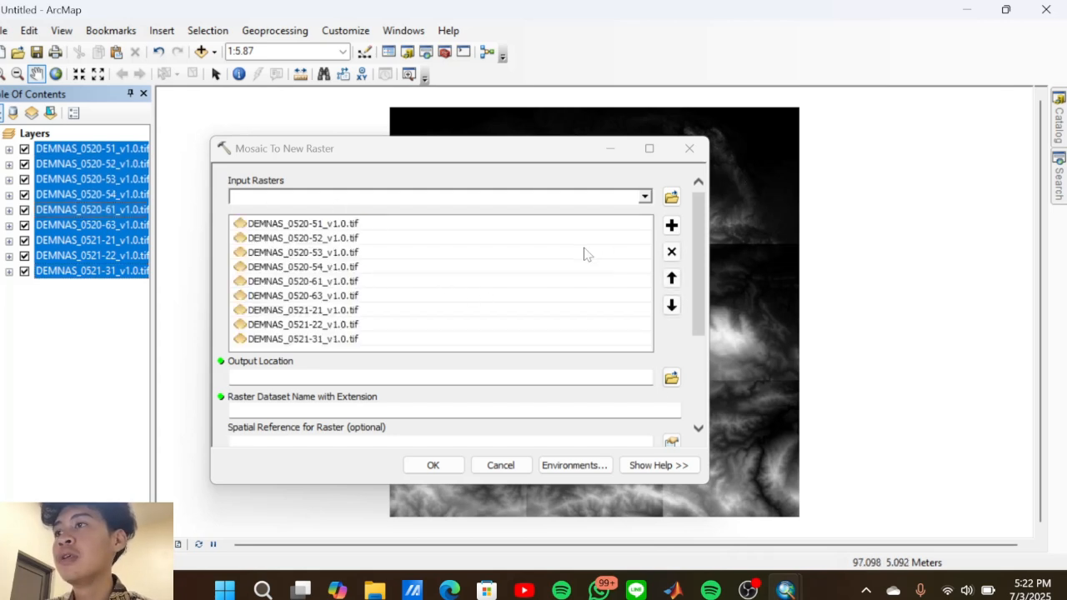
Set the mosaic's output location to the GIS folder inside DEMNAS BIREUN and name the raster dataset Merge_Dem.tif
{"action": "left_click", "coordinate": [672, 380]}
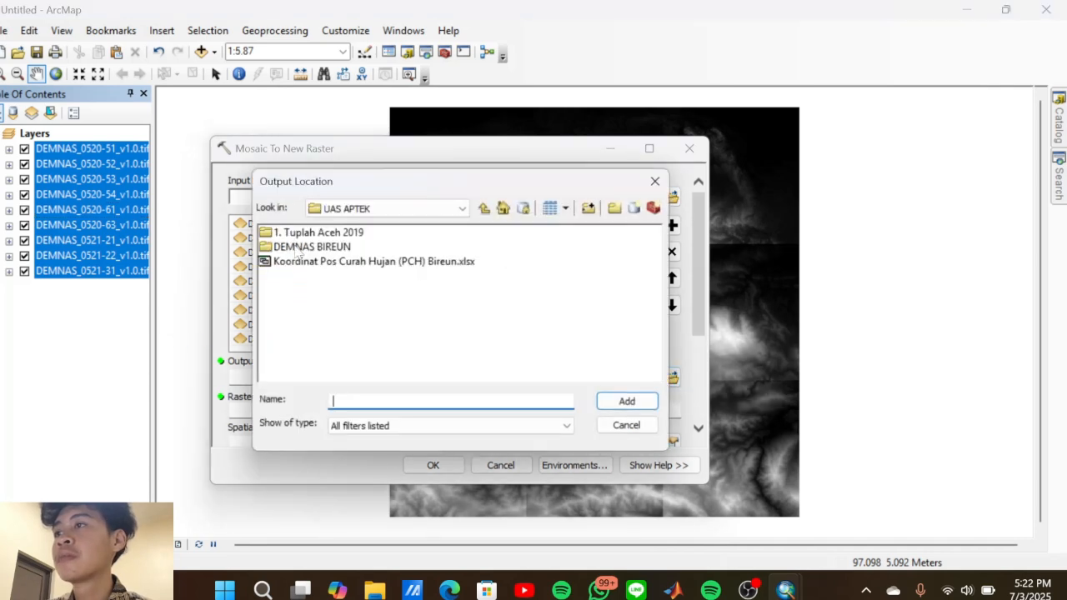
{"action": "double_click", "coordinate": [310, 247]}
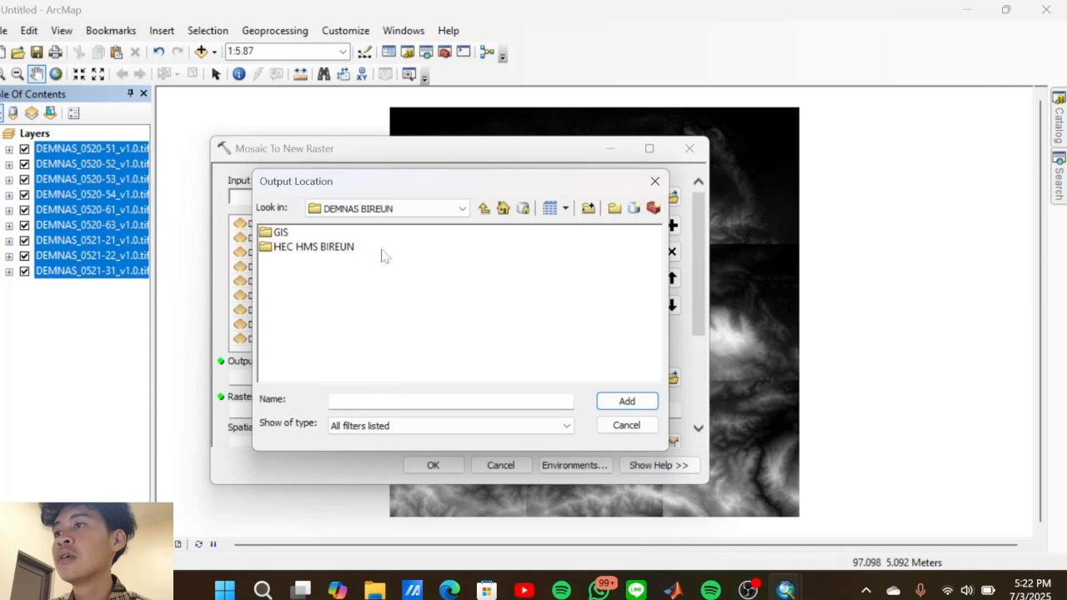
{"action": "left_click", "coordinate": [281, 233]}
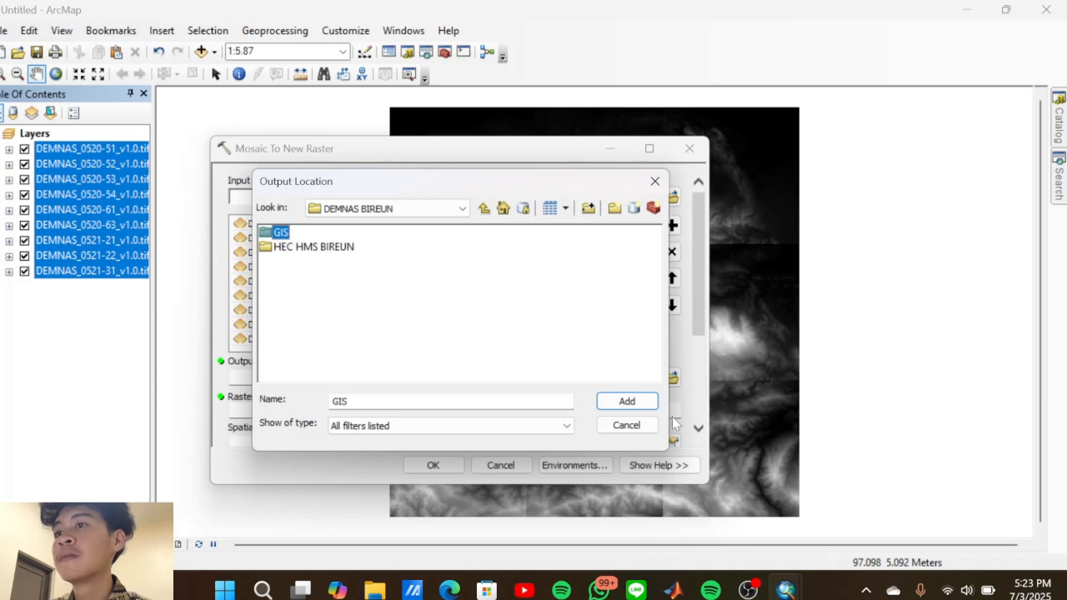
{"action": "left_click", "coordinate": [627, 401]}
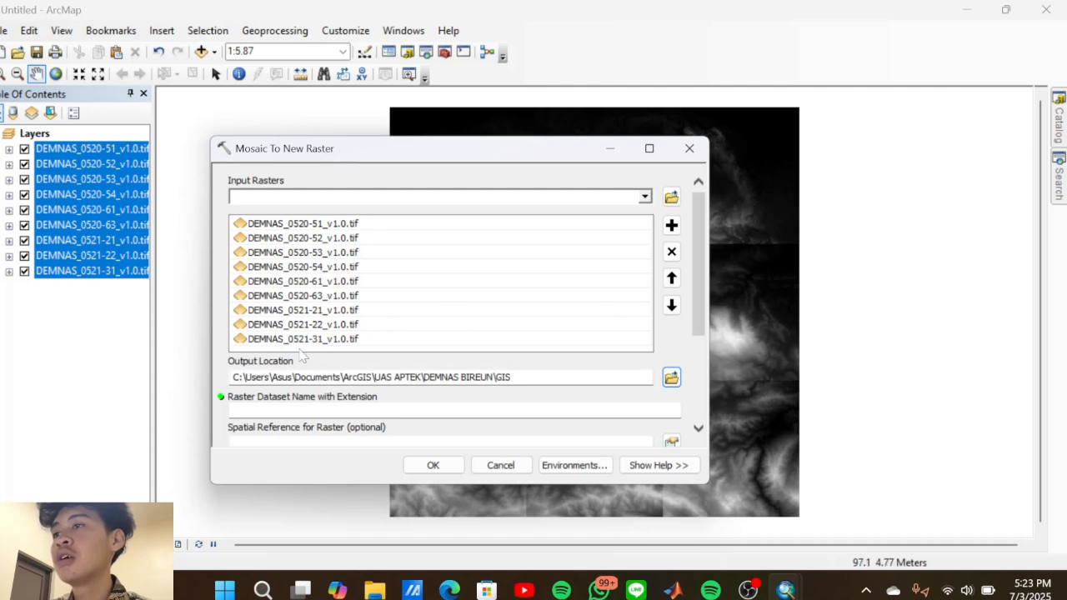
{"action": "scroll", "coordinate": [395, 391], "scroll_direction": "down", "scroll_amount": 1}
{"action": "left_click", "coordinate": [634, 368]}
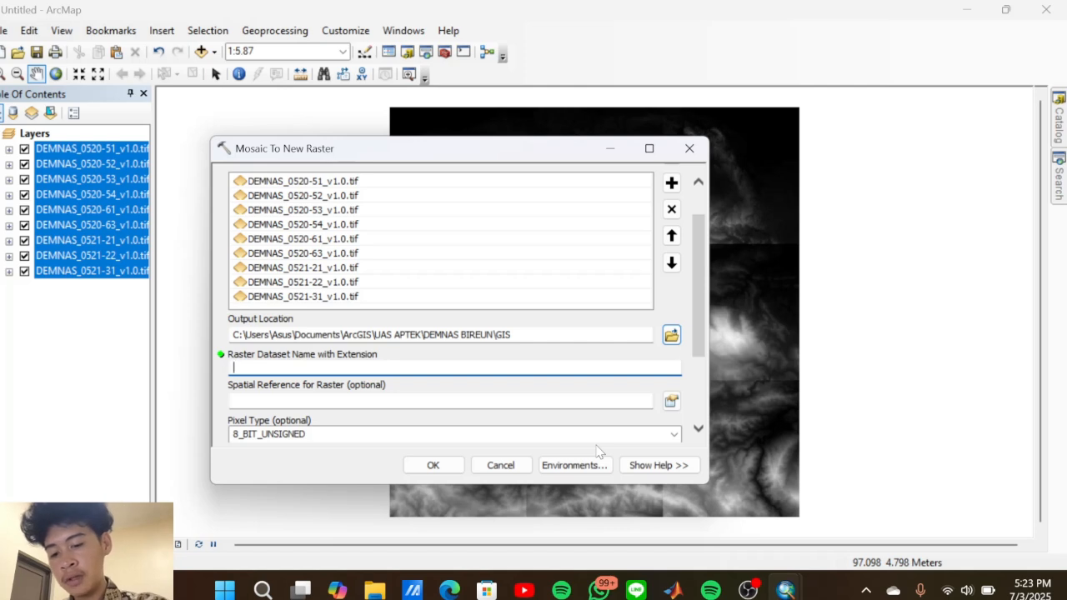
{"action": "type", "text": "Merge_Dem.tif"}
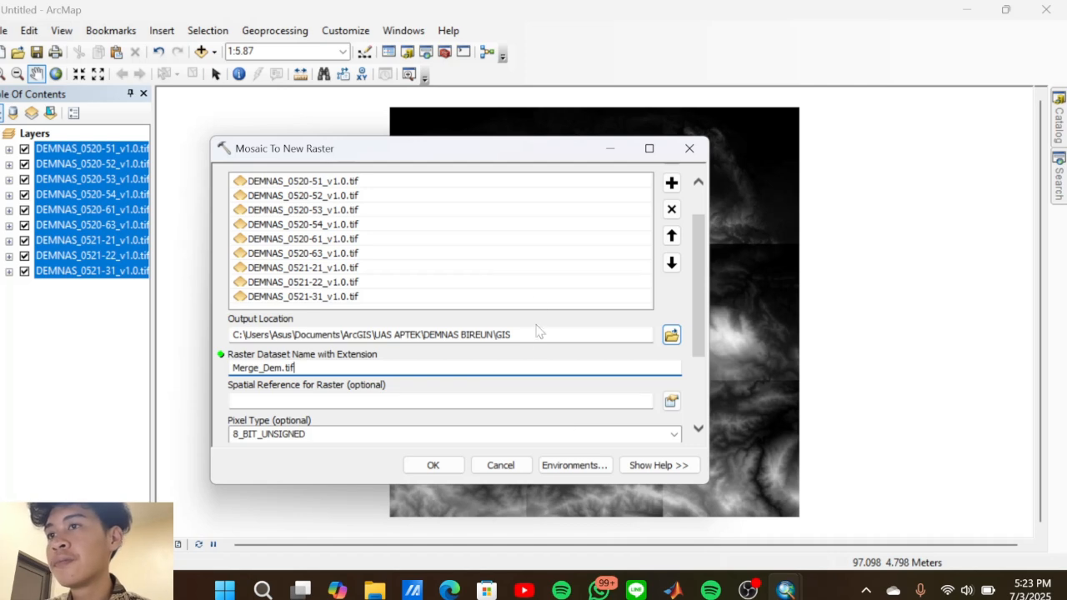
Set the mosaic's spatial reference to the geographic coordinate system WGS 1984 from the World group
{"action": "left_click", "coordinate": [595, 400]}
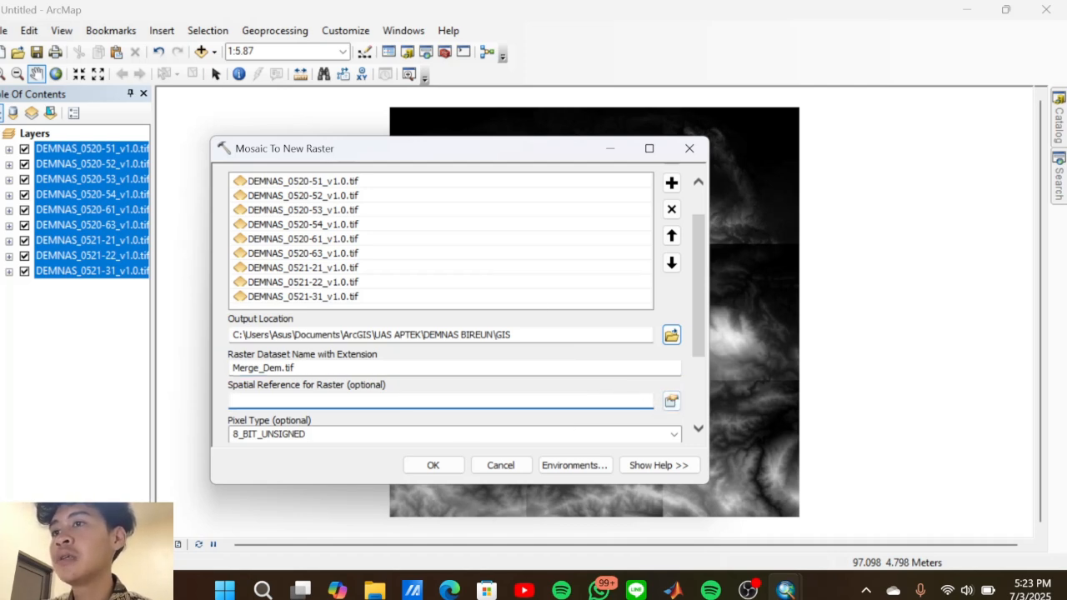
{"action": "left_click", "coordinate": [671, 401]}
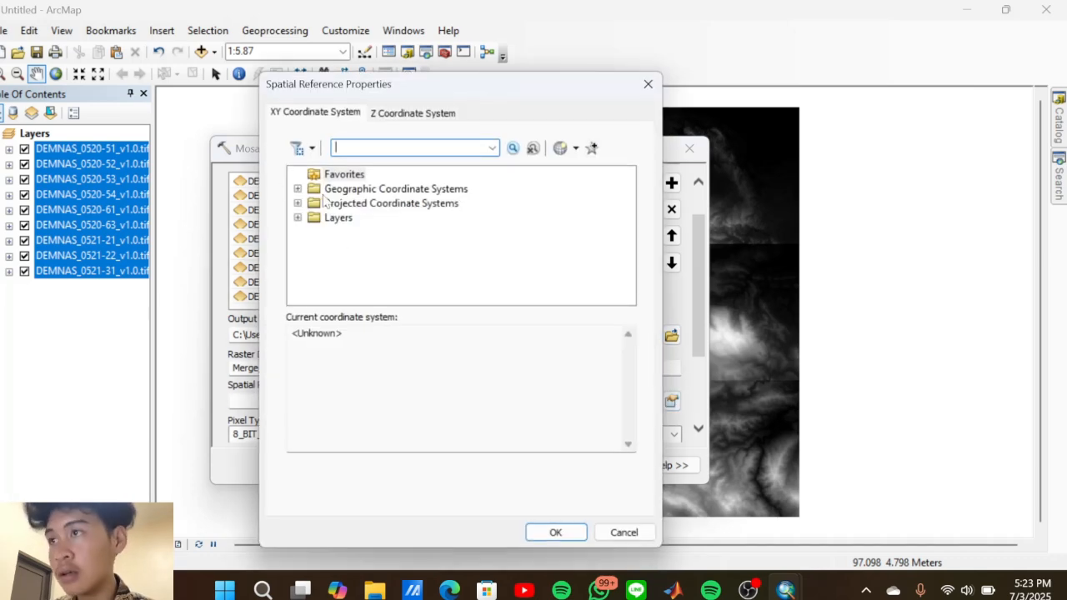
{"action": "left_click", "coordinate": [296, 188]}
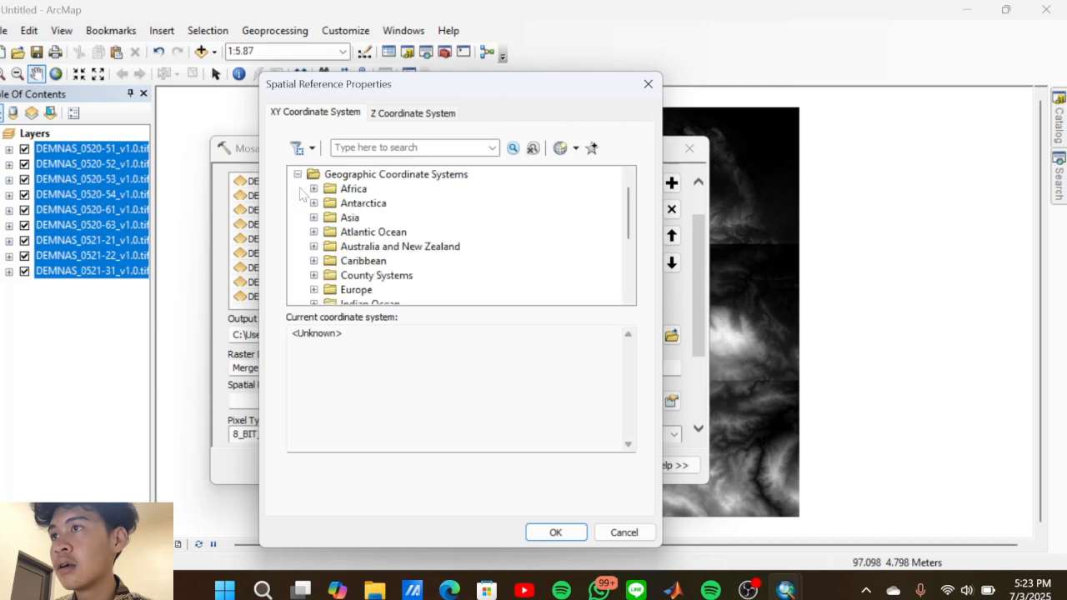
{"action": "scroll", "coordinate": [384, 219], "scroll_direction": "down", "scroll_amount": 3}
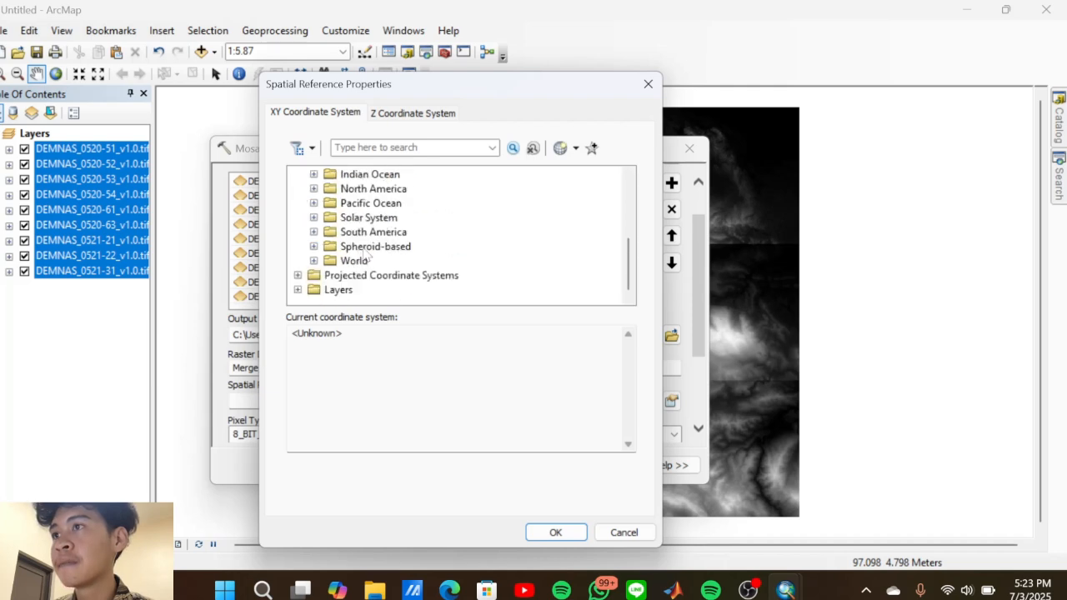
{"action": "scroll", "coordinate": [366, 258], "scroll_direction": "up", "scroll_amount": 4}
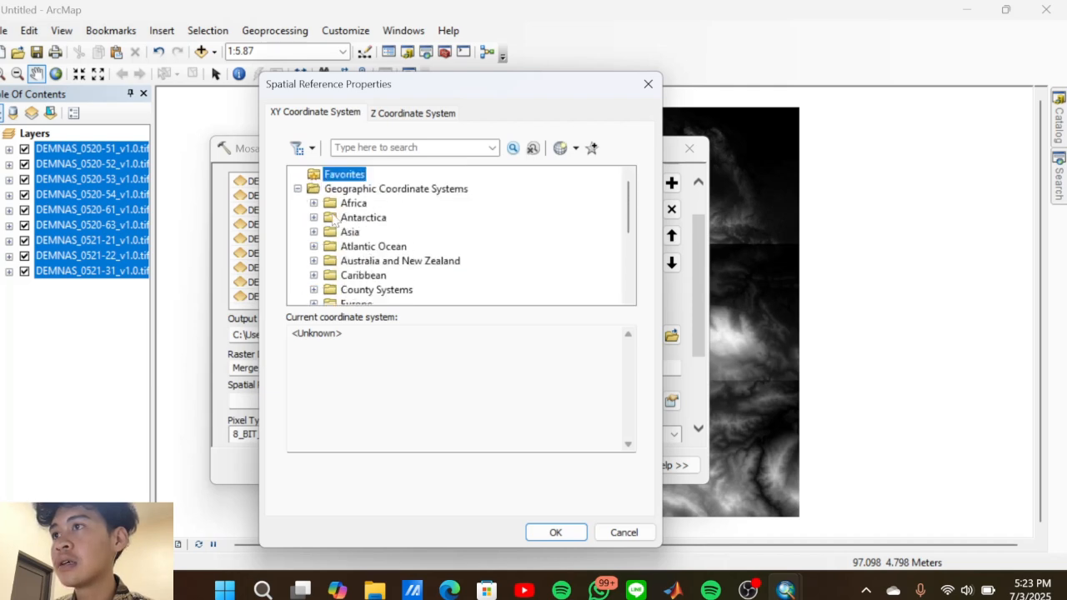
{"action": "left_click", "coordinate": [298, 189]}
{"action": "left_click", "coordinate": [306, 189]}
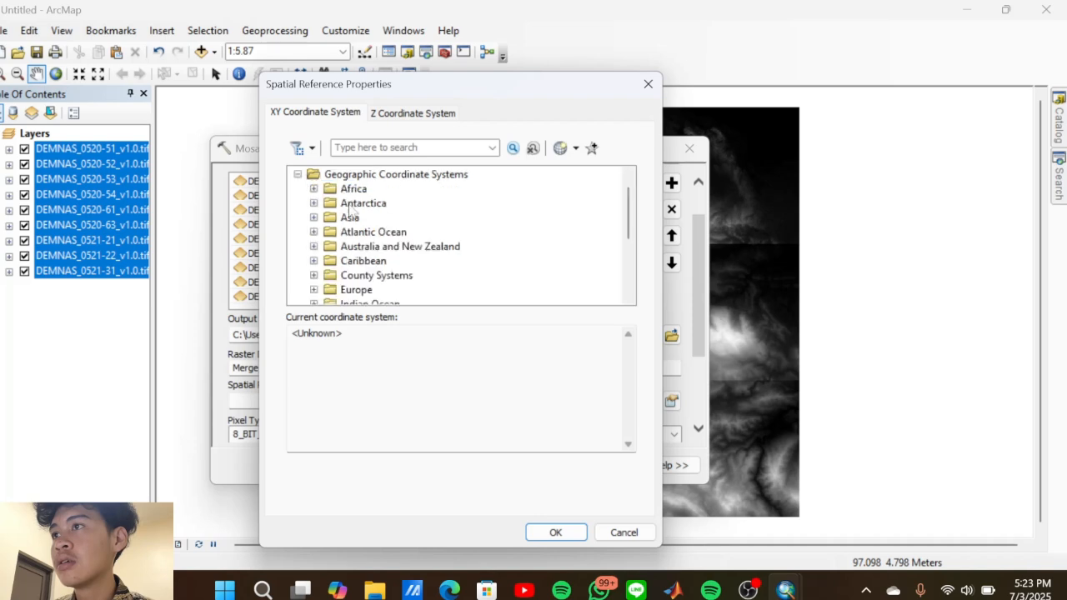
{"action": "scroll", "coordinate": [354, 214], "scroll_direction": "down", "scroll_amount": 1}
{"action": "scroll", "coordinate": [353, 213], "scroll_direction": "up", "scroll_amount": 1}
{"action": "scroll", "coordinate": [357, 223], "scroll_direction": "down", "scroll_amount": 2}
{"action": "scroll", "coordinate": [357, 224], "scroll_direction": "down", "scroll_amount": 1}
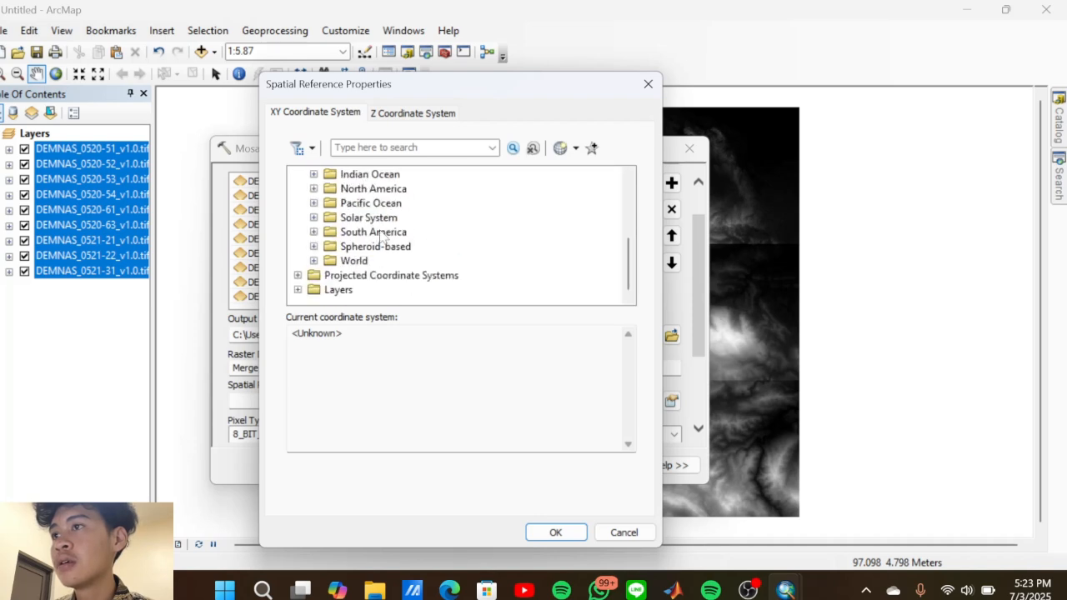
{"action": "left_click", "coordinate": [313, 260]}
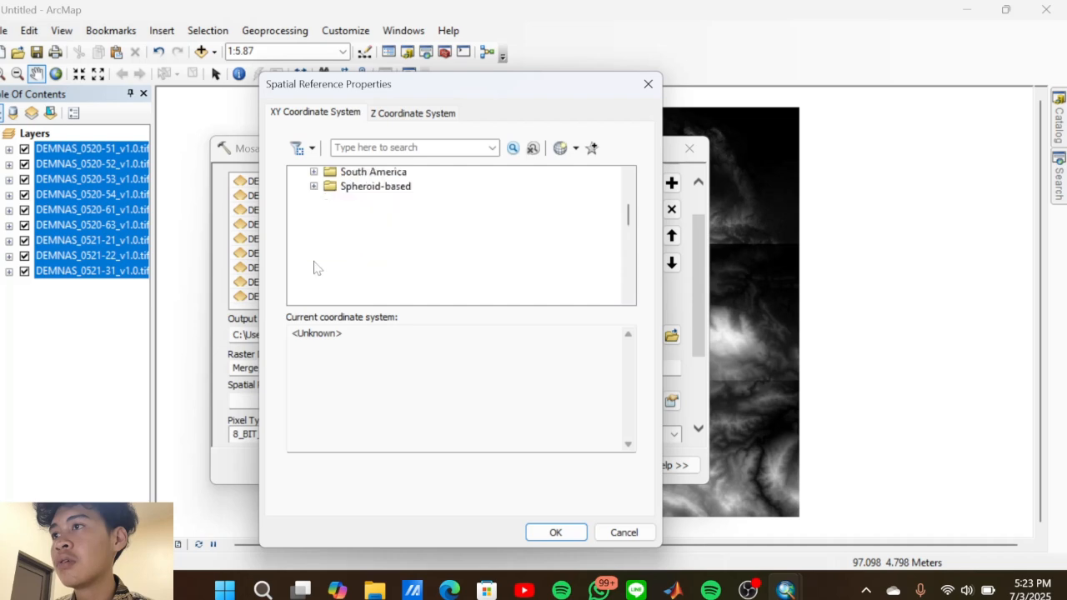
{"action": "scroll", "coordinate": [431, 244], "scroll_direction": "down", "scroll_amount": 4}
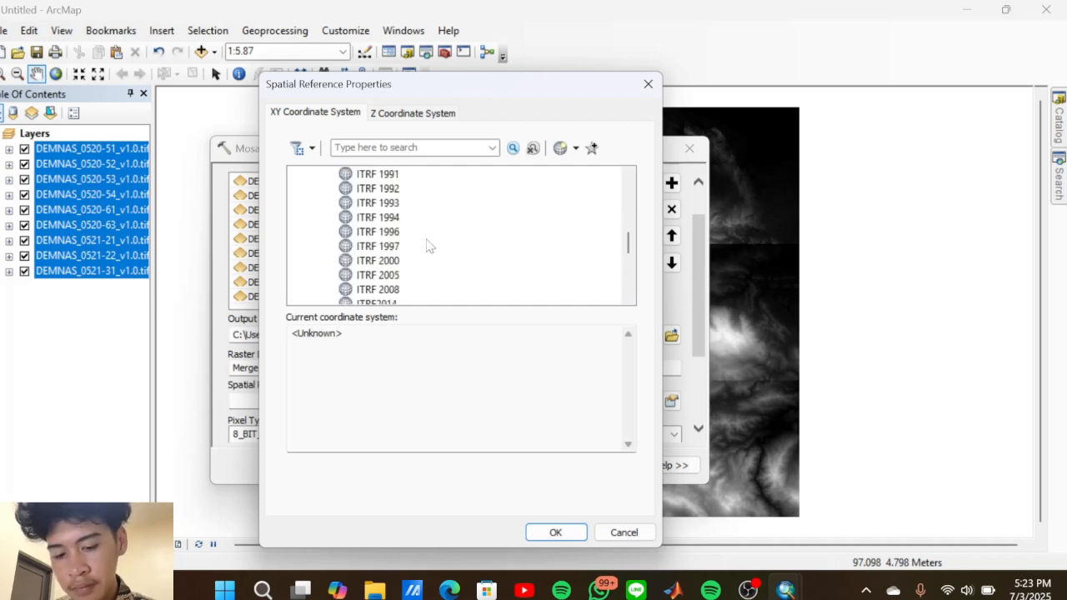
{"action": "scroll", "coordinate": [431, 245], "scroll_direction": "down", "scroll_amount": 3}
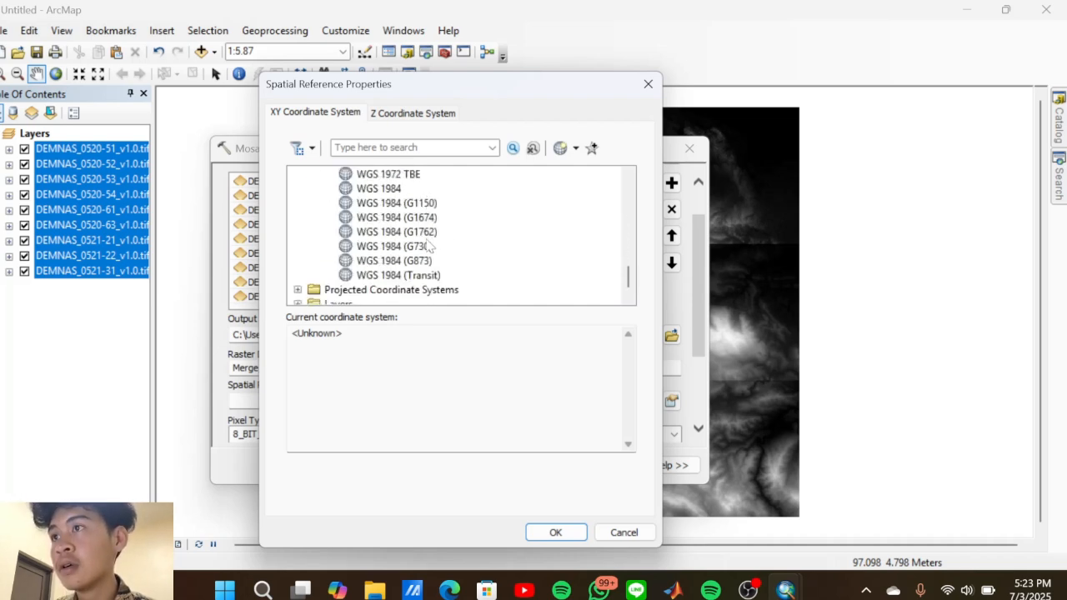
{"action": "scroll", "coordinate": [386, 238], "scroll_direction": "up", "scroll_amount": 1}
{"action": "left_click", "coordinate": [388, 233]}
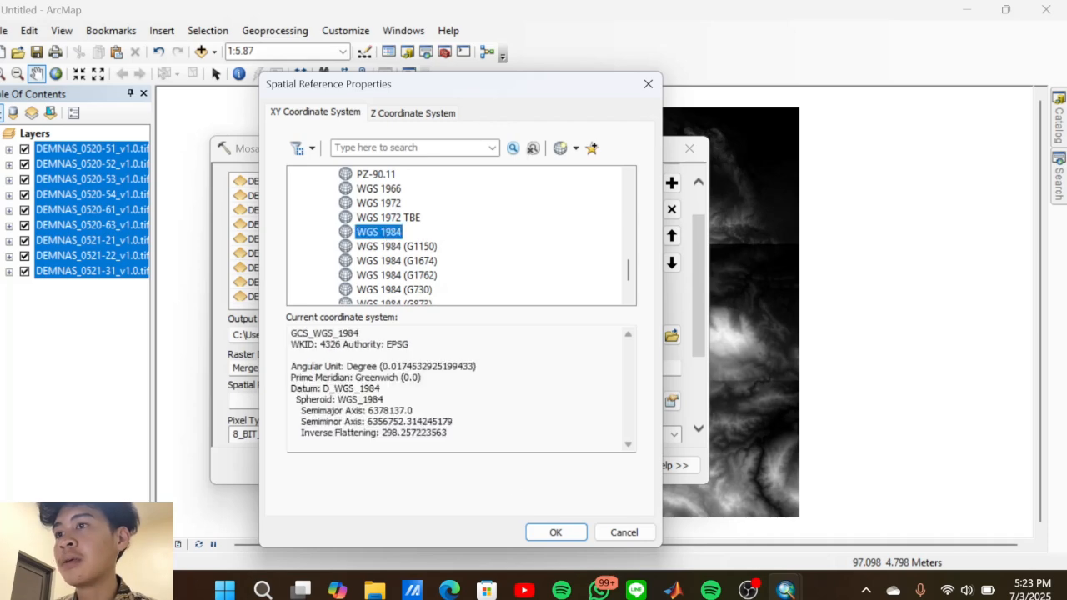
{"action": "left_click", "coordinate": [573, 538]}
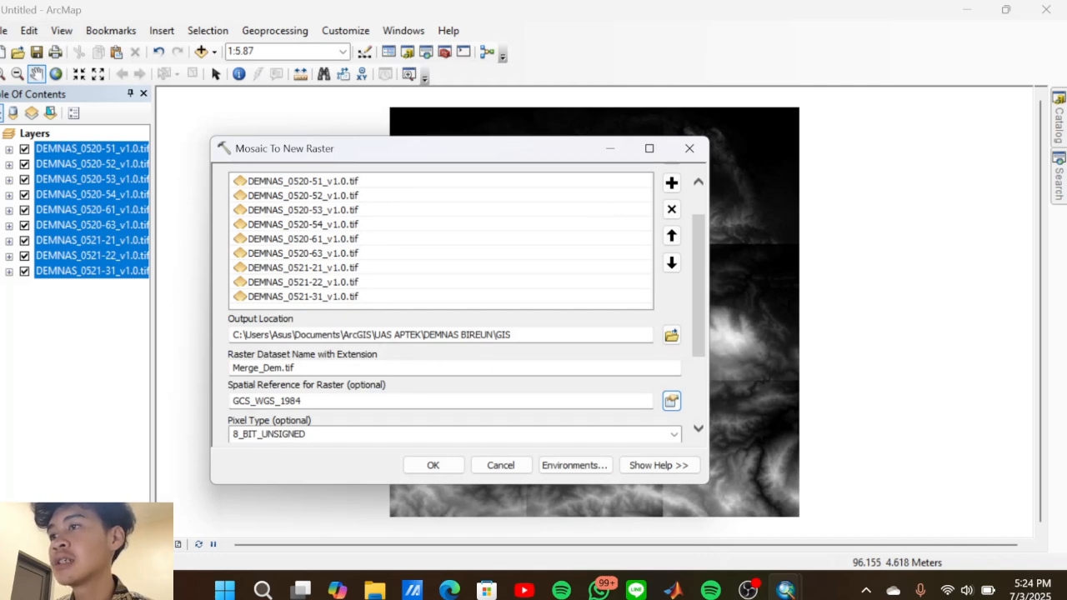
Set the mosaic's pixel type to 32_BIT_FLOAT
{"action": "scroll", "coordinate": [408, 380], "scroll_direction": "down", "scroll_amount": 1}
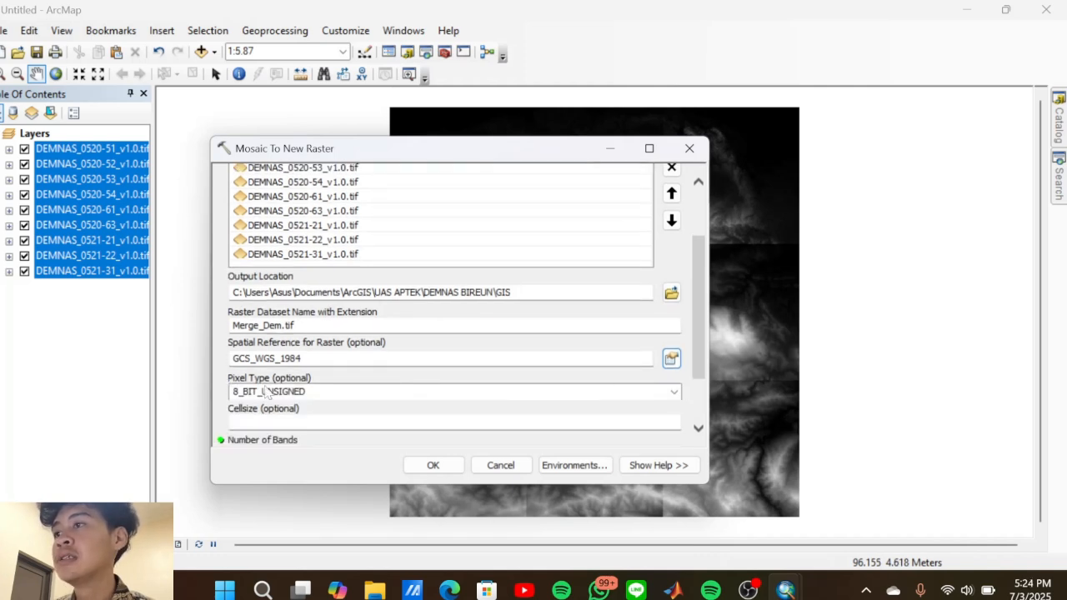
{"action": "left_click", "coordinate": [673, 393]}
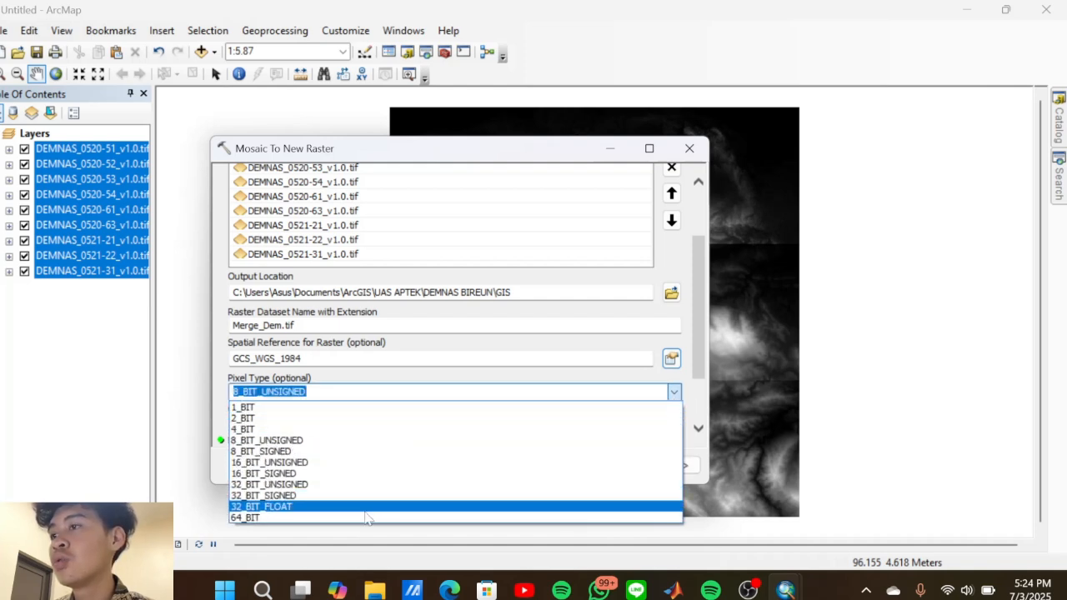
{"action": "left_click", "coordinate": [365, 518]}
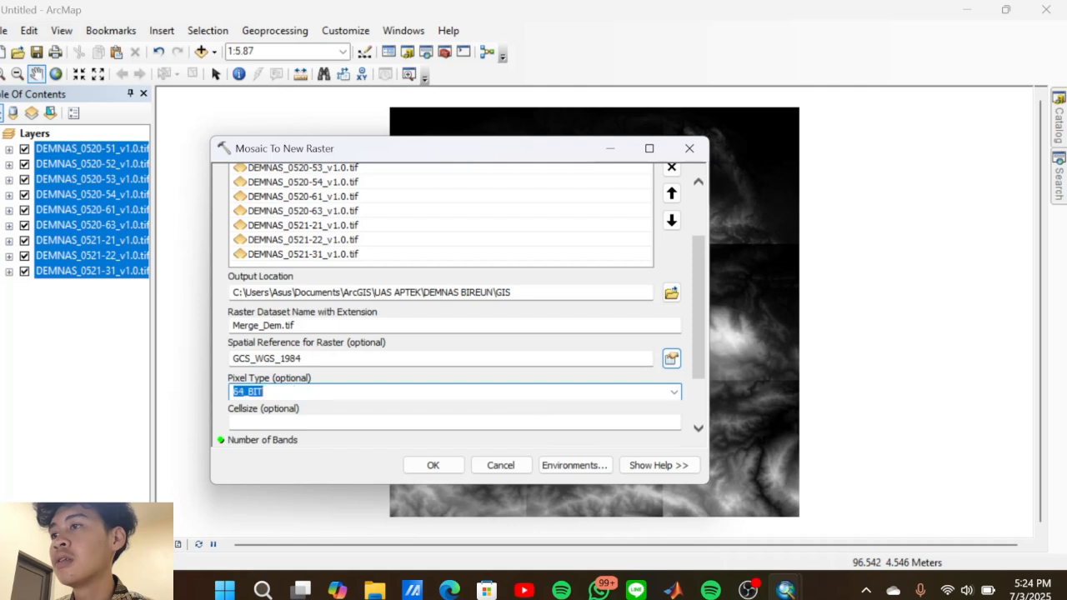
{"action": "key", "text": "Up"}
{"action": "left_click", "coordinate": [746, 406]}
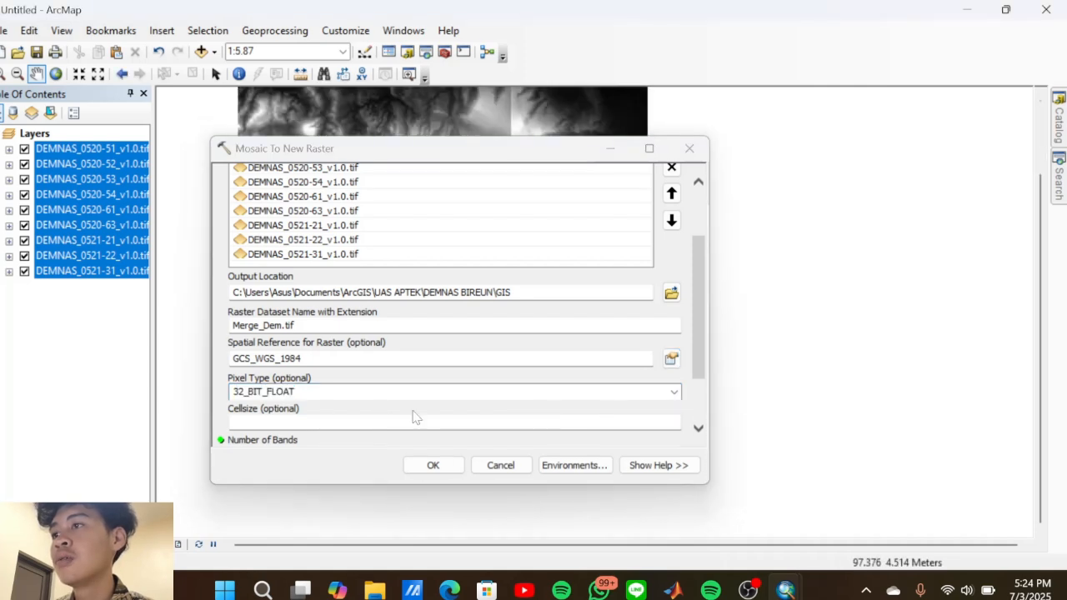
Set the number of bands to 1 and run the mosaic
{"action": "scroll", "coordinate": [415, 417], "scroll_direction": "down", "scroll_amount": 1}
{"action": "scroll", "coordinate": [262, 398], "scroll_direction": "down", "scroll_amount": 1}
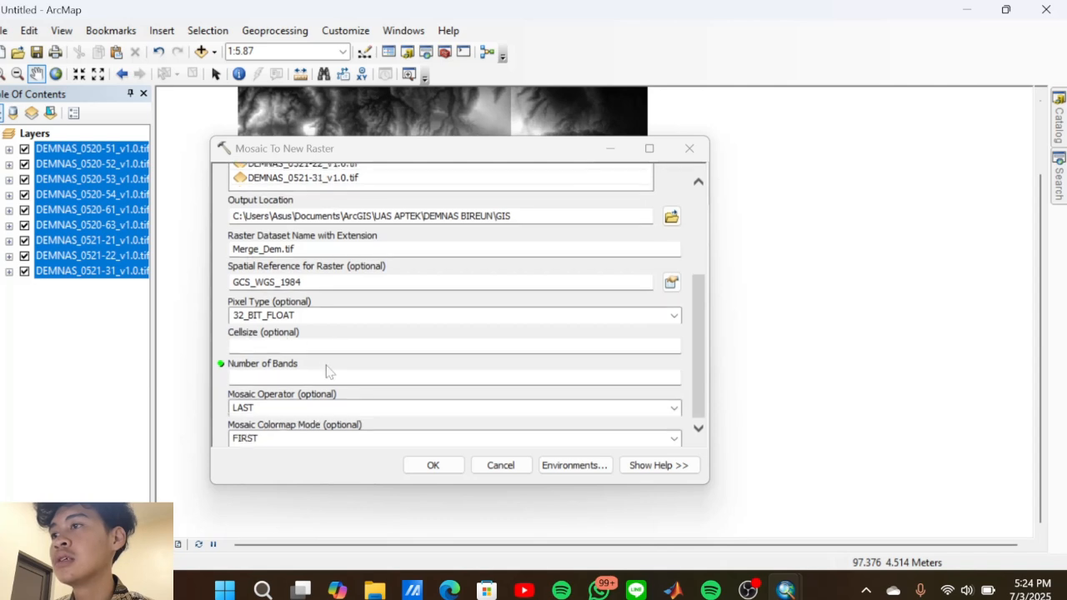
{"action": "type", "text": "1"}
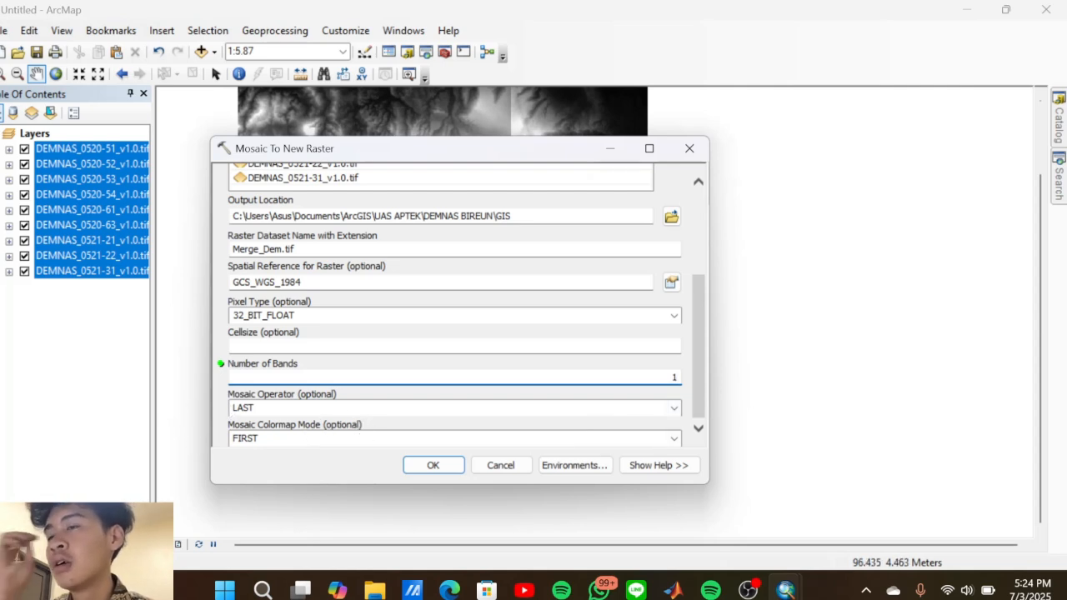
{"action": "left_click", "coordinate": [433, 466]}
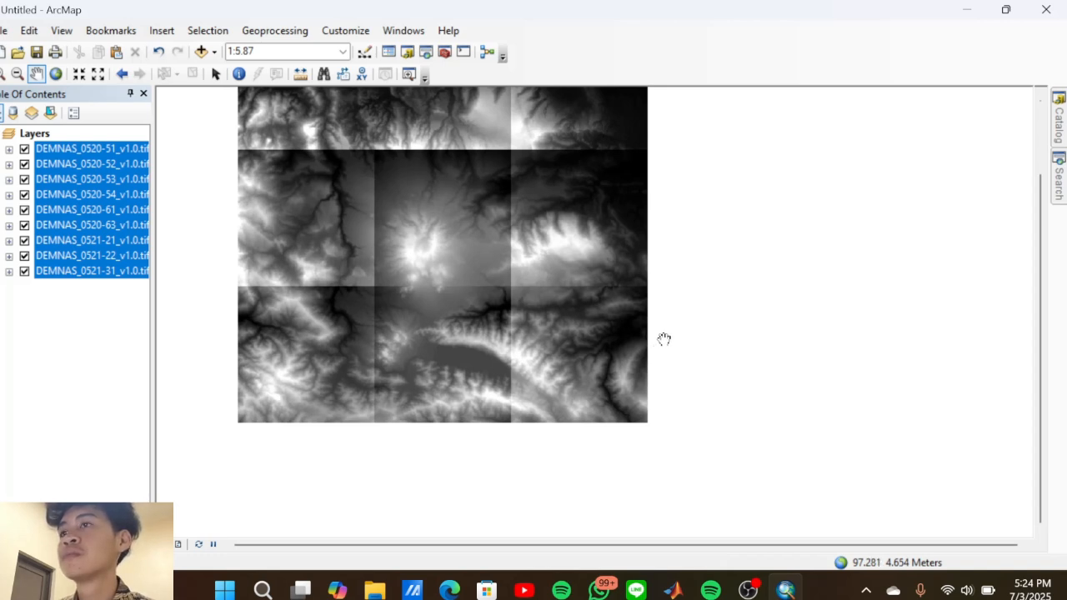
{"action": "scroll", "coordinate": [665, 339], "scroll_direction": "down", "scroll_amount": 1}
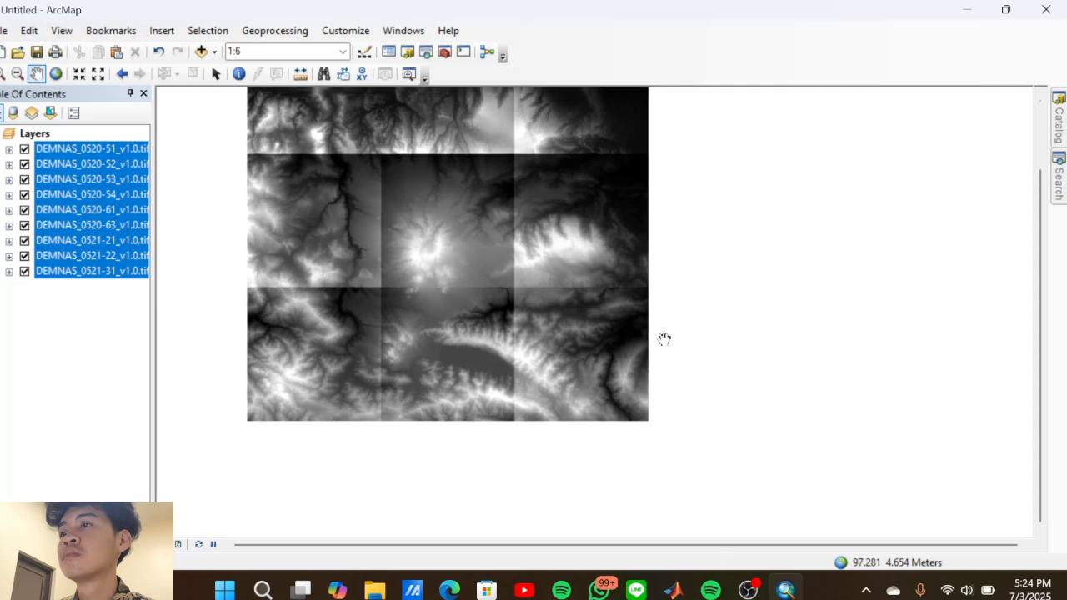
{"action": "left_click_drag", "start_coordinate": [665, 338], "coordinate": [675, 391]}
{"action": "left_click_drag", "start_coordinate": [722, 352], "coordinate": [780, 418]}
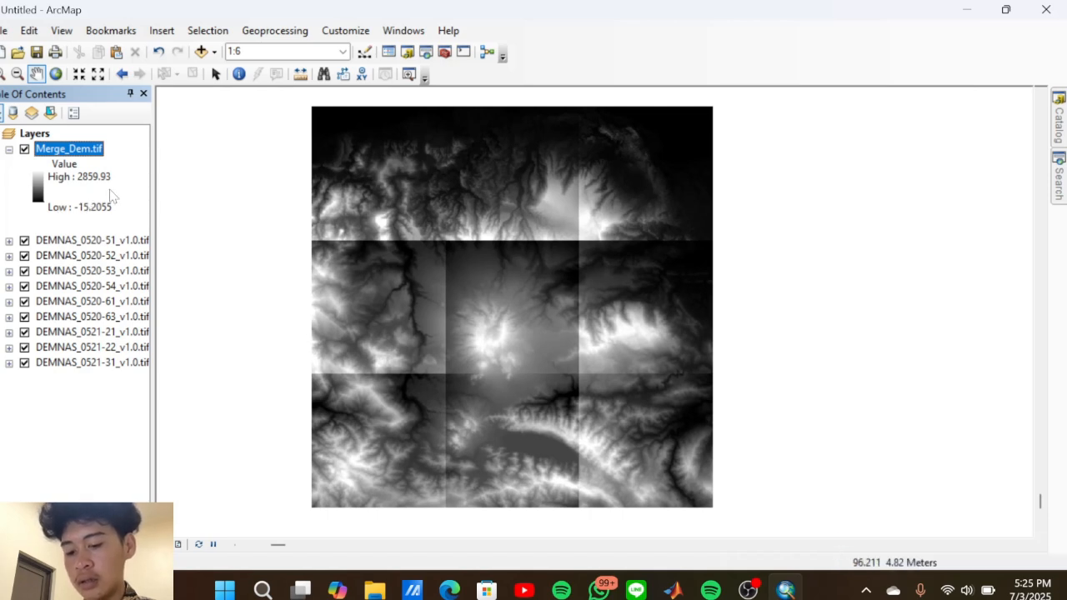
Turn off the display of all nine DEMNAS source rasters, leaving only Merge_Dem.tif switched on
{"action": "left_click", "coordinate": [25, 241]}
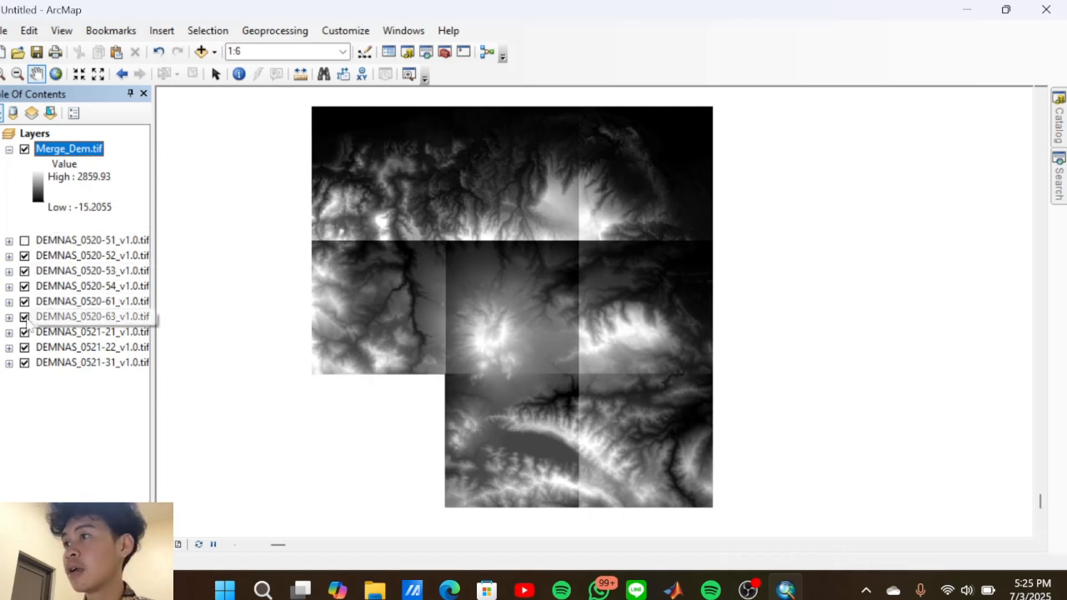
{"action": "left_click", "coordinate": [24, 363]}
{"action": "left_click", "coordinate": [24, 347]}
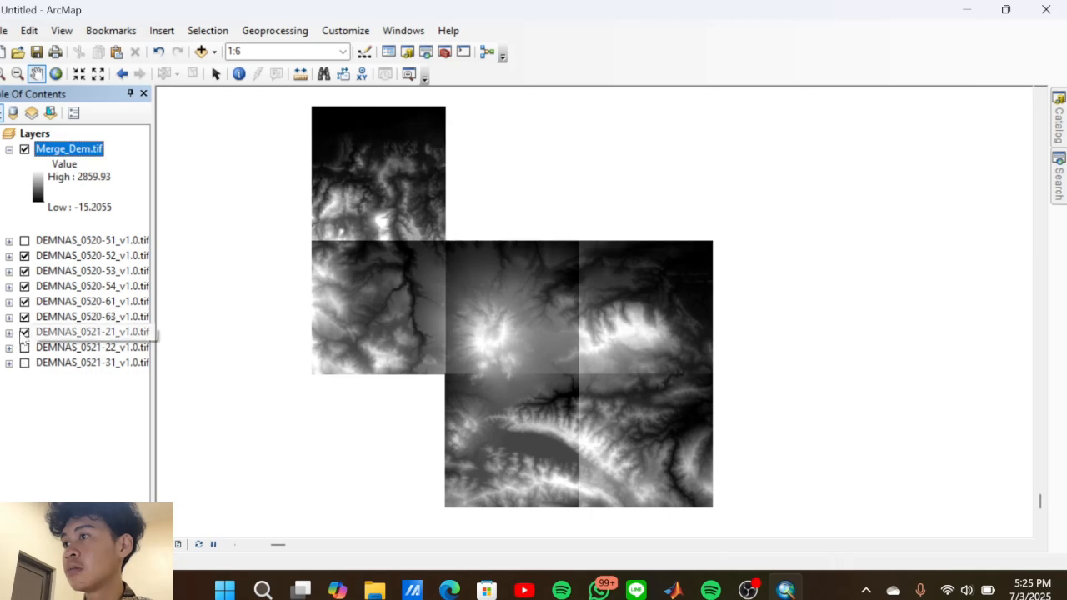
{"action": "left_click", "coordinate": [24, 332]}
{"action": "left_click", "coordinate": [24, 317]}
{"action": "left_click", "coordinate": [24, 301]}
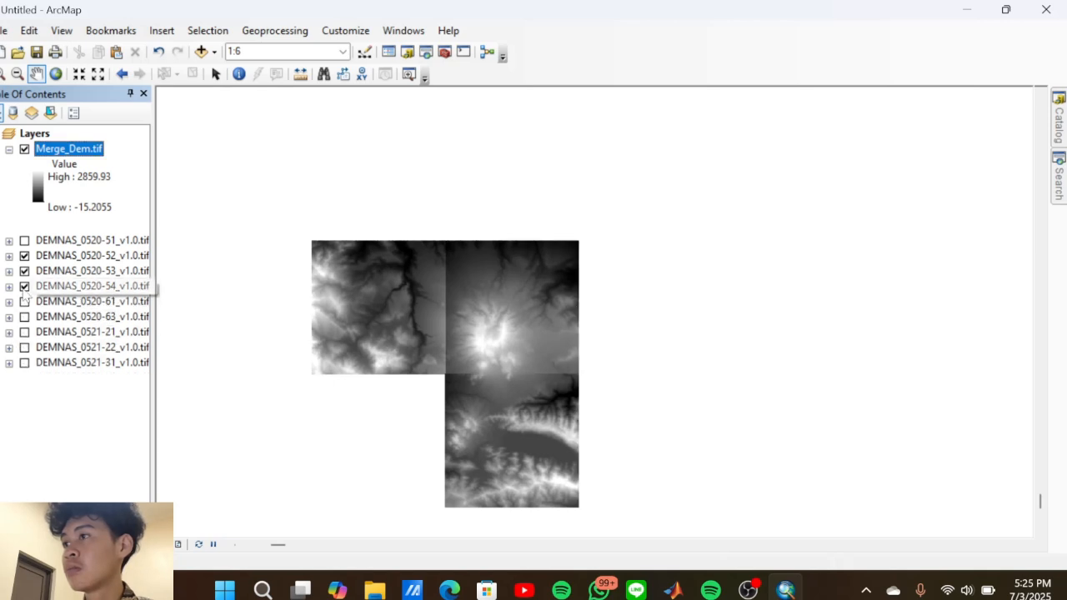
{"action": "left_click", "coordinate": [24, 286]}
{"action": "left_click", "coordinate": [24, 271]}
{"action": "left_click", "coordinate": [24, 256]}
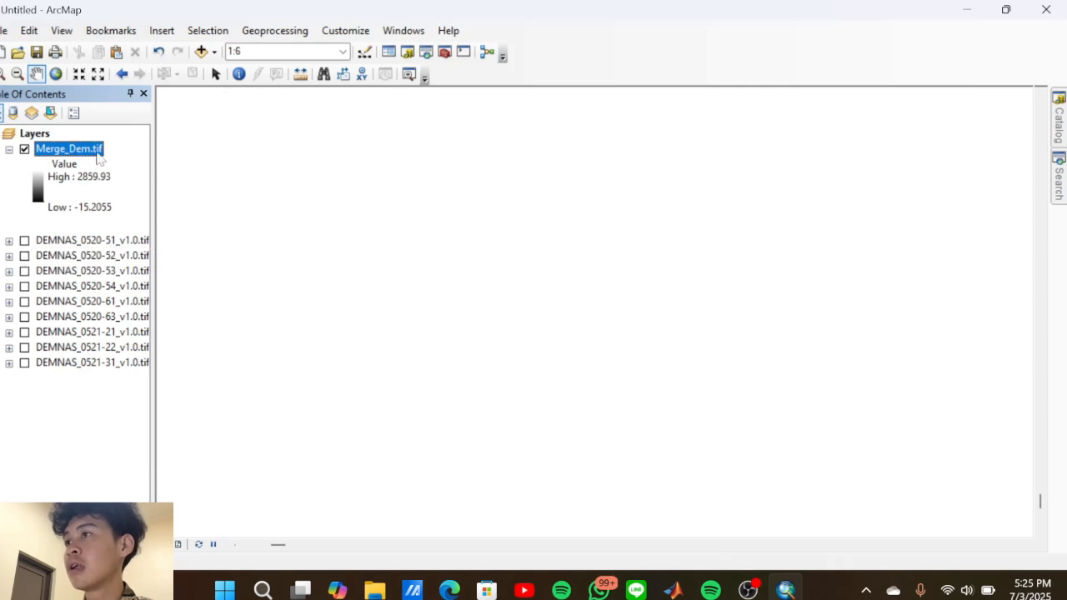
Zoom the map to the extent of the Merge_Dem.tif layer
{"action": "right_click", "coordinate": [70, 150]}
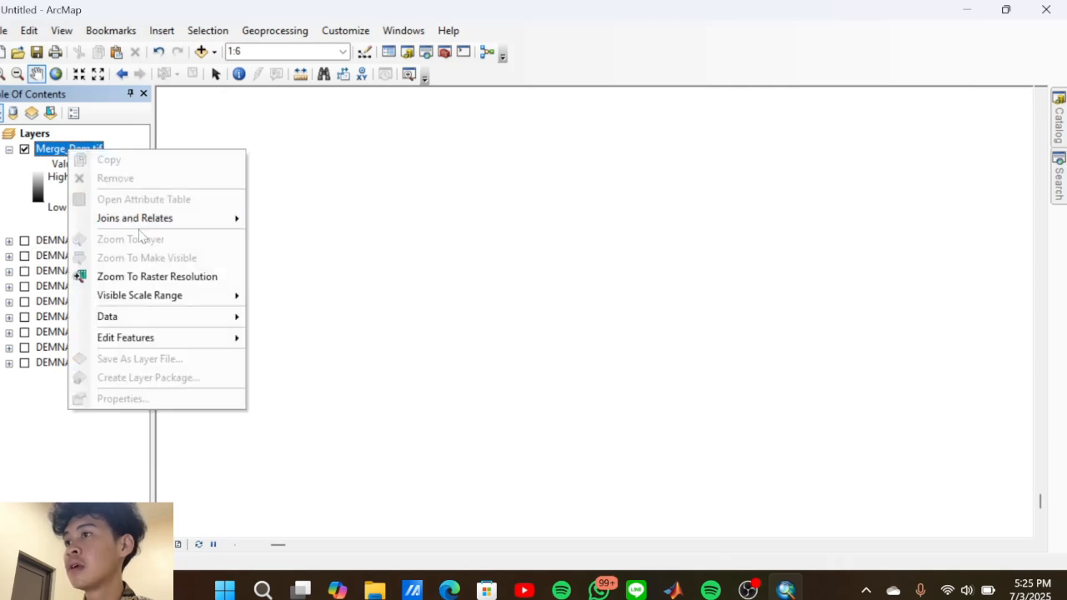
{"action": "left_click", "coordinate": [71, 148]}
{"action": "right_click", "coordinate": [71, 148]}
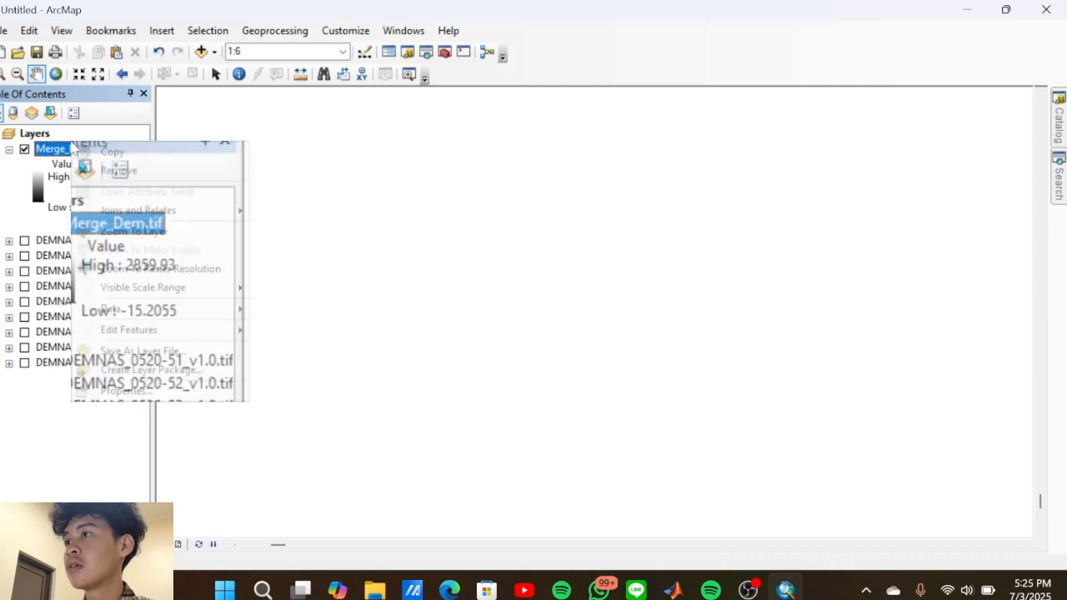
{"action": "left_click", "coordinate": [60, 148]}
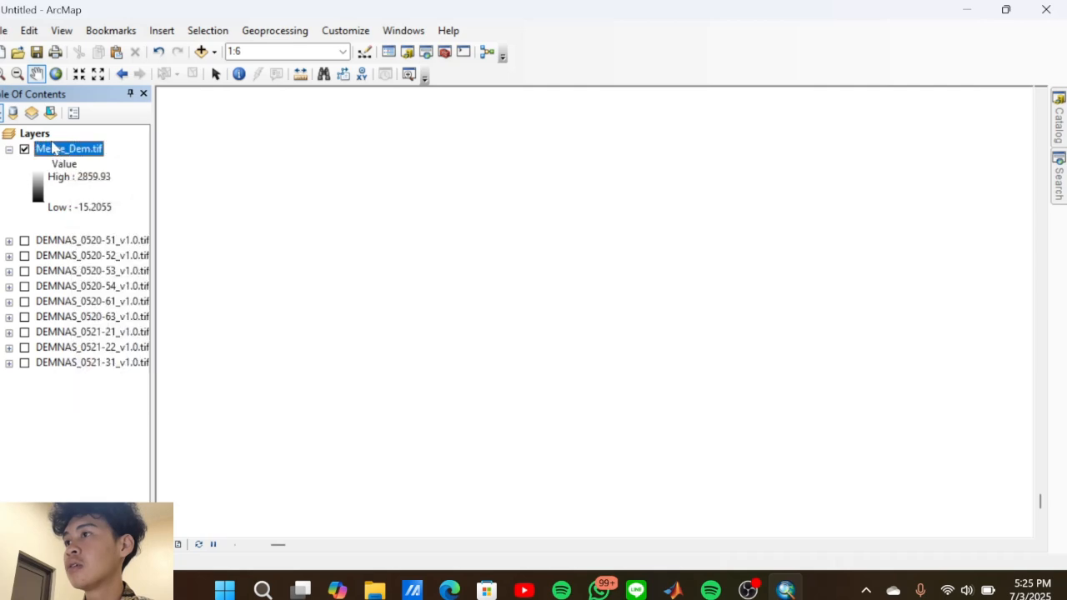
{"action": "left_click", "coordinate": [60, 148]}
{"action": "left_click", "coordinate": [126, 151]}
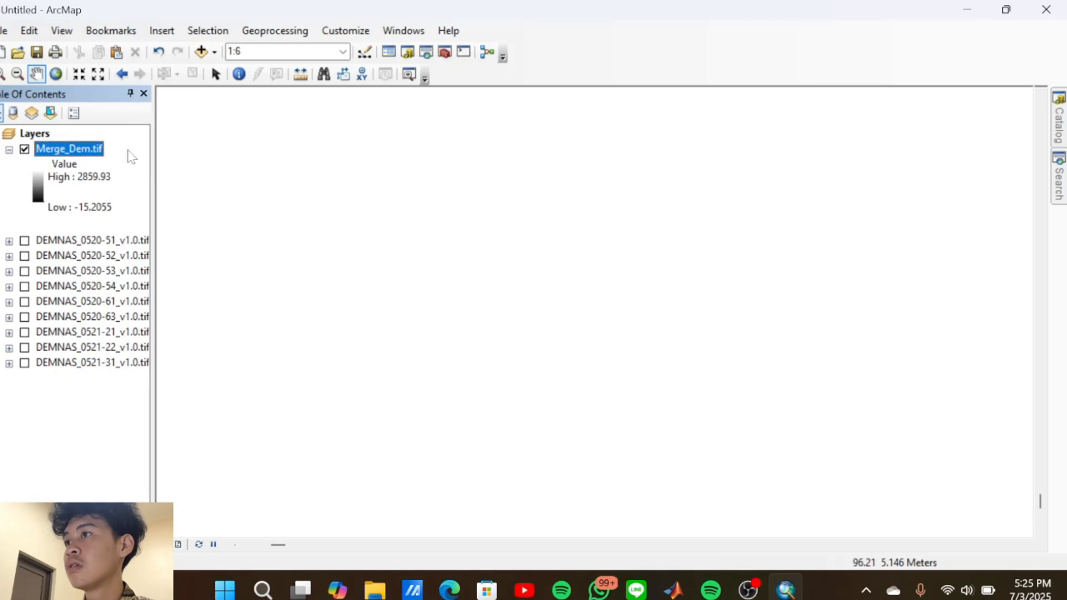
{"action": "right_click", "coordinate": [74, 152]}
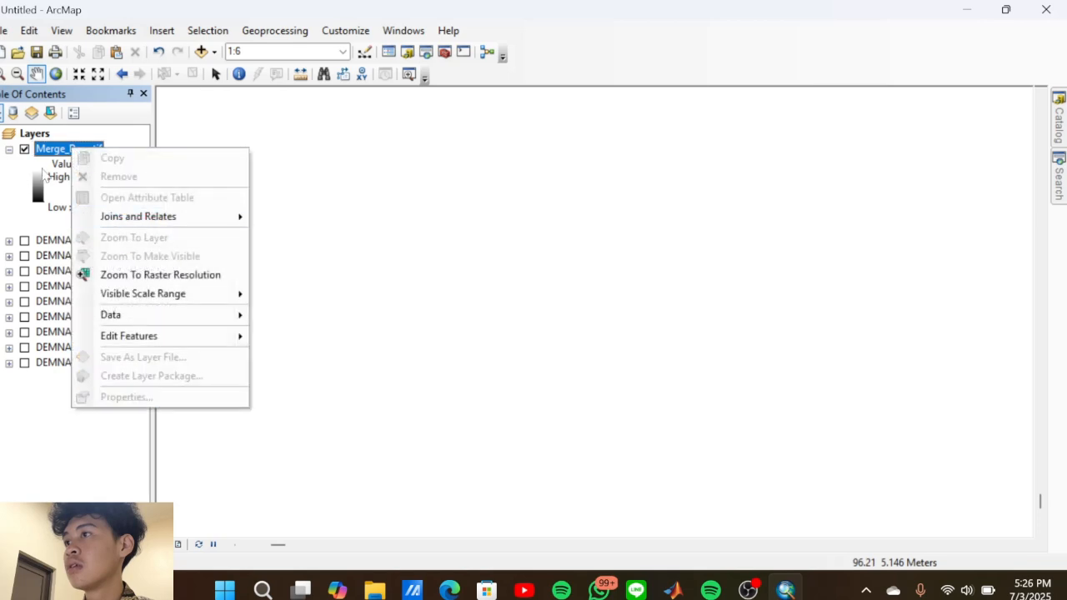
{"action": "left_click", "coordinate": [47, 174]}
{"action": "left_click", "coordinate": [50, 151]}
{"action": "right_click", "coordinate": [50, 151]}
{"action": "left_click", "coordinate": [162, 127]}
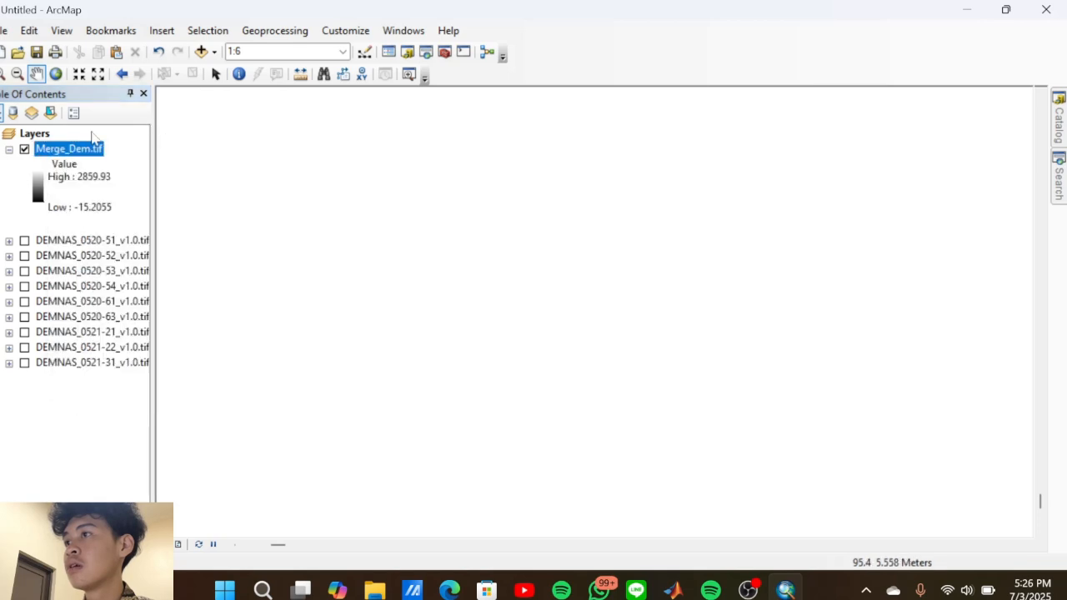
{"action": "right_click", "coordinate": [50, 152]}
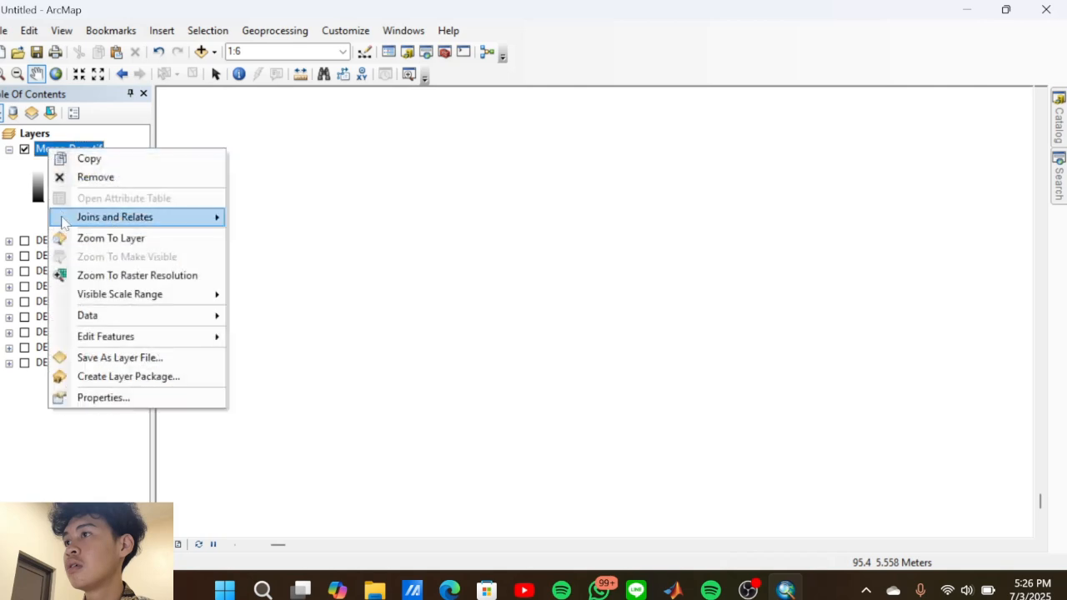
{"action": "left_click", "coordinate": [92, 236]}
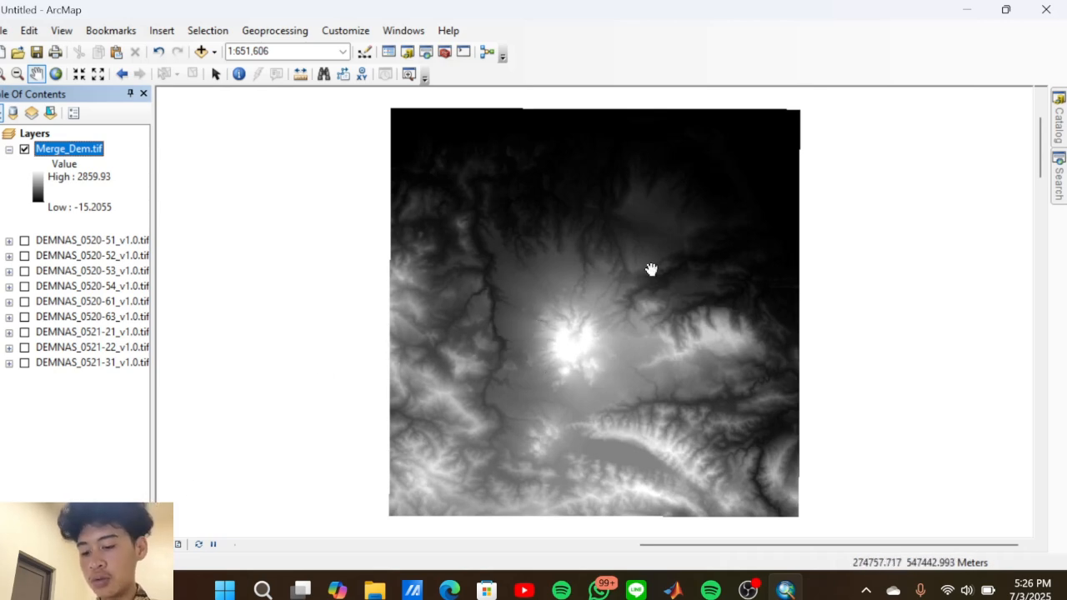
Examine the source properties of Merge_Dem.tif, including its raster information, extent, spatial reference and band statistics
{"action": "right_click", "coordinate": [78, 156]}
{"action": "left_click", "coordinate": [200, 401]}
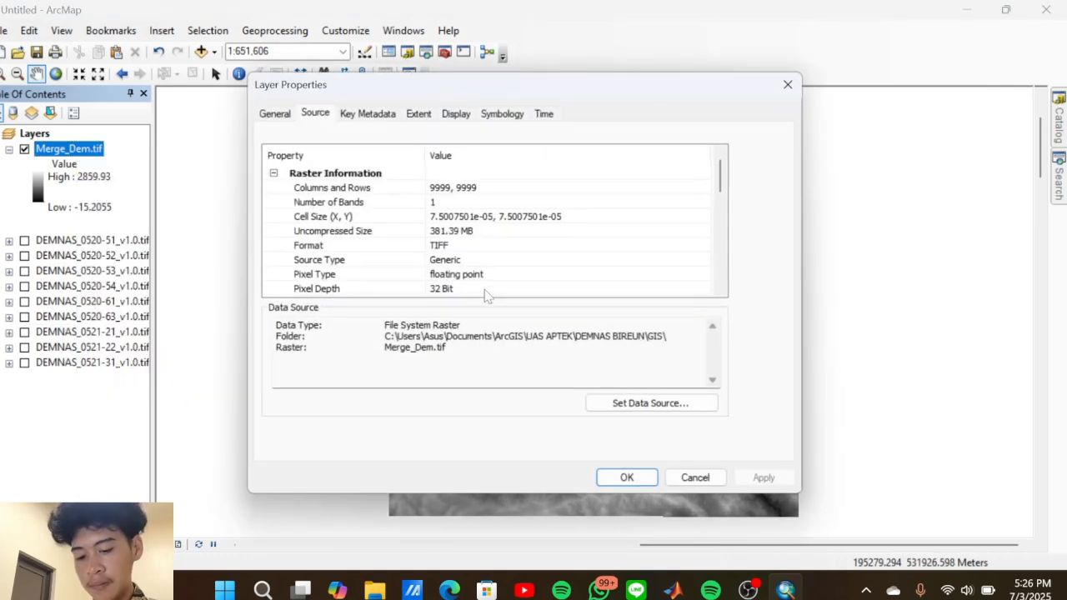
{"action": "scroll", "coordinate": [491, 259], "scroll_direction": "down", "scroll_amount": 5}
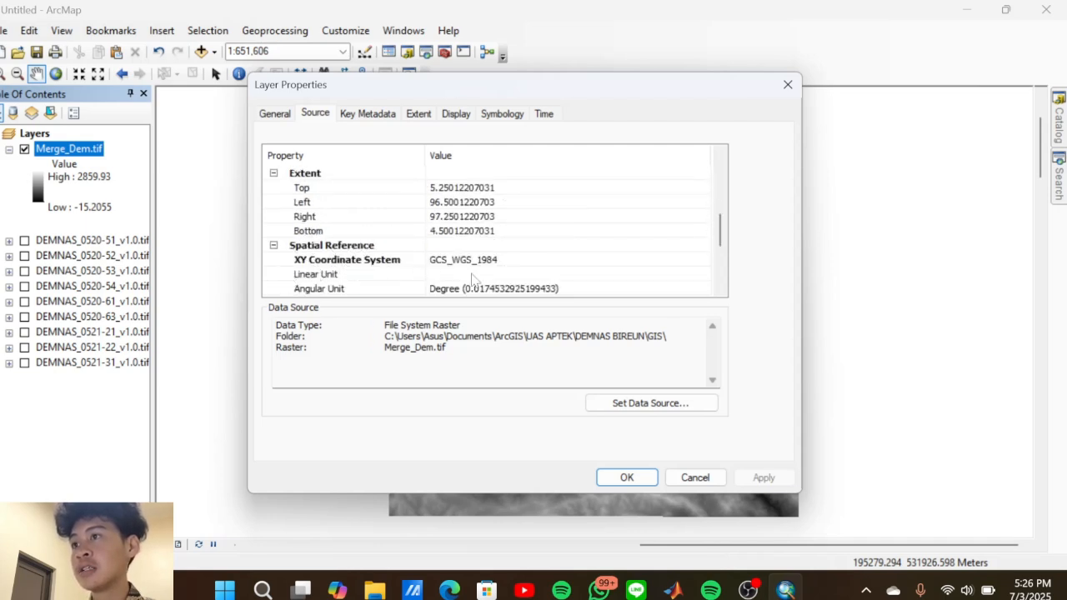
{"action": "scroll", "coordinate": [452, 252], "scroll_direction": "down", "scroll_amount": 1}
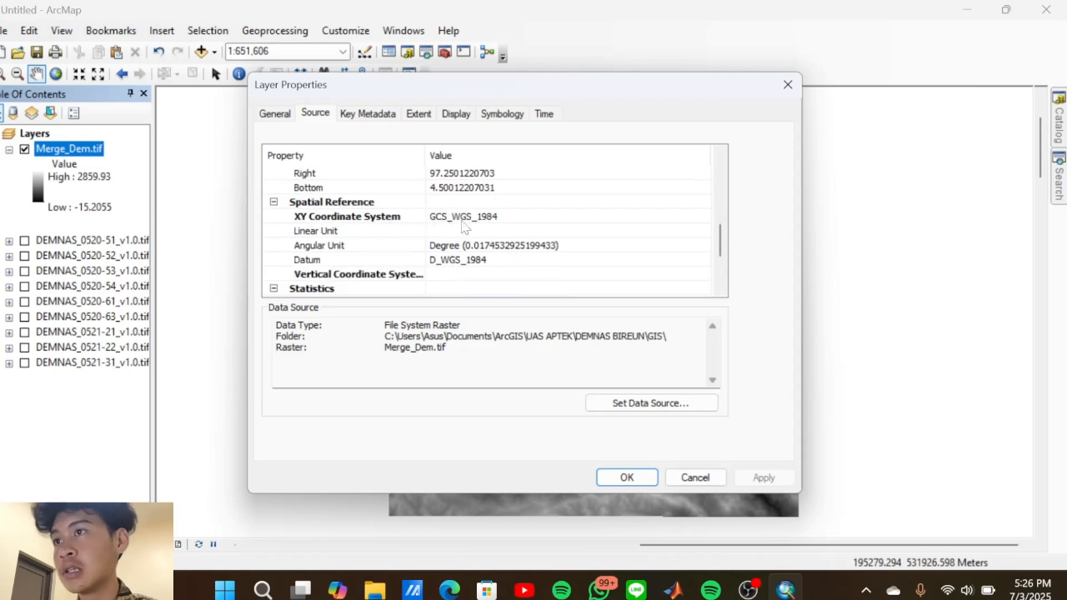
{"action": "scroll", "coordinate": [550, 225], "scroll_direction": "down", "scroll_amount": 2}
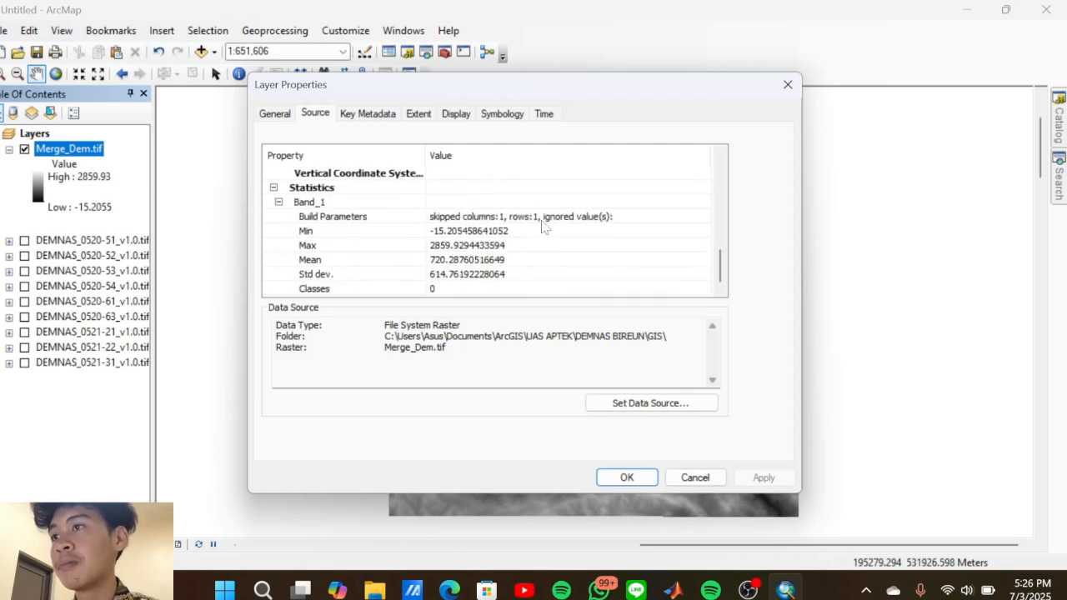
{"action": "left_click", "coordinate": [627, 478]}
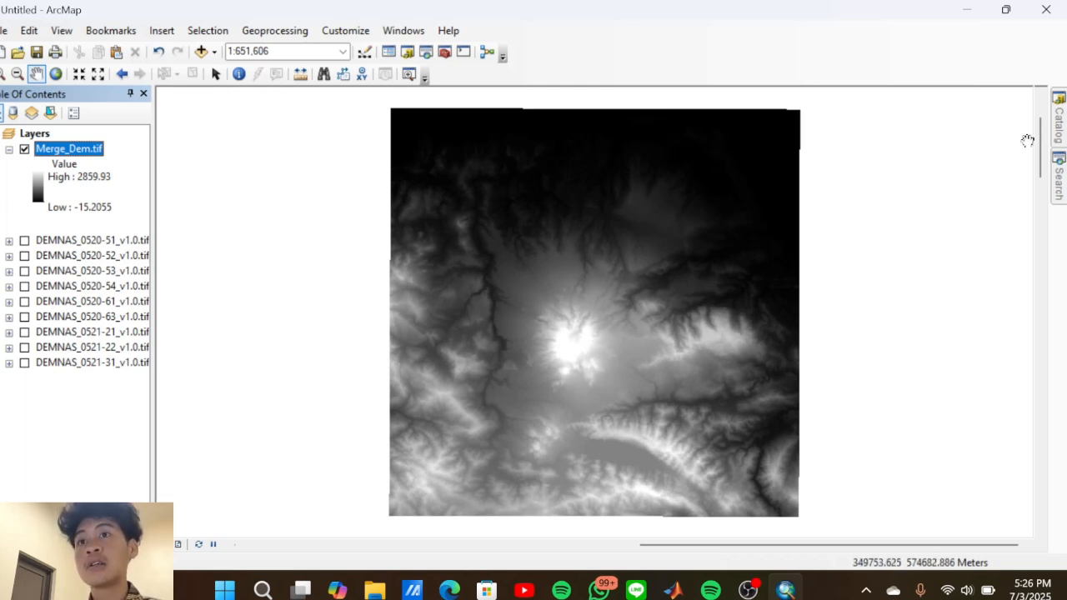
Search the tools for "project raster" and open the Project Raster data management tool
{"action": "left_click", "coordinate": [1058, 179]}
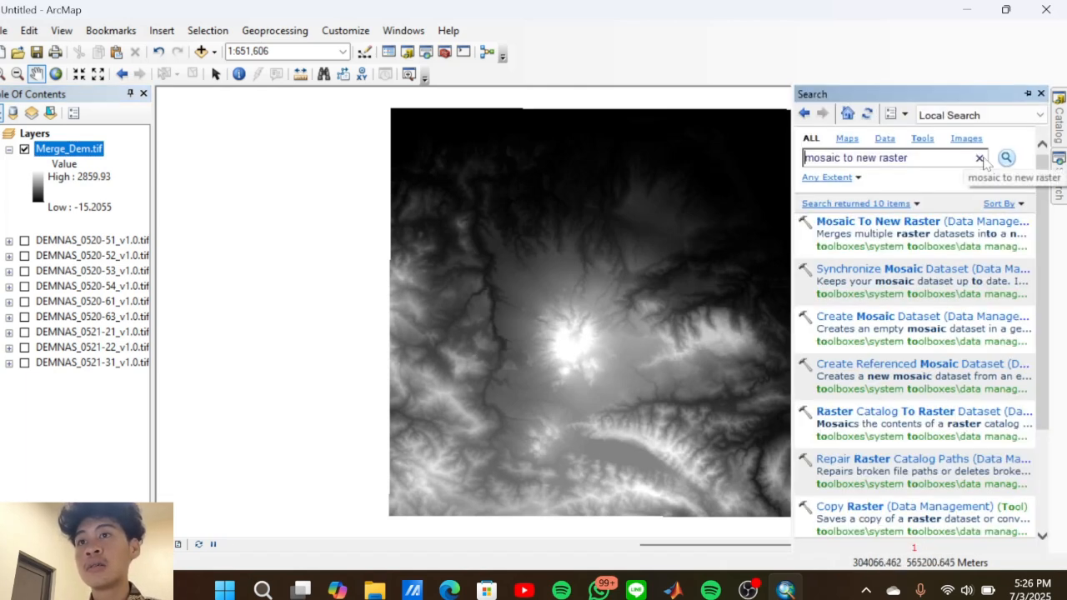
{"action": "key", "text": "BackSpace"}
{"action": "key", "text": "BackSpace"}
{"action": "key", "text": "BackSpace"}
{"action": "key", "text": "BackSpace"}
{"action": "key", "text": "BackSpace"}
{"action": "key", "text": "BackSpace"}
{"action": "key", "text": "BackSpace"}
{"action": "key", "text": "BackSpace"}
{"action": "key", "text": "BackSpace"}
{"action": "key", "text": "BackSpace"}
{"action": "key", "text": "BackSpace"}
{"action": "key", "text": "BackSpace"}
{"action": "key", "text": "BackSpace"}
{"action": "key", "text": "BackSpace"}
{"action": "key", "text": "BackSpace"}
{"action": "key", "text": "BackSpace"}
{"action": "key", "text": "BackSpace"}
{"action": "key", "text": "BackSpace"}
{"action": "key", "text": "BackSpace"}
{"action": "key", "text": "BackSpace"}
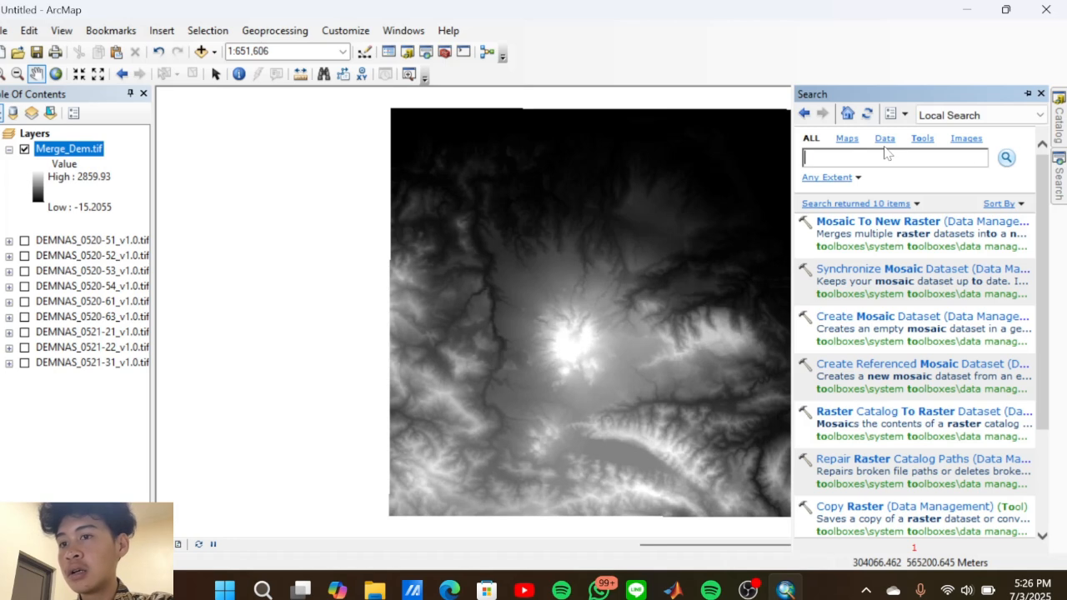
{"action": "type", "text": "project "}
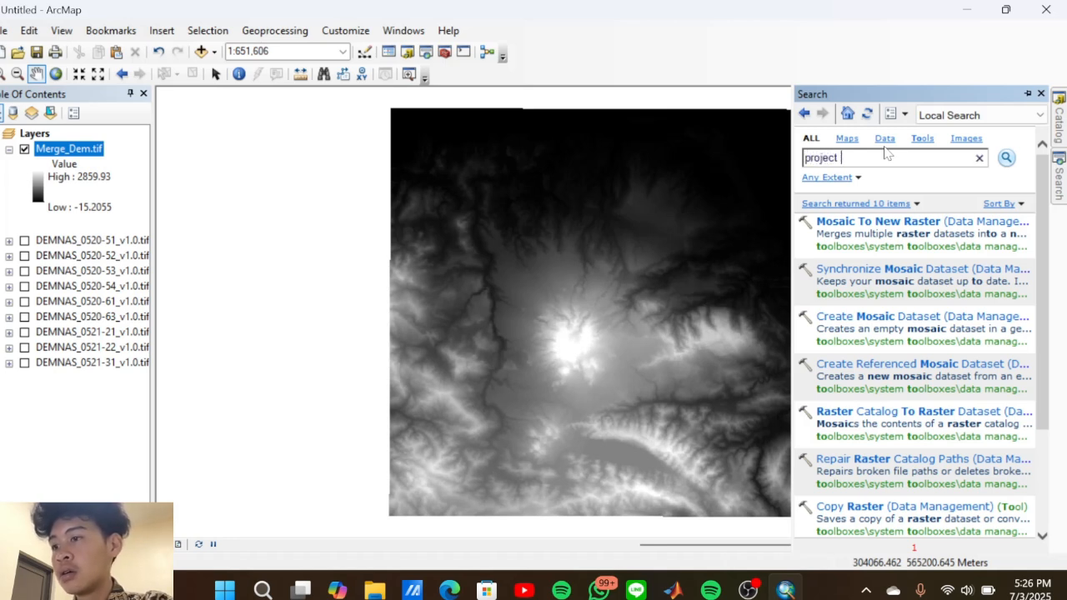
{"action": "type", "text": "raster"}
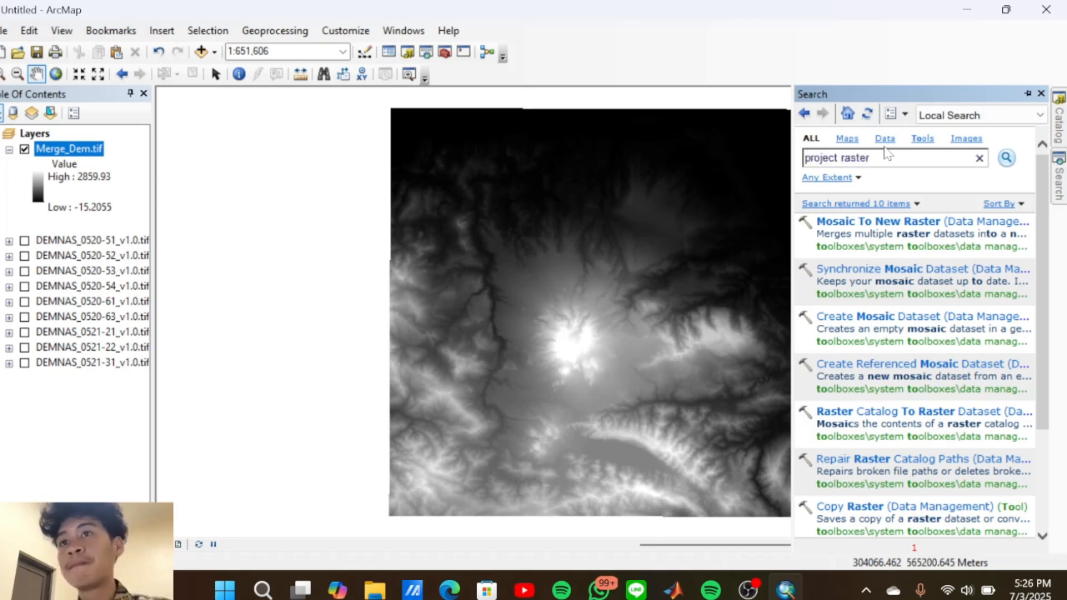
{"action": "left_click", "coordinate": [1006, 158]}
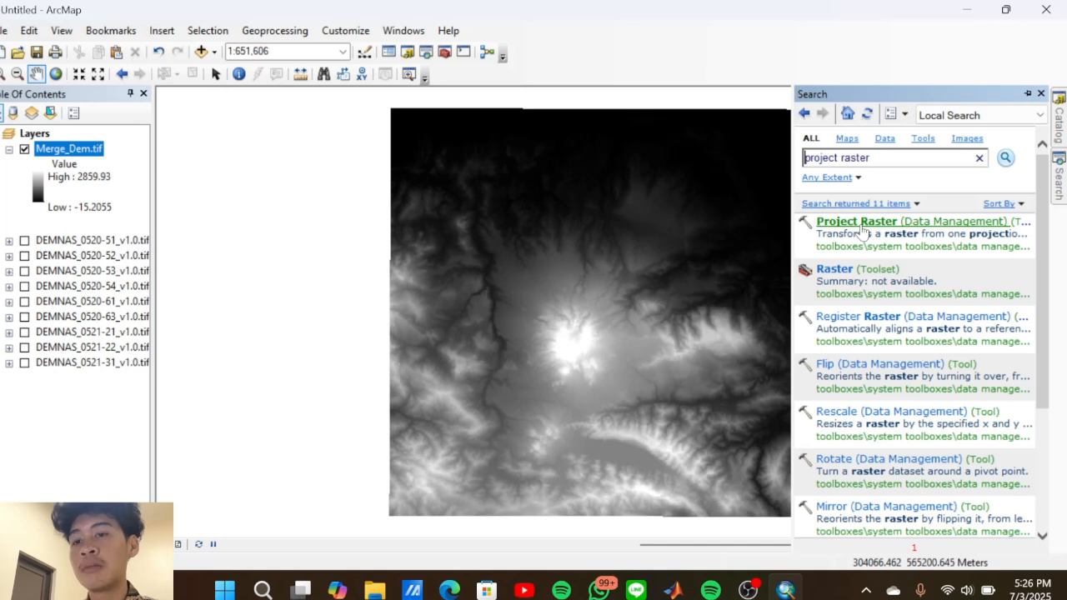
{"action": "left_click", "coordinate": [861, 223]}
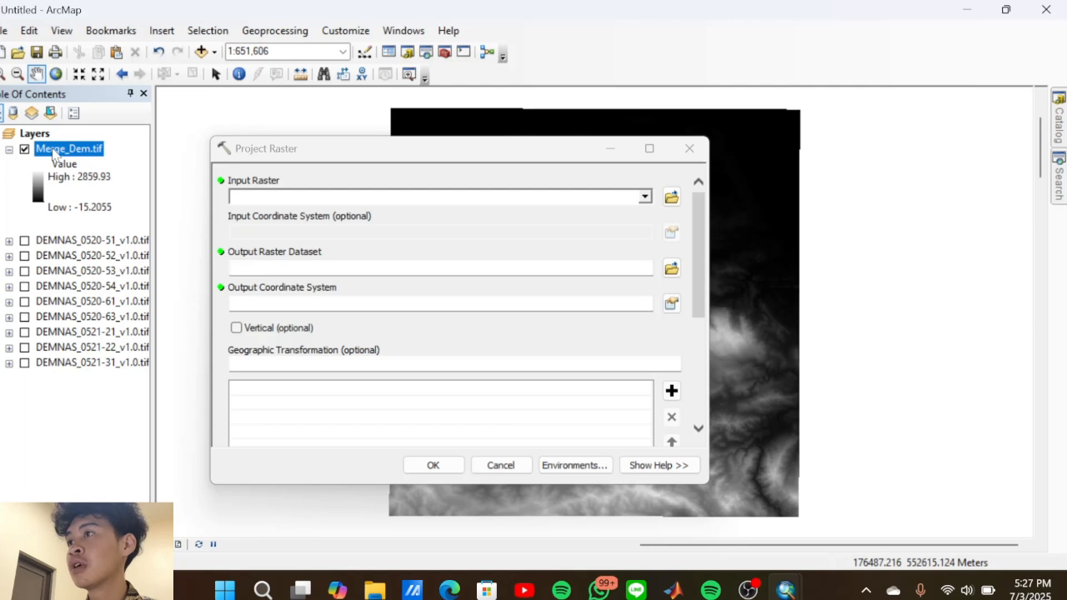
Set Merge_Dem.tif as the input raster and save the output raster dataset as Project_Dem.tif in the GIS folder
{"action": "left_click_drag", "start_coordinate": [55, 152], "coordinate": [343, 202]}
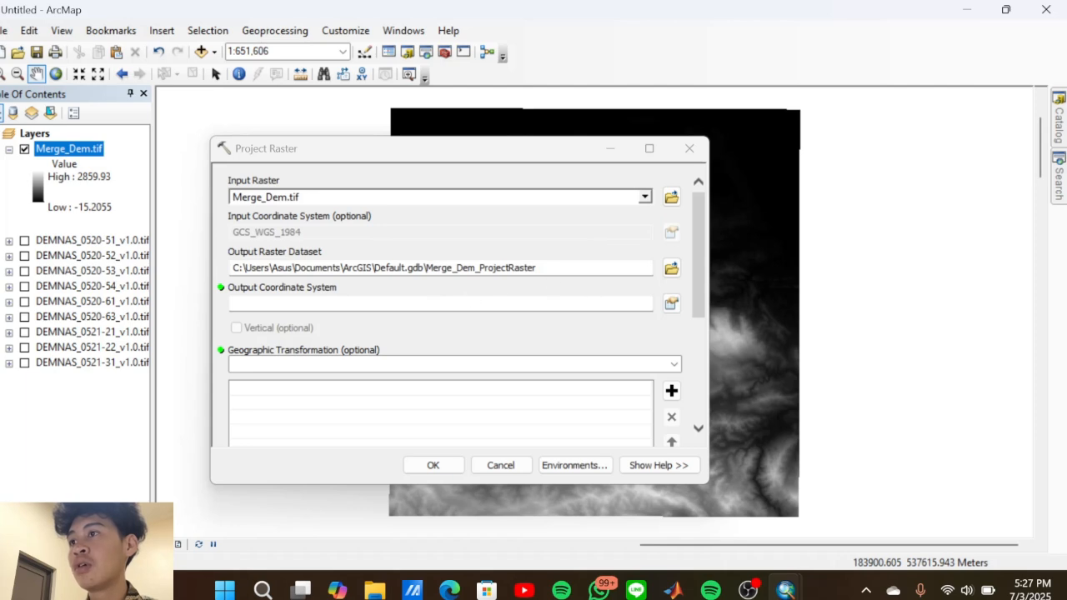
{"action": "left_click", "coordinate": [671, 267]}
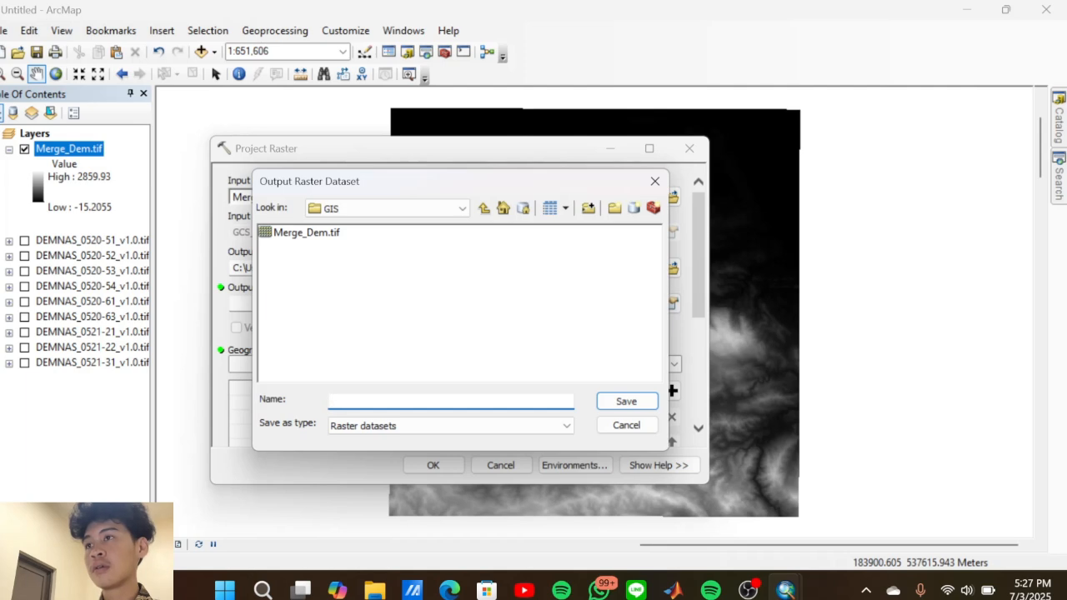
{"action": "left_click", "coordinate": [656, 181]}
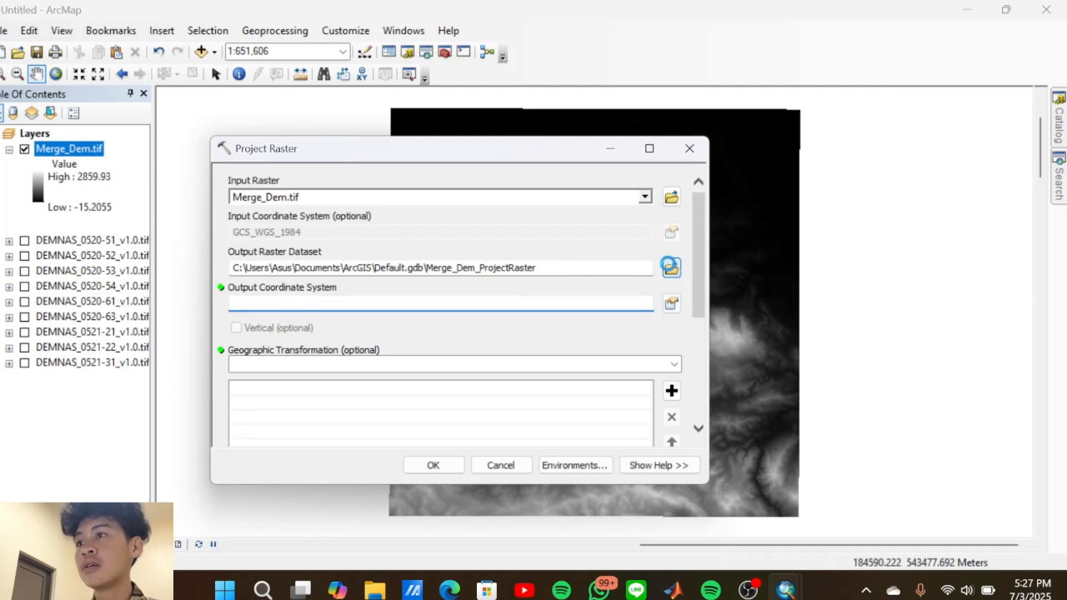
{"action": "left_click", "coordinate": [671, 269]}
{"action": "type", "text": "Pro"}
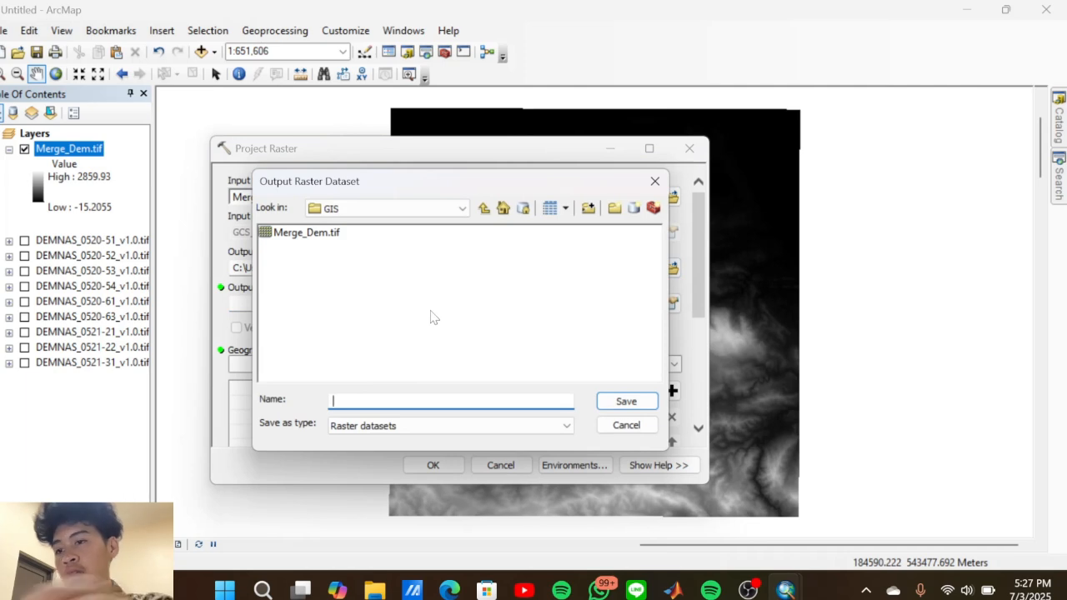
{"action": "type", "text": "ject"}
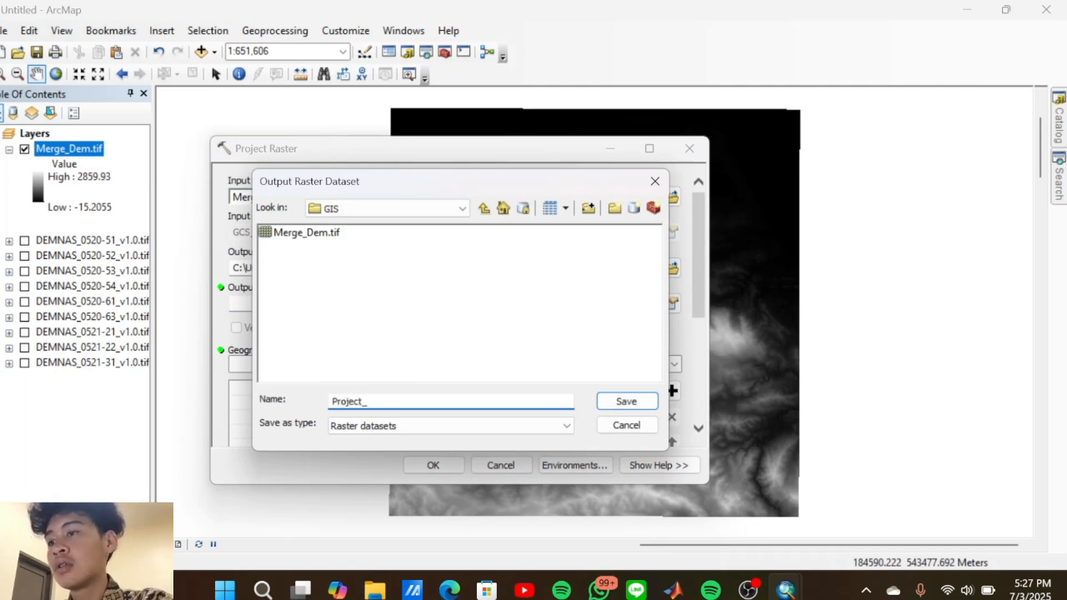
{"action": "type", "text": "_d"}
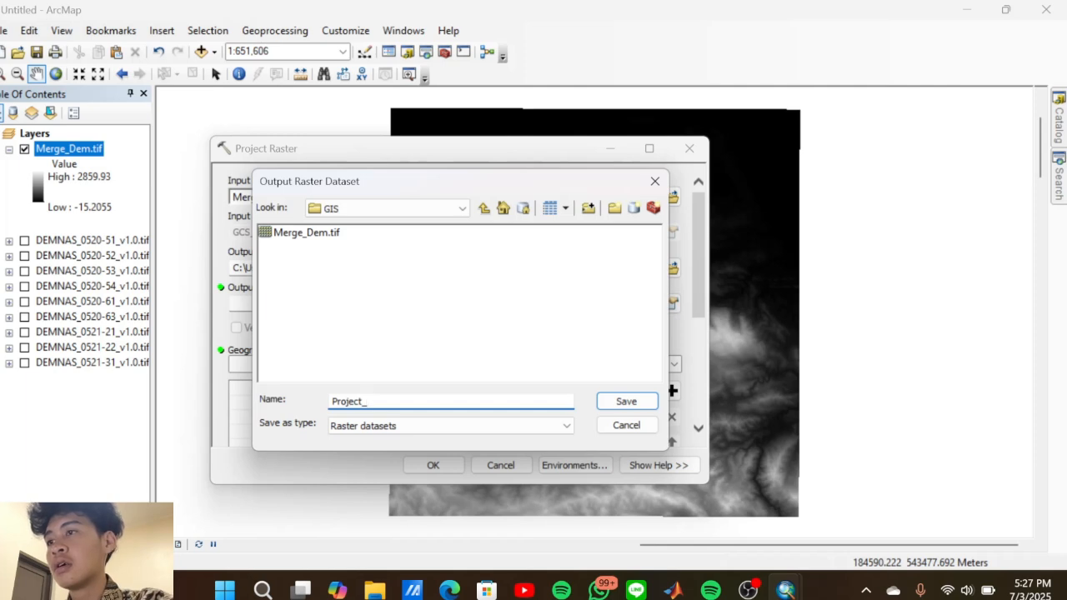
{"action": "type", "text": "Dem"}
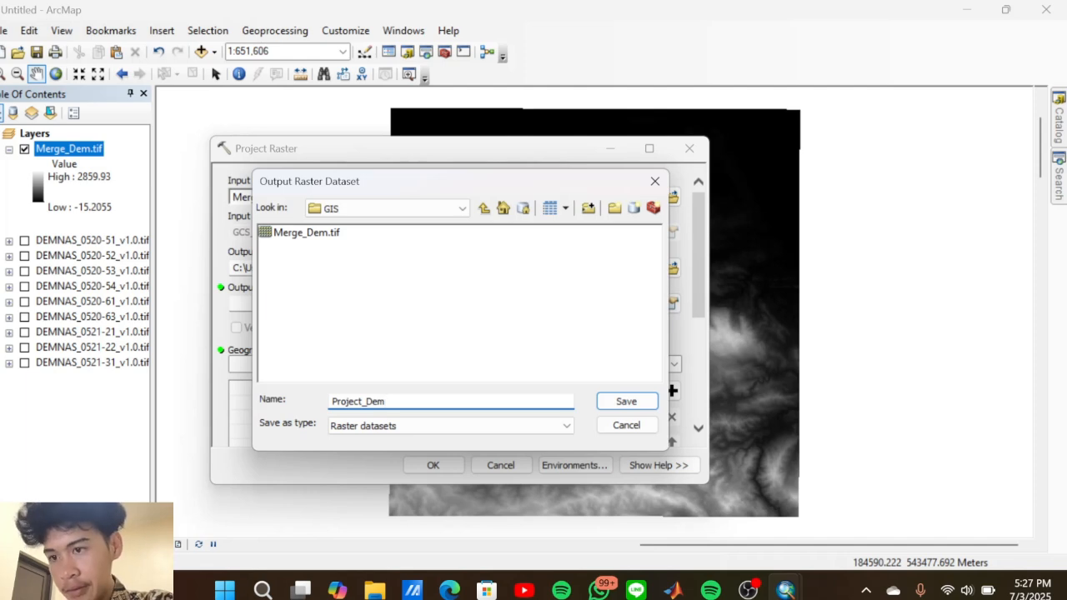
{"action": "type", "text": ">tif"}
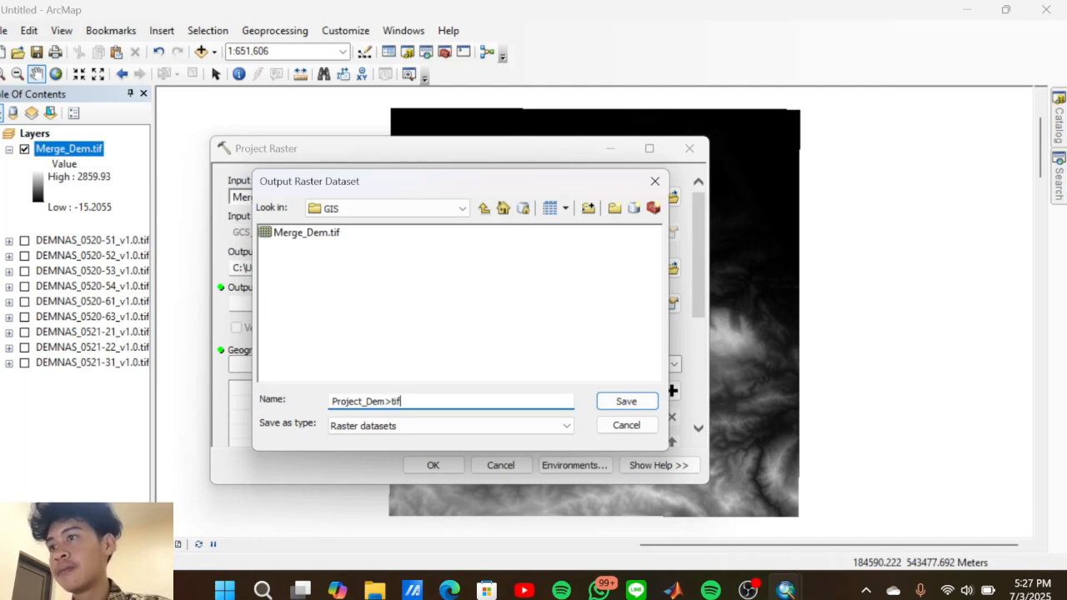
{"action": "key", "text": "BackSpace"}
{"action": "key", "text": "BackSpace"}
{"action": "key", "text": "BackSpace"}
{"action": "key", "text": "BackSpace"}
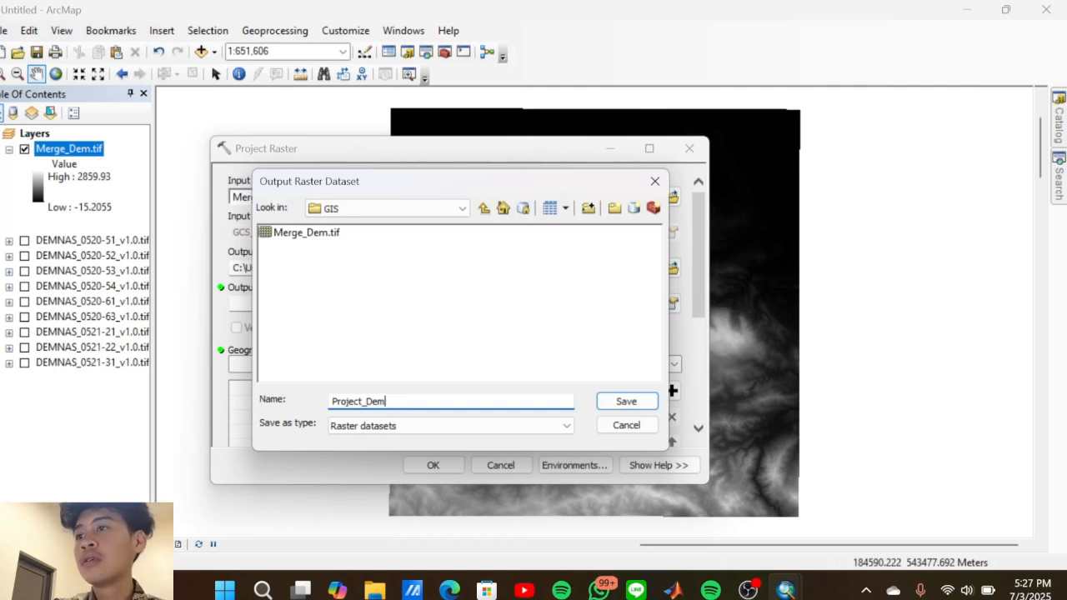
{"action": "type", "text": "."}
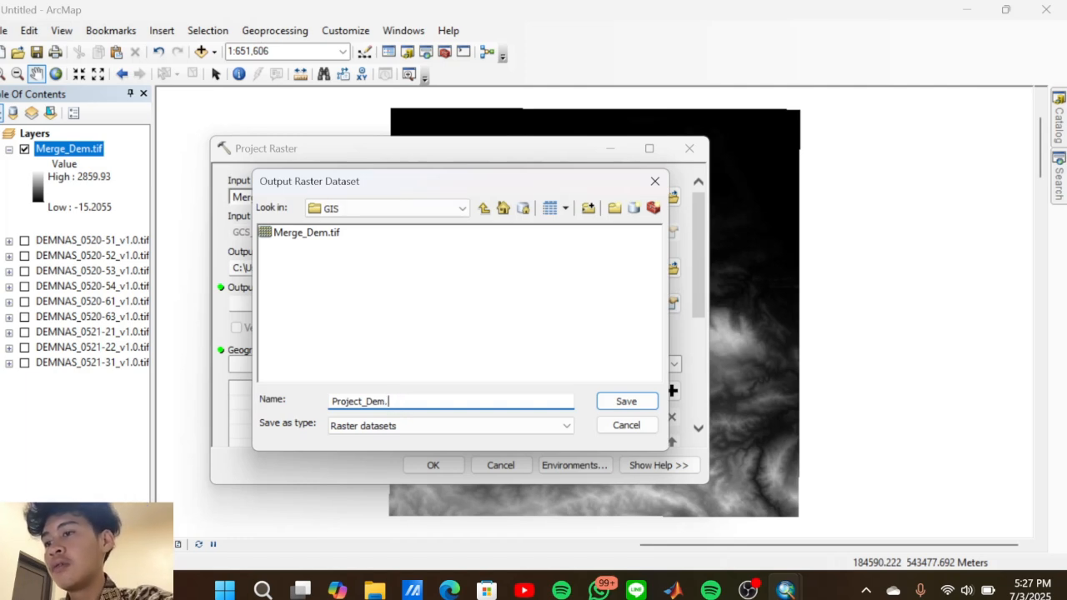
{"action": "type", "text": "tif"}
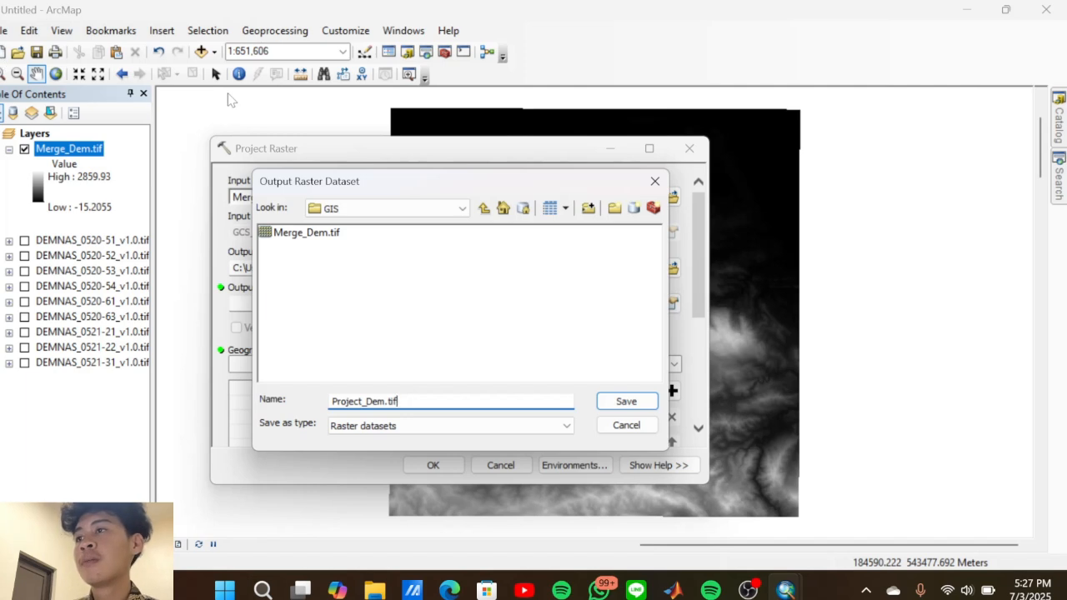
{"action": "left_click", "coordinate": [641, 403]}
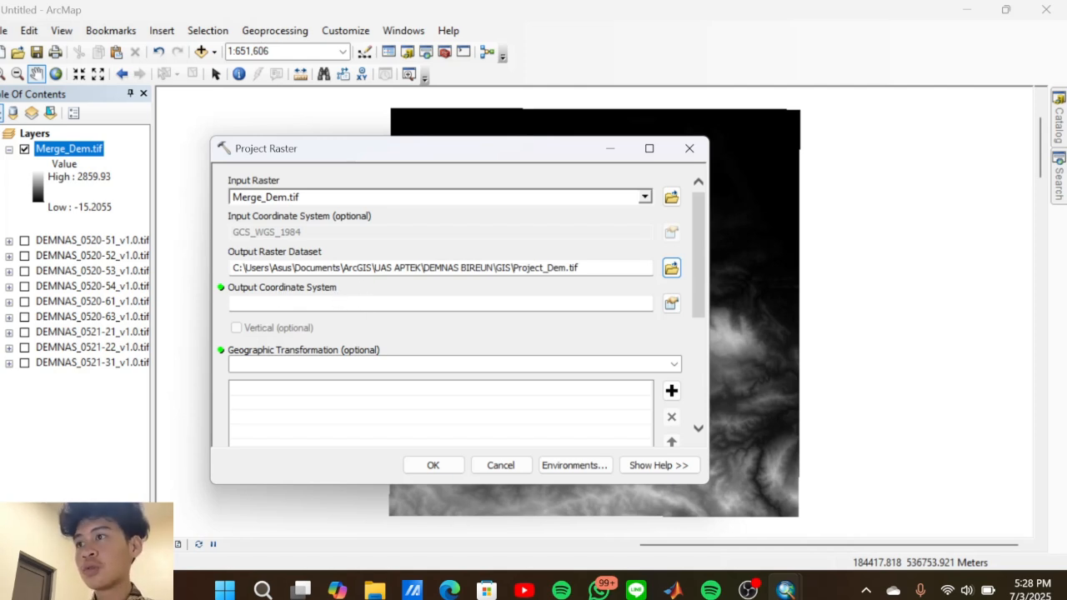
Set the output coordinate system to WGS 1984 UTM Zone 47N and run Project Raster with the remaining options unchanged
{"action": "left_click", "coordinate": [671, 304]}
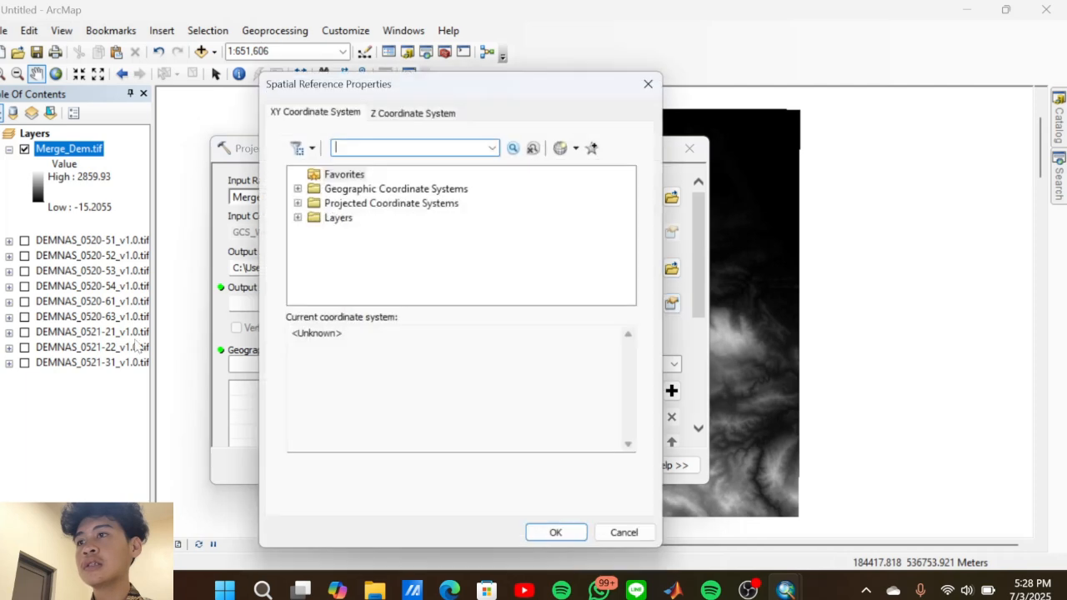
{"action": "left_click", "coordinate": [298, 189]}
{"action": "scroll", "coordinate": [373, 241], "scroll_direction": "down", "scroll_amount": 2}
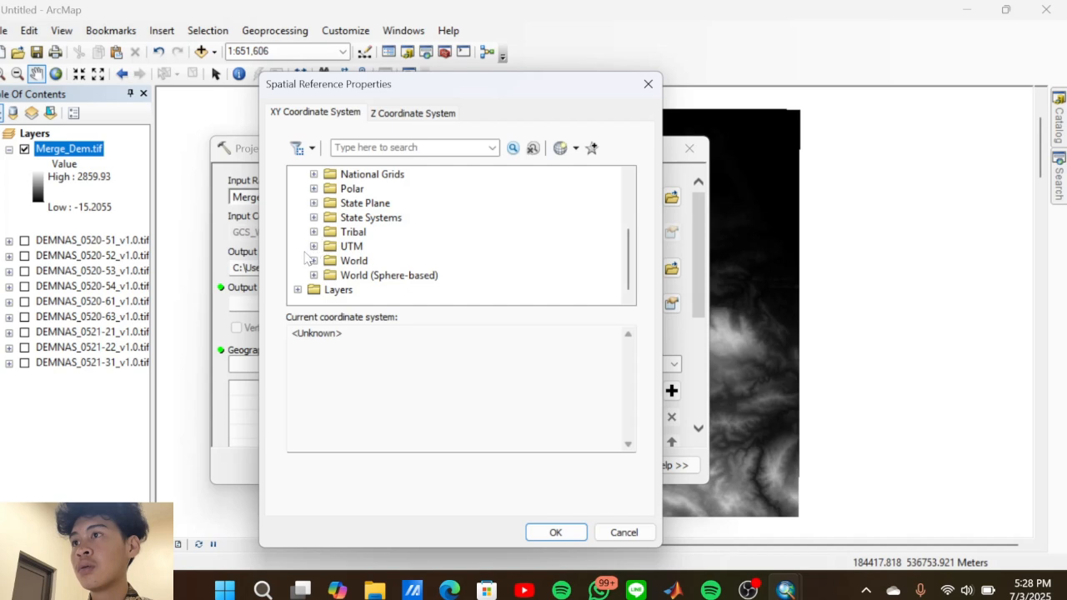
{"action": "scroll", "coordinate": [342, 261], "scroll_direction": "up", "scroll_amount": 3}
{"action": "scroll", "coordinate": [350, 261], "scroll_direction": "down", "scroll_amount": 6}
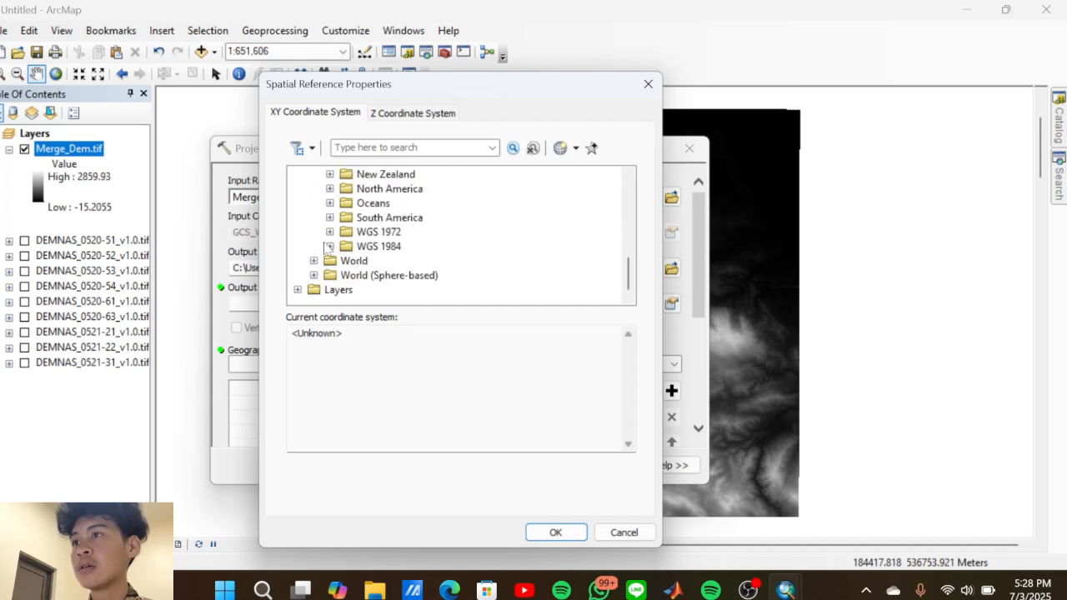
{"action": "left_click", "coordinate": [330, 246]}
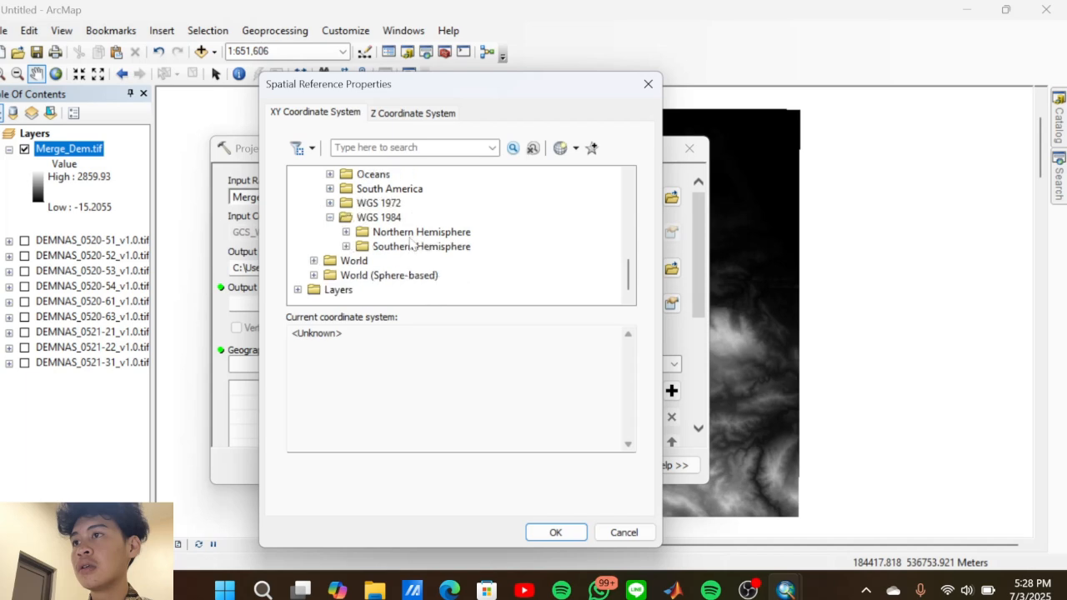
{"action": "left_click", "coordinate": [346, 232]}
{"action": "scroll", "coordinate": [501, 263], "scroll_direction": "down", "scroll_amount": 10}
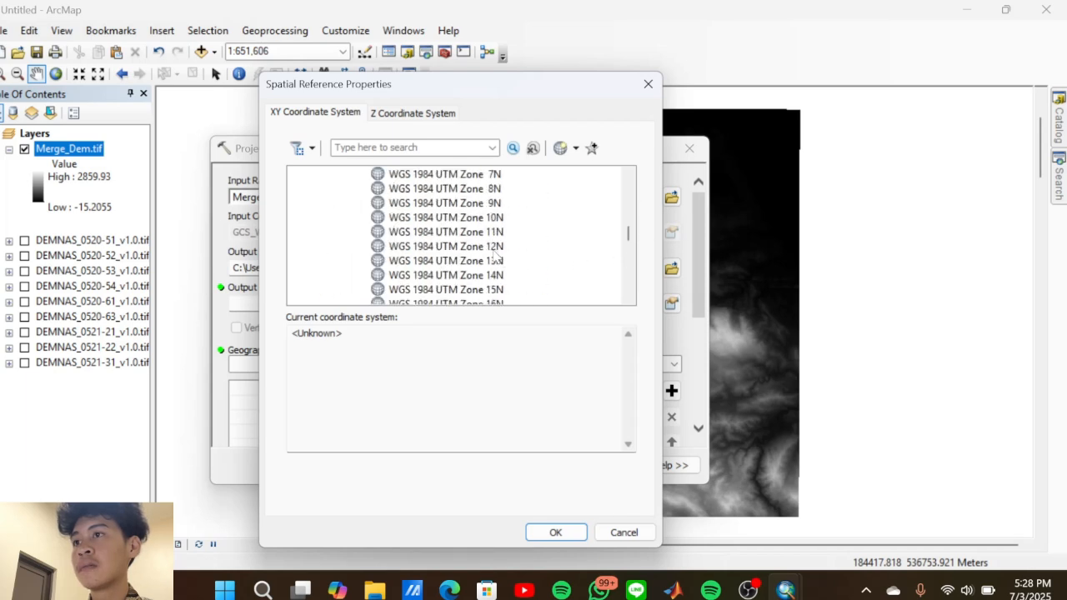
{"action": "scroll", "coordinate": [517, 270], "scroll_direction": "down", "scroll_amount": 11}
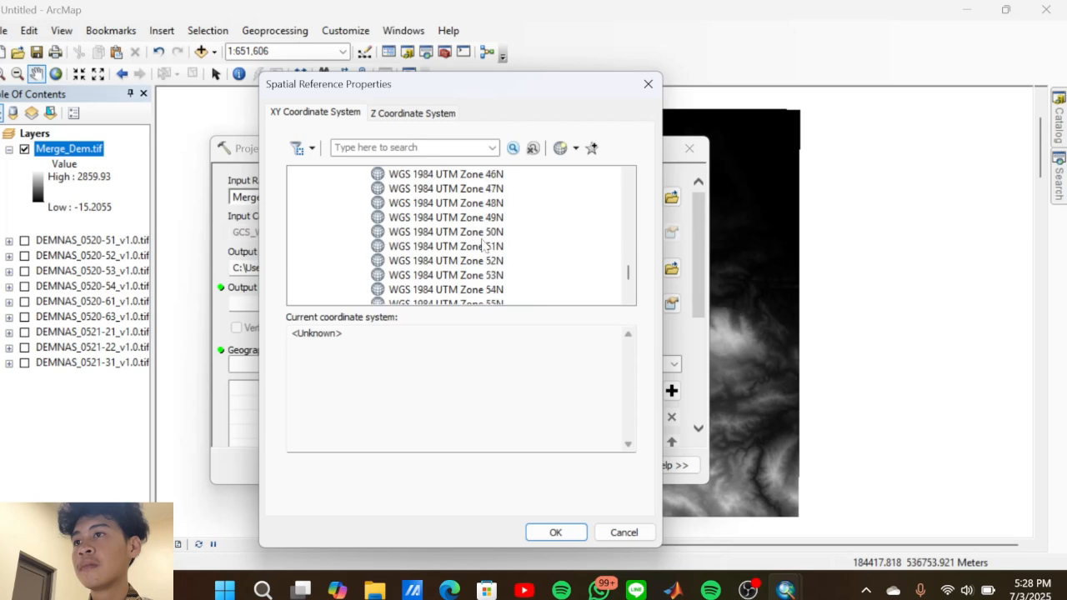
{"action": "left_click", "coordinate": [405, 190]}
{"action": "left_click", "coordinate": [554, 531]}
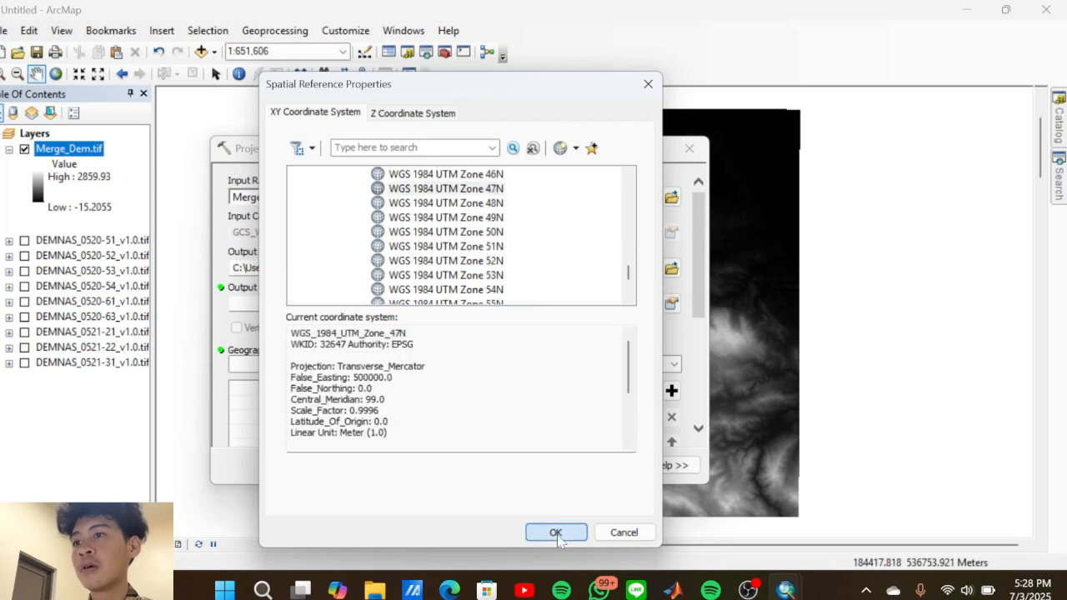
{"action": "scroll", "coordinate": [371, 298], "scroll_direction": "down", "scroll_amount": 3}
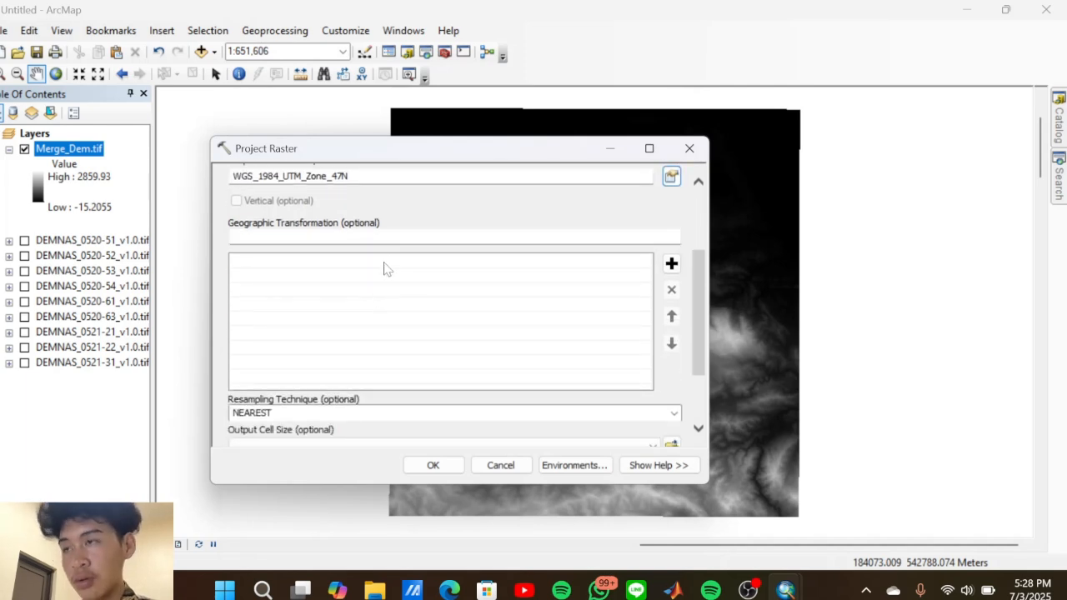
{"action": "left_click", "coordinate": [435, 472]}
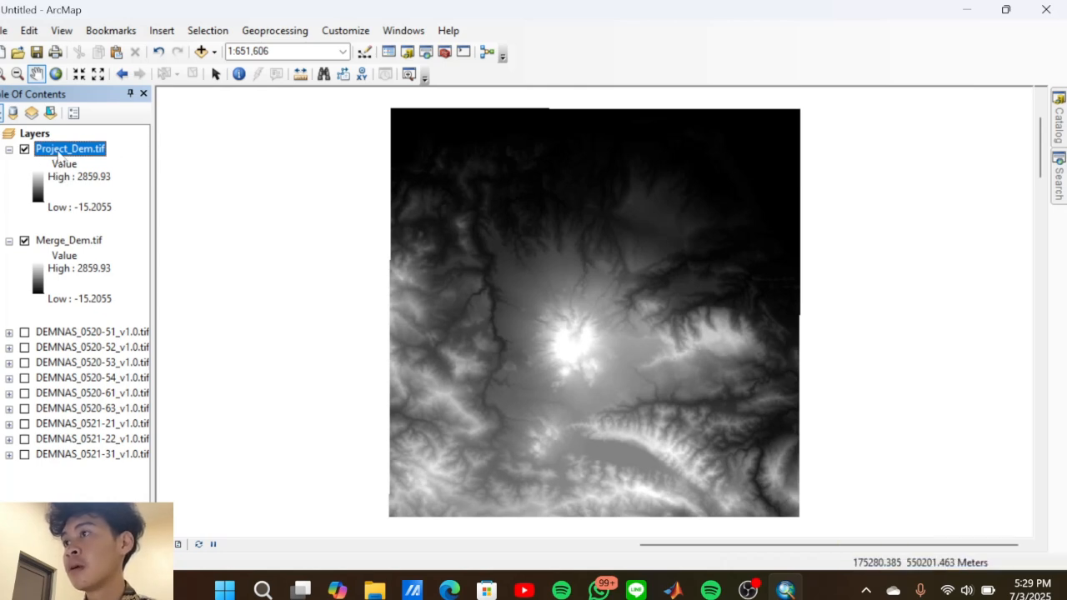
Examine the source properties of Project_Dem.tif, including its cell size, XY coordinate system and linear unit
{"action": "right_click", "coordinate": [58, 154]}
{"action": "left_click", "coordinate": [133, 402]}
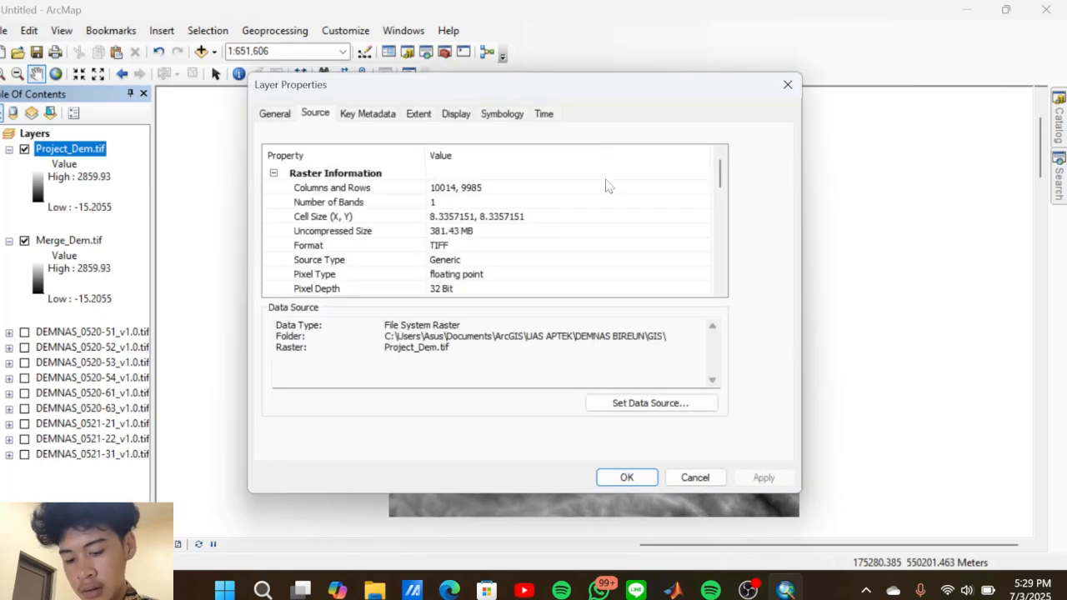
{"action": "scroll", "coordinate": [607, 185], "scroll_direction": "down", "scroll_amount": 5}
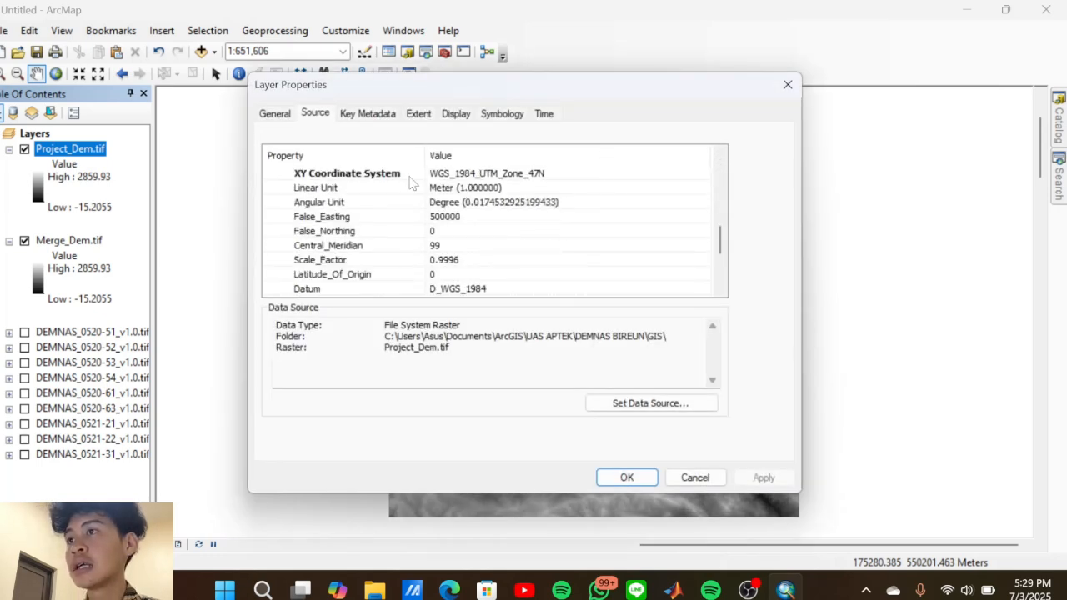
{"action": "scroll", "coordinate": [458, 185], "scroll_direction": "up", "scroll_amount": 1}
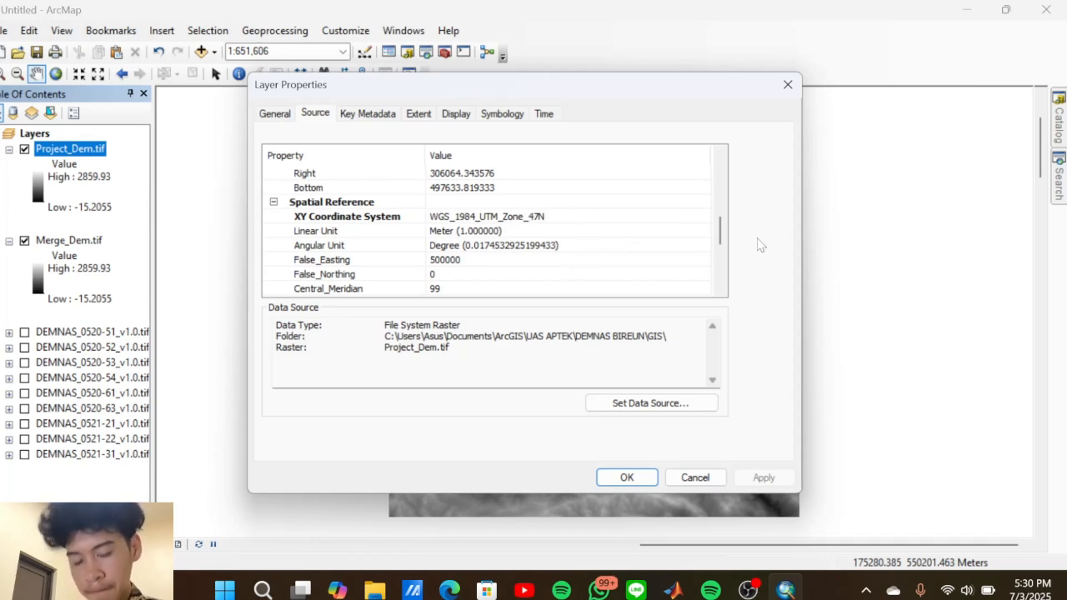
{"action": "left_click", "coordinate": [627, 478]}
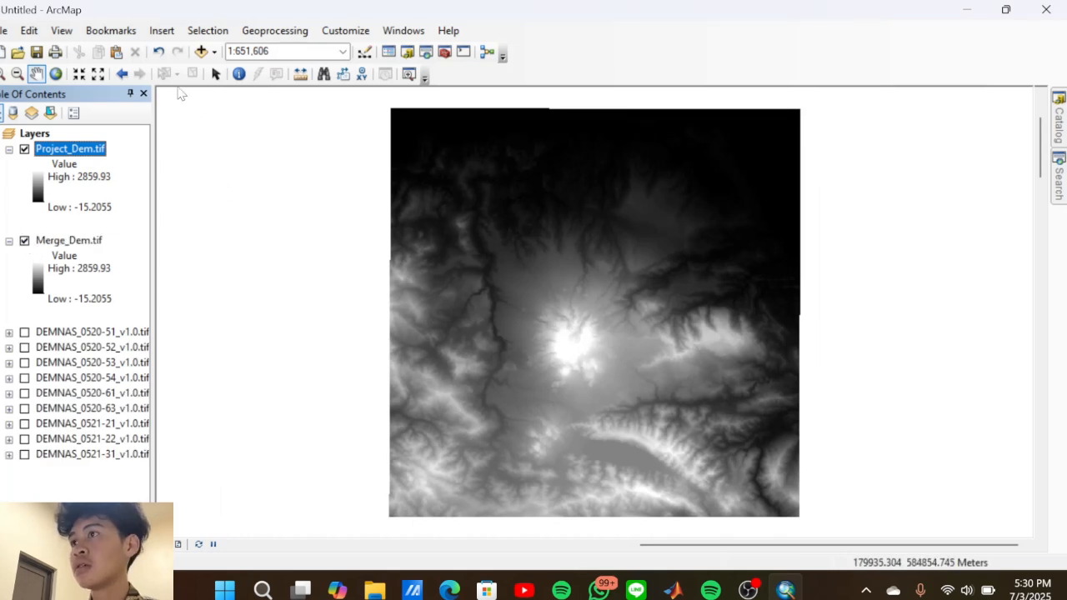
Hide the Merge_Dem.tif layer, collapse its legend, and add the Imagery basemap to the map
{"action": "left_click", "coordinate": [24, 241]}
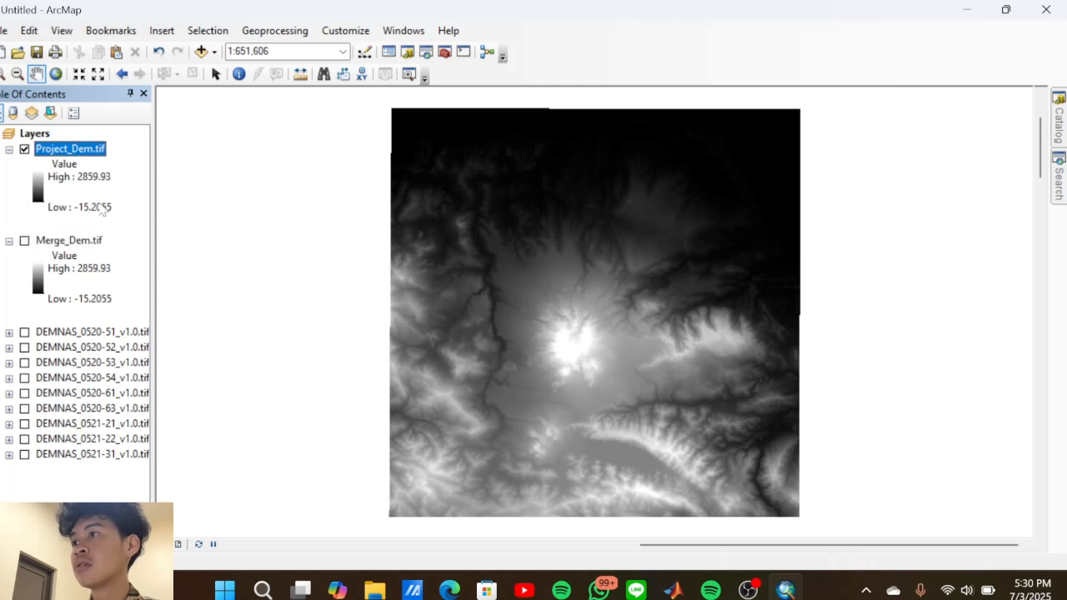
{"action": "left_click", "coordinate": [8, 241]}
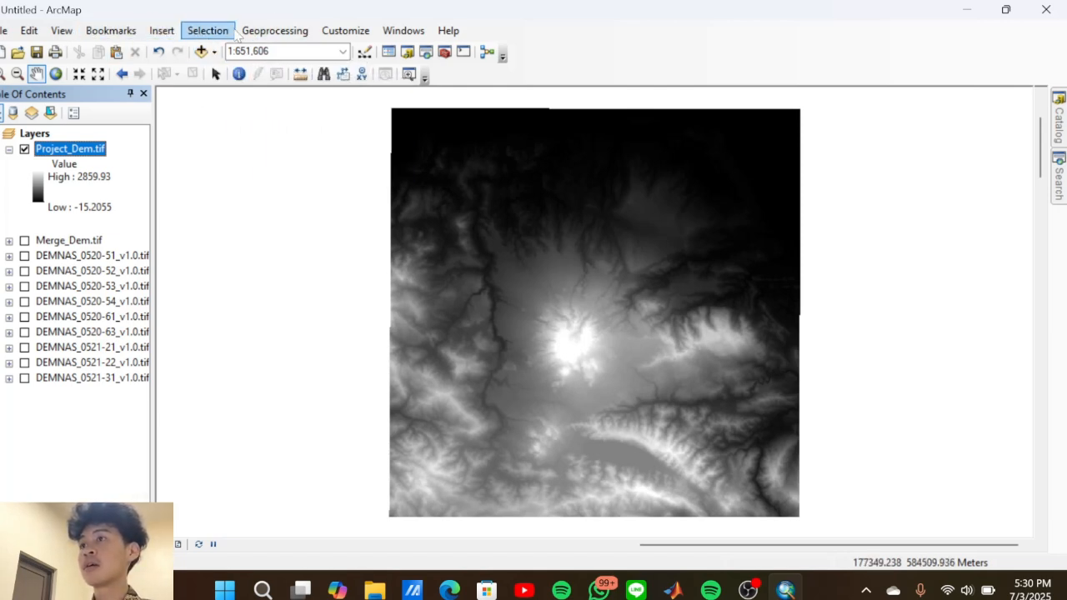
{"action": "left_click", "coordinate": [215, 52]}
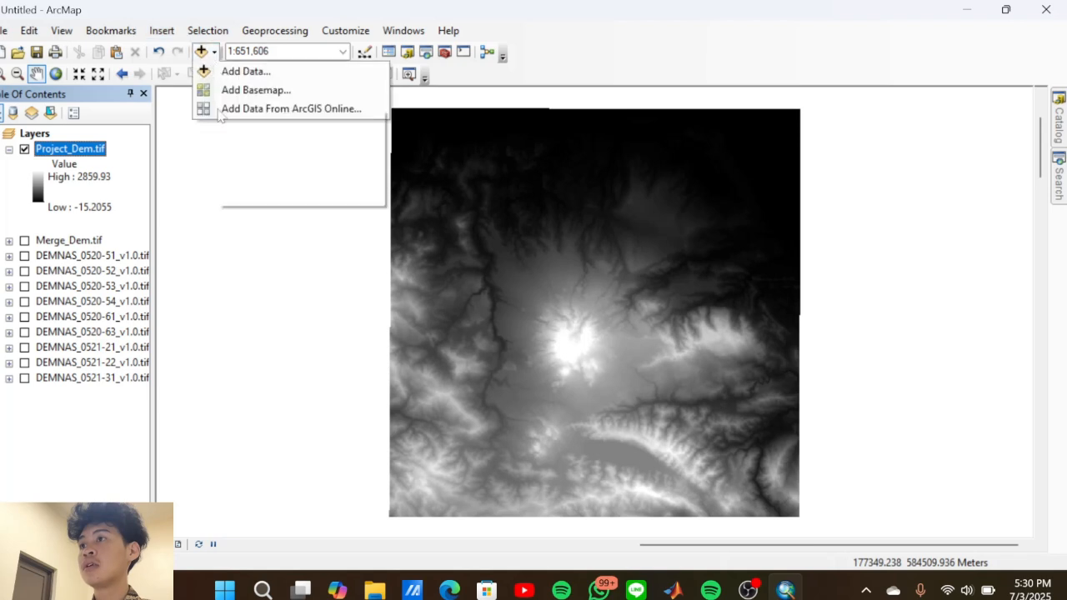
{"action": "left_click", "coordinate": [250, 89]}
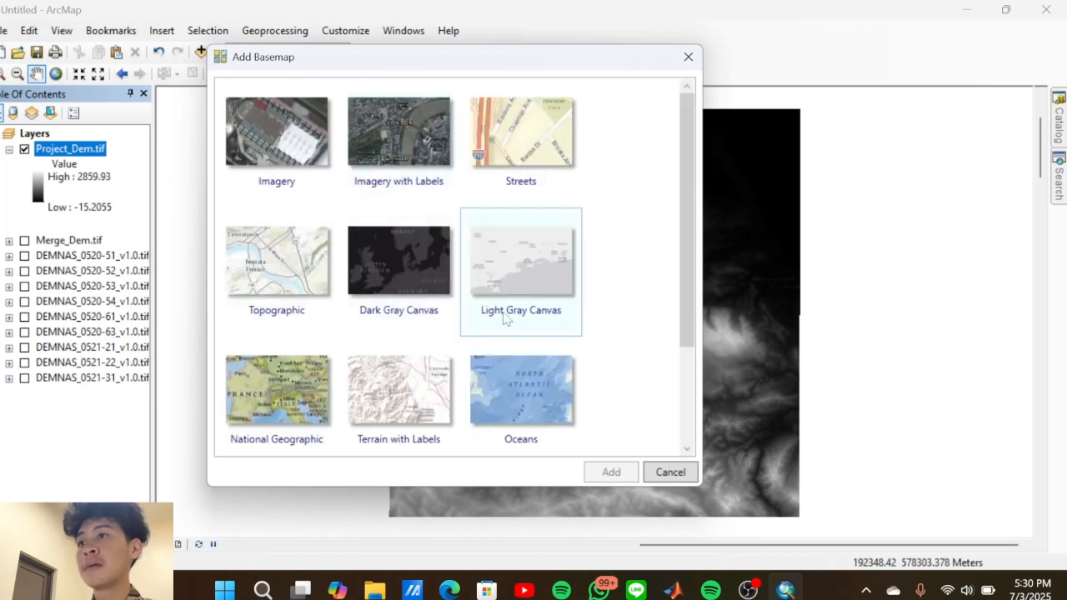
{"action": "left_click", "coordinate": [334, 173]}
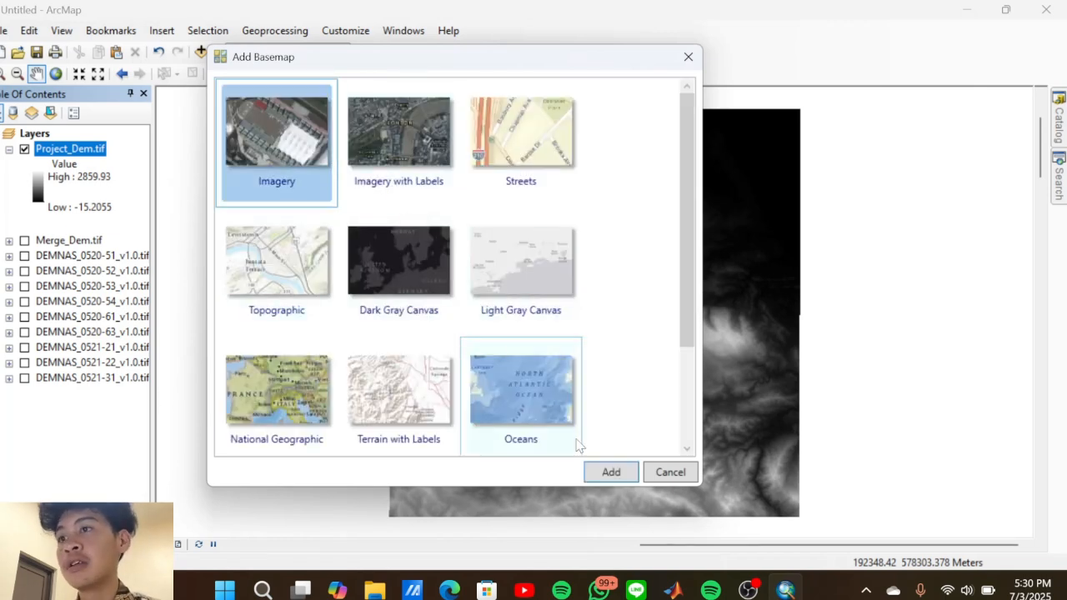
{"action": "left_click", "coordinate": [611, 472]}
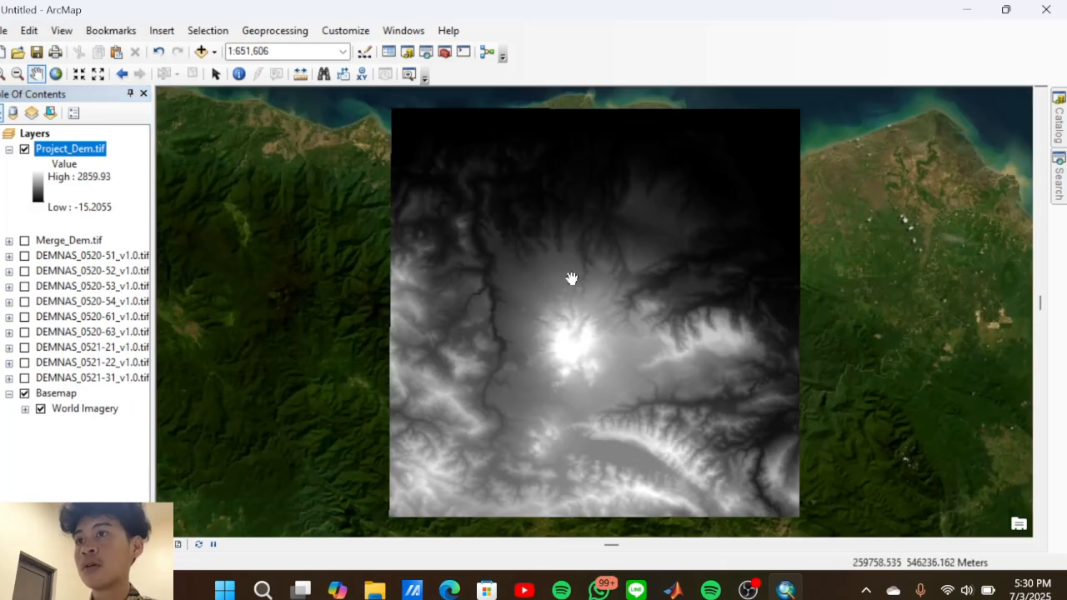
Examine the location of Project_Dem.tif against the imagery basemap, from regional scale to close up
{"action": "scroll", "coordinate": [571, 278], "scroll_direction": "up", "scroll_amount": 1}
{"action": "scroll", "coordinate": [571, 278], "scroll_direction": "down", "scroll_amount": 3}
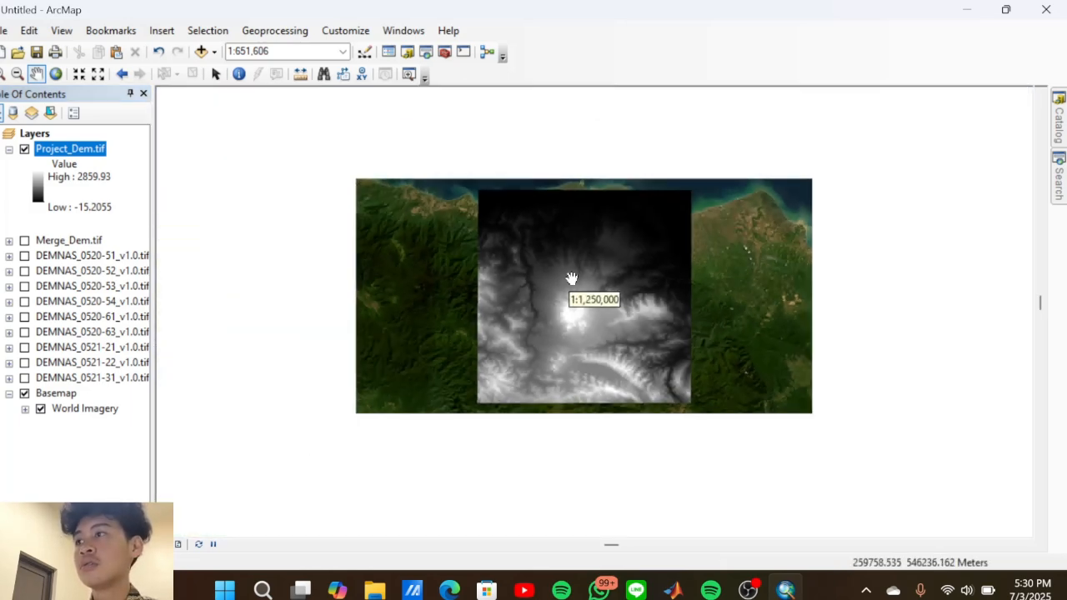
{"action": "scroll", "coordinate": [573, 278], "scroll_direction": "down", "scroll_amount": 3}
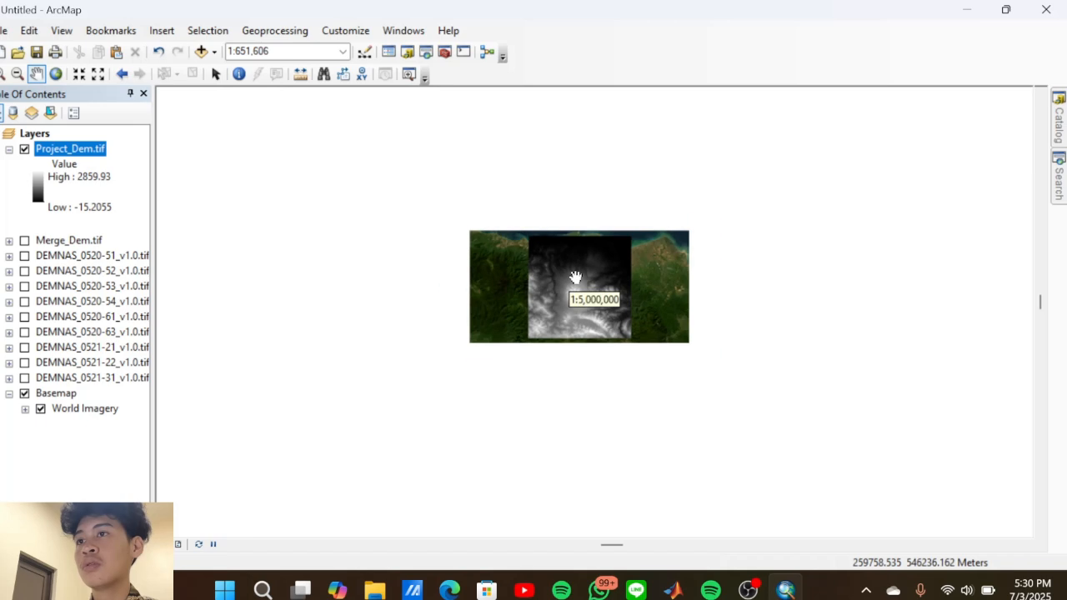
{"action": "scroll", "coordinate": [575, 277], "scroll_direction": "down", "scroll_amount": 2}
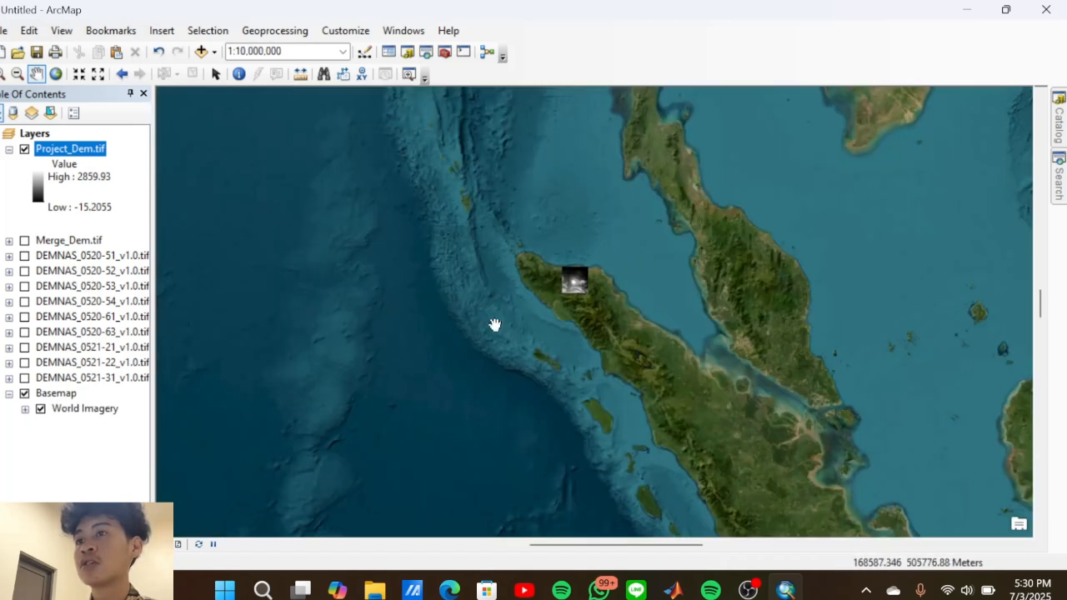
{"action": "scroll", "coordinate": [576, 279], "scroll_direction": "up", "scroll_amount": 3}
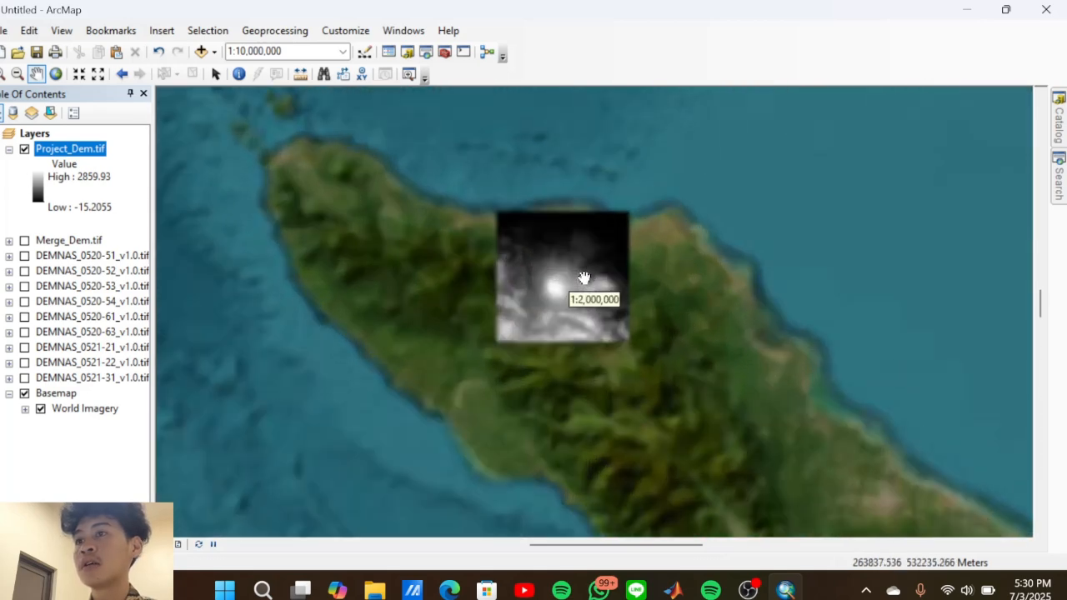
{"action": "scroll", "coordinate": [512, 279], "scroll_direction": "up", "scroll_amount": 2}
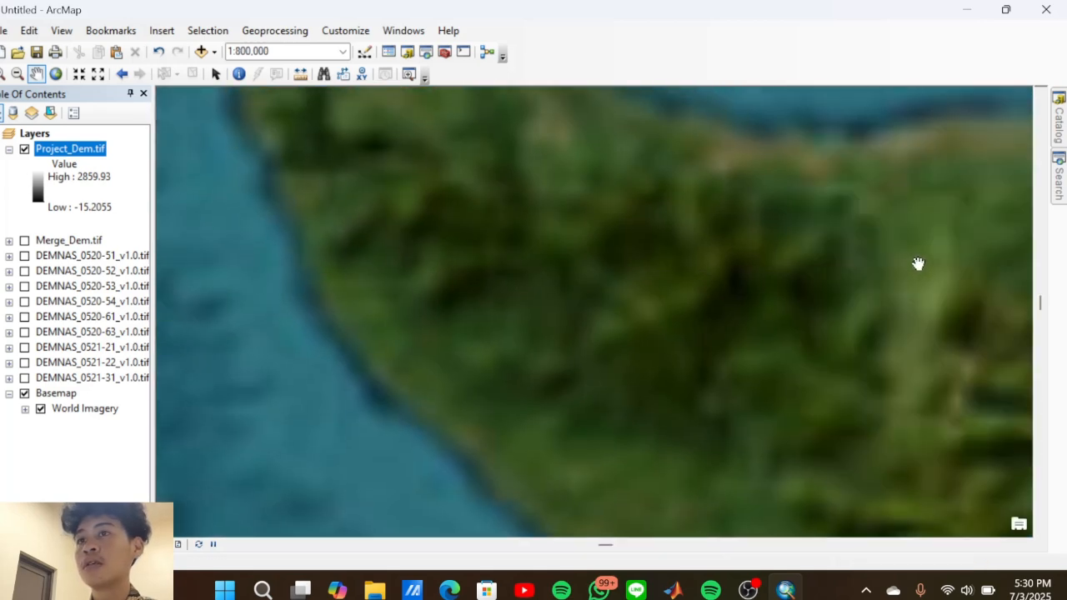
{"action": "scroll", "coordinate": [673, 317], "scroll_direction": "up", "scroll_amount": 1}
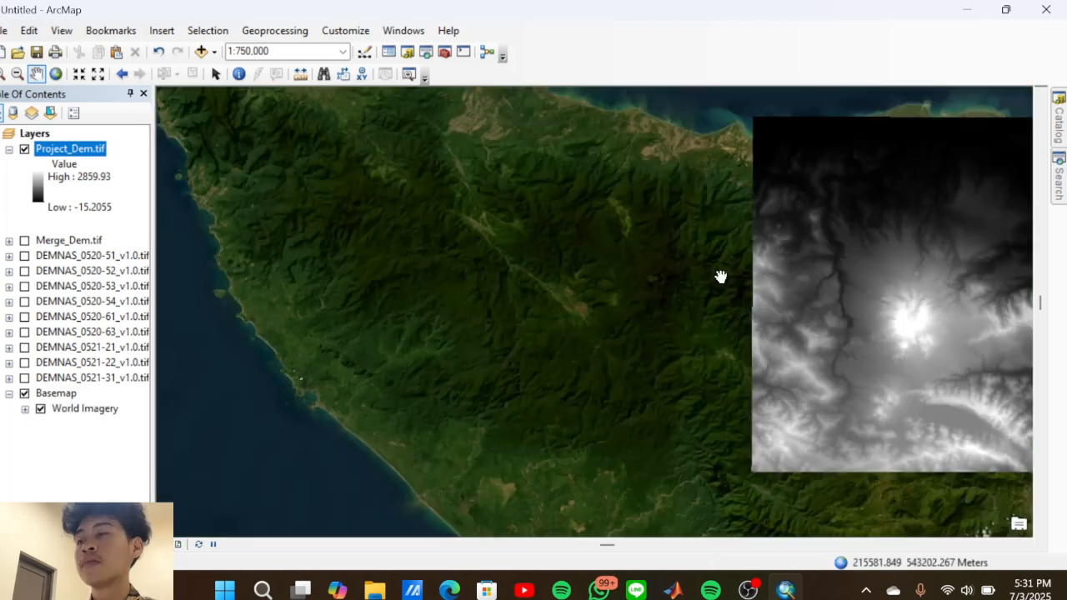
{"action": "left_click_drag", "start_coordinate": [720, 274], "coordinate": [373, 288]}
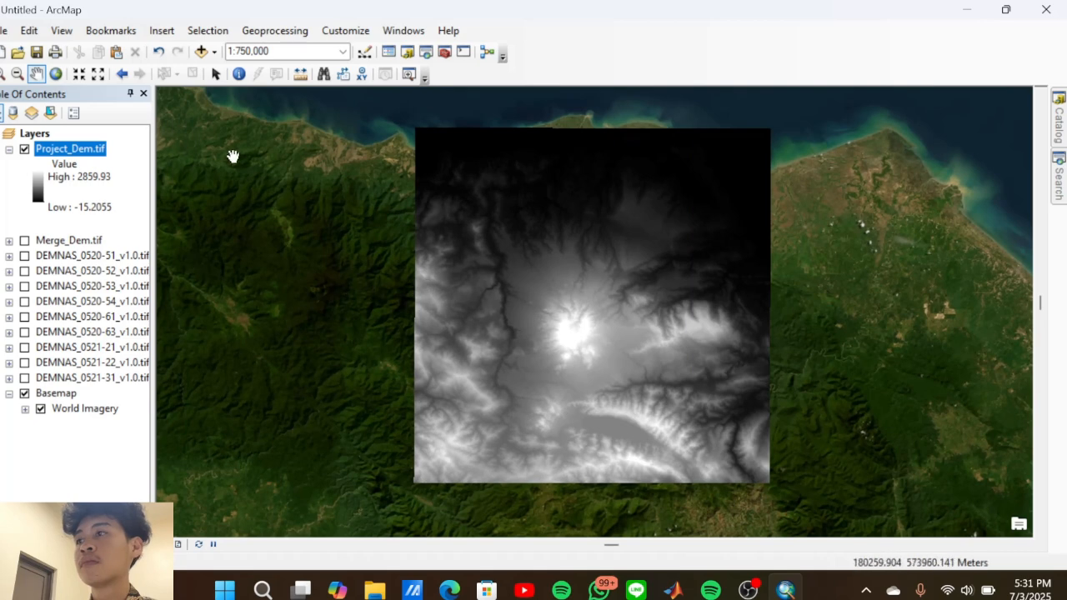
Browse to the UAS APTEK folder to add data and open the contents of peta Situasi Kr Leubee bireun.dwg
{"action": "left_click", "coordinate": [215, 52]}
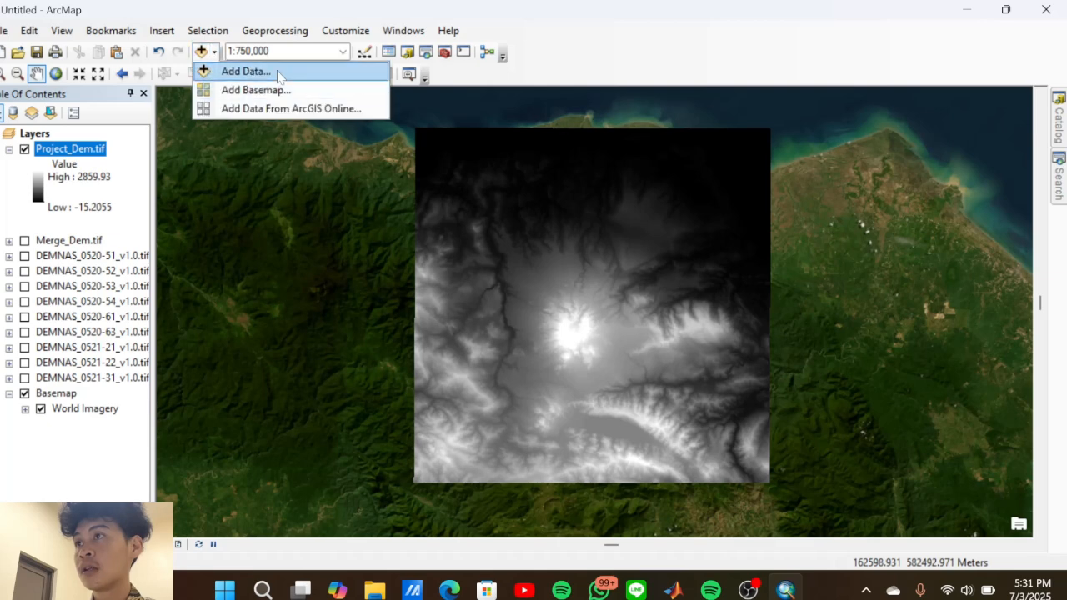
{"action": "left_click", "coordinate": [277, 72]}
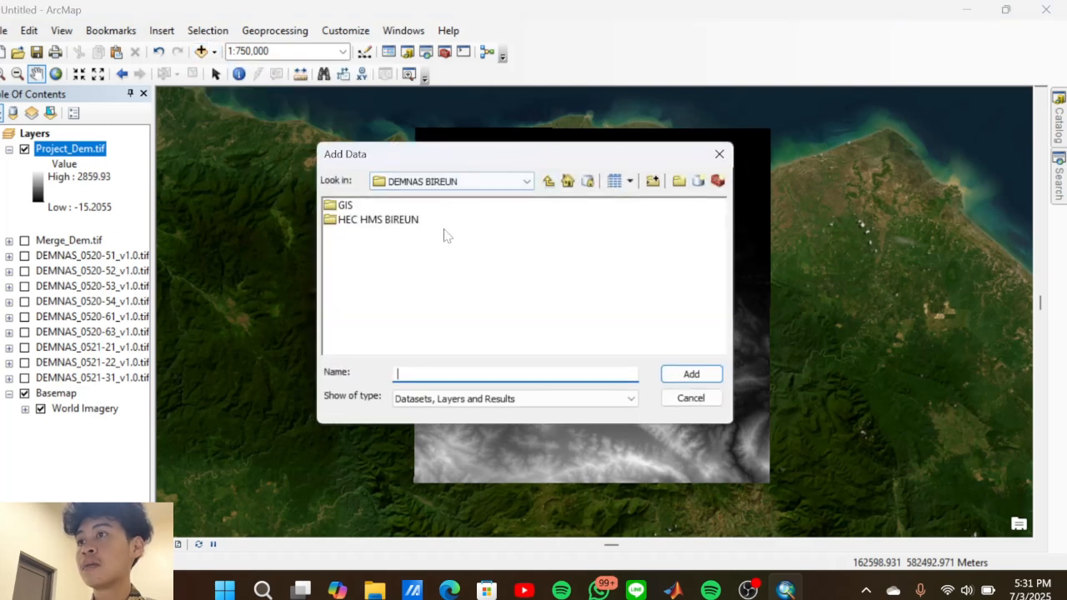
{"action": "left_click", "coordinate": [457, 182]}
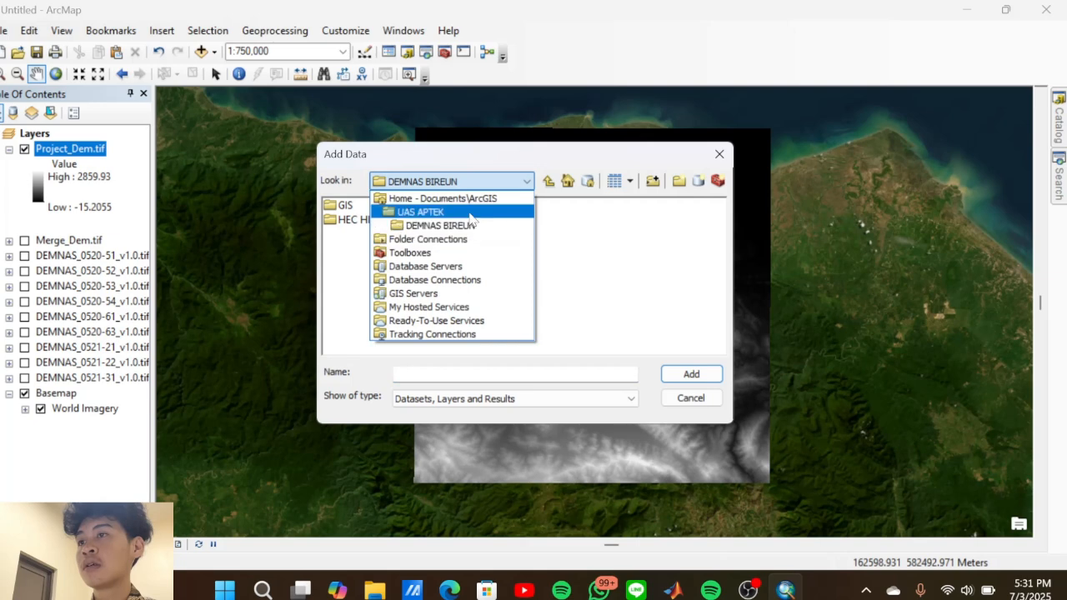
{"action": "left_click", "coordinate": [396, 207]}
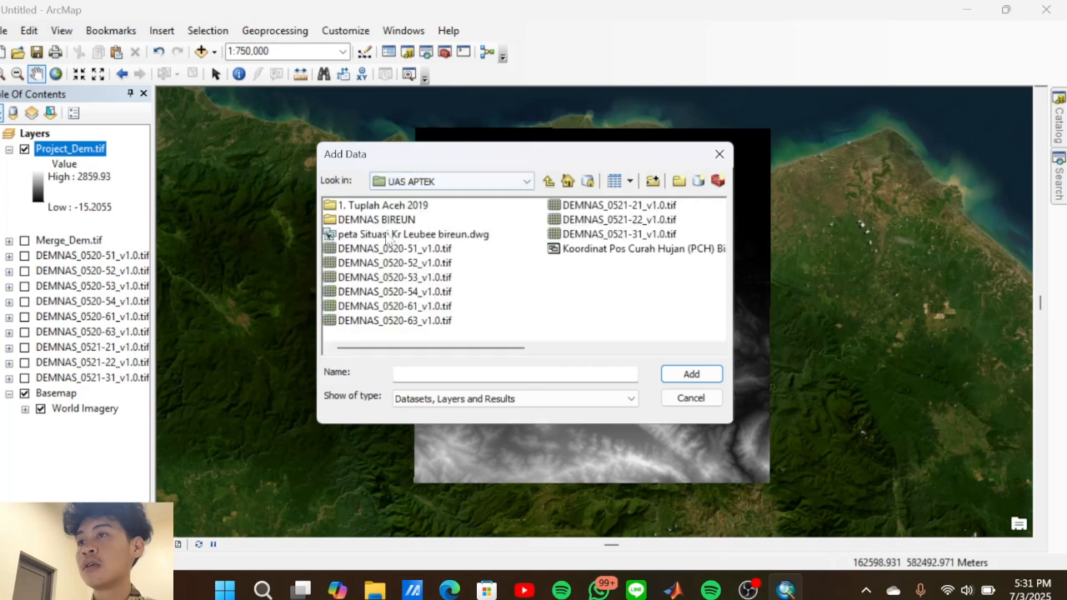
{"action": "left_click", "coordinate": [457, 237]}
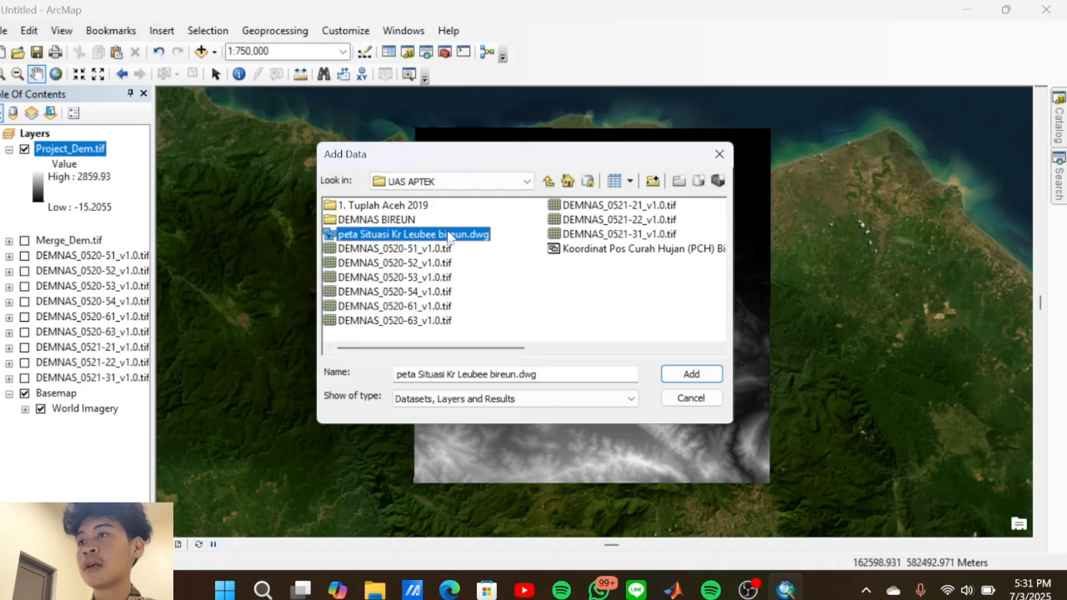
{"action": "double_click", "coordinate": [450, 237]}
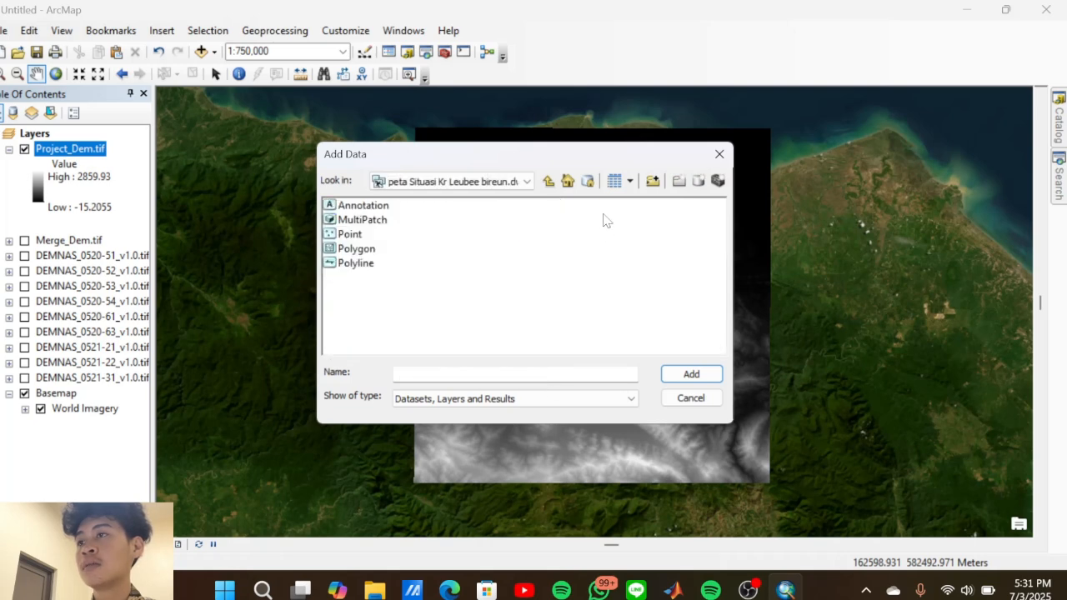
Add the Annotation and Polyline layers of the situation map drawing to the map, accepting the missing spatial reference
{"action": "left_click", "coordinate": [365, 208]}
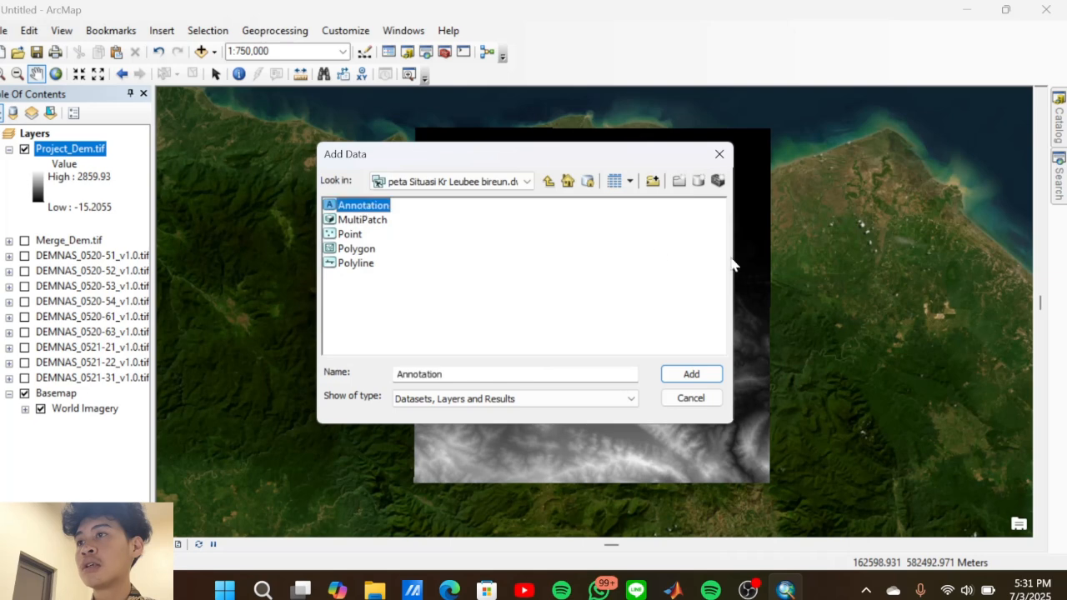
{"action": "left_click", "coordinate": [368, 265], "text": "shift"}
{"action": "left_click", "coordinate": [456, 241]}
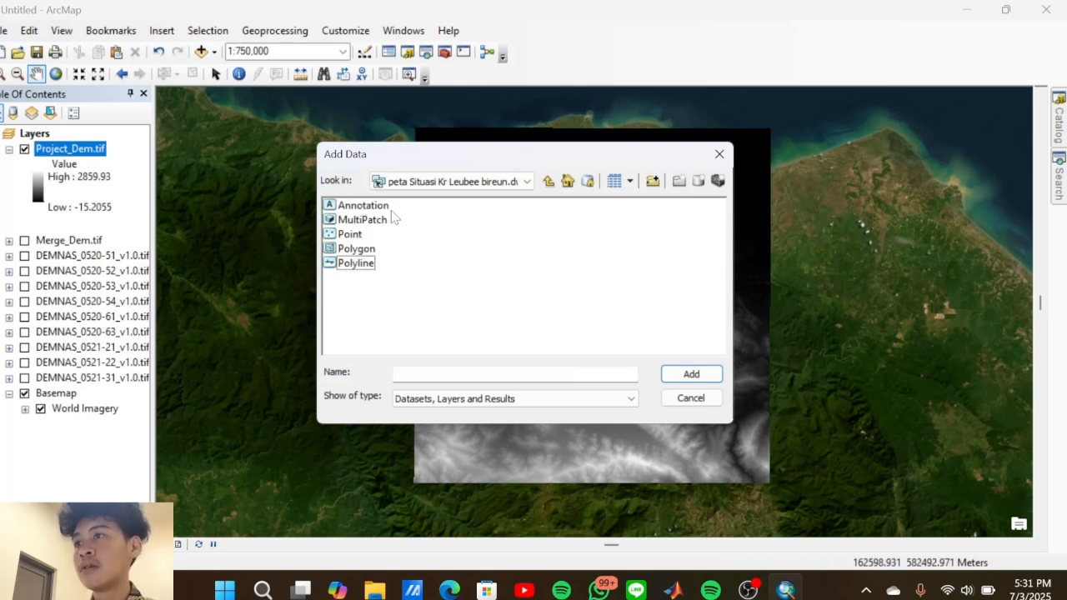
{"action": "left_click", "coordinate": [371, 210]}
{"action": "left_click", "coordinate": [371, 265], "text": "ctrl"}
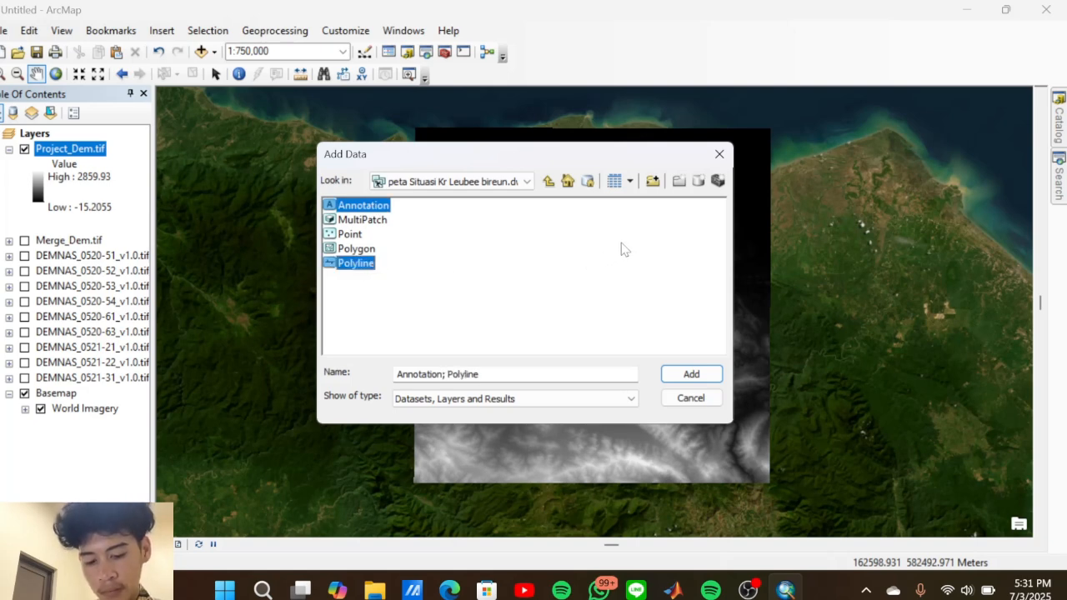
{"action": "left_click", "coordinate": [703, 374]}
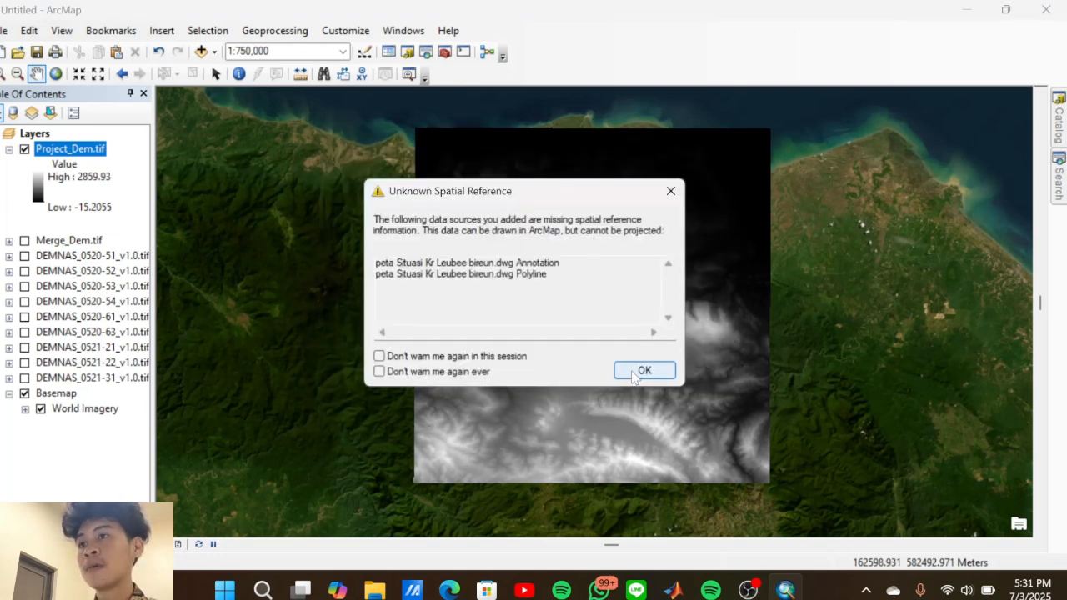
{"action": "left_click", "coordinate": [633, 373]}
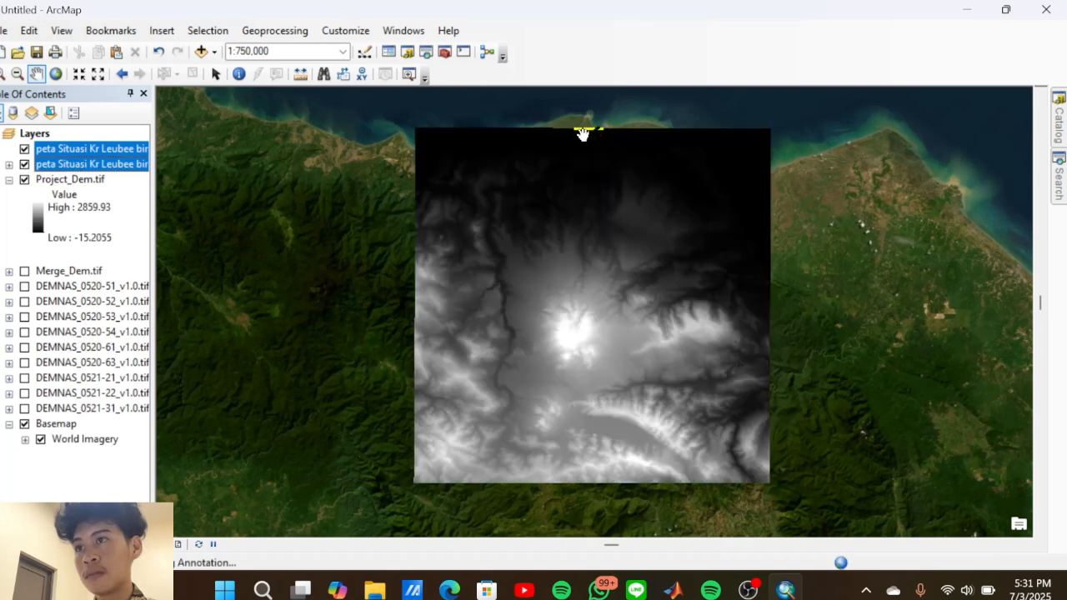
{"action": "scroll", "coordinate": [599, 150], "scroll_direction": "up", "scroll_amount": 1}
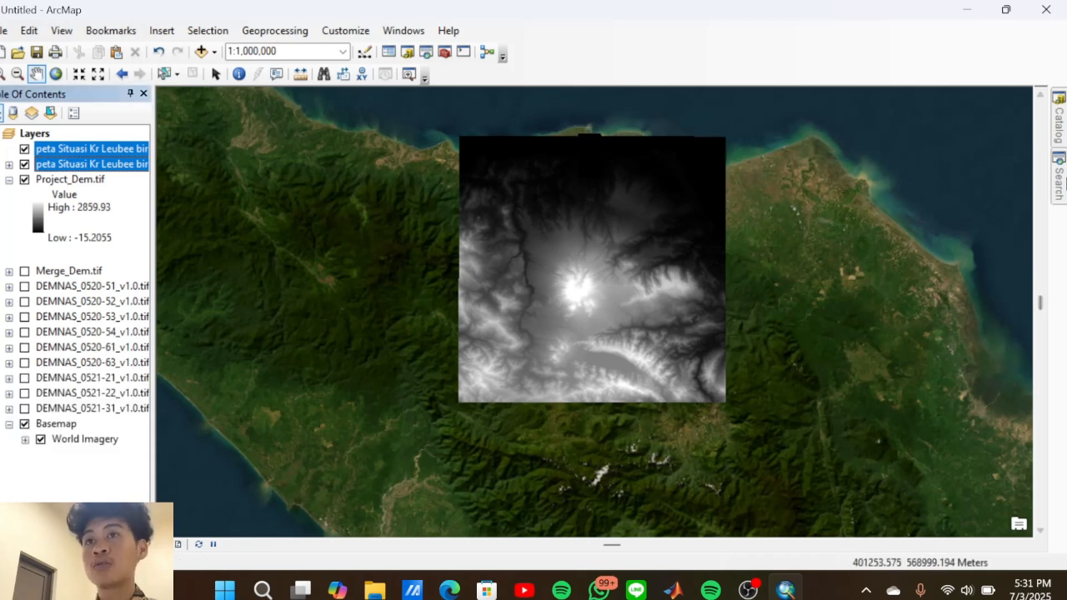
Search for "resample" and open the Resample (Data Management) tool
{"action": "left_click", "coordinate": [1060, 178]}
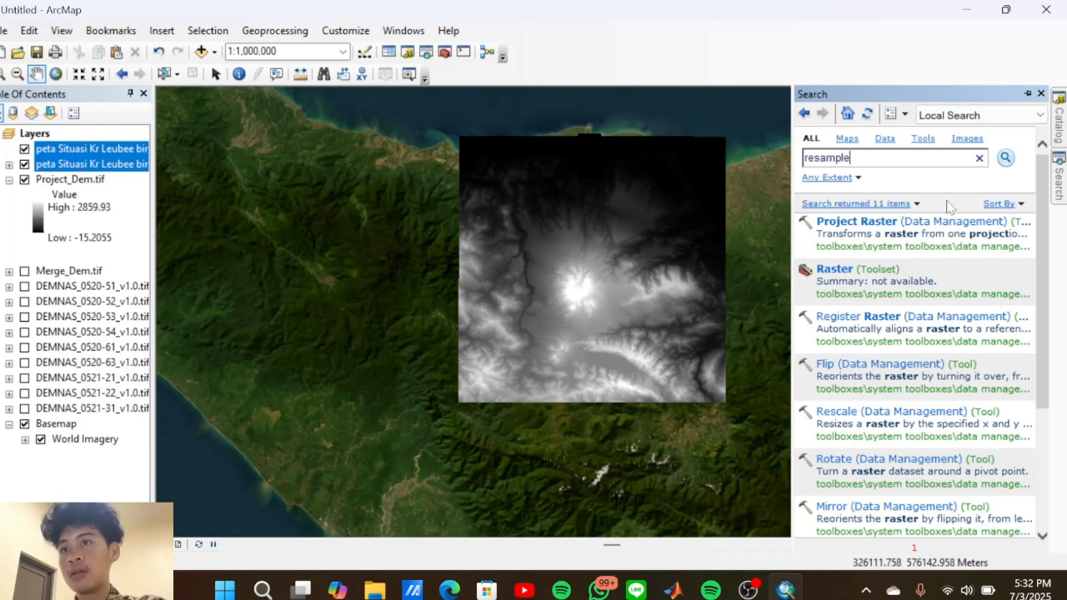
{"action": "left_click", "coordinate": [1007, 158]}
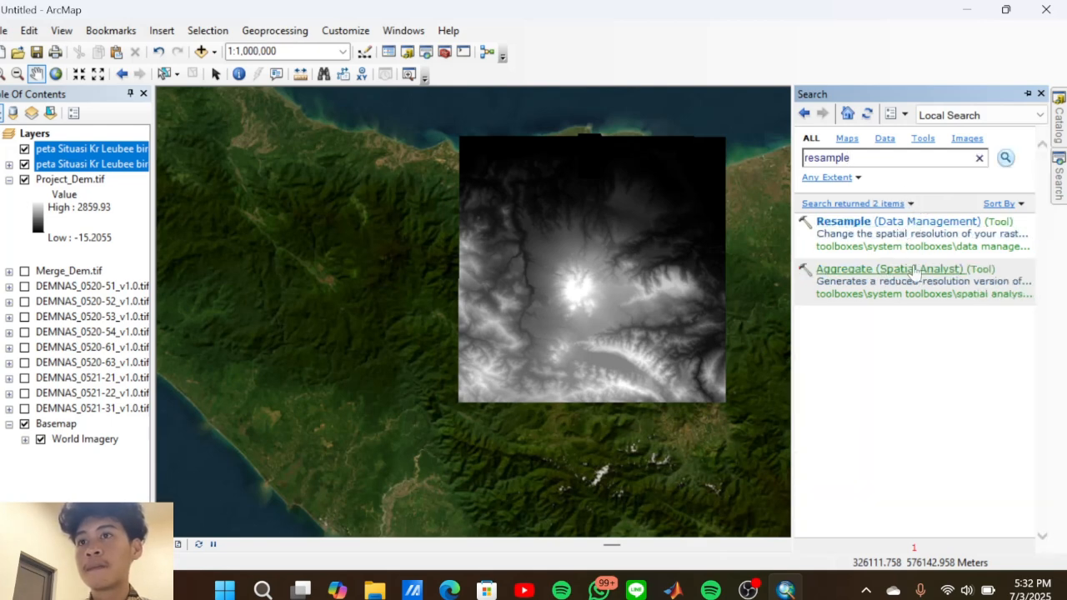
{"action": "left_click", "coordinate": [885, 236]}
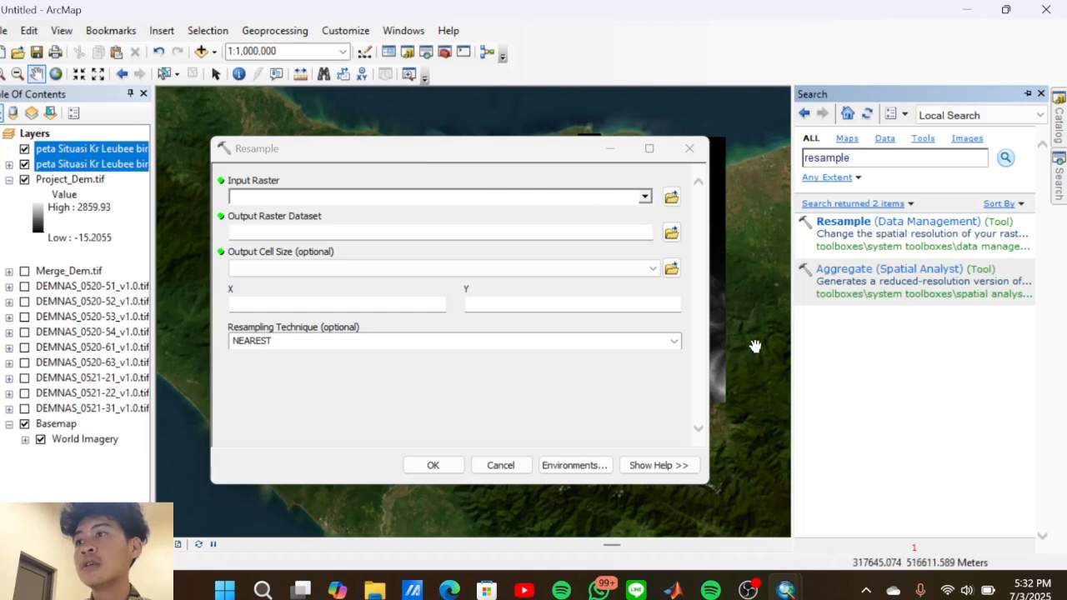
{"action": "mouse_move", "coordinate": [754, 585]}
{"action": "left_click", "coordinate": [780, 502]}
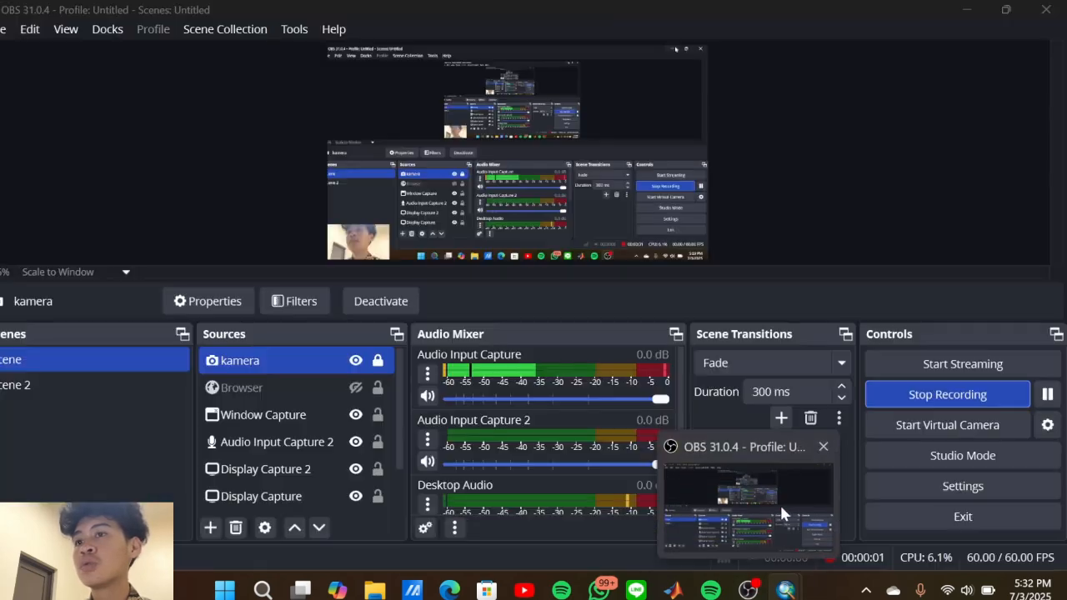
{"action": "left_click", "coordinate": [915, 394]}
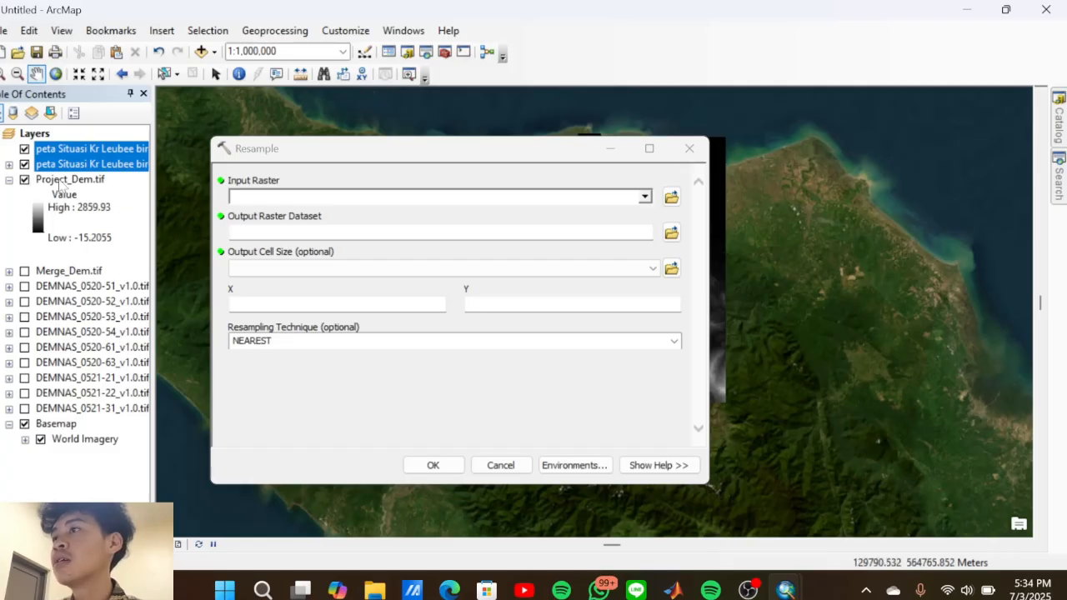
Set Project_Dem.tif as the Resample input raster and name the output raster ResDem30.tif in the GIS folder
{"action": "left_click_drag", "start_coordinate": [60, 186], "coordinate": [280, 190]}
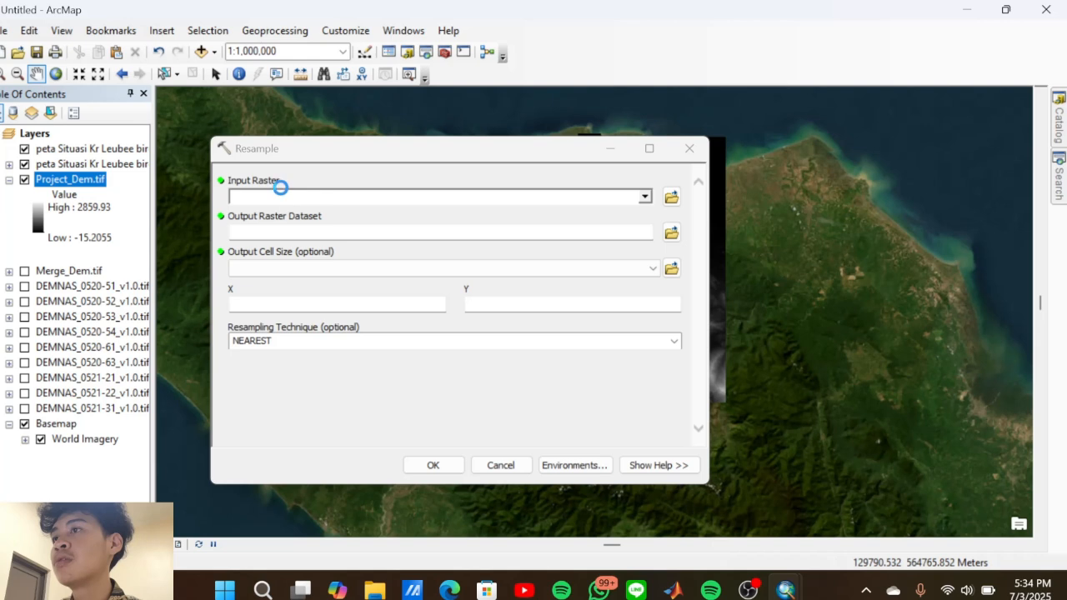
{"action": "left_click", "coordinate": [677, 234]}
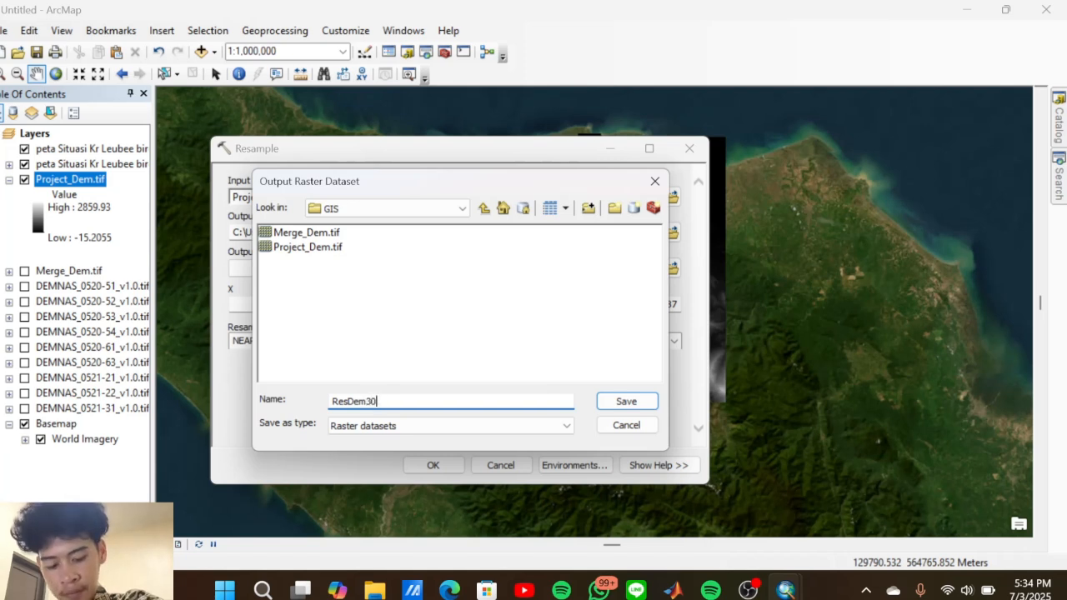
{"action": "type", "text": ".tif"}
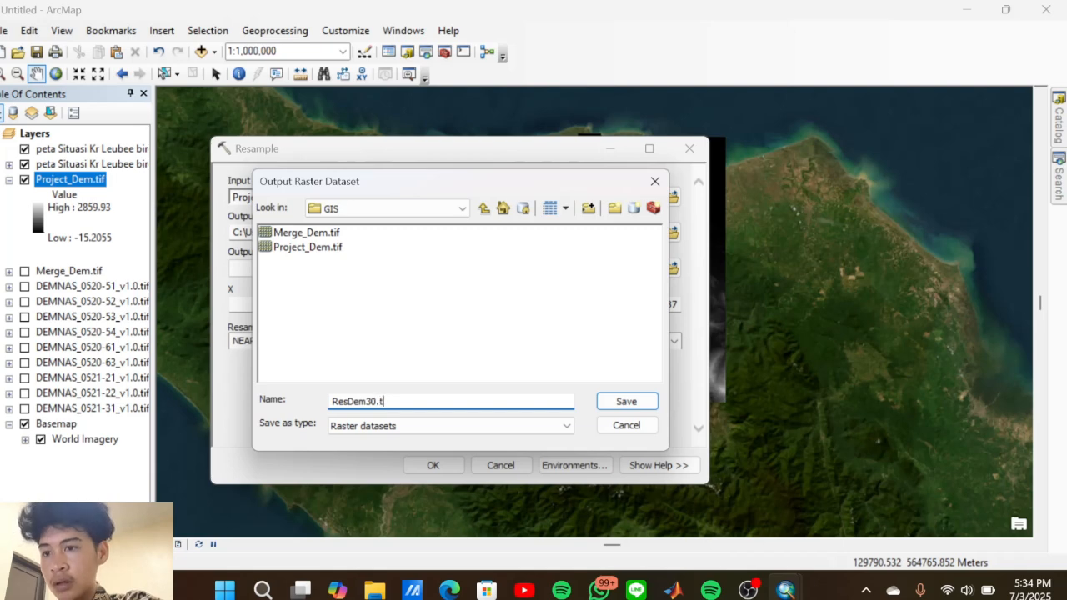
{"action": "left_click", "coordinate": [625, 401]}
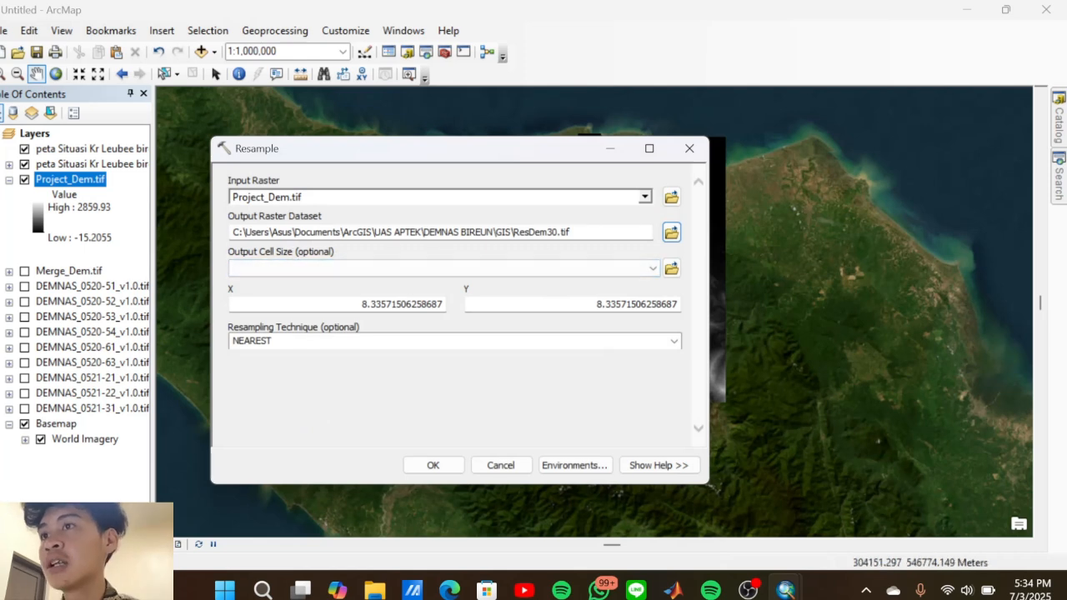
Set the X and Y output cell size to 30 and run Resample with the NEAREST technique
{"action": "double_click", "coordinate": [403, 304]}
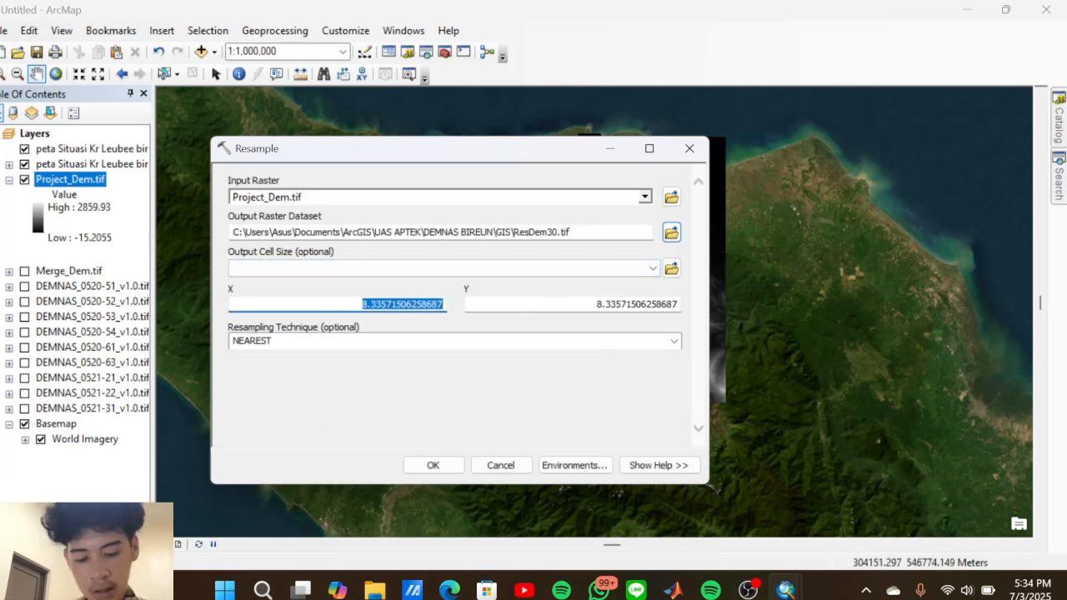
{"action": "type", "text": "30"}
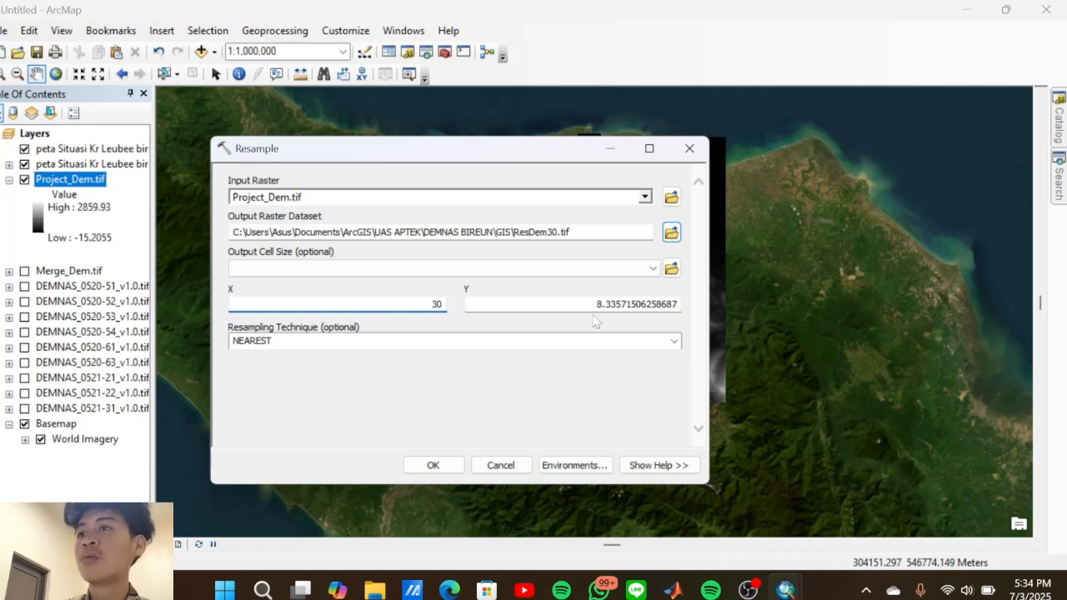
{"action": "key", "text": "Tab"}
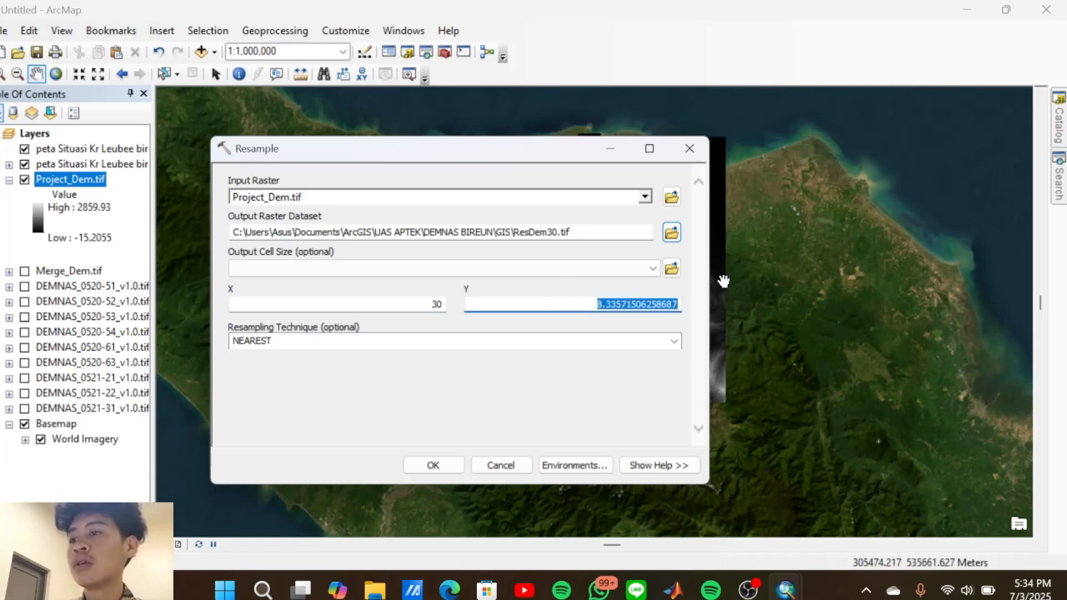
{"action": "type", "text": "30"}
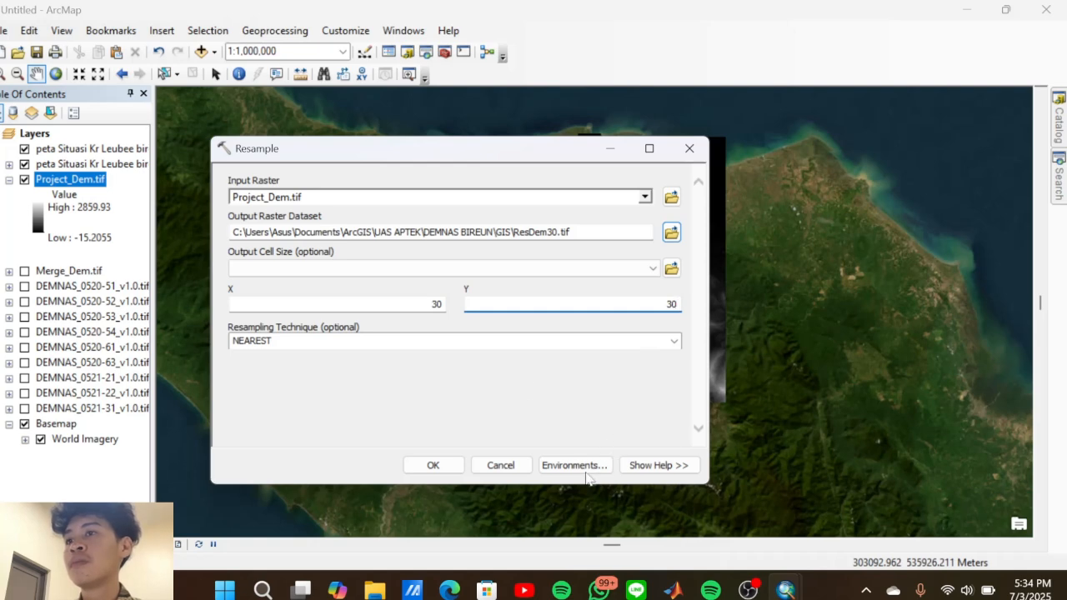
{"action": "left_click", "coordinate": [433, 466]}
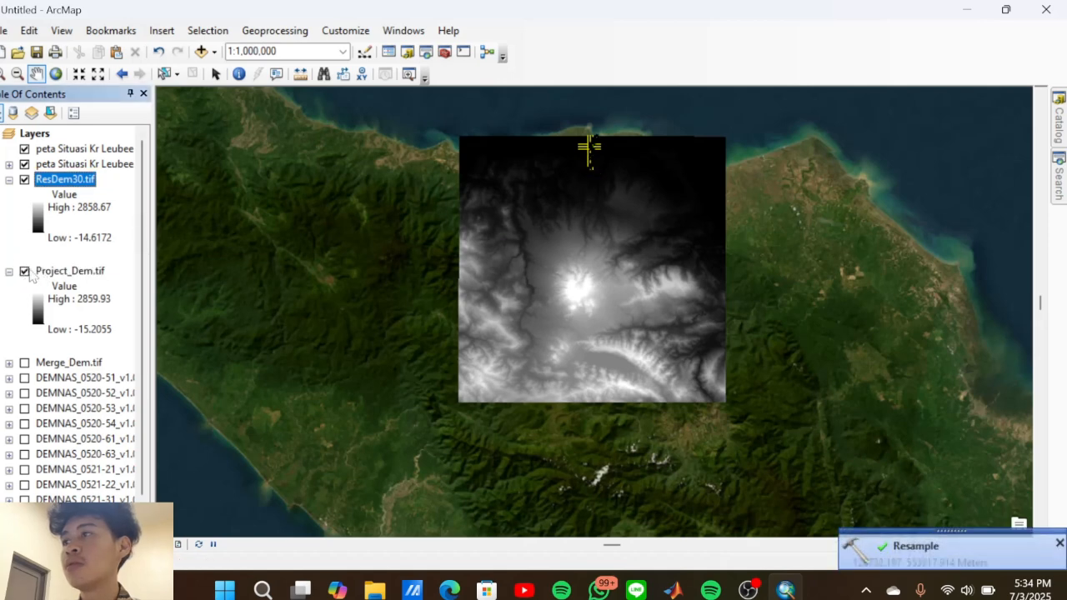
Hide the Project_Dem.tif layer, keeping ResDem30.tif and the situation map drawing displayed
{"action": "left_click", "coordinate": [24, 271]}
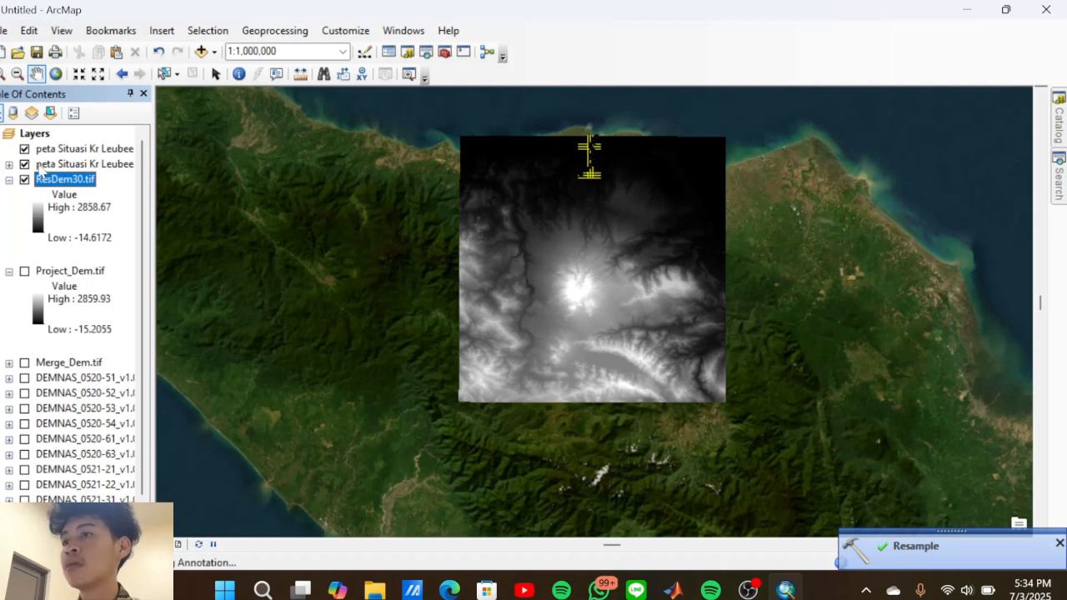
{"action": "left_click", "coordinate": [24, 164]}
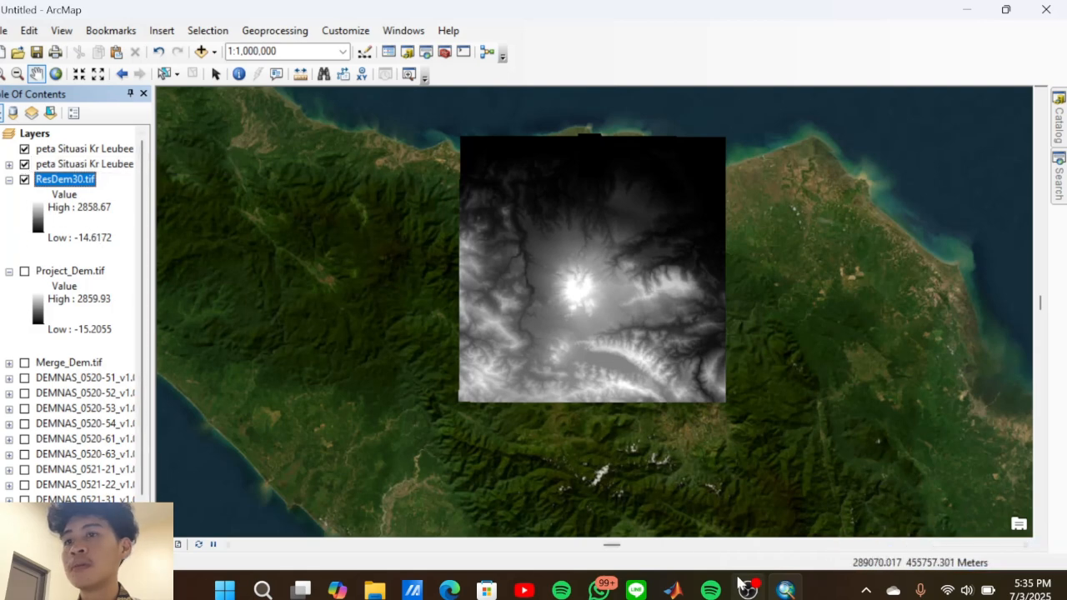
{"action": "mouse_move", "coordinate": [747, 590]}
{"action": "left_click", "coordinate": [737, 523]}
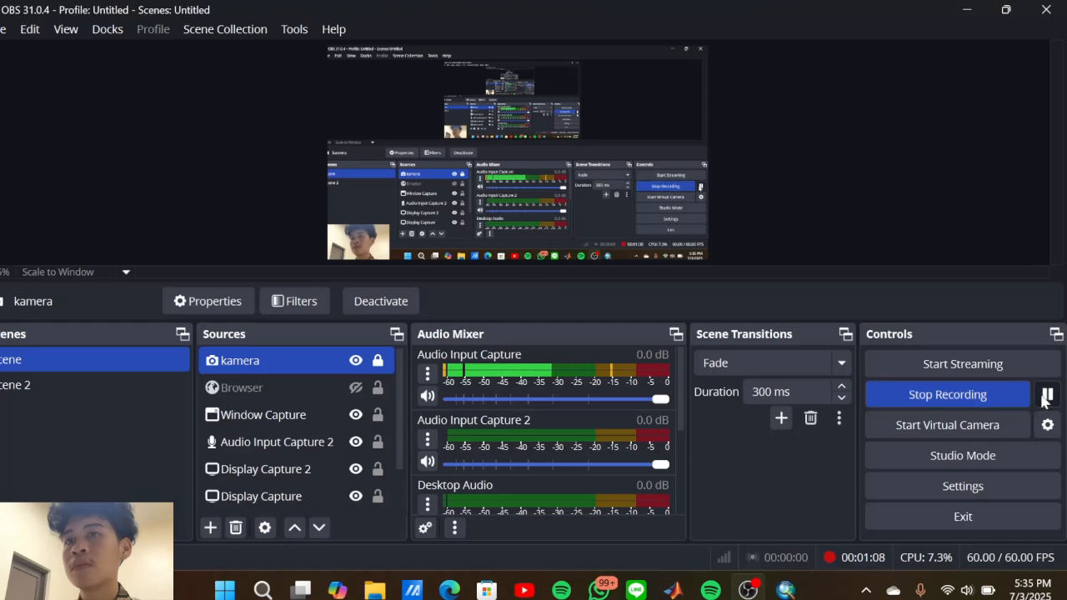
{"action": "mouse_move", "coordinate": [786, 590]}
{"action": "left_click", "coordinate": [798, 532]}
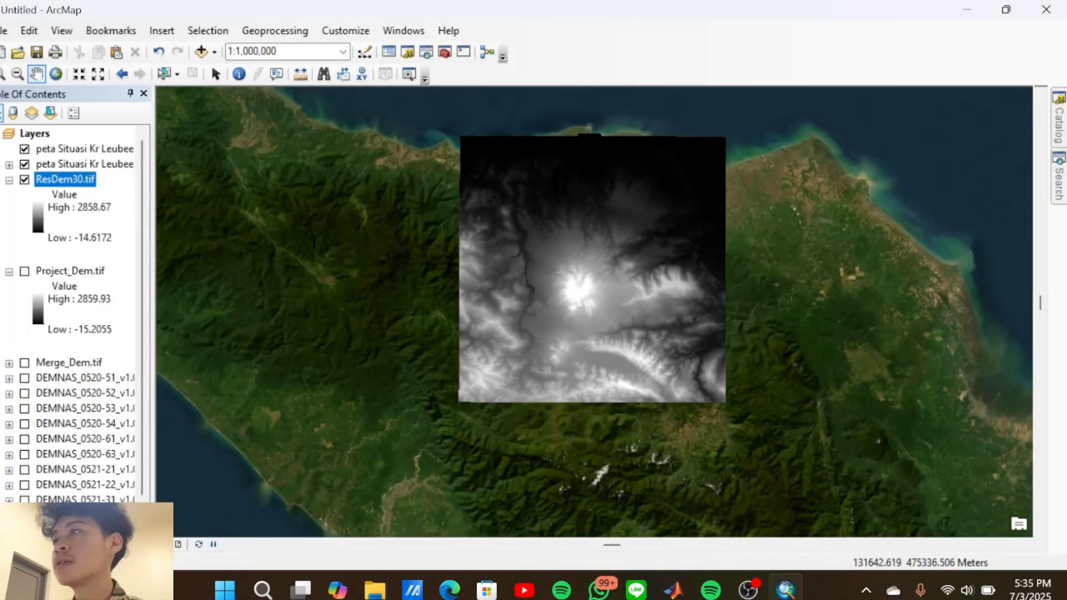
Hide the Annotation and Polyline layers of the Kr Leubee situation map drawing
{"action": "left_click", "coordinate": [25, 148]}
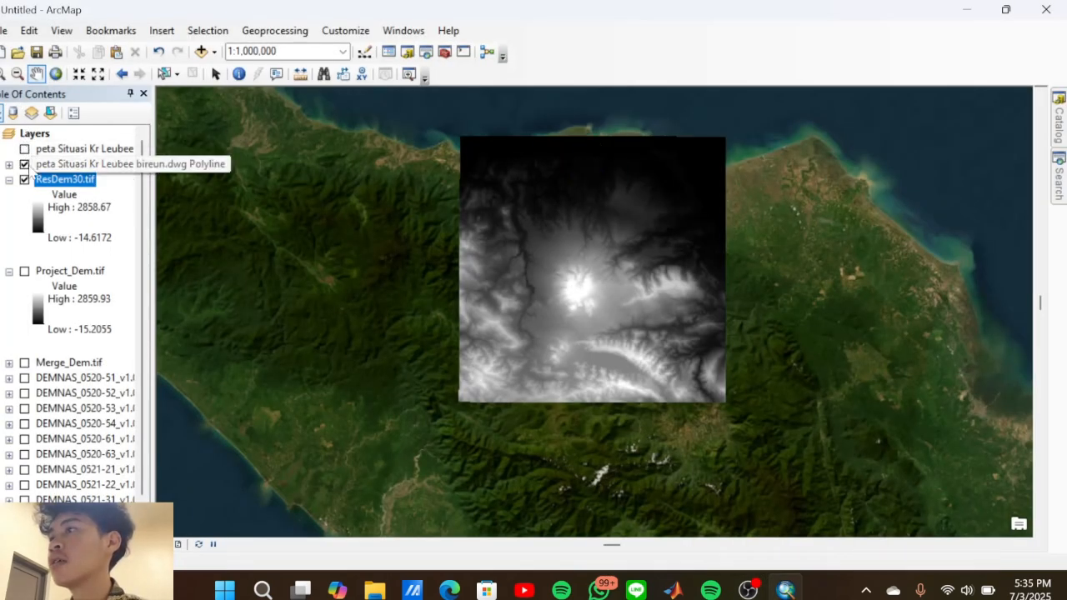
{"action": "left_click", "coordinate": [24, 164]}
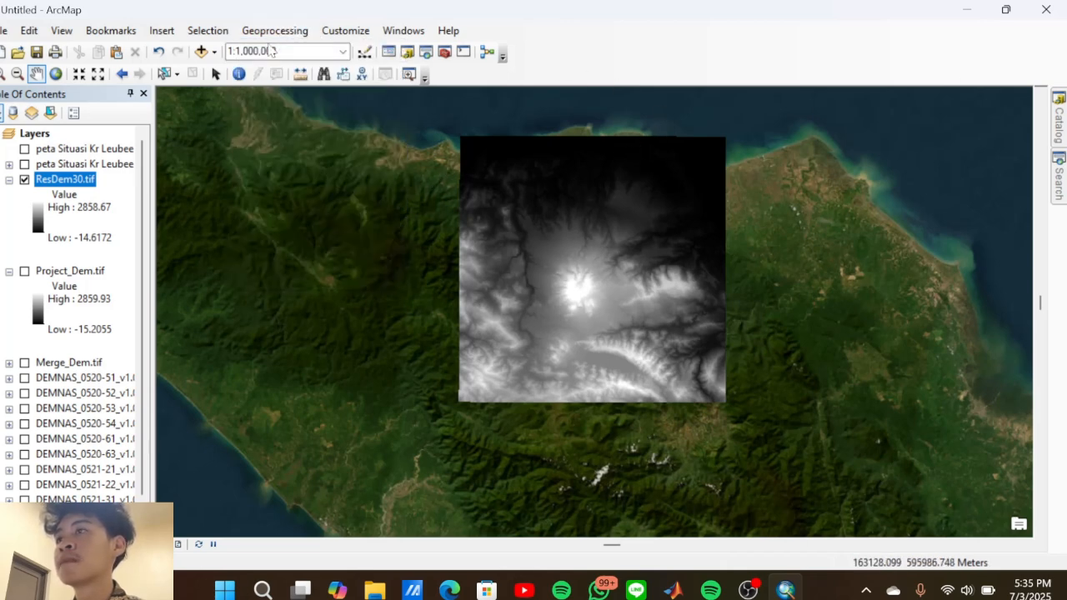
Open the Parallel Processing Factor setting in the geoprocessing environments for editing and accept the environment settings
{"action": "left_click", "coordinate": [290, 30]}
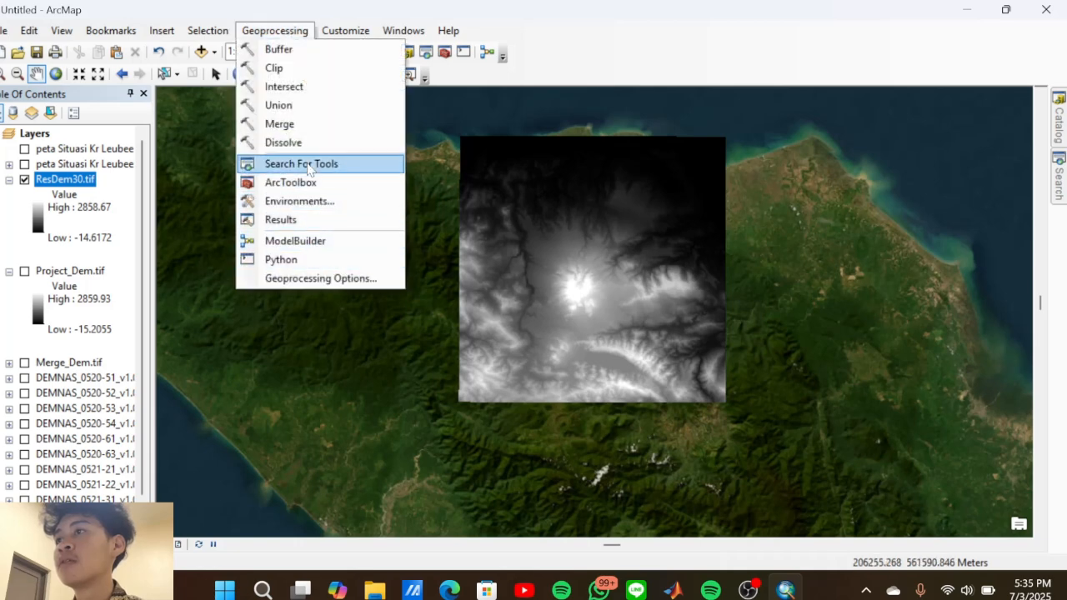
{"action": "left_click", "coordinate": [353, 200]}
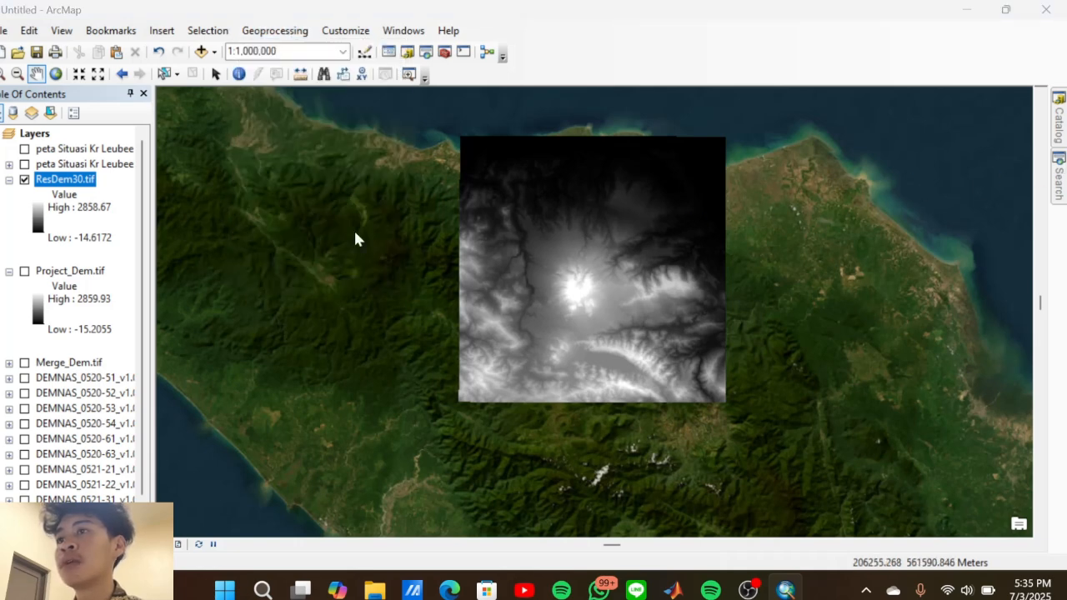
{"action": "scroll", "coordinate": [404, 342], "scroll_direction": "down", "scroll_amount": 3}
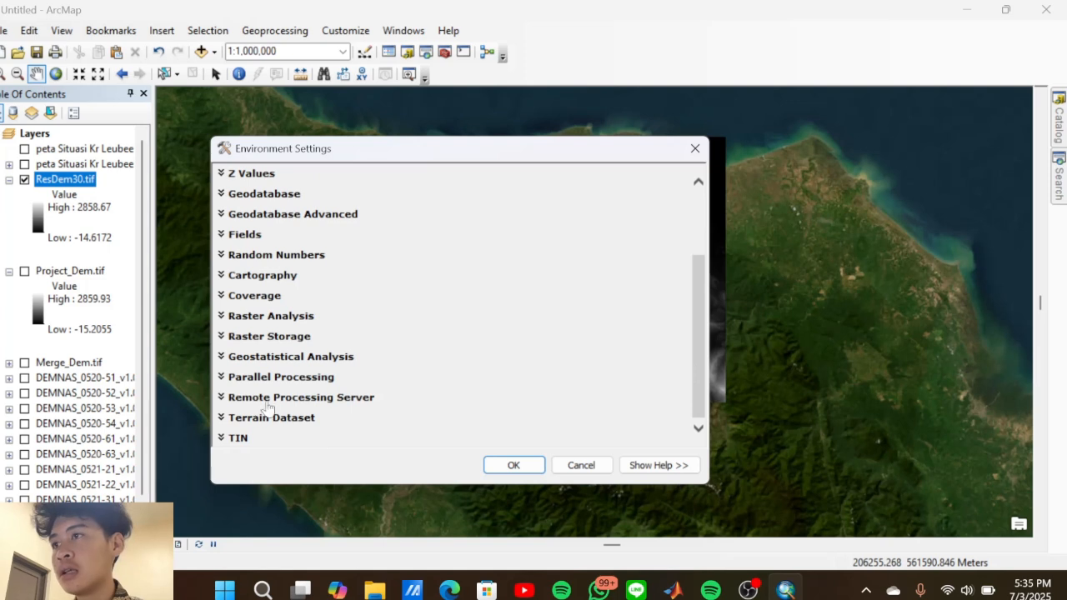
{"action": "left_click", "coordinate": [306, 377]}
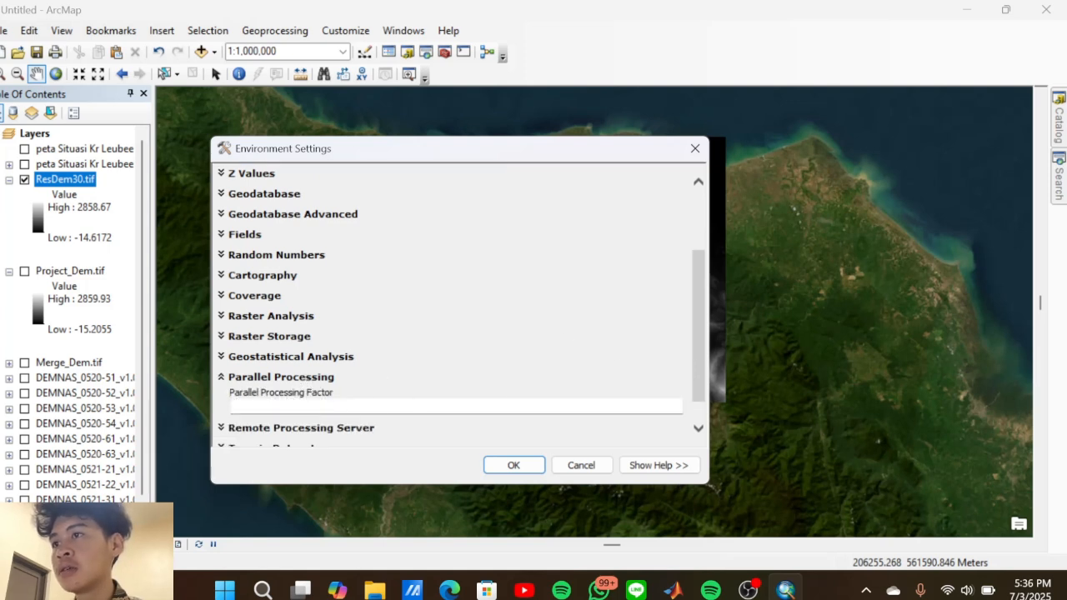
{"action": "left_click", "coordinate": [560, 406]}
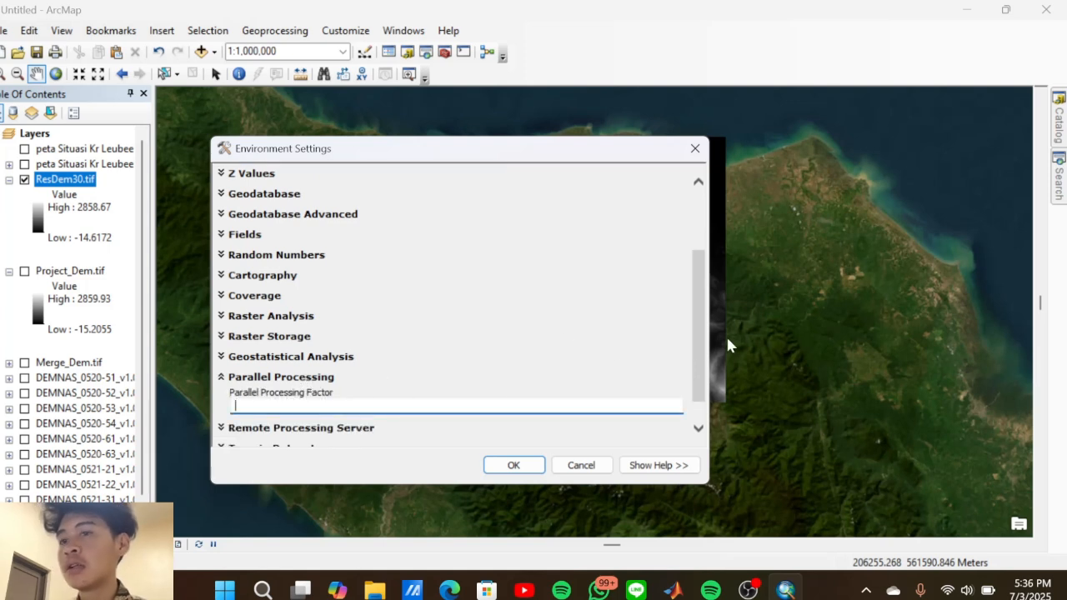
{"action": "left_click", "coordinate": [498, 464]}
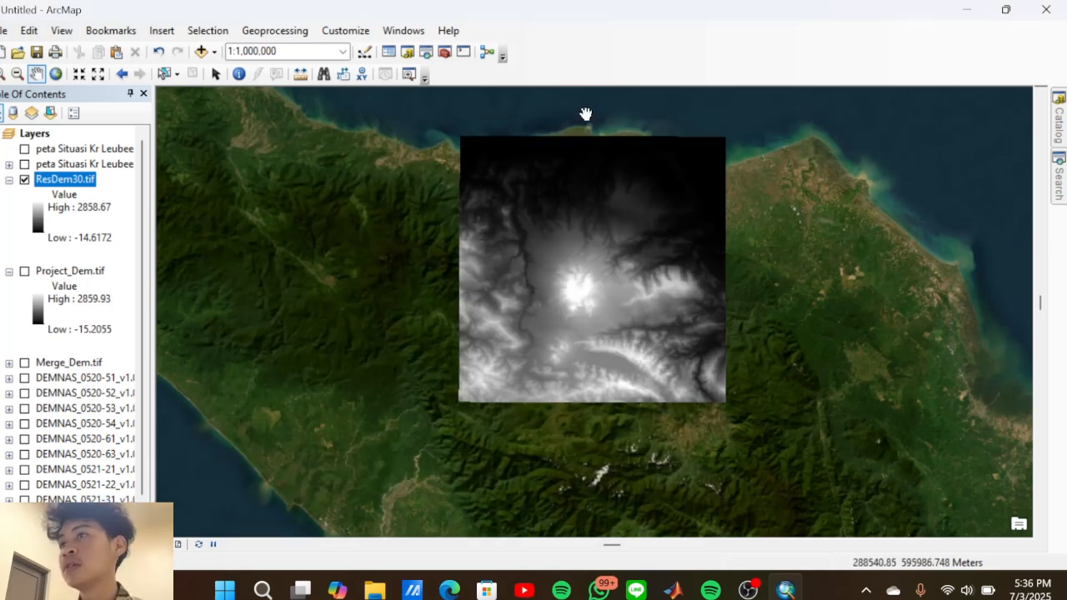
Replace the previous tool search with "fill" and open the Spatial Analyst Fill tool
{"action": "left_click", "coordinate": [1061, 184]}
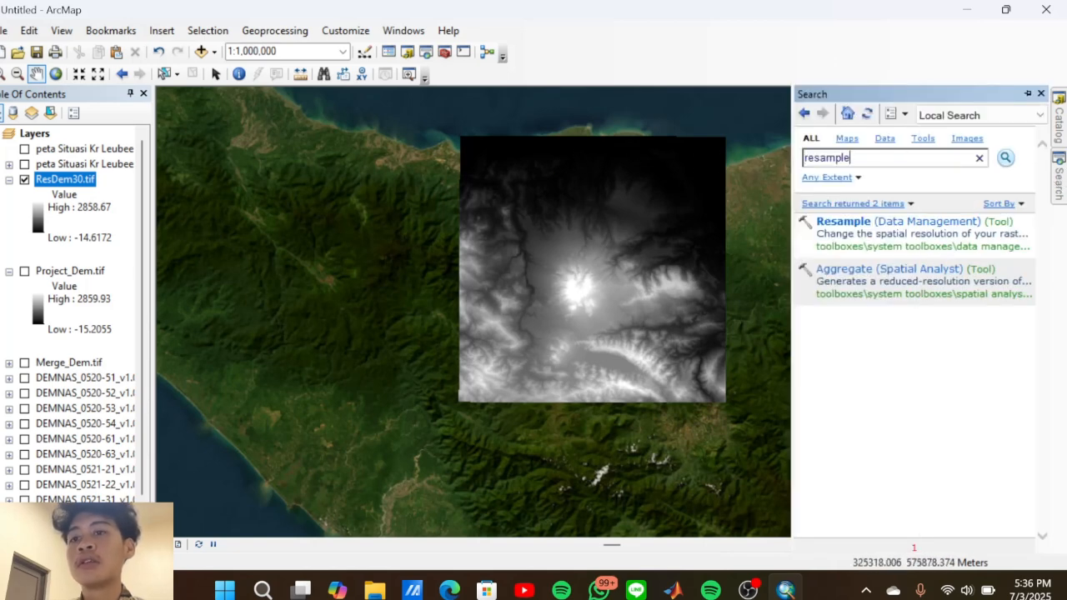
{"action": "key", "text": "BackSpace"}
{"action": "key", "text": "BackSpace"}
{"action": "key", "text": "BackSpace"}
{"action": "key", "text": "BackSpace"}
{"action": "key", "text": "BackSpace"}
{"action": "key", "text": "BackSpace"}
{"action": "key", "text": "BackSpace"}
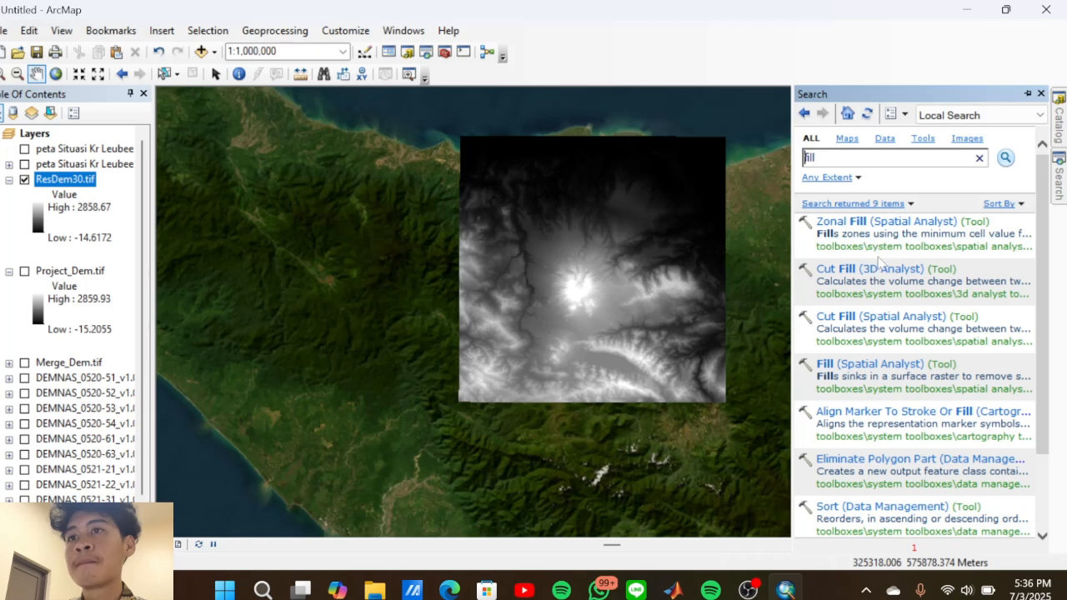
{"action": "left_click", "coordinate": [856, 363]}
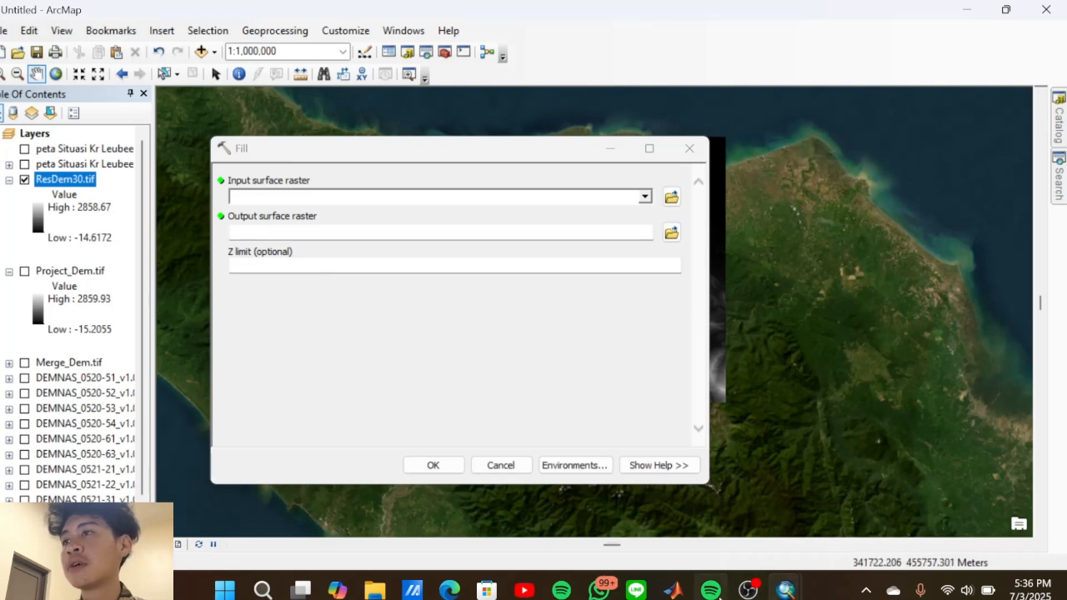
{"action": "mouse_move", "coordinate": [753, 592]}
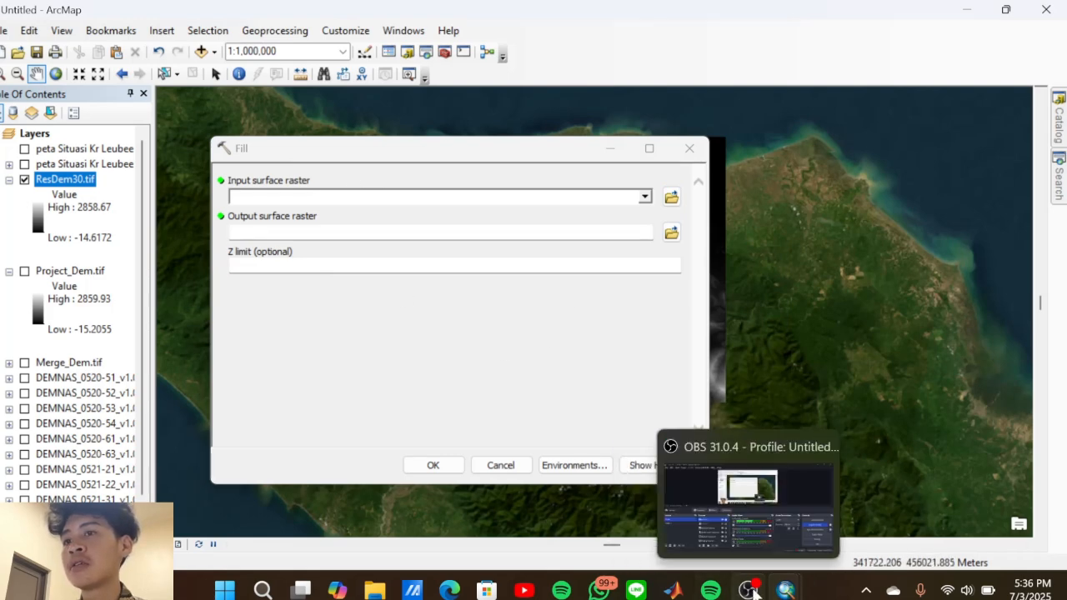
{"action": "left_click", "coordinate": [802, 518]}
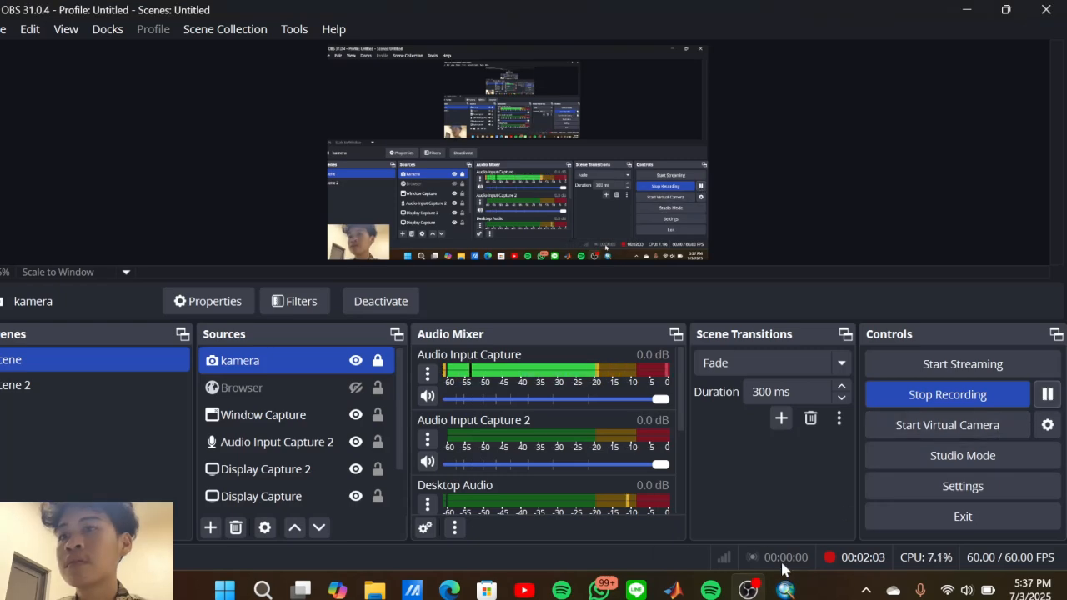
{"action": "mouse_move", "coordinate": [787, 590]}
{"action": "left_click", "coordinate": [708, 492]}
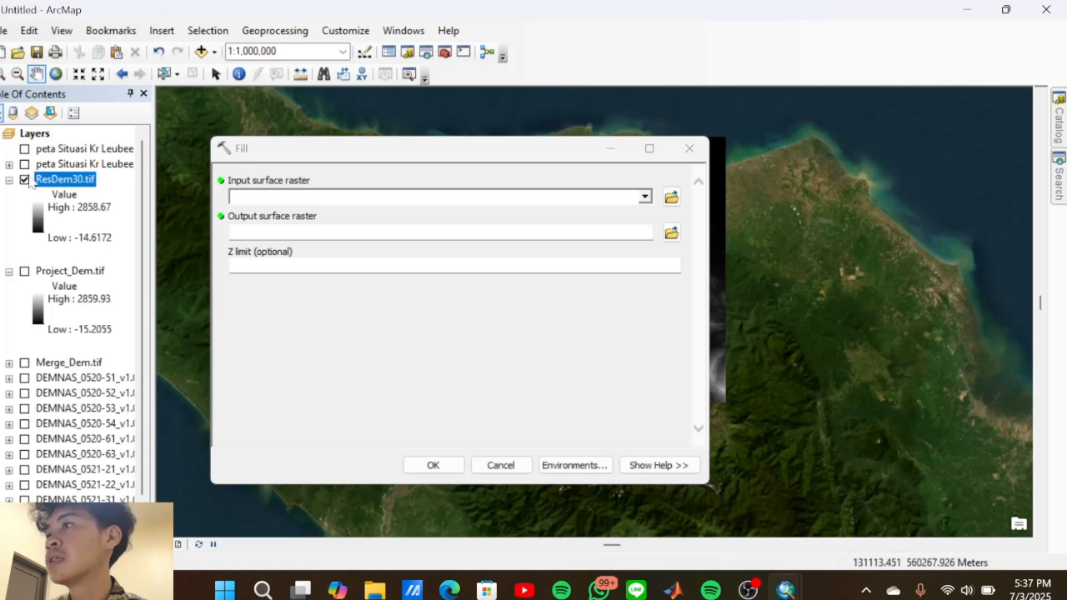
Run Fill on ResDem30.tif, saving the output surface raster as fill.tif in the GIS folder
{"action": "left_click_drag", "start_coordinate": [69, 180], "coordinate": [370, 197]}
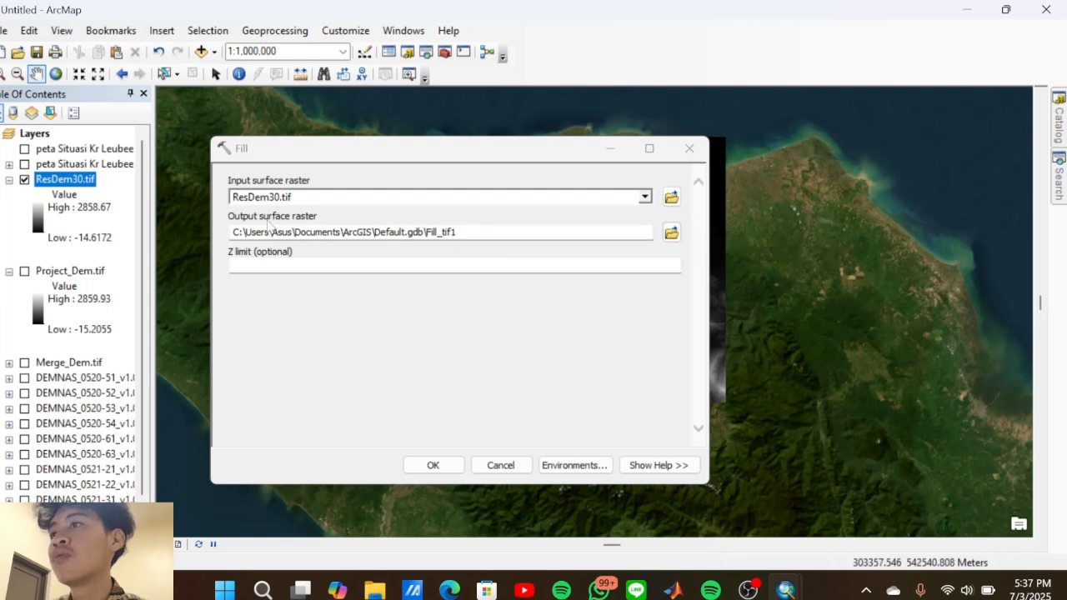
{"action": "left_click", "coordinate": [671, 232]}
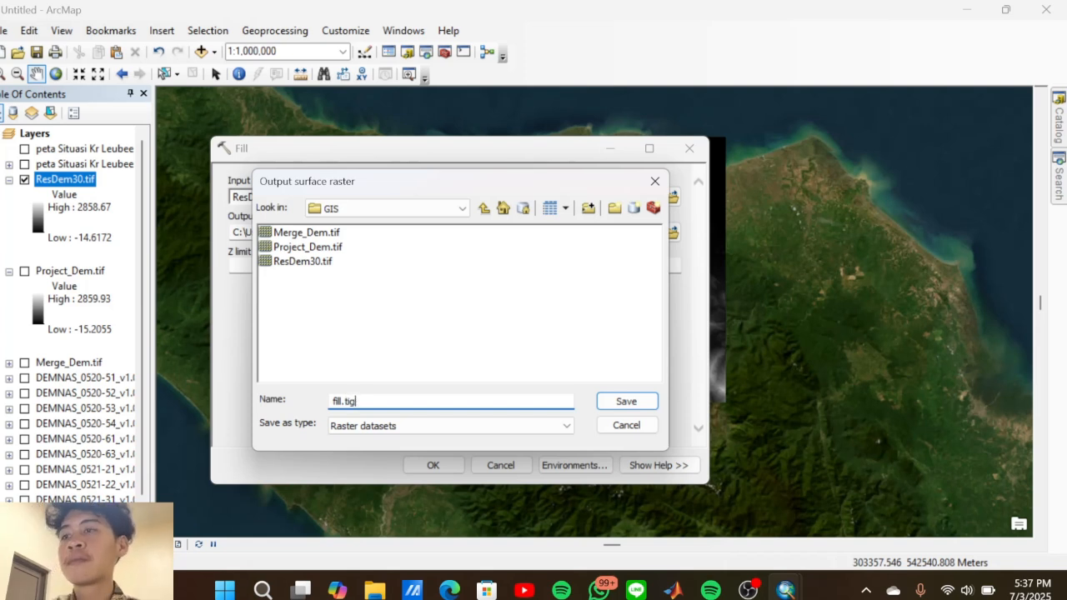
{"action": "key", "text": "BackSpace"}
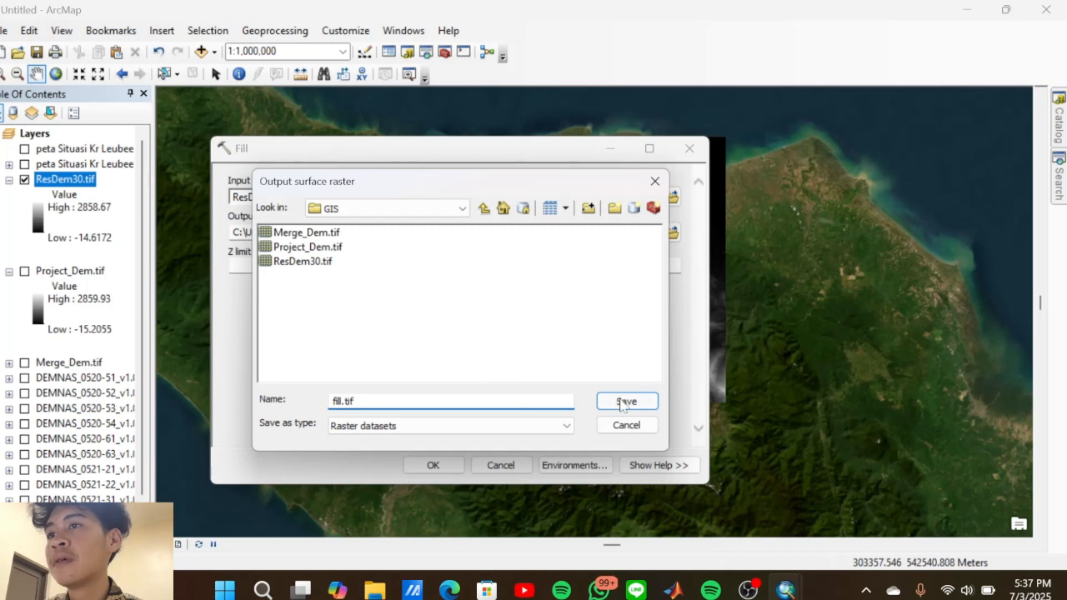
{"action": "left_click", "coordinate": [623, 402]}
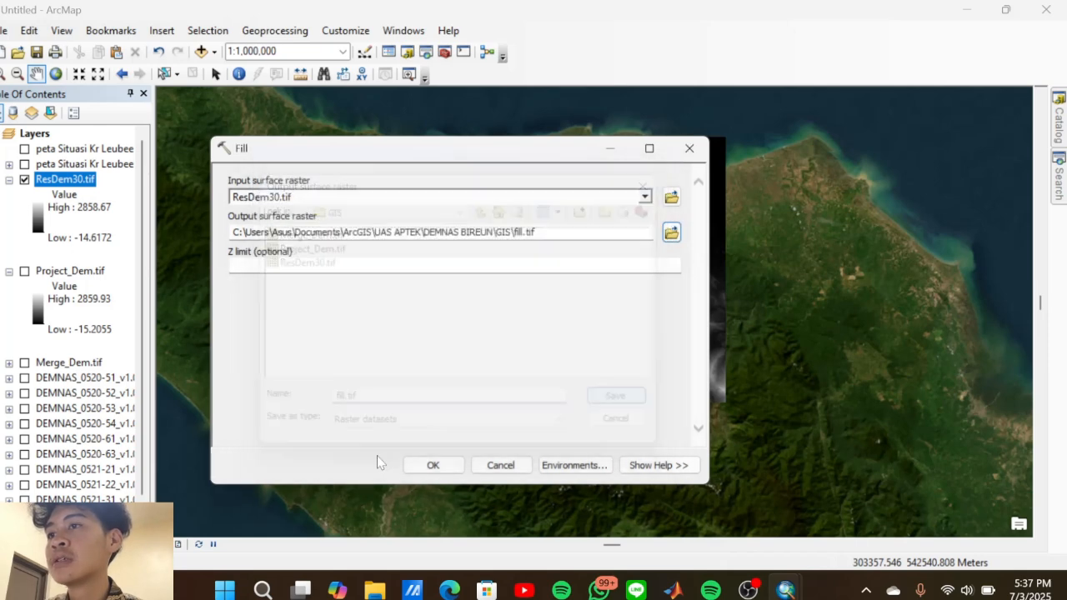
{"action": "left_click", "coordinate": [432, 465]}
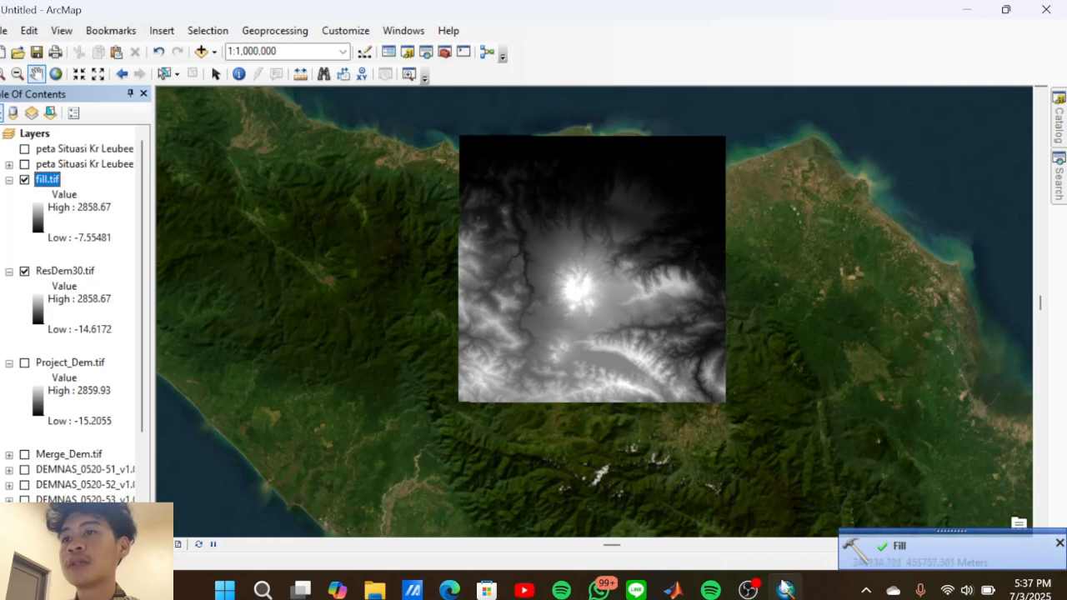
{"action": "mouse_move", "coordinate": [747, 590]}
{"action": "left_click", "coordinate": [757, 506]}
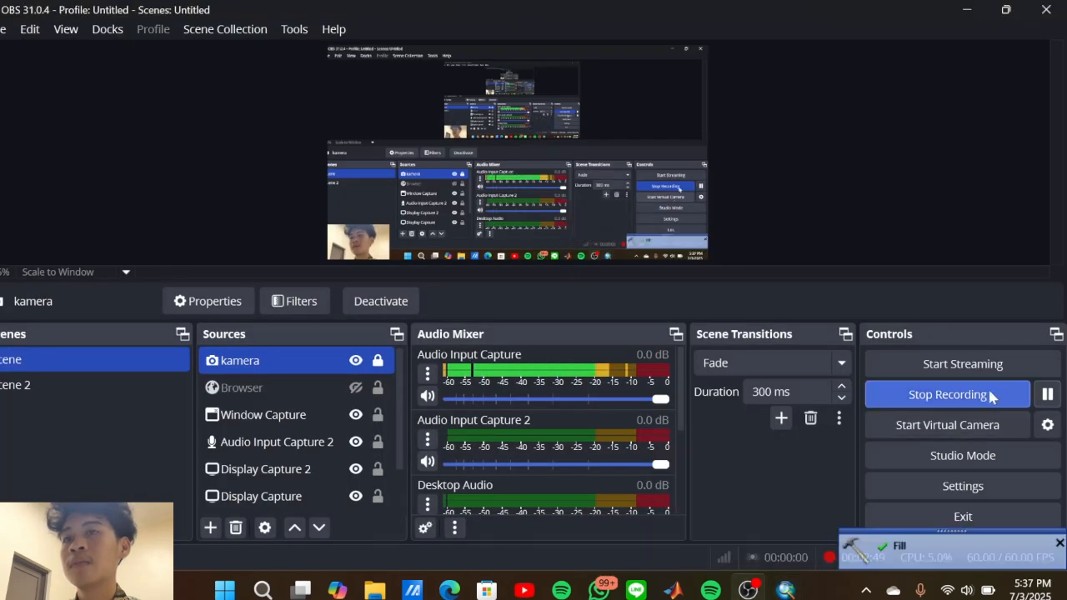
{"action": "left_click", "coordinate": [1048, 394]}
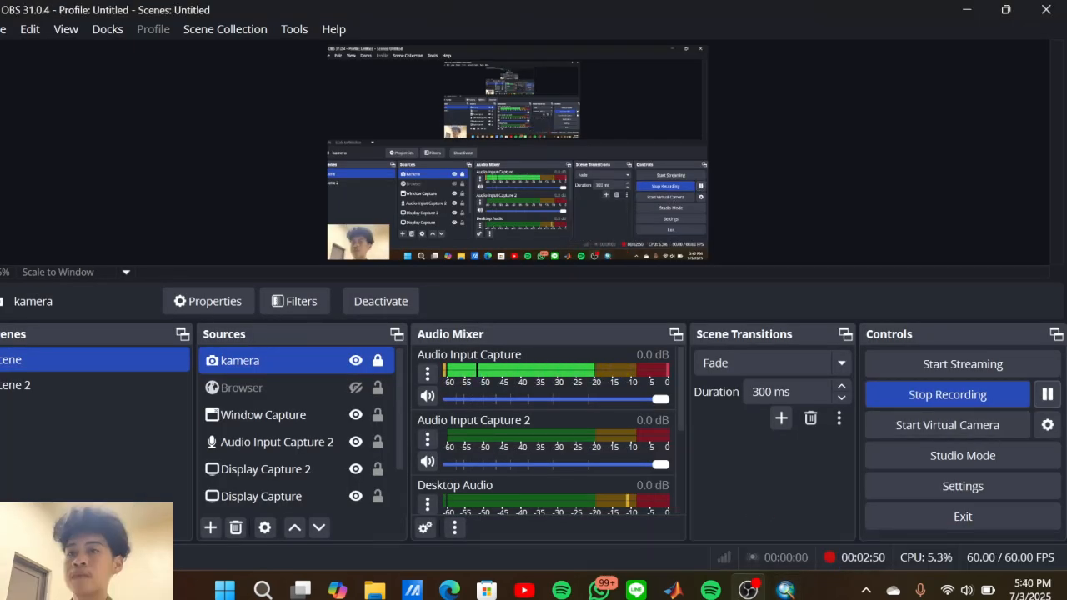
{"action": "mouse_move", "coordinate": [785, 590]}
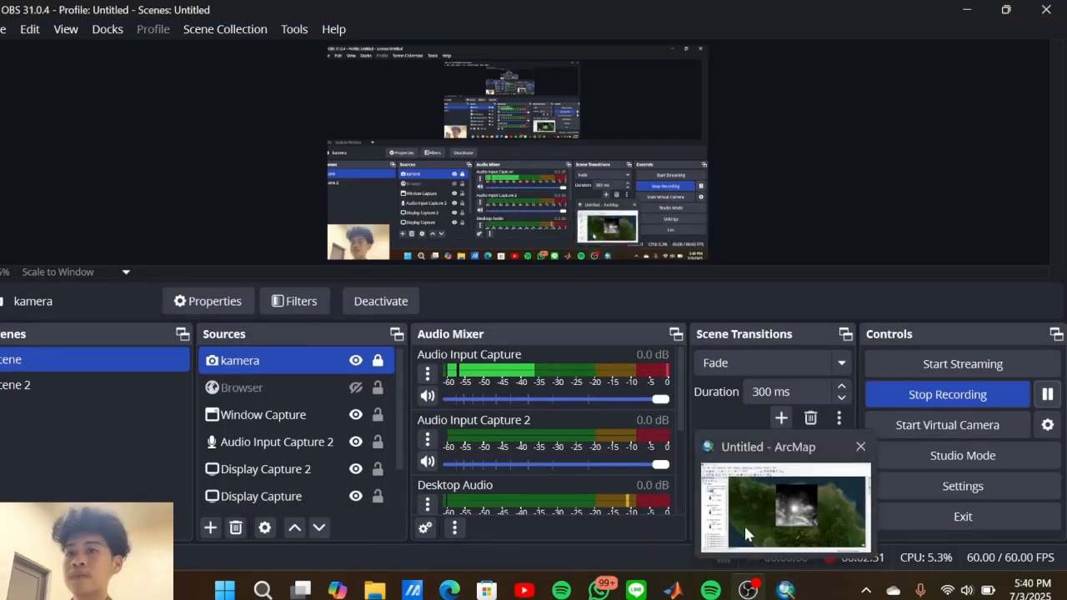
{"action": "left_click", "coordinate": [745, 526]}
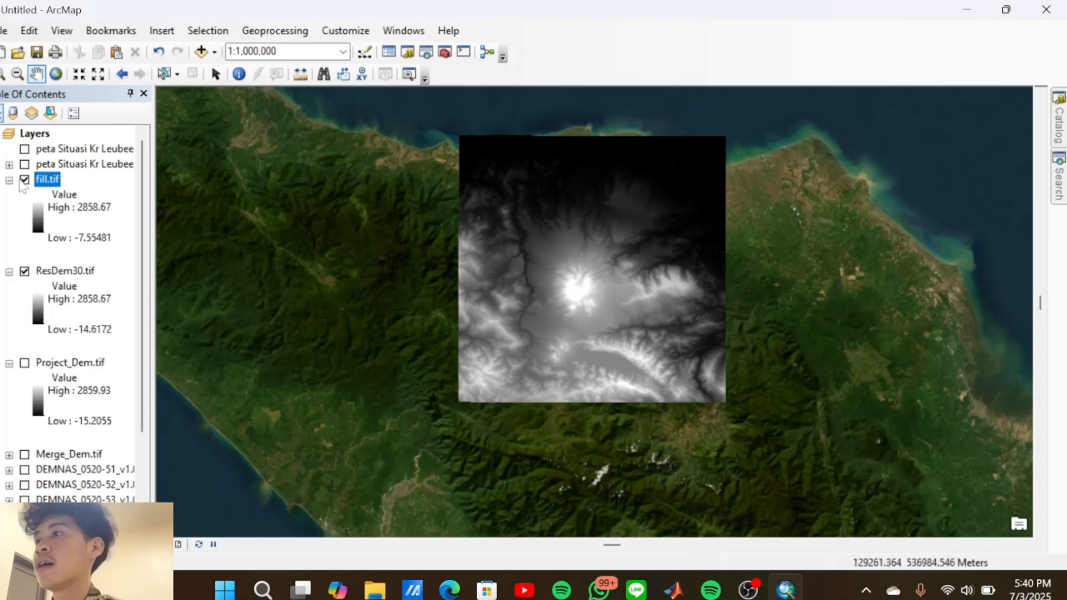
{"action": "left_click", "coordinate": [25, 272]}
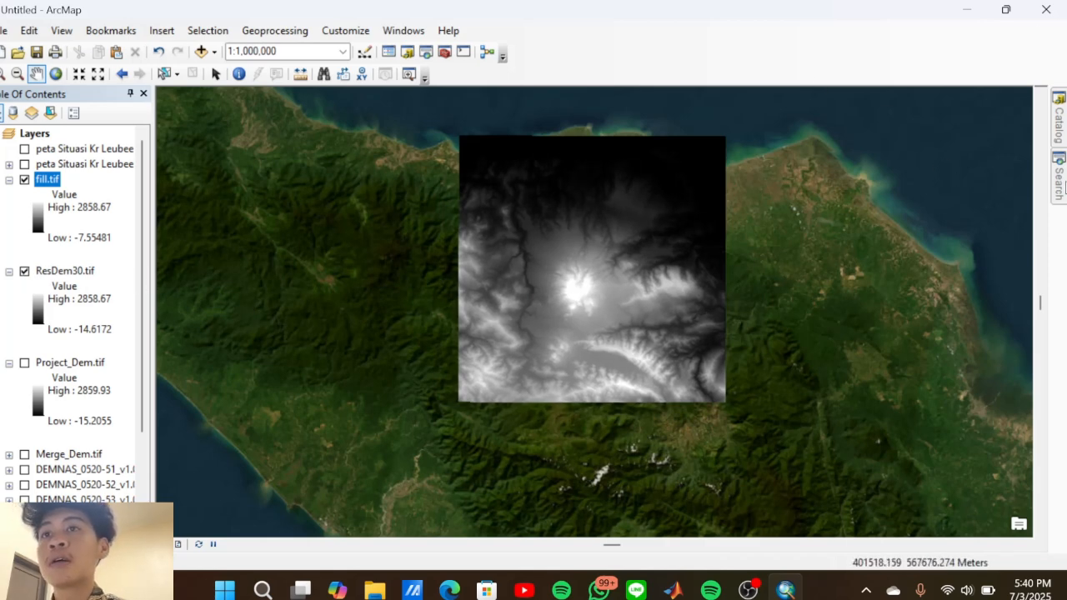
Search for "flow direction" and open the Spatial Analyst Flow Direction tool
{"action": "left_click", "coordinate": [1059, 179]}
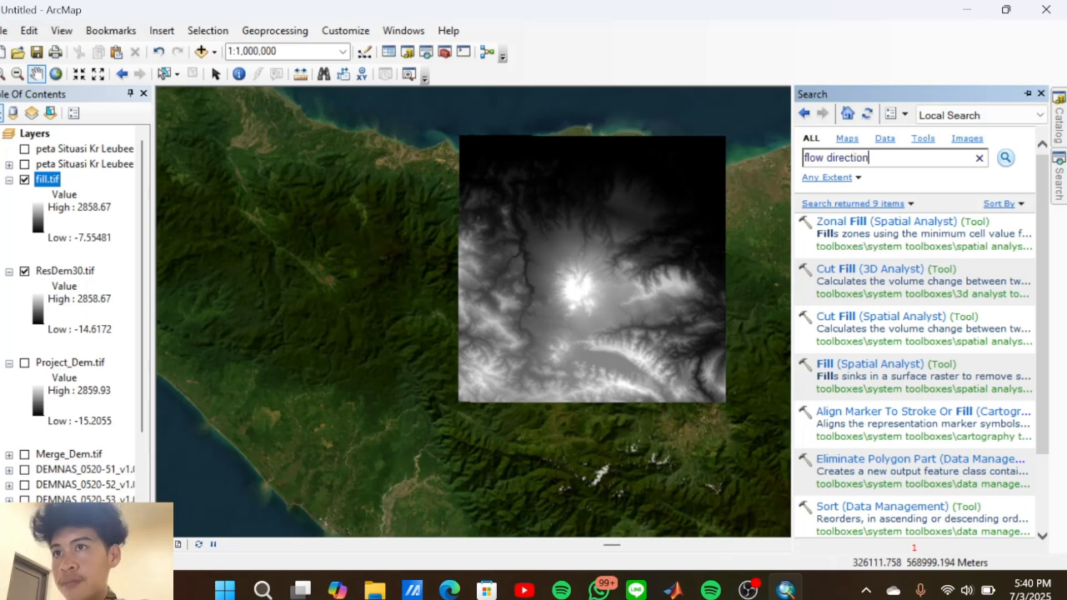
{"action": "left_click", "coordinate": [1006, 165]}
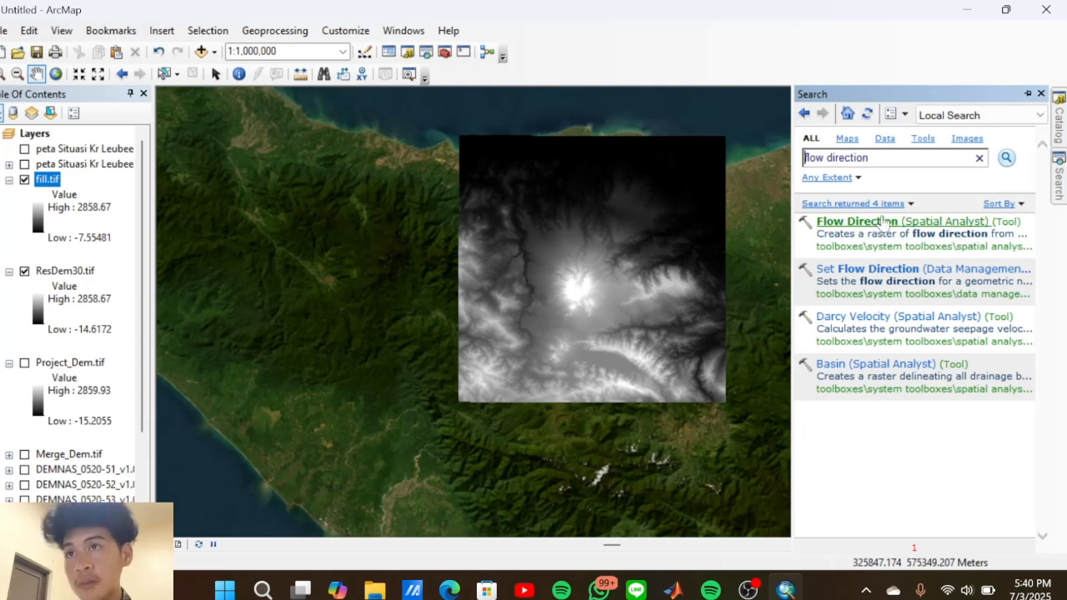
{"action": "left_click", "coordinate": [890, 221]}
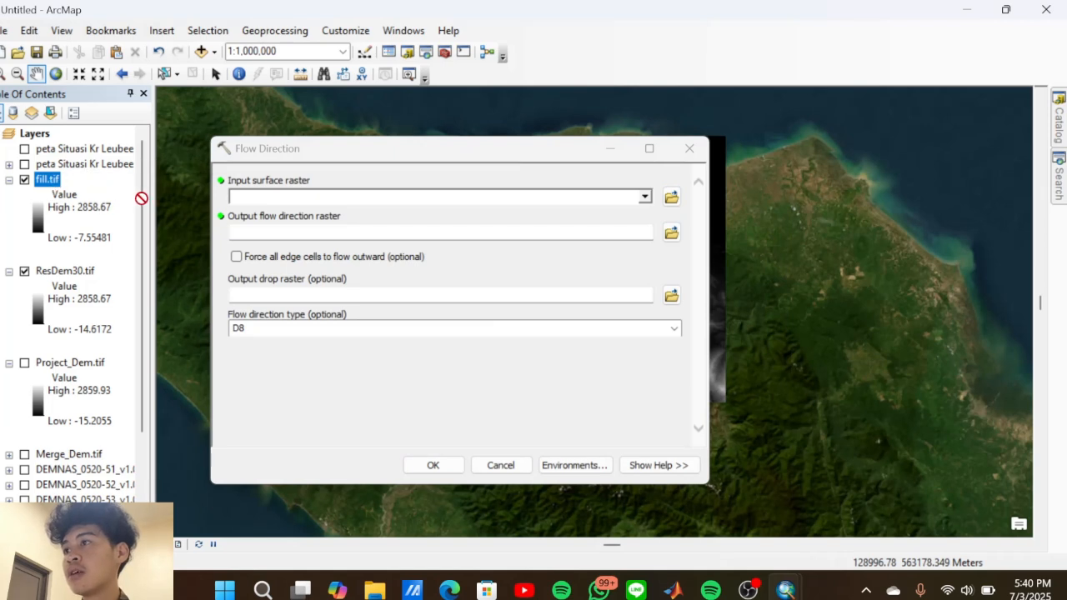
Run Flow Direction on fill.tif with the D8 type, saving the output raster as fdr.tif in the GIS folder
{"action": "left_click_drag", "start_coordinate": [141, 199], "coordinate": [281, 196]}
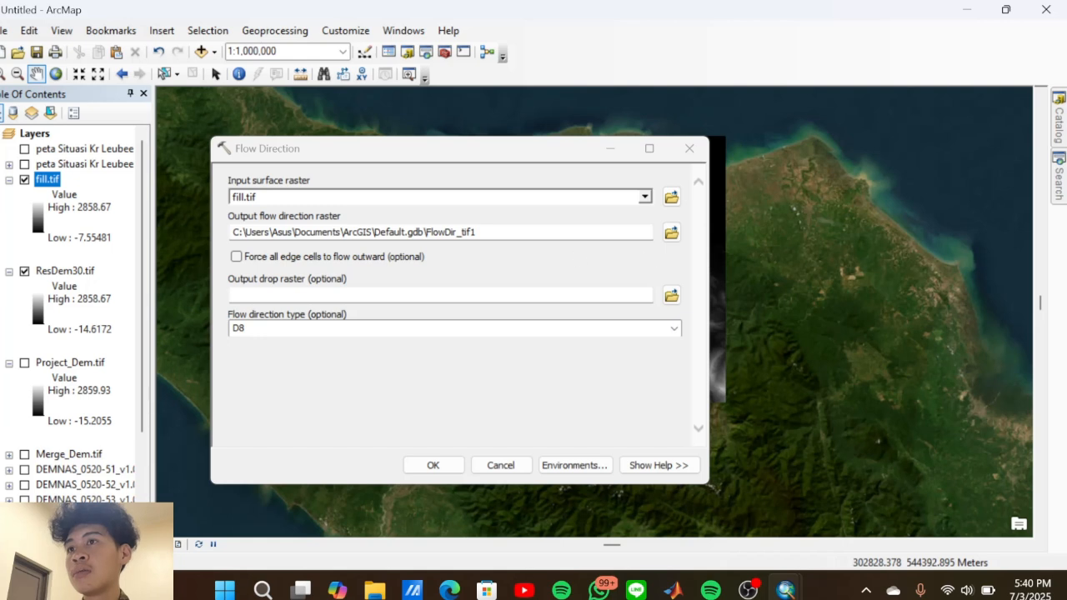
{"action": "left_click", "coordinate": [671, 233]}
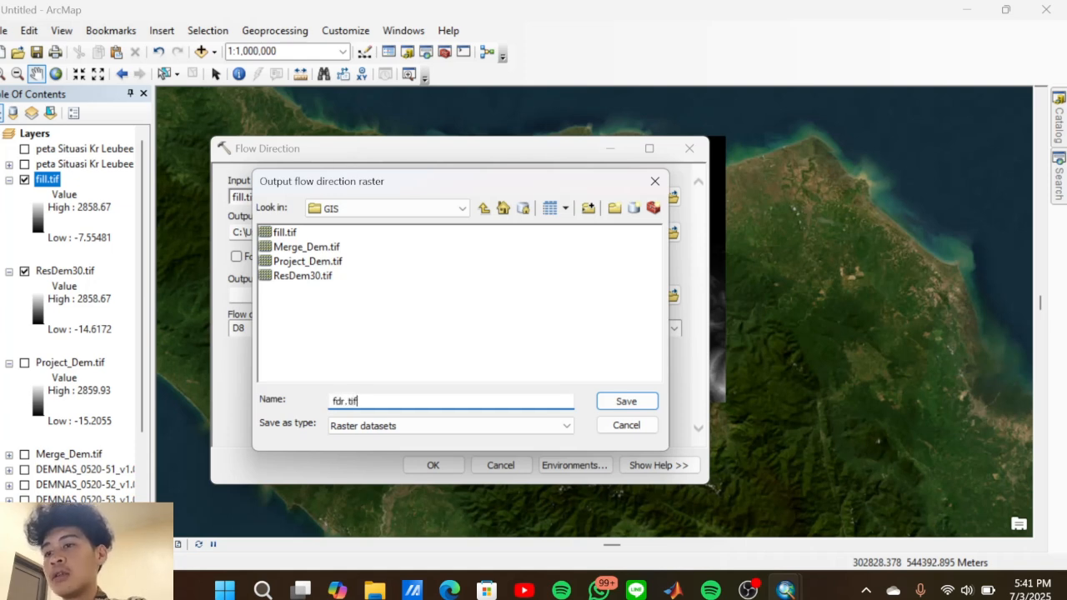
{"action": "left_click", "coordinate": [626, 401]}
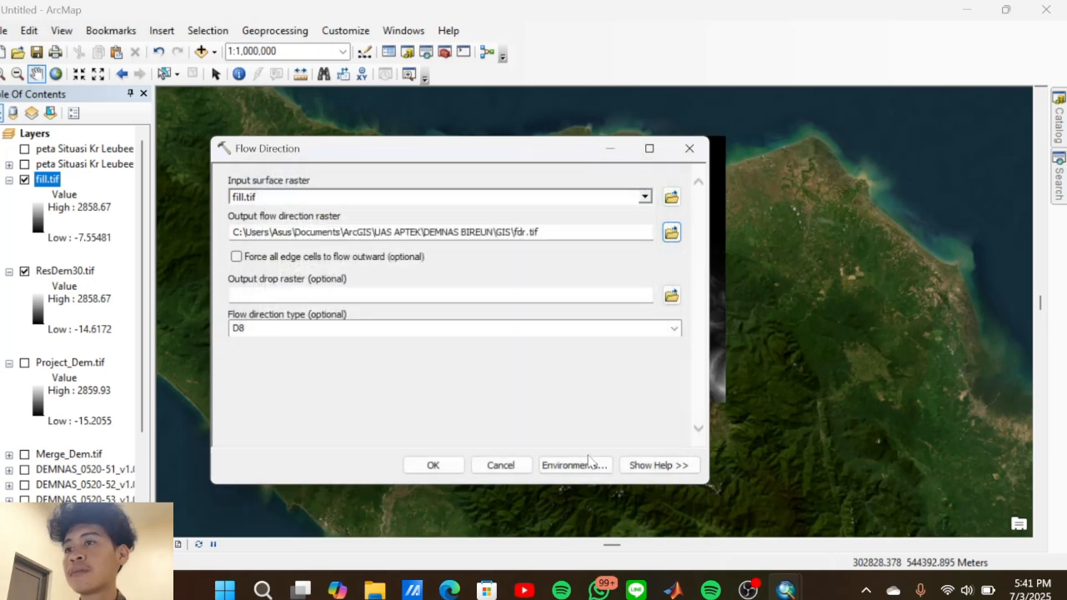
{"action": "left_click", "coordinate": [434, 465]}
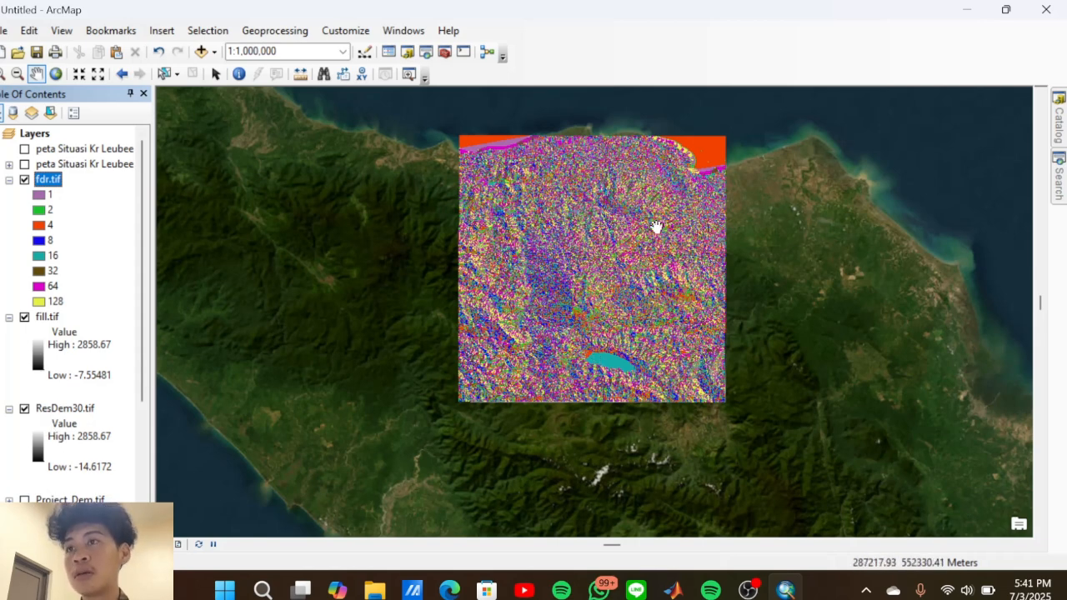
Replace the previous tool search with "flow accumulation" and open the Spatial Analyst Flow Accumulation tool
{"action": "left_click", "coordinate": [1059, 179]}
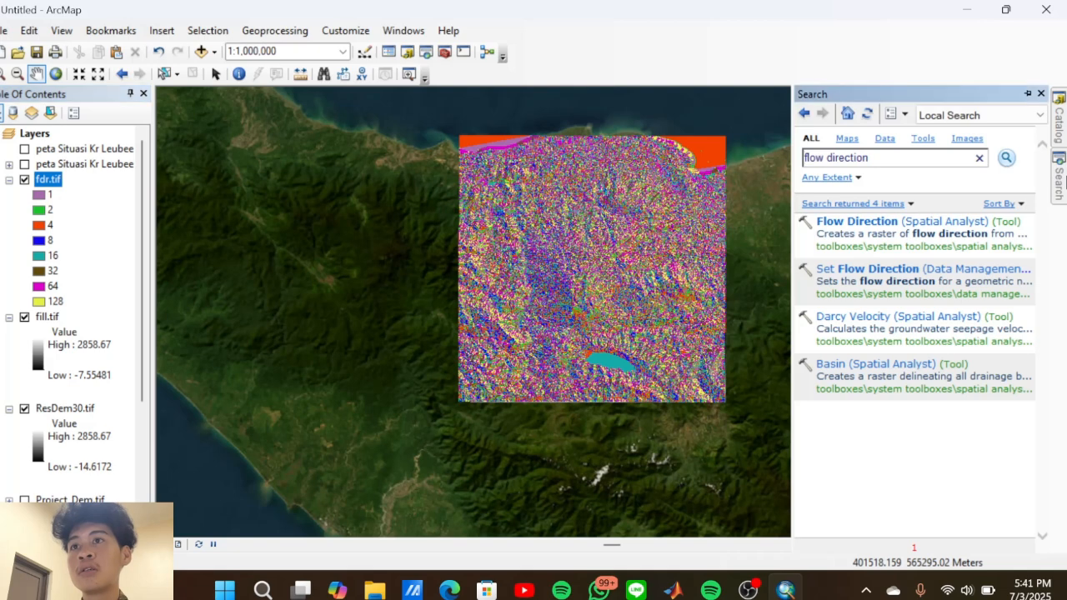
{"action": "left_click", "coordinate": [901, 158]}
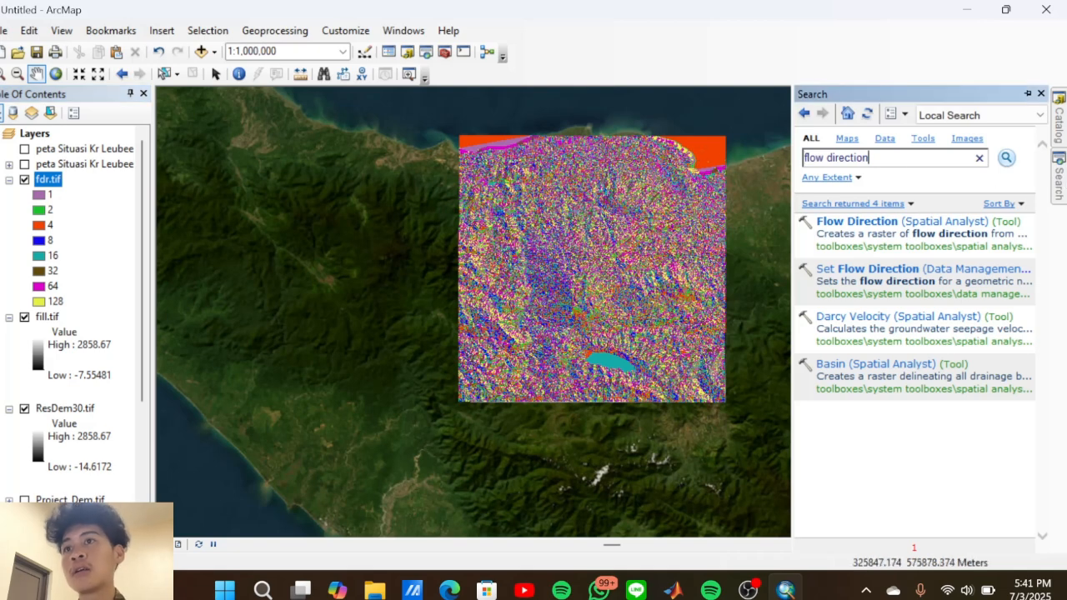
{"action": "key", "text": "BackSpace"}
{"action": "key", "text": "BackSpace"}
{"action": "key", "text": "BackSpace"}
{"action": "key", "text": "BackSpace"}
{"action": "key", "text": "BackSpace"}
{"action": "key", "text": "BackSpace"}
{"action": "key", "text": "BackSpace"}
{"action": "key", "text": "BackSpace"}
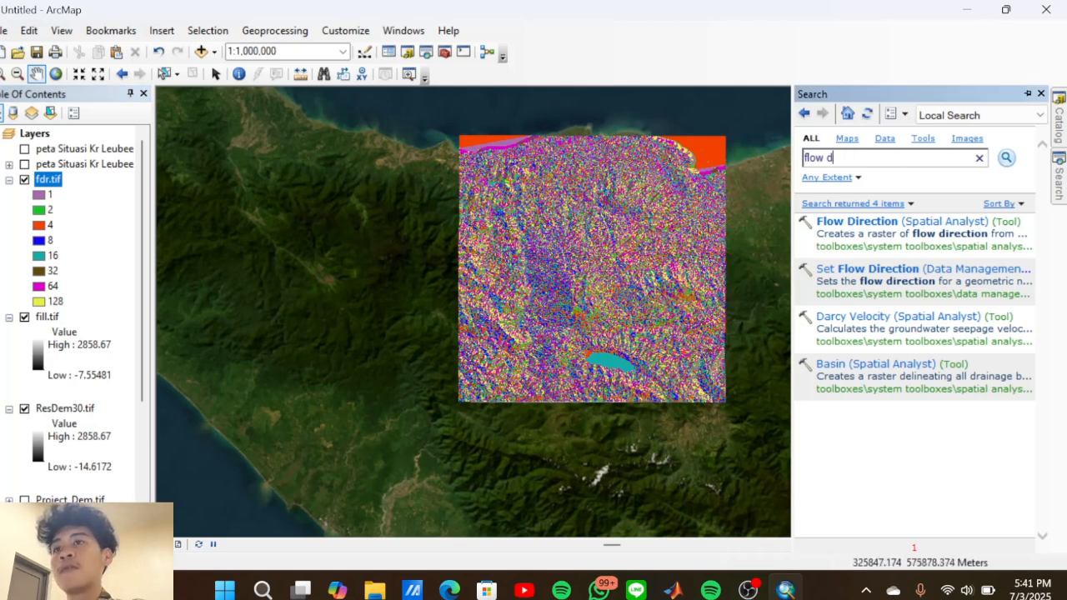
{"action": "key", "text": "BackSpace"}
{"action": "type", "text": "accu"}
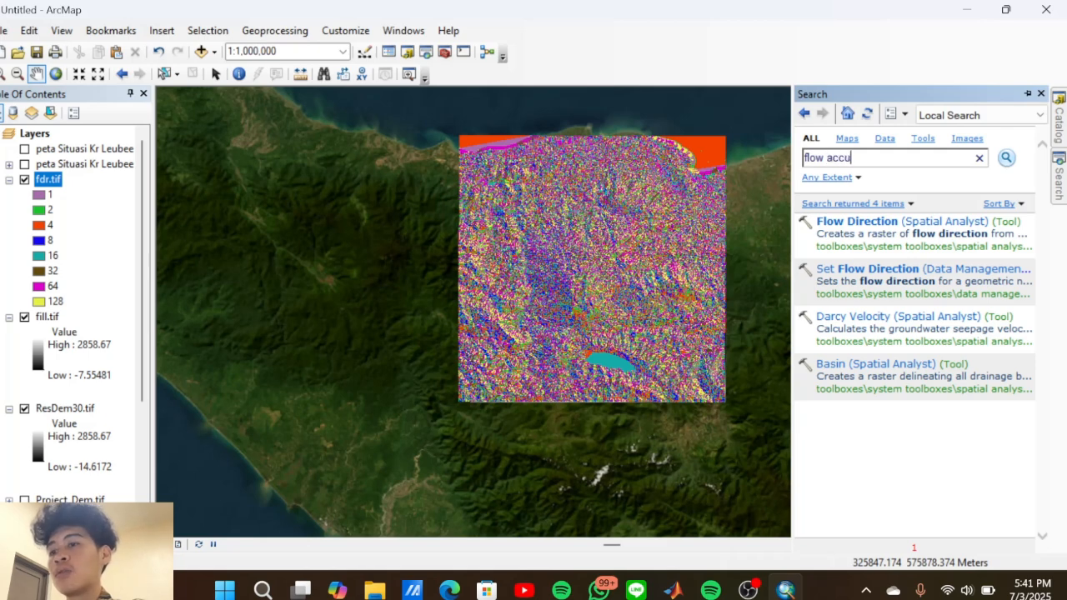
{"action": "type", "text": "mulati"}
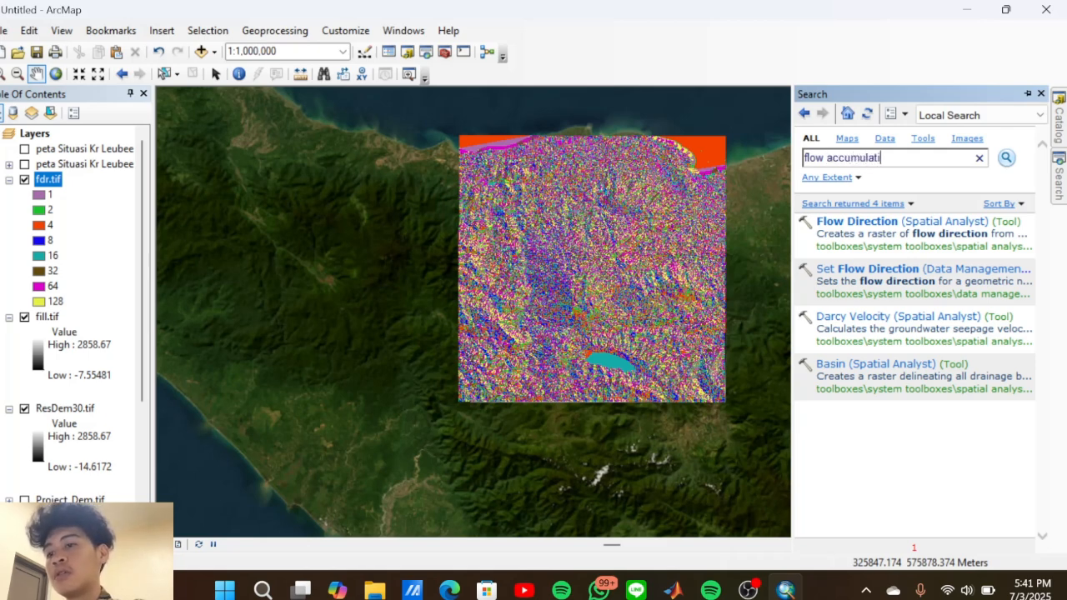
{"action": "type", "text": "on"}
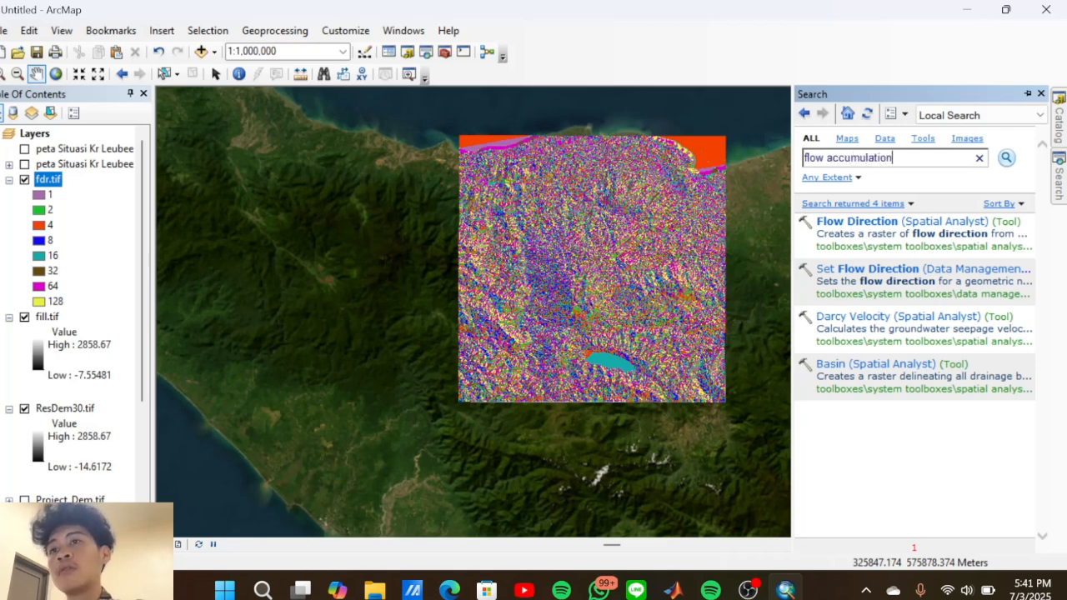
{"action": "left_click", "coordinate": [1010, 156]}
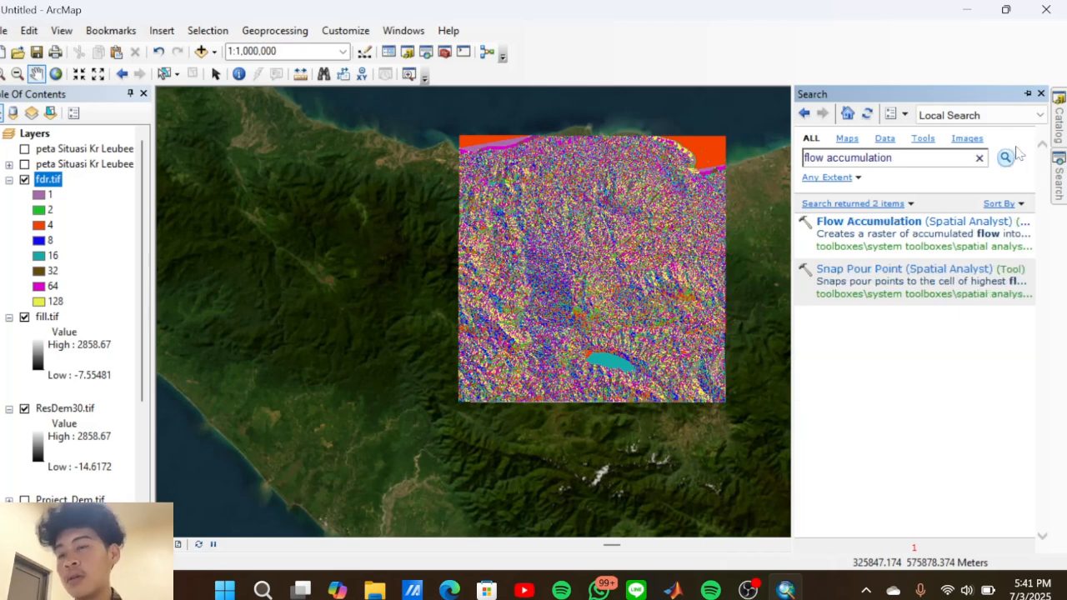
{"action": "left_click", "coordinate": [906, 221]}
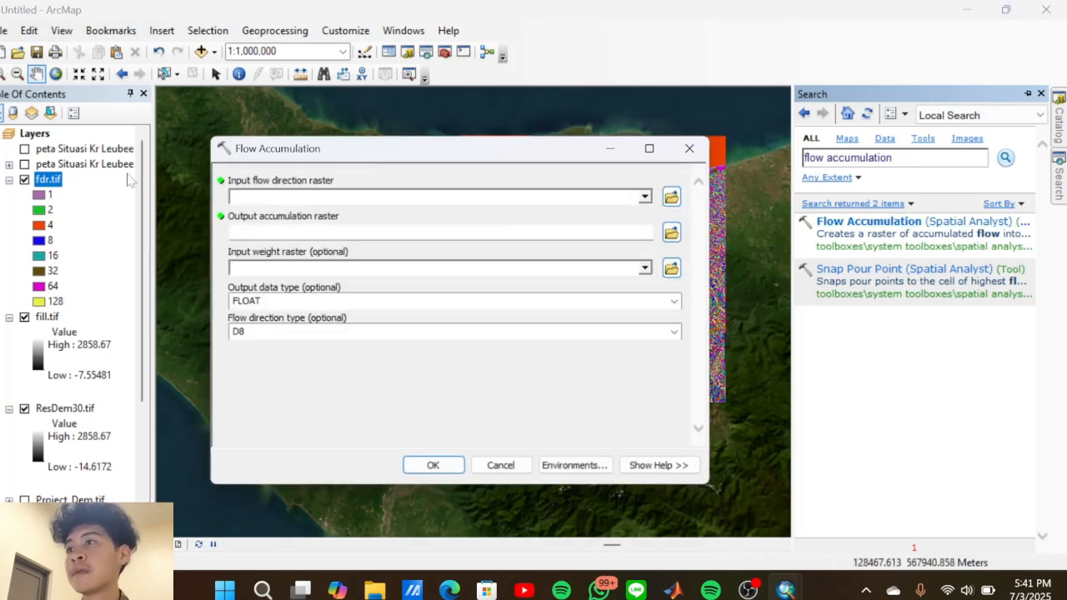
Run Flow Accumulation on fdr.tif with FLOAT output and the D8 type, saving the accumulation raster as facc.tif in the GIS folder
{"action": "left_click", "coordinate": [52, 180]}
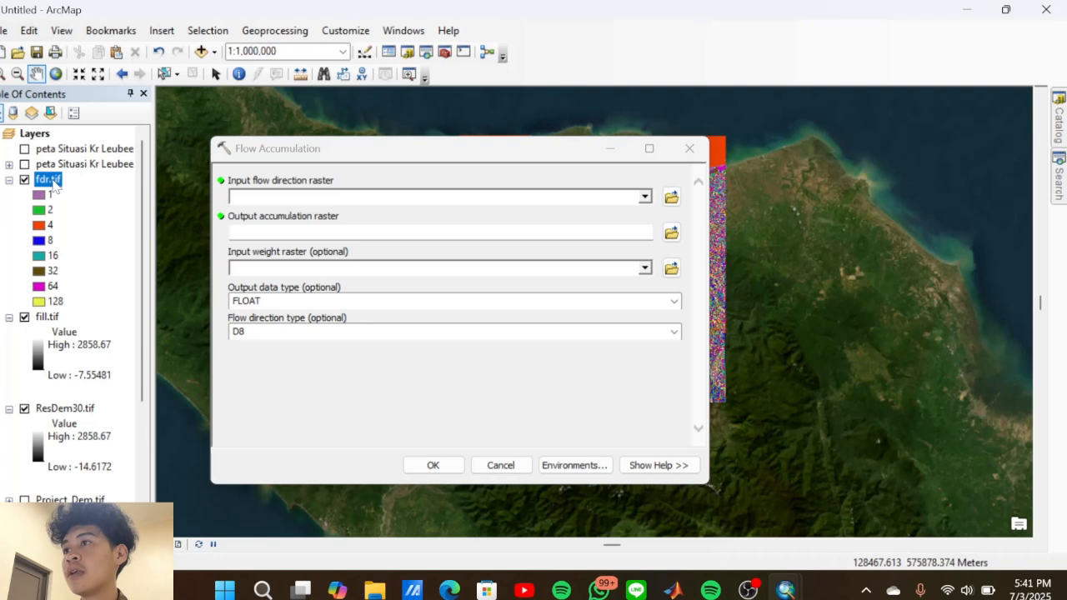
{"action": "left_click_drag", "start_coordinate": [52, 180], "coordinate": [320, 189]}
{"action": "left_click", "coordinate": [671, 232]}
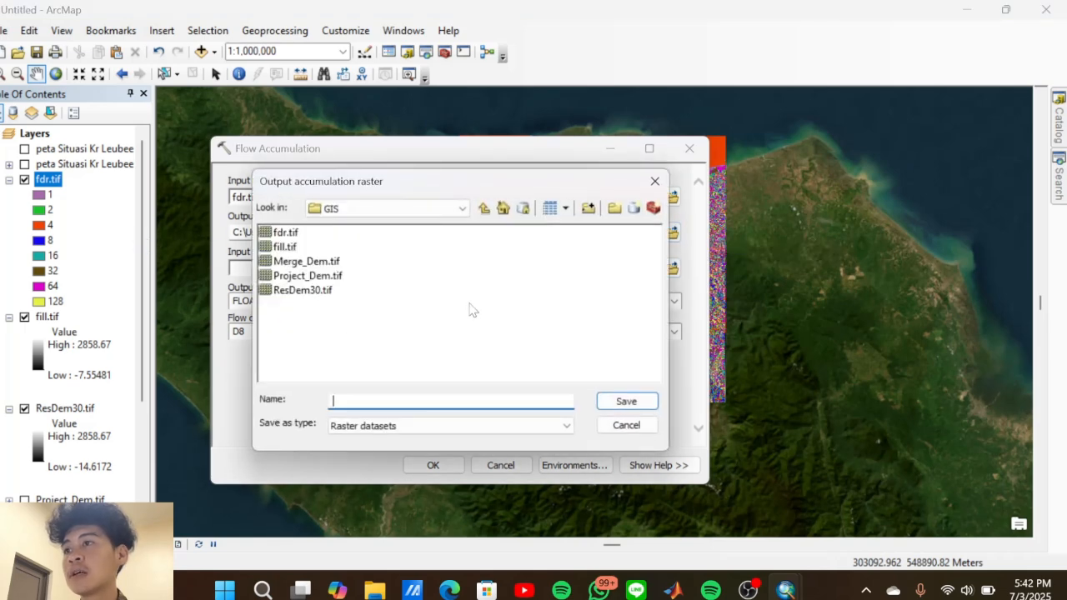
{"action": "type", "text": "f"}
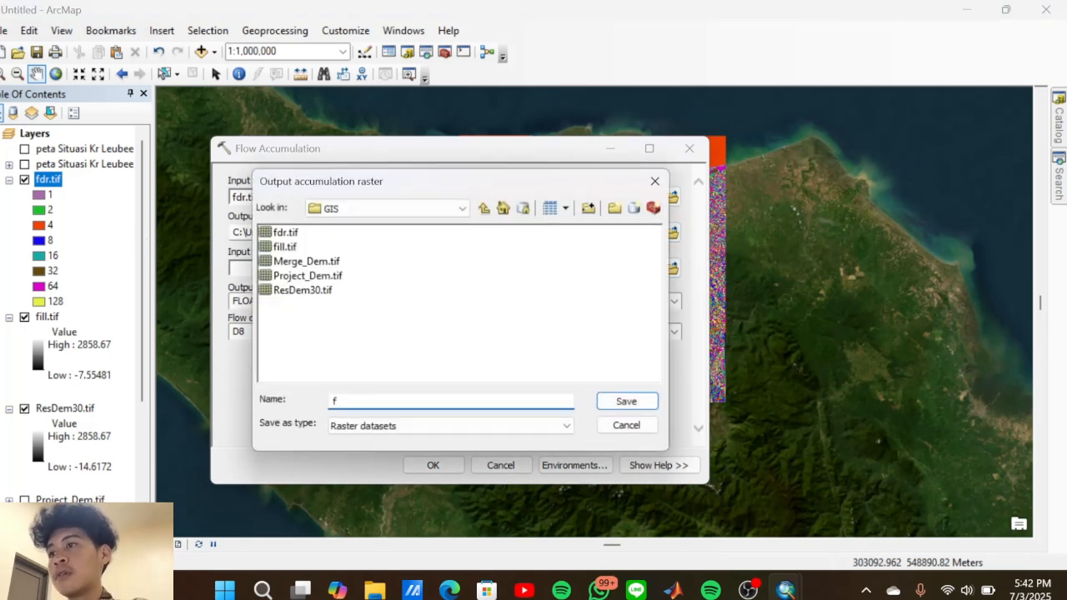
{"action": "type", "text": "acc"}
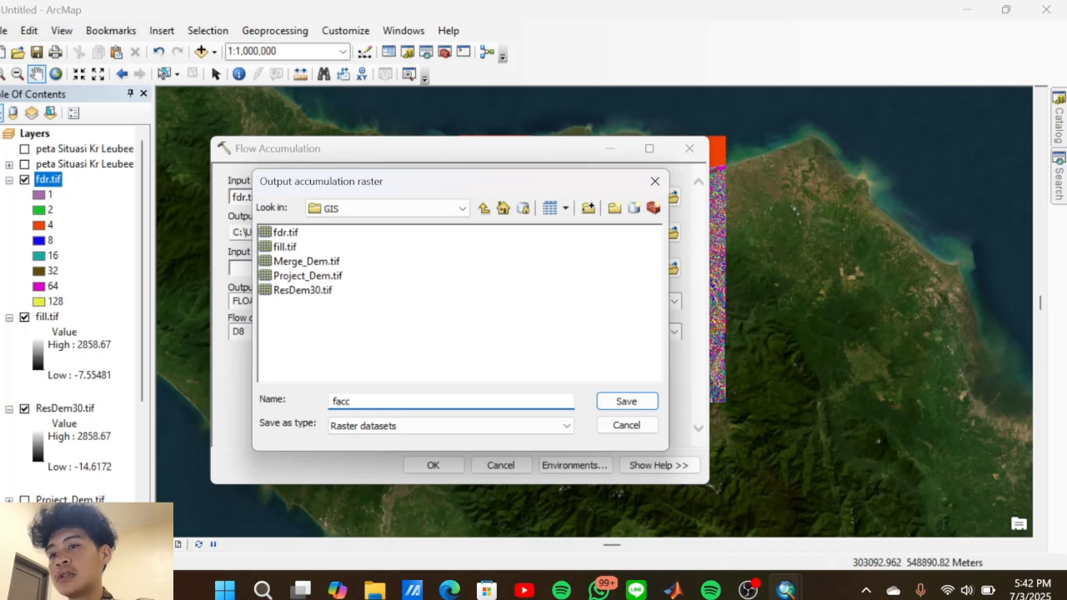
{"action": "type", "text": ".tif"}
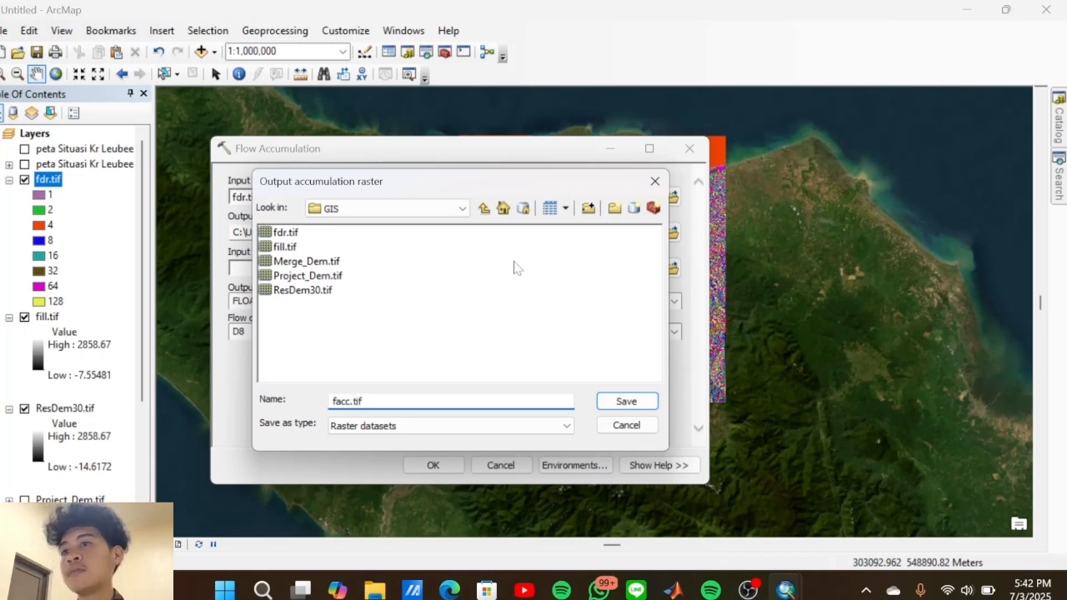
{"action": "left_click", "coordinate": [649, 403]}
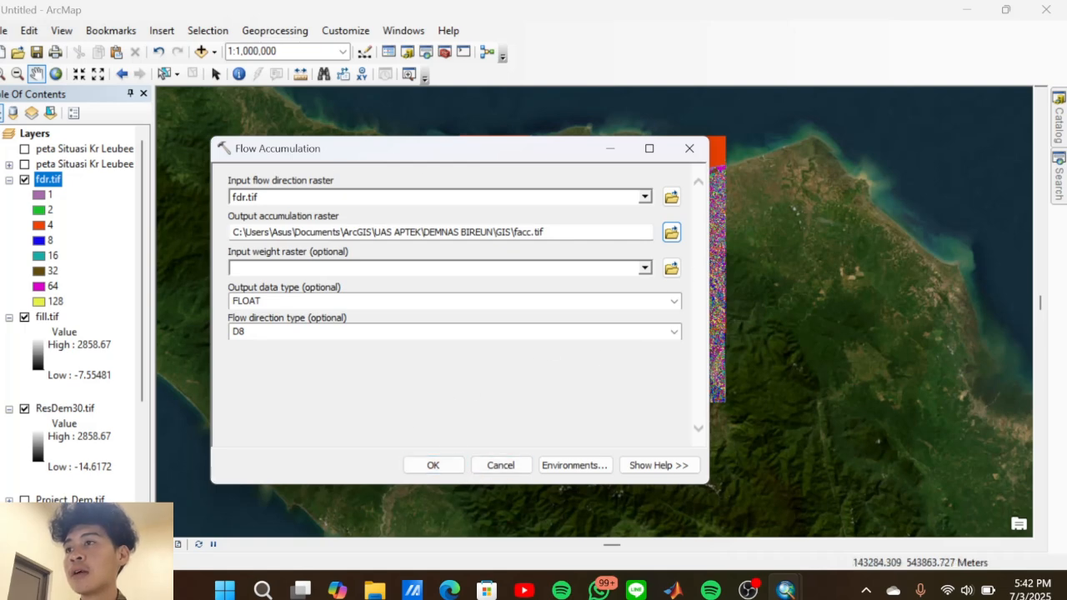
{"action": "left_click", "coordinate": [435, 465]}
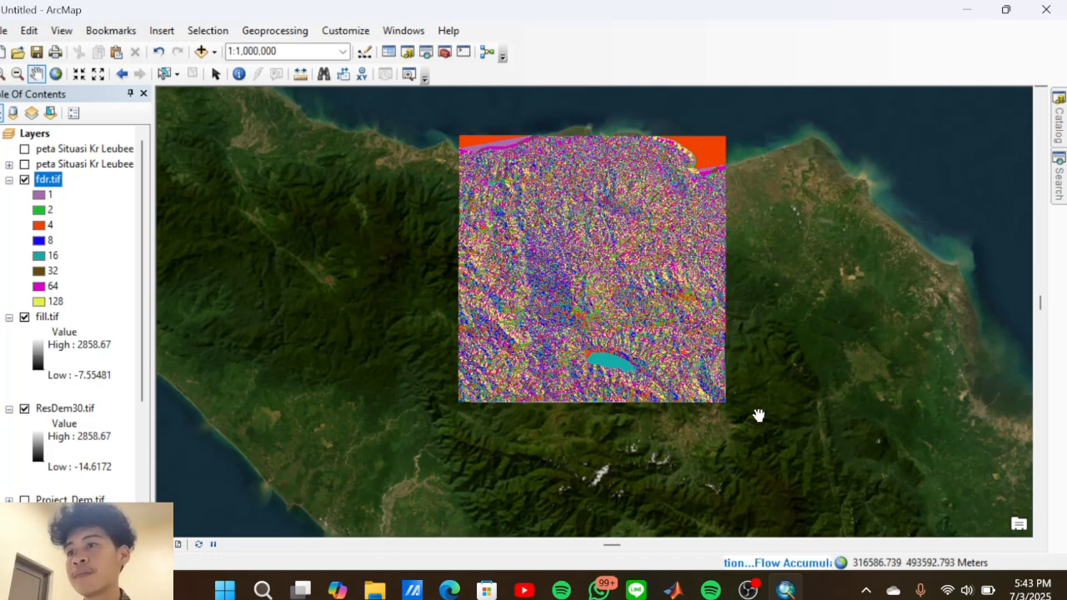
Hide the ResDem30.tif layer and collapse the legends of ResDem30.tif and fill.tif
{"action": "mouse_move", "coordinate": [449, 590]}
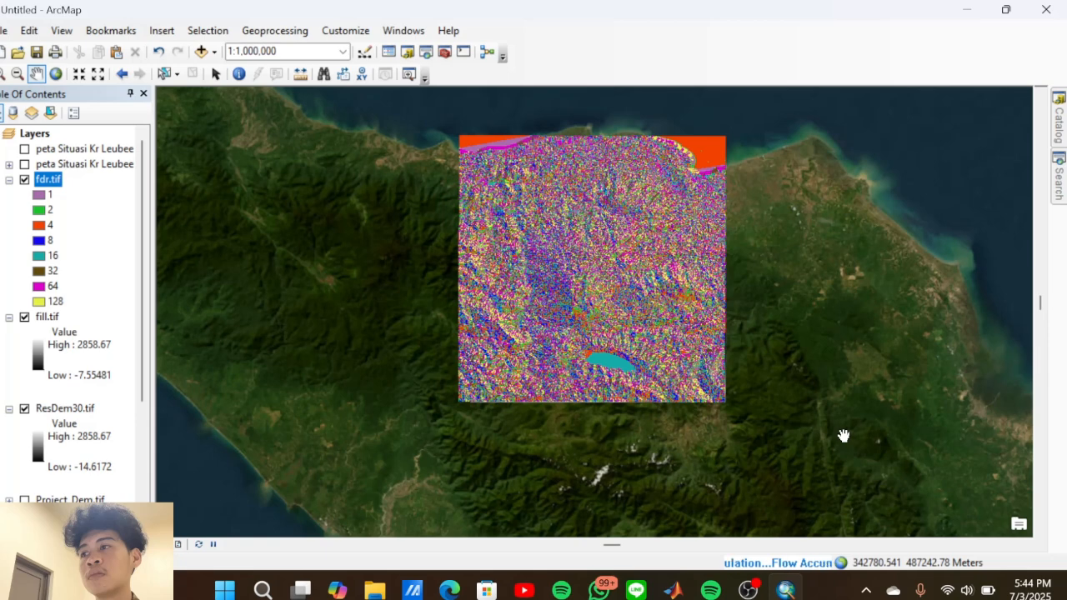
{"action": "left_click", "coordinate": [23, 410]}
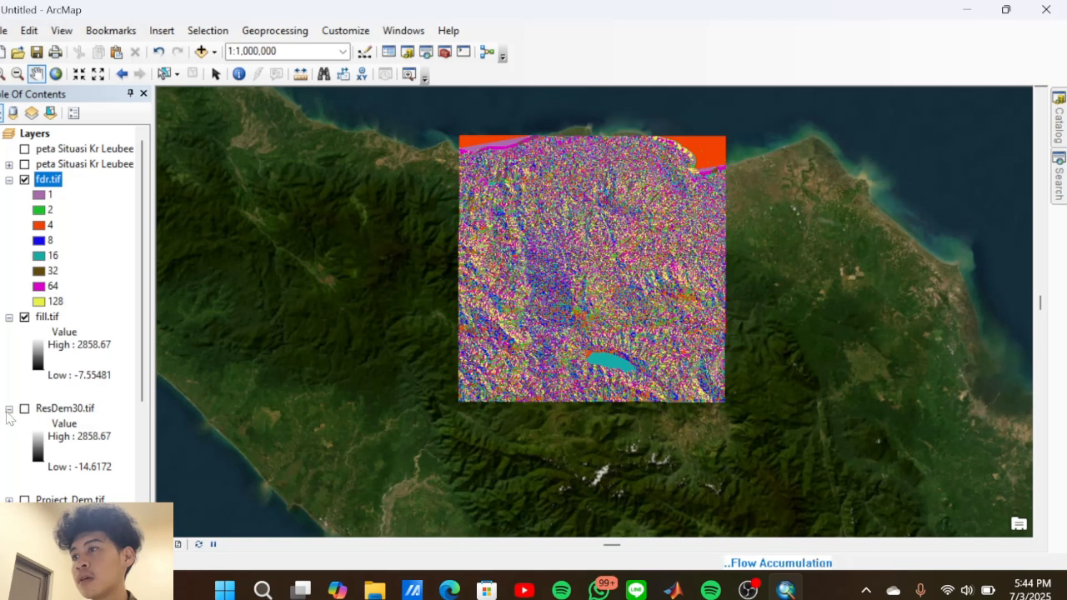
{"action": "left_click", "coordinate": [8, 410]}
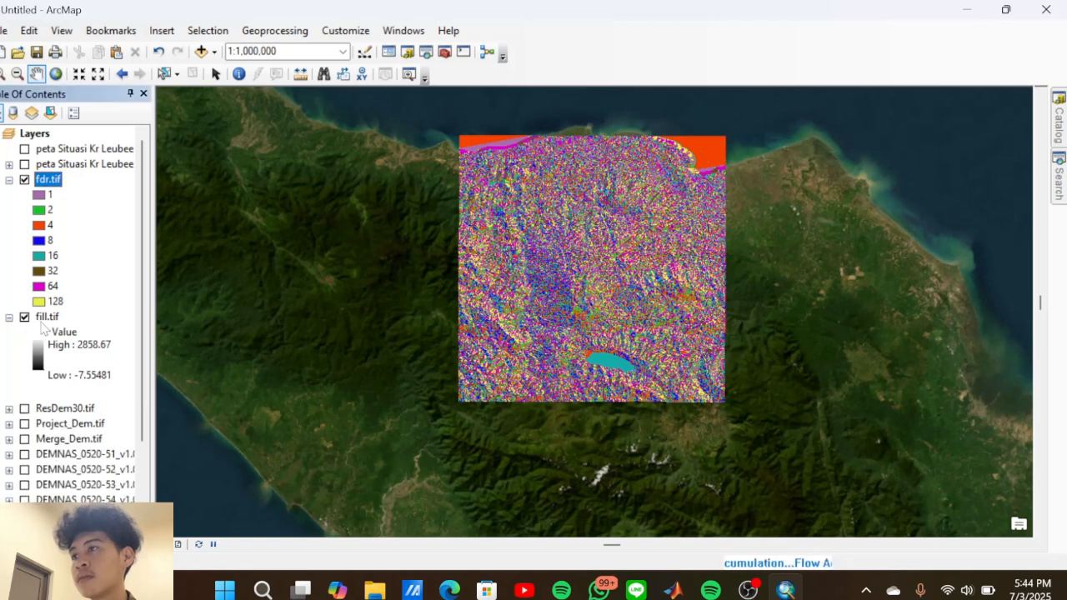
{"action": "left_click", "coordinate": [9, 317]}
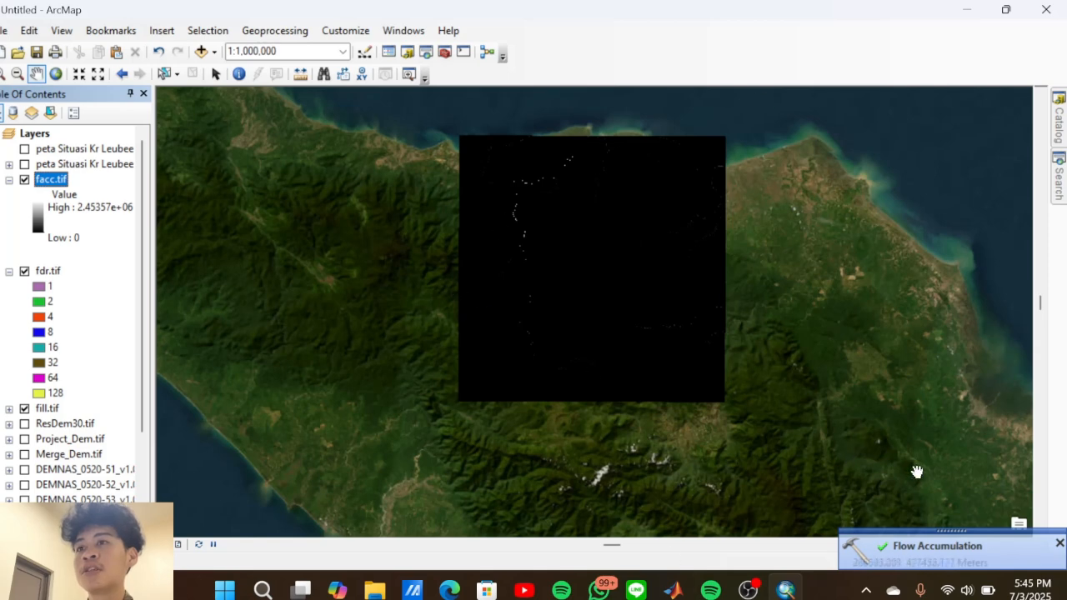
{"action": "mouse_move", "coordinate": [748, 587]}
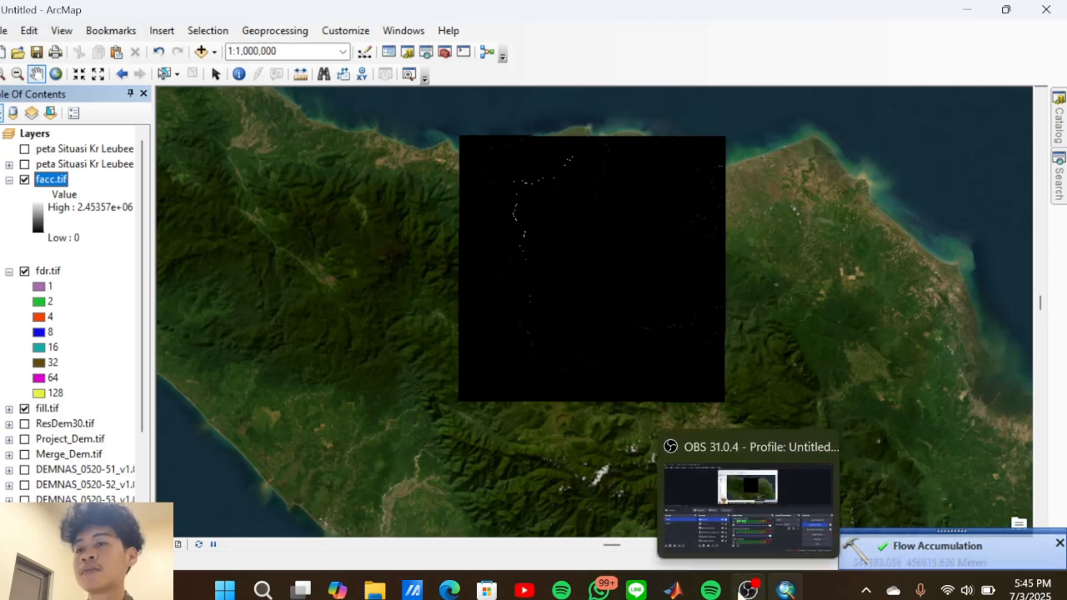
{"action": "left_click", "coordinate": [770, 553]}
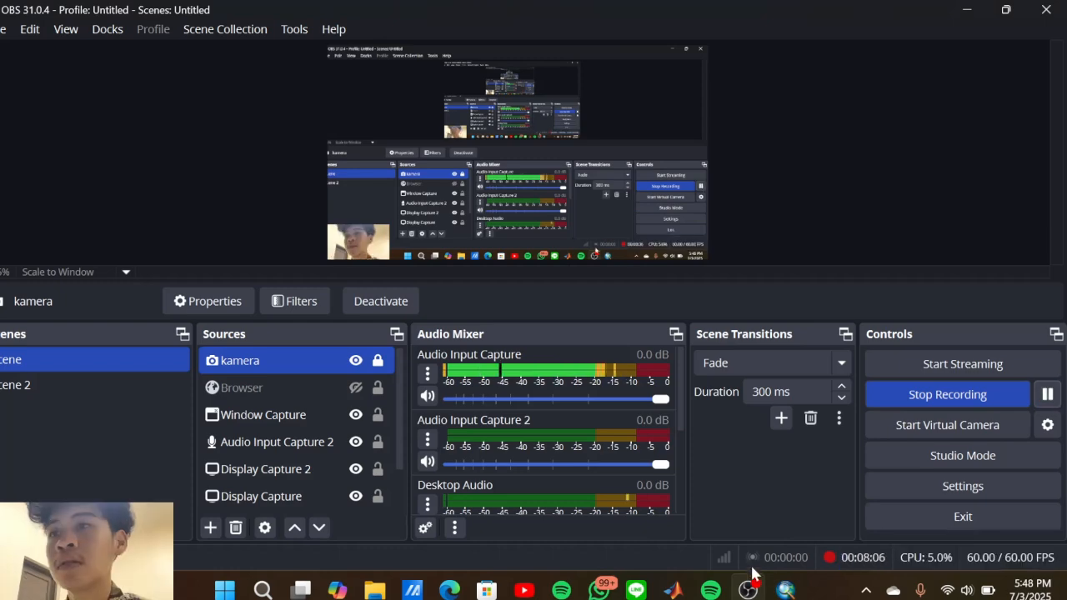
{"action": "mouse_move", "coordinate": [787, 588]}
{"action": "left_click", "coordinate": [763, 519]}
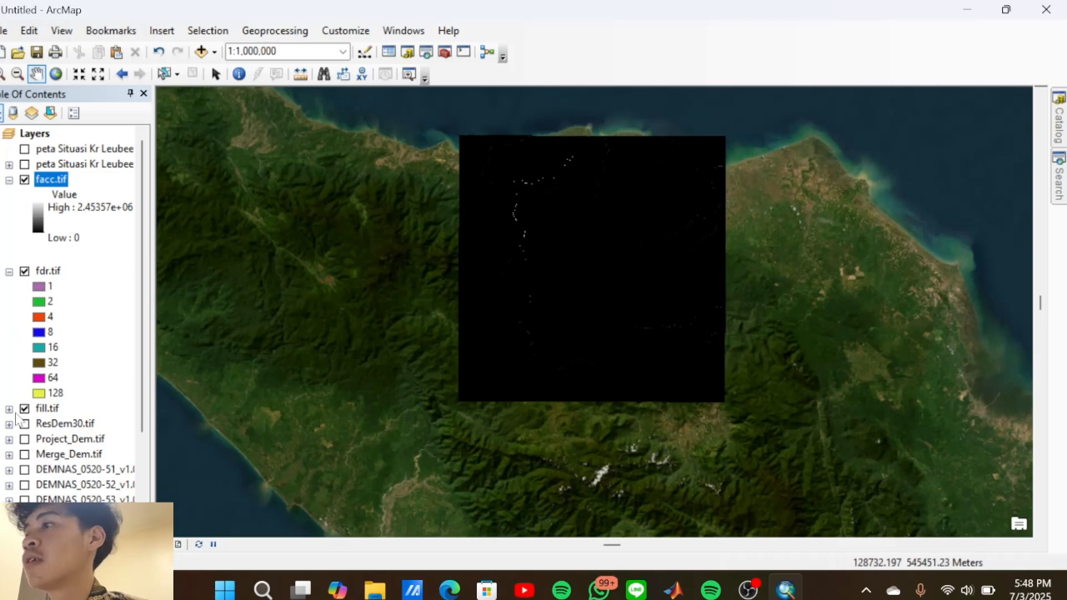
Hide the fill.tif and fdr.tif layers and collapse the legend of fdr.tif
{"action": "left_click", "coordinate": [24, 271]}
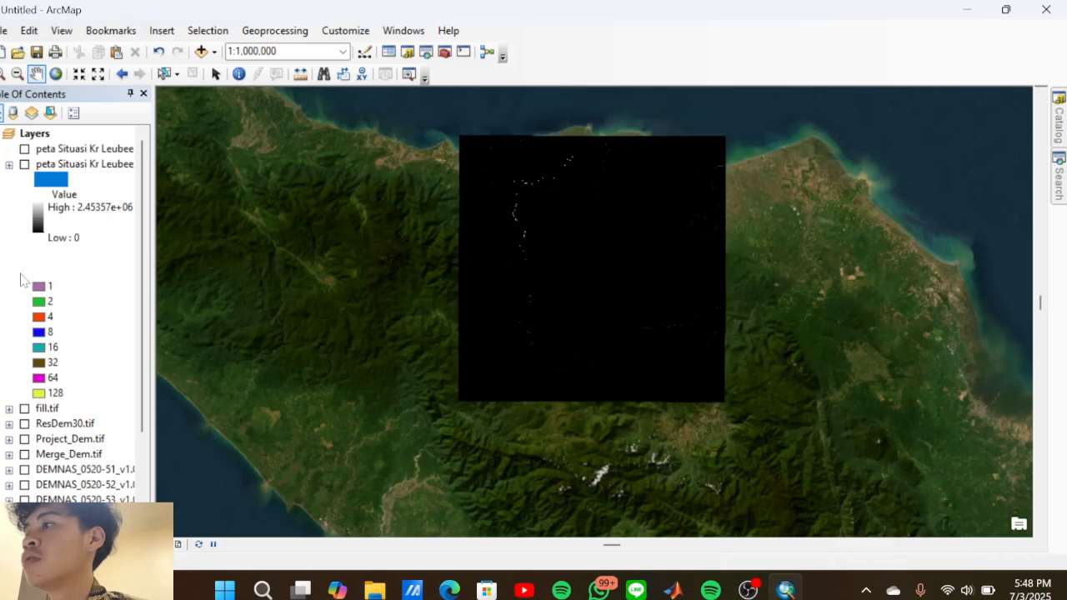
{"action": "left_click", "coordinate": [9, 271]}
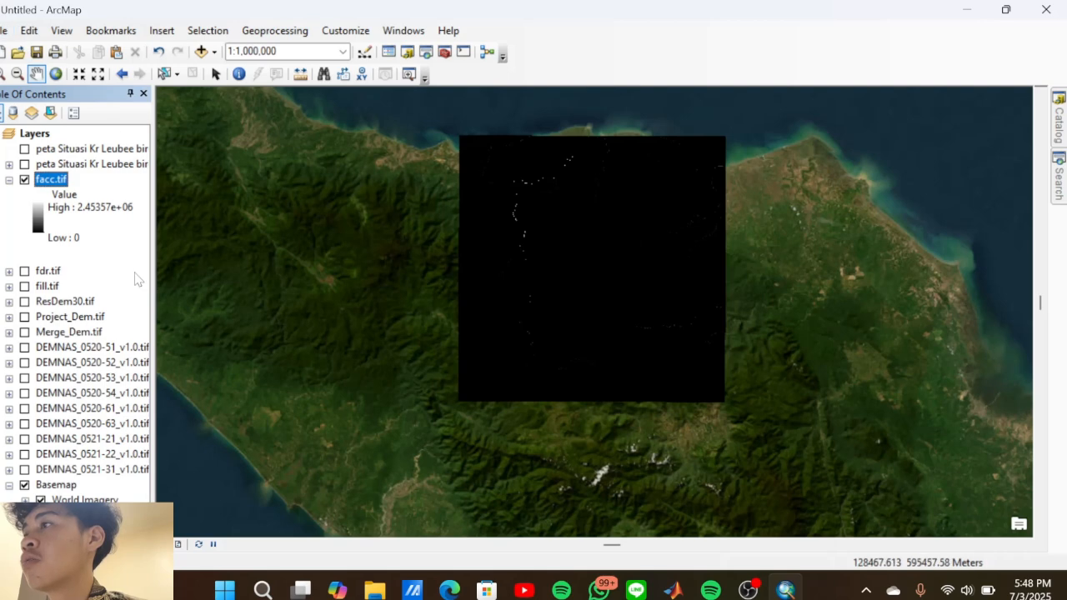
Switch the facc.tif layer's symbology to Classified with 2 classes
{"action": "right_click", "coordinate": [51, 181]}
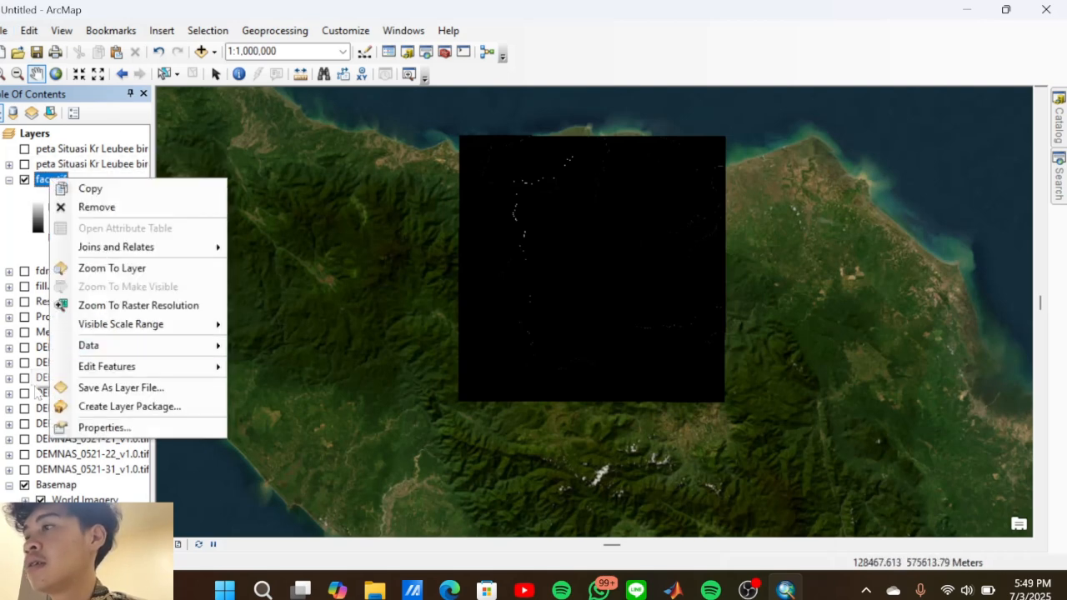
{"action": "left_click", "coordinate": [87, 427]}
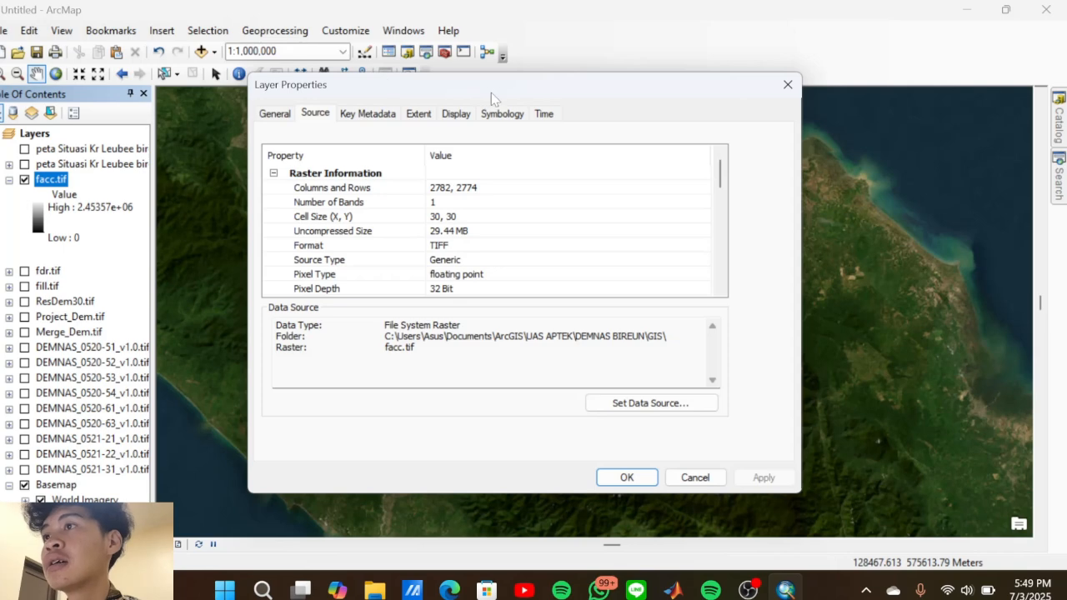
{"action": "left_click", "coordinate": [502, 114]}
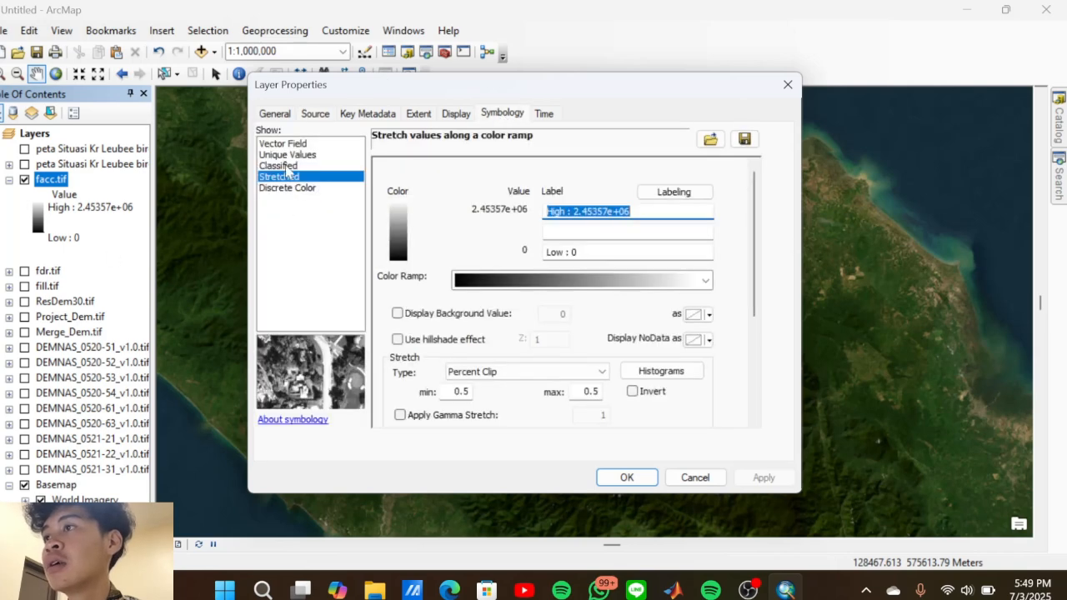
{"action": "left_click", "coordinate": [284, 165]}
{"action": "left_click", "coordinate": [642, 220]}
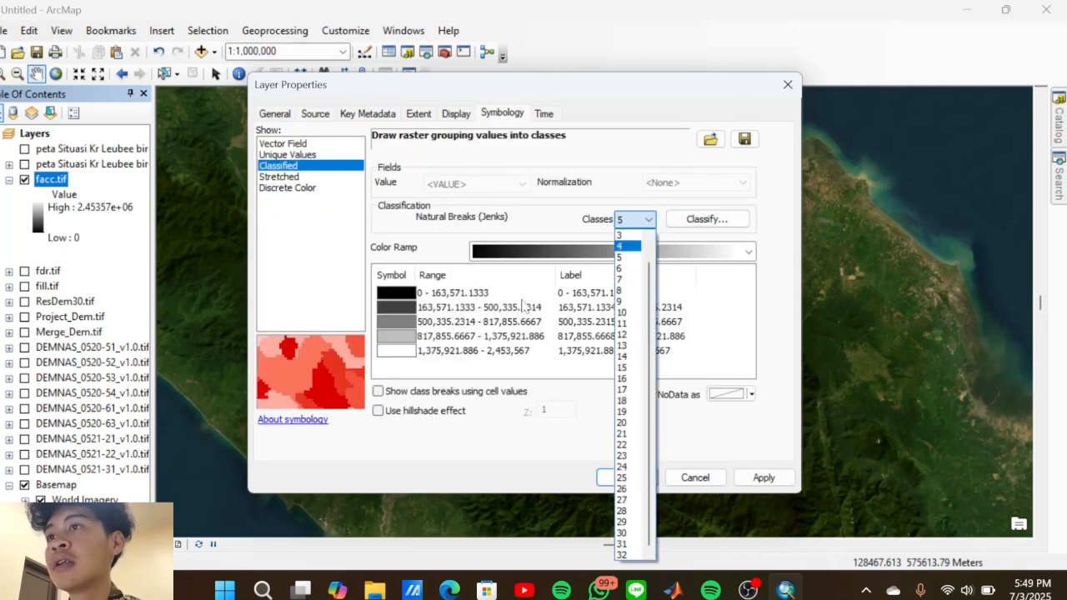
{"action": "scroll", "coordinate": [635, 254], "scroll_direction": "up", "scroll_amount": 1}
{"action": "left_click", "coordinate": [626, 250]}
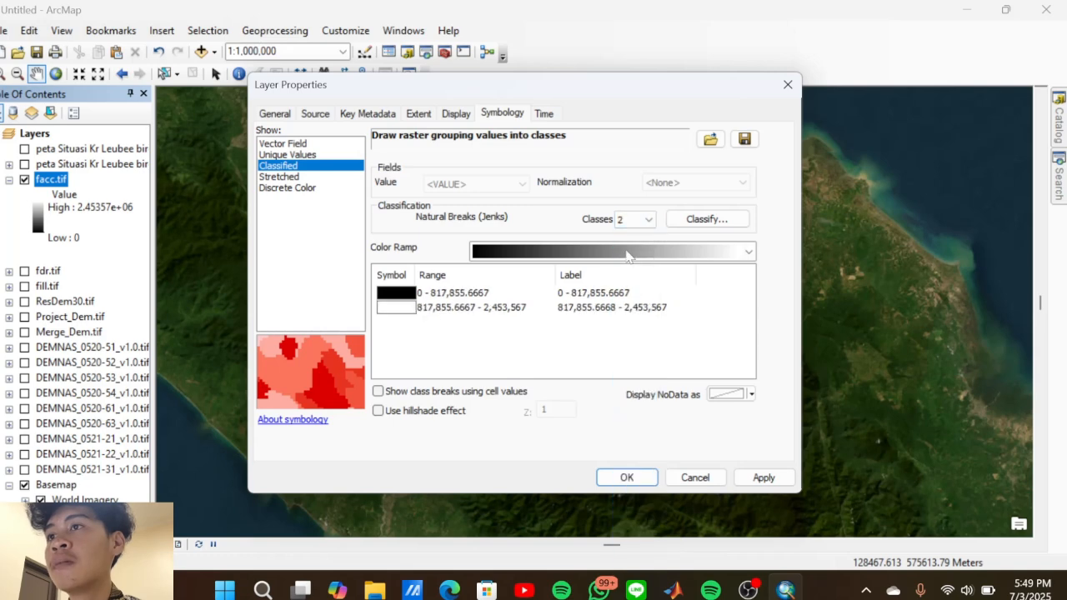
Move the first class break of facc.tif manually to 0 in the classification histogram and accept the classification
{"action": "left_click", "coordinate": [707, 219]}
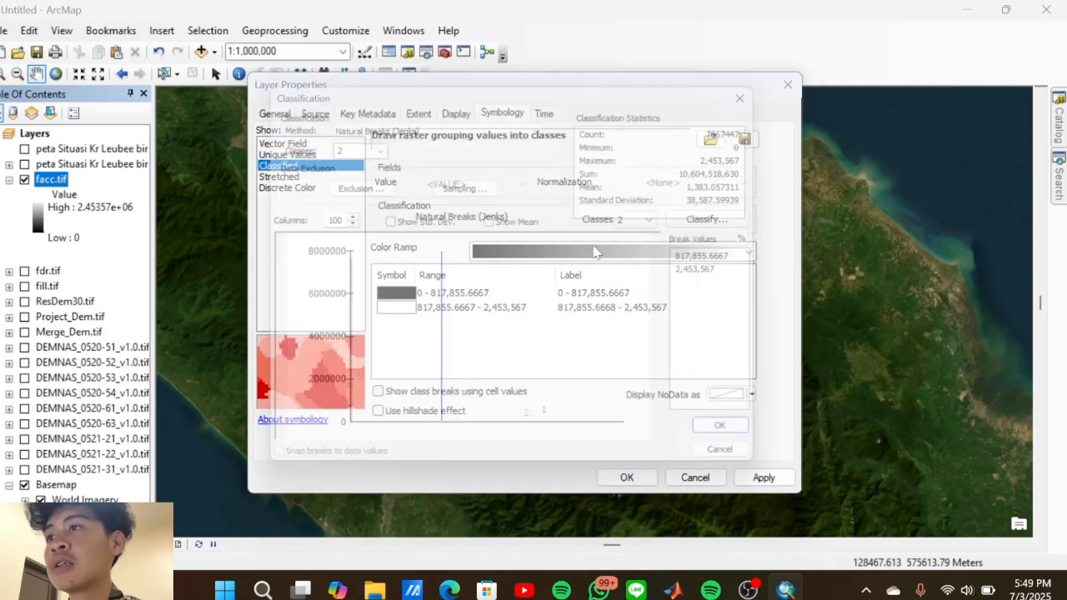
{"action": "left_click_drag", "start_coordinate": [446, 366], "coordinate": [347, 371]}
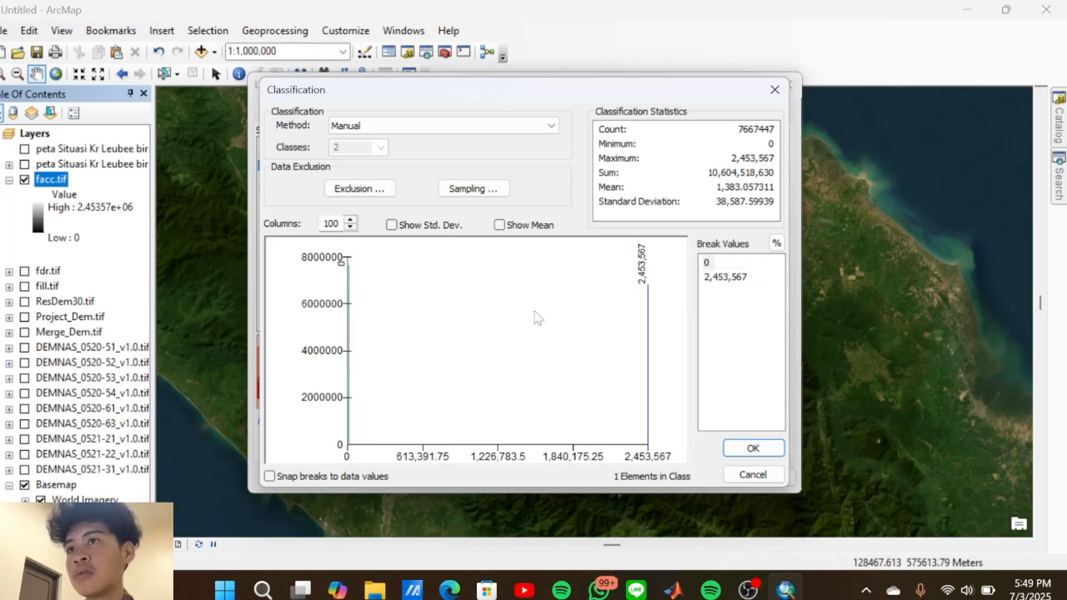
{"action": "left_click", "coordinate": [753, 448]}
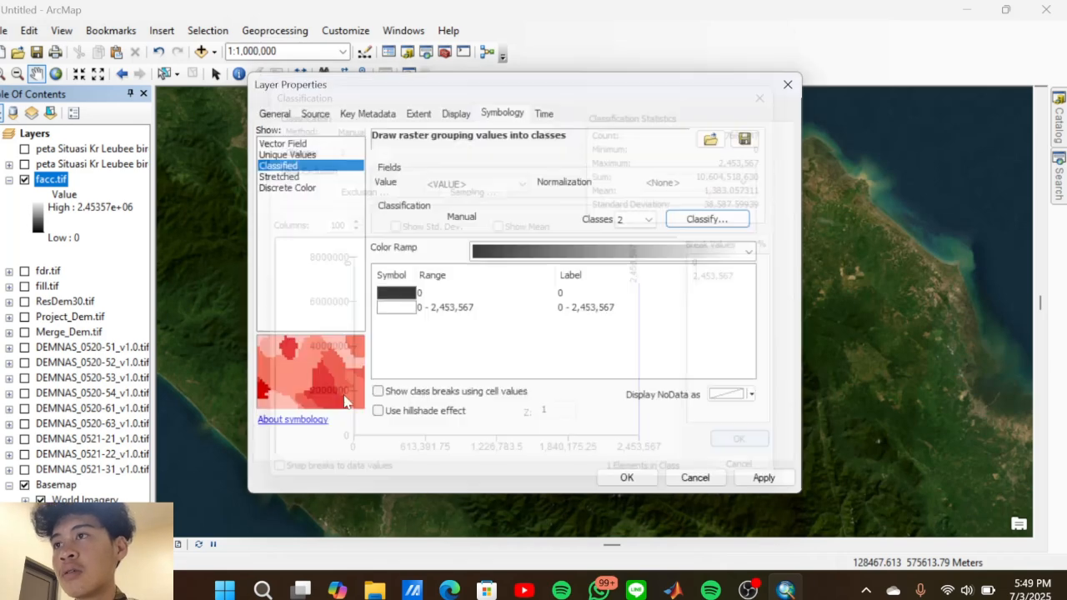
Set the facc.tif class 0 symbol to No Color and the 0 - 2,453,567 class to purple, and apply the symbology
{"action": "left_click", "coordinate": [378, 292]}
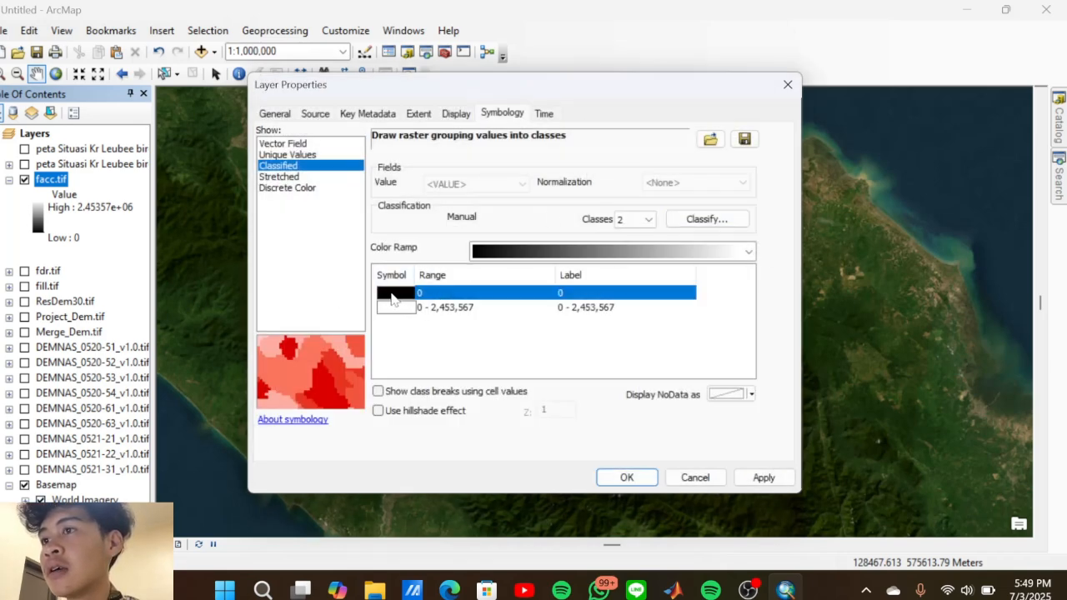
{"action": "right_click", "coordinate": [391, 297]}
{"action": "left_click", "coordinate": [392, 297]}
{"action": "left_click", "coordinate": [392, 297]}
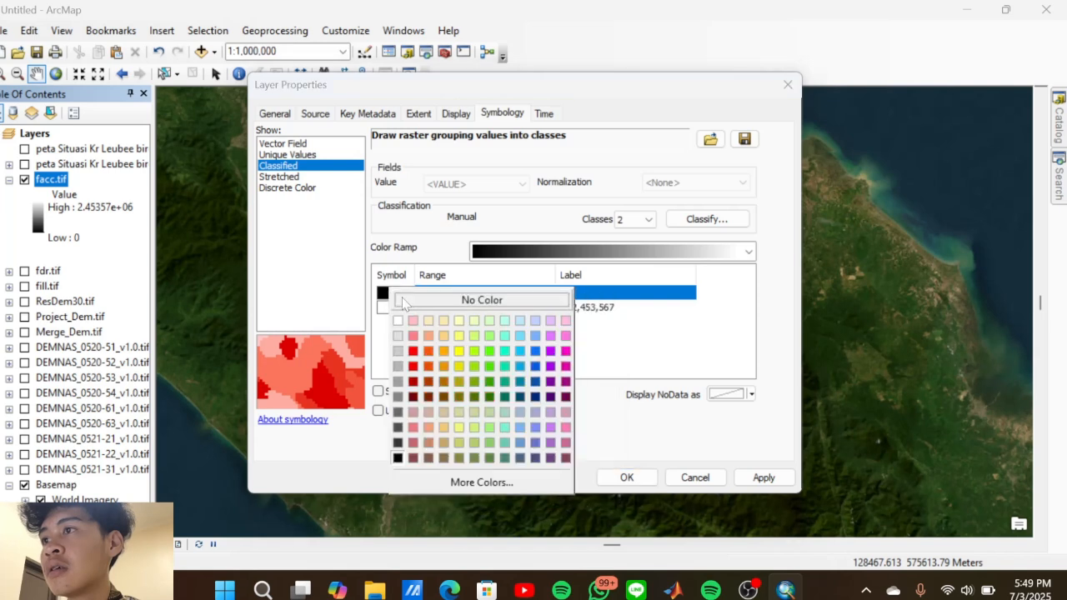
{"action": "left_click", "coordinate": [441, 302]}
{"action": "left_click", "coordinate": [400, 307]}
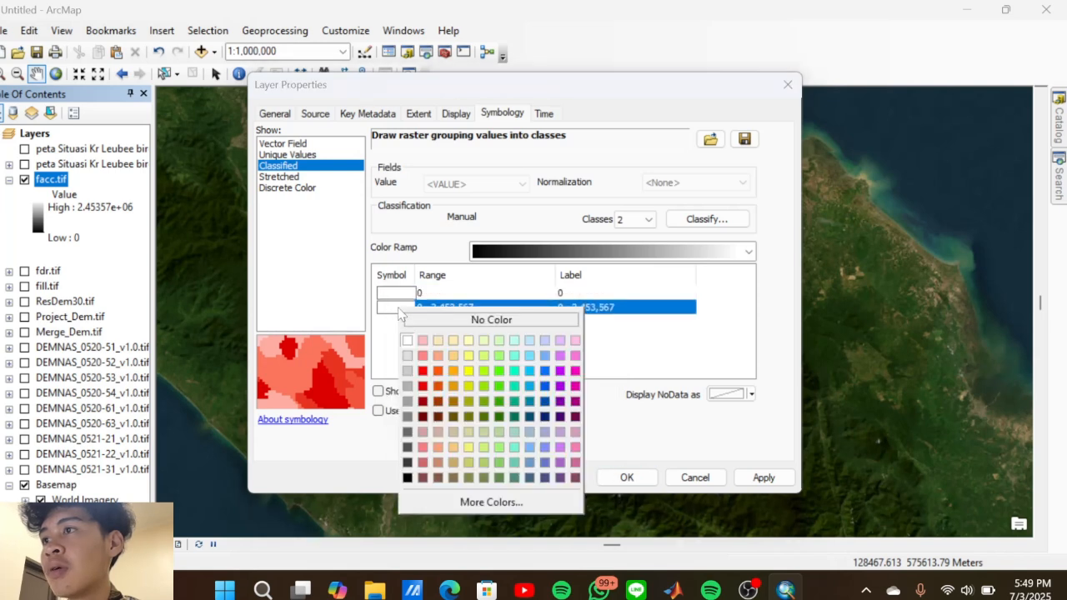
{"action": "left_click", "coordinate": [560, 371]}
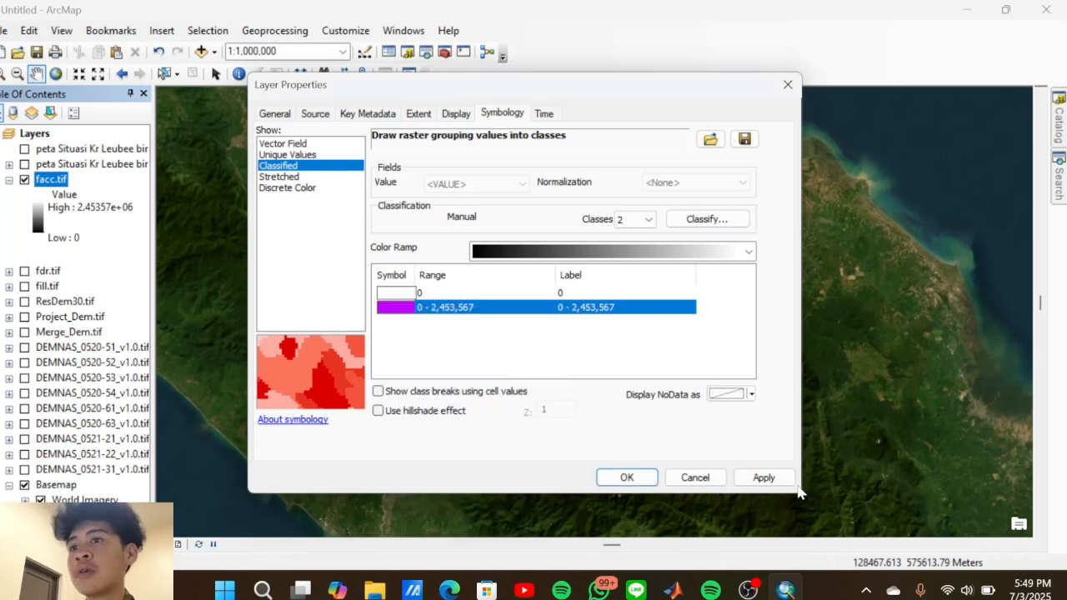
{"action": "left_click", "coordinate": [763, 477]}
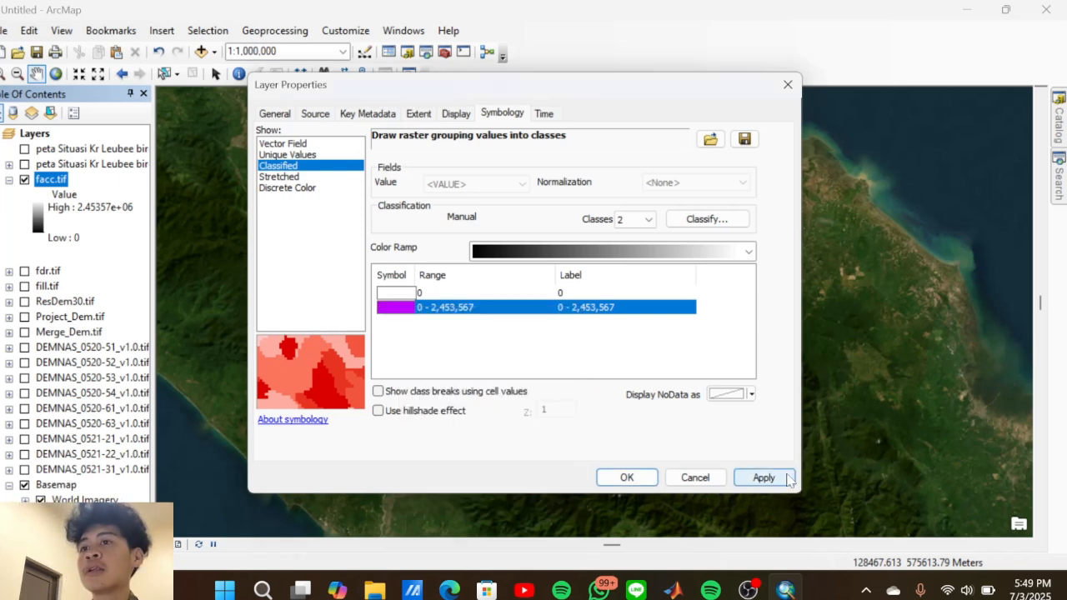
{"action": "left_click", "coordinate": [627, 478]}
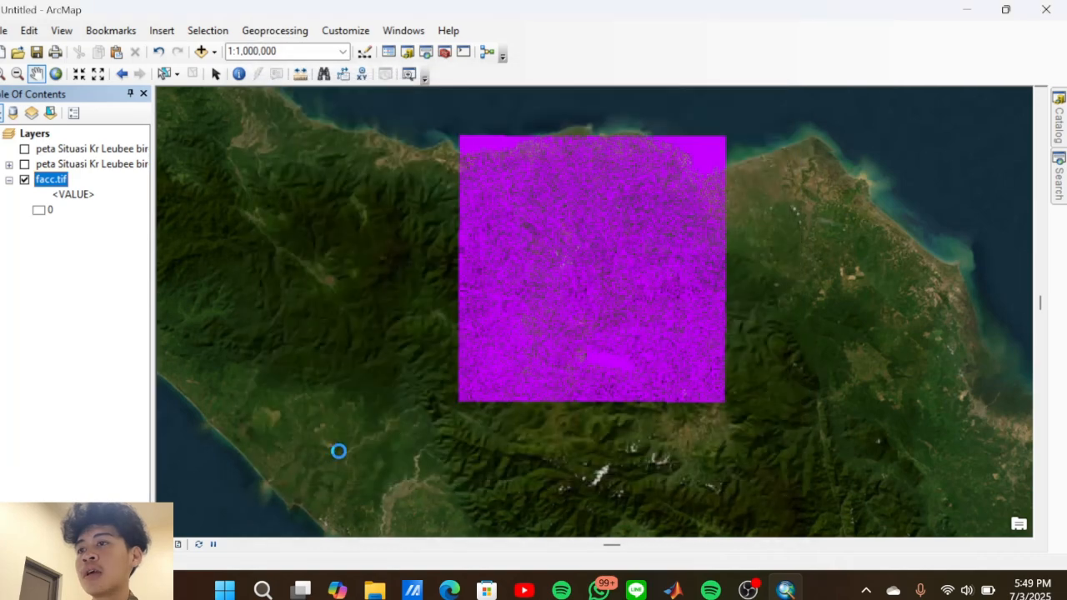
Examine the classified flow accumulation raster over the satellite imagery at several map scales
{"action": "scroll", "coordinate": [607, 325], "scroll_direction": "up", "scroll_amount": 5}
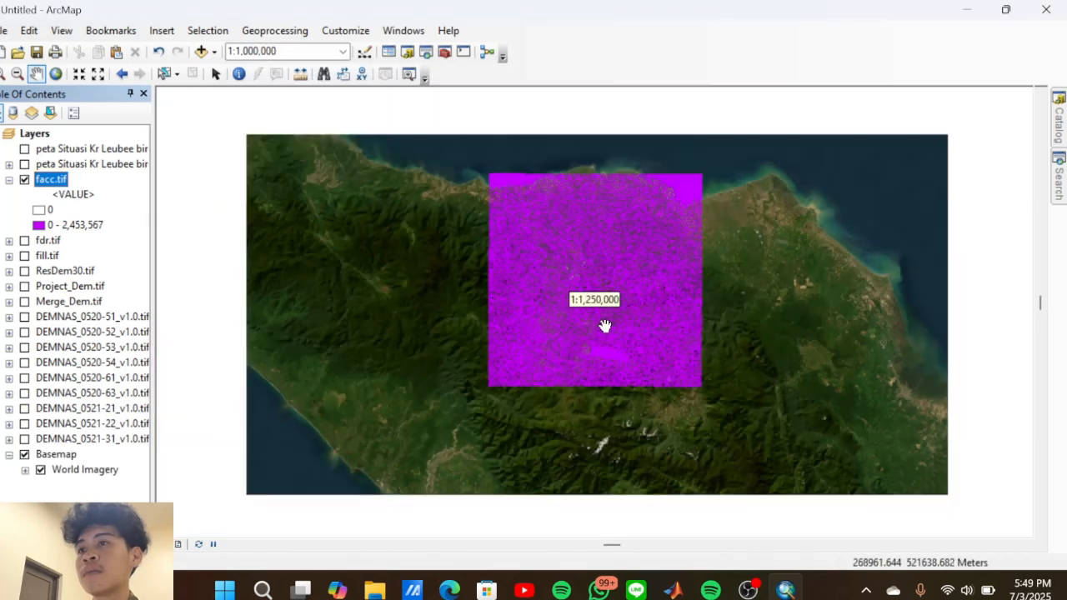
{"action": "scroll", "coordinate": [599, 328], "scroll_direction": "up", "scroll_amount": 3}
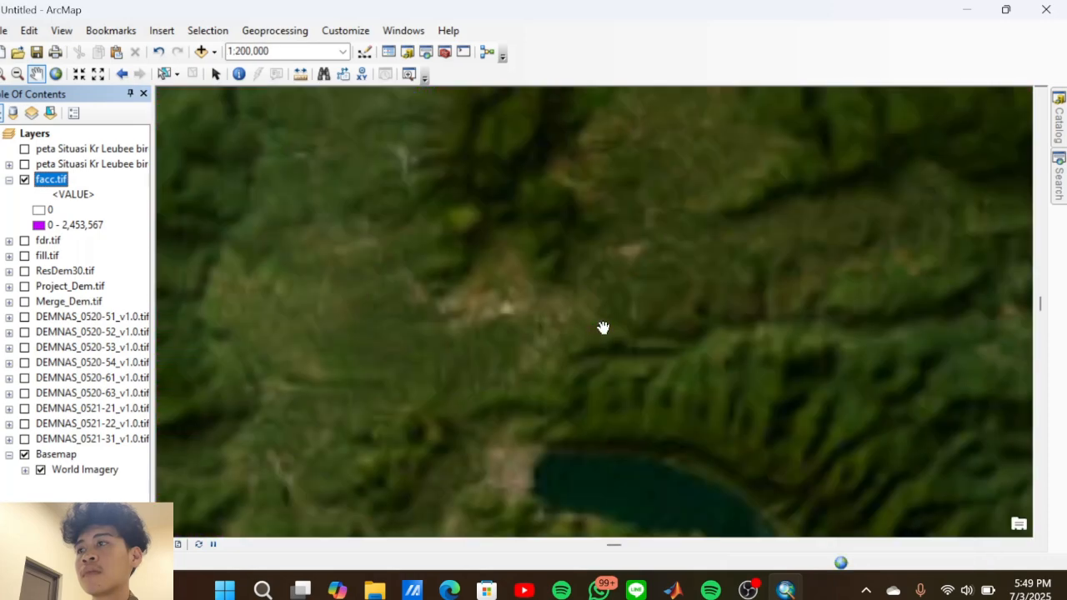
{"action": "scroll", "coordinate": [601, 328], "scroll_direction": "down", "scroll_amount": 1}
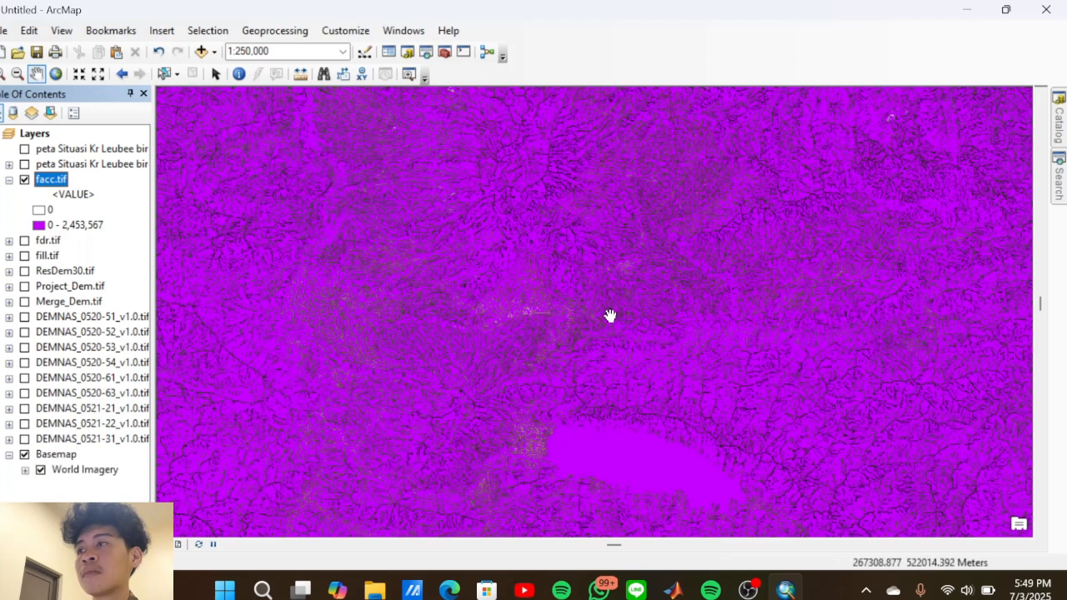
{"action": "scroll", "coordinate": [464, 250], "scroll_direction": "up", "scroll_amount": 1}
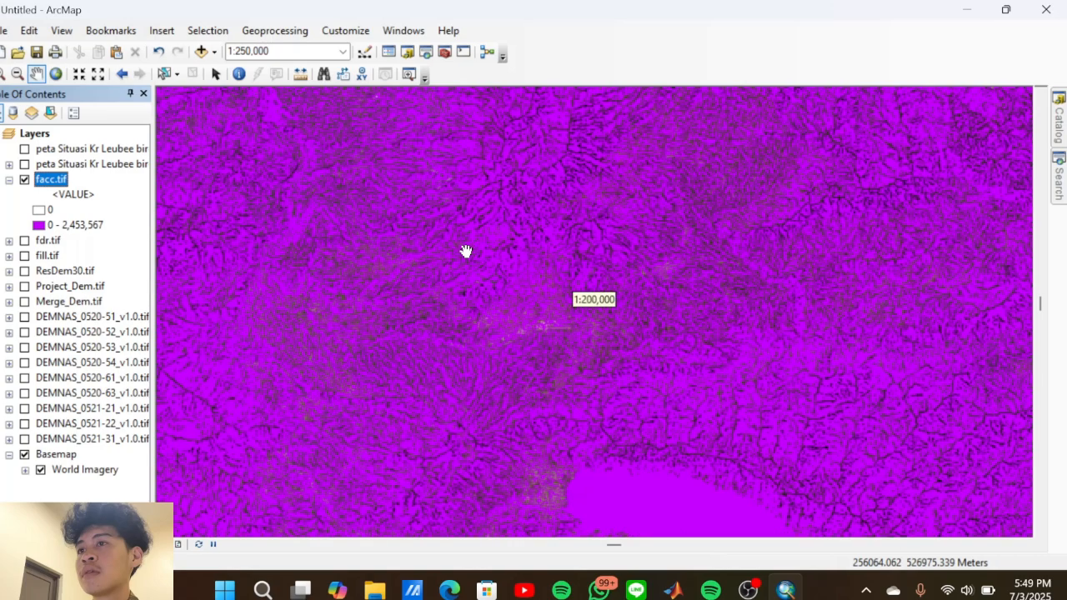
{"action": "scroll", "coordinate": [466, 252], "scroll_direction": "down", "scroll_amount": 3}
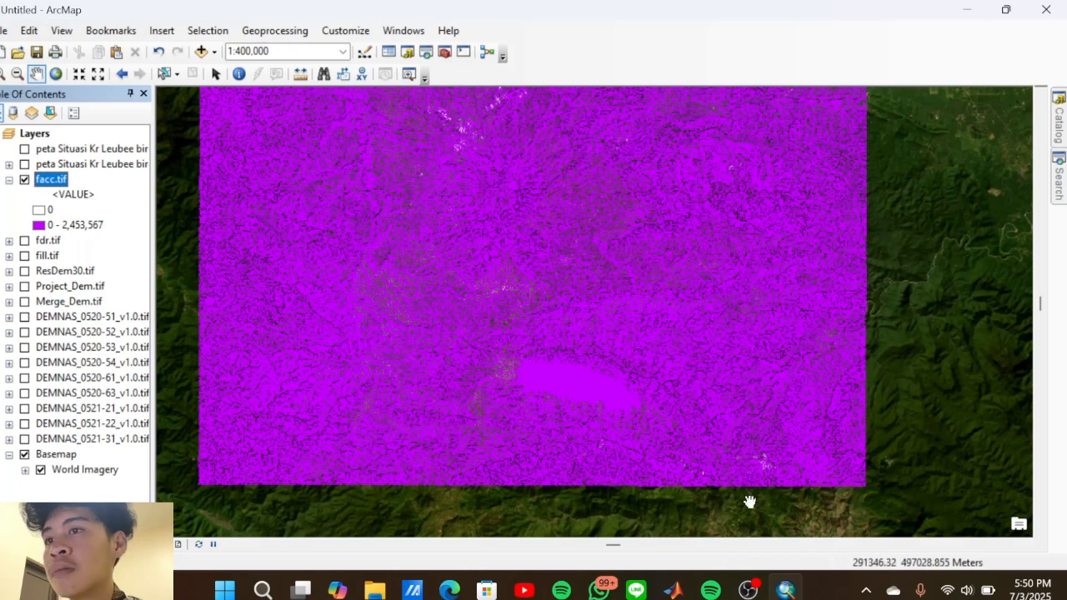
{"action": "mouse_move", "coordinate": [748, 590]}
{"action": "left_click", "coordinate": [781, 525]}
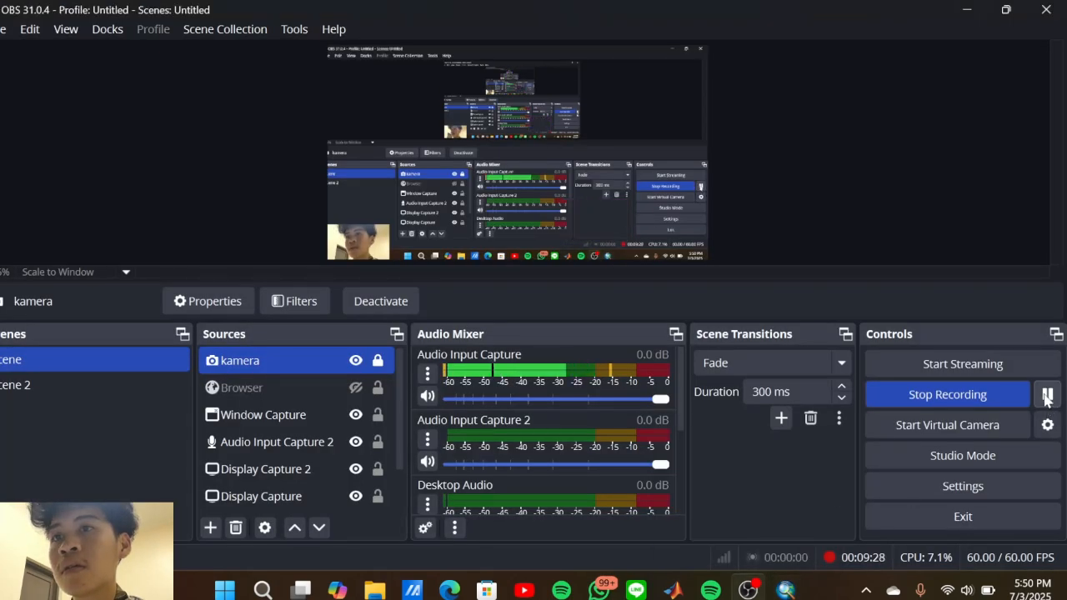
{"action": "mouse_move", "coordinate": [785, 590]}
{"action": "left_click", "coordinate": [761, 527]}
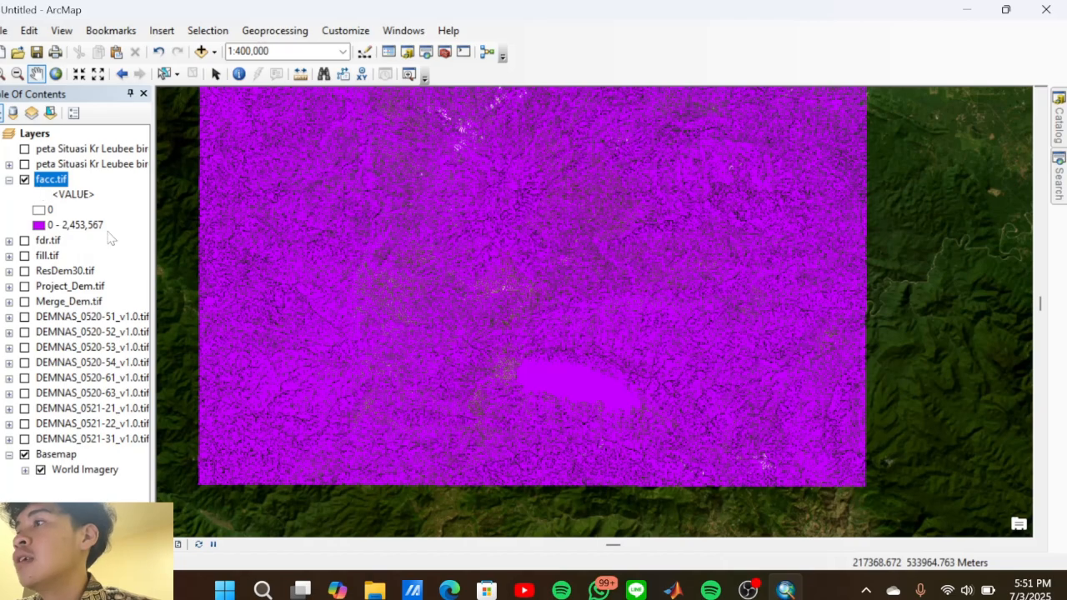
Hide the Basemap layer and inspect the drainage pattern of facc.tif on the plain background
{"action": "left_click", "coordinate": [26, 455]}
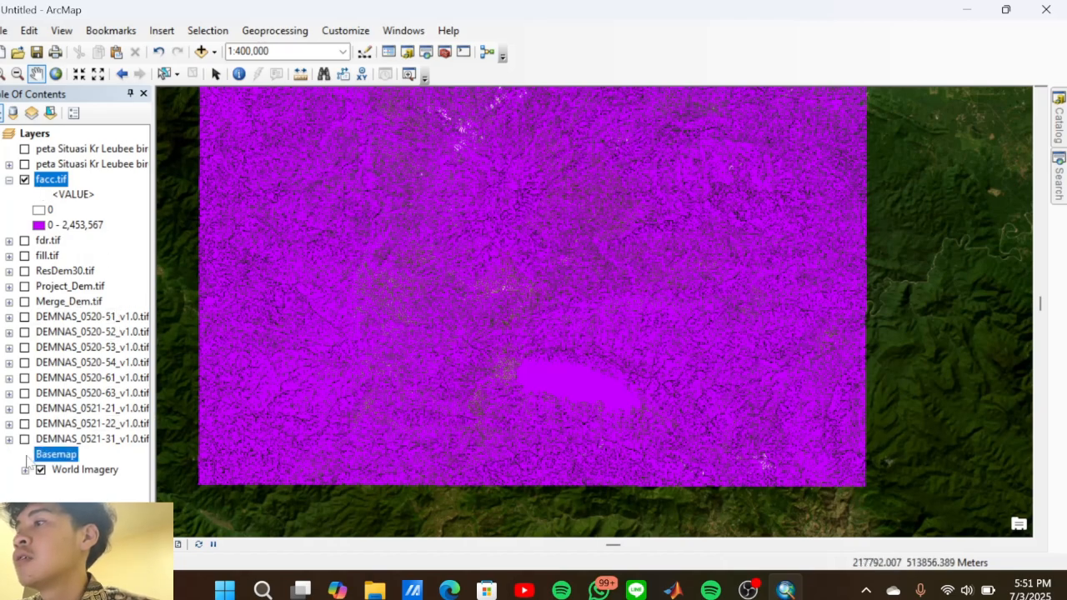
{"action": "scroll", "coordinate": [482, 282], "scroll_direction": "down", "scroll_amount": 2}
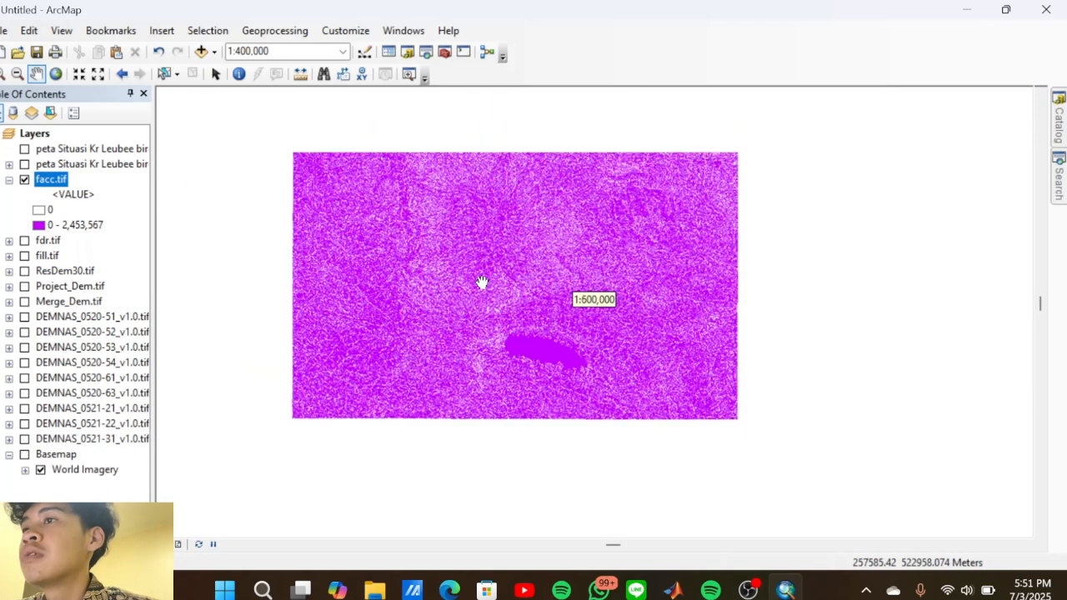
{"action": "scroll", "coordinate": [482, 282], "scroll_direction": "up", "scroll_amount": 4}
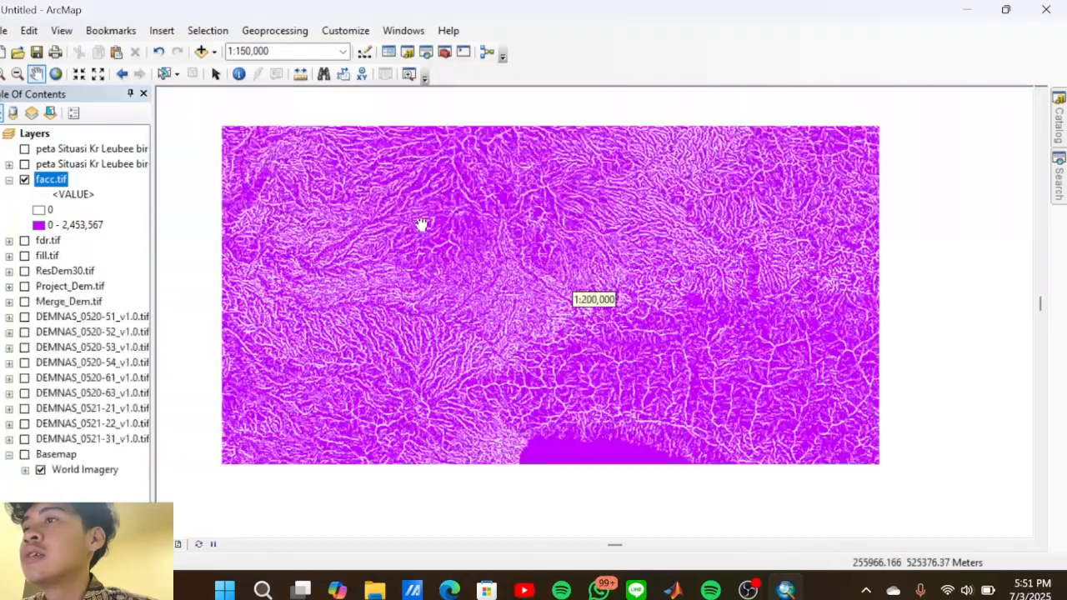
{"action": "scroll", "coordinate": [381, 187], "scroll_direction": "up", "scroll_amount": 2}
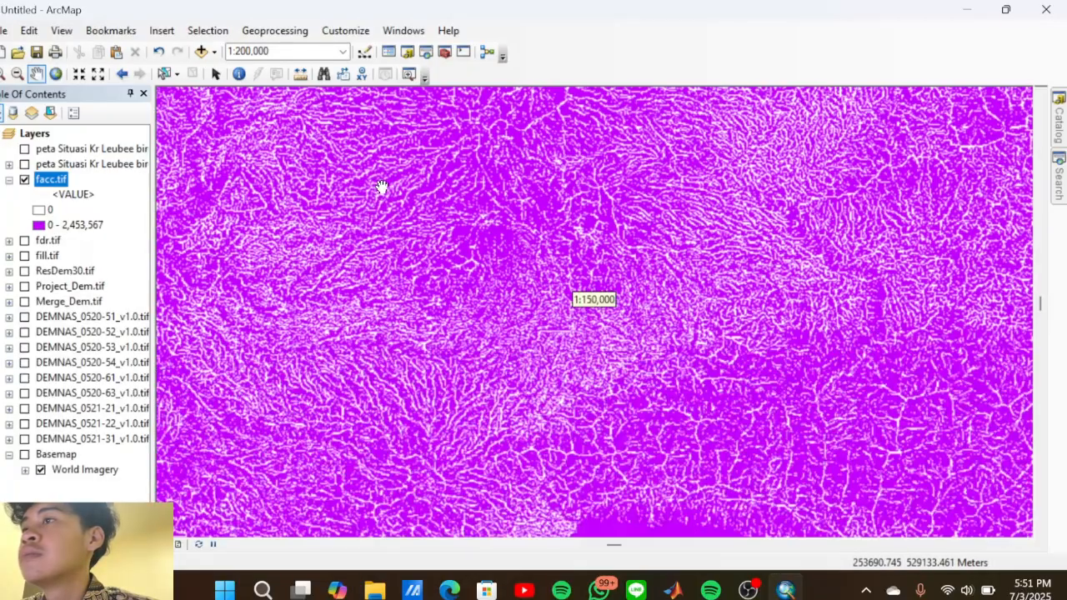
{"action": "scroll", "coordinate": [399, 182], "scroll_direction": "down", "scroll_amount": 2}
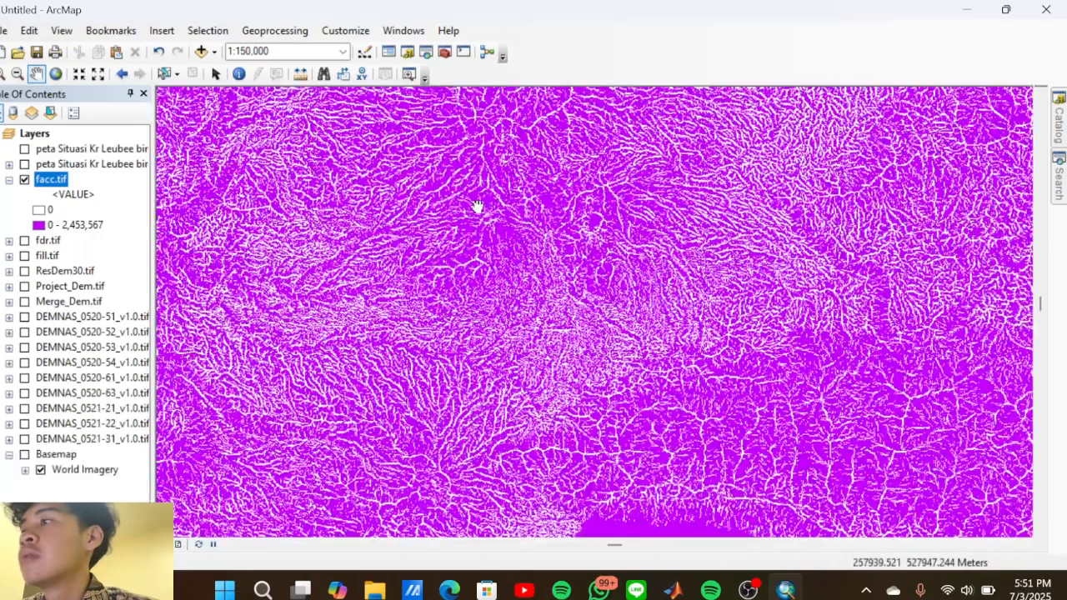
{"action": "scroll", "coordinate": [479, 206], "scroll_direction": "down", "scroll_amount": 1}
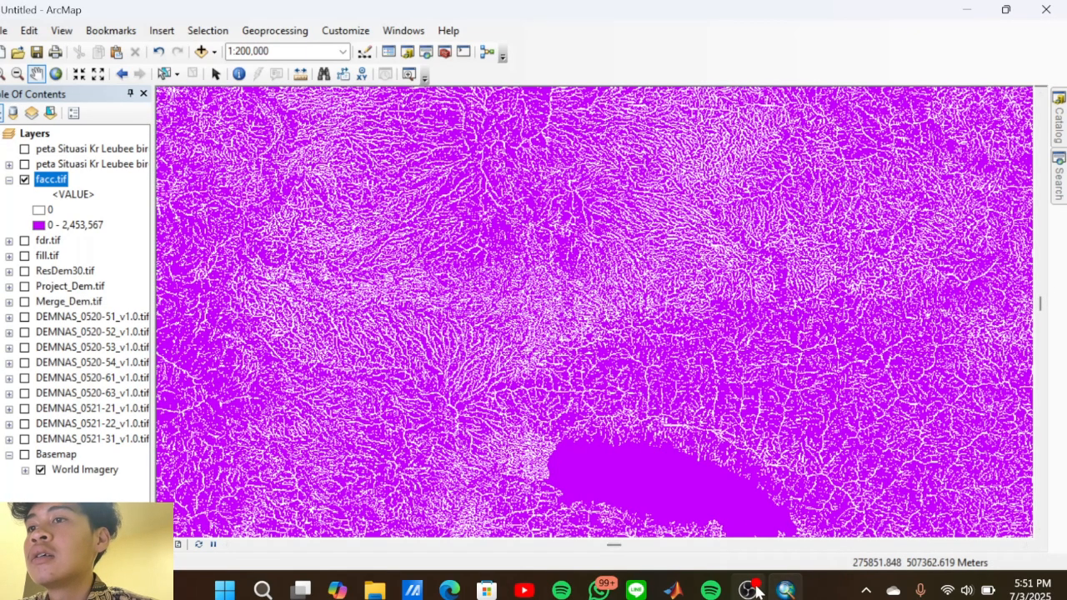
{"action": "mouse_move", "coordinate": [786, 588]}
{"action": "left_click", "coordinate": [789, 508]}
{"action": "left_click", "coordinate": [1048, 393]}
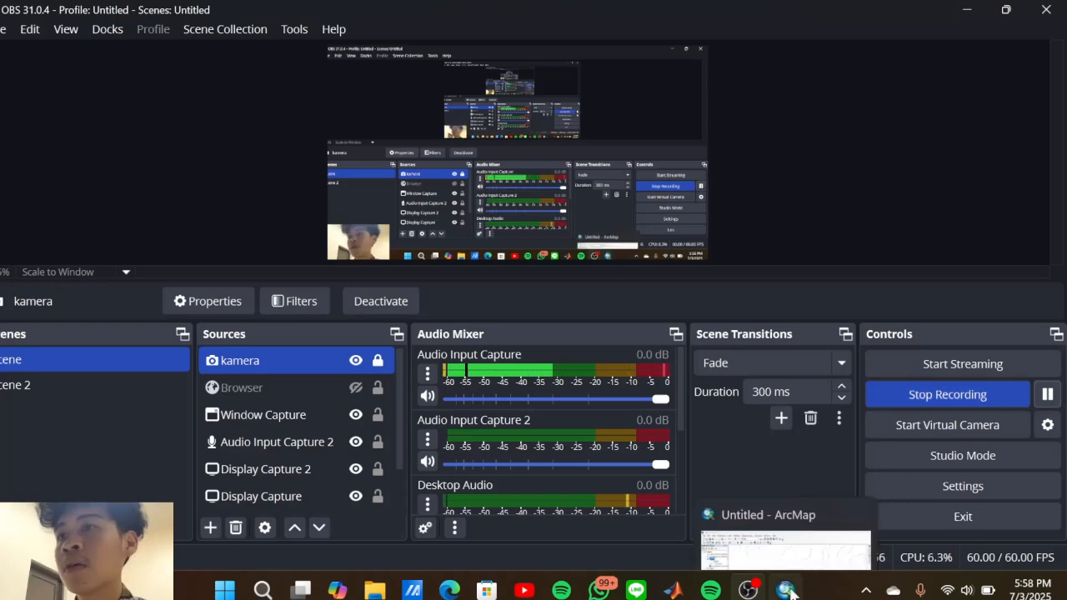
{"action": "left_click", "coordinate": [787, 532]}
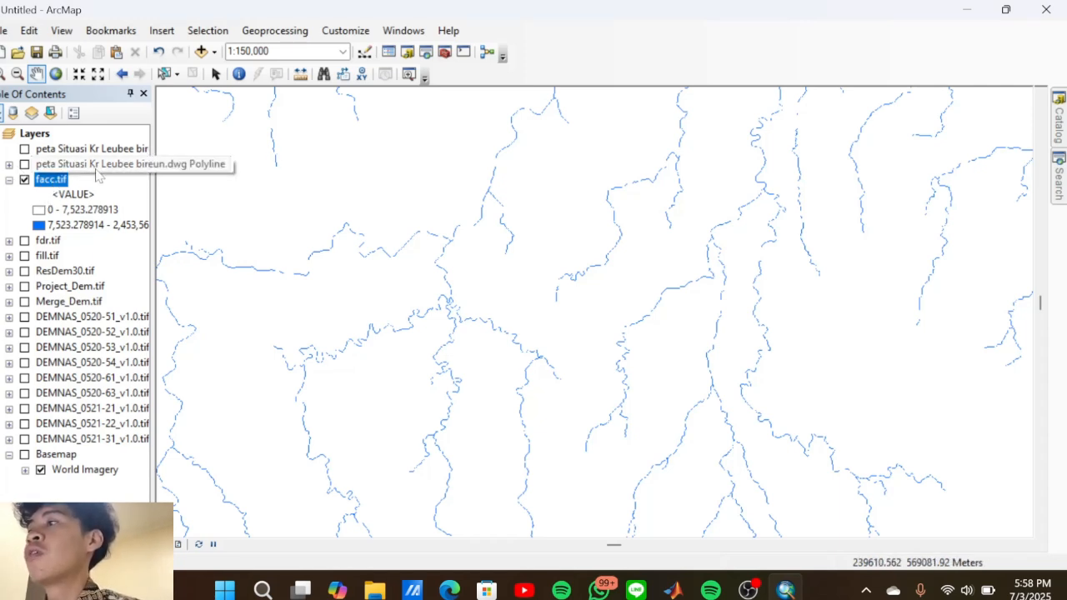
Show the peta Situasi Kr Leubee bireun.dwg Polyline layer and compare its river alignment with the facc.tif stream network
{"action": "scroll", "coordinate": [451, 188], "scroll_direction": "up", "scroll_amount": 1}
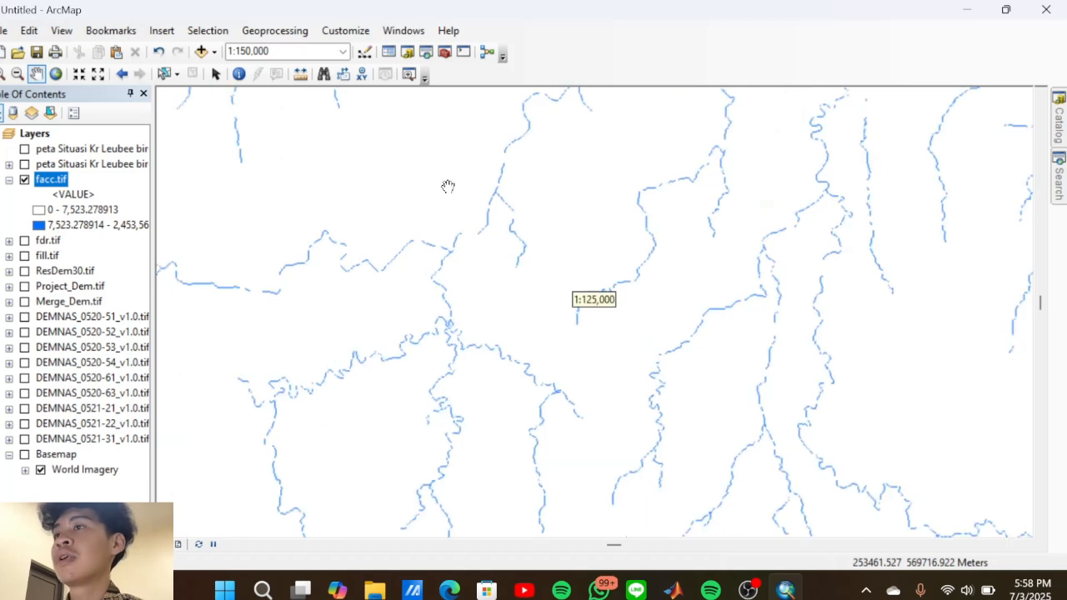
{"action": "scroll", "coordinate": [447, 185], "scroll_direction": "down", "scroll_amount": 4}
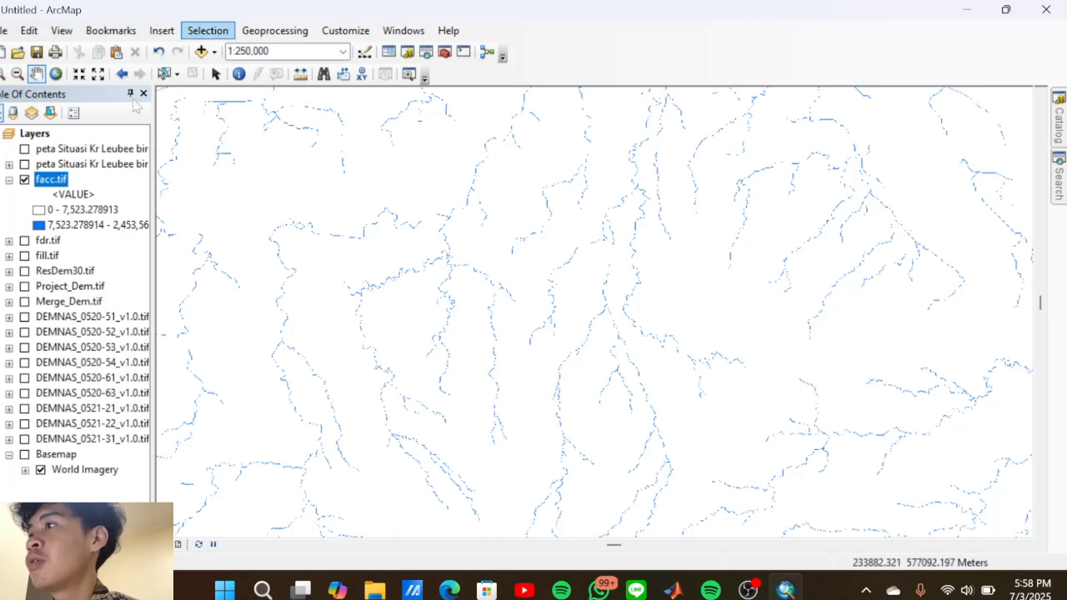
{"action": "left_click", "coordinate": [24, 164]}
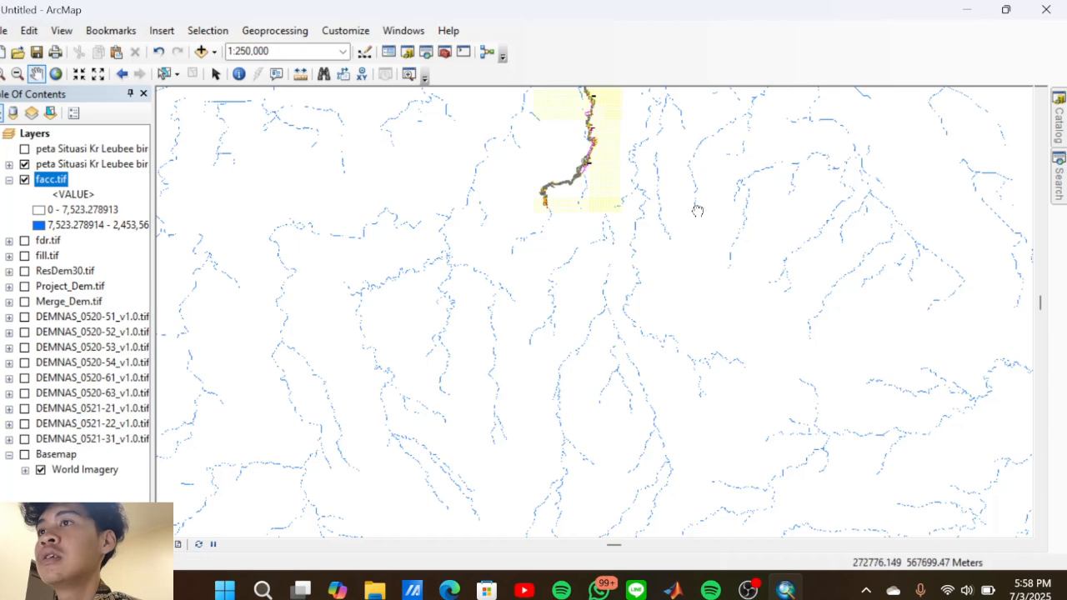
{"action": "left_click_drag", "start_coordinate": [698, 211], "coordinate": [670, 288]}
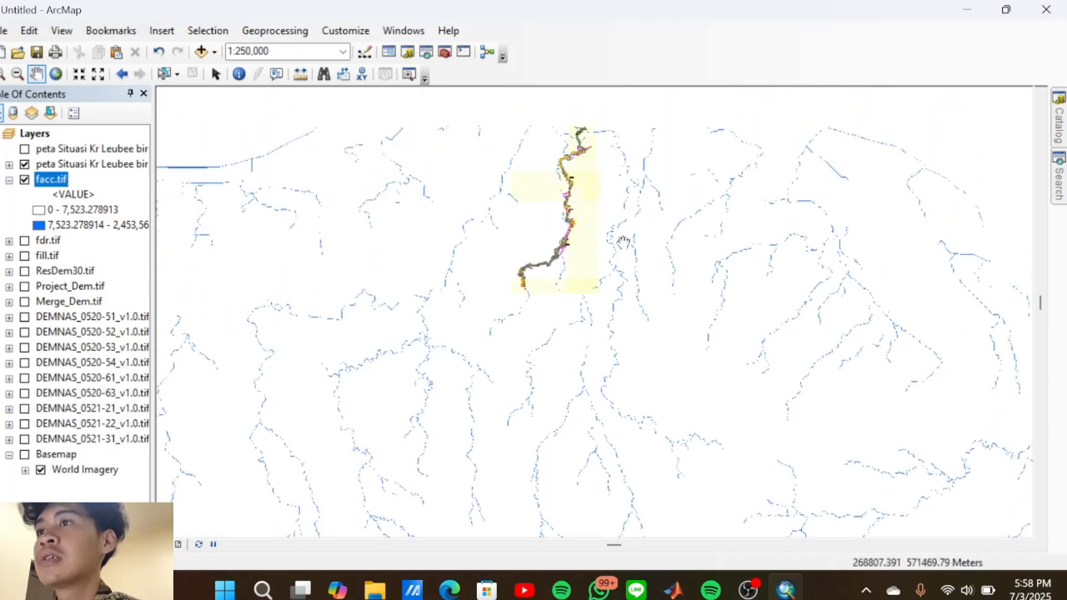
{"action": "scroll", "coordinate": [592, 178], "scroll_direction": "up", "scroll_amount": 3}
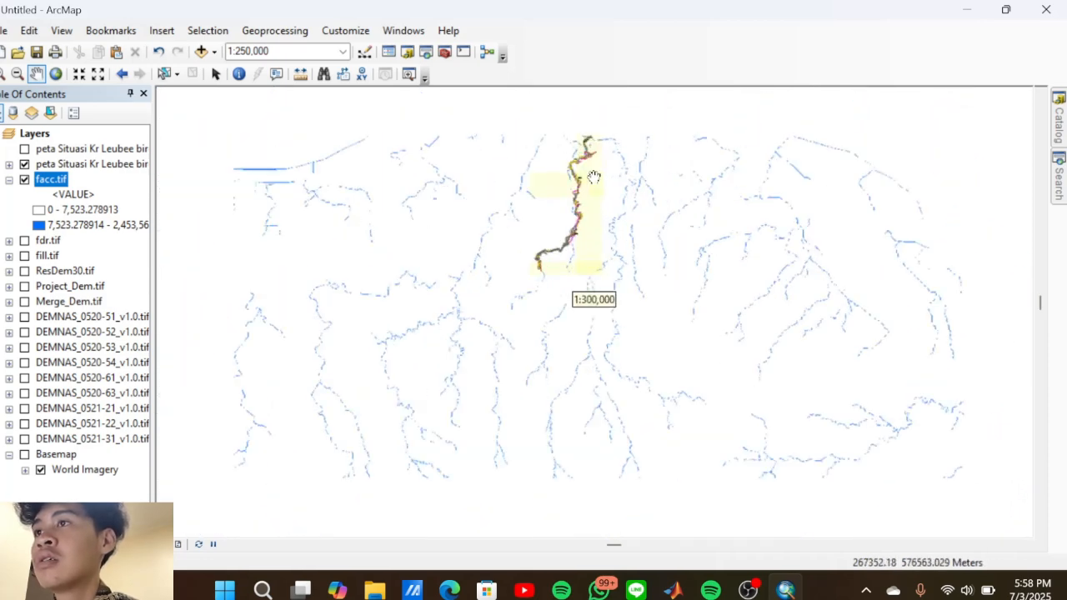
{"action": "left_click_drag", "start_coordinate": [585, 177], "coordinate": [558, 222]}
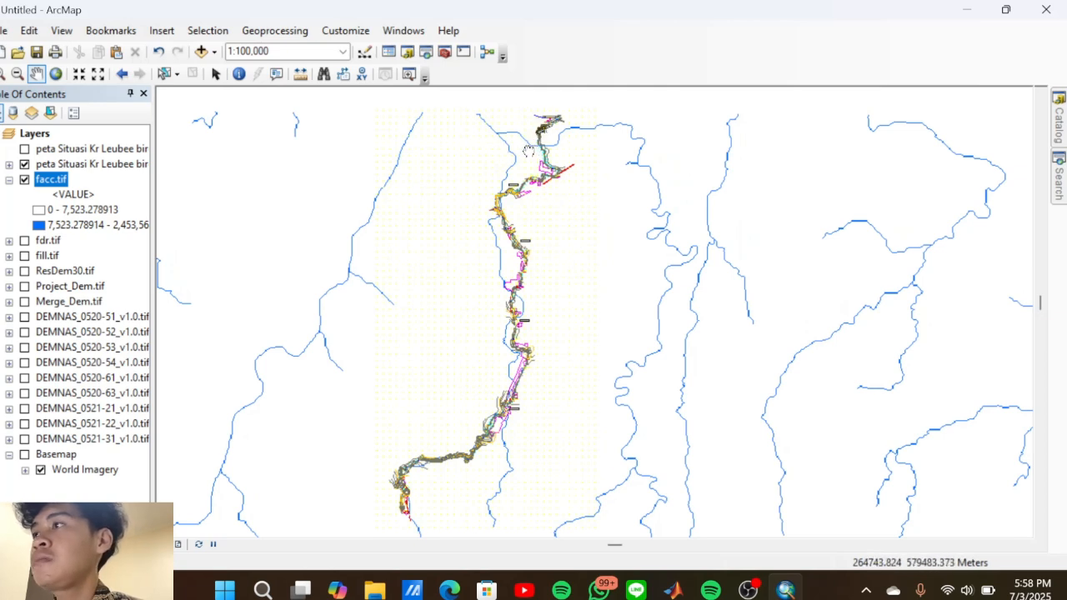
{"action": "left_click_drag", "start_coordinate": [529, 151], "coordinate": [531, 161]}
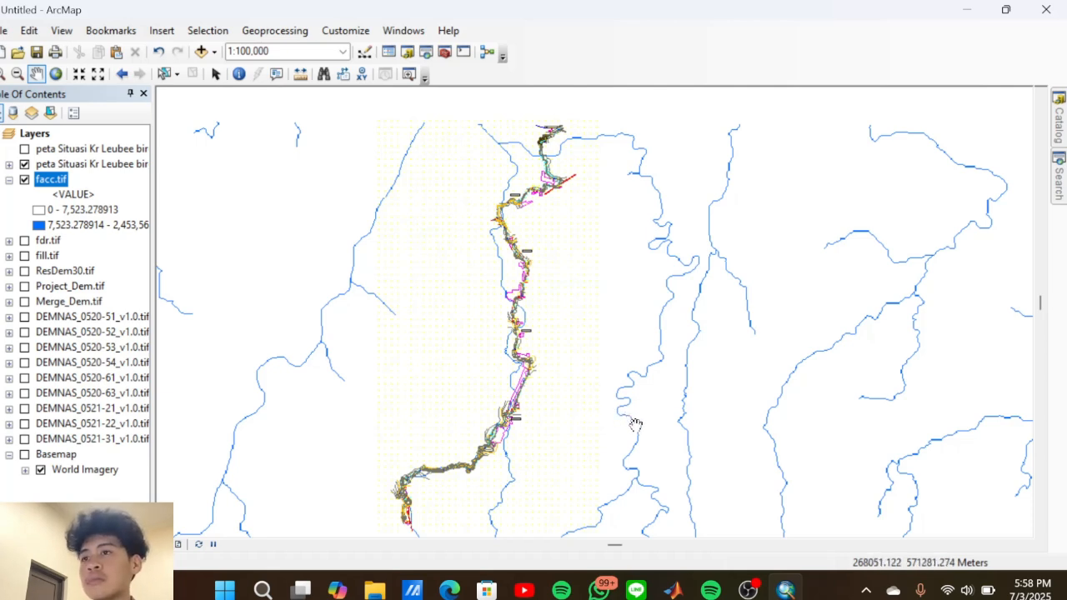
{"action": "mouse_move", "coordinate": [745, 586]}
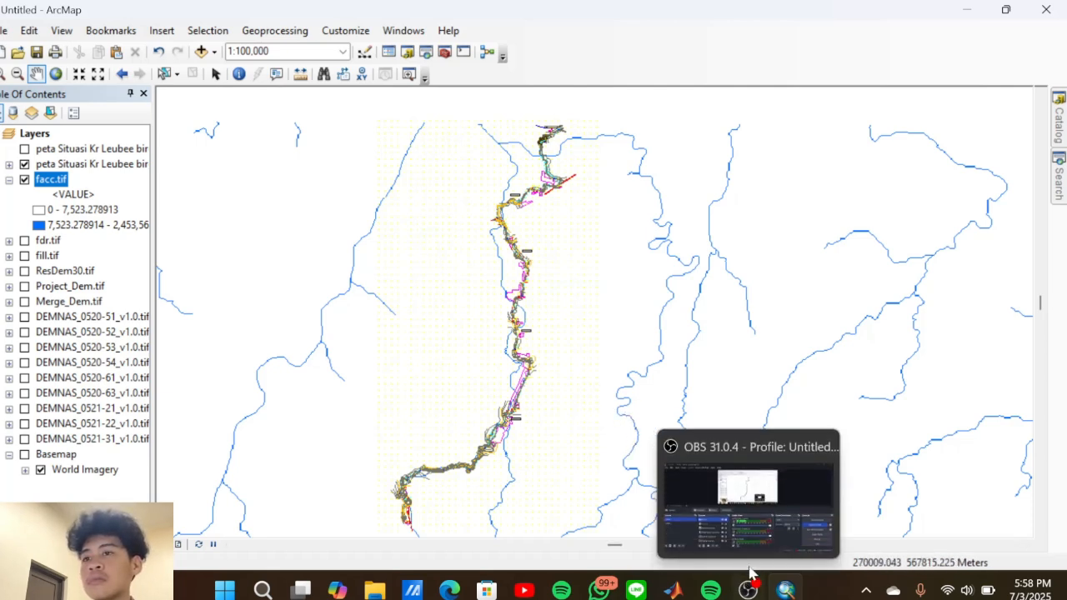
{"action": "left_click", "coordinate": [758, 550]}
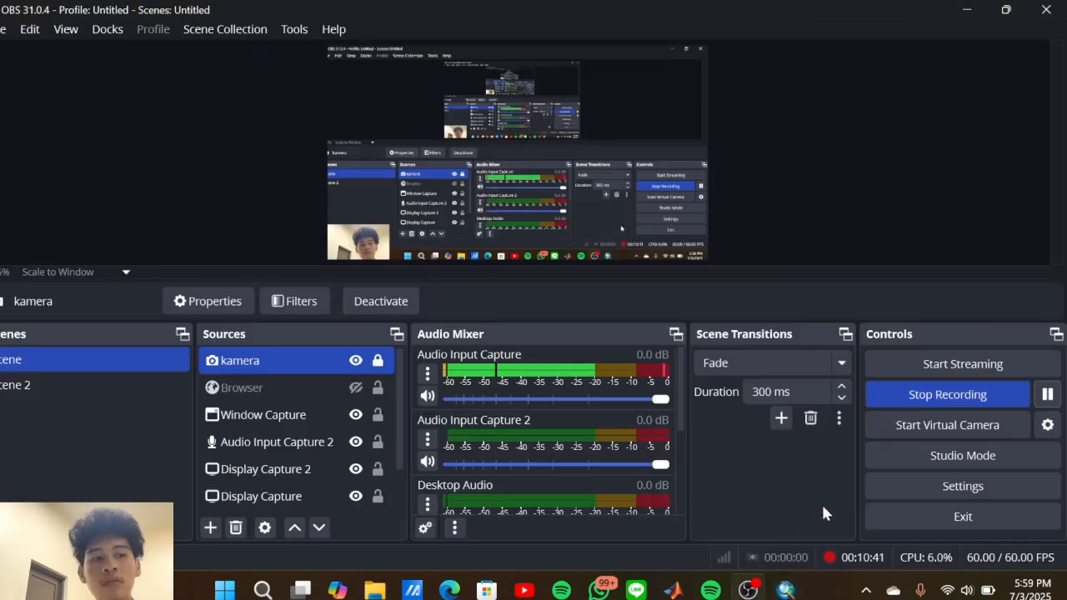
{"action": "left_click", "coordinate": [1048, 395]}
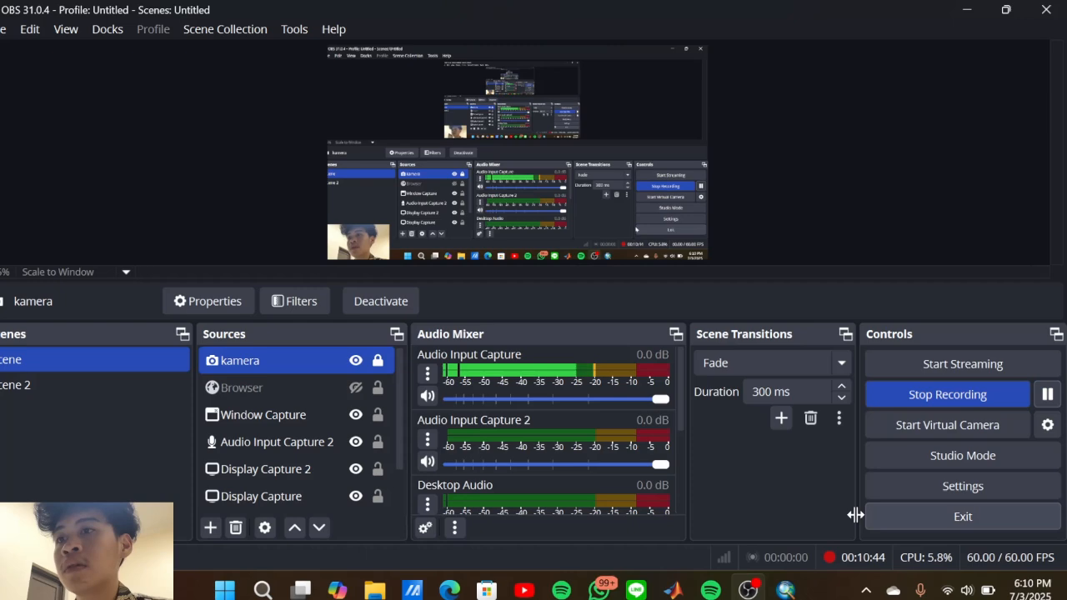
{"action": "left_click", "coordinate": [785, 590]}
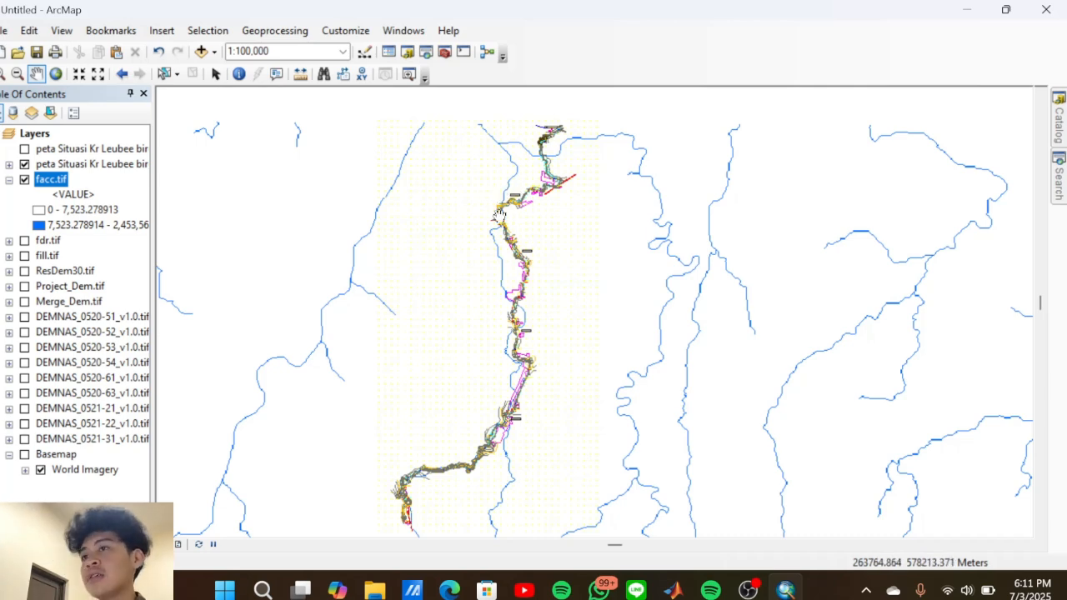
Examine how the facc.tif stream cells deviate from the surveyed river alignment along the bends, at scales from 1:4,000 to 1:20,000
{"action": "scroll", "coordinate": [510, 232], "scroll_direction": "up", "scroll_amount": 1}
{"action": "scroll", "coordinate": [503, 281], "scroll_direction": "down", "scroll_amount": 10}
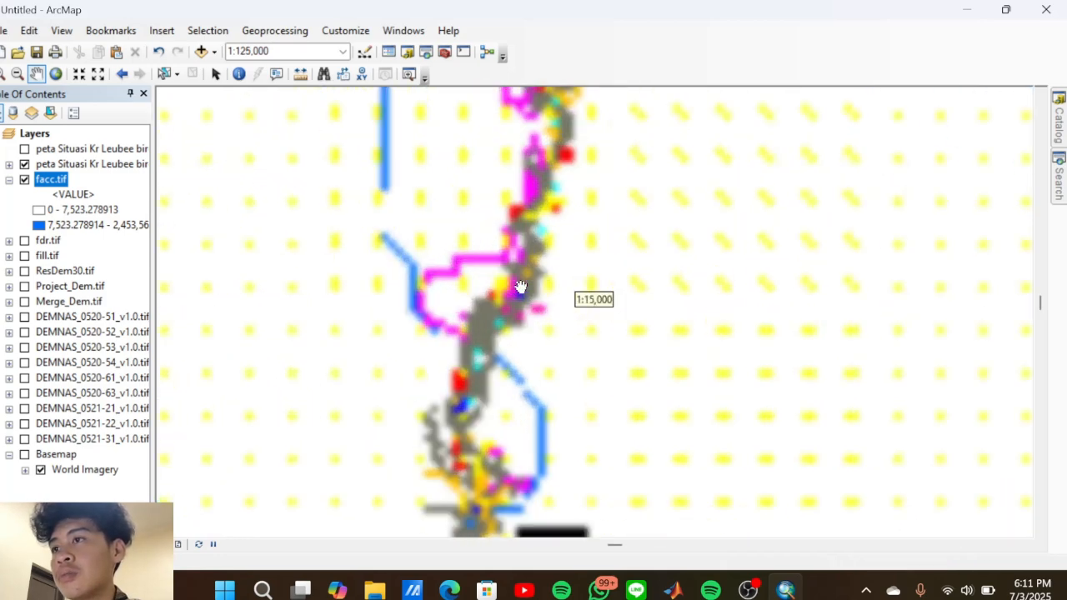
{"action": "scroll", "coordinate": [517, 286], "scroll_direction": "down", "scroll_amount": 6}
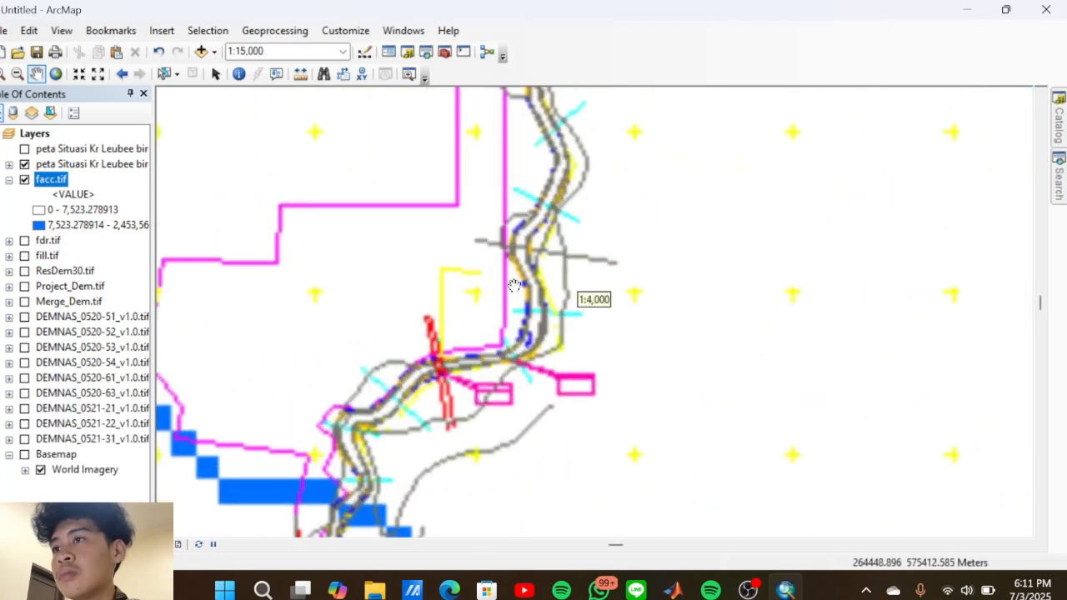
{"action": "scroll", "coordinate": [506, 283], "scroll_direction": "up", "scroll_amount": 1}
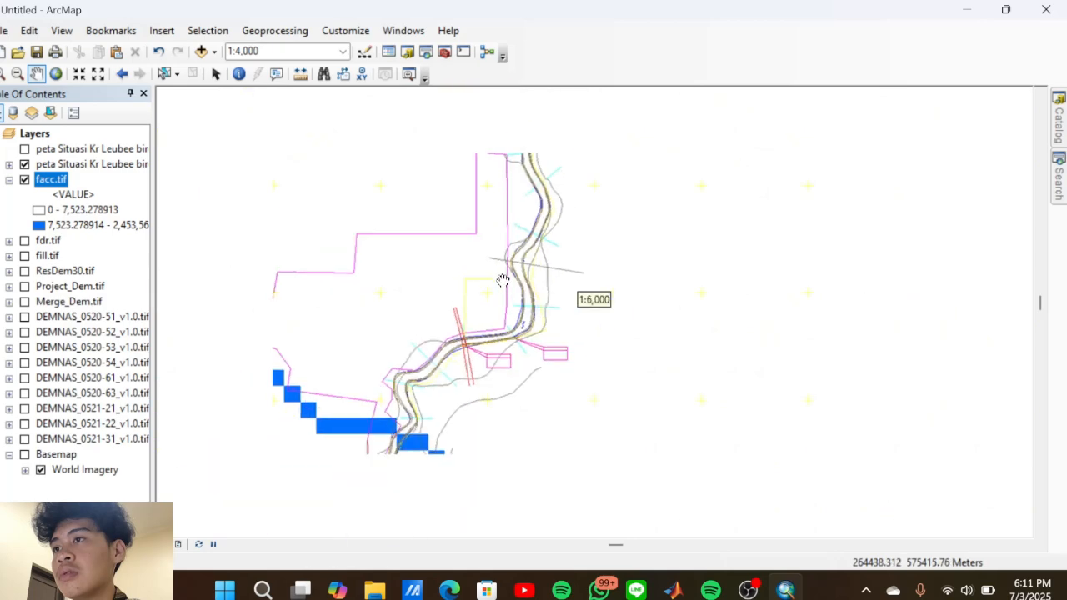
{"action": "left_click_drag", "start_coordinate": [499, 273], "coordinate": [500, 296]}
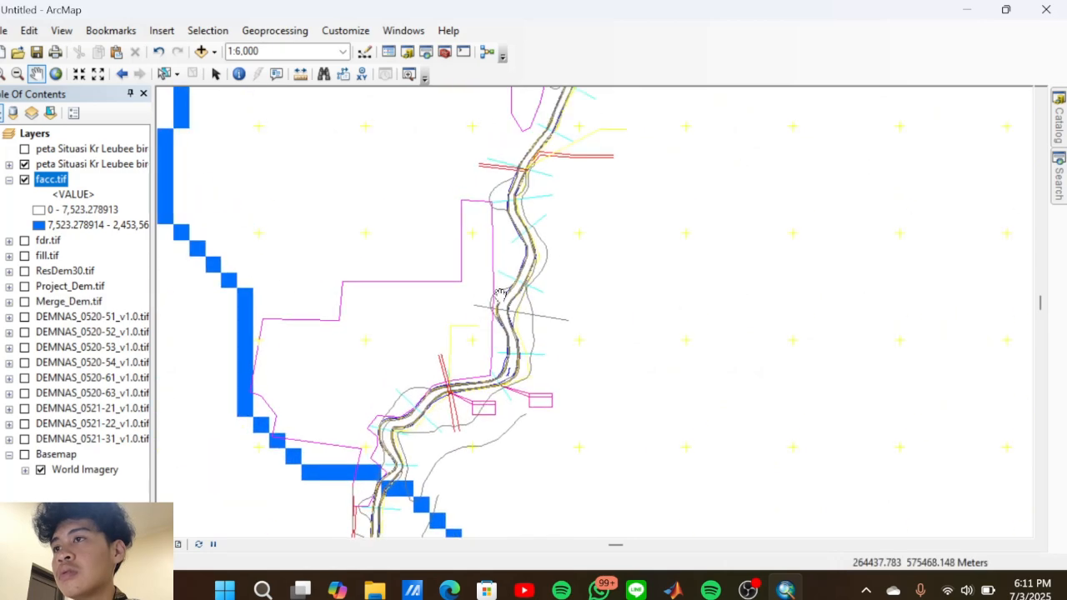
{"action": "scroll", "coordinate": [500, 287], "scroll_direction": "down", "scroll_amount": 2}
{"action": "scroll", "coordinate": [510, 275], "scroll_direction": "up", "scroll_amount": 4}
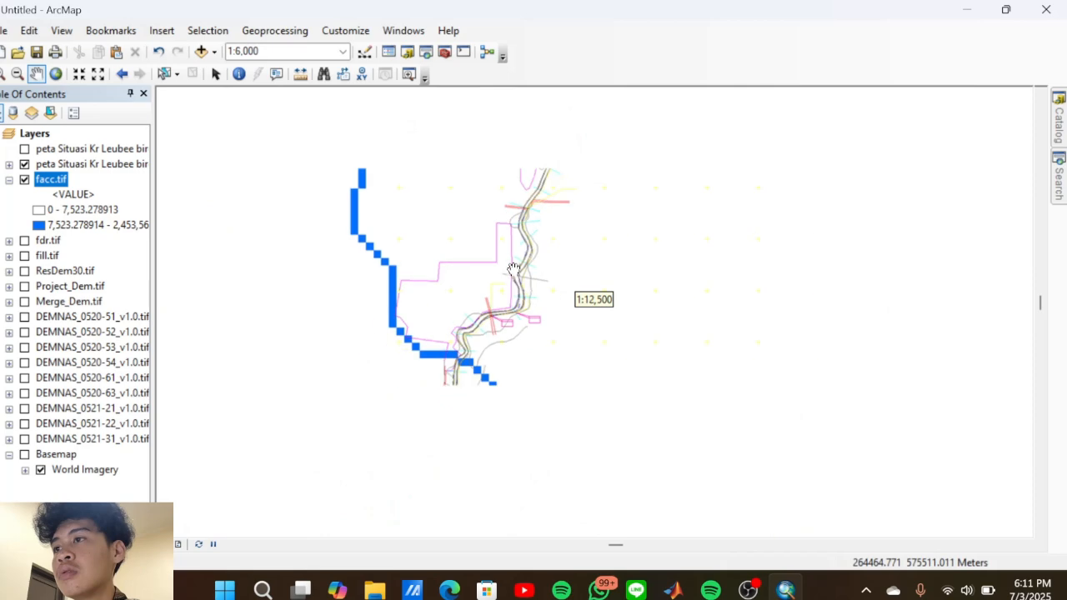
{"action": "left_click_drag", "start_coordinate": [520, 257], "coordinate": [560, 203]}
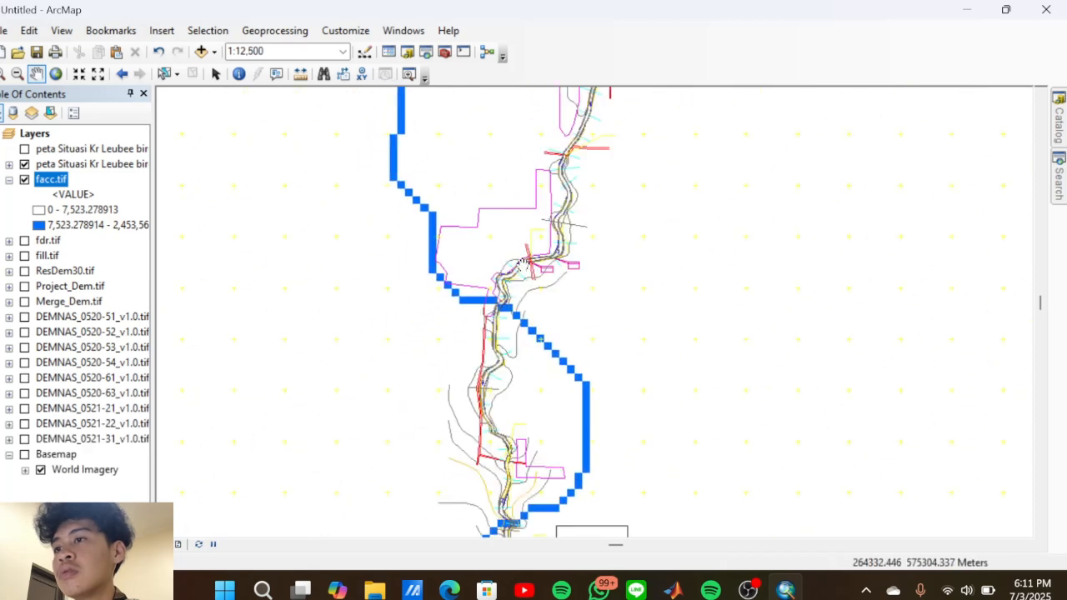
{"action": "scroll", "coordinate": [522, 271], "scroll_direction": "down", "scroll_amount": 2}
{"action": "scroll", "coordinate": [518, 283], "scroll_direction": "up", "scroll_amount": 3}
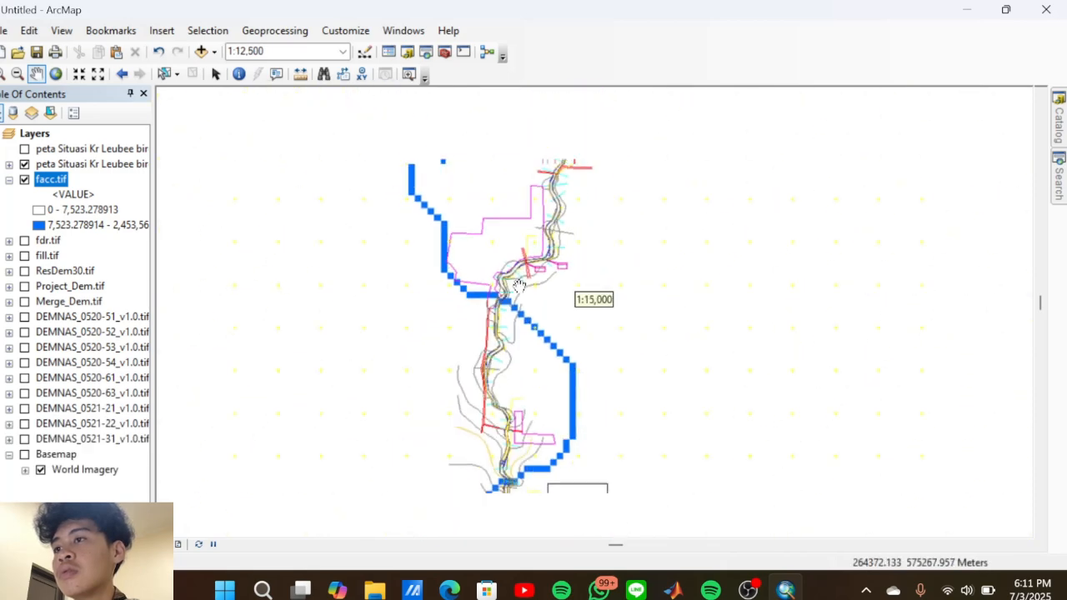
{"action": "scroll", "coordinate": [518, 286], "scroll_direction": "up", "scroll_amount": 1}
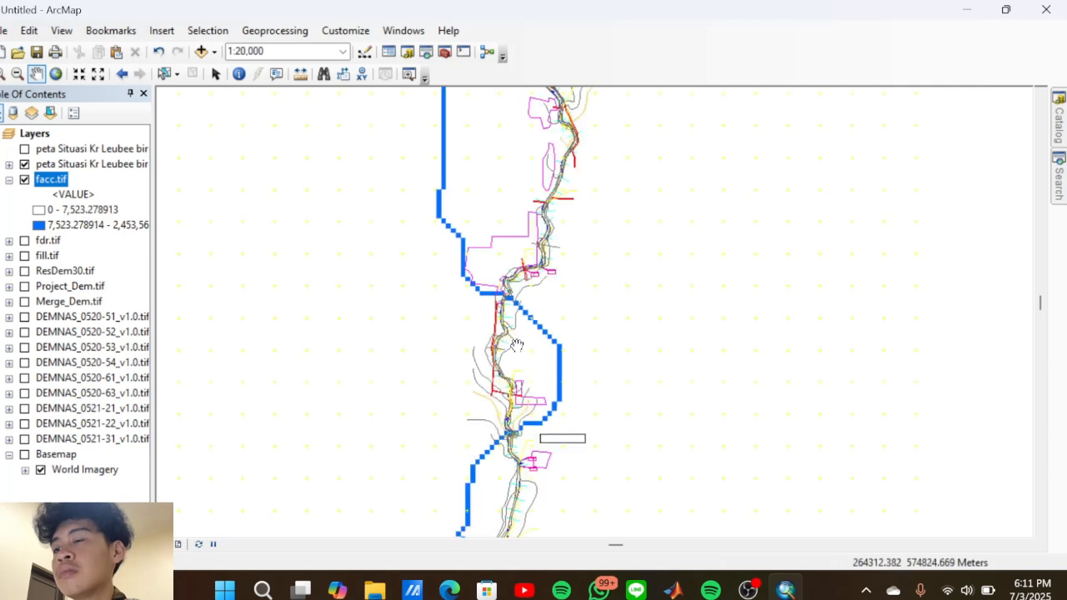
{"action": "left_click_drag", "start_coordinate": [516, 345], "coordinate": [536, 322]}
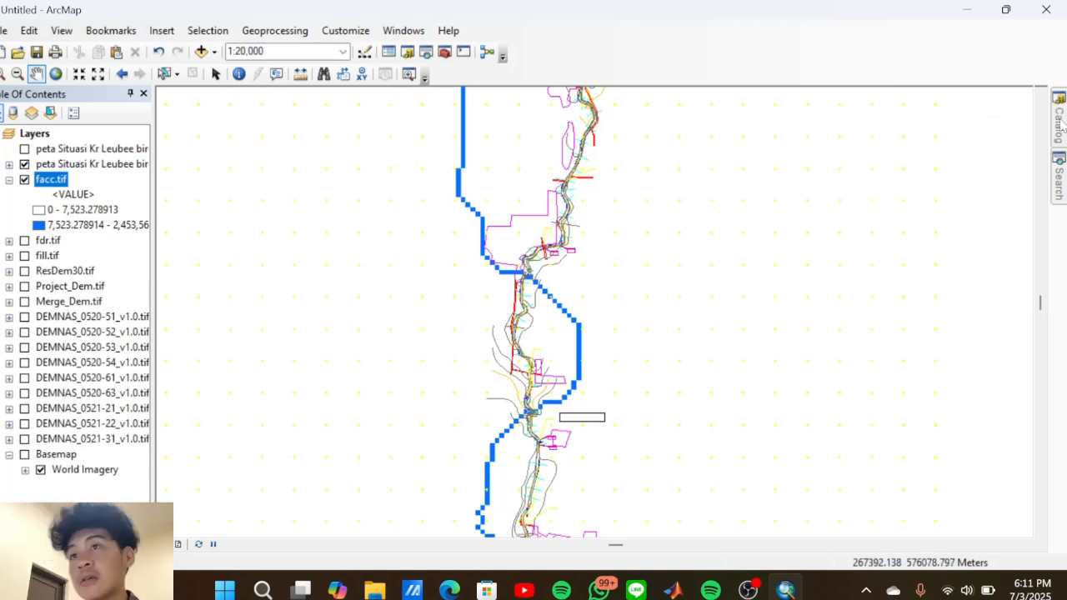
Browse the Catalog to the GIS folder inside UAS APTEK > DEMNAS BIREUN
{"action": "left_click", "coordinate": [1059, 121]}
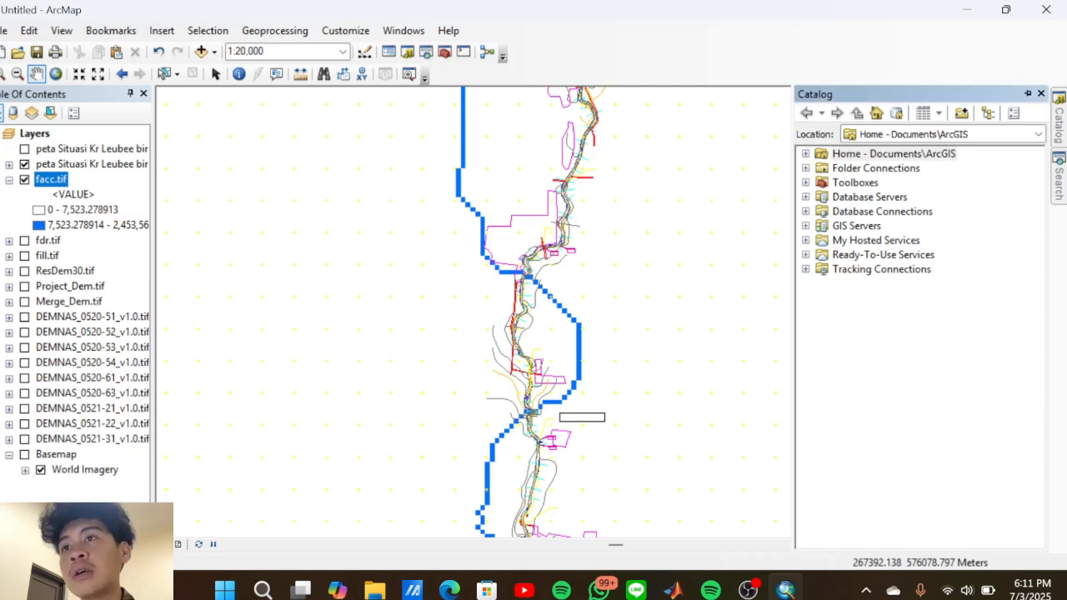
{"action": "left_click", "coordinate": [908, 159]}
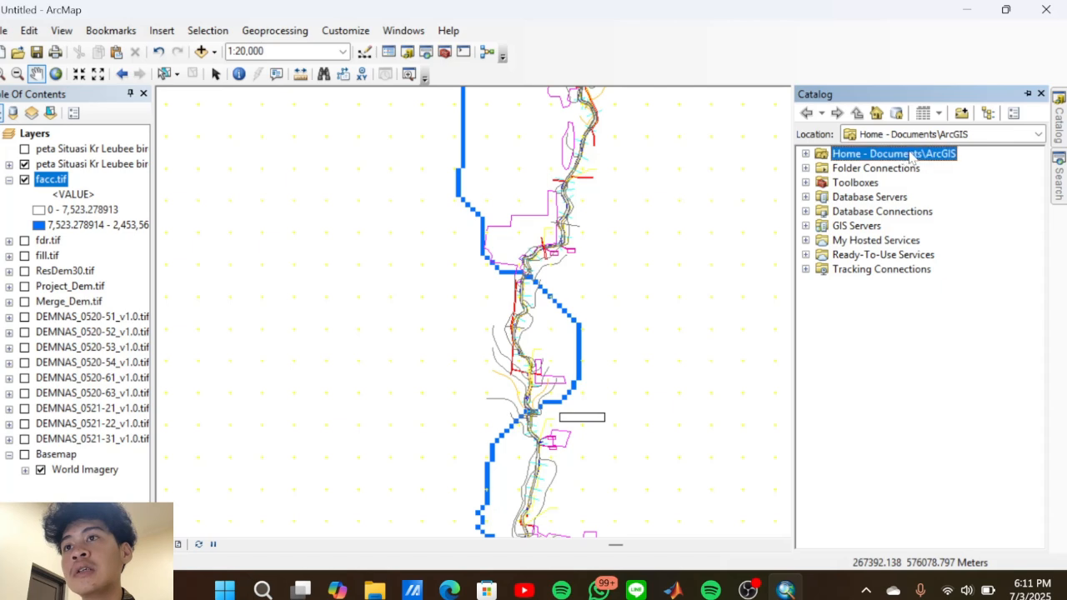
{"action": "left_click", "coordinate": [806, 155]}
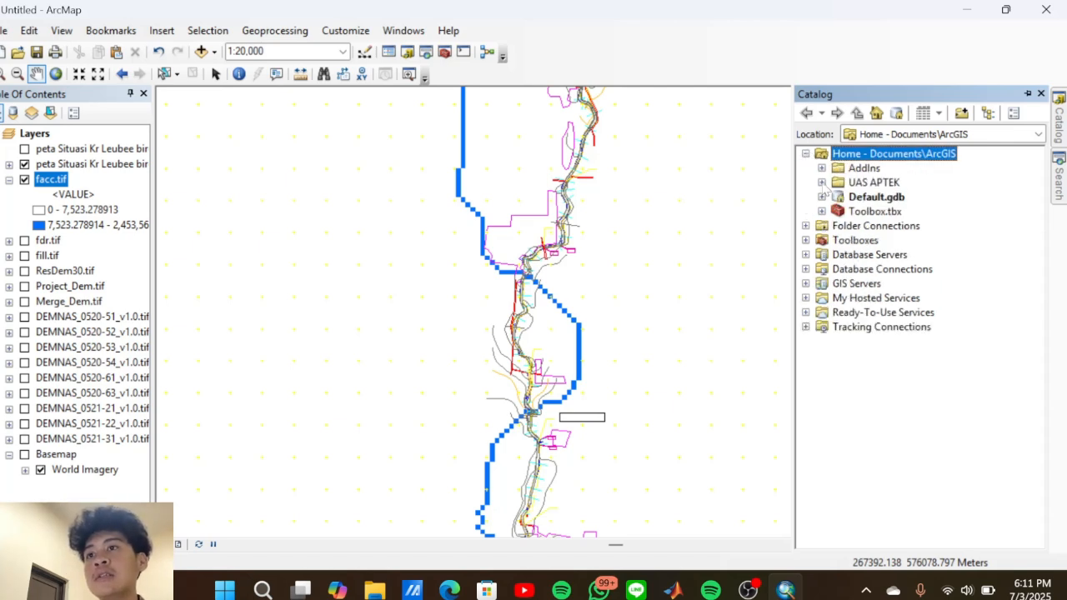
{"action": "left_click", "coordinate": [822, 183]}
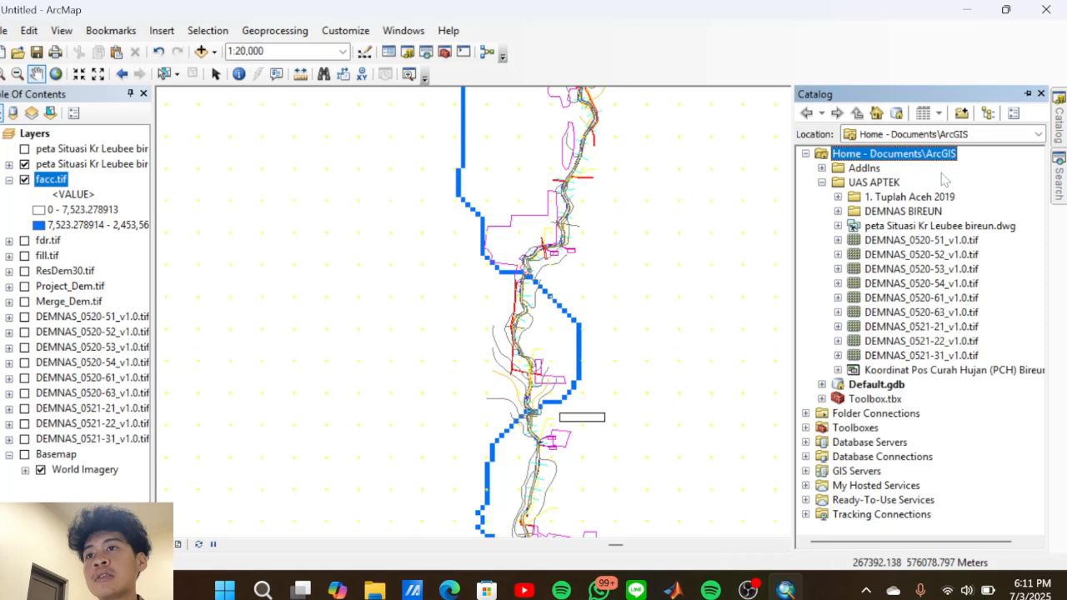
{"action": "left_click", "coordinate": [838, 212]}
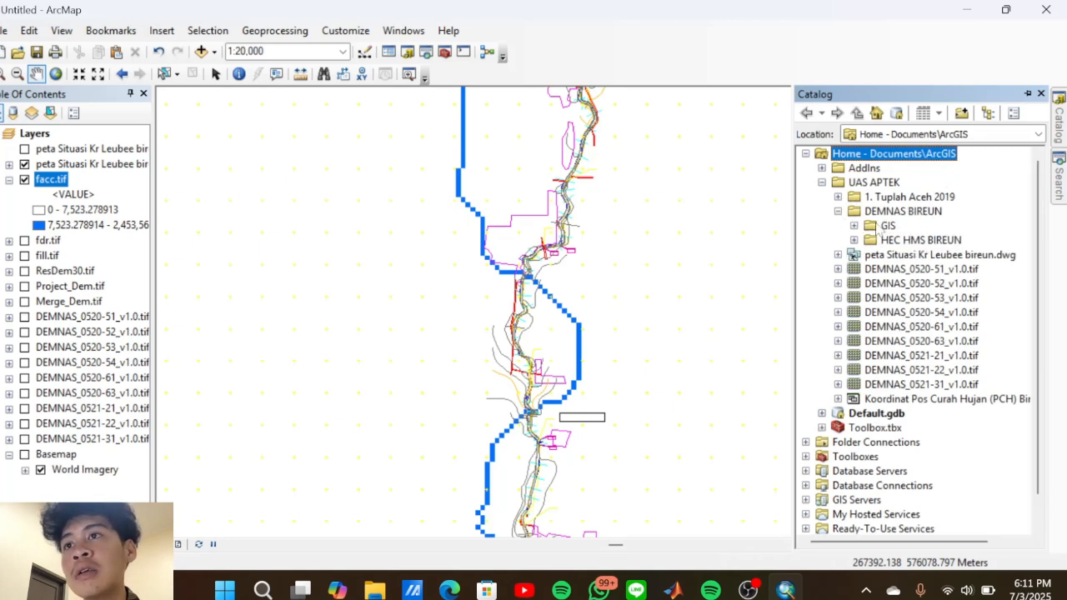
{"action": "left_click", "coordinate": [886, 226]}
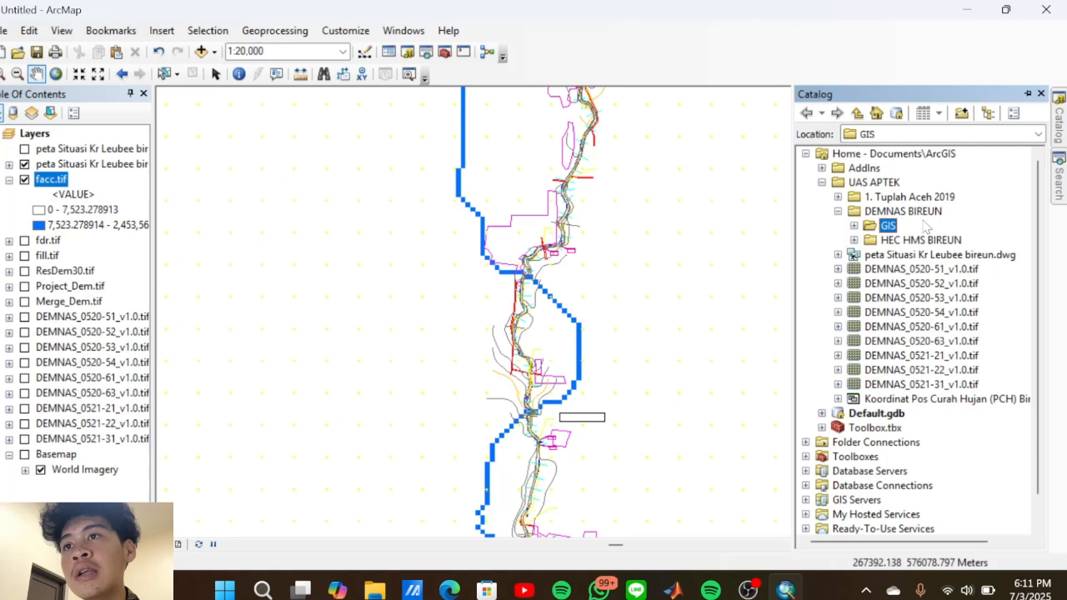
Start a new point shapefile named Titik_Bendung in the GIS folder and open its spatial reference for editing
{"action": "right_click", "coordinate": [892, 229]}
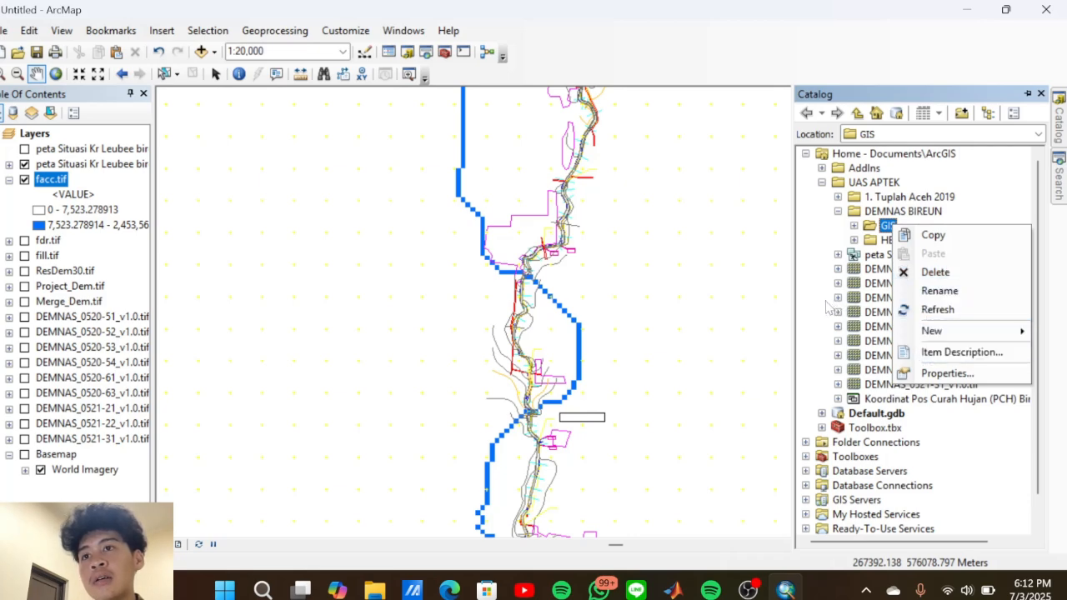
{"action": "mouse_move", "coordinate": [925, 333]}
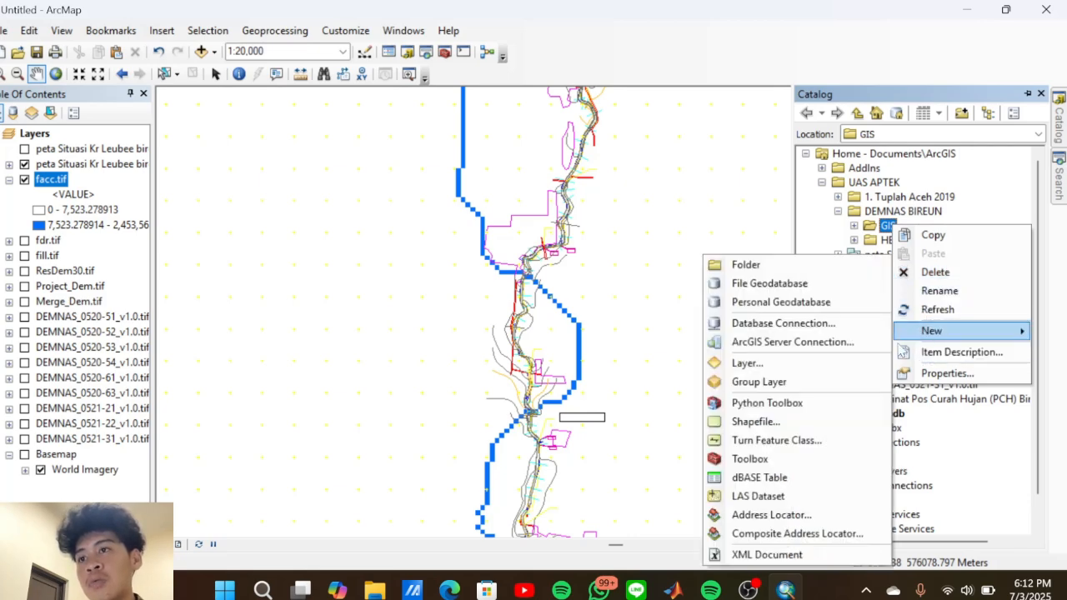
{"action": "left_click", "coordinate": [776, 424]}
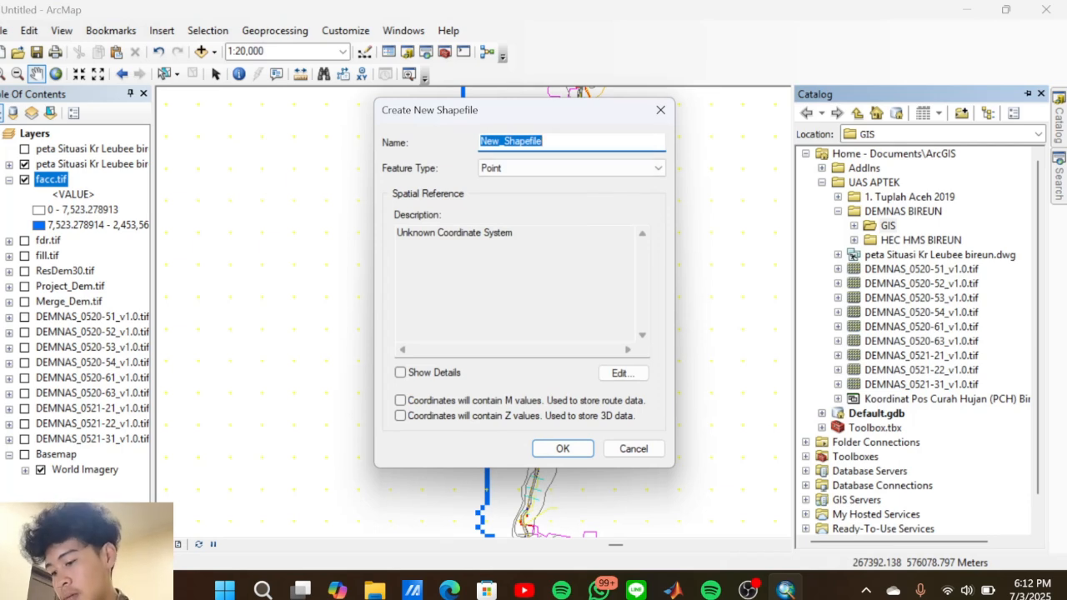
{"action": "key", "text": "BackSpace"}
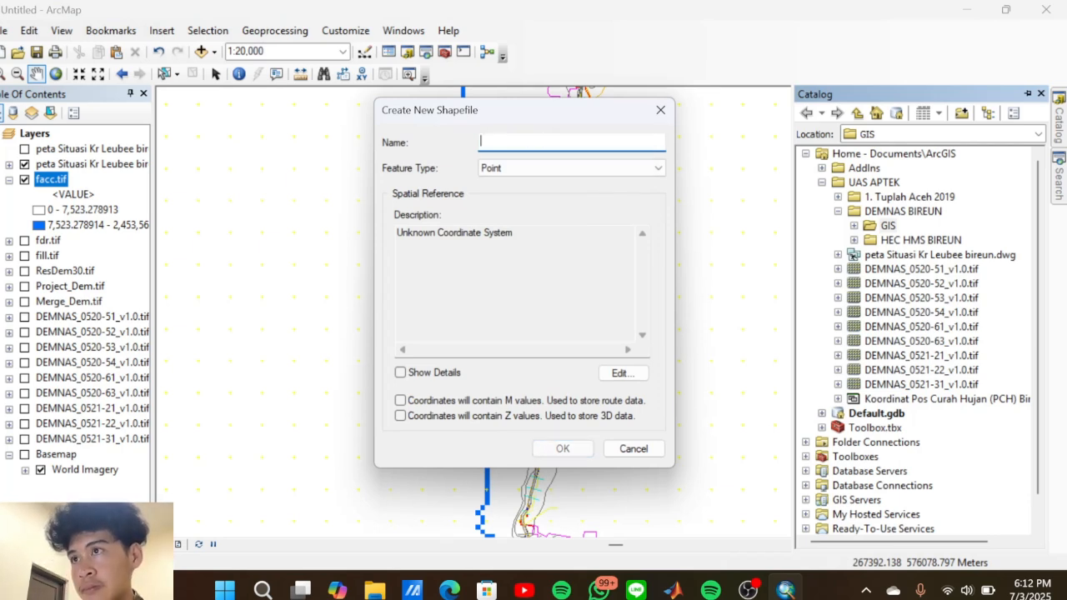
{"action": "type", "text": "Titik_Bendung"}
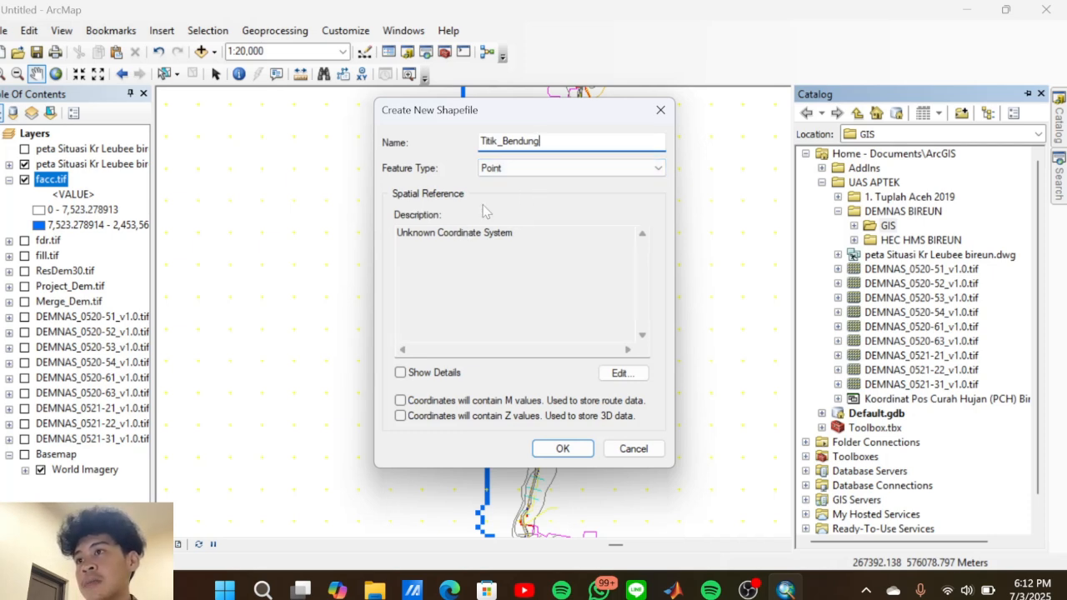
{"action": "left_click", "coordinate": [627, 373]}
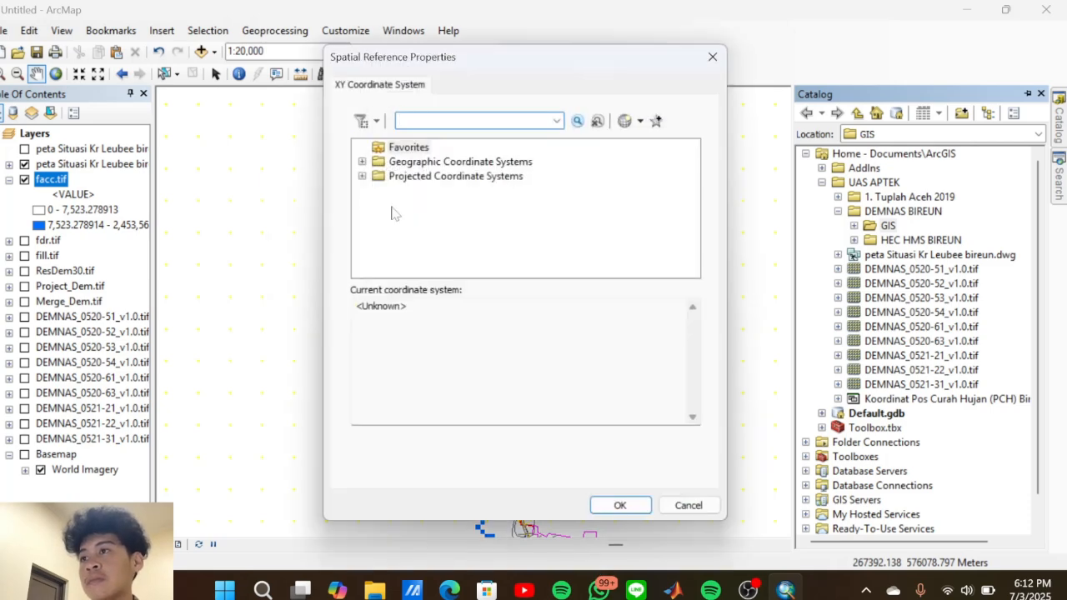
{"action": "left_click", "coordinate": [362, 161]}
{"action": "scroll", "coordinate": [400, 183], "scroll_direction": "down", "scroll_amount": 3}
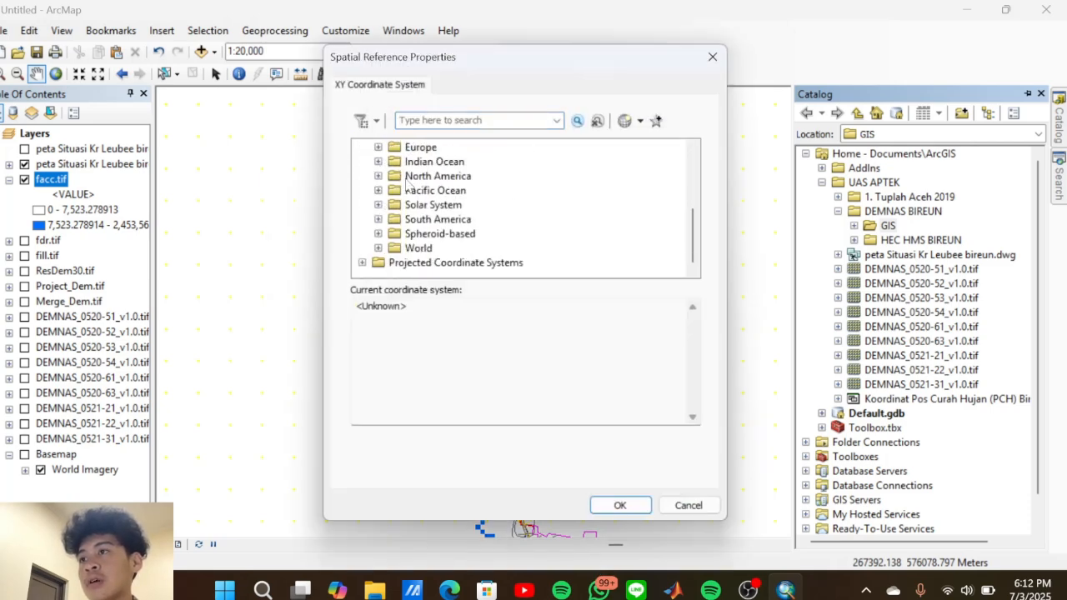
{"action": "left_click", "coordinate": [378, 247]}
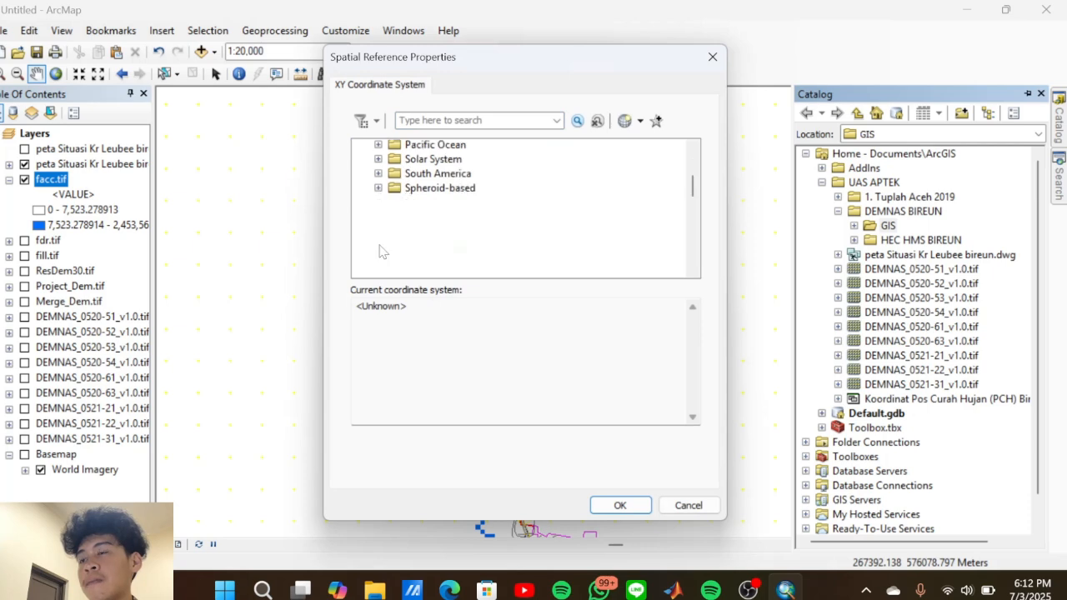
{"action": "scroll", "coordinate": [425, 229], "scroll_direction": "down", "scroll_amount": 10}
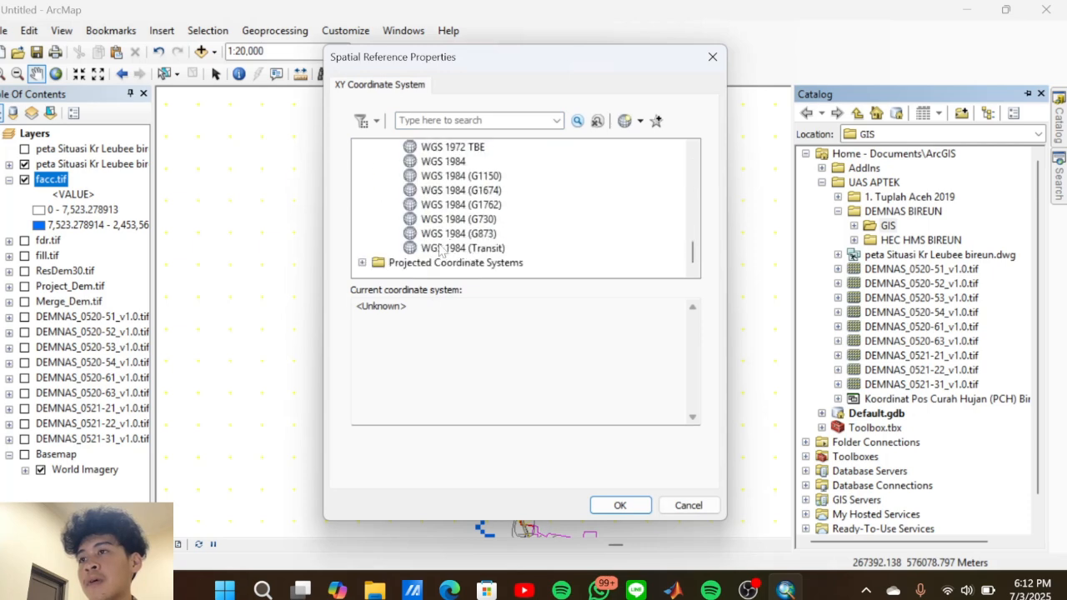
{"action": "scroll", "coordinate": [450, 221], "scroll_direction": "up", "scroll_amount": 1}
{"action": "scroll", "coordinate": [428, 215], "scroll_direction": "up", "scroll_amount": 8}
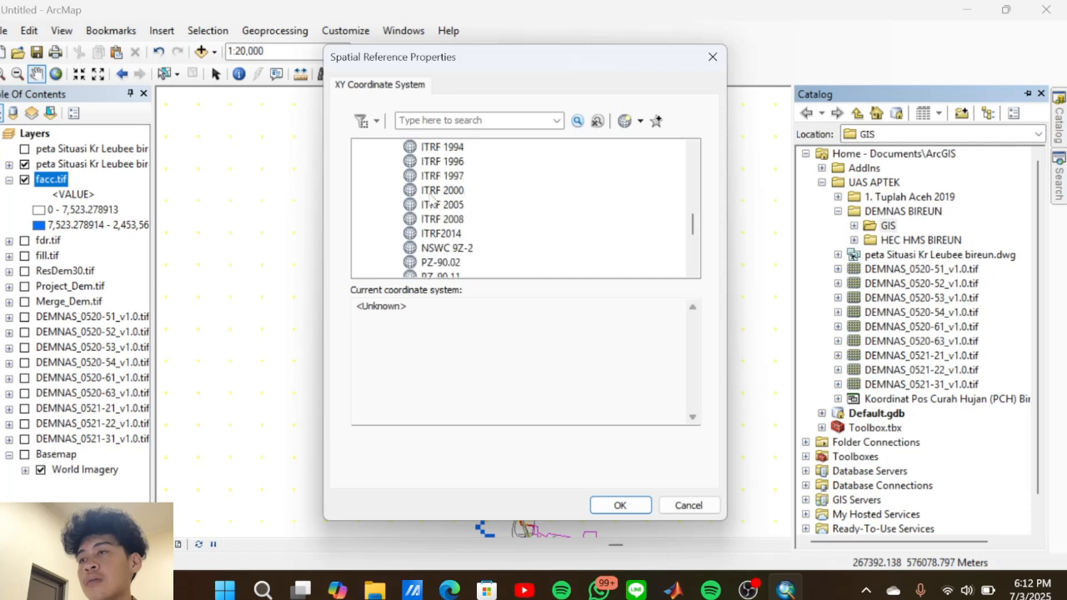
{"action": "left_click", "coordinate": [377, 234]}
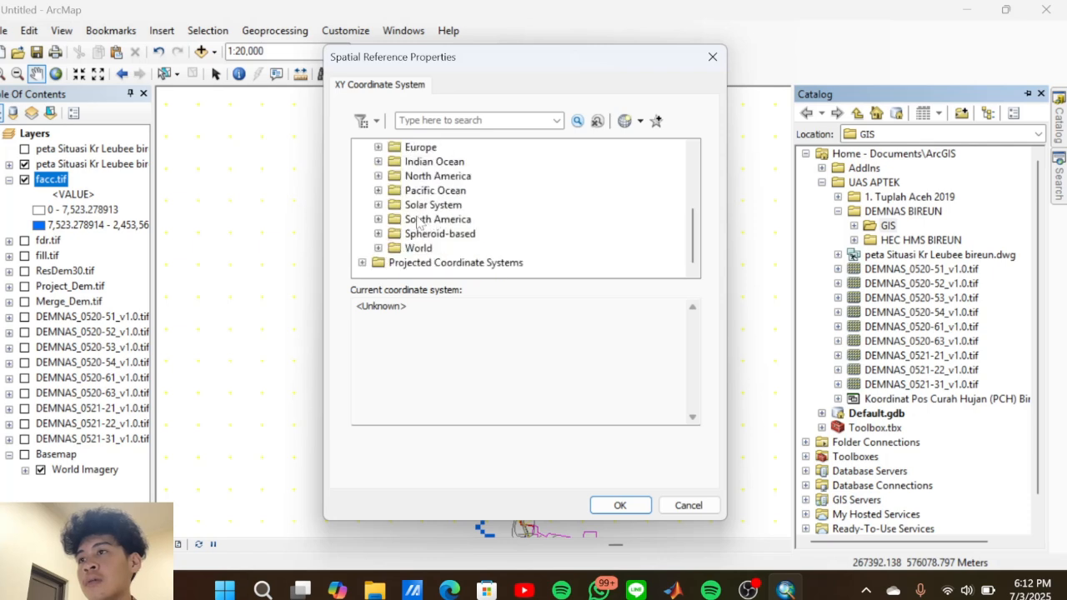
Assign the projected coordinate system WGS 1984 UTM Zone 47N to the Titik_Bendung shapefile and create it
{"action": "left_click", "coordinate": [362, 263]}
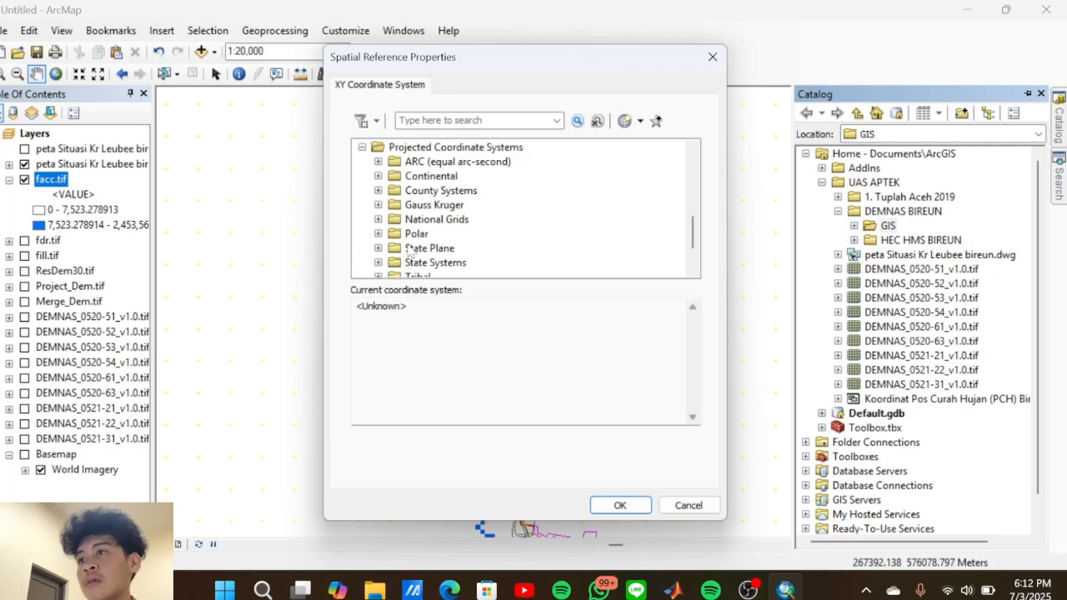
{"action": "scroll", "coordinate": [410, 249], "scroll_direction": "down", "scroll_amount": 1}
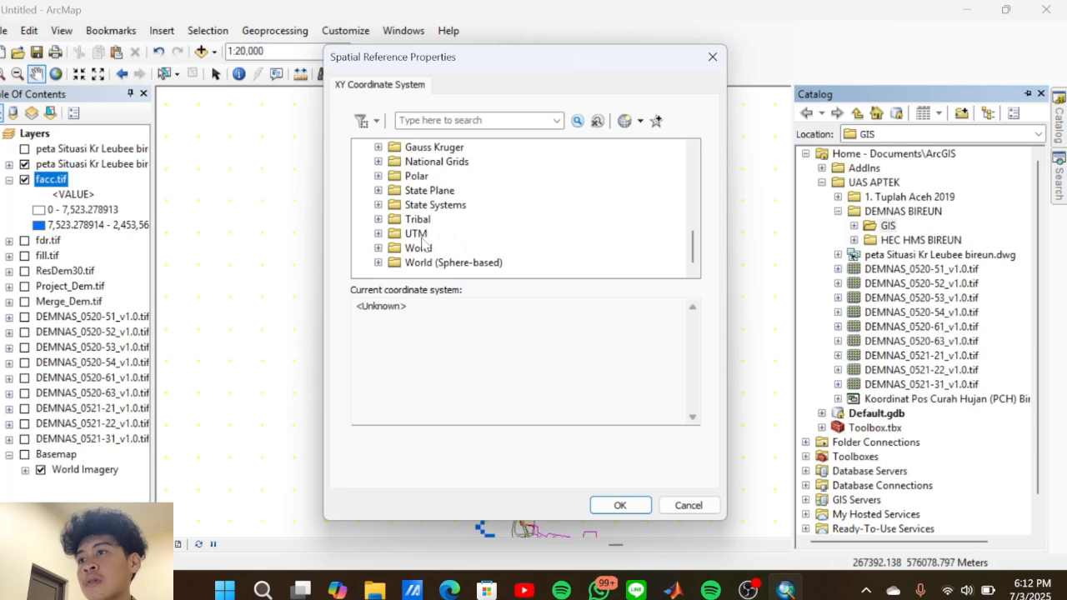
{"action": "left_click", "coordinate": [378, 234]}
{"action": "scroll", "coordinate": [418, 238], "scroll_direction": "down", "scroll_amount": 2}
{"action": "left_click", "coordinate": [399, 235]}
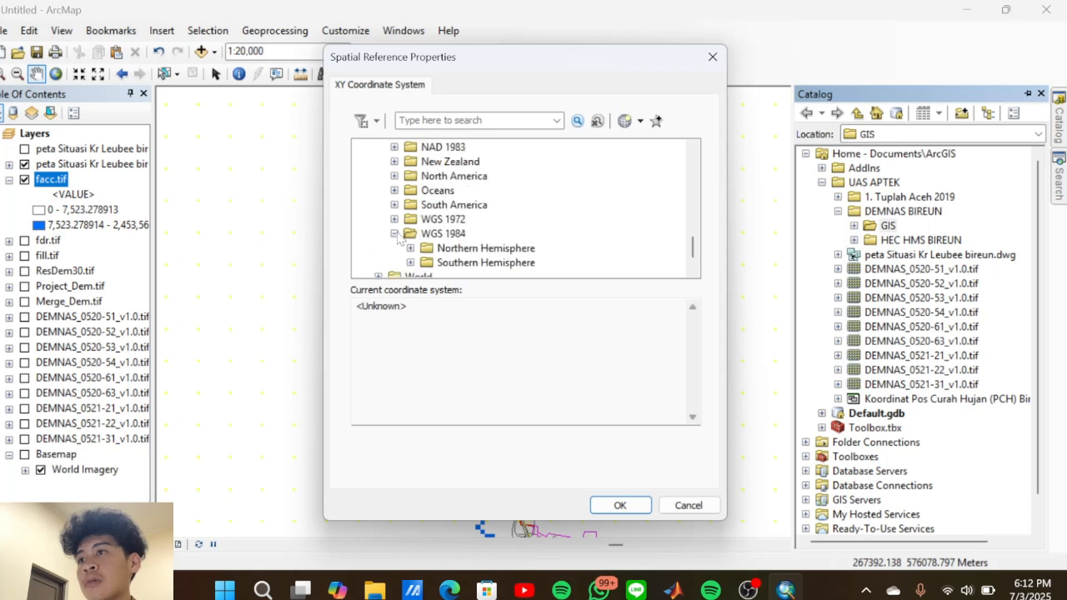
{"action": "scroll", "coordinate": [426, 226], "scroll_direction": "down", "scroll_amount": 1}
{"action": "left_click", "coordinate": [411, 220]}
{"action": "scroll", "coordinate": [454, 220], "scroll_direction": "down", "scroll_amount": 15}
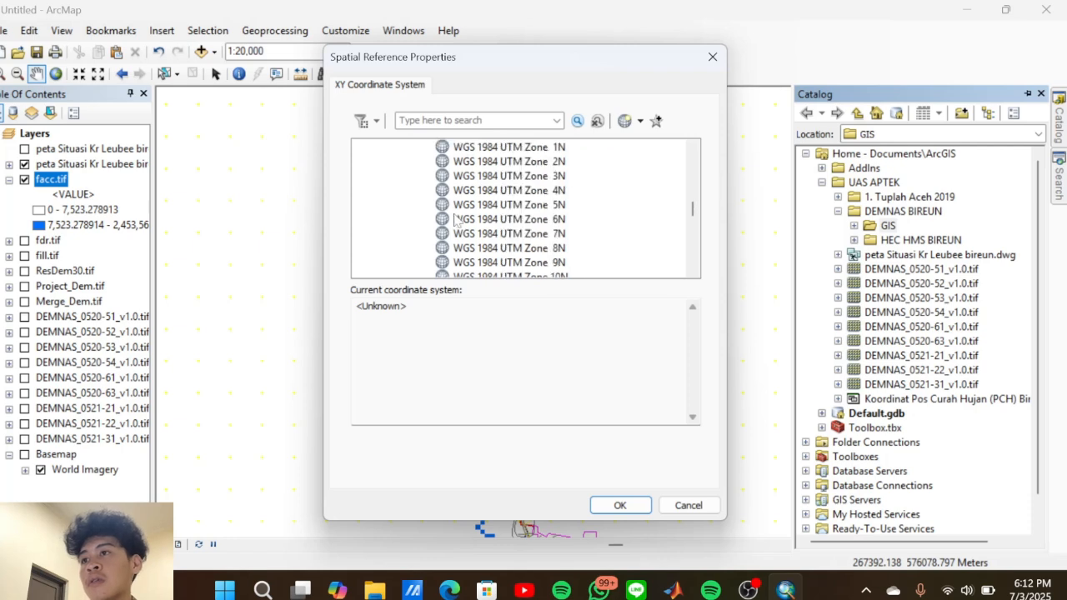
{"action": "scroll", "coordinate": [467, 221], "scroll_direction": "down", "scroll_amount": 2}
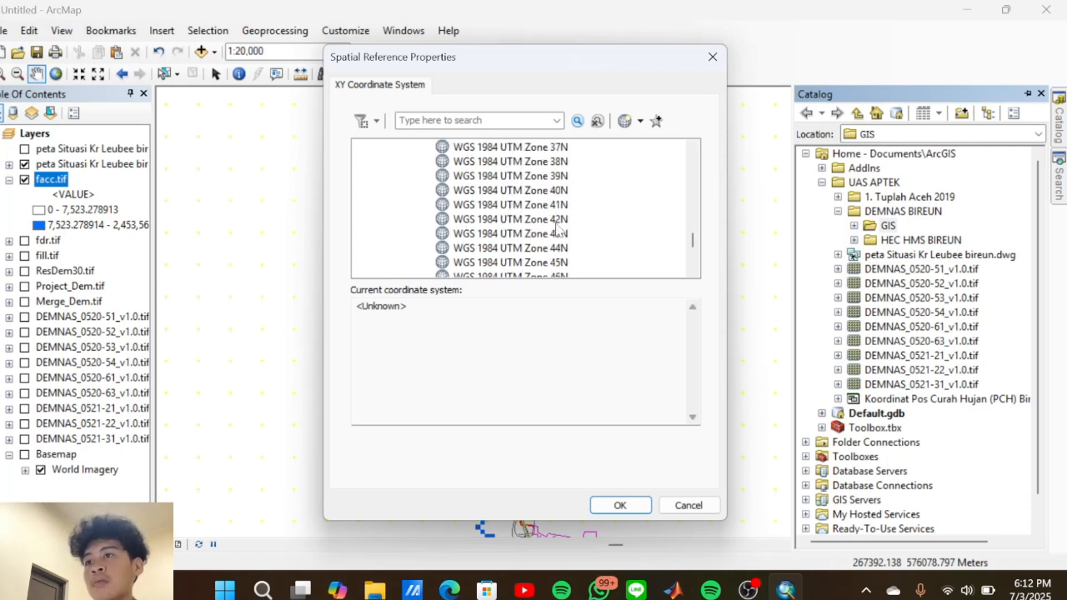
{"action": "scroll", "coordinate": [558, 229], "scroll_direction": "down", "scroll_amount": 1}
{"action": "scroll", "coordinate": [574, 210], "scroll_direction": "up", "scroll_amount": 1}
{"action": "scroll", "coordinate": [560, 225], "scroll_direction": "down", "scroll_amount": 1}
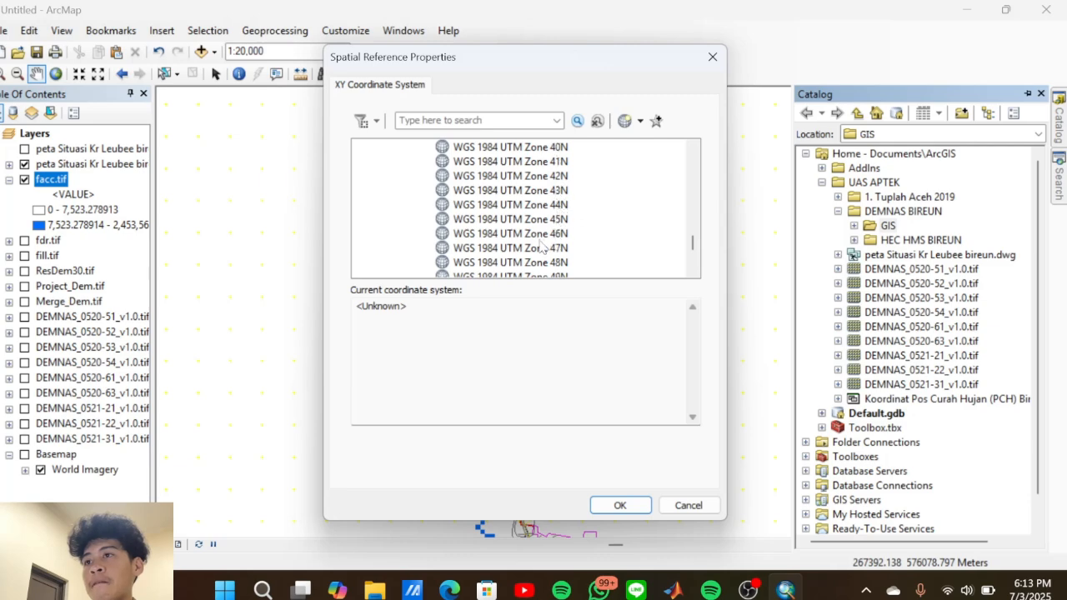
{"action": "left_click", "coordinate": [542, 248]}
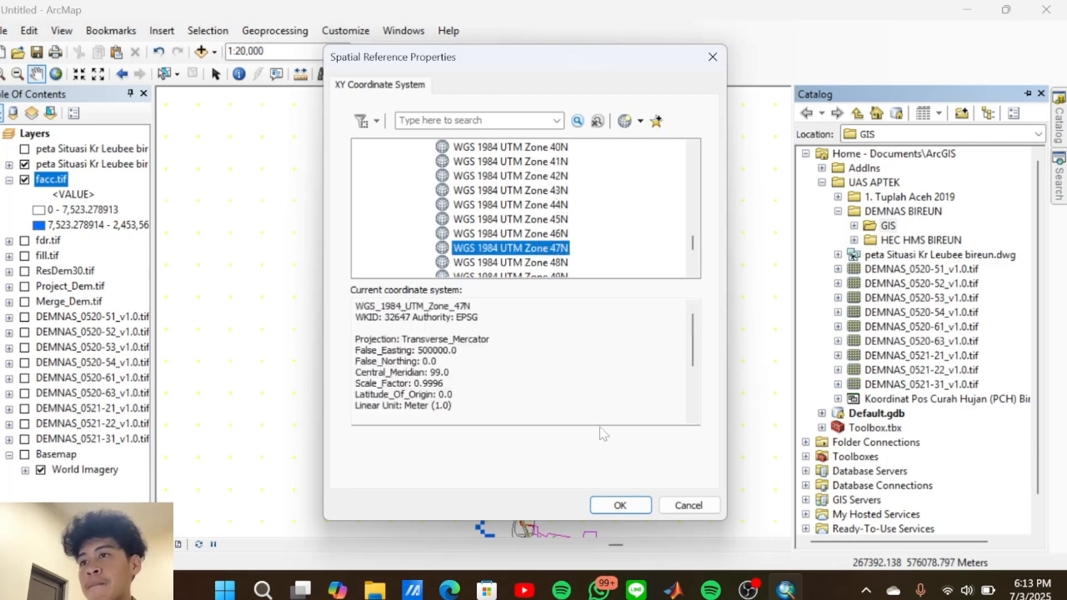
{"action": "left_click", "coordinate": [619, 505]}
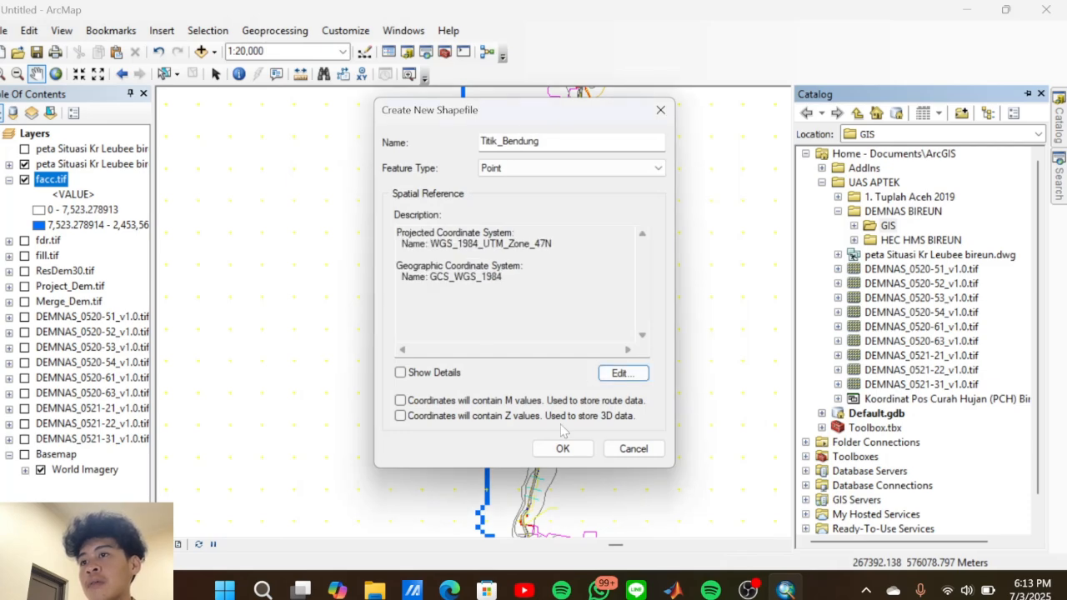
{"action": "left_click", "coordinate": [565, 448]}
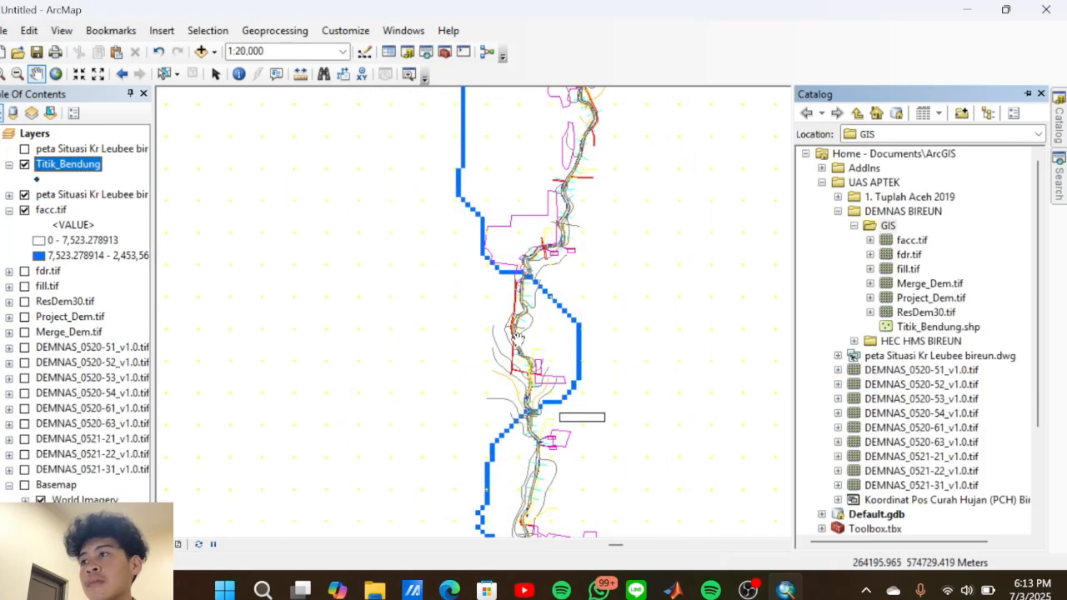
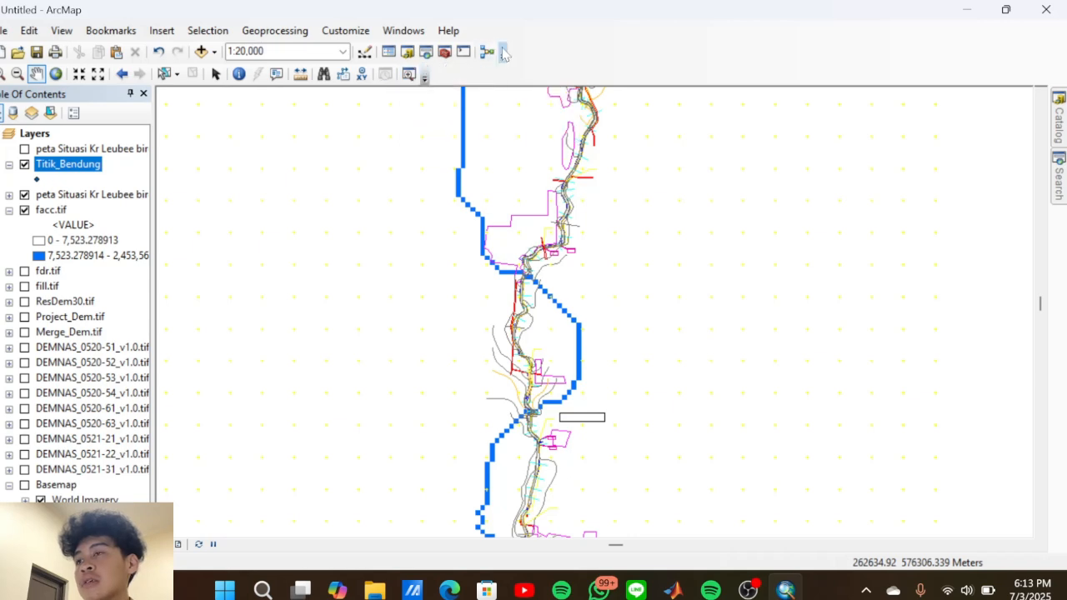
{"action": "left_click", "coordinate": [363, 33]}
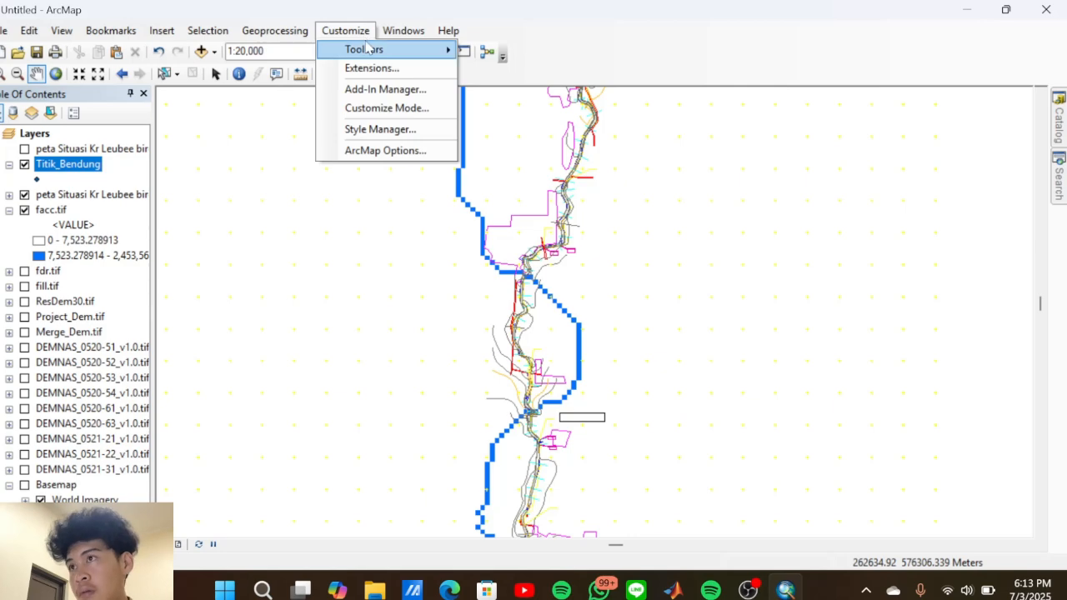
{"action": "left_click", "coordinate": [629, 17]}
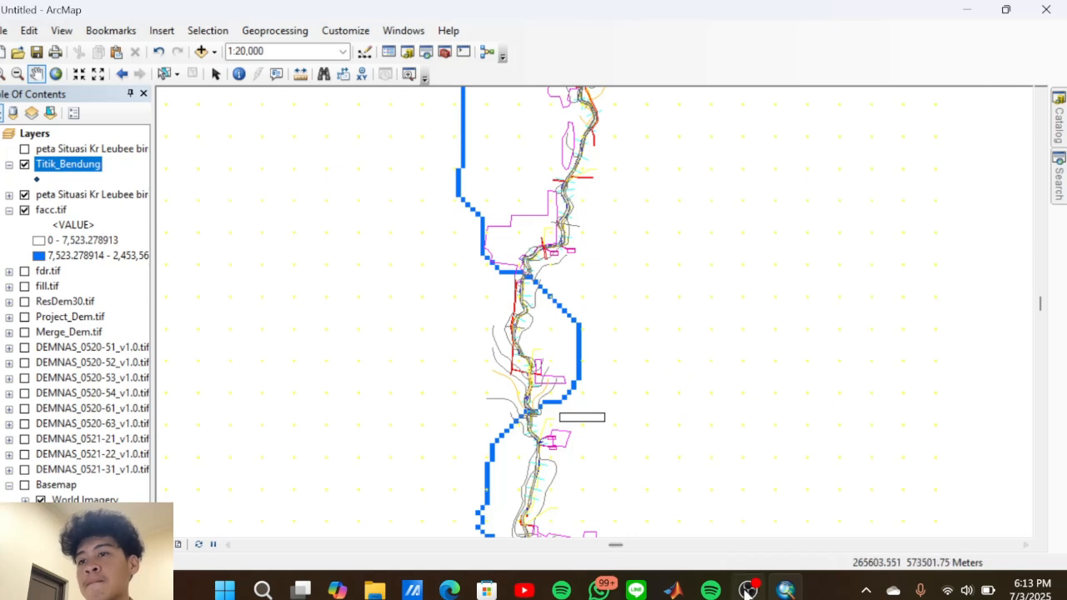
{"action": "mouse_move", "coordinate": [746, 592]}
{"action": "left_click", "coordinate": [772, 537]}
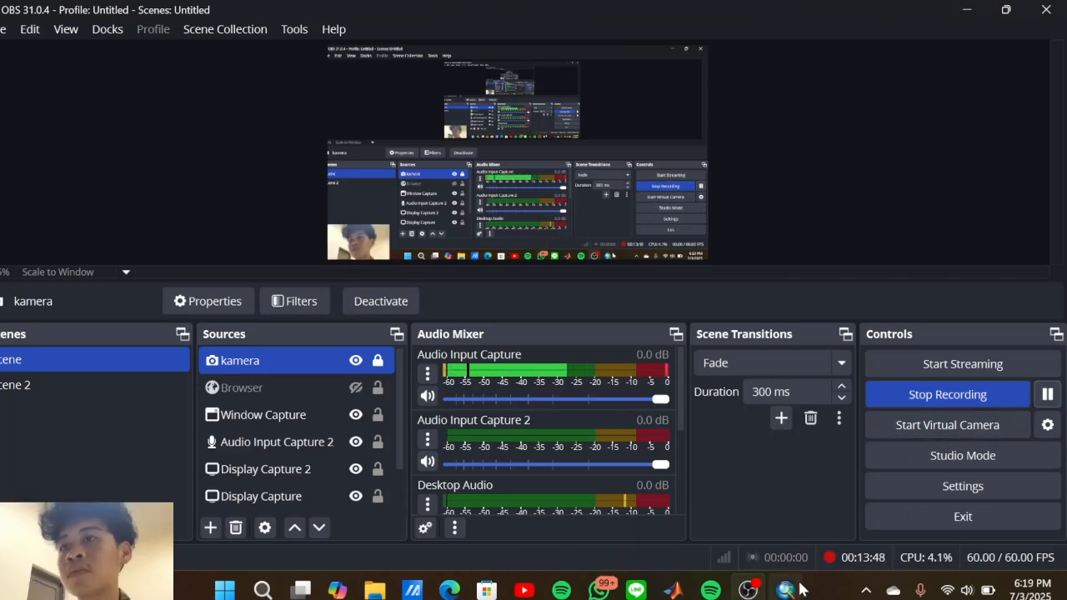
{"action": "mouse_move", "coordinate": [786, 590]}
{"action": "left_click", "coordinate": [775, 517]}
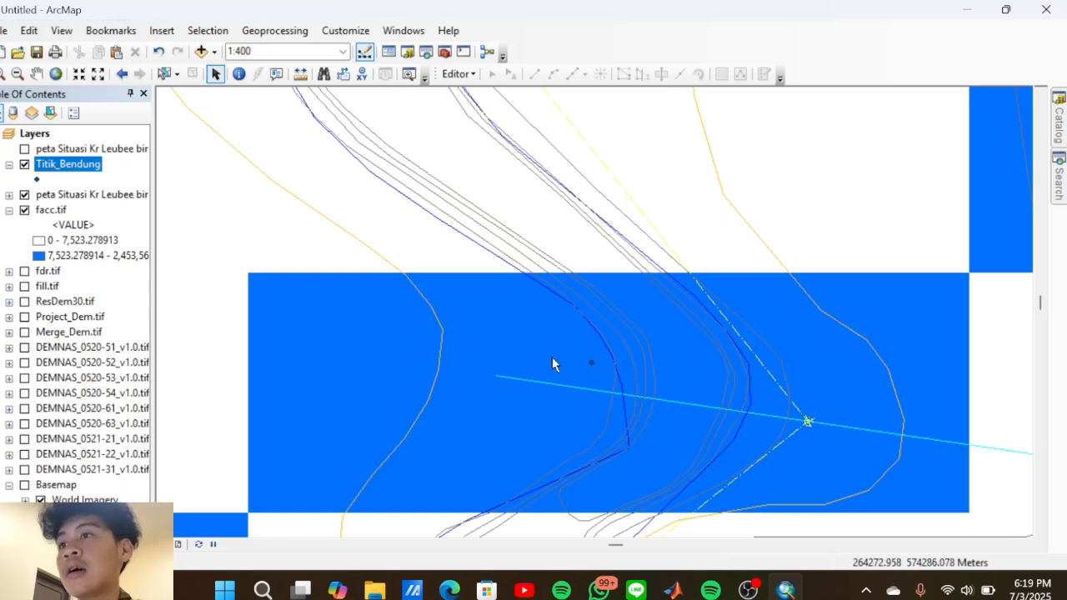
Search the geoprocessing tools for "snap pour point" and open the Snap Pour Point (Spatial Analyst) tool
{"action": "scroll", "coordinate": [647, 339], "scroll_direction": "up", "scroll_amount": 2}
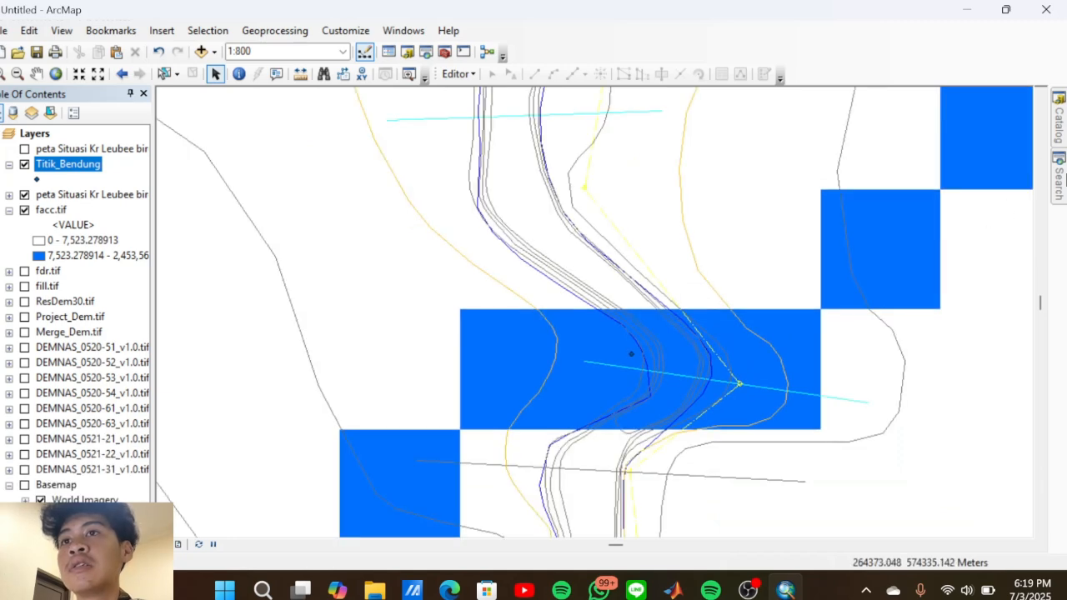
{"action": "left_click", "coordinate": [1057, 177]}
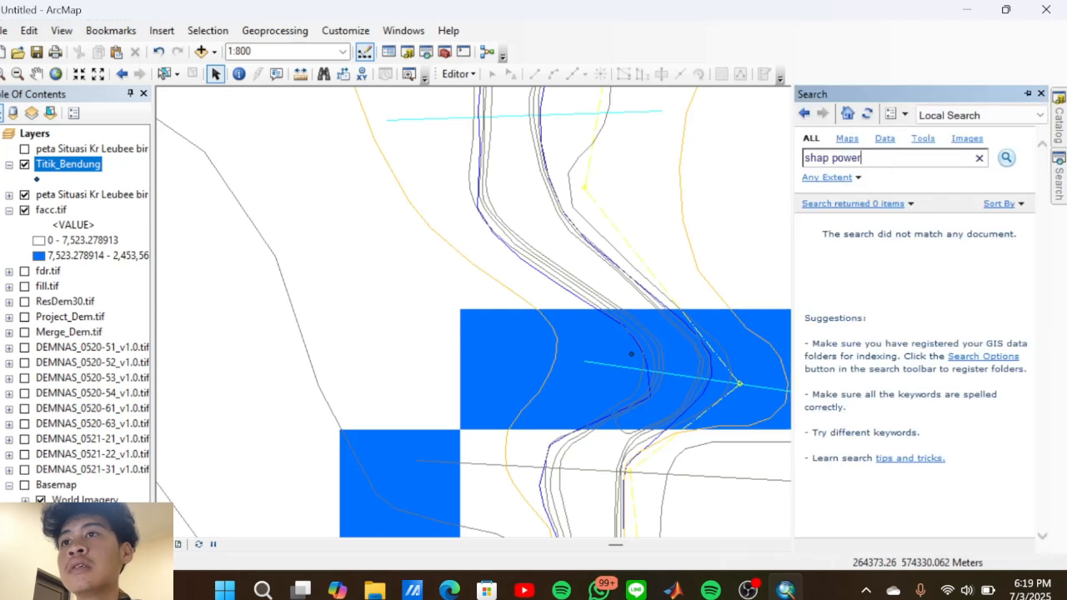
{"action": "left_click_drag", "start_coordinate": [909, 158], "coordinate": [700, 157]}
{"action": "type", "text": "sna"}
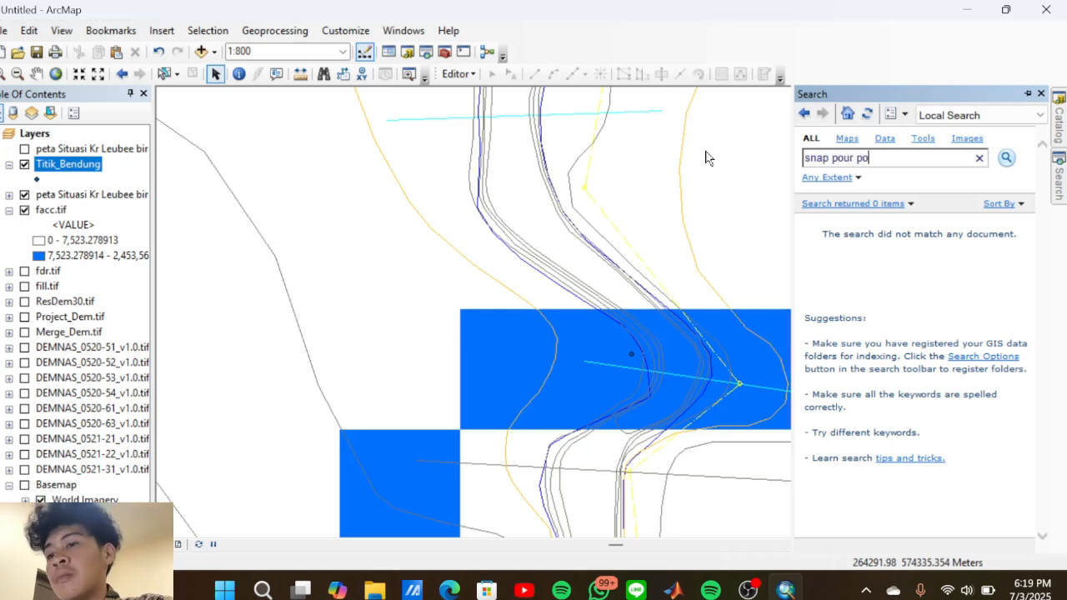
{"action": "type", "text": "p pour point"}
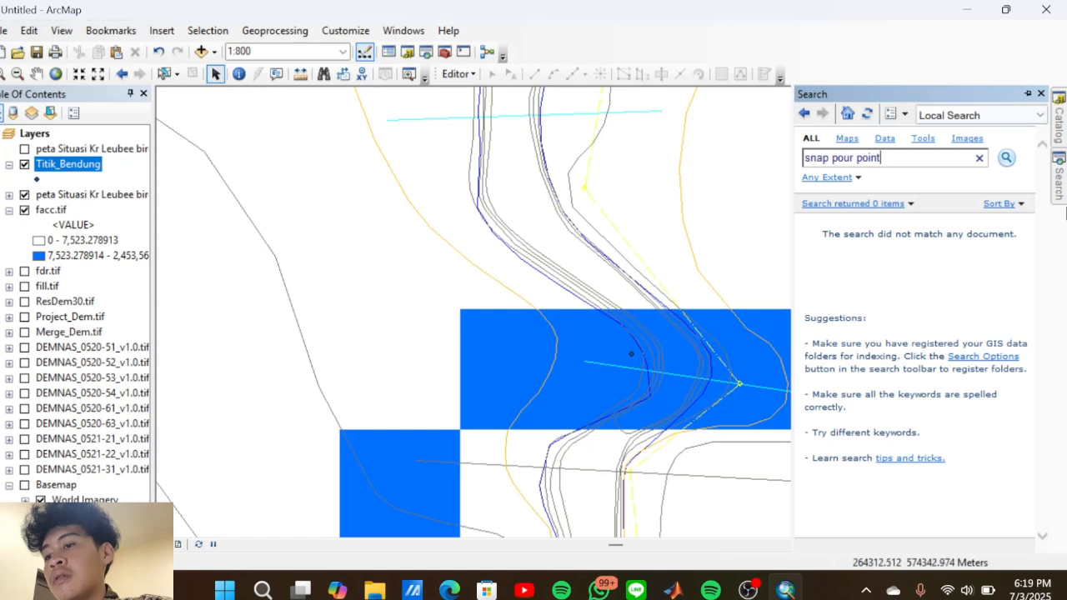
{"action": "left_click", "coordinate": [1006, 158]}
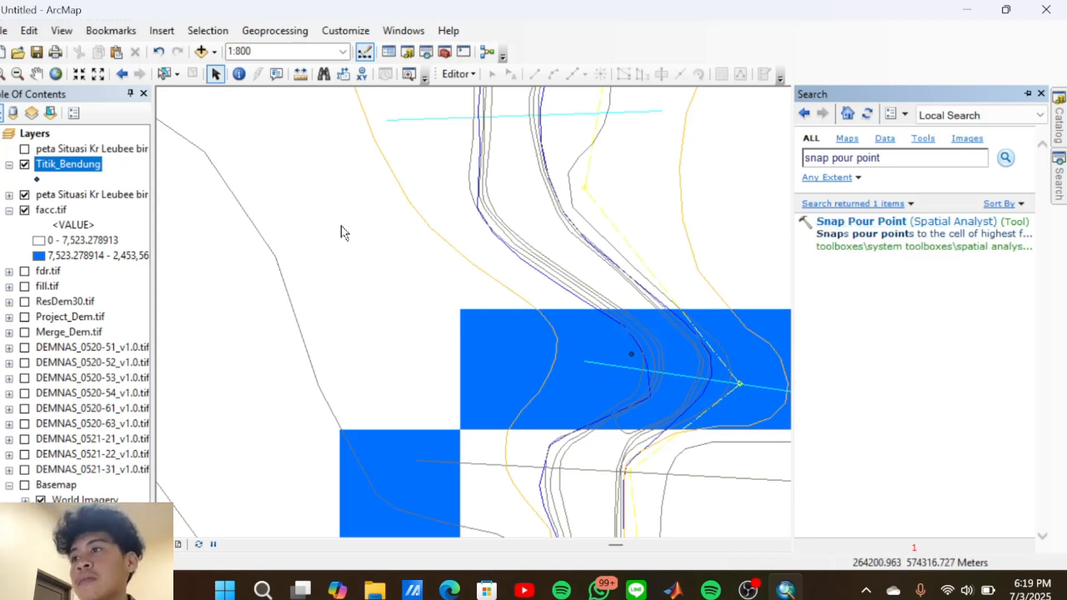
{"action": "left_click", "coordinate": [882, 221]}
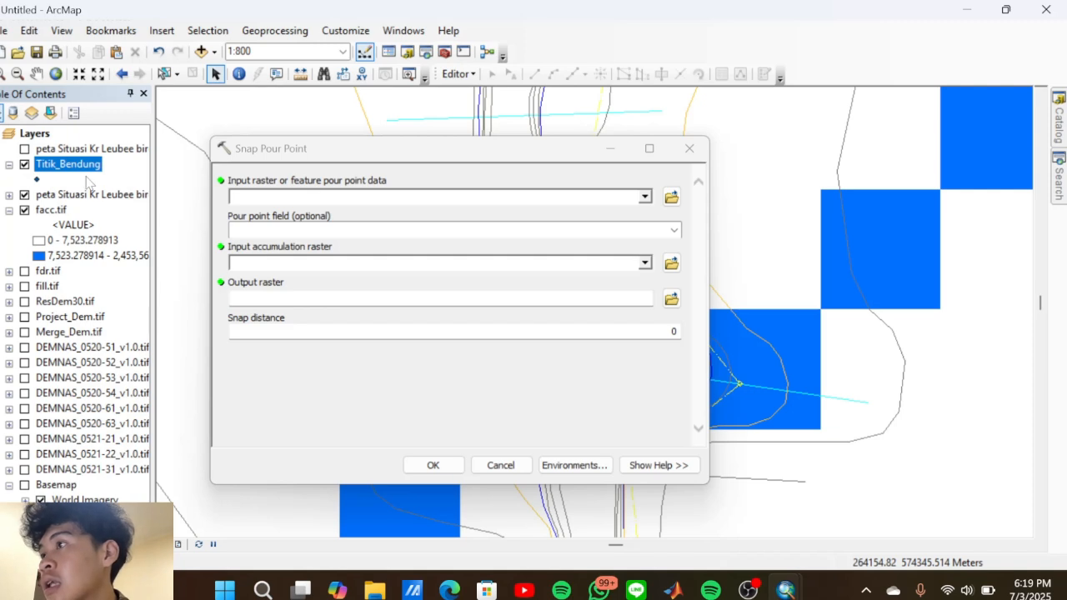
Run Snap Pour Point with Titik_Bendung as pour point data and facc.tif as accumulation raster, saving the output as snap.tif in the GIS folder
{"action": "left_click_drag", "start_coordinate": [67, 164], "coordinate": [261, 198]}
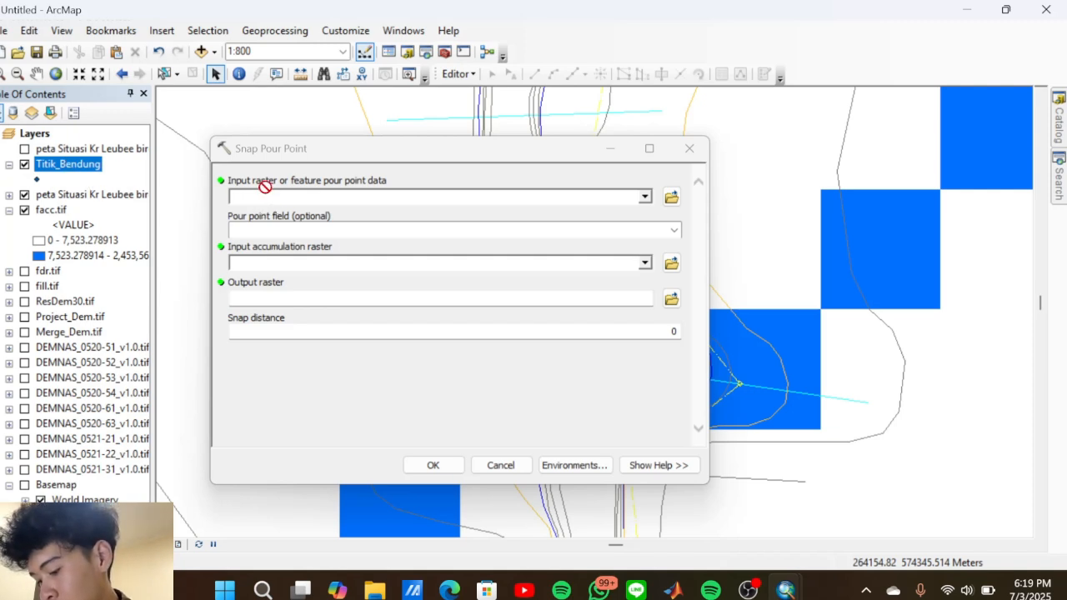
{"action": "left_click_drag", "start_coordinate": [264, 187], "coordinate": [262, 197]}
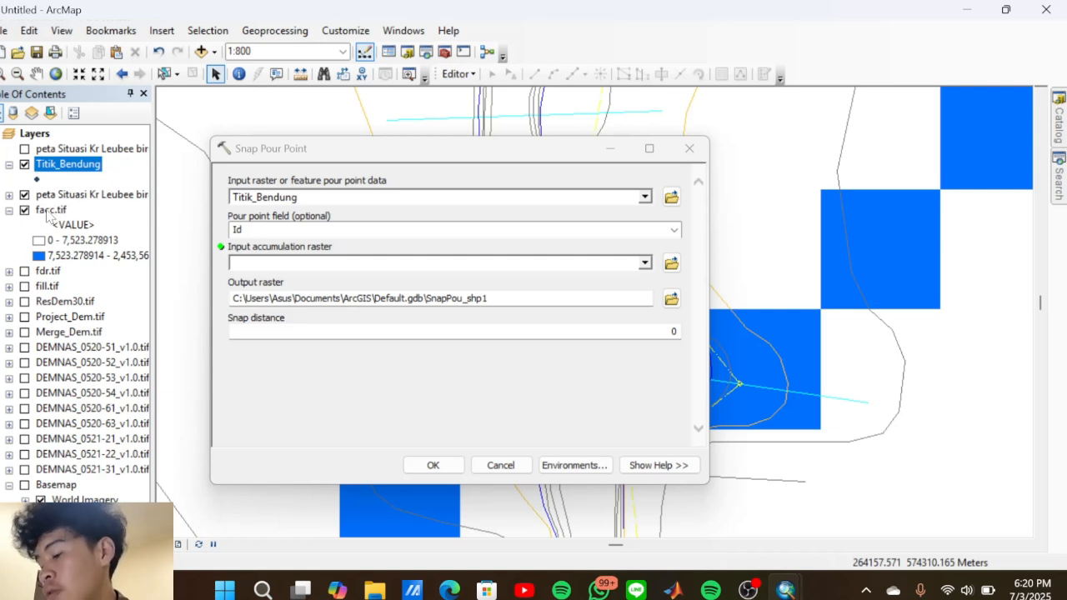
{"action": "mouse_move", "coordinate": [48, 214]}
{"action": "left_mouse_down"}
{"action": "mouse_move", "coordinate": [245, 250]}
{"action": "mouse_move", "coordinate": [255, 265]}
{"action": "left_mouse_up"}
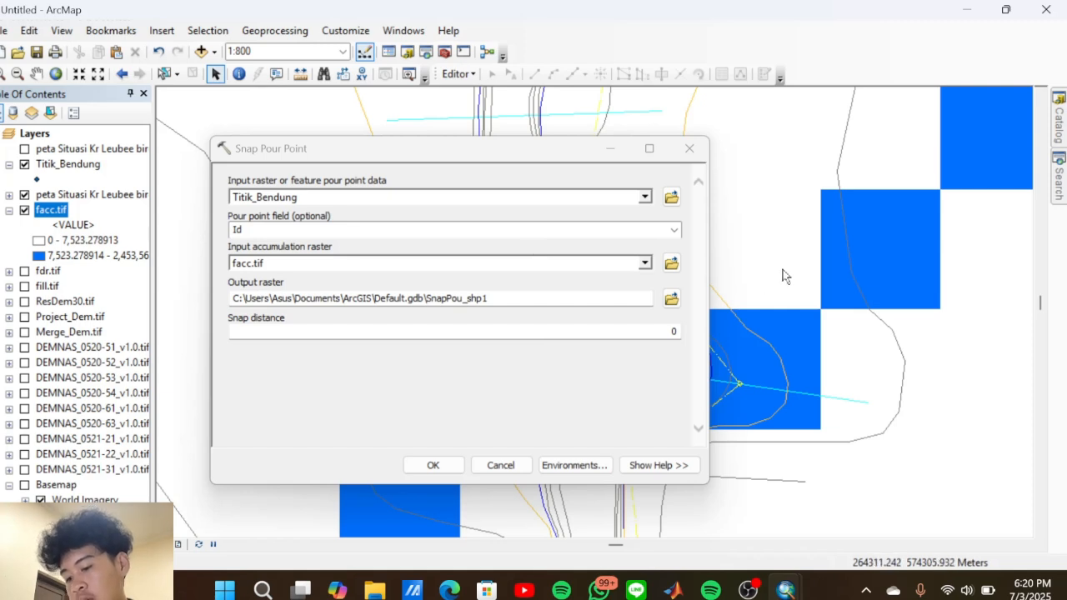
{"action": "left_click", "coordinate": [671, 300]}
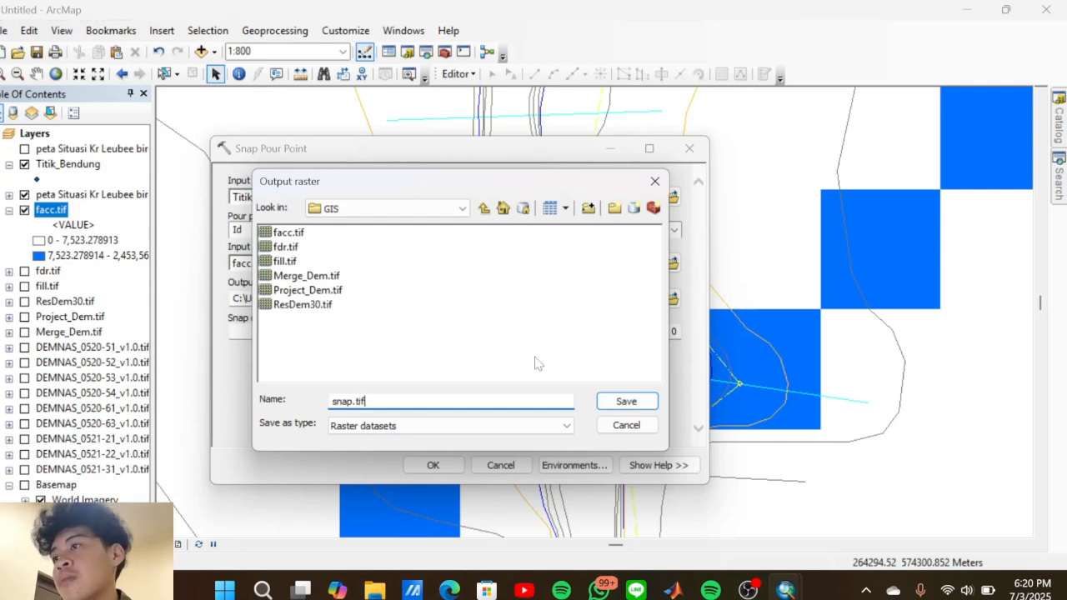
{"action": "left_click", "coordinate": [600, 401]}
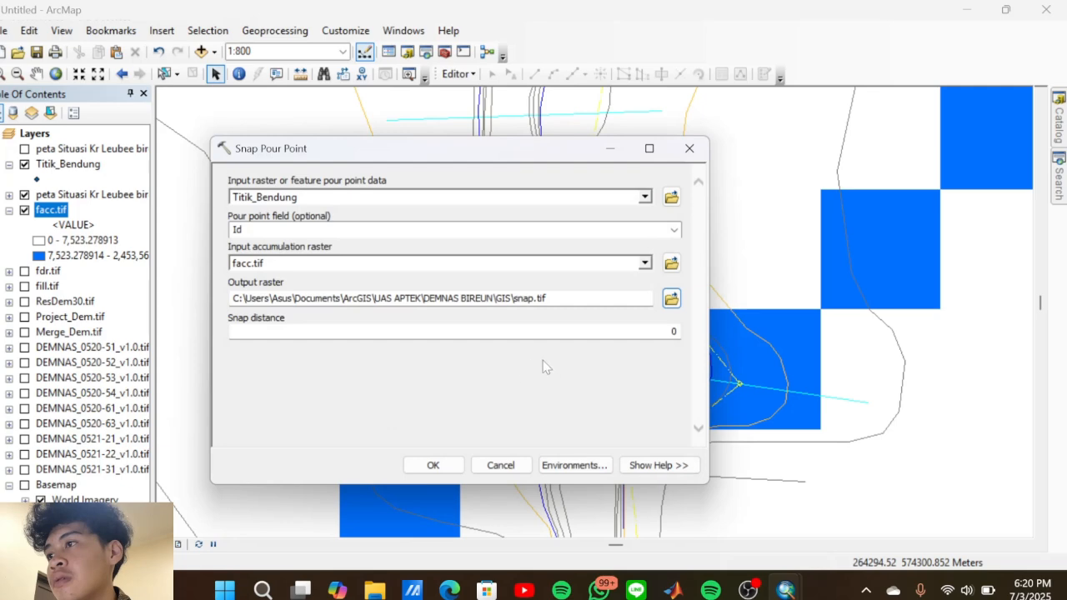
{"action": "left_click", "coordinate": [433, 472]}
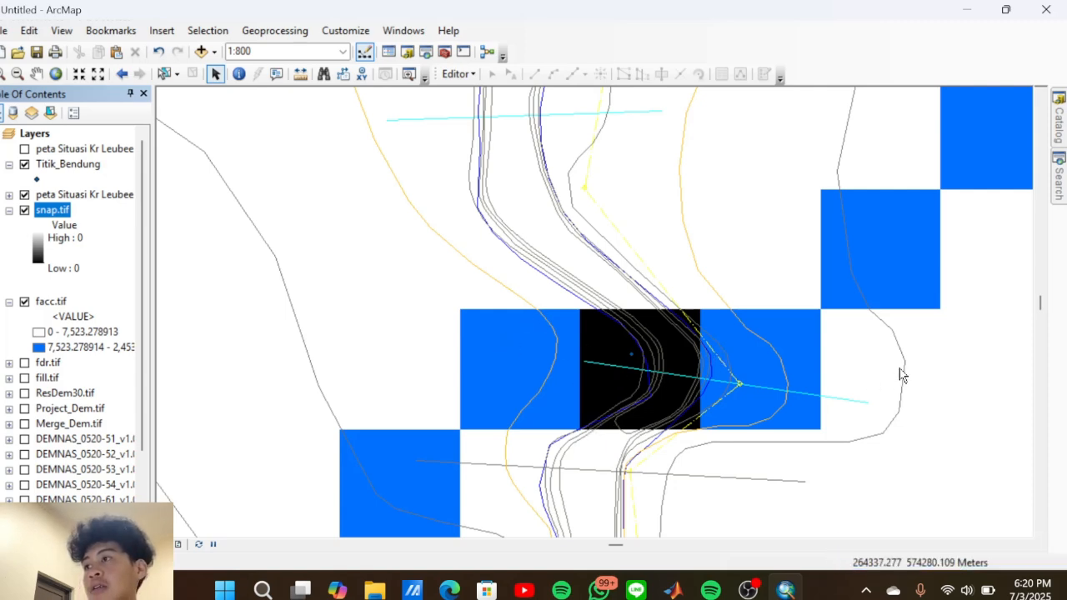
Search the geoprocessing tools for the watershed tool using the spellings "watershead", "water sead" and "water shead"
{"action": "left_click", "coordinate": [1060, 172]}
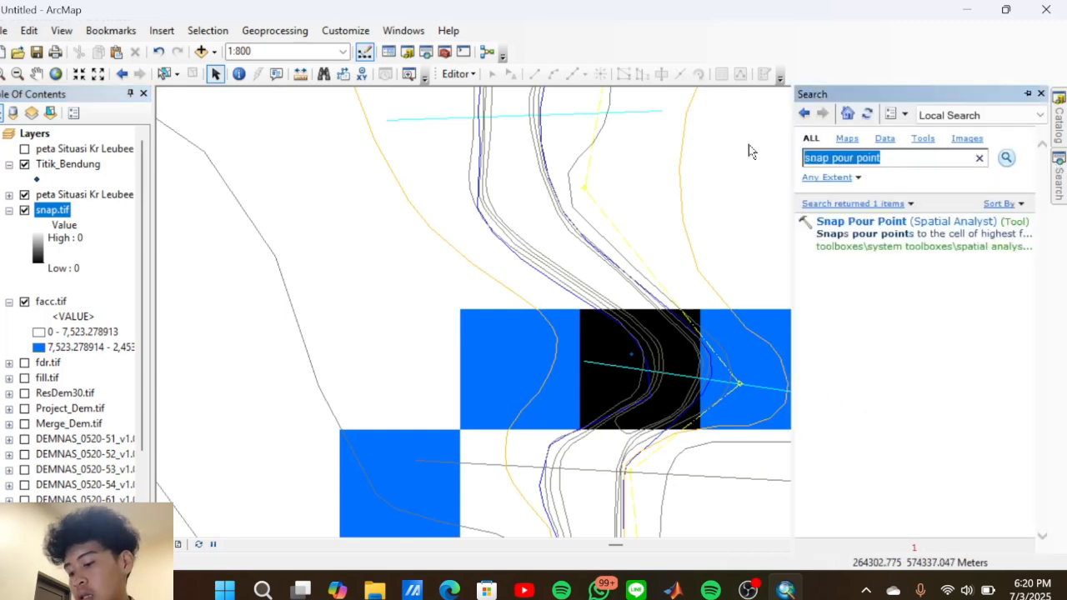
{"action": "type", "text": "watershead"}
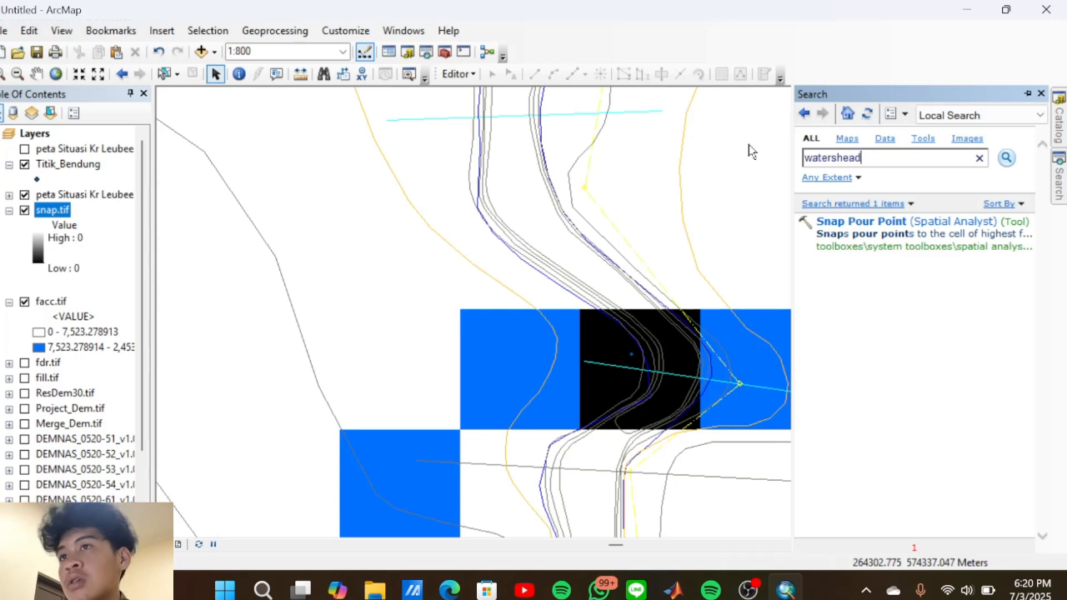
{"action": "left_click", "coordinate": [1007, 158]}
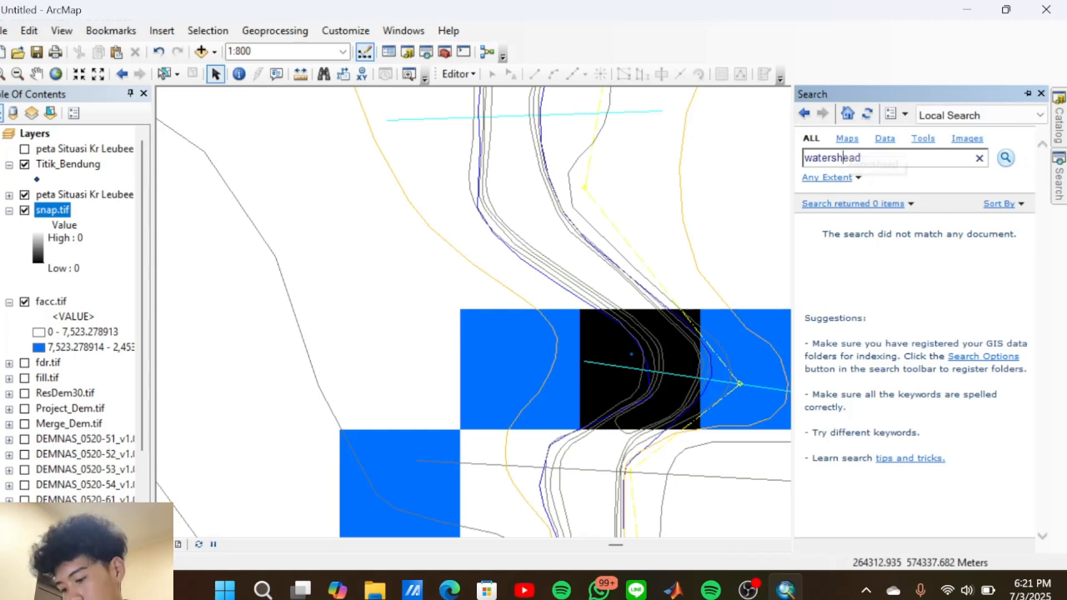
{"action": "key", "text": "BackSpace"}
{"action": "key", "text": "BackSpace"}
{"action": "type", "text": "s"}
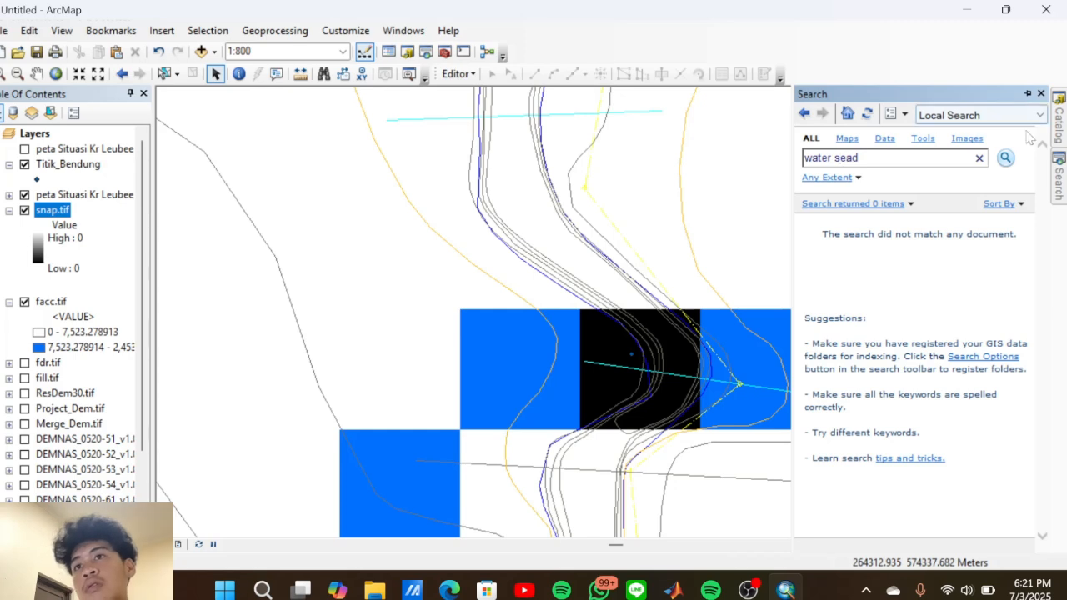
{"action": "left_click", "coordinate": [1007, 158]}
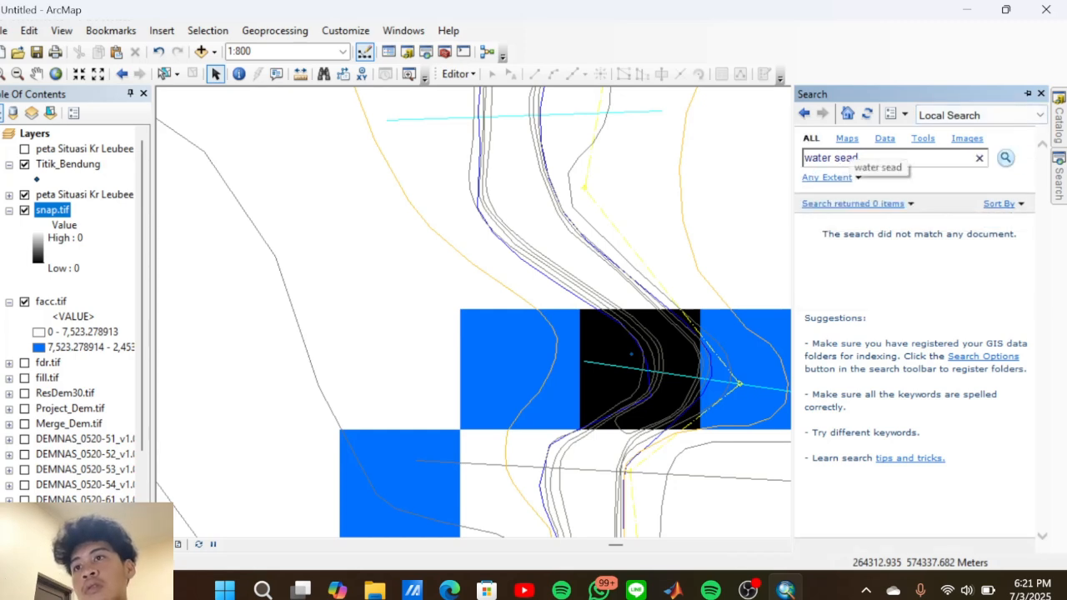
{"action": "type", "text": "h"}
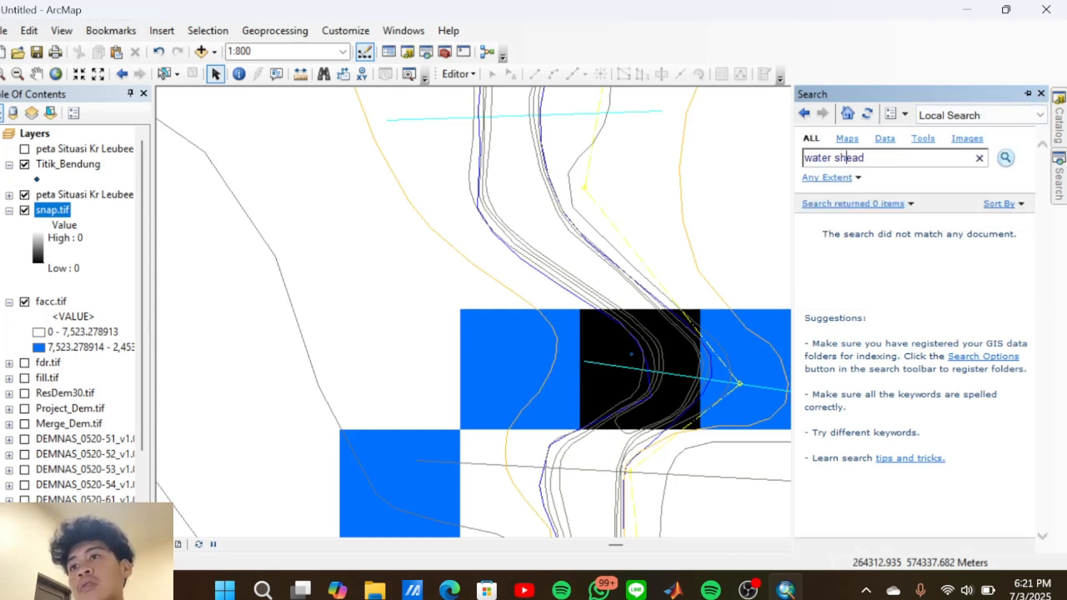
{"action": "left_click", "coordinate": [1006, 159]}
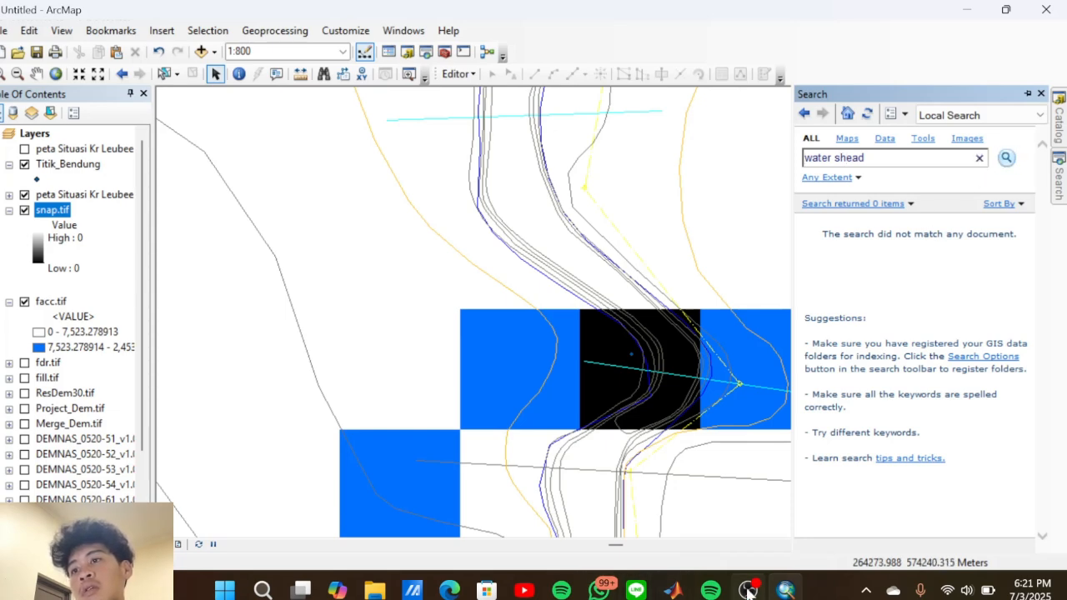
{"action": "mouse_move", "coordinate": [748, 591]}
{"action": "left_click", "coordinate": [821, 508]}
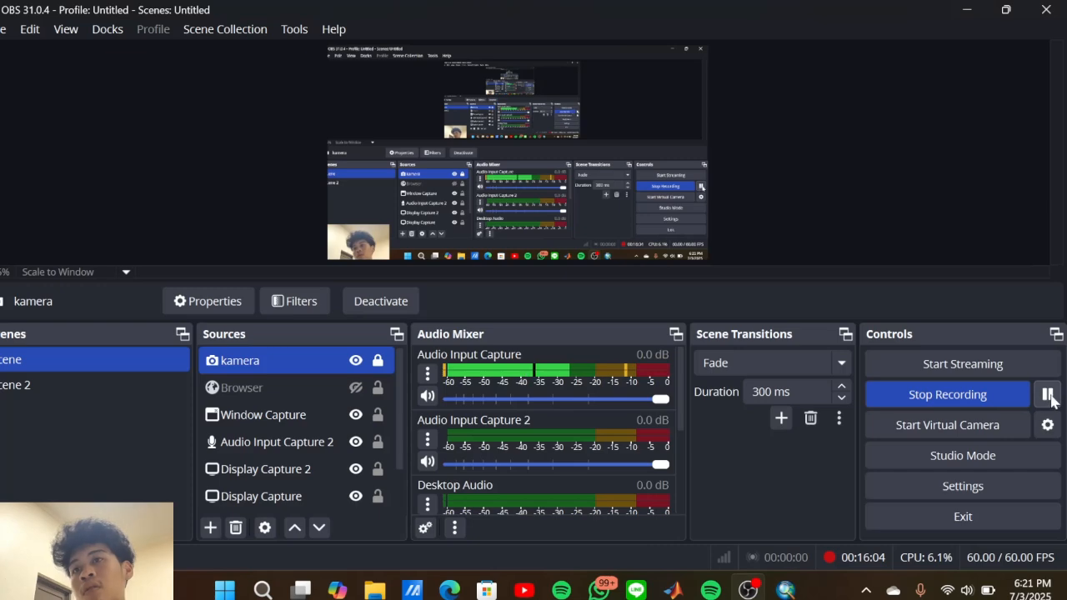
{"action": "left_click", "coordinate": [784, 591]}
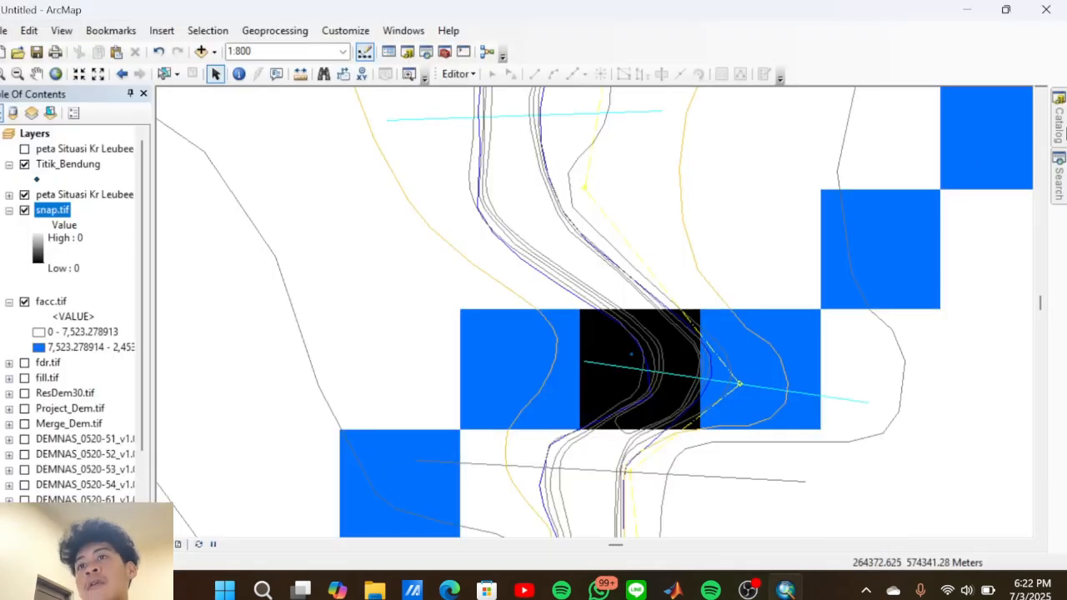
Repeat the watershed tool search with the one-word spellings "watersead" and "watershead"
{"action": "mouse_move", "coordinate": [1066, 179]}
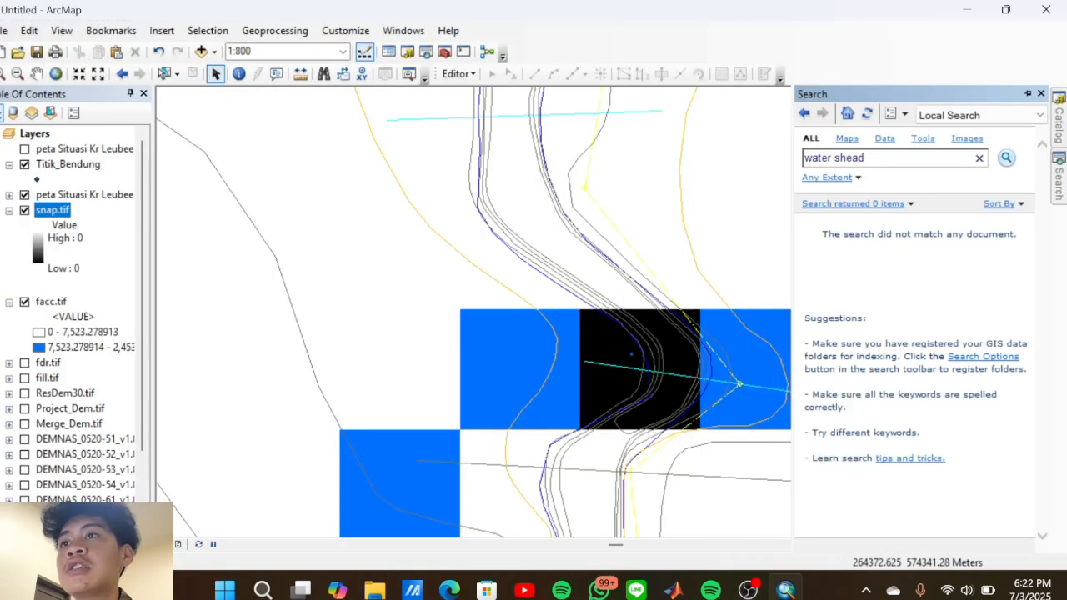
{"action": "left_click", "coordinate": [922, 161]}
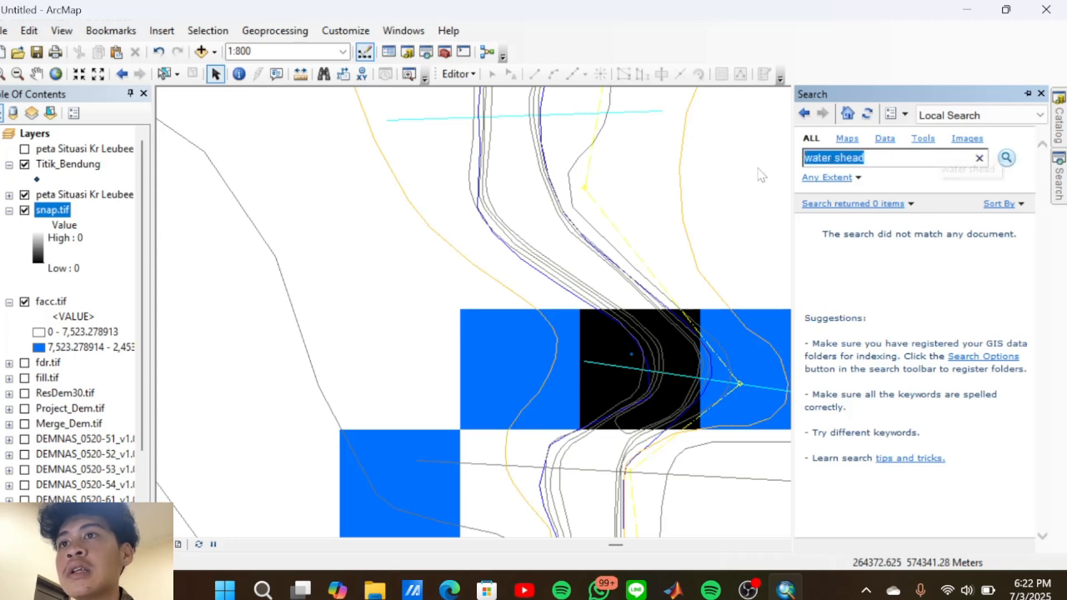
{"action": "type", "text": "water"}
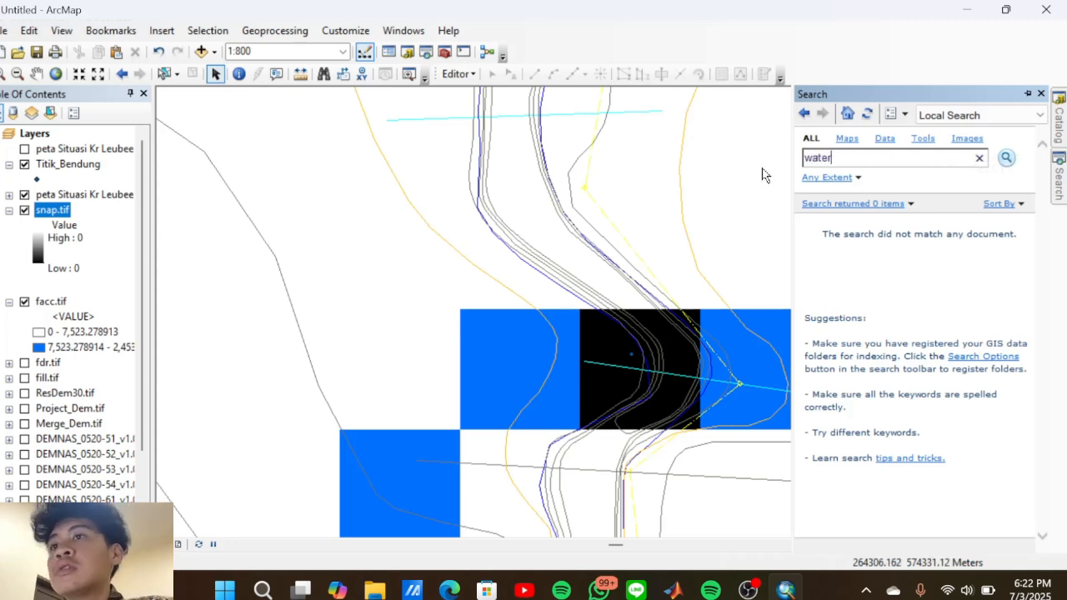
{"action": "type", "text": "sea"}
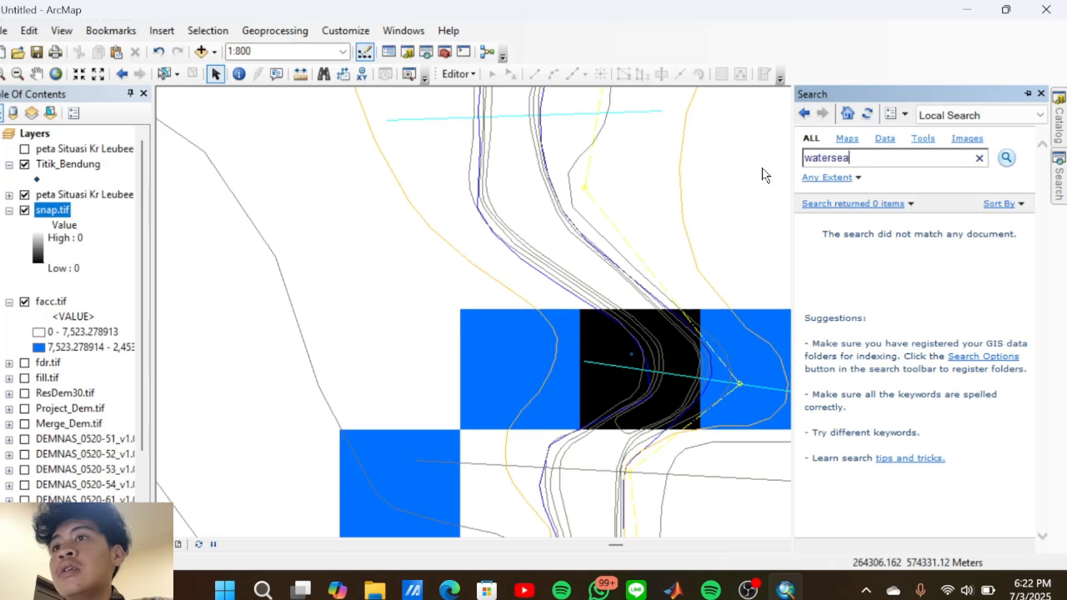
{"action": "type", "text": "d"}
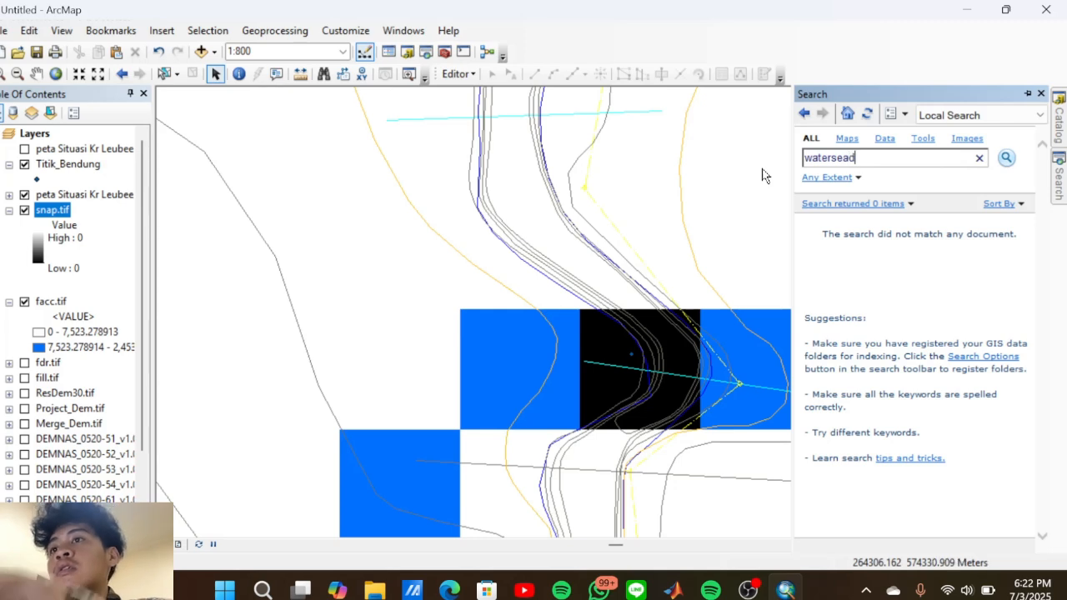
{"action": "left_click", "coordinate": [1007, 156]}
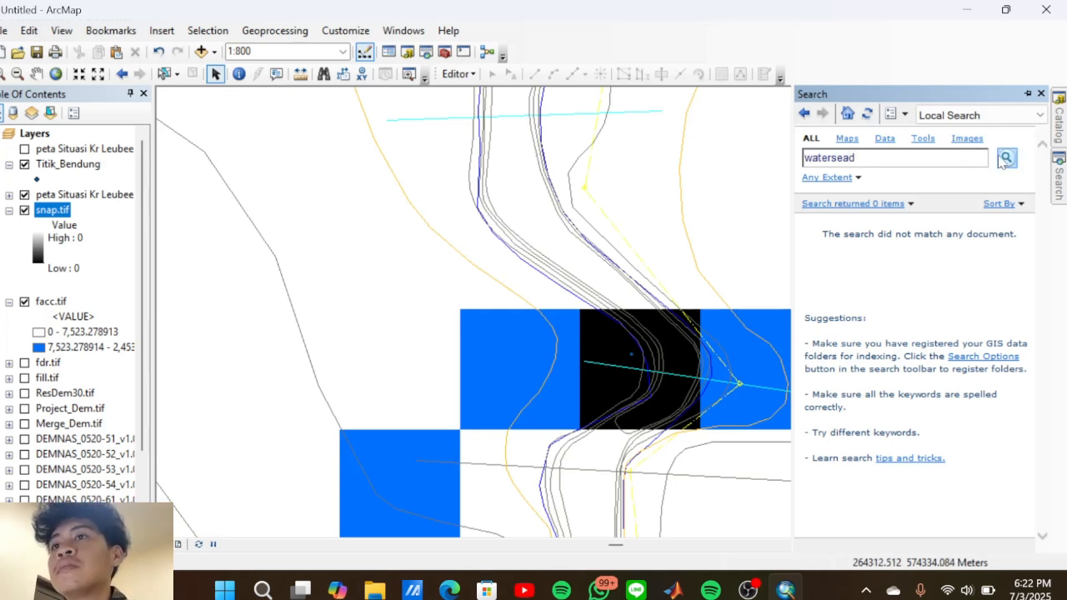
{"action": "left_click", "coordinate": [1006, 158]}
{"action": "left_click", "coordinate": [1006, 159]}
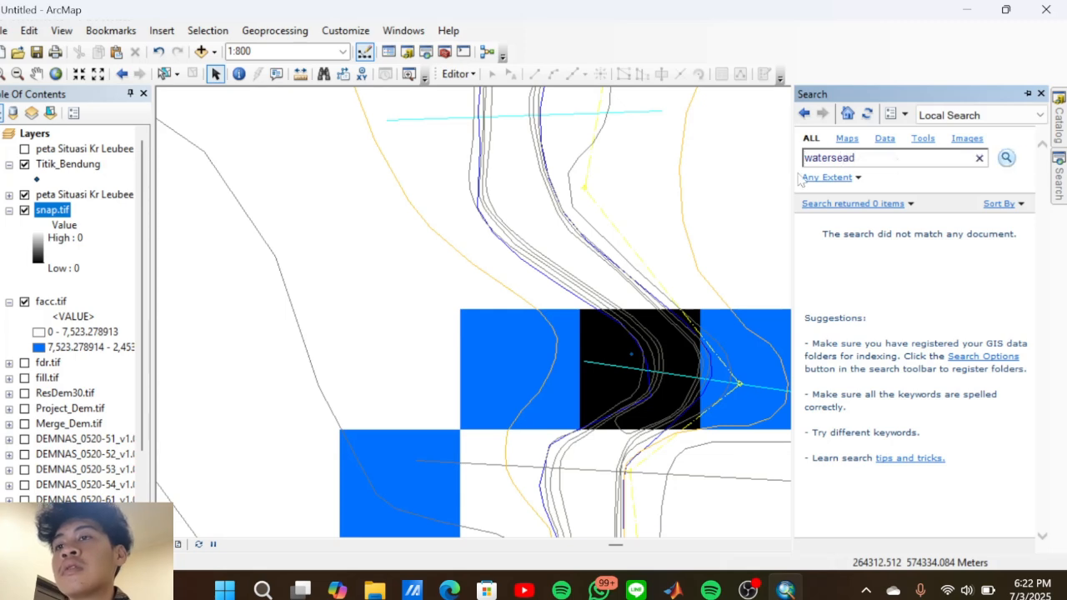
{"action": "type", "text": "h"}
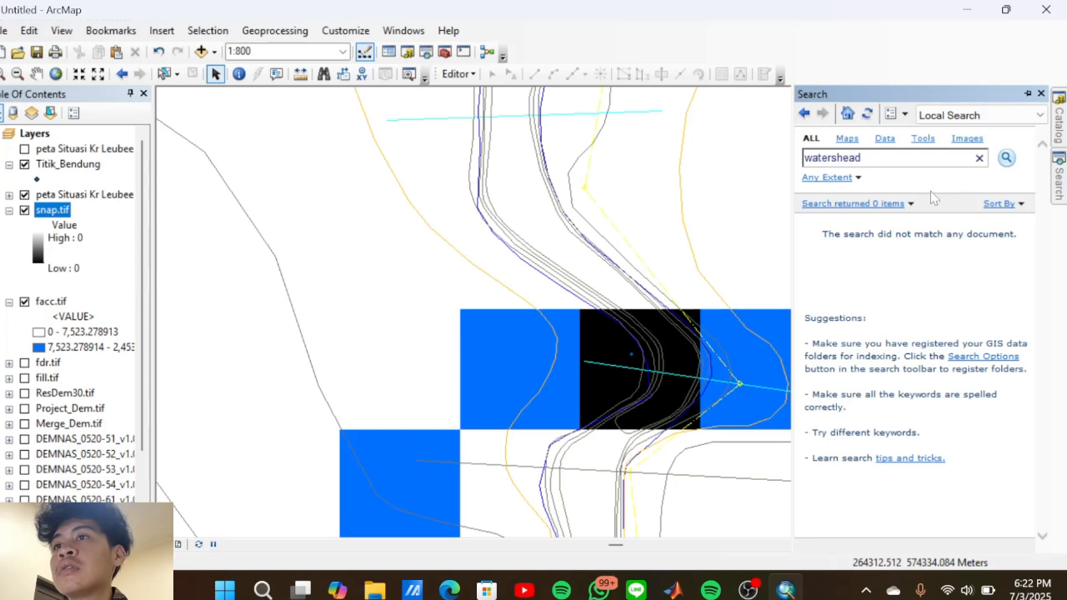
{"action": "left_click", "coordinate": [1008, 160]}
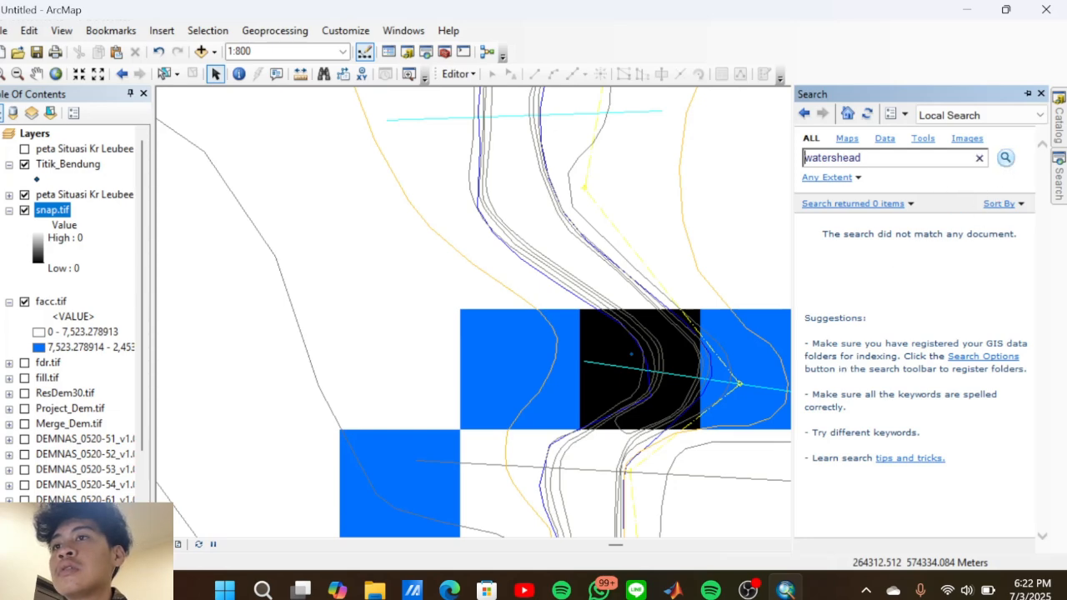
{"action": "mouse_move", "coordinate": [749, 590]}
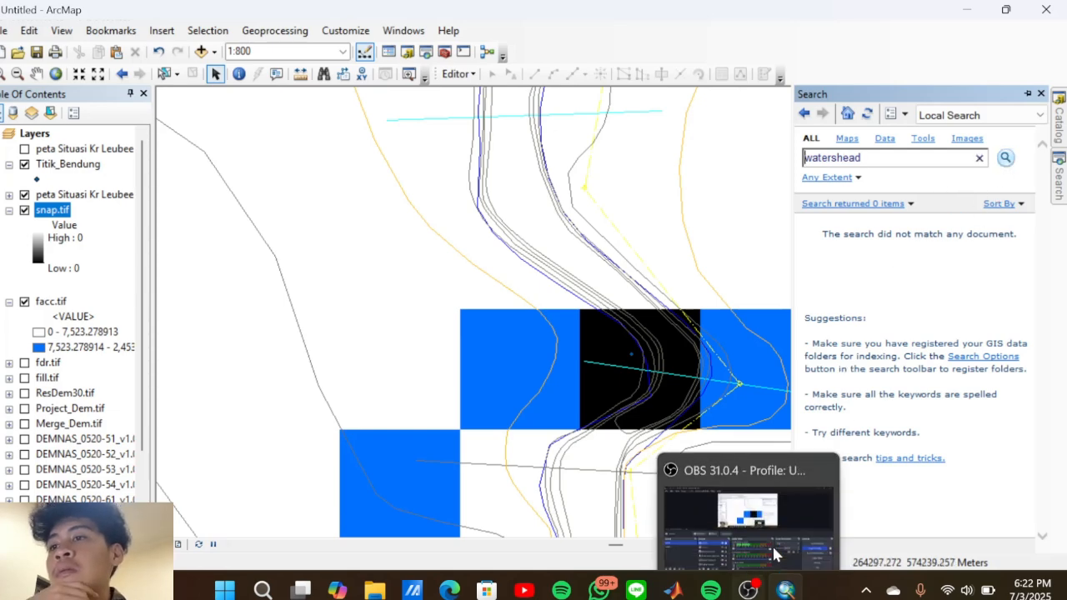
{"action": "left_click", "coordinate": [776, 553]}
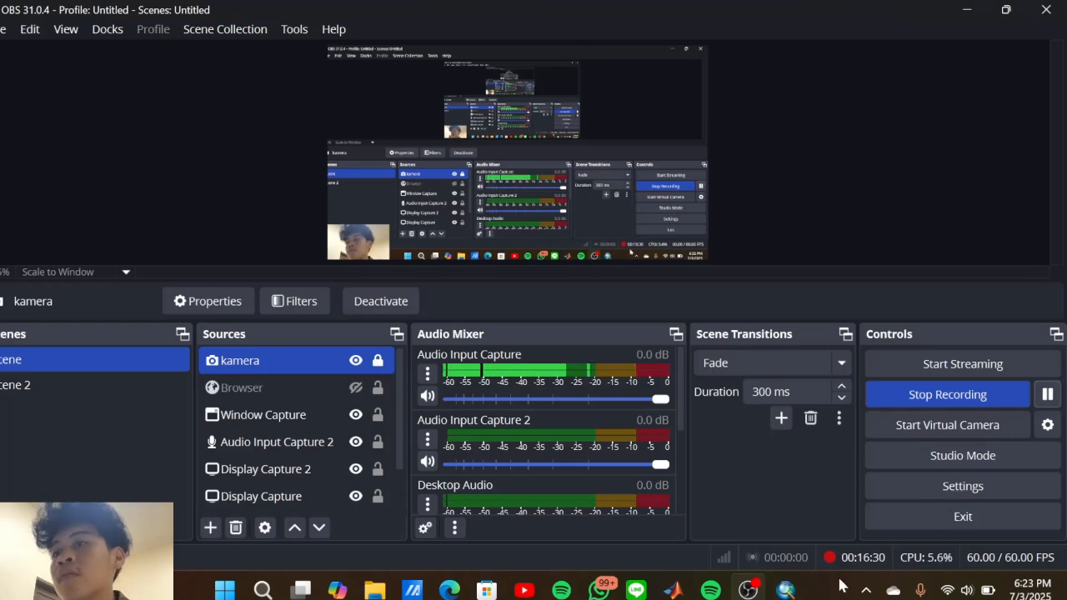
{"action": "left_click", "coordinate": [785, 590]}
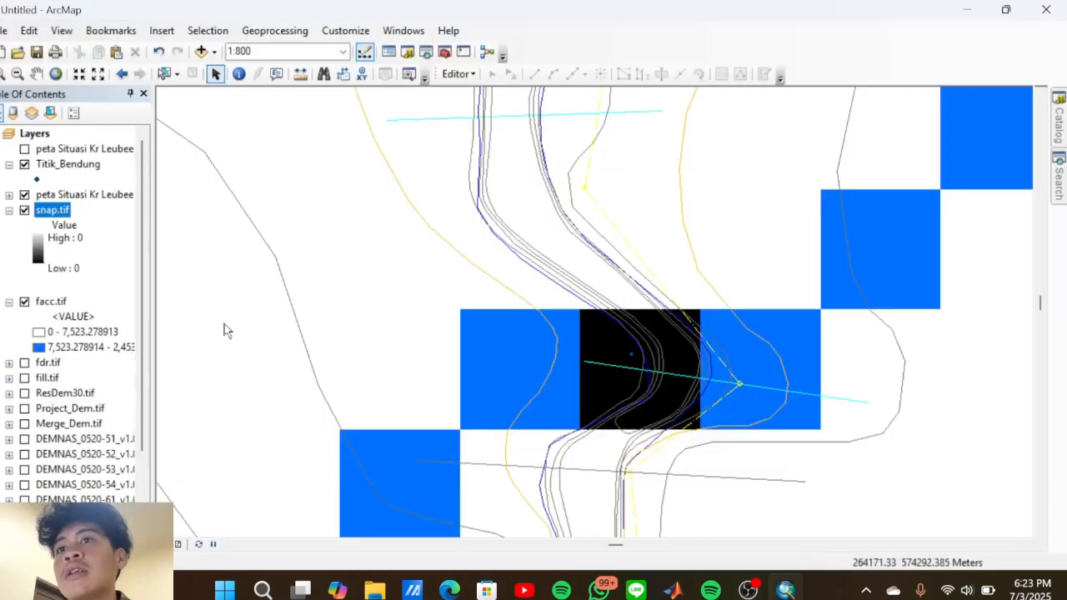
Search the geoprocessing tools for "watershed" and open the Watershed (Spatial Analyst) tool
{"action": "left_click", "coordinate": [1059, 177]}
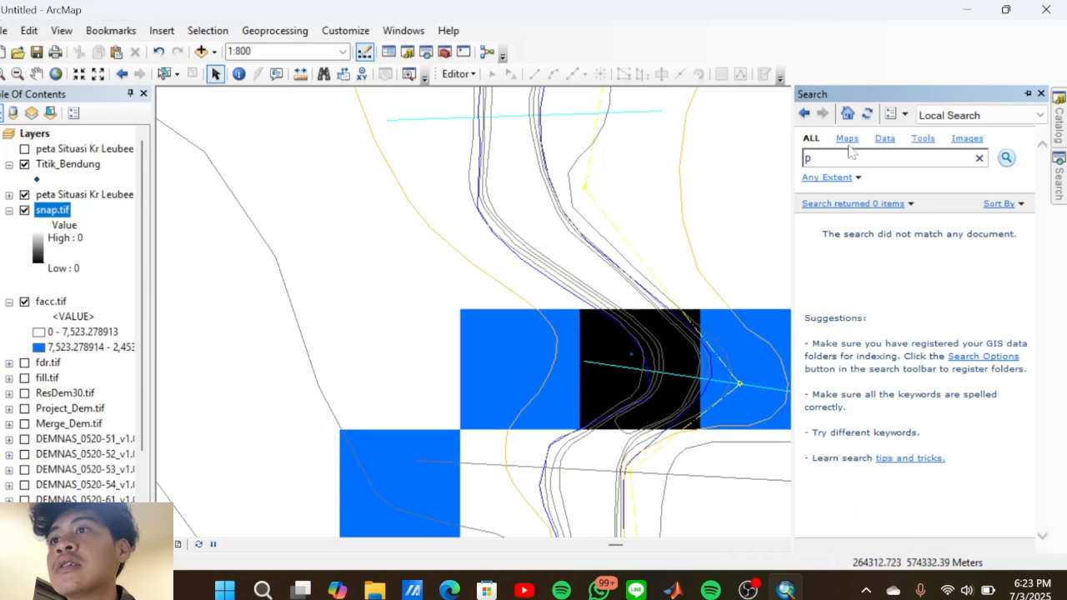
{"action": "key", "text": "BackSpace"}
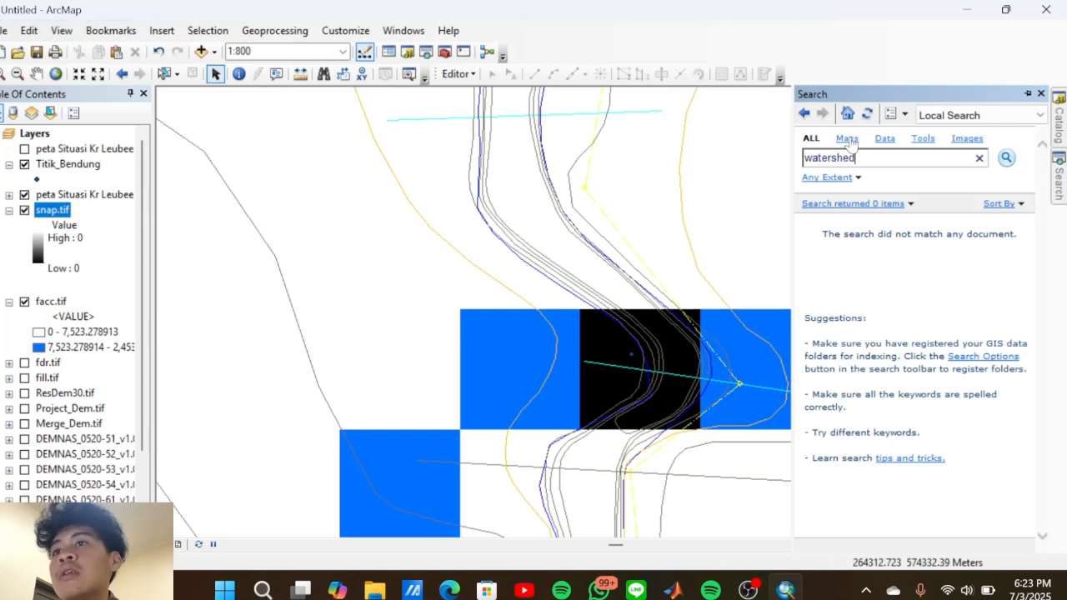
{"action": "type", "text": "watershed"}
{"action": "left_click", "coordinate": [1008, 162]}
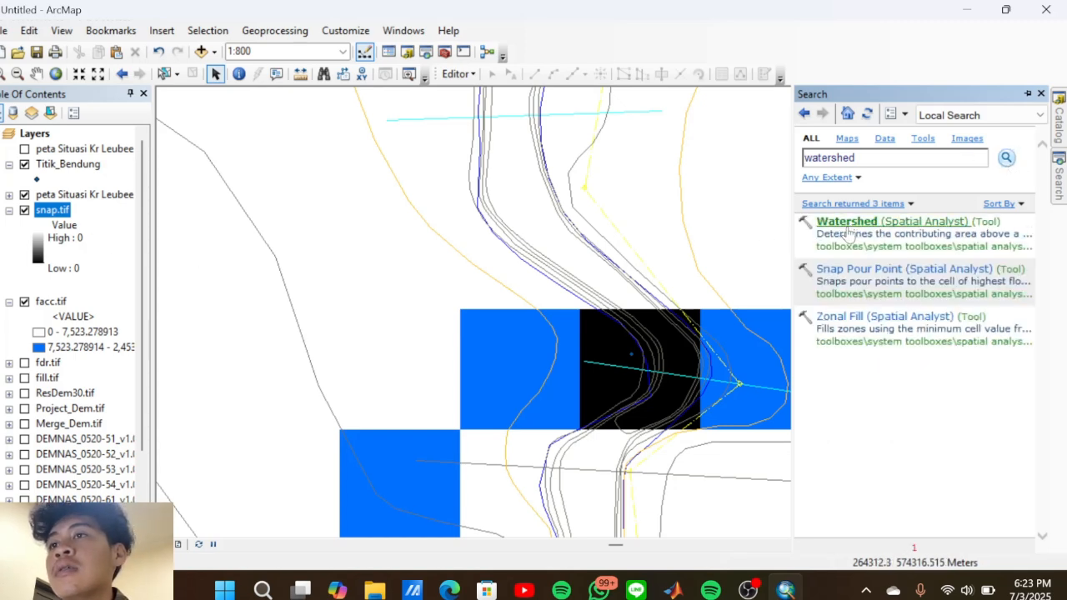
{"action": "left_click", "coordinate": [846, 221]}
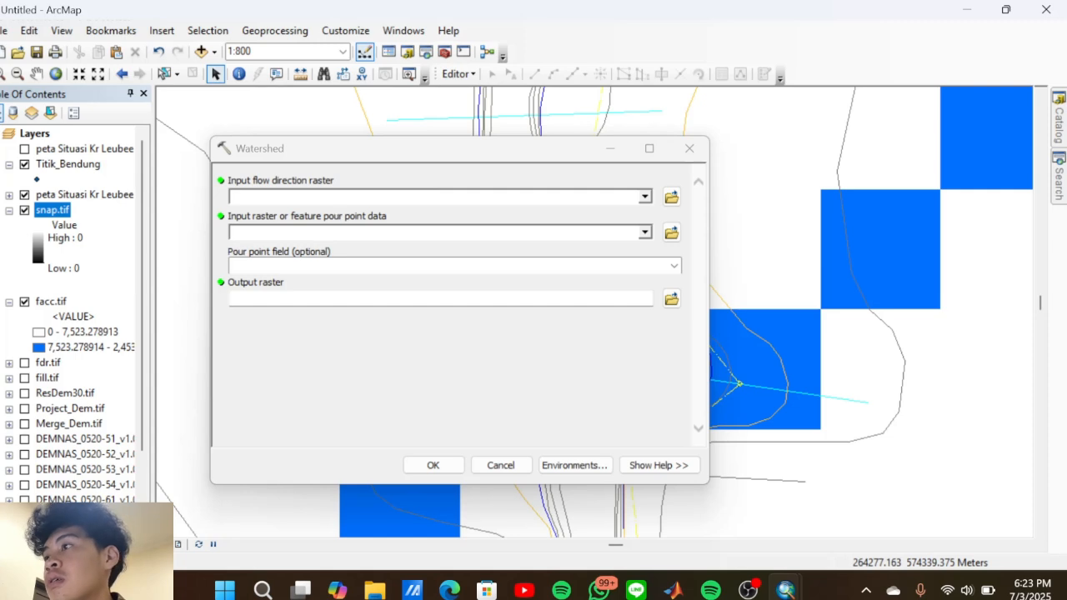
Run Watershed with fdr.tif as flow direction and snap.tif as pour point data, saving the output as DAS_BendungBireun.tif in the GIS folder
{"action": "left_click", "coordinate": [262, 156]}
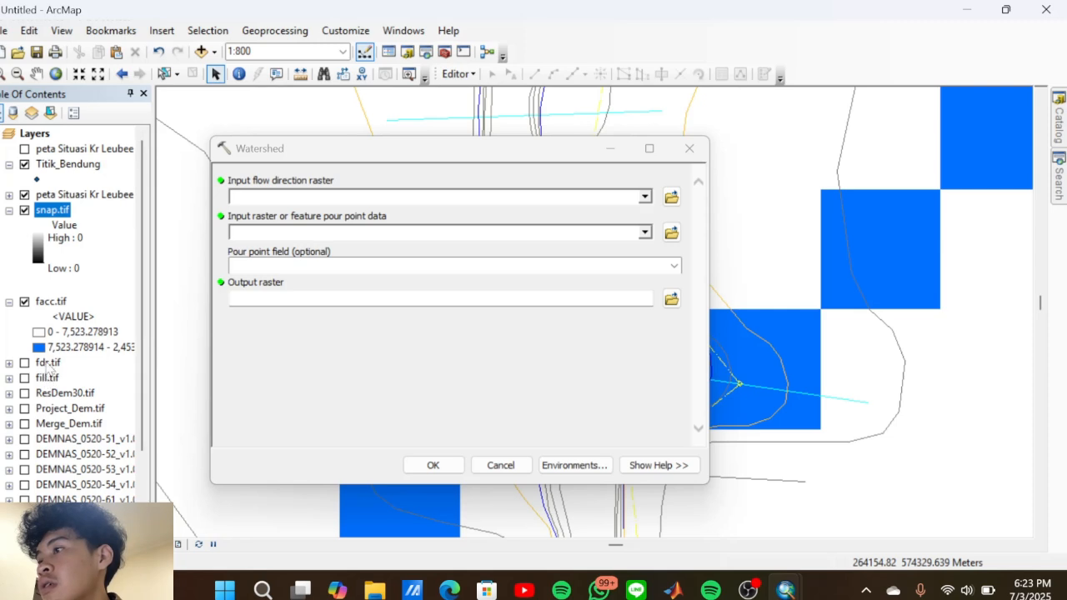
{"action": "left_click_drag", "start_coordinate": [48, 364], "coordinate": [270, 193]}
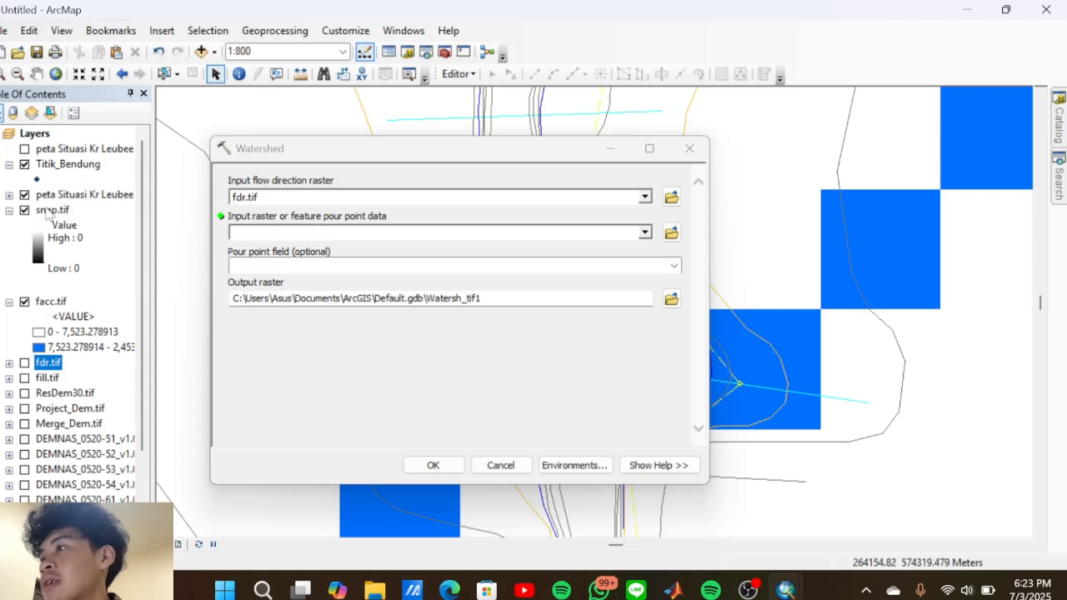
{"action": "left_click_drag", "start_coordinate": [48, 211], "coordinate": [284, 231]}
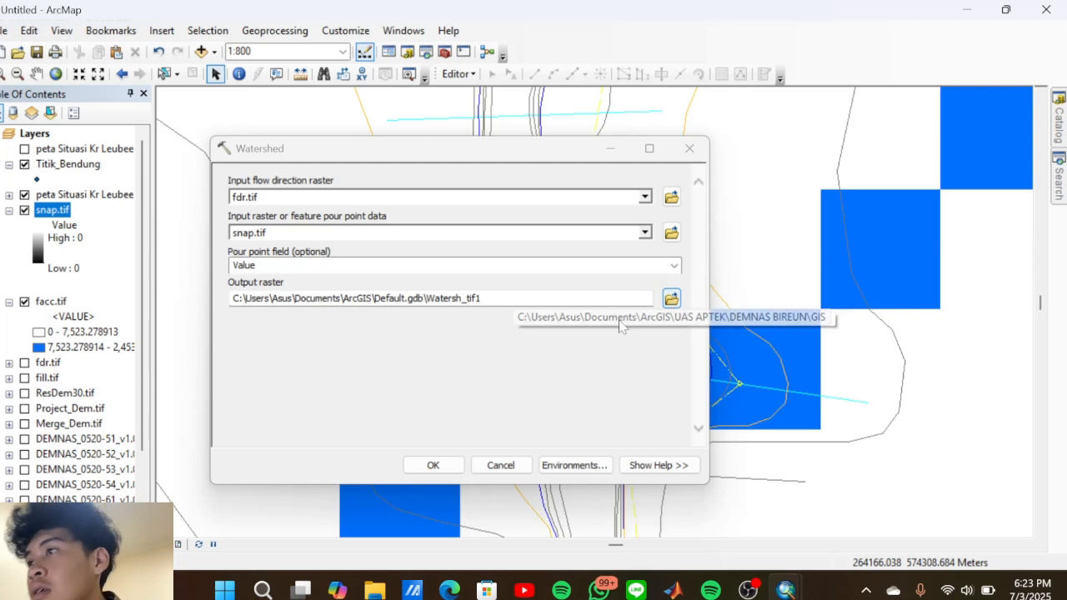
{"action": "left_click", "coordinate": [672, 300]}
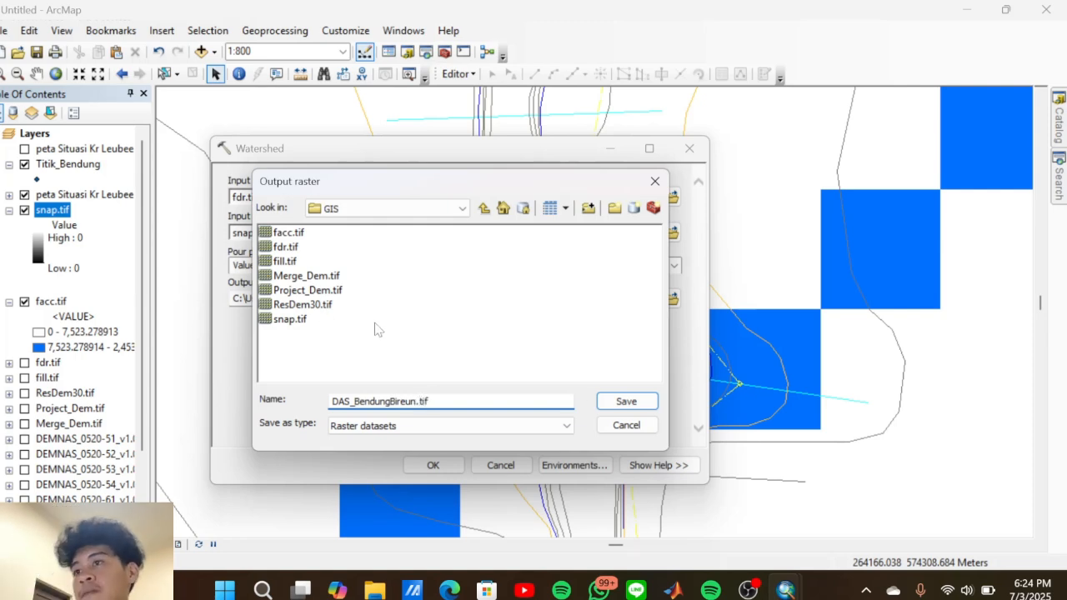
{"action": "left_click", "coordinate": [626, 403]}
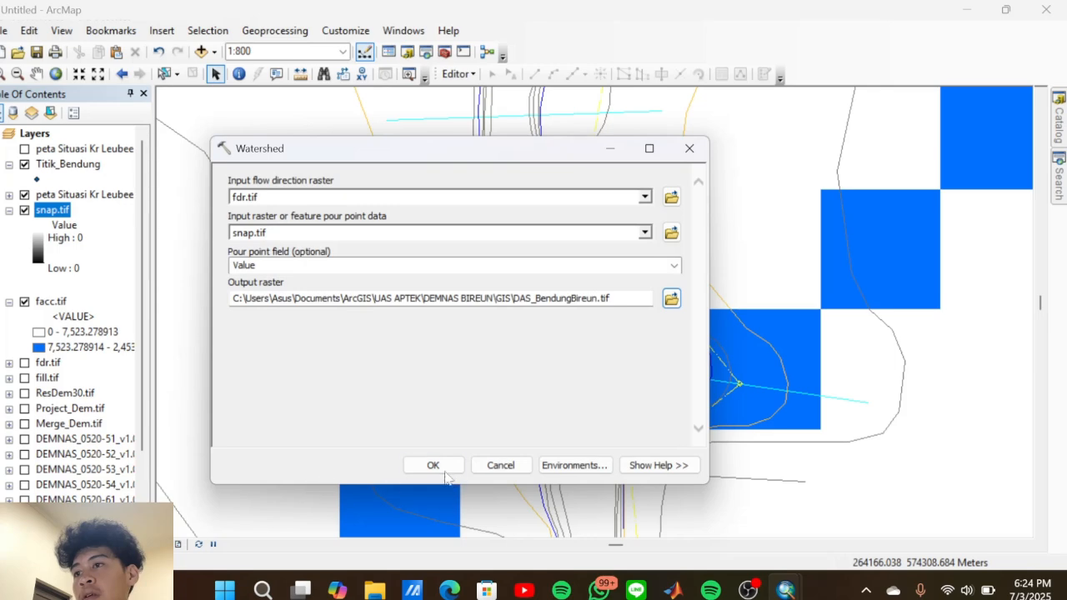
{"action": "left_click", "coordinate": [432, 465]}
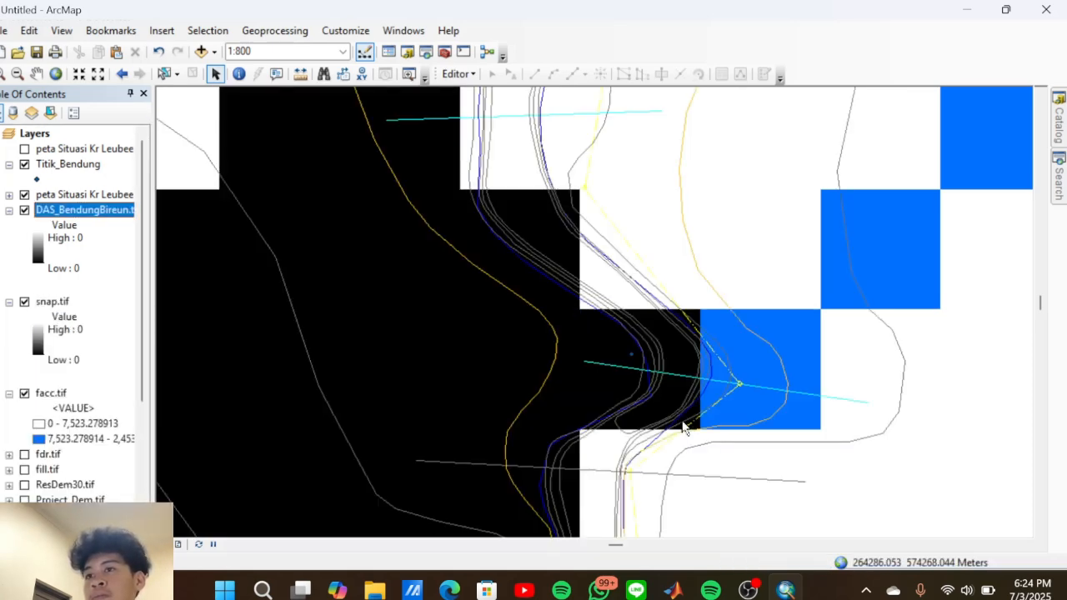
Examine the DAS_BendungBireun.tif watershed around the weir point and its wider extent against the river network
{"action": "scroll", "coordinate": [682, 425], "scroll_direction": "up", "scroll_amount": 1}
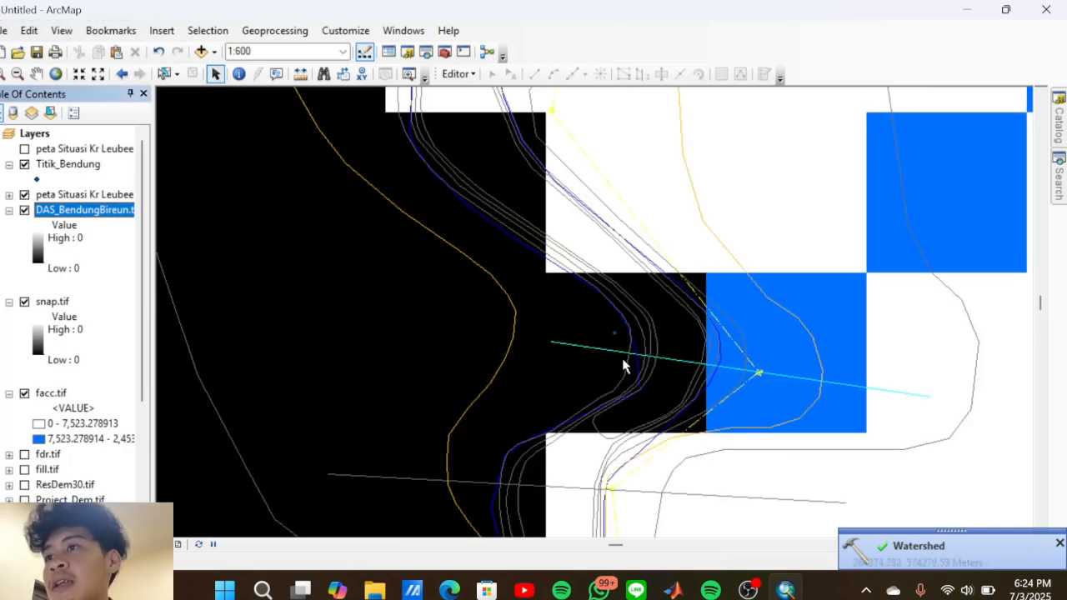
{"action": "scroll", "coordinate": [624, 365], "scroll_direction": "down", "scroll_amount": 3}
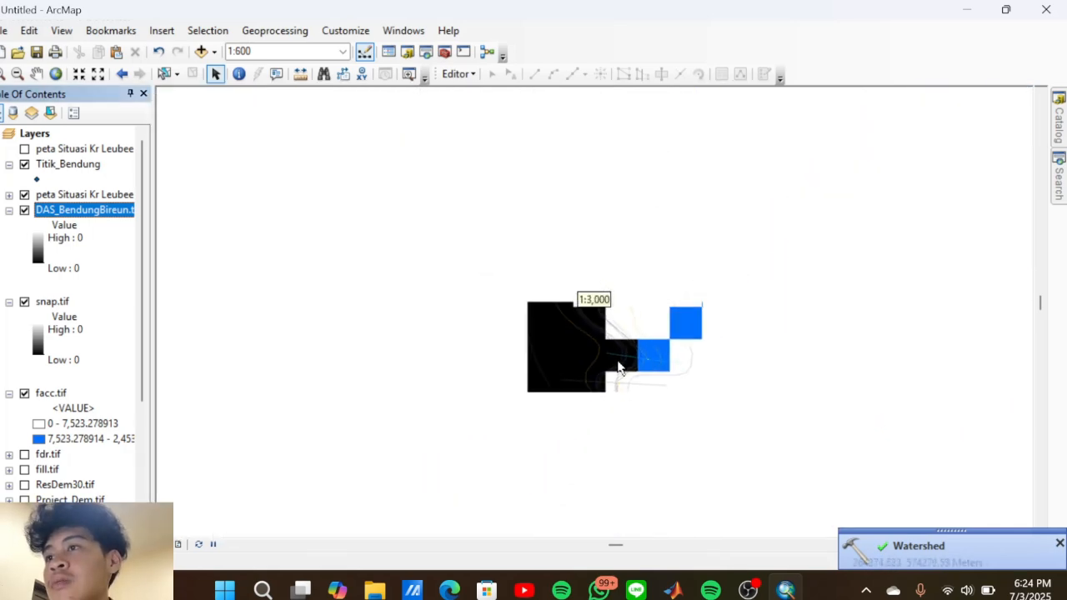
{"action": "scroll", "coordinate": [618, 367], "scroll_direction": "down", "scroll_amount": 4}
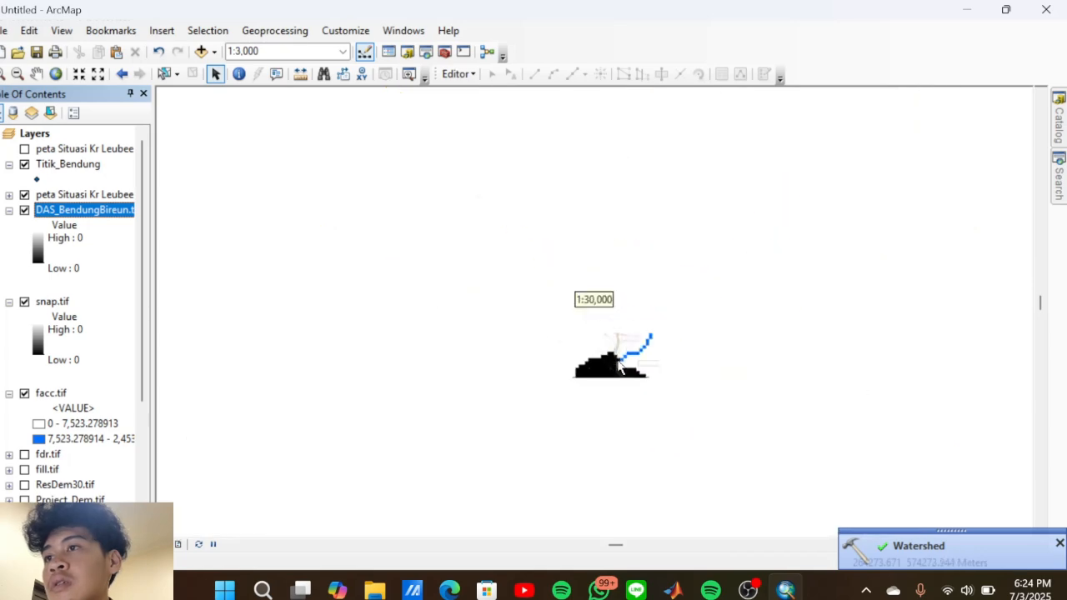
{"action": "scroll", "coordinate": [618, 367], "scroll_direction": "down", "scroll_amount": 1}
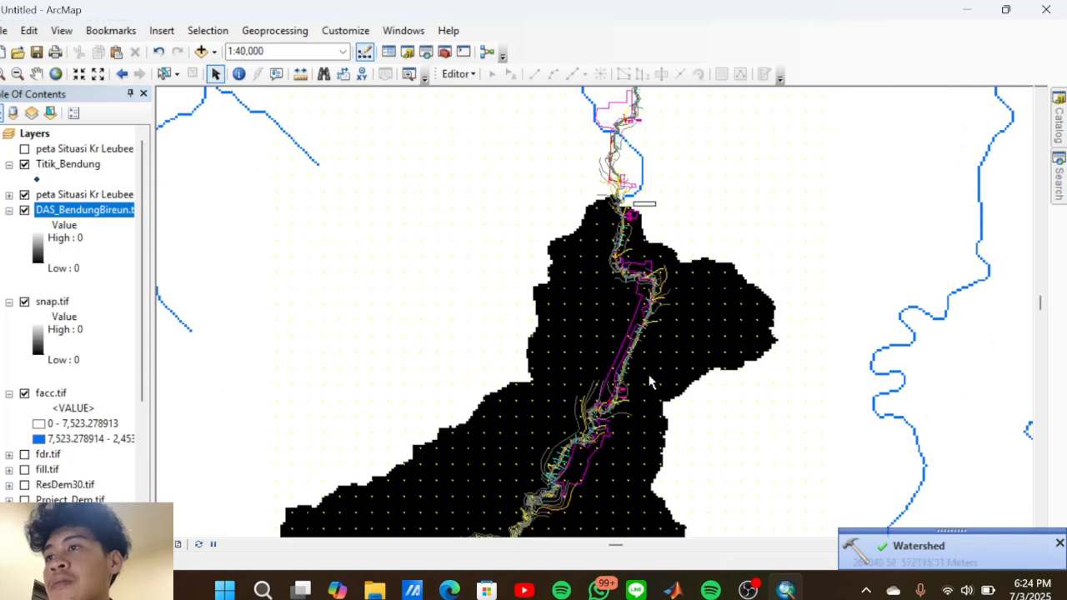
{"action": "scroll", "coordinate": [650, 378], "scroll_direction": "down", "scroll_amount": 2}
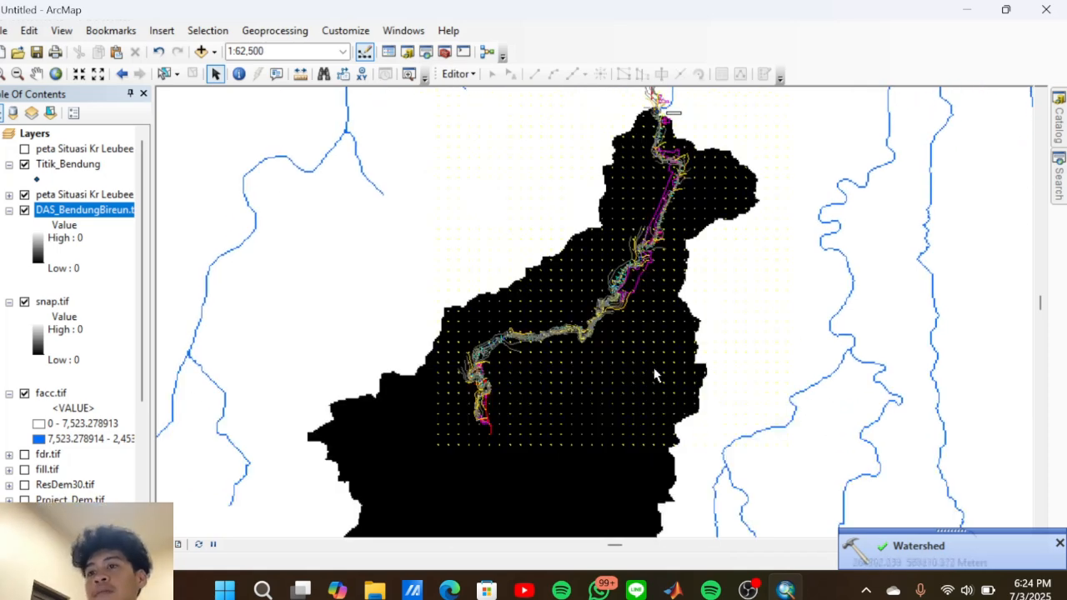
{"action": "mouse_move", "coordinate": [749, 590]}
{"action": "left_click", "coordinate": [767, 531]}
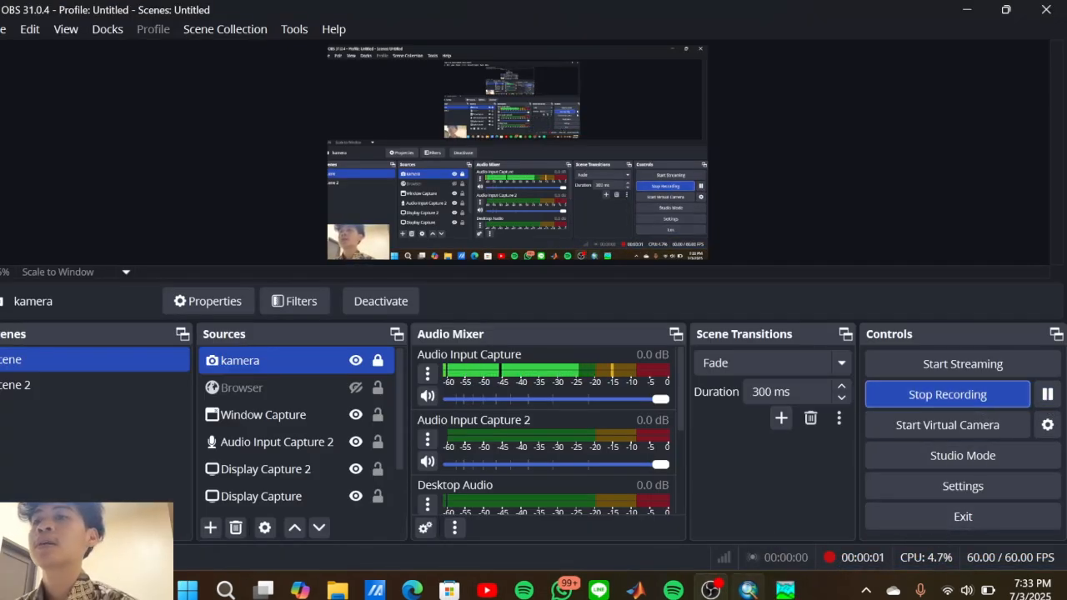
{"action": "mouse_move", "coordinate": [749, 590]}
{"action": "left_click", "coordinate": [746, 508]}
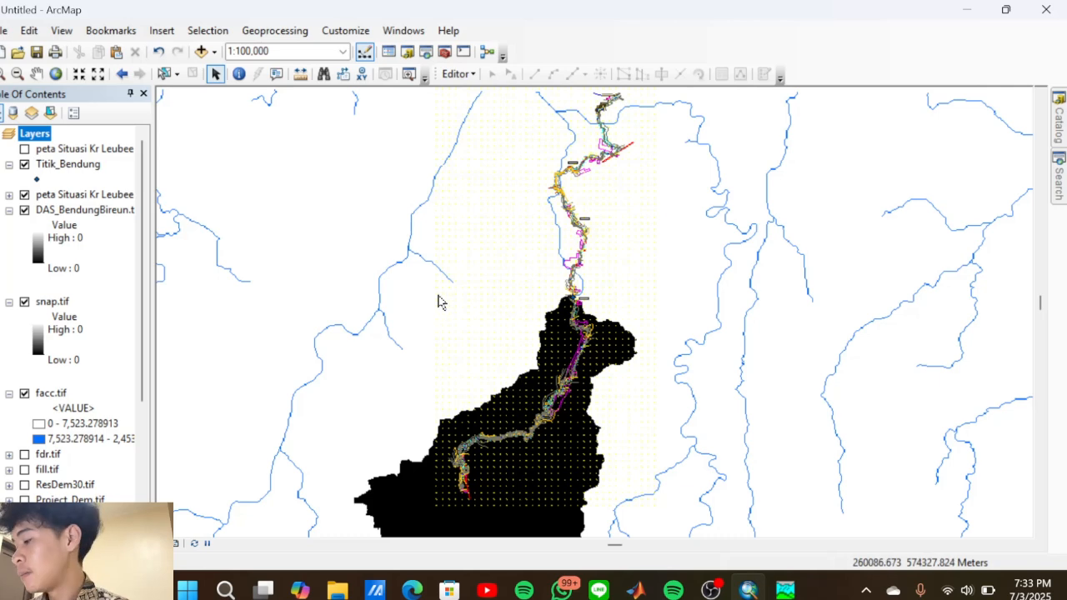
Switch to HEC-HMS and start a new project named "Bendung Bireun"
{"action": "left_click", "coordinate": [785, 590]}
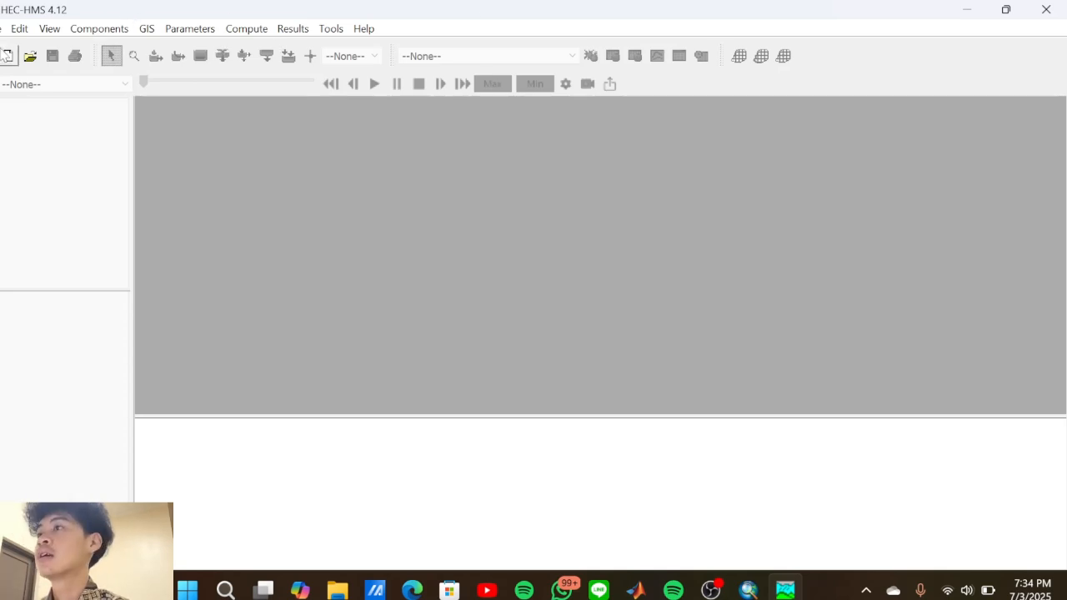
{"action": "left_click", "coordinate": [9, 55]}
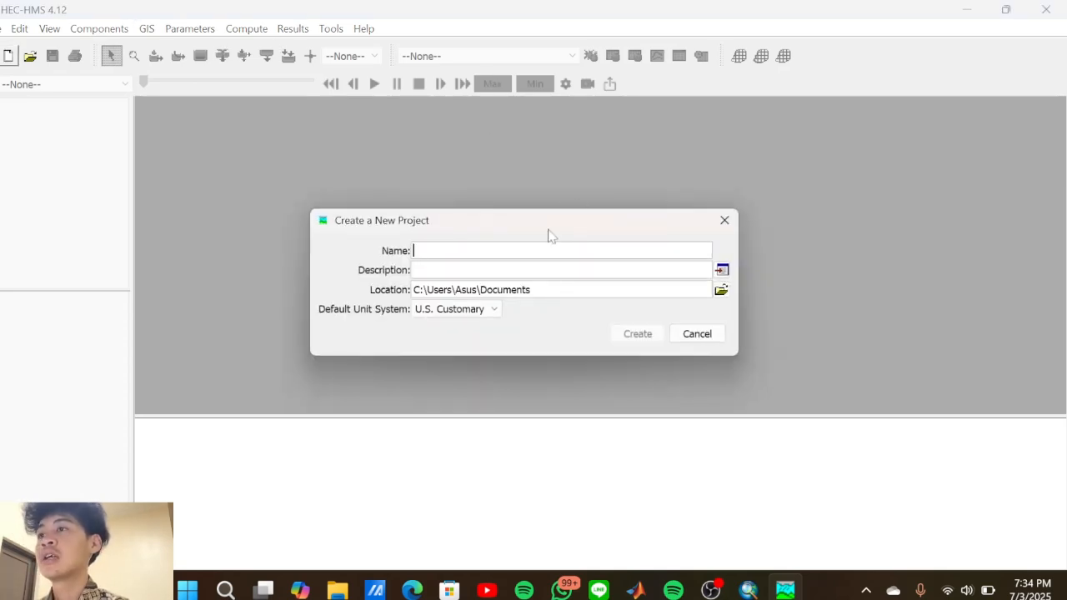
{"action": "type", "text": "Bendung Bireun"}
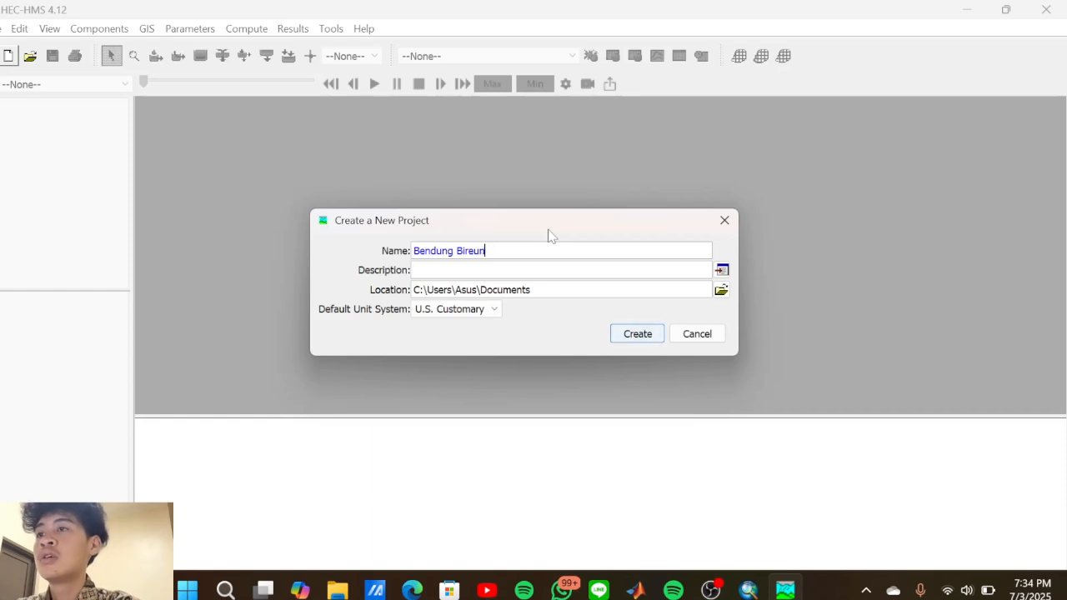
Set the new project's location to the folder ArcGIS\UAS APTEK\DEMNAS BIREUN\HEC HMS BIREUN under Documents
{"action": "left_click", "coordinate": [721, 290]}
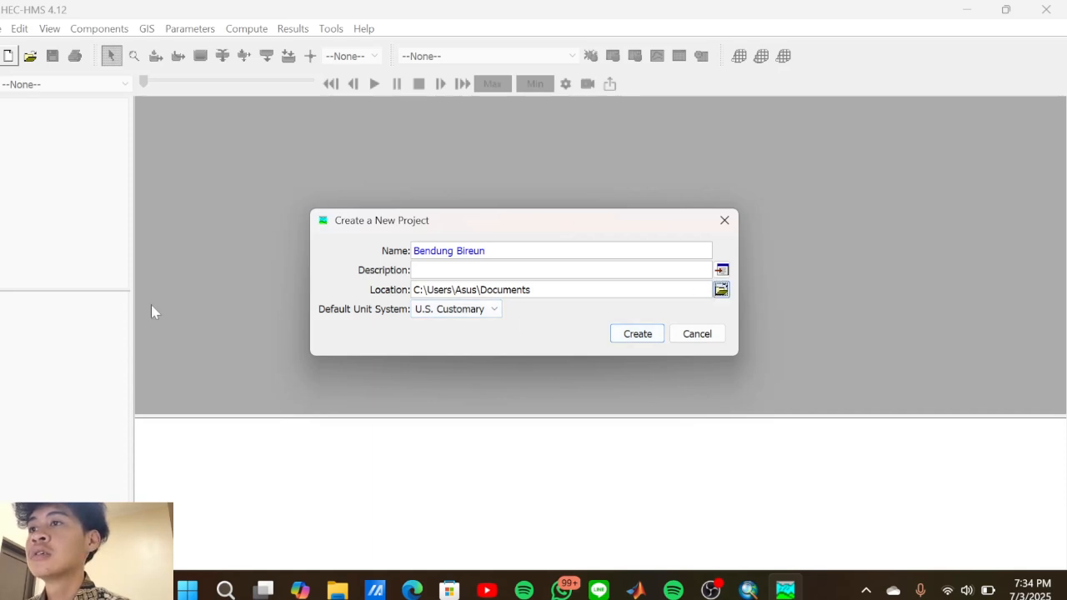
{"action": "double_click", "coordinate": [380, 169]}
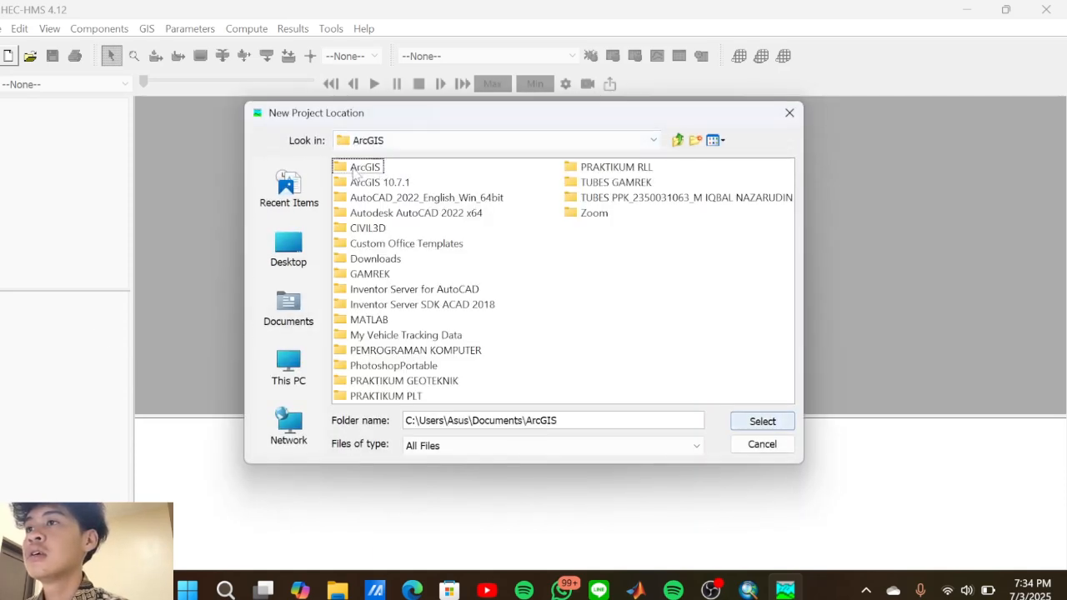
{"action": "double_click", "coordinate": [373, 198]}
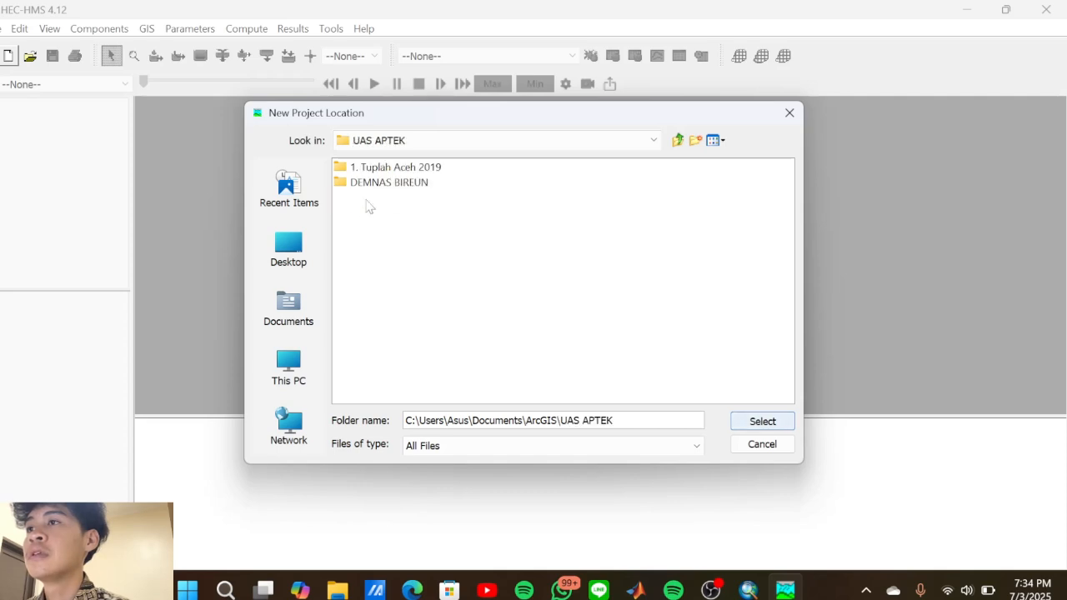
{"action": "double_click", "coordinate": [392, 183]}
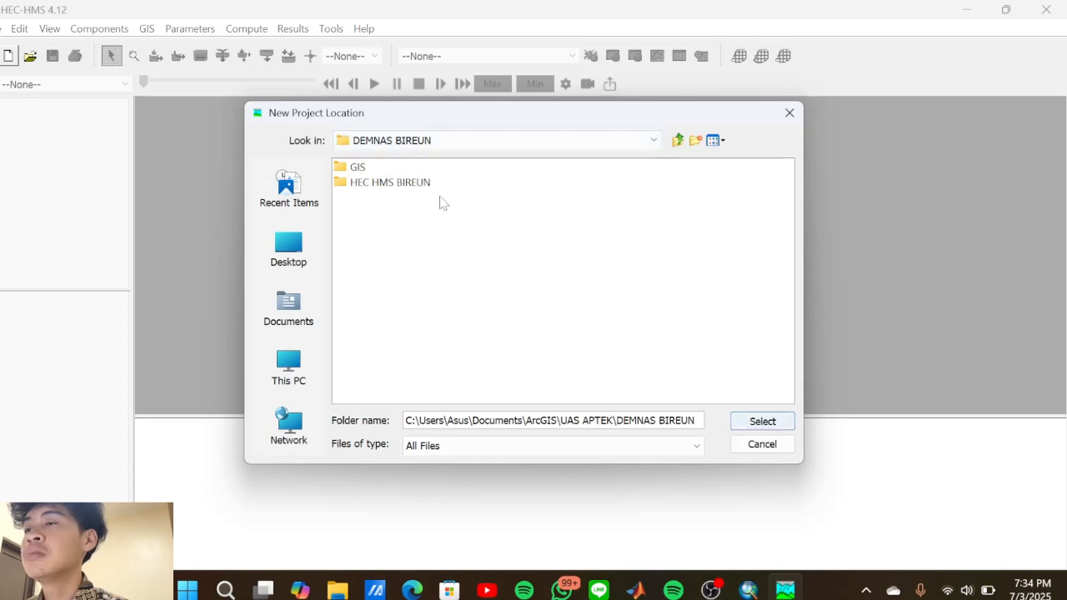
{"action": "left_click", "coordinate": [390, 183]}
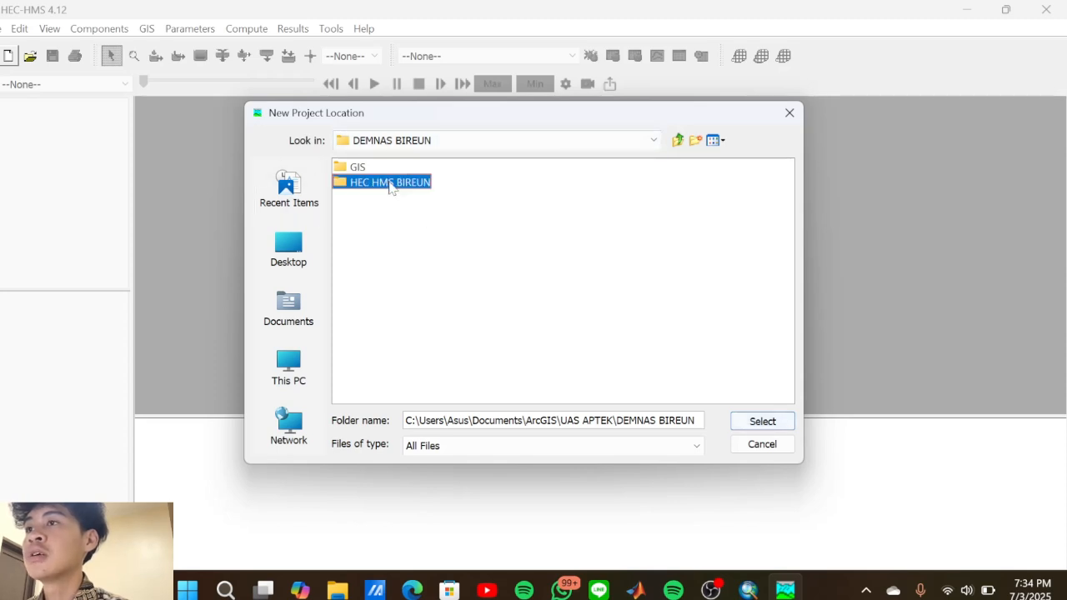
{"action": "left_click", "coordinate": [790, 423]}
Set the project's default unit system to Metric and create the project
{"action": "left_click", "coordinate": [466, 311]}
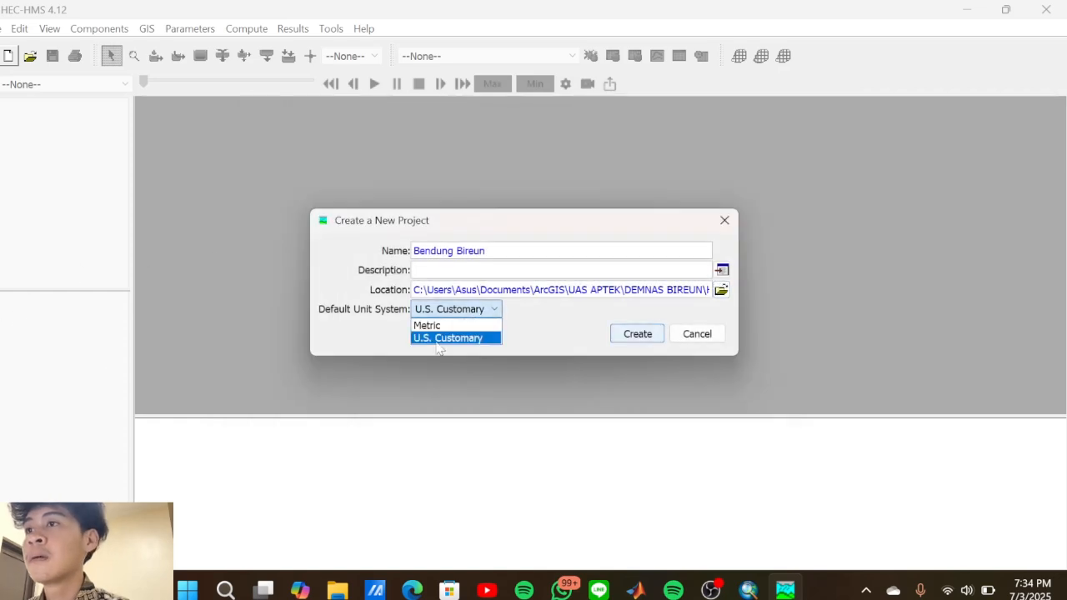
{"action": "left_click", "coordinate": [427, 325]}
{"action": "left_click", "coordinate": [624, 334]}
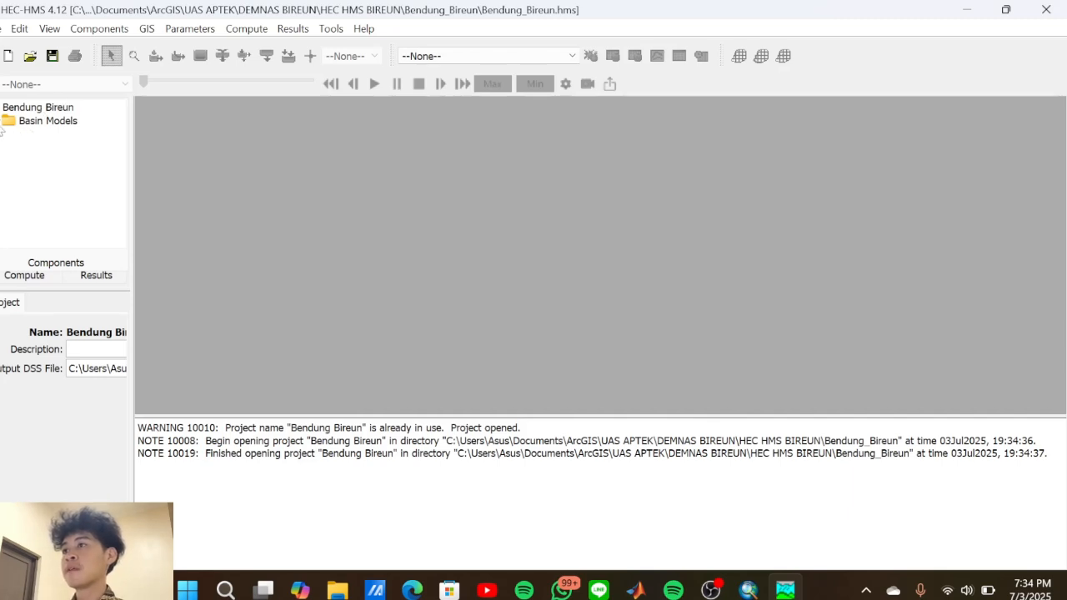
{"action": "left_click", "coordinate": [3, 125]}
{"action": "left_click", "coordinate": [2, 126]}
{"action": "left_click", "coordinate": [3, 125]}
{"action": "left_click", "coordinate": [2, 125]}
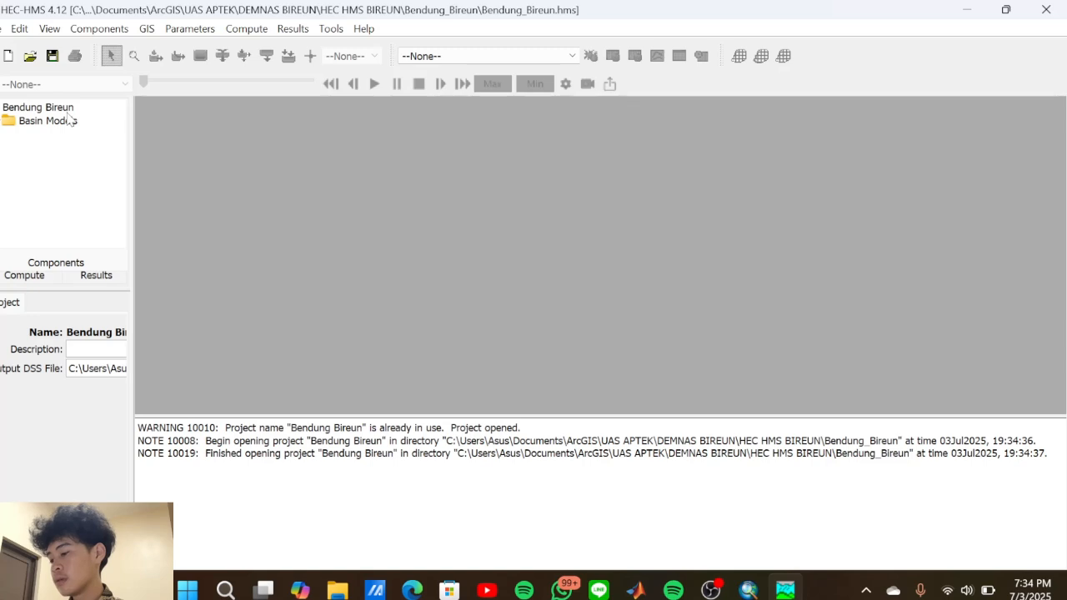
Delete the existing Bendung Bireun basin model from the project and close the Basin Model Manager
{"action": "left_click", "coordinate": [95, 32]}
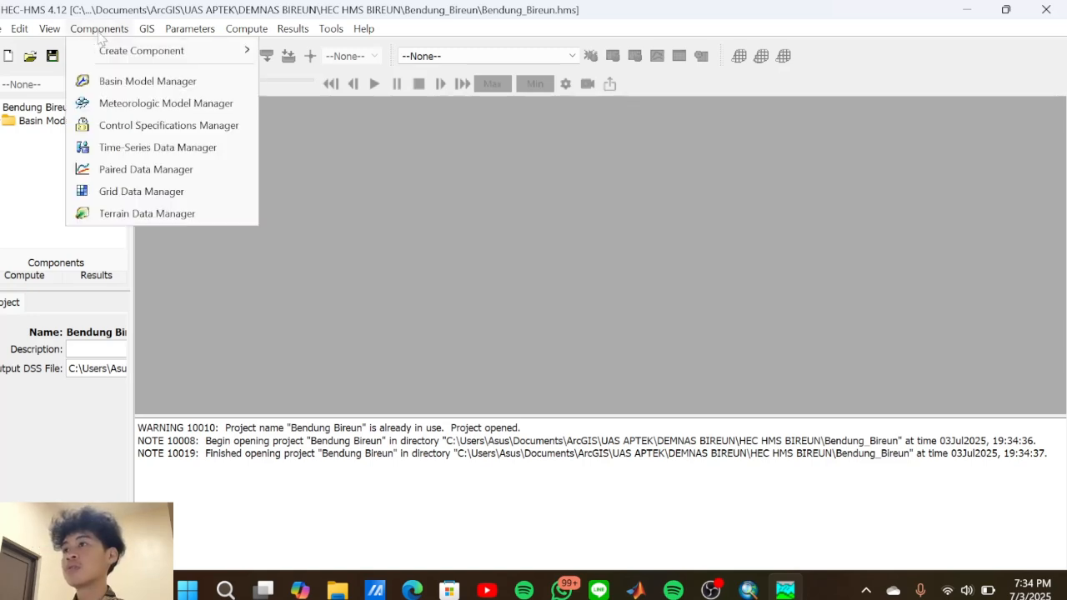
{"action": "left_click", "coordinate": [149, 78]}
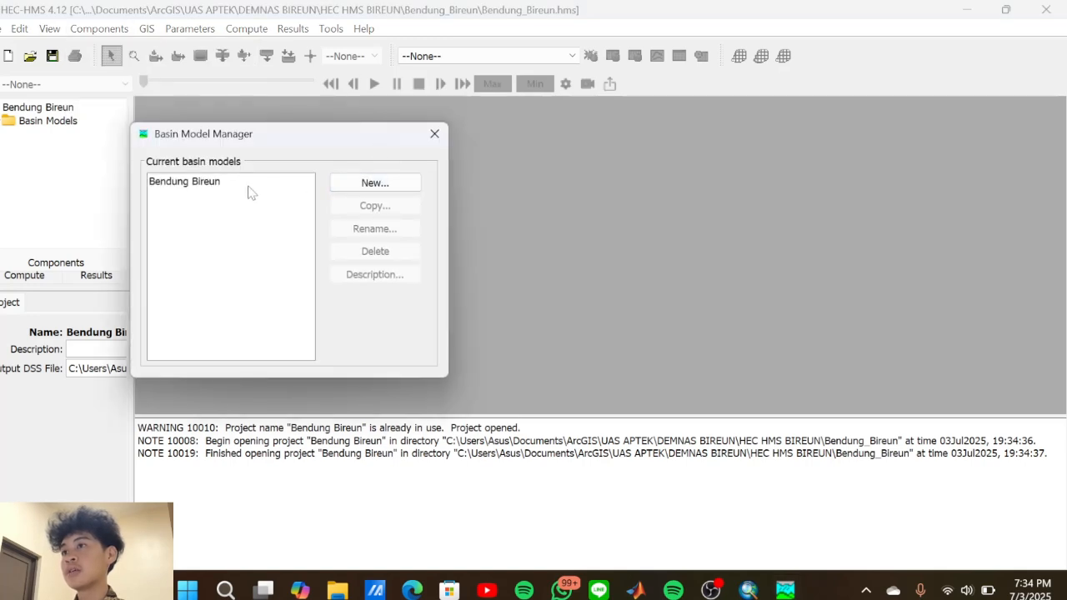
{"action": "left_click", "coordinate": [207, 184]}
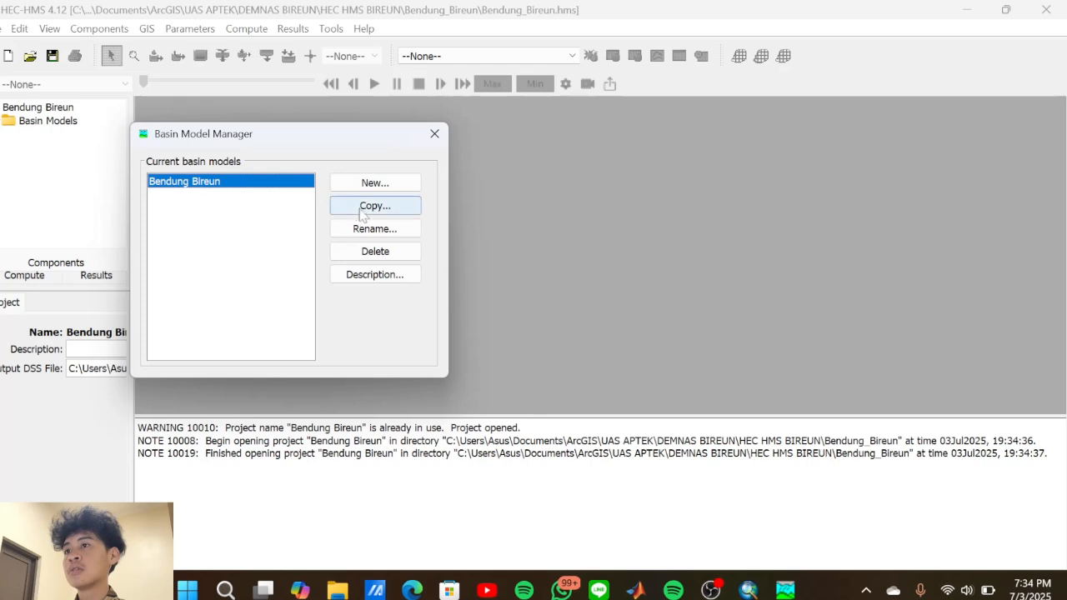
{"action": "left_click", "coordinate": [375, 251]}
{"action": "left_click", "coordinate": [250, 278]}
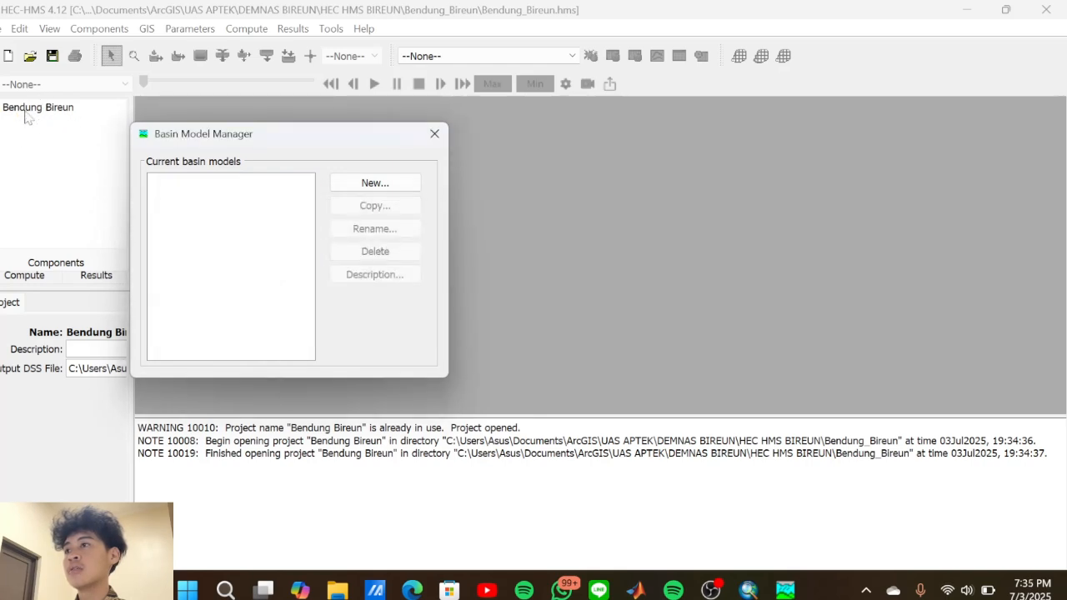
{"action": "left_click", "coordinate": [435, 134]}
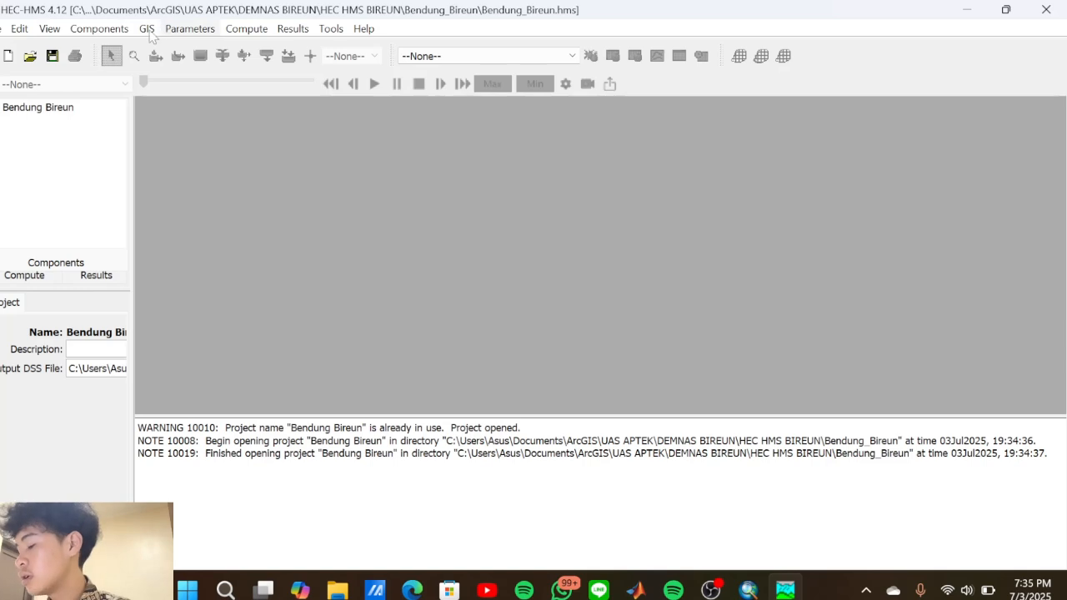
Create a new basin model named "Bendung Bireun" in the Basin Model Manager
{"action": "left_click", "coordinate": [115, 30]}
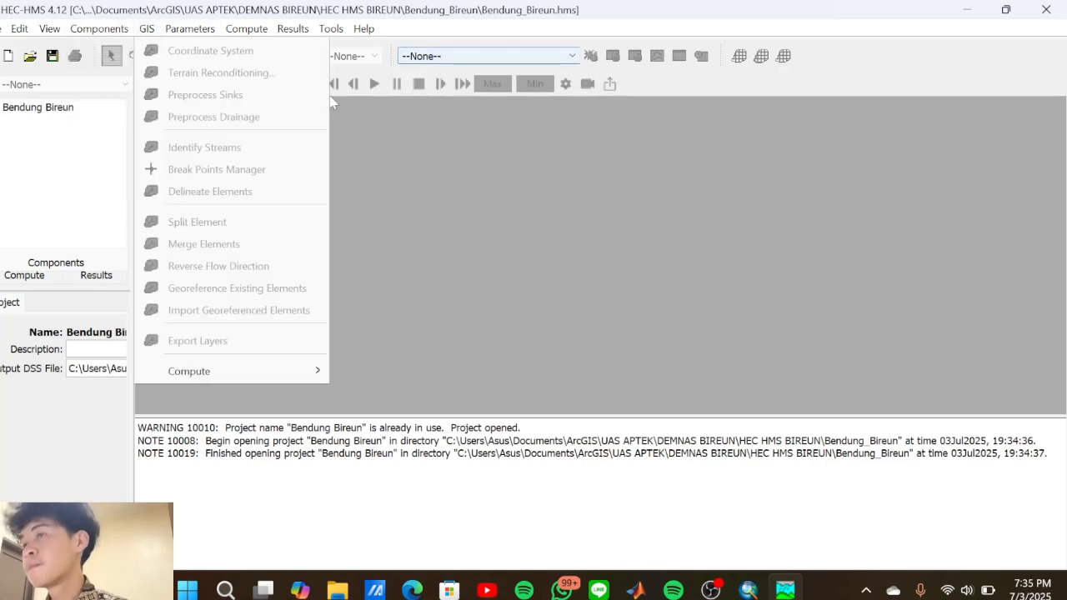
{"action": "left_click", "coordinate": [103, 30]}
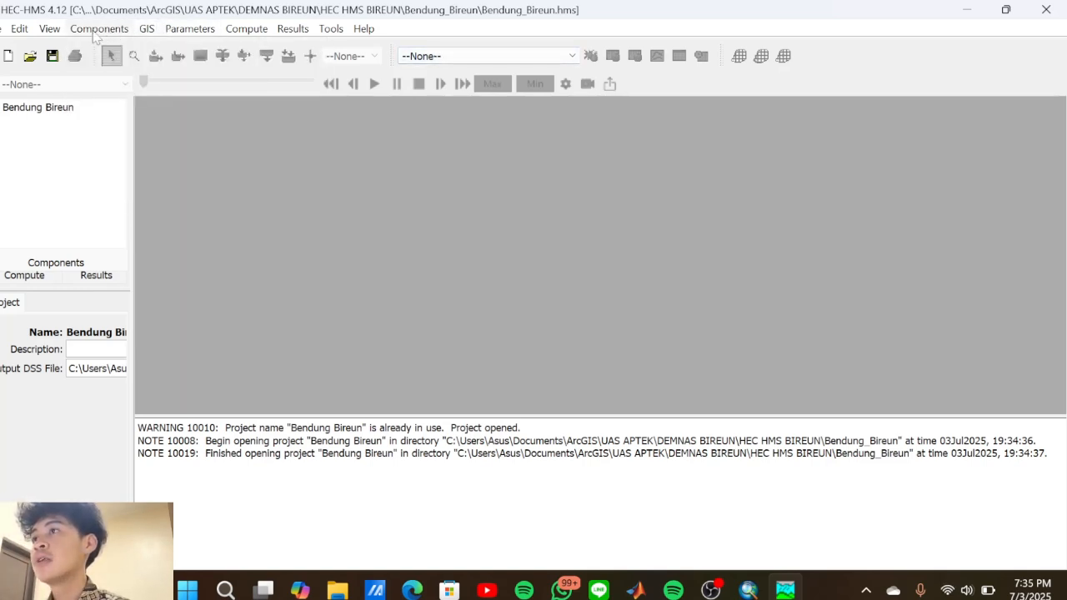
{"action": "left_click", "coordinate": [104, 30]}
{"action": "left_click", "coordinate": [125, 81]}
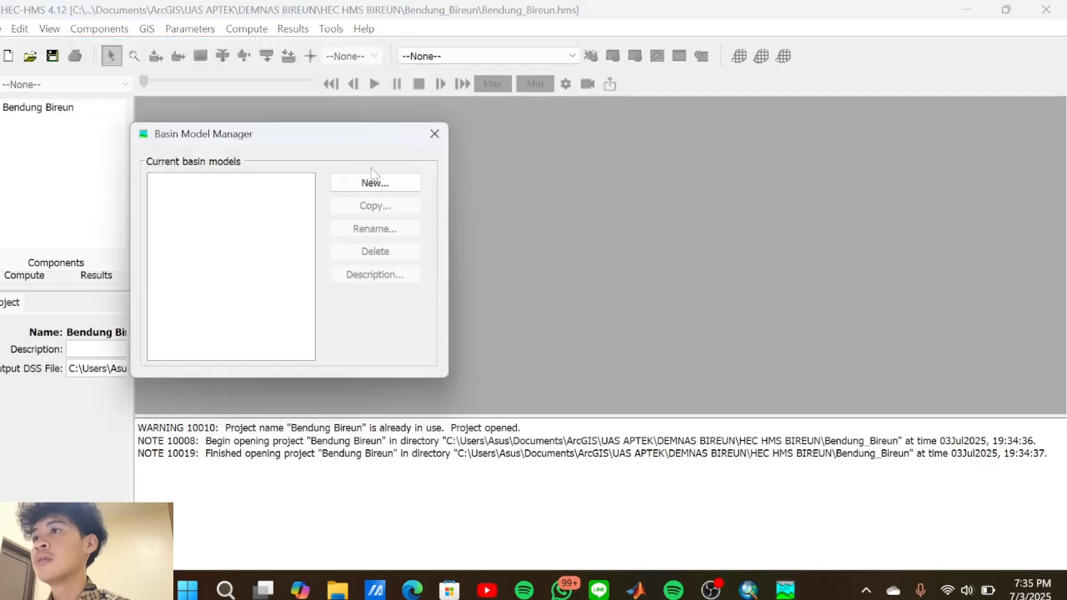
{"action": "left_click", "coordinate": [372, 182]}
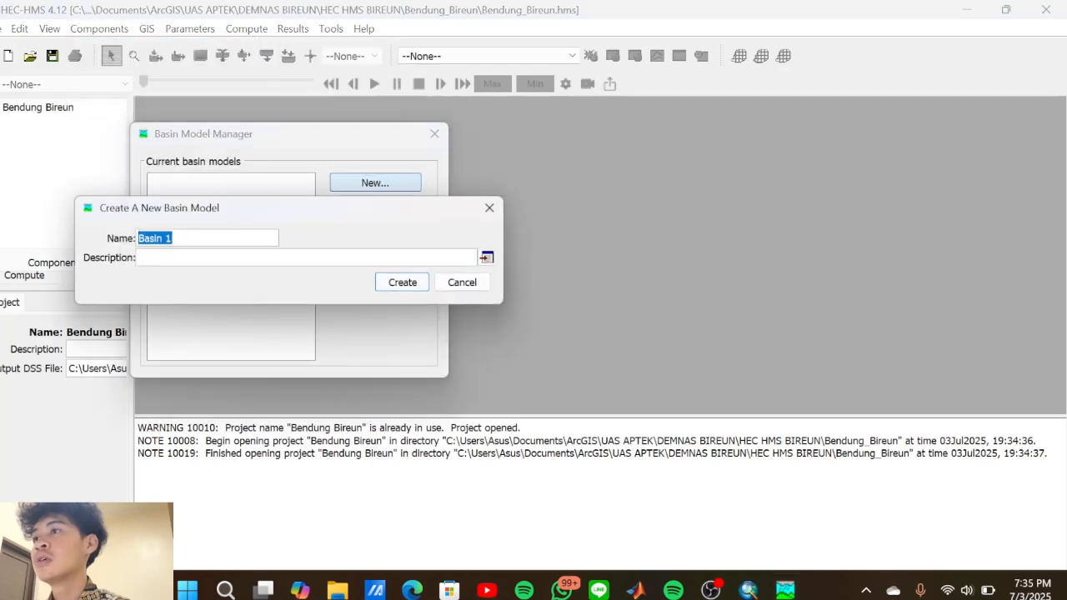
{"action": "key", "text": "BackSpace"}
{"action": "type", "text": "Ba"}
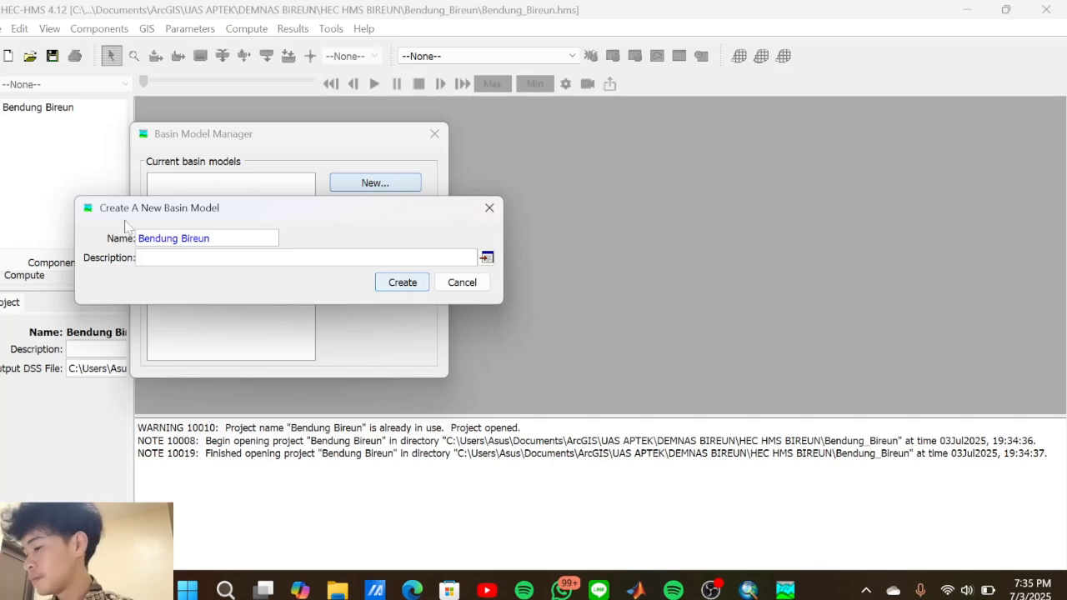
{"action": "left_click", "coordinate": [419, 289]}
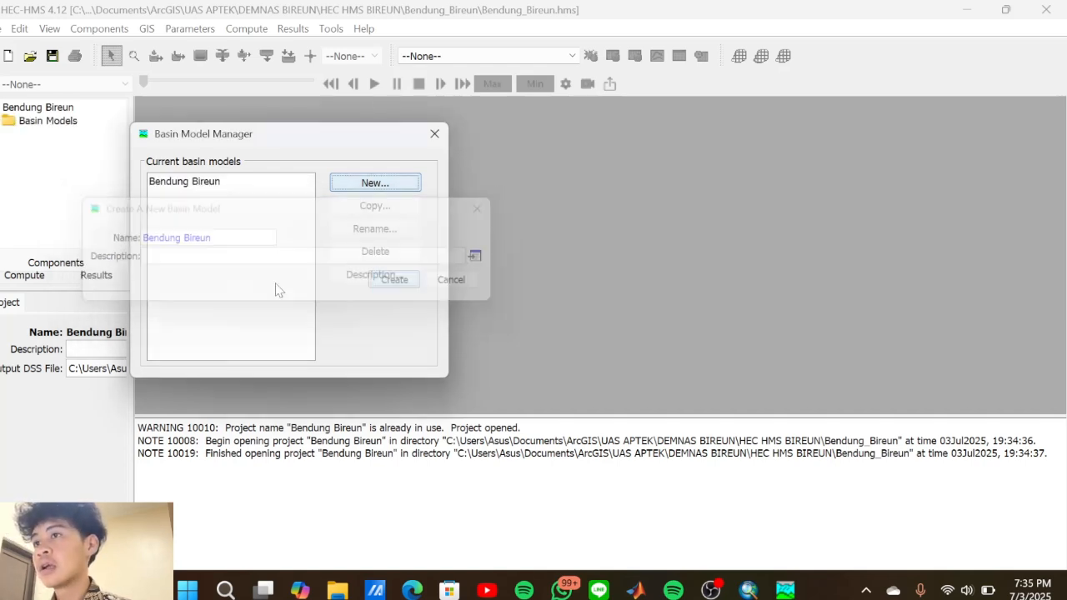
{"action": "left_click", "coordinate": [434, 135]}
Open the new Bendung Bireun basin model and enlarge its map window to fill the workspace
{"action": "double_click", "coordinate": [48, 121]}
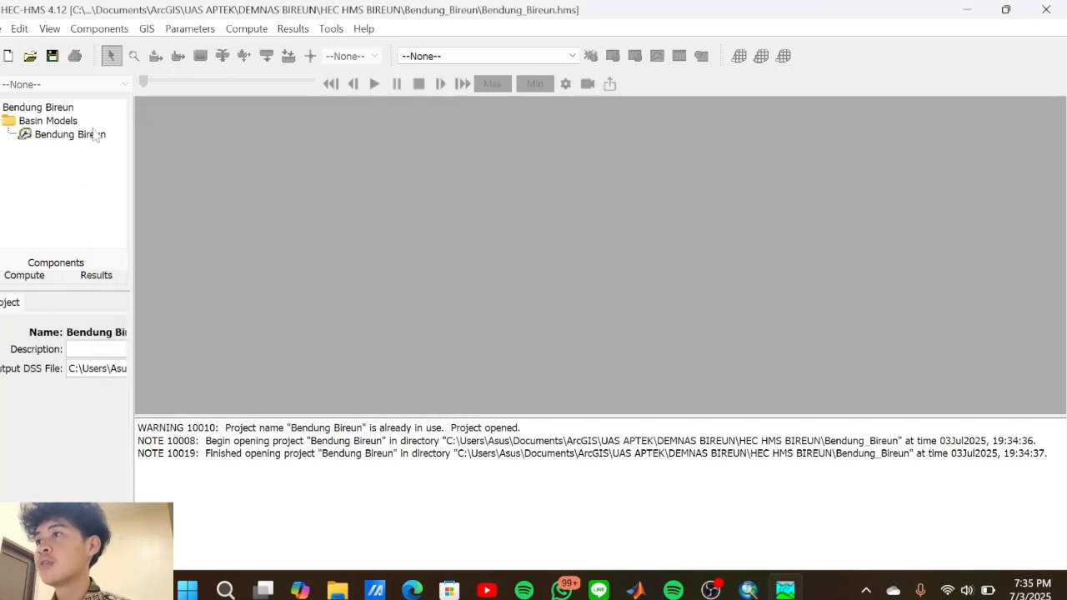
{"action": "left_click", "coordinate": [70, 134]}
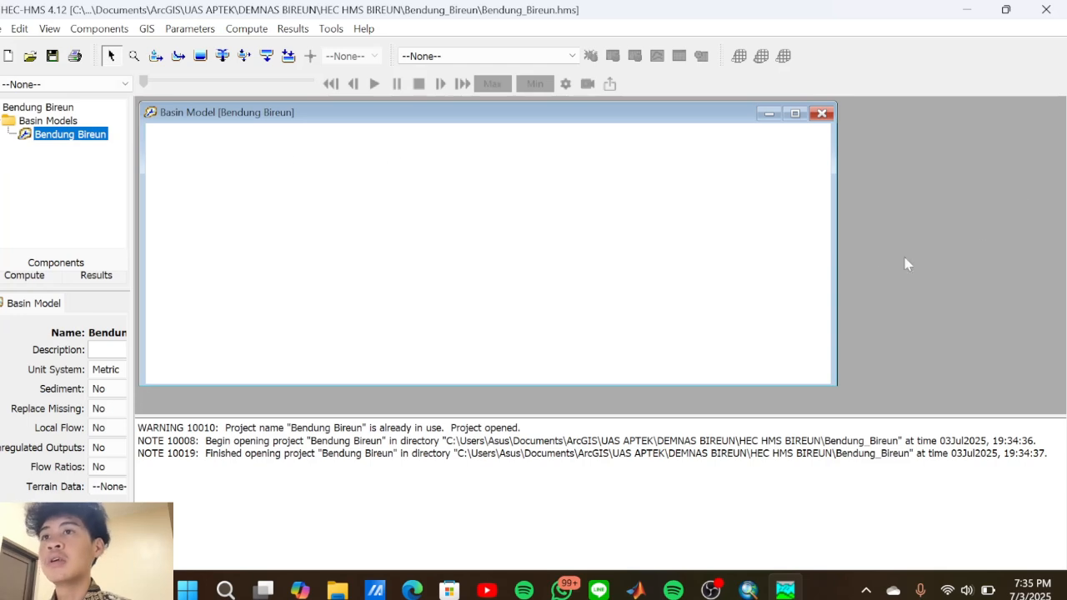
{"action": "left_click_drag", "start_coordinate": [834, 286], "coordinate": [1006, 293]}
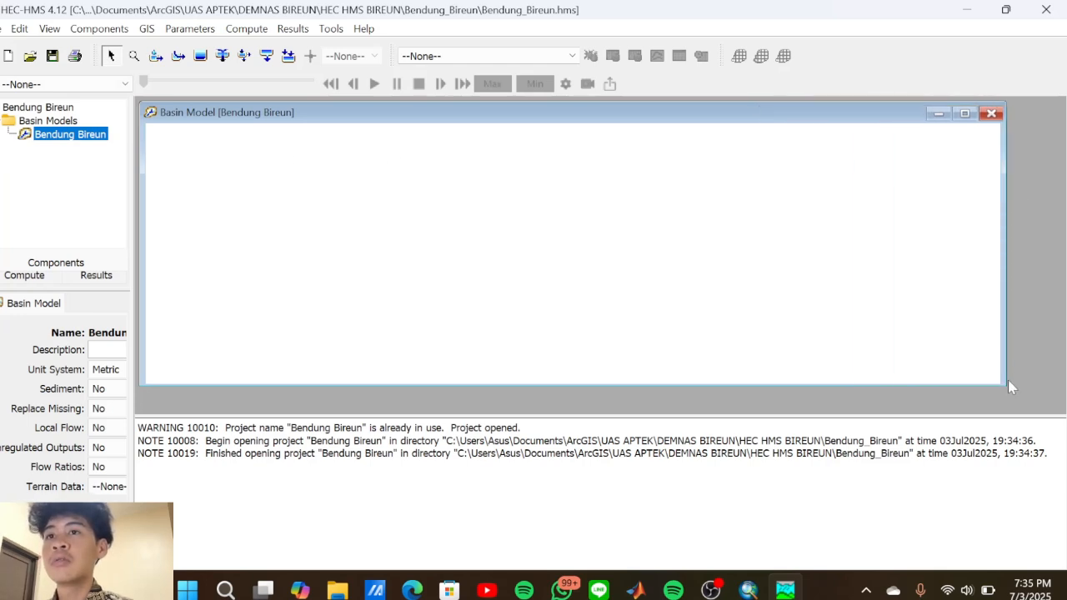
{"action": "left_click_drag", "start_coordinate": [1003, 377], "coordinate": [1056, 406]}
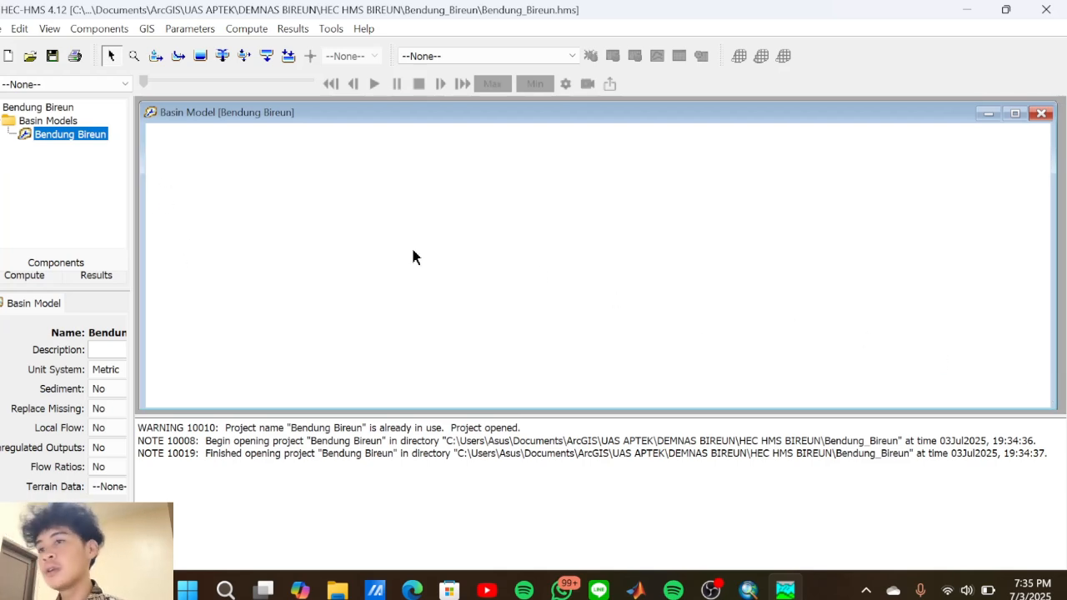
Switch to ArcMap and make the ResDem30.tif elevation layer visible on the map
{"action": "left_click", "coordinate": [748, 590]}
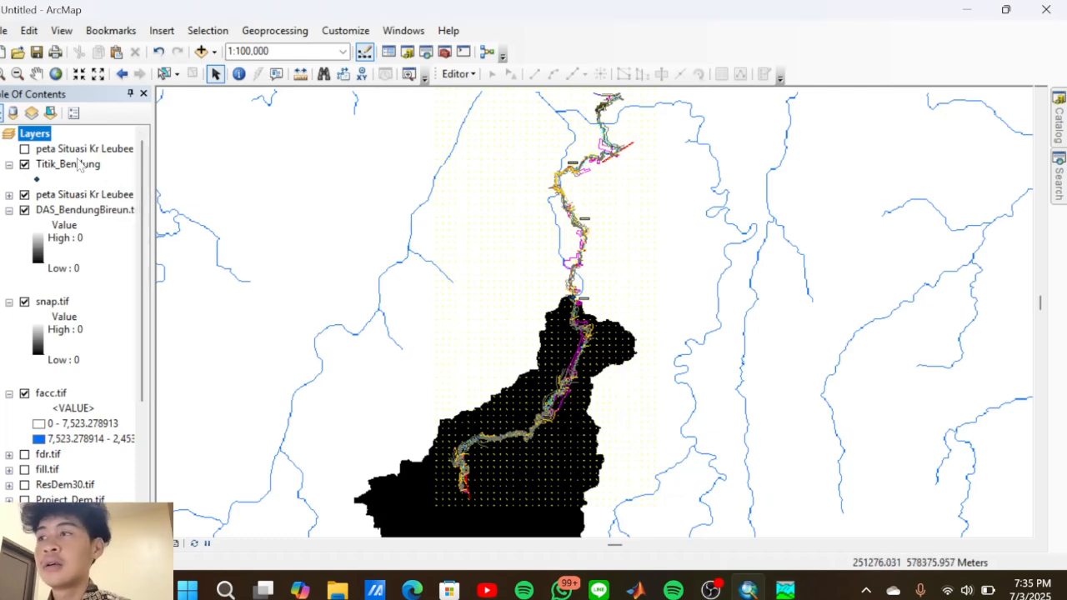
{"action": "scroll", "coordinate": [80, 165], "scroll_direction": "down", "scroll_amount": 2}
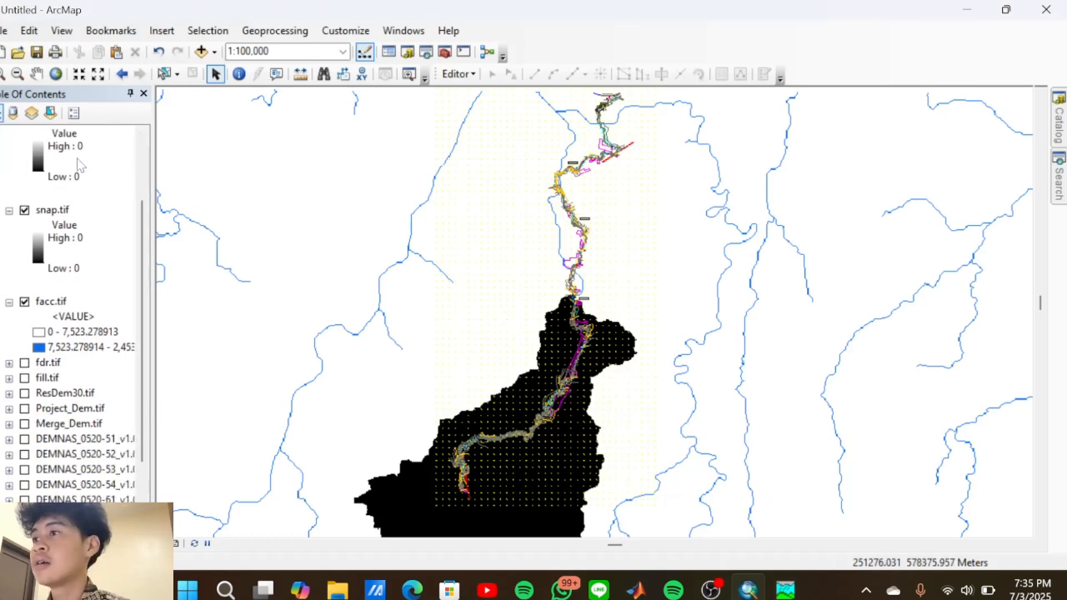
{"action": "left_click", "coordinate": [24, 394]}
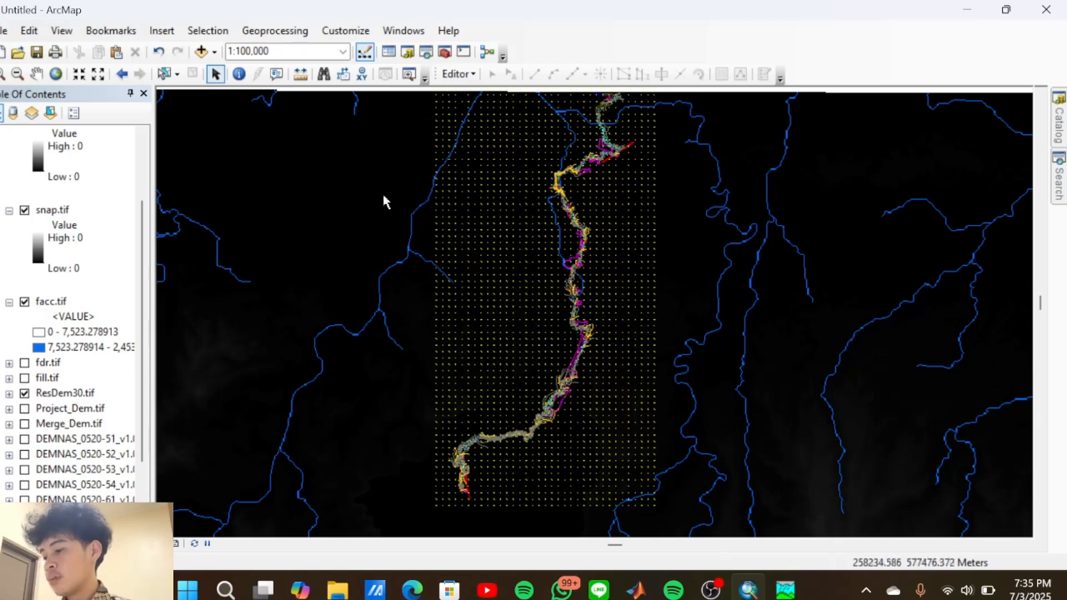
{"action": "scroll", "coordinate": [357, 244], "scroll_direction": "up", "scroll_amount": 1}
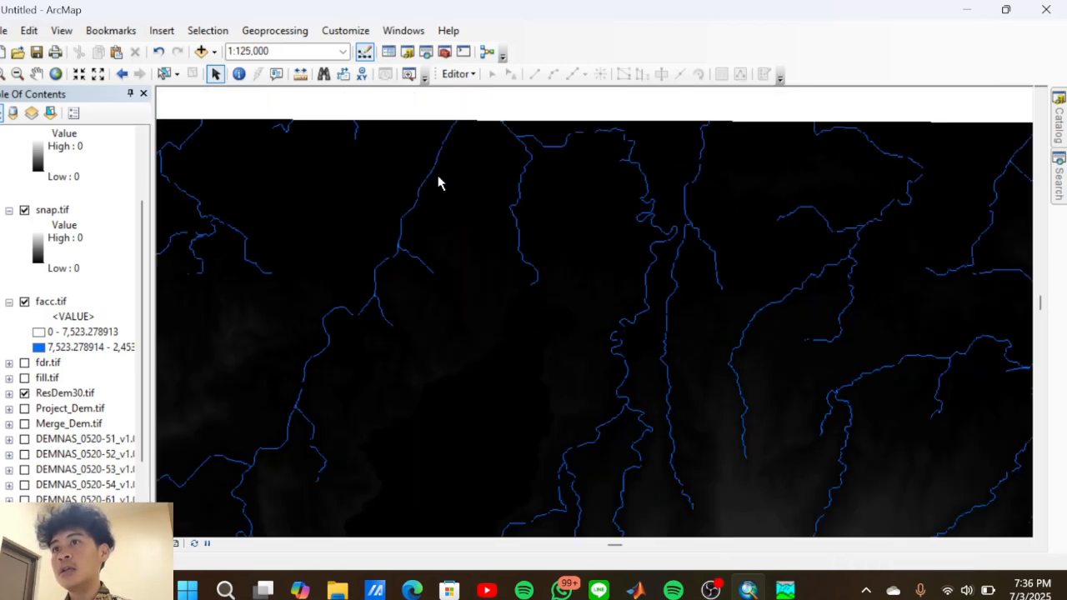
{"action": "scroll", "coordinate": [77, 171], "scroll_direction": "up", "scroll_amount": 1}
{"action": "scroll", "coordinate": [78, 170], "scroll_direction": "up", "scroll_amount": 1}
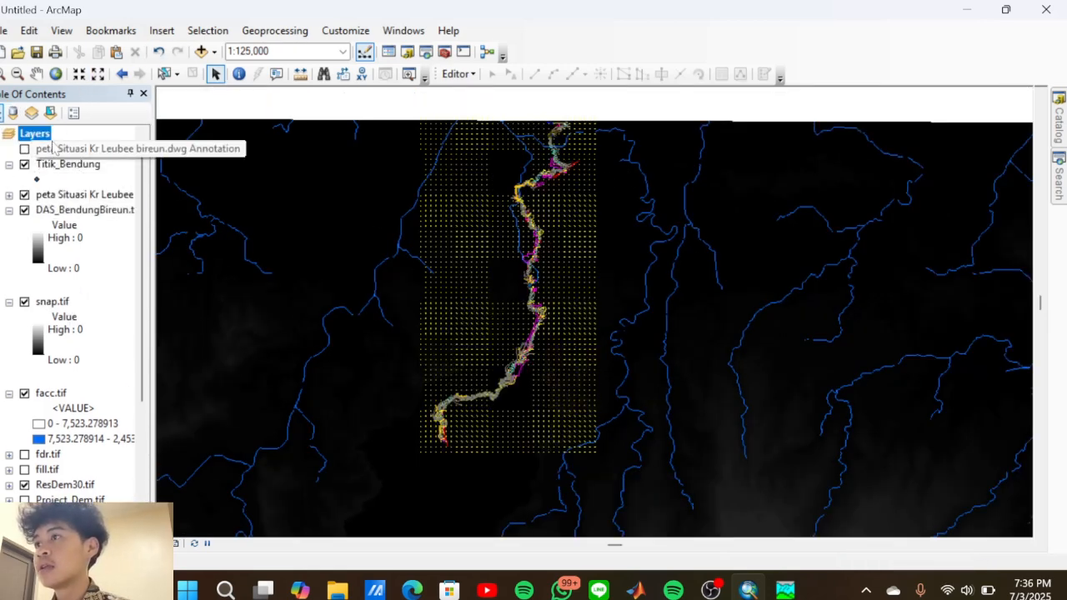
Save the data frame's WGS 1984 UTM Zone 47N coordinate system as "WGS 1984 UTM Zone 47N.prj" in the DEMNAS BIREUN folder and close the properties
{"action": "right_click", "coordinate": [32, 134]}
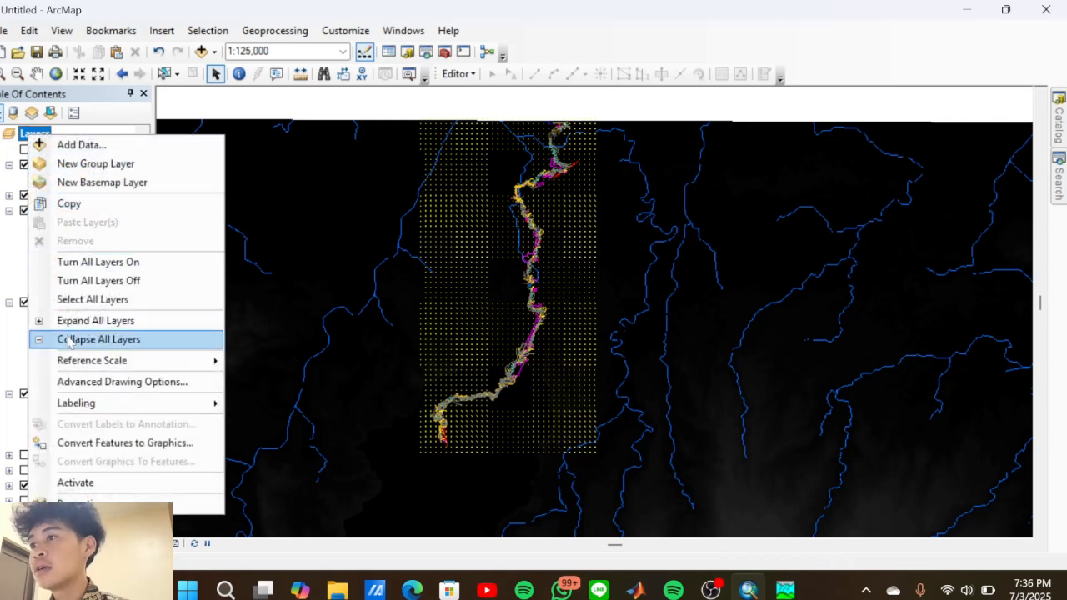
{"action": "left_click", "coordinate": [84, 502]}
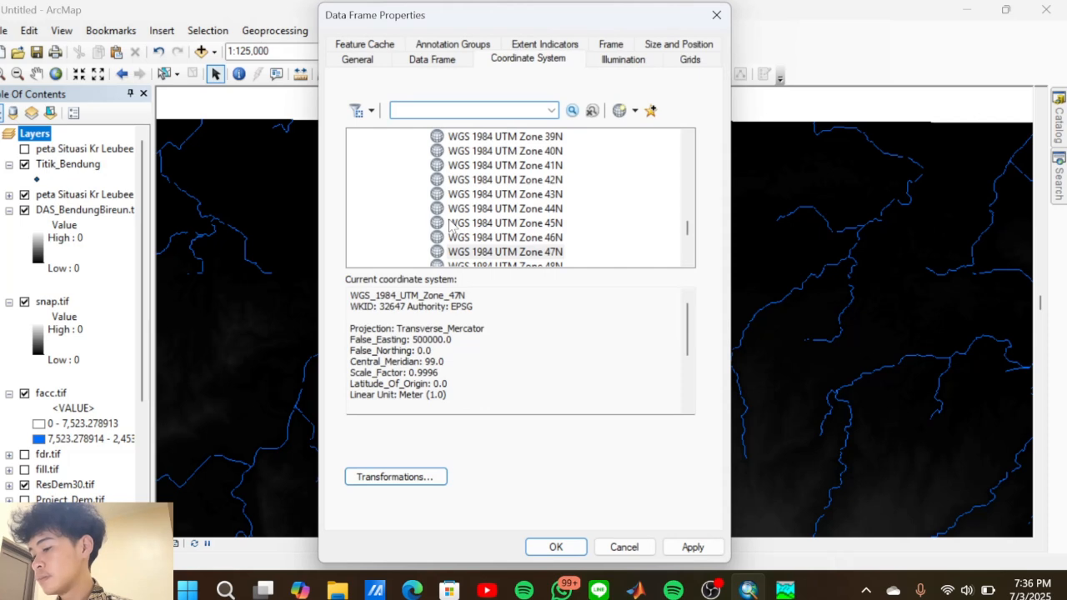
{"action": "scroll", "coordinate": [467, 187], "scroll_direction": "down", "scroll_amount": 6}
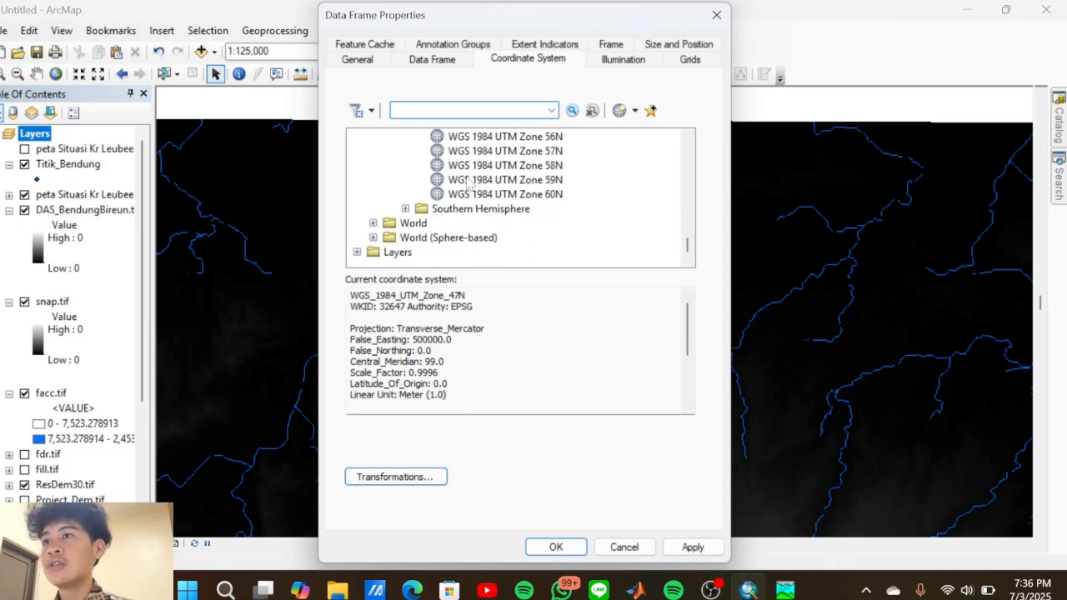
{"action": "scroll", "coordinate": [469, 183], "scroll_direction": "up", "scroll_amount": 4}
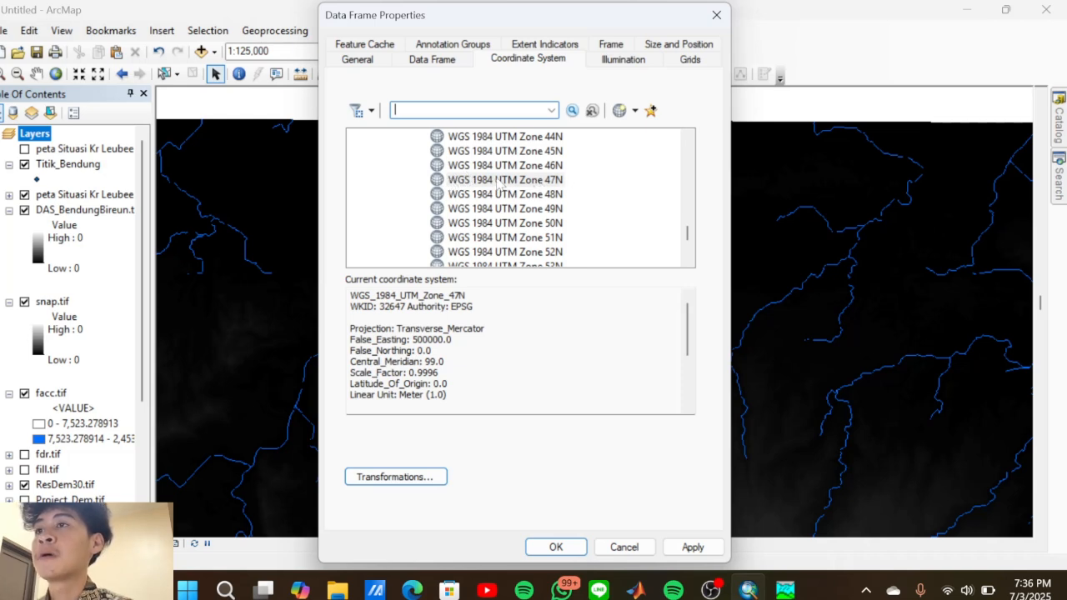
{"action": "right_click", "coordinate": [499, 186]}
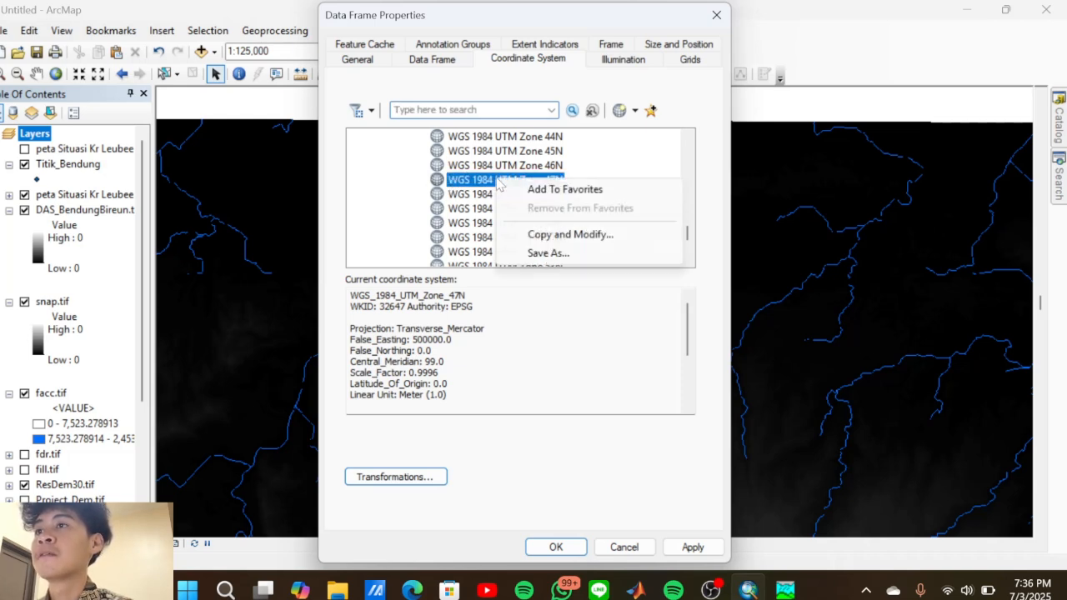
{"action": "left_click", "coordinate": [543, 253]}
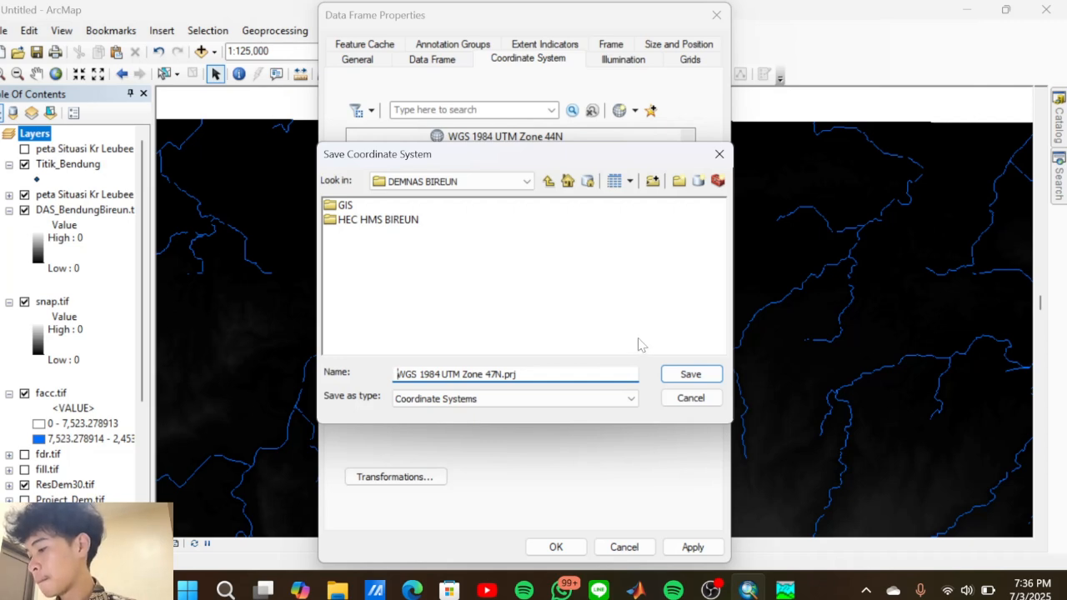
{"action": "left_click", "coordinate": [692, 375]}
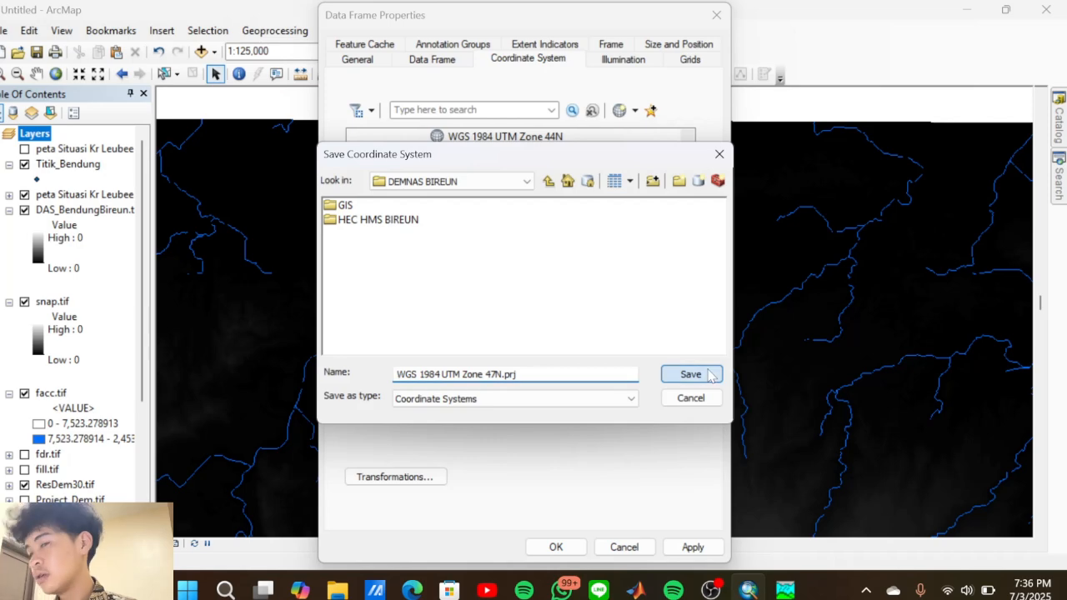
{"action": "left_click", "coordinate": [554, 548]}
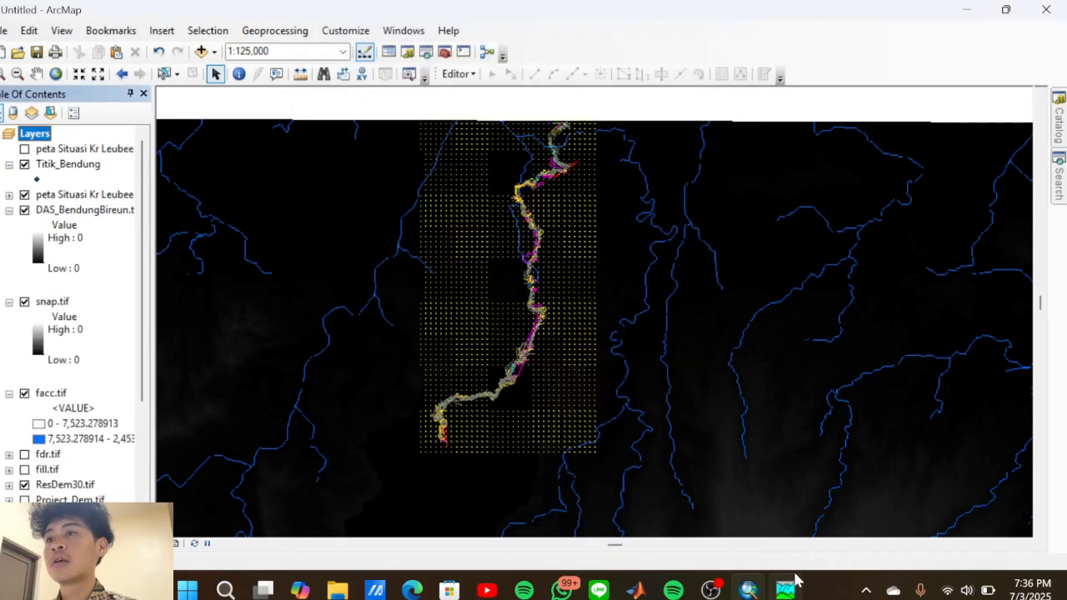
Switch to HEC-HMS and set the basin model's coordinate system from the file "WGS 1984 UTM Zone 47N.prj"
{"action": "mouse_move", "coordinate": [799, 580]}
{"action": "left_click", "coordinate": [714, 464]}
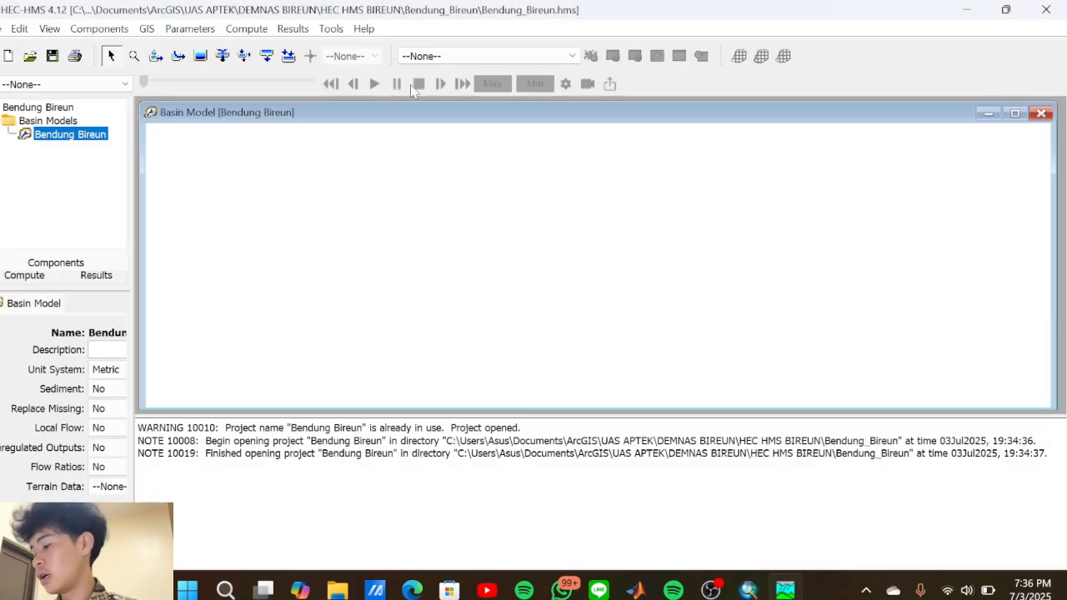
{"action": "left_click", "coordinate": [147, 28]}
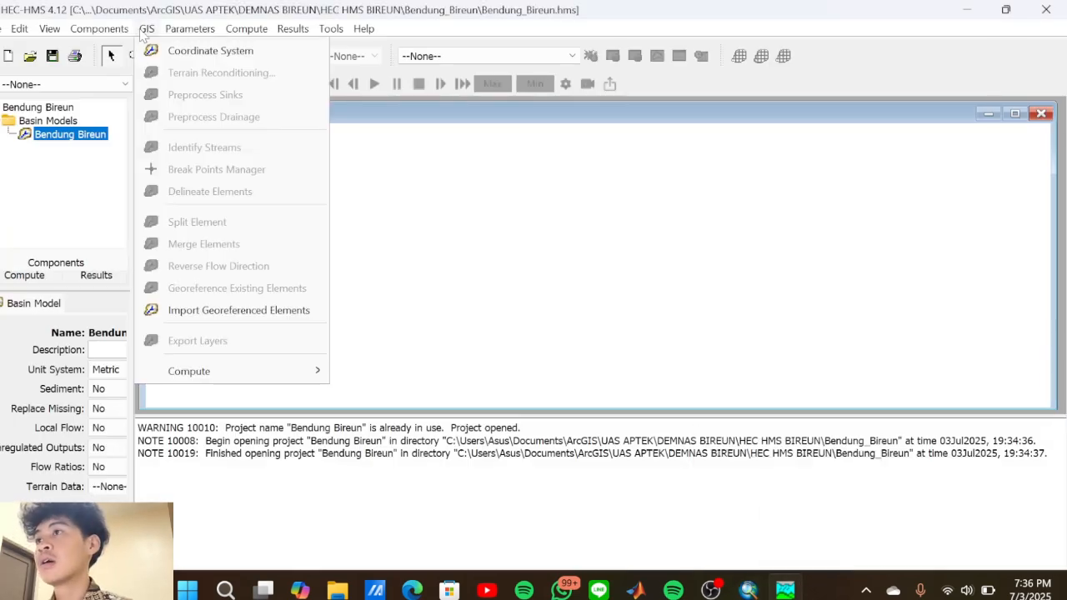
{"action": "mouse_move", "coordinate": [292, 51]}
{"action": "left_click", "coordinate": [153, 30]}
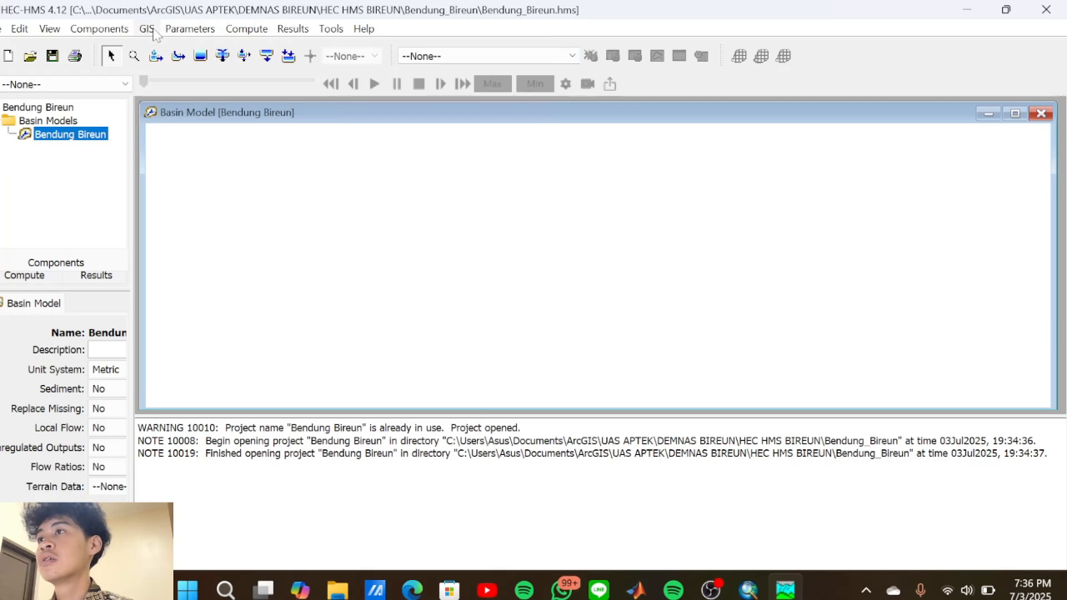
{"action": "left_click", "coordinate": [151, 29]}
{"action": "left_click", "coordinate": [168, 48]}
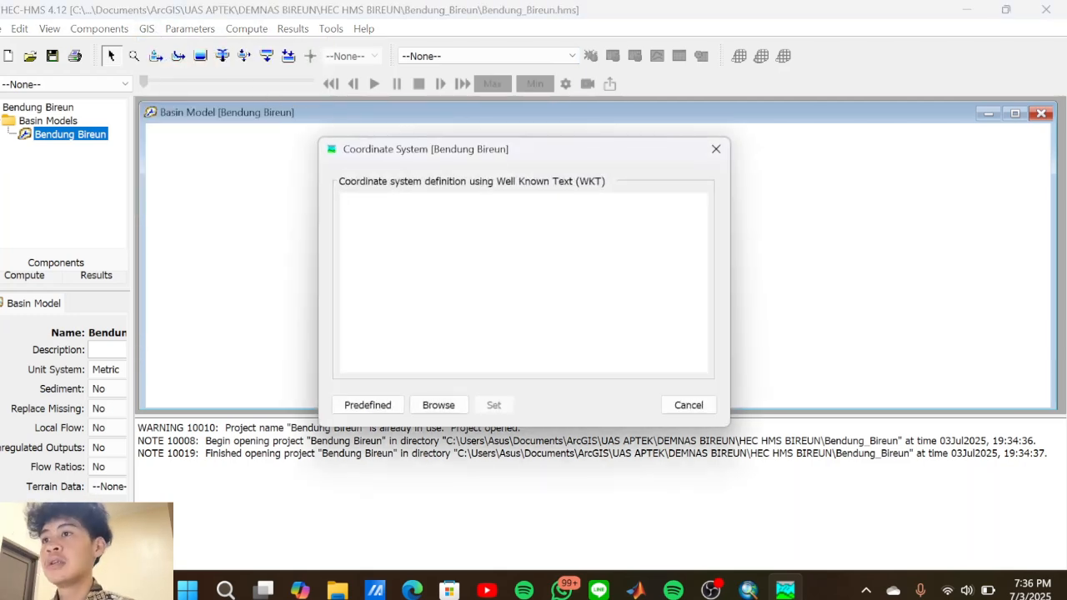
{"action": "left_click", "coordinate": [438, 405]}
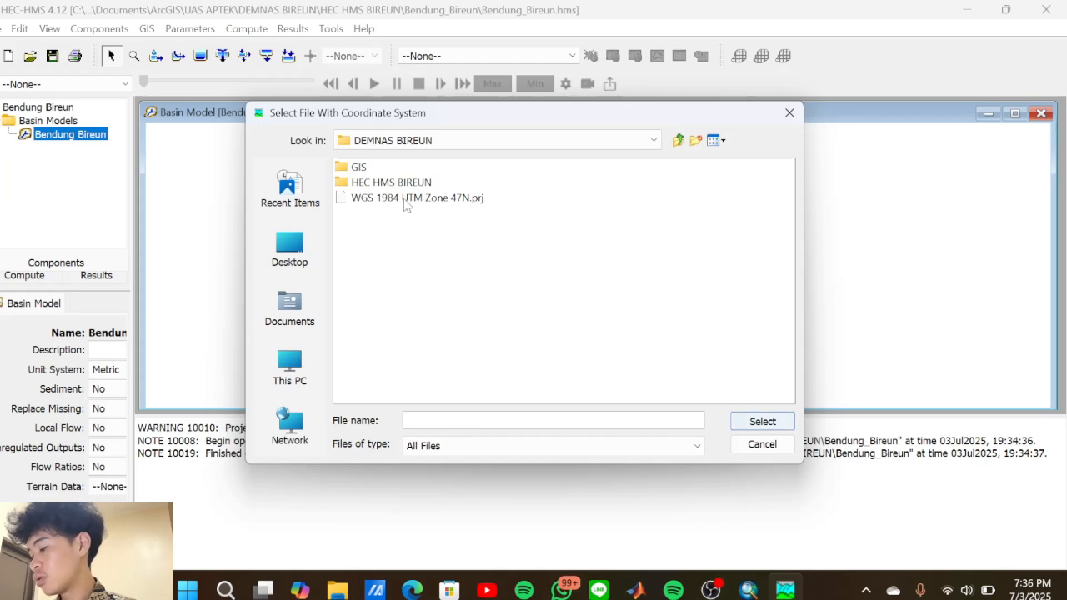
{"action": "left_click", "coordinate": [431, 203]}
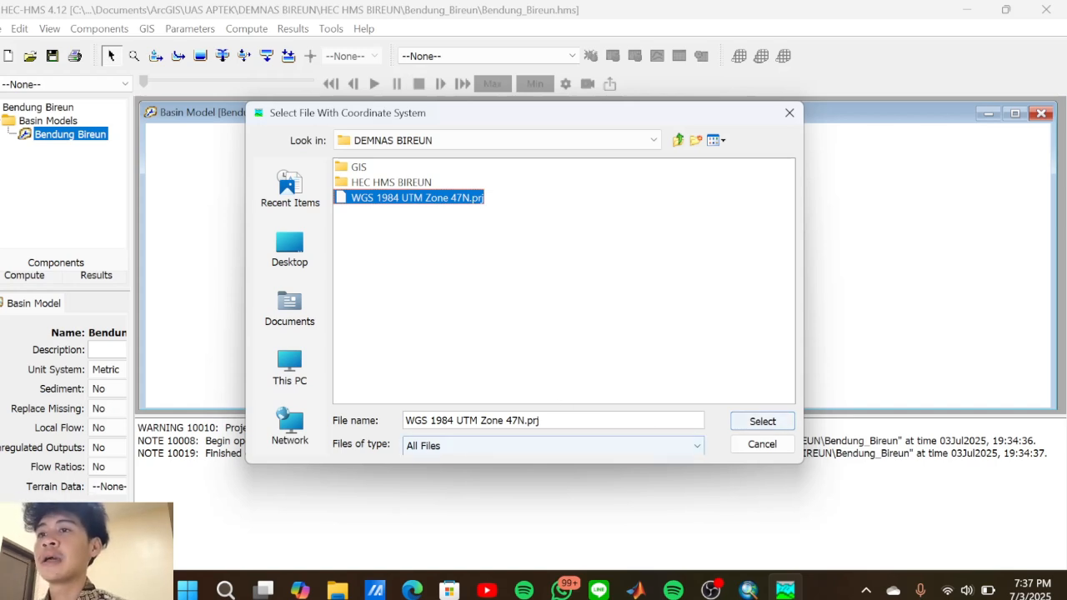
{"action": "left_click", "coordinate": [761, 422]}
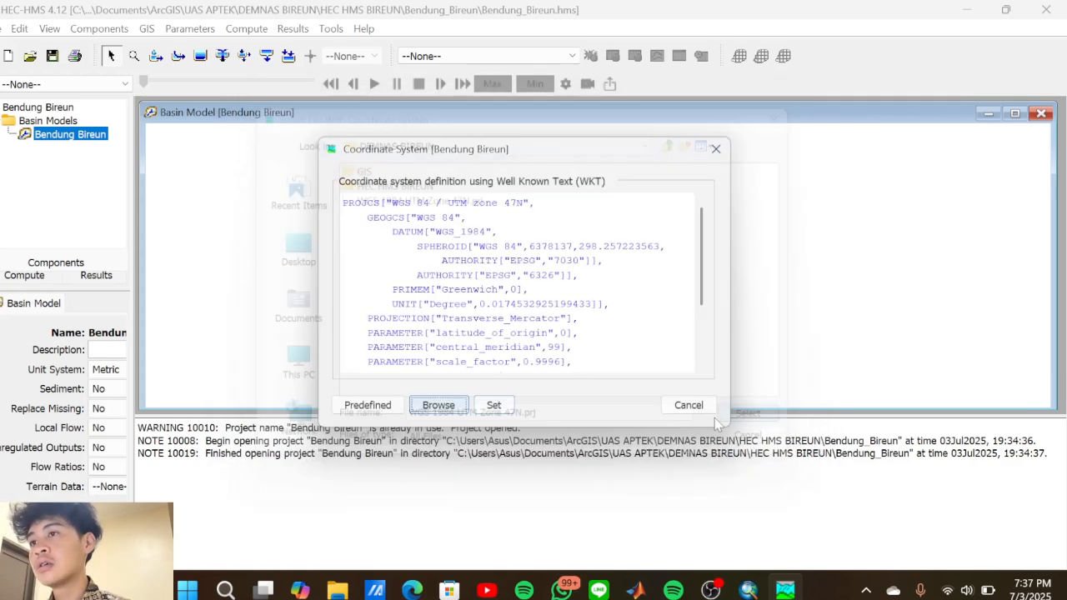
{"action": "left_click", "coordinate": [508, 408]}
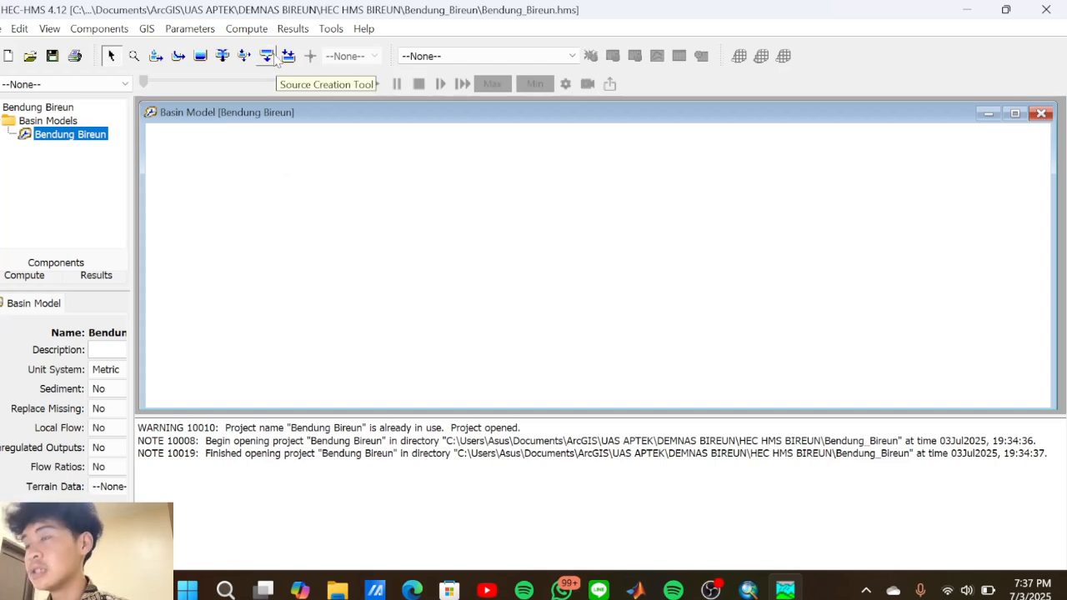
Start a new terrain data set in the Terrain Data Manager, name it "DEM" and continue to its elevation file settings
{"action": "left_click", "coordinate": [104, 30]}
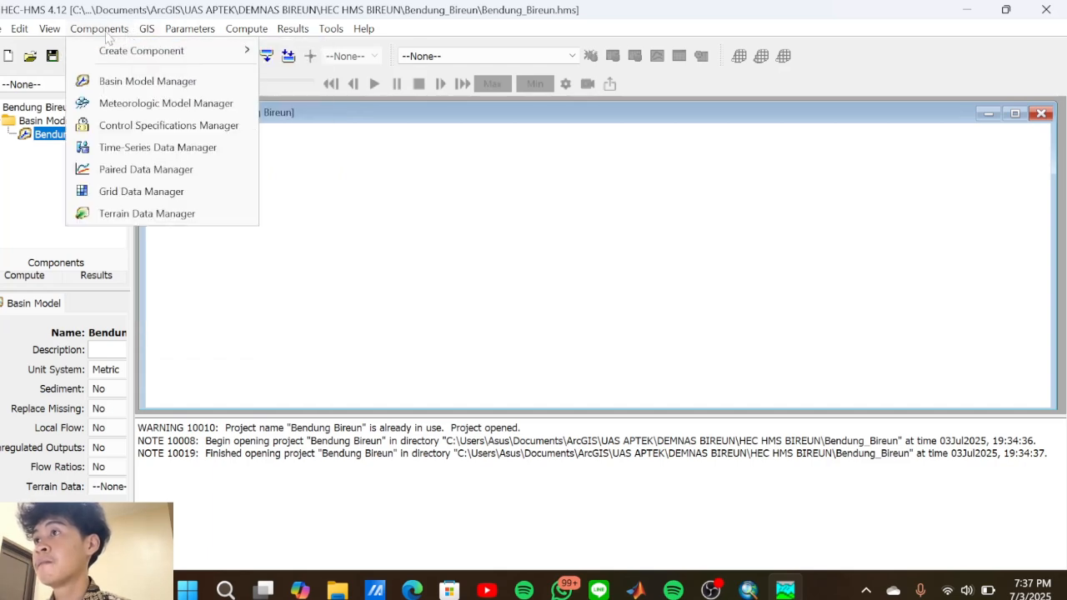
{"action": "left_click", "coordinate": [105, 33]}
{"action": "left_click", "coordinate": [107, 37]}
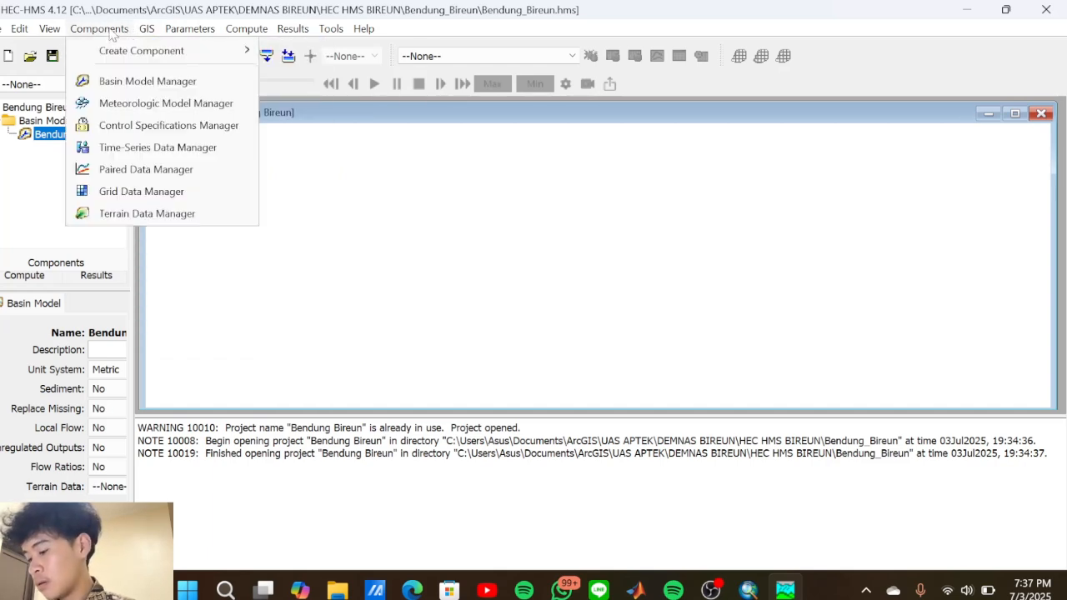
{"action": "left_click", "coordinate": [148, 212]}
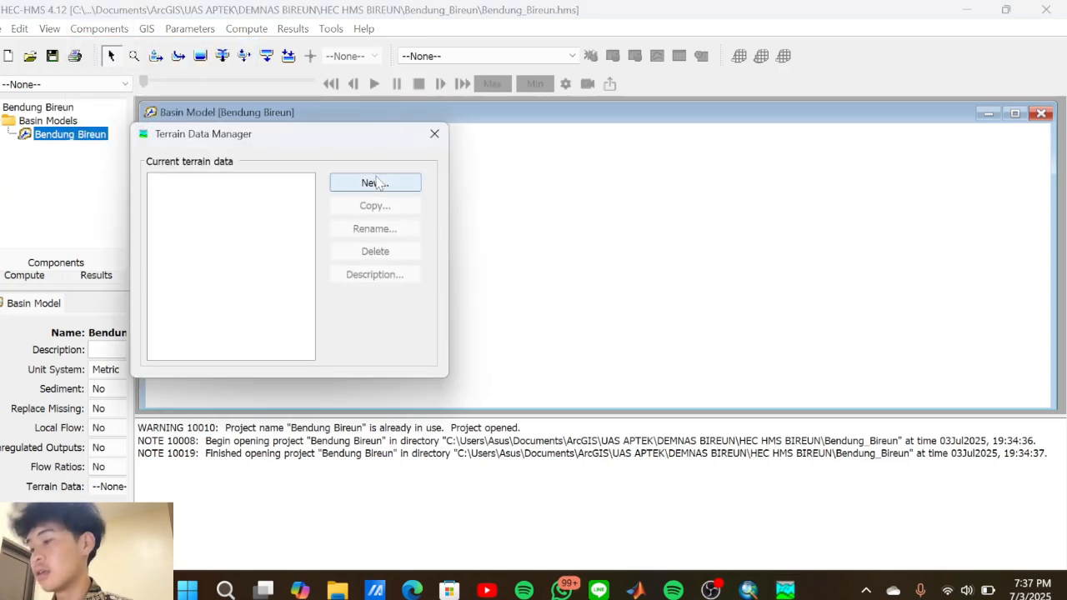
{"action": "left_click", "coordinate": [377, 182]}
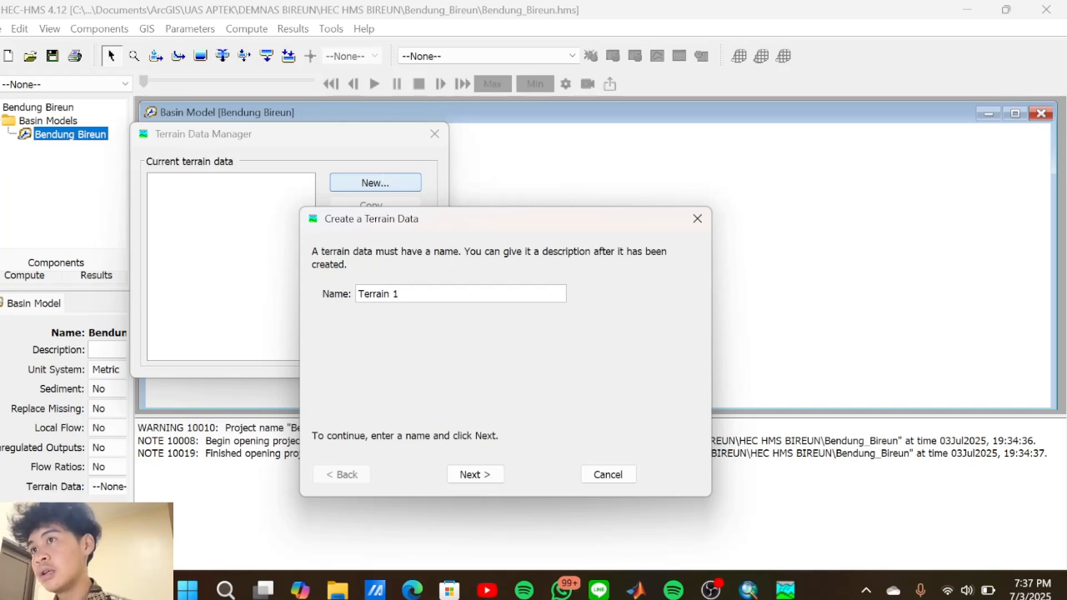
{"action": "key", "text": "shift+Left"}
{"action": "key", "text": "shift+Left"}
{"action": "key", "text": "shift+Left"}
{"action": "key", "text": "shift+Left"}
{"action": "key", "text": "shift+Left"}
{"action": "key", "text": "shift+Left"}
{"action": "key", "text": "shift+Left"}
{"action": "key", "text": "shift+Left"}
{"action": "key", "text": "shift+Left"}
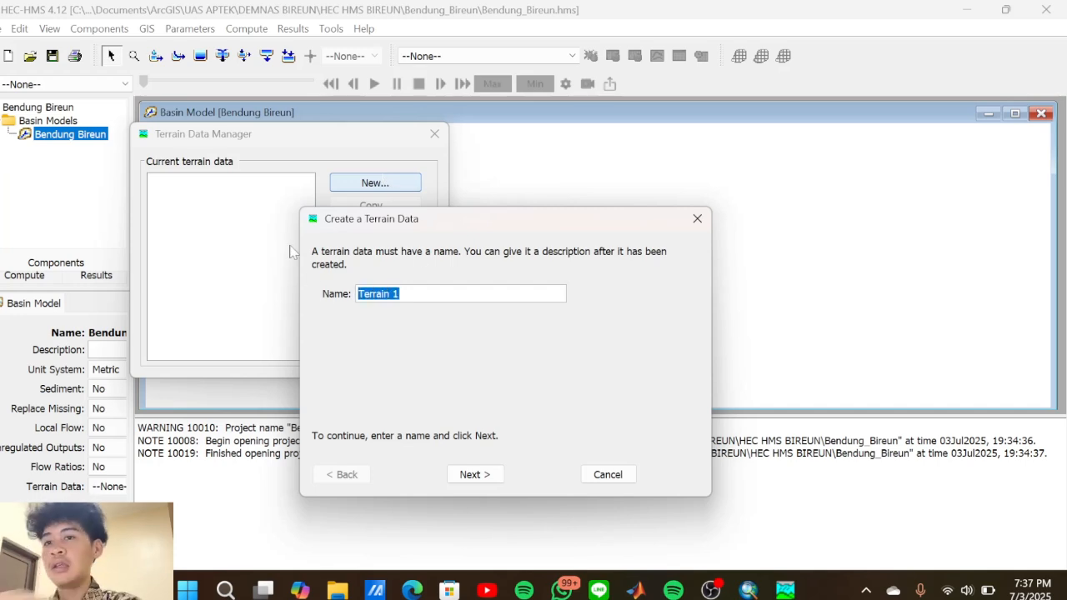
{"action": "key", "text": "BackSpace"}
{"action": "type", "text": "DEM"}
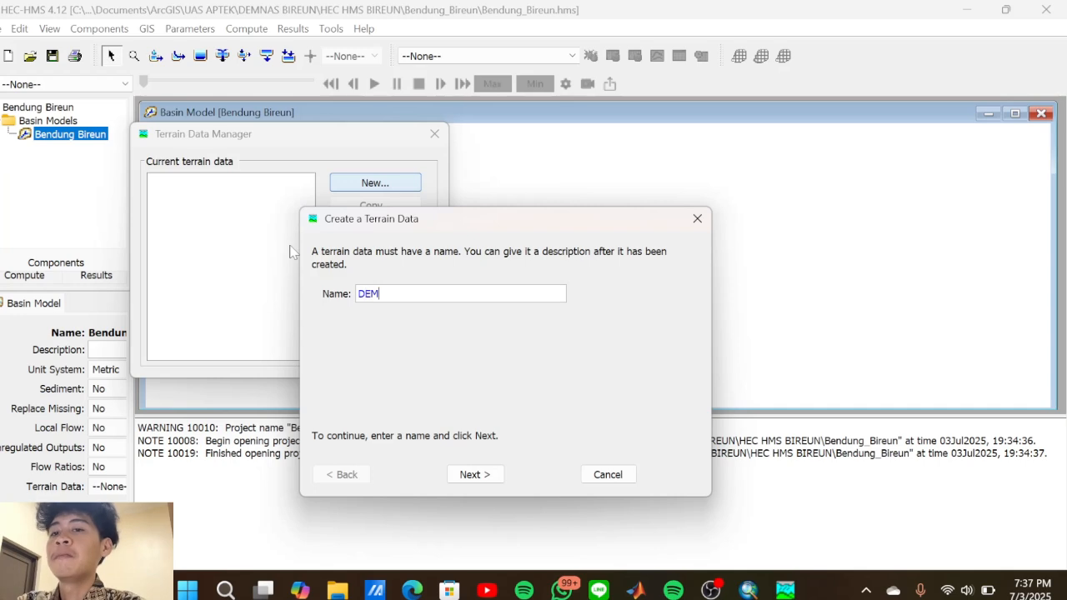
{"action": "left_click", "coordinate": [471, 475]}
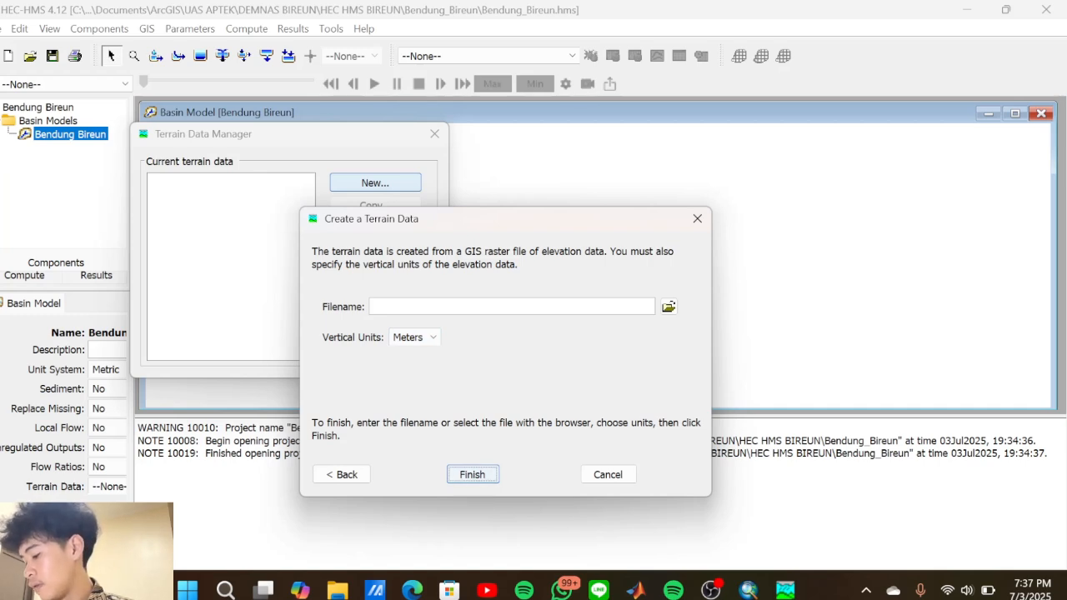
Choose ResDem30.tif from the GIS folder inside DEMNAS BIREUN as the elevation raster for the DEM terrain data
{"action": "left_click", "coordinate": [669, 309]}
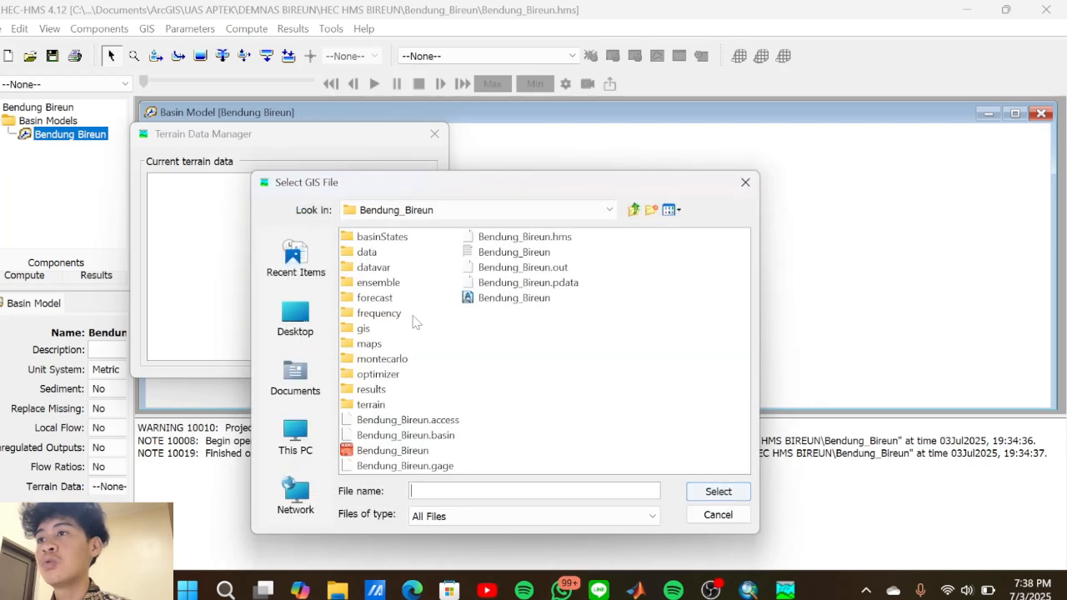
{"action": "left_click", "coordinate": [557, 219]}
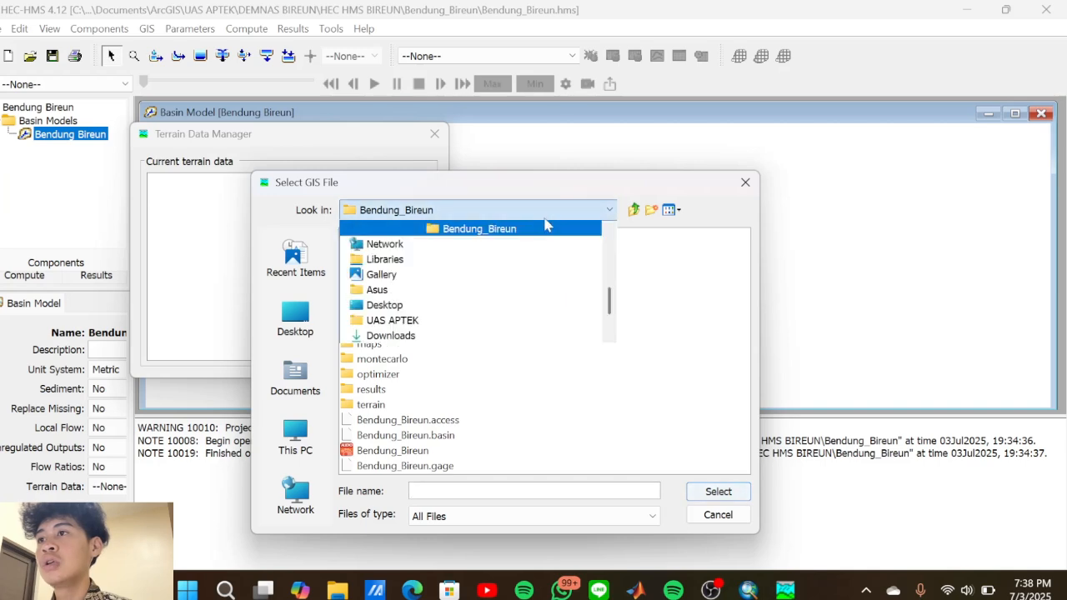
{"action": "left_click", "coordinate": [555, 210]}
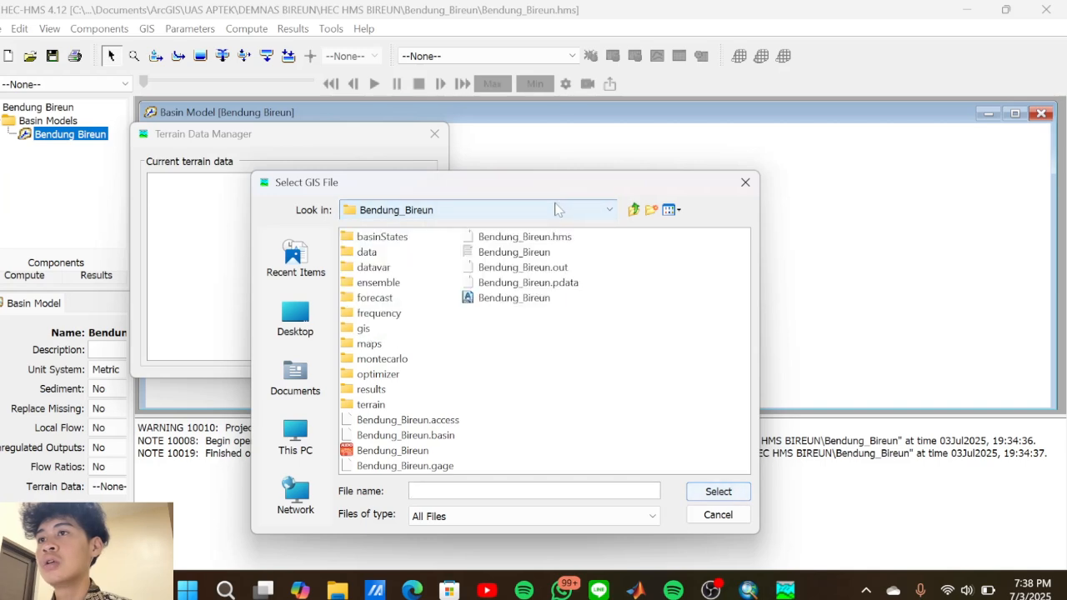
{"action": "left_click", "coordinate": [635, 212]}
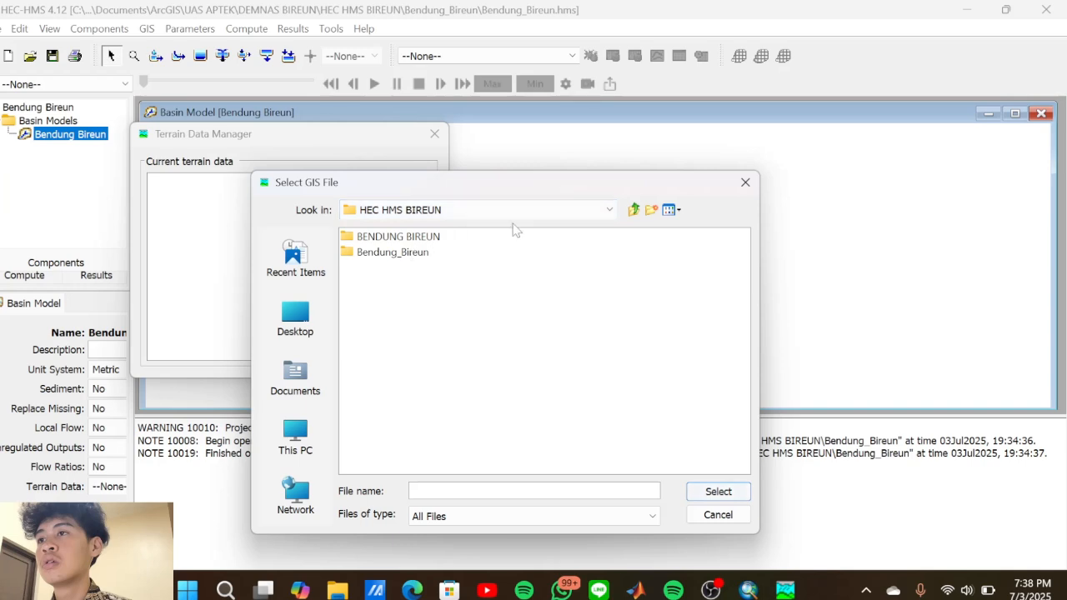
{"action": "left_click", "coordinate": [635, 211]}
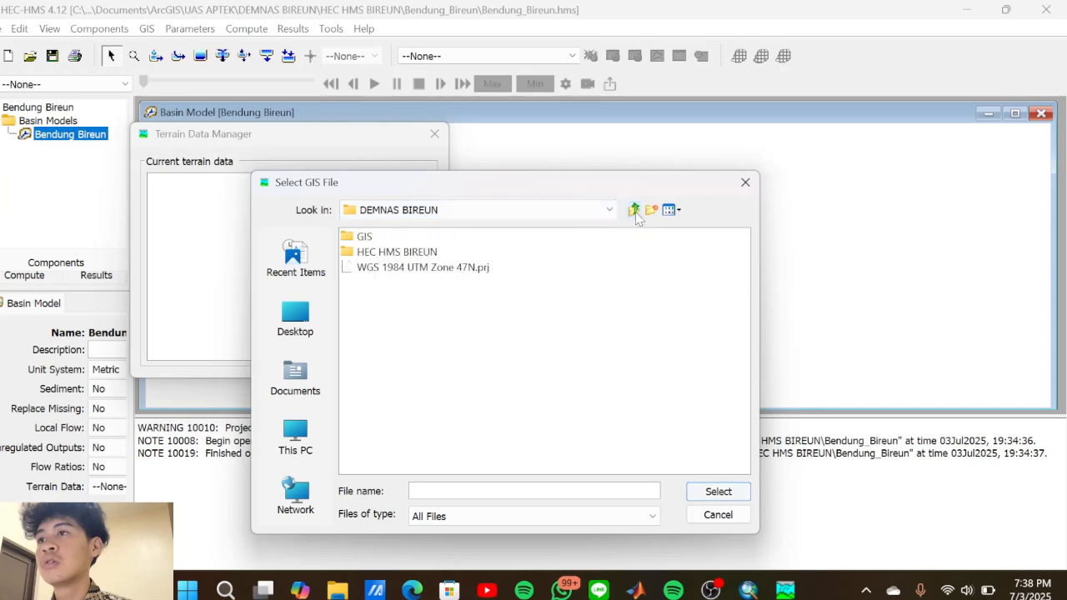
{"action": "double_click", "coordinate": [366, 238]}
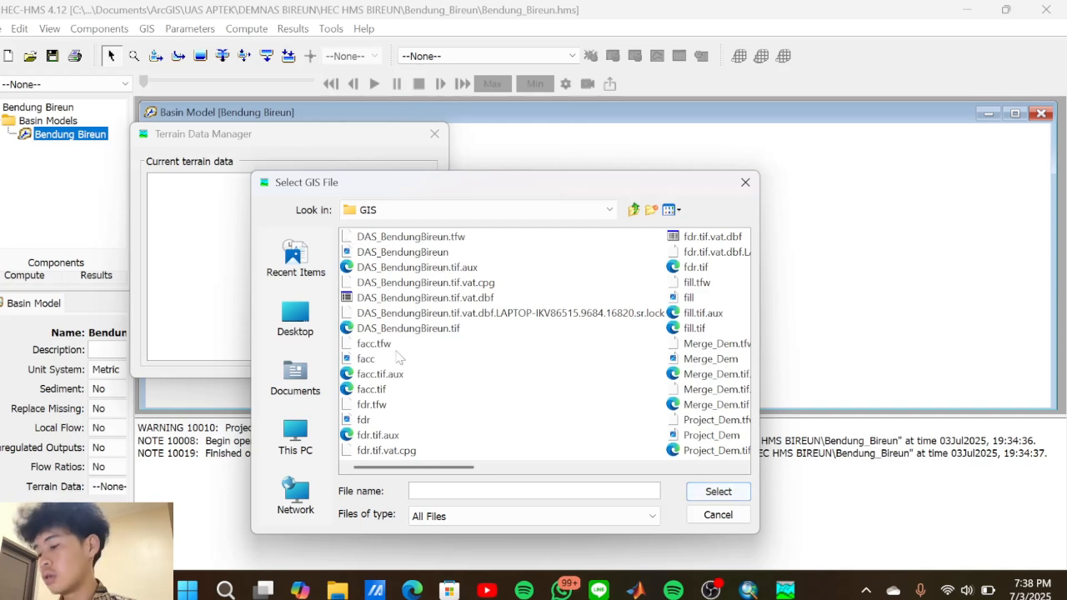
{"action": "scroll", "coordinate": [399, 356], "scroll_direction": "down", "scroll_amount": 1}
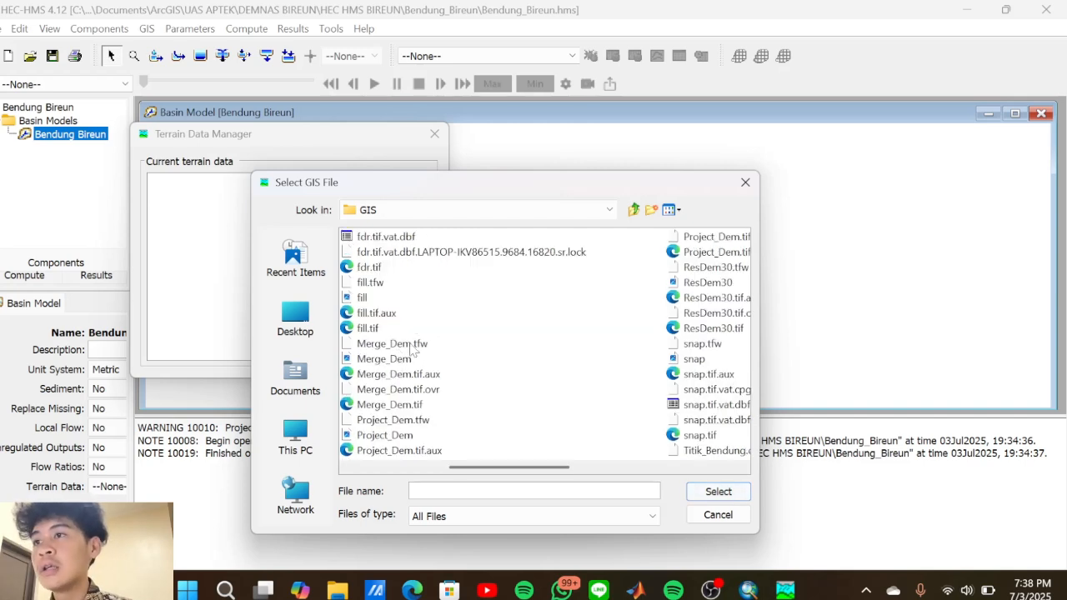
{"action": "scroll", "coordinate": [411, 350], "scroll_direction": "down", "scroll_amount": 1}
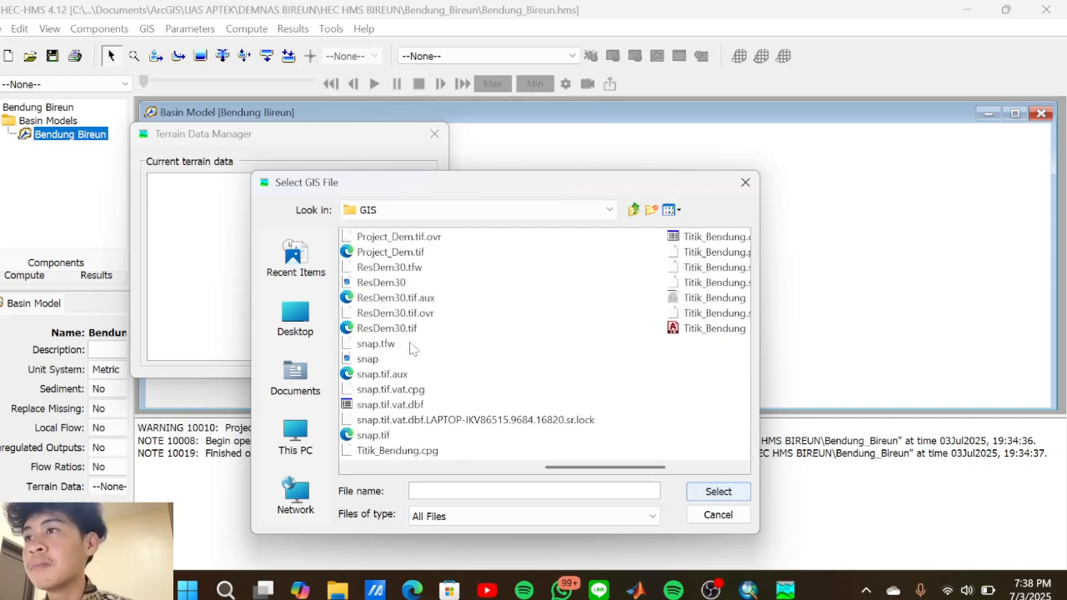
{"action": "left_click", "coordinate": [398, 283]}
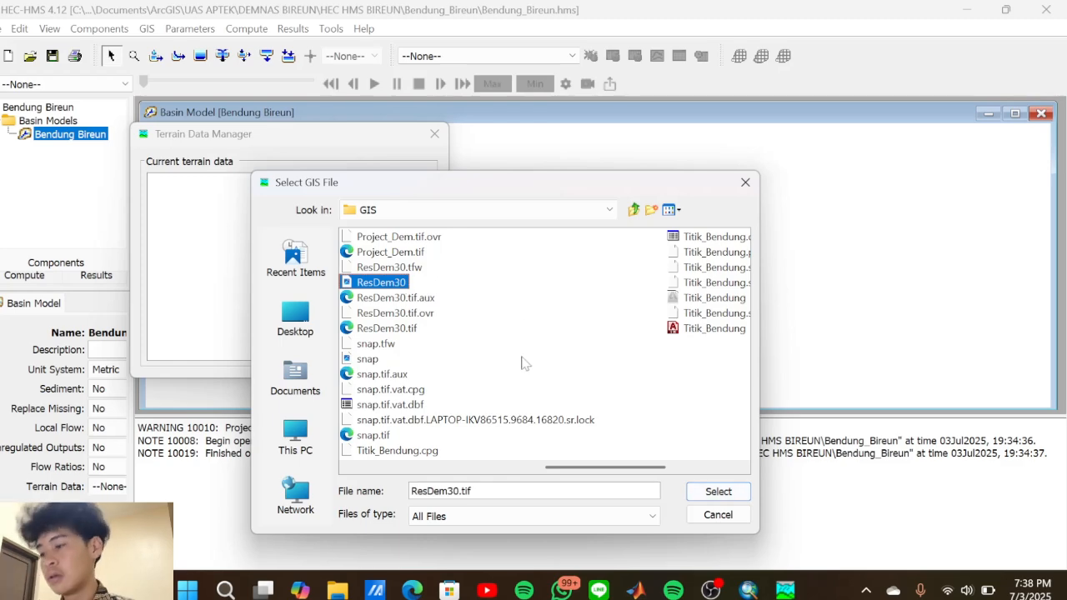
{"action": "left_click", "coordinate": [718, 492]}
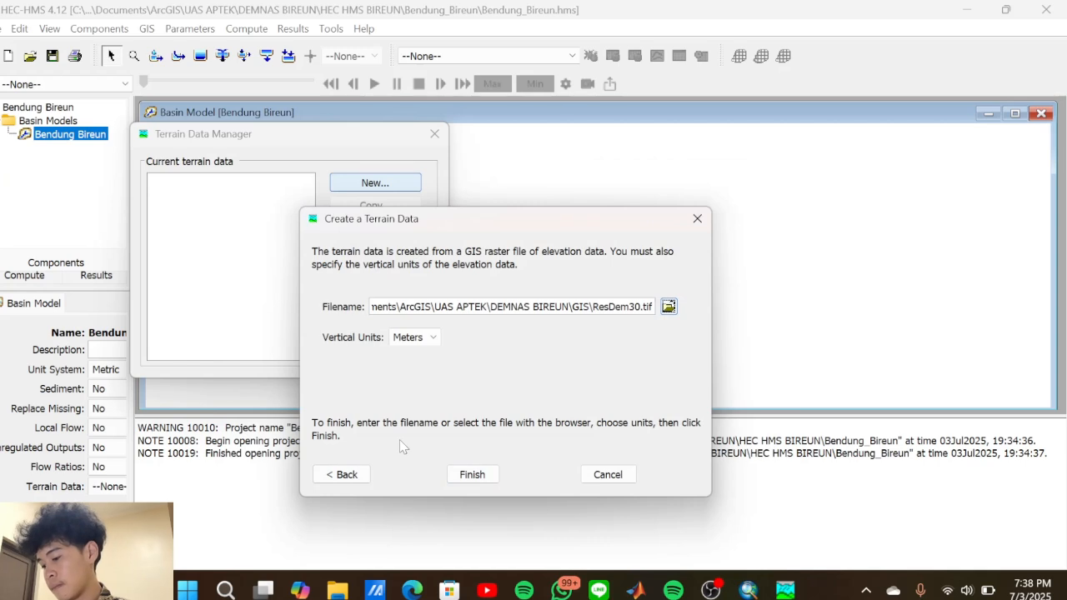
Set the terrain's vertical units to Meters and finish creating the DEM terrain data
{"action": "left_click", "coordinate": [420, 338]}
{"action": "left_click", "coordinate": [420, 351]}
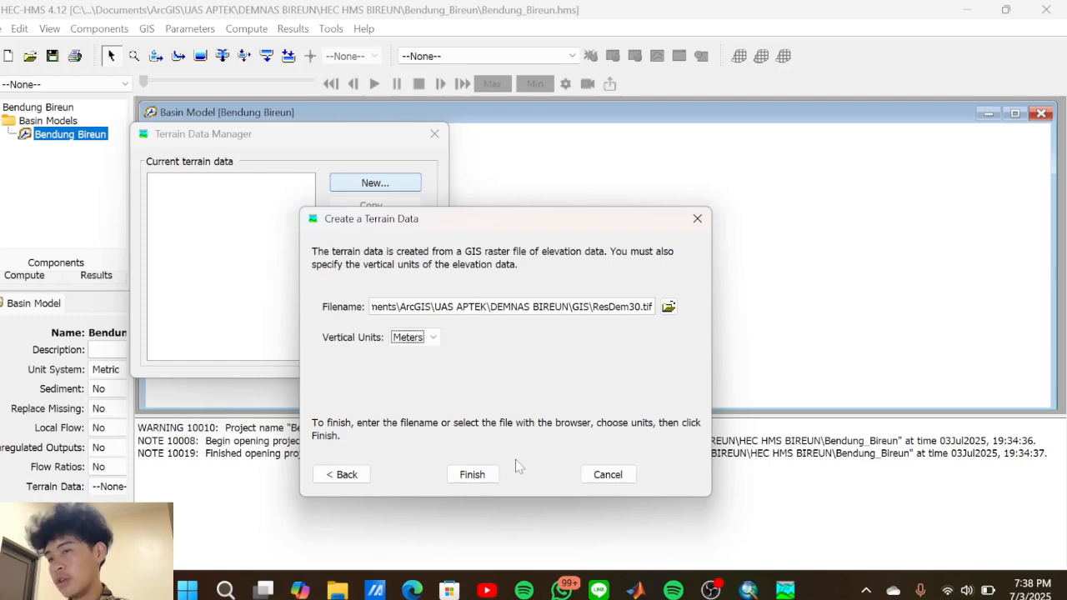
{"action": "left_click", "coordinate": [484, 477]}
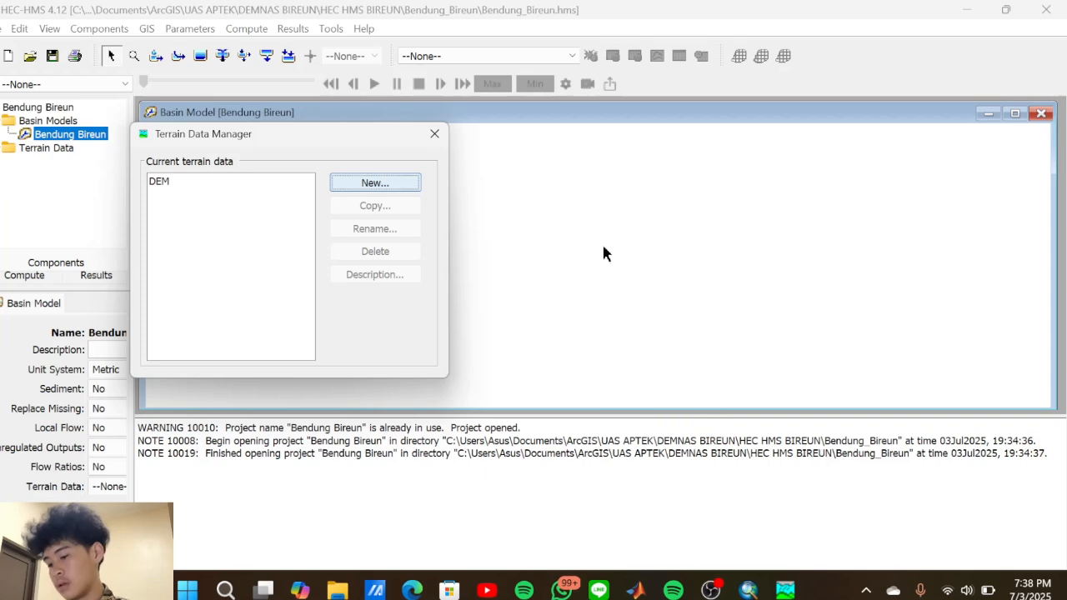
Close the Terrain Data Manager, assign the DEM terrain data to the Bendung Bireun basin model and save the project
{"action": "left_click", "coordinate": [435, 135]}
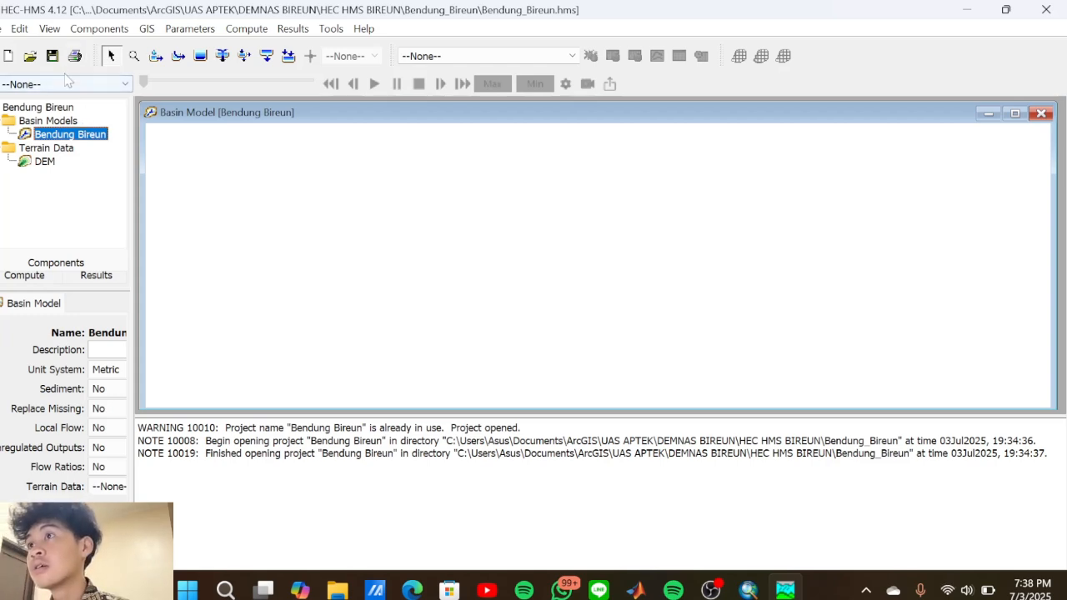
{"action": "left_click", "coordinate": [34, 121]}
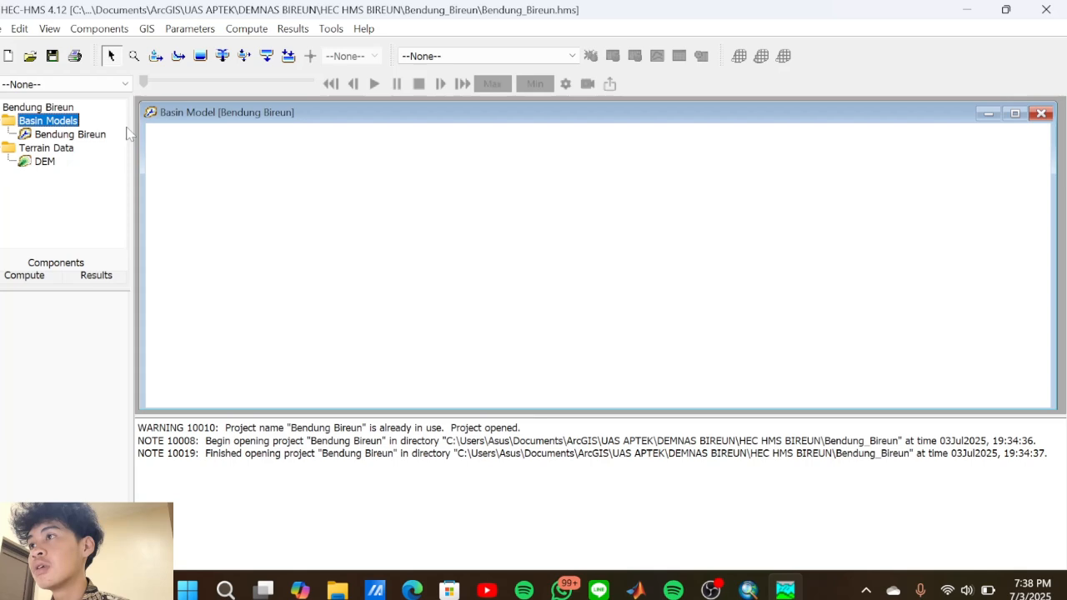
{"action": "left_click", "coordinate": [71, 136]}
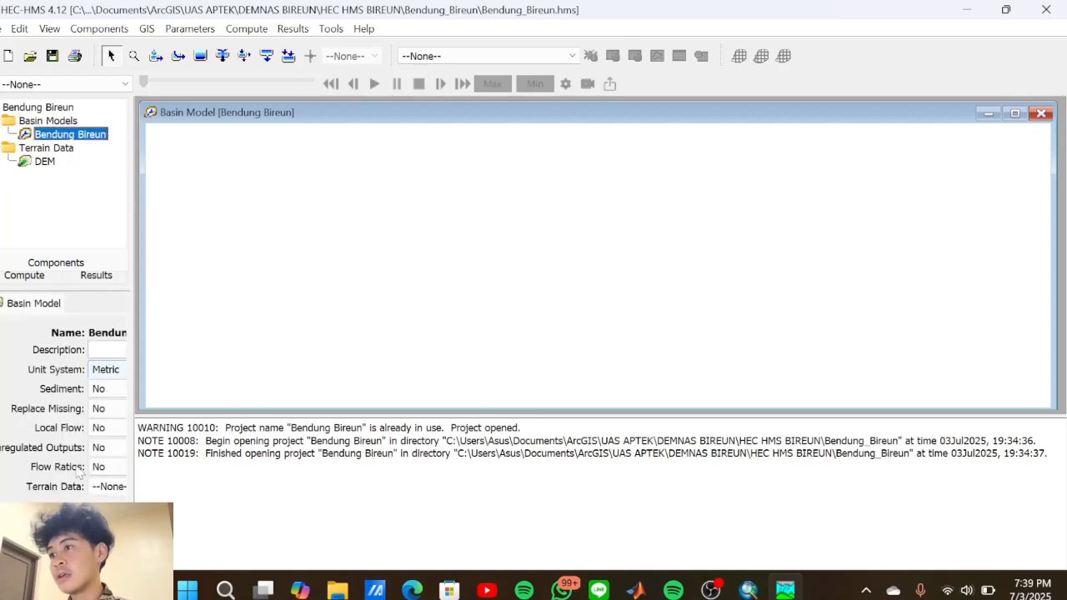
{"action": "left_click", "coordinate": [109, 486]}
{"action": "left_click", "coordinate": [105, 512]}
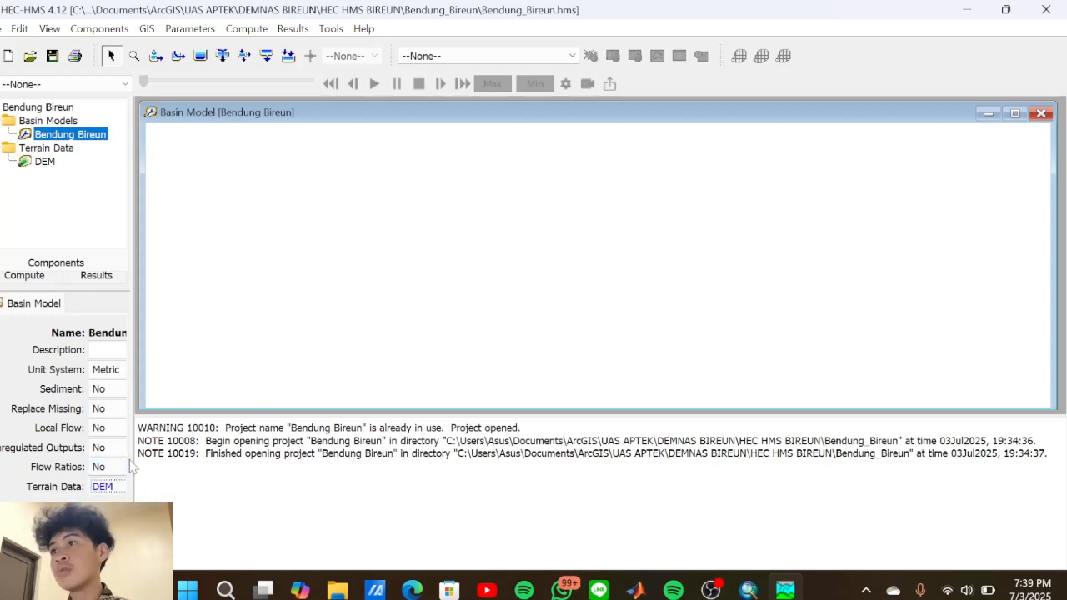
{"action": "left_click", "coordinate": [50, 57]}
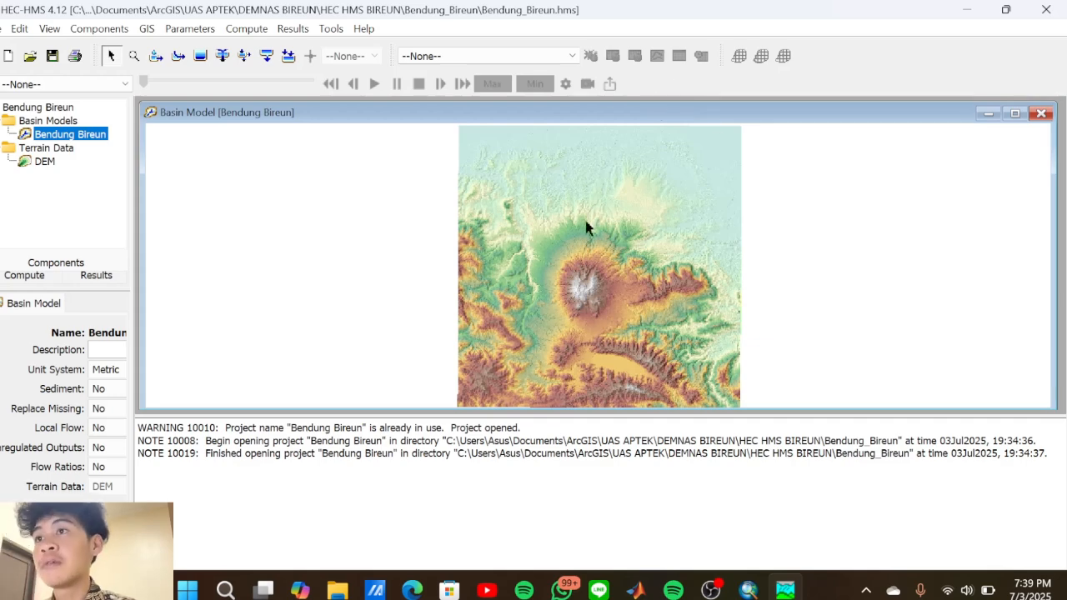
Preprocess the sinks of the Bendung Bireun basin model's terrain
{"action": "left_click_drag", "start_coordinate": [575, 234], "coordinate": [564, 258]}
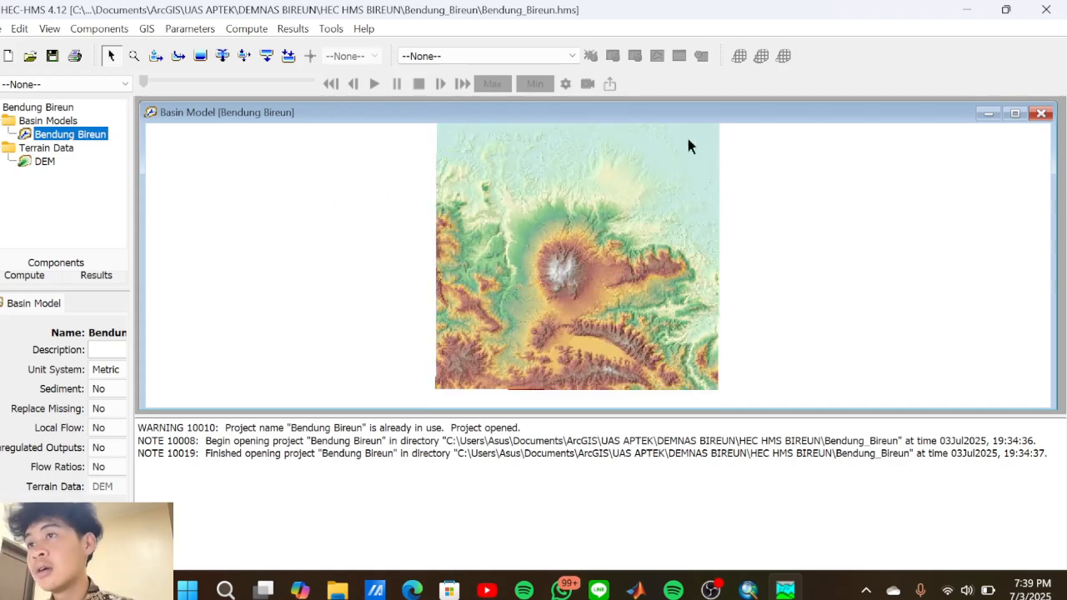
{"action": "left_click", "coordinate": [147, 30]}
{"action": "left_click", "coordinate": [147, 32]}
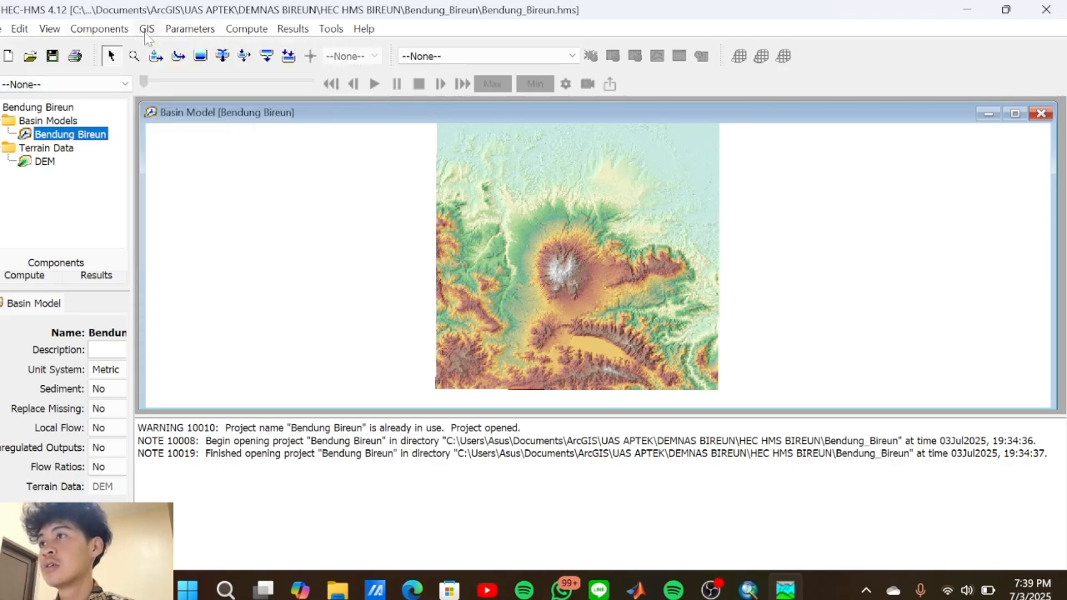
{"action": "left_click", "coordinate": [146, 34]}
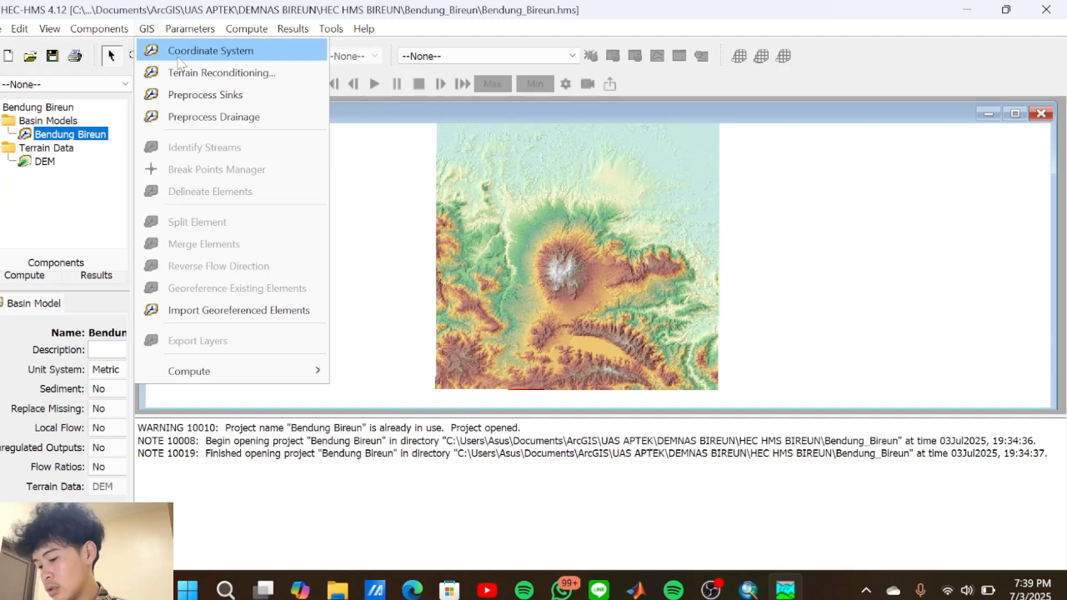
{"action": "left_click", "coordinate": [234, 95]}
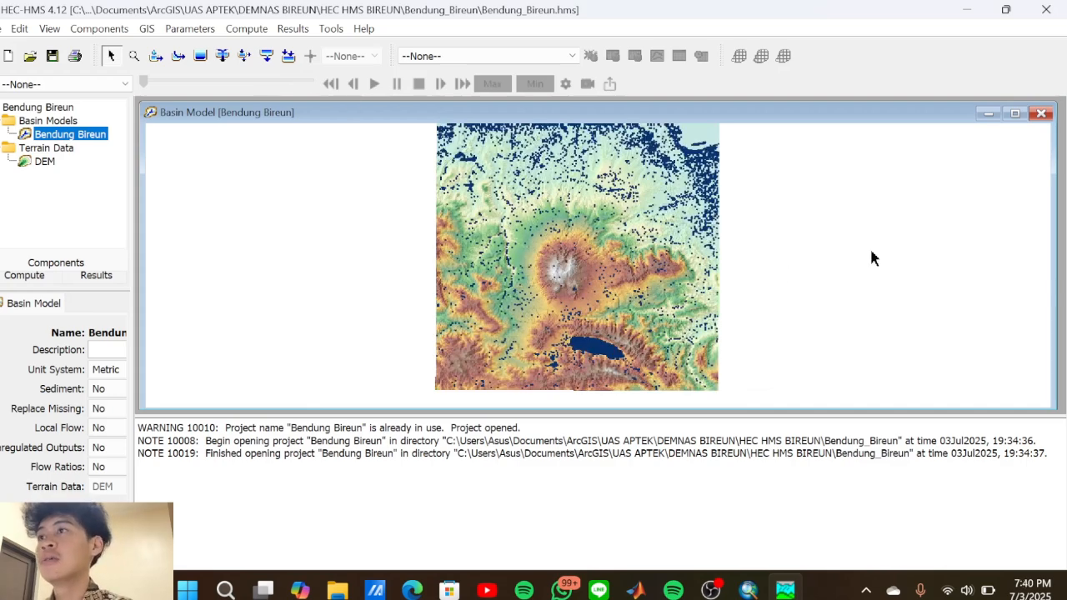
Preprocess the drainage of the Bendung Bireun basin model
{"action": "mouse_move", "coordinate": [1055, 395]}
{"action": "left_mouse_down"}
{"action": "mouse_move", "coordinate": [941, 347]}
{"action": "mouse_move", "coordinate": [975, 376]}
{"action": "left_mouse_up"}
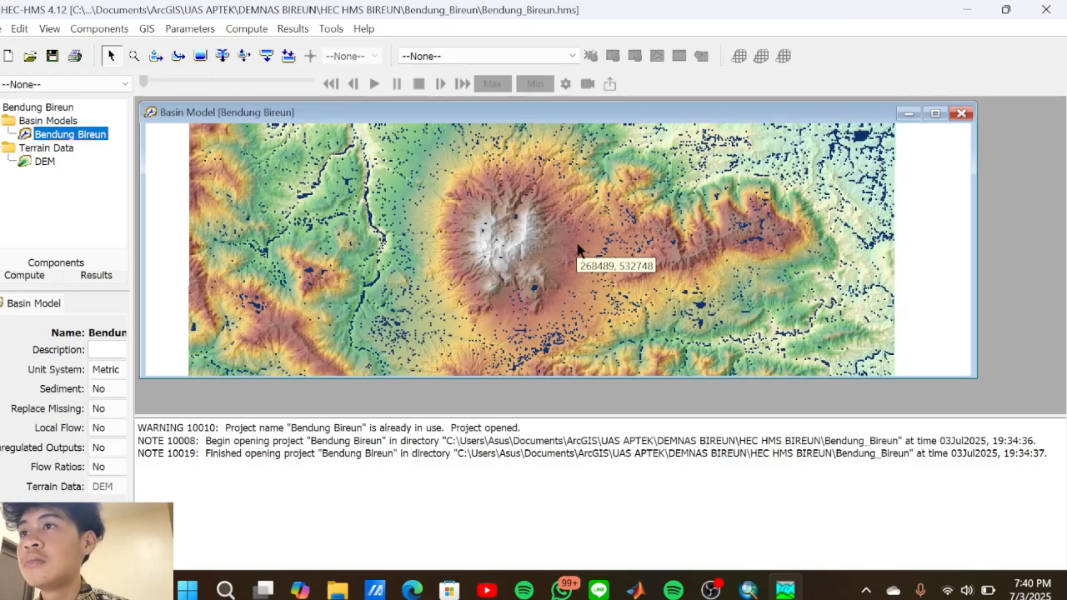
{"action": "scroll", "coordinate": [578, 244], "scroll_direction": "up", "scroll_amount": 2}
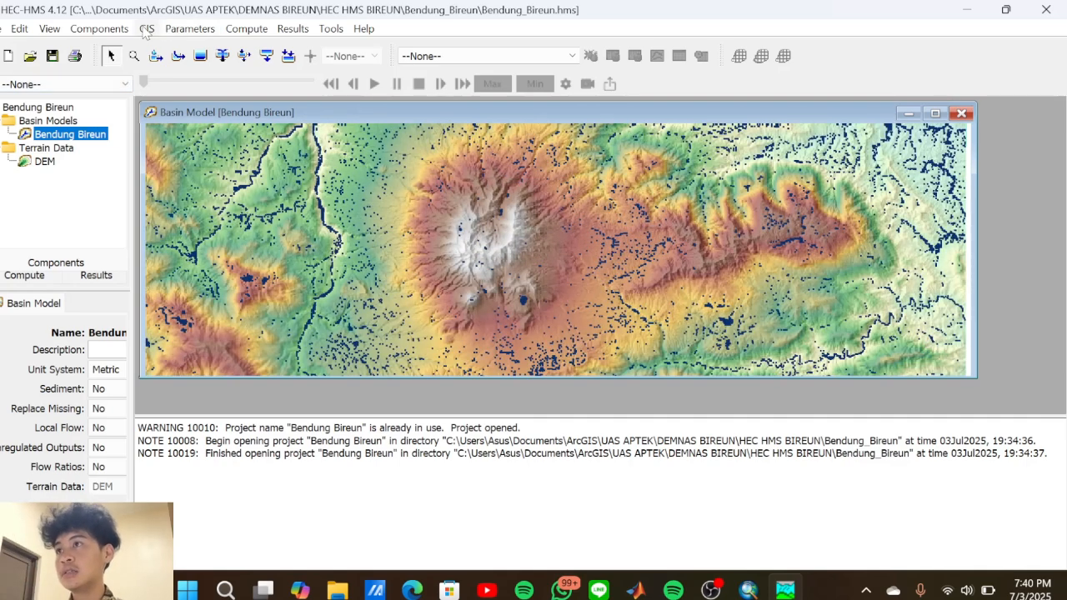
{"action": "left_click", "coordinate": [147, 31]}
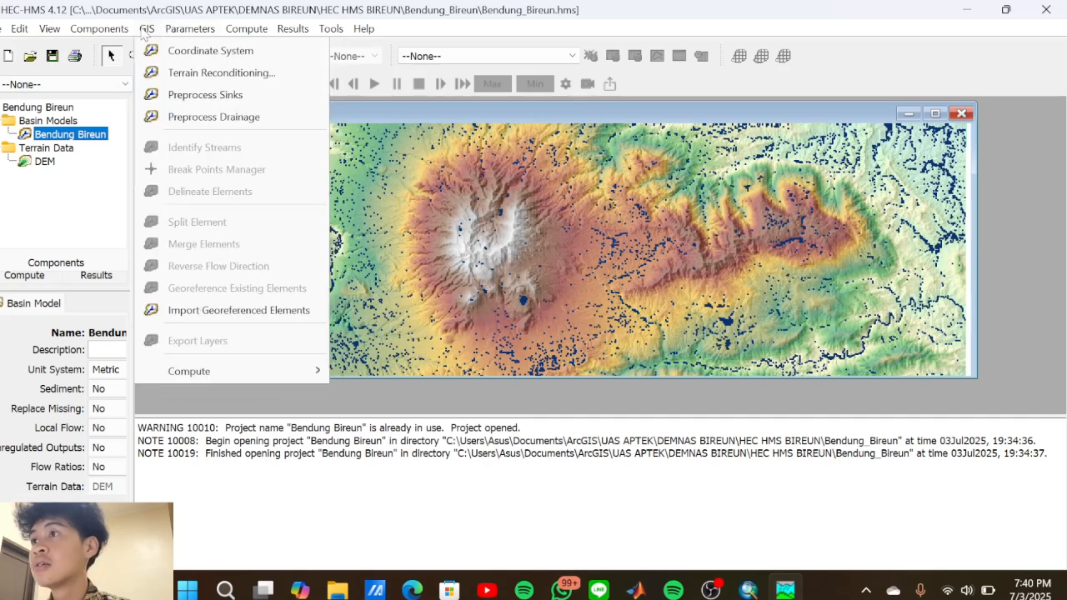
{"action": "left_click", "coordinate": [147, 31]}
{"action": "left_click", "coordinate": [147, 30]}
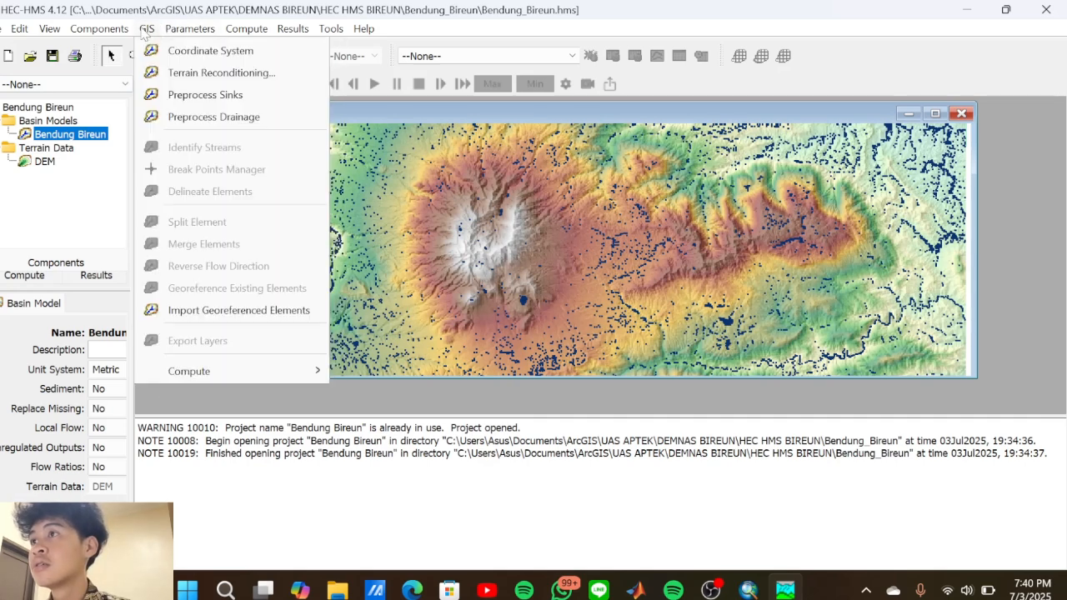
{"action": "left_click", "coordinate": [215, 117]}
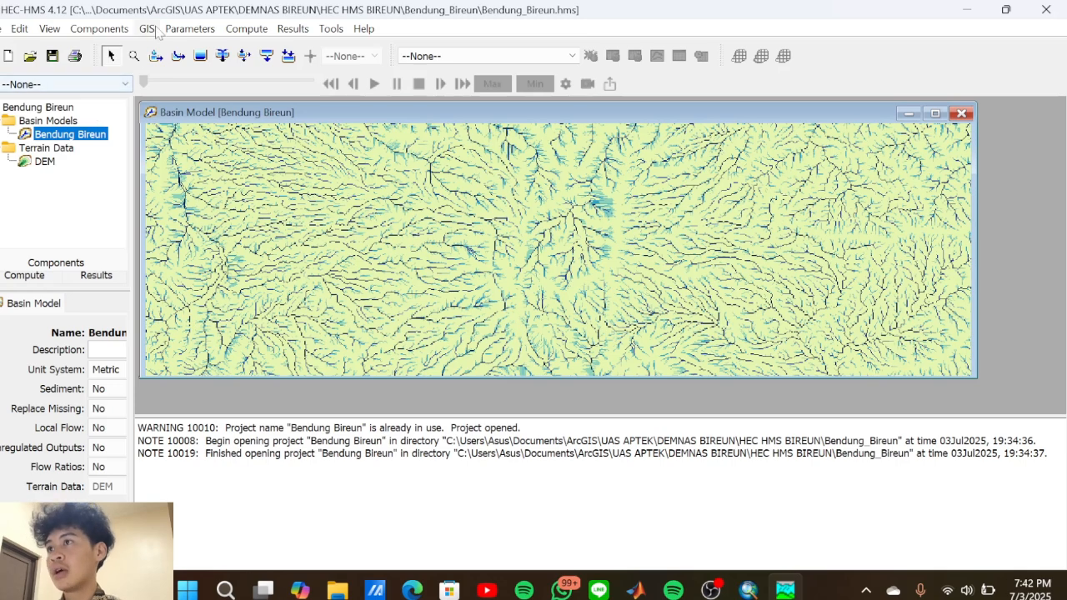
Identify streams in the basin model using a stream definition area of 50 km2 and inspect the resulting stream line
{"action": "left_click", "coordinate": [154, 29]}
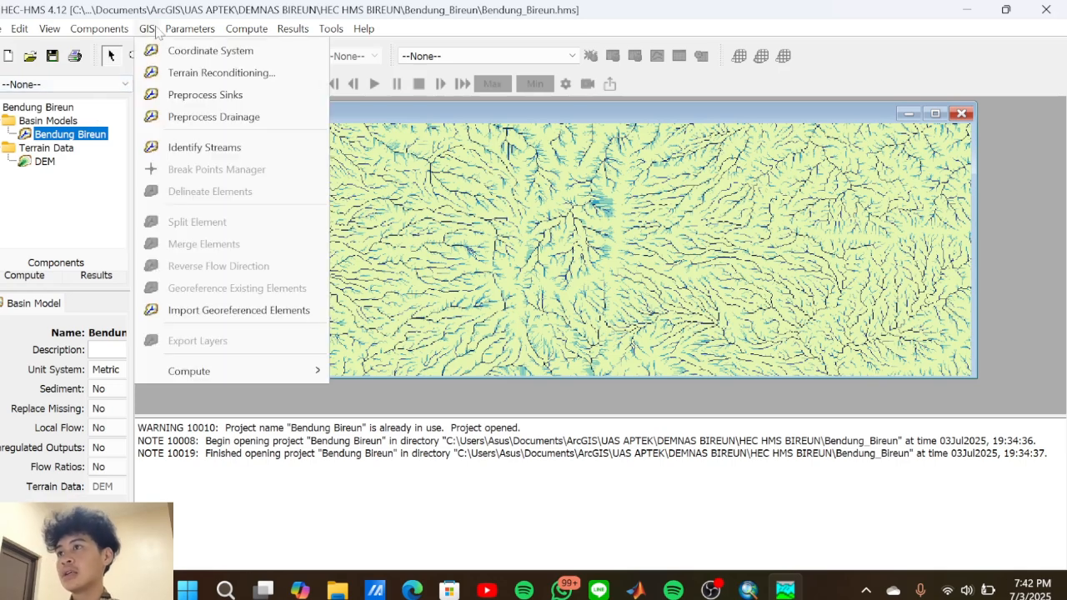
{"action": "left_click", "coordinate": [238, 154]}
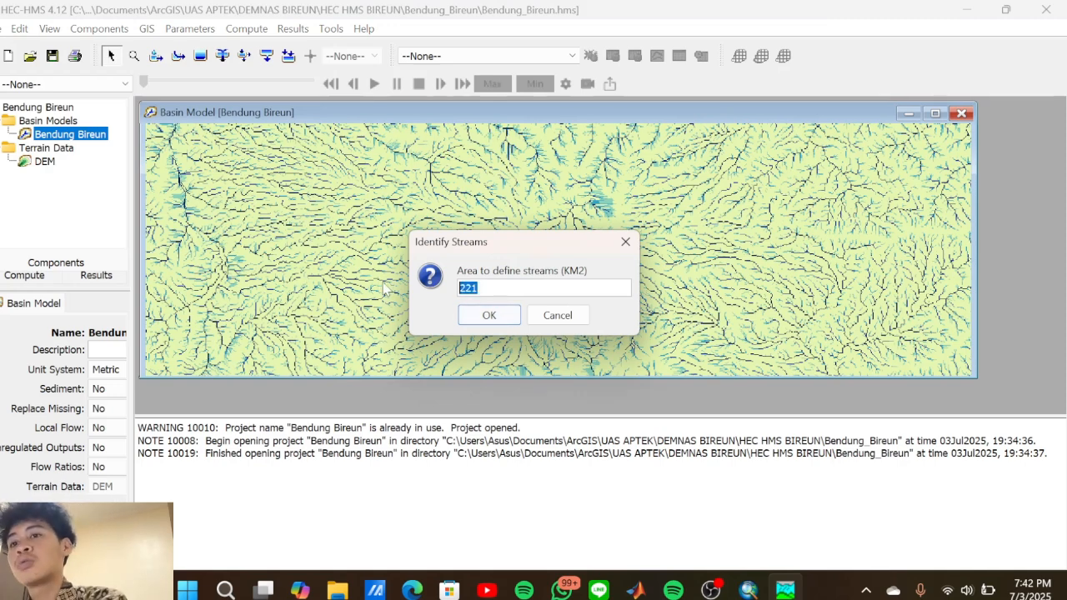
{"action": "type", "text": "0"}
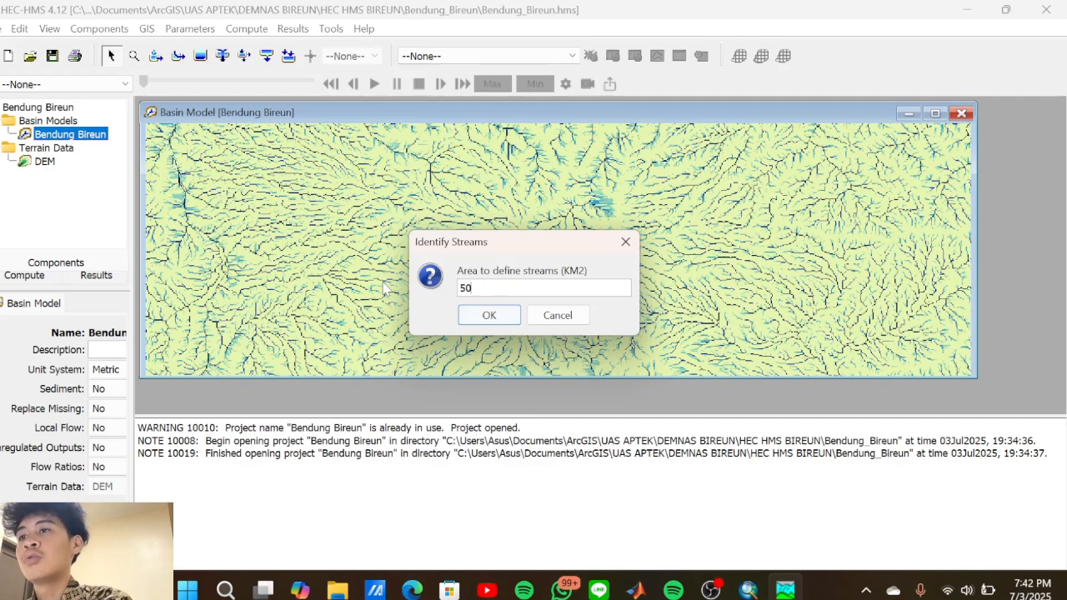
{"action": "left_click", "coordinate": [491, 316]}
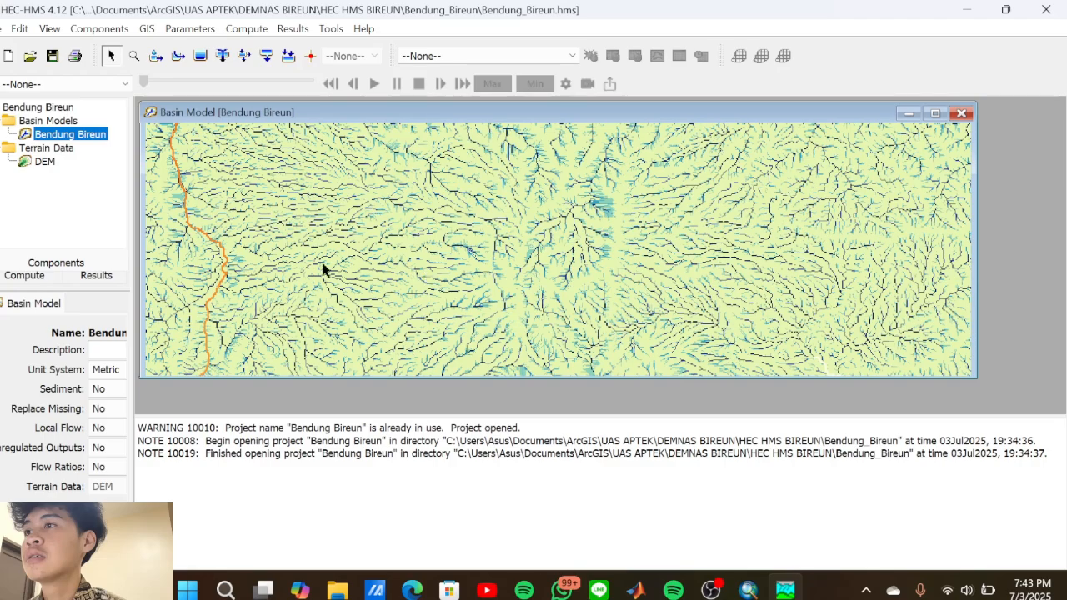
{"action": "scroll", "coordinate": [323, 269], "scroll_direction": "down", "scroll_amount": 1}
{"action": "scroll", "coordinate": [217, 254], "scroll_direction": "up", "scroll_amount": 1}
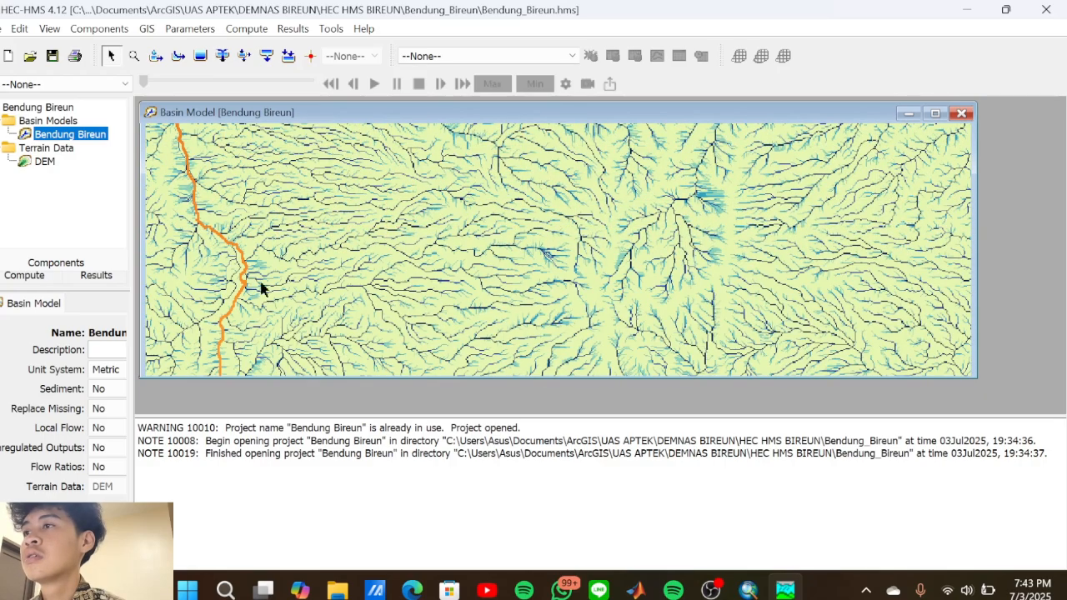
{"action": "scroll", "coordinate": [192, 188], "scroll_direction": "up", "scroll_amount": 1}
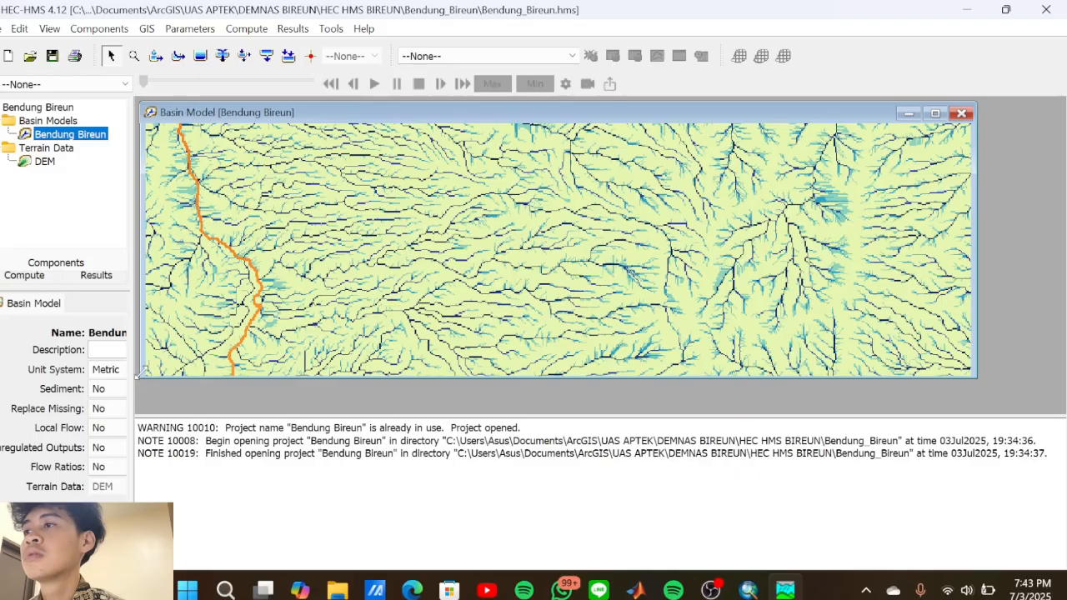
{"action": "left_click_drag", "start_coordinate": [136, 376], "coordinate": [138, 386]}
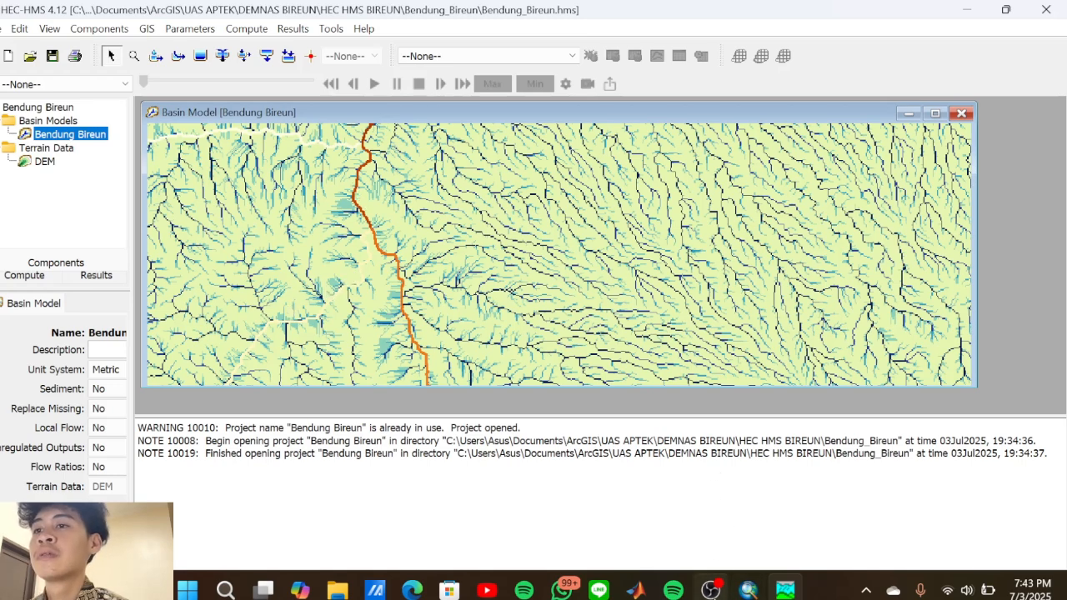
{"action": "mouse_move", "coordinate": [713, 589]}
{"action": "left_click", "coordinate": [723, 522]}
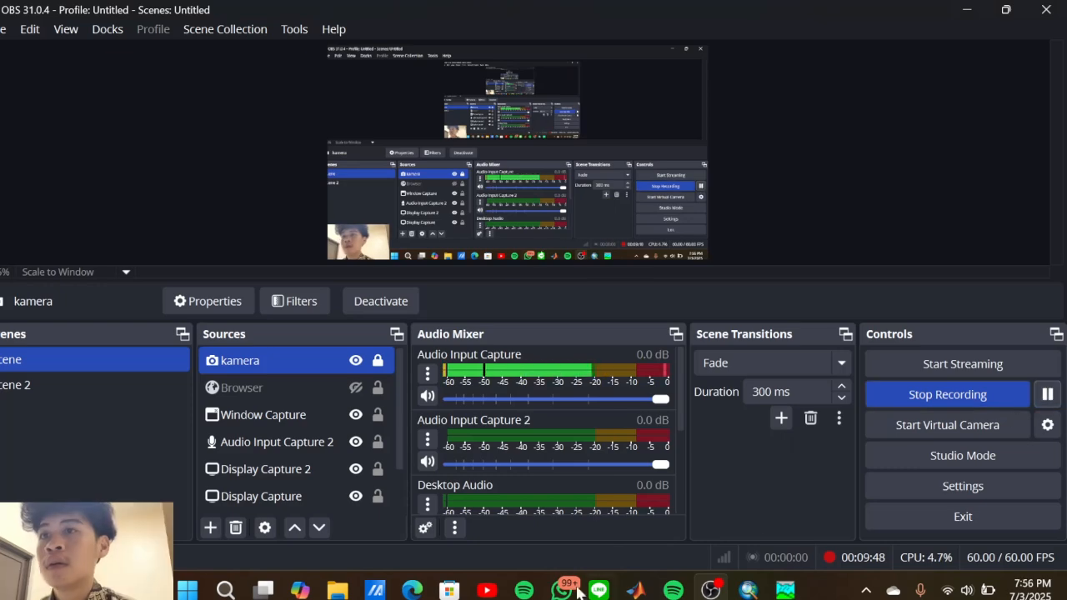
{"action": "left_click", "coordinate": [791, 589]}
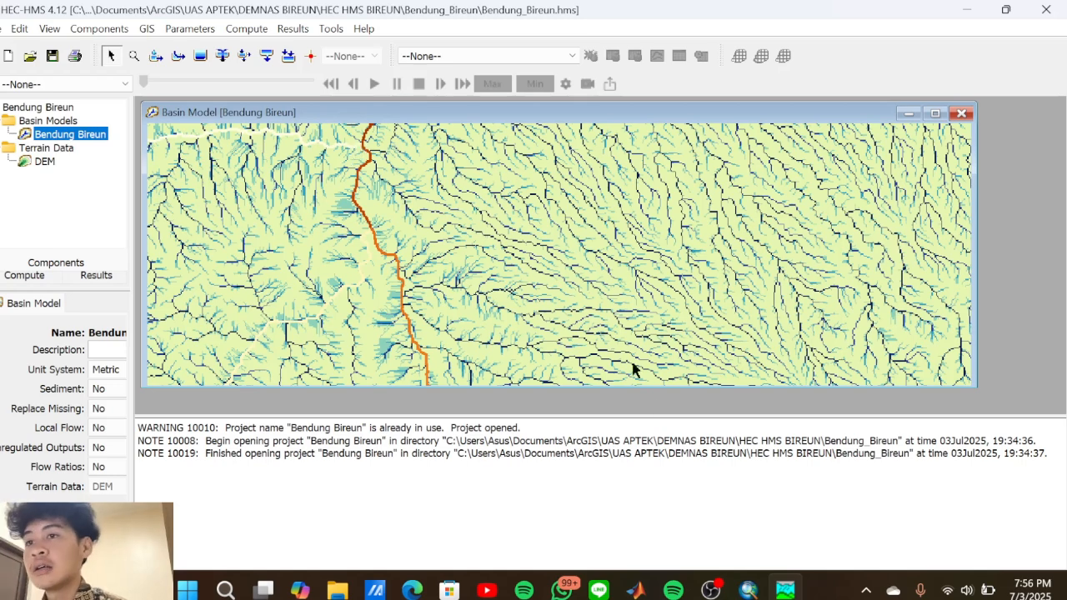
Switch to ArcMap and open the data export settings for the Titik_Bendung layer
{"action": "left_click", "coordinate": [751, 590]}
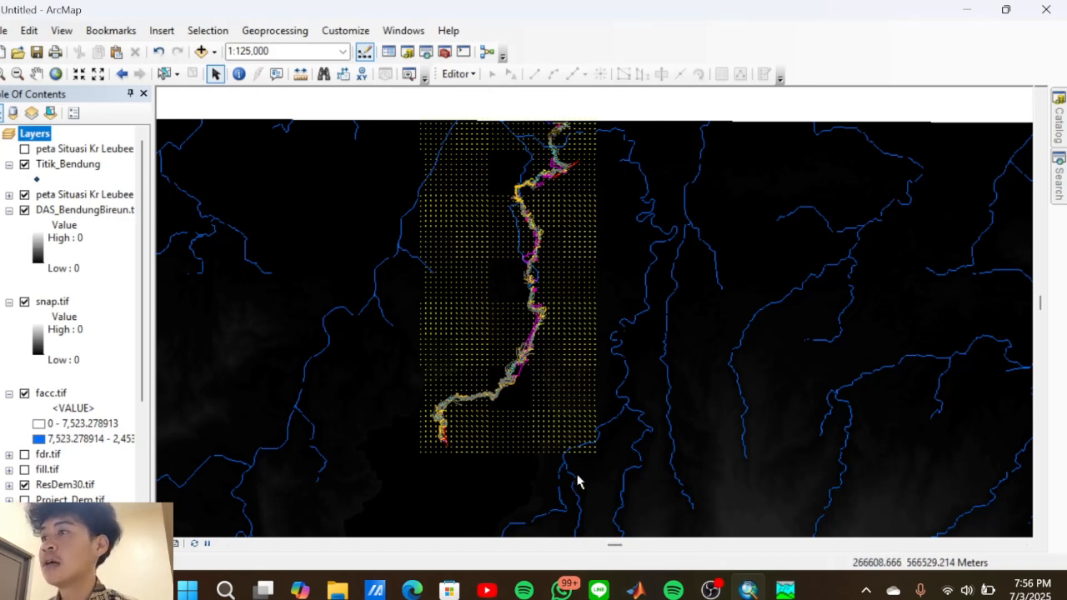
{"action": "right_click", "coordinate": [73, 166]}
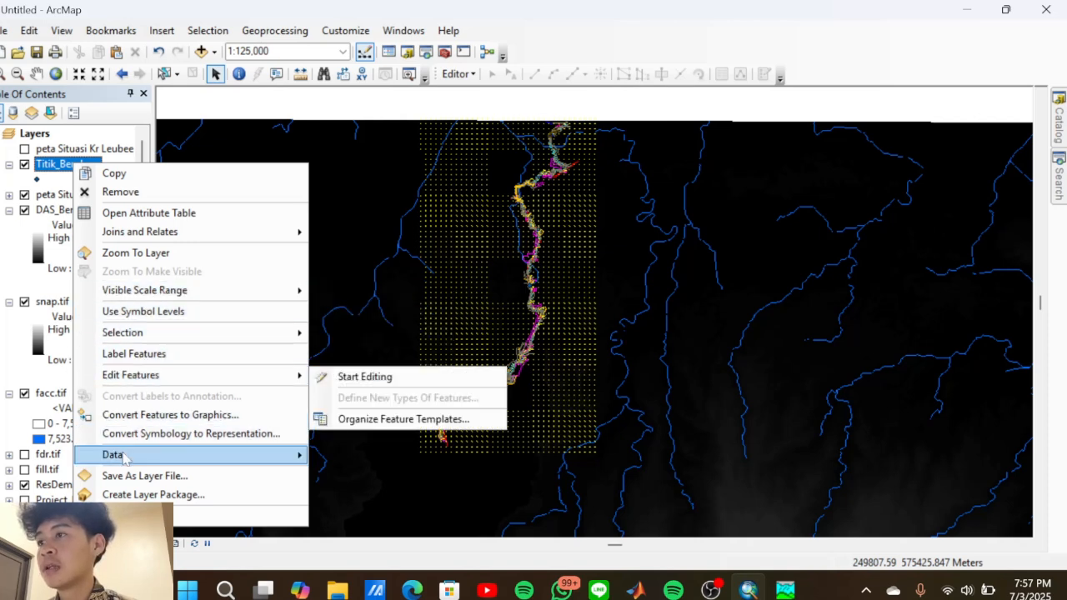
{"action": "mouse_move", "coordinate": [125, 457]}
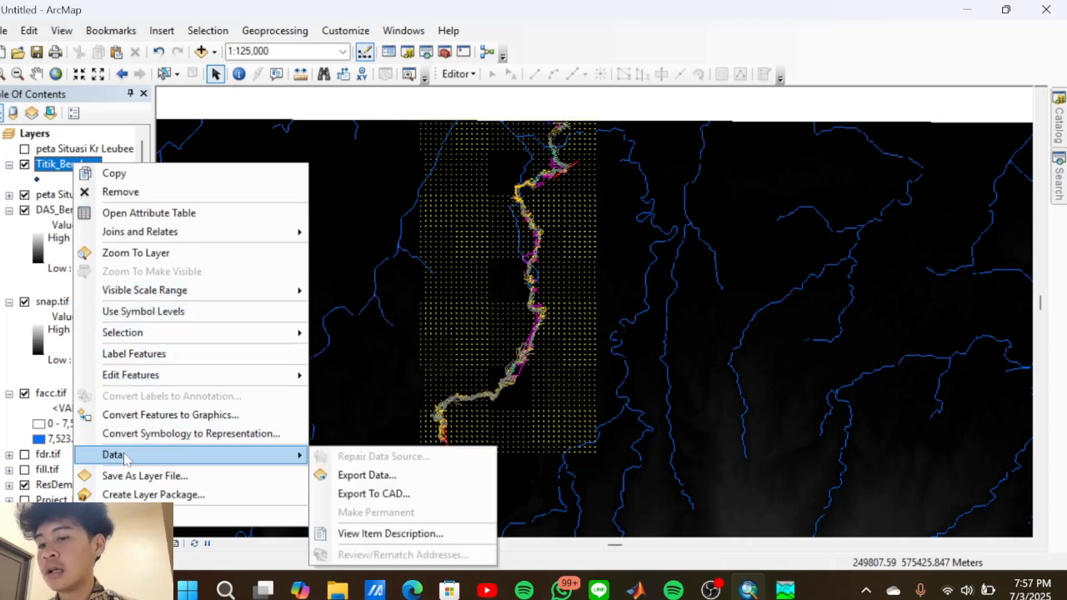
{"action": "left_click", "coordinate": [349, 480]}
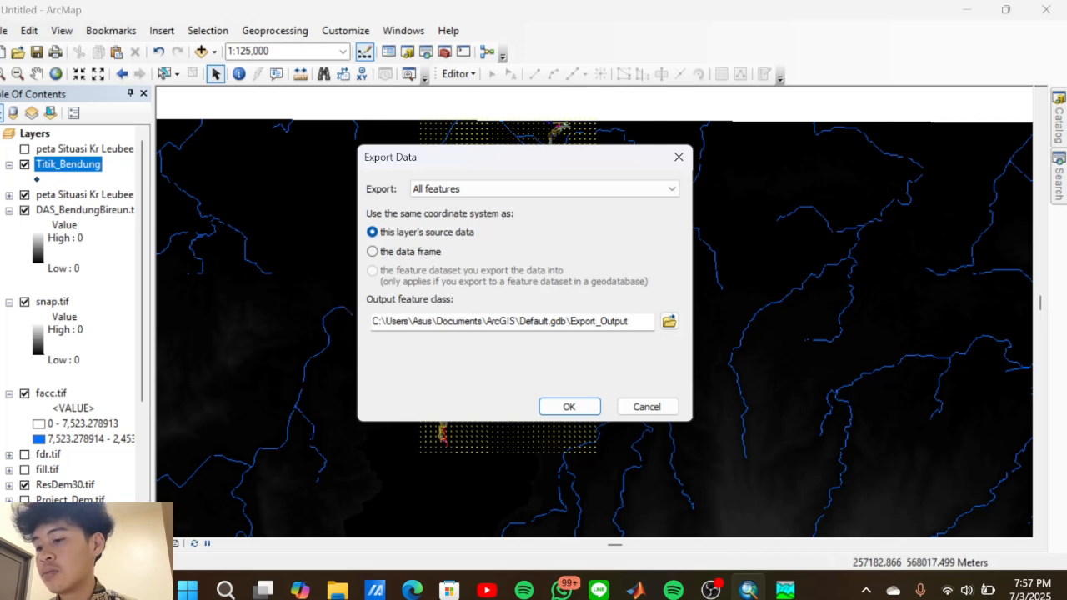
Set the export's output location to the DEMNAS BIREUN folder inside UAS APTEK
{"action": "left_click", "coordinate": [670, 321]}
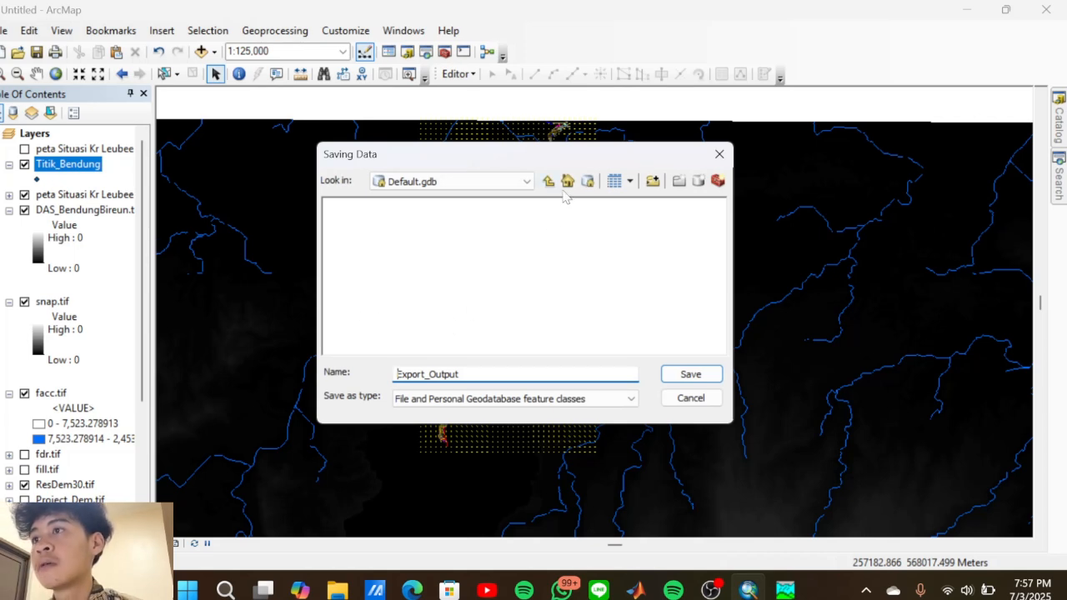
{"action": "left_click", "coordinate": [528, 183]}
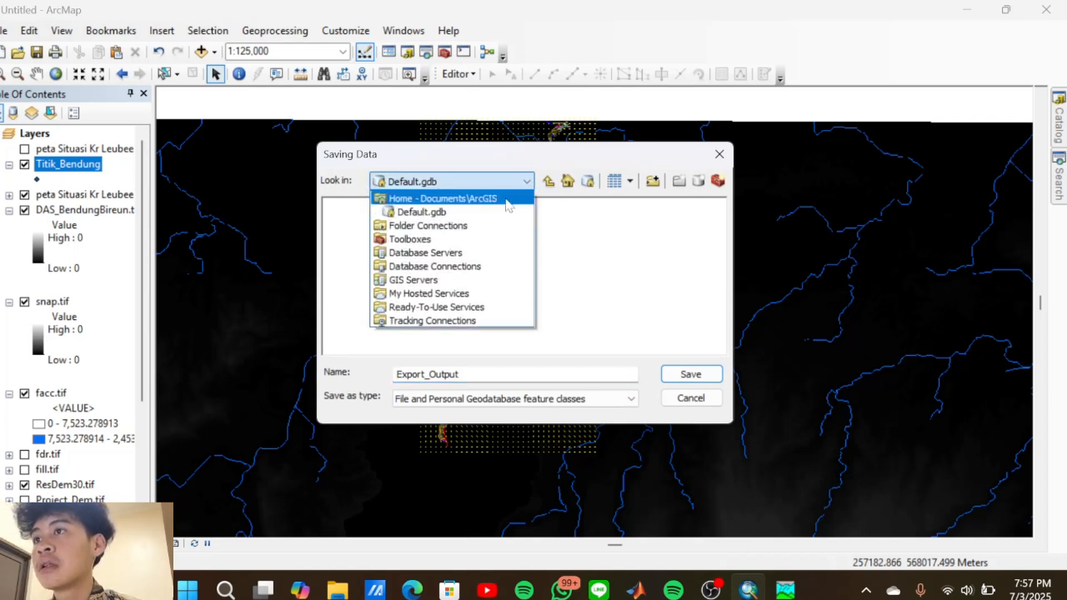
{"action": "left_click", "coordinate": [504, 200]}
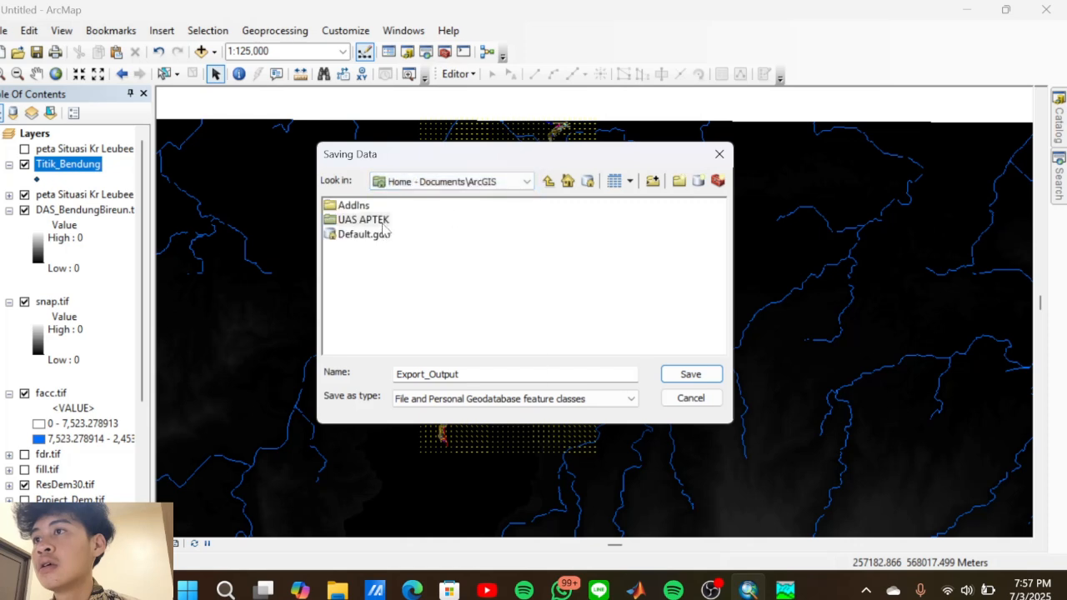
{"action": "double_click", "coordinate": [386, 220]}
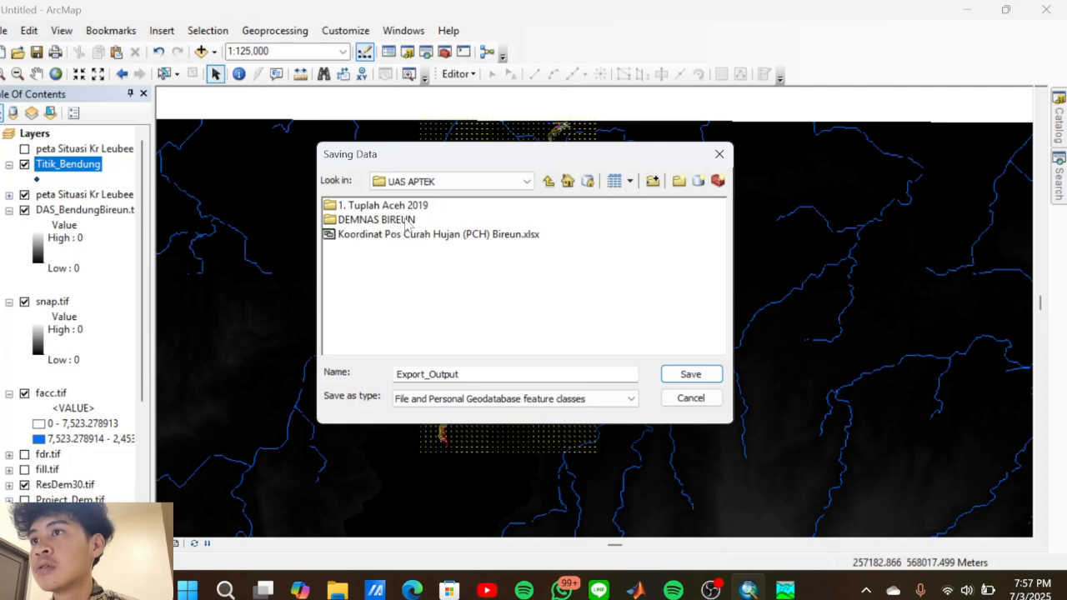
{"action": "double_click", "coordinate": [407, 221]}
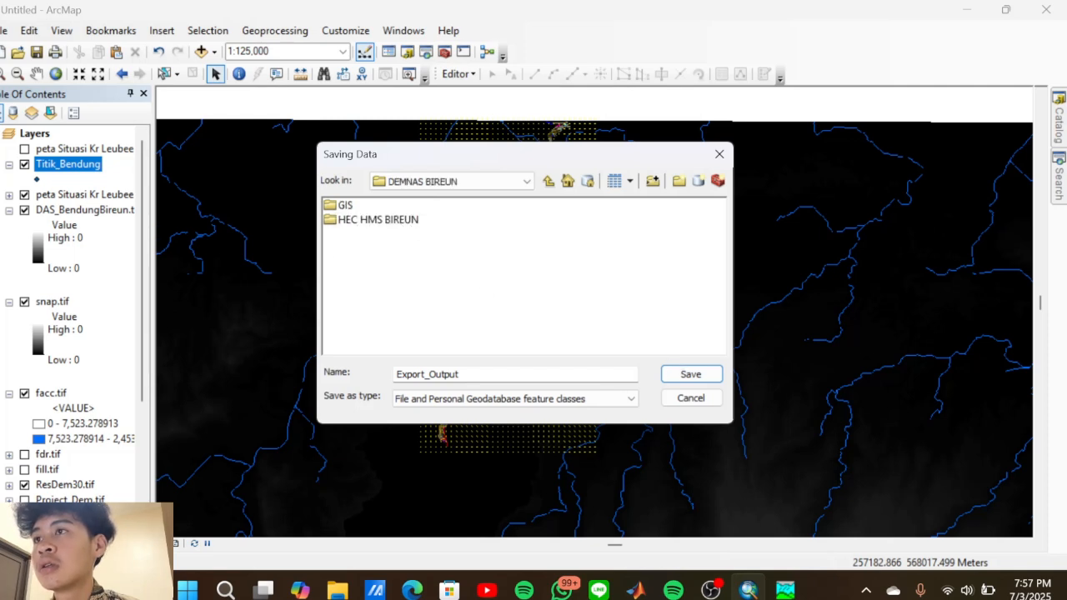
Name the output TiitikBendungBireun.shp and try to save it in the DEMNAS BIREUN folder as a geodatabase feature class
{"action": "double_click", "coordinate": [427, 374]}
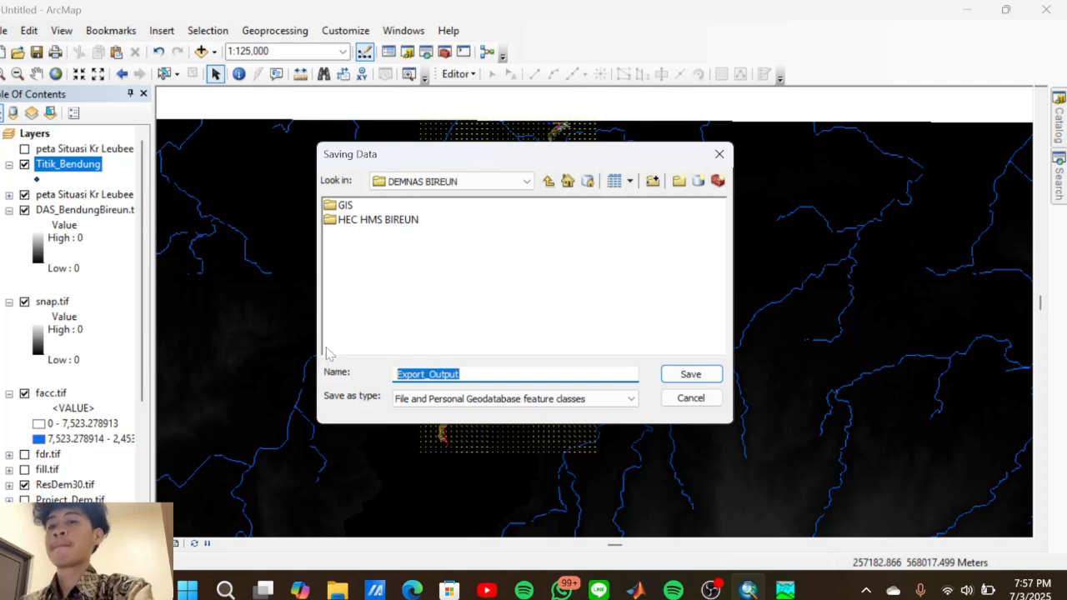
{"action": "key", "text": "BackSpace"}
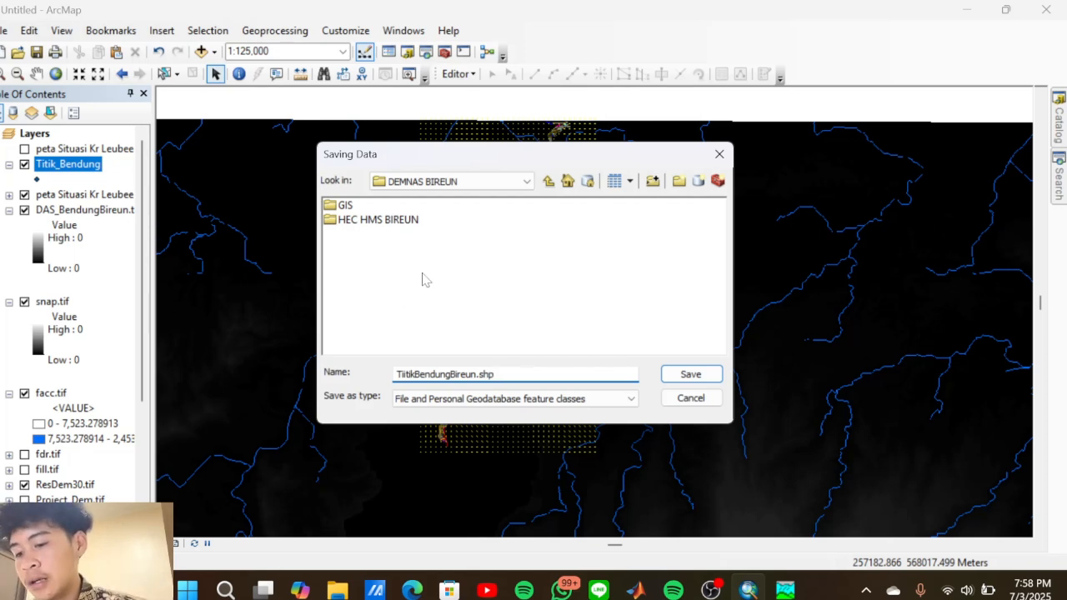
{"action": "left_click", "coordinate": [691, 375]}
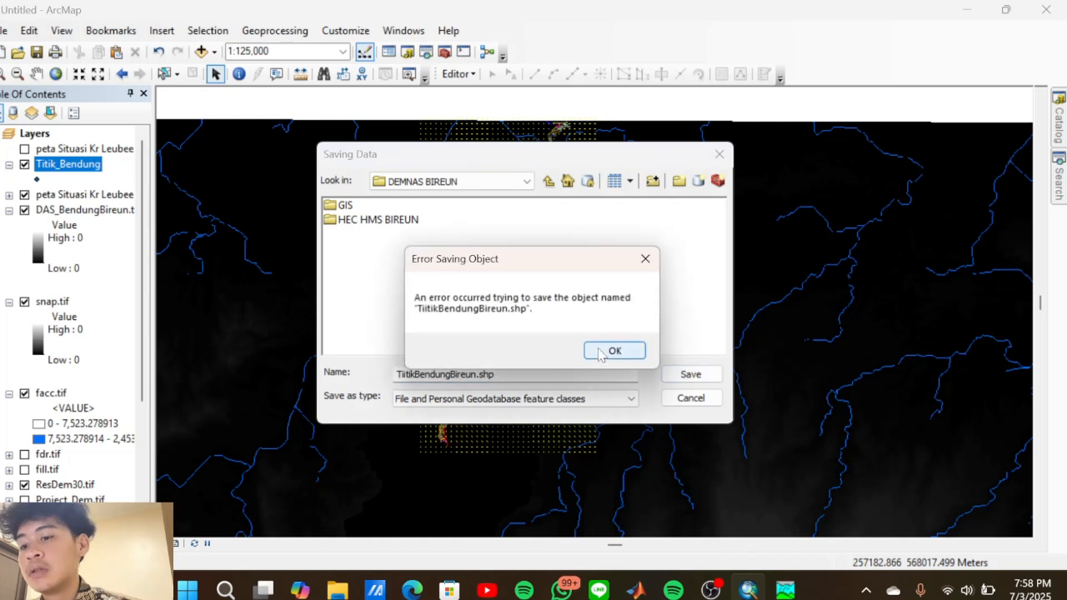
{"action": "left_click", "coordinate": [602, 354]}
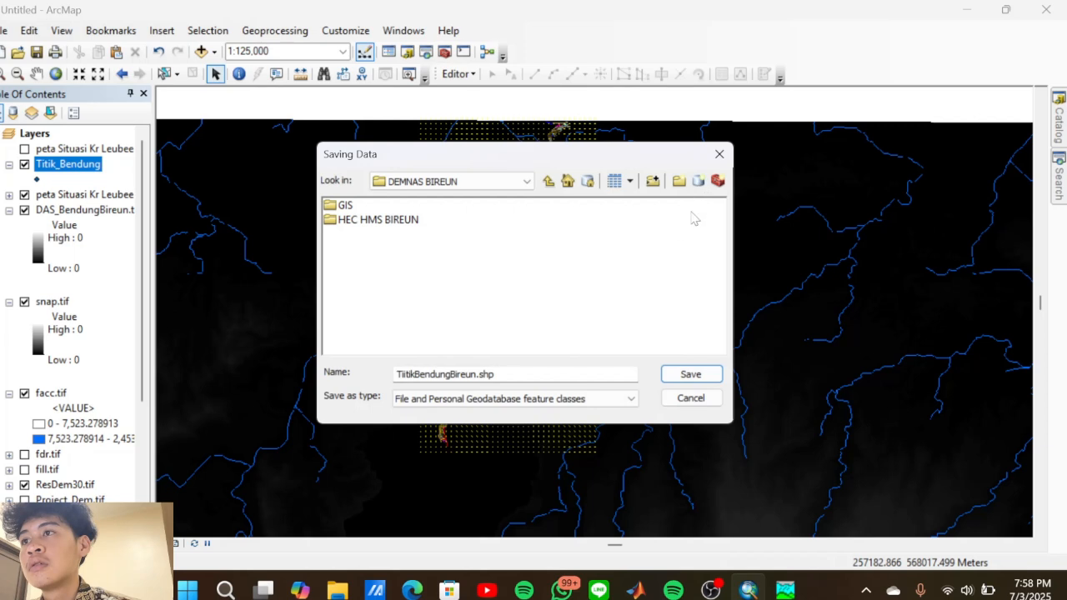
{"action": "left_click", "coordinate": [689, 375]}
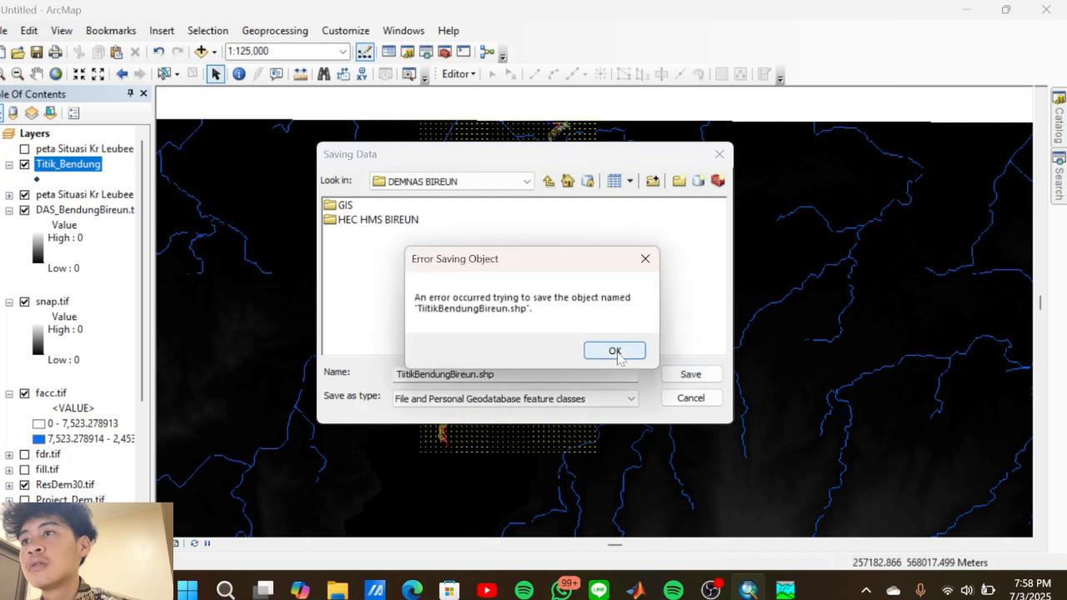
{"action": "left_click", "coordinate": [615, 351]}
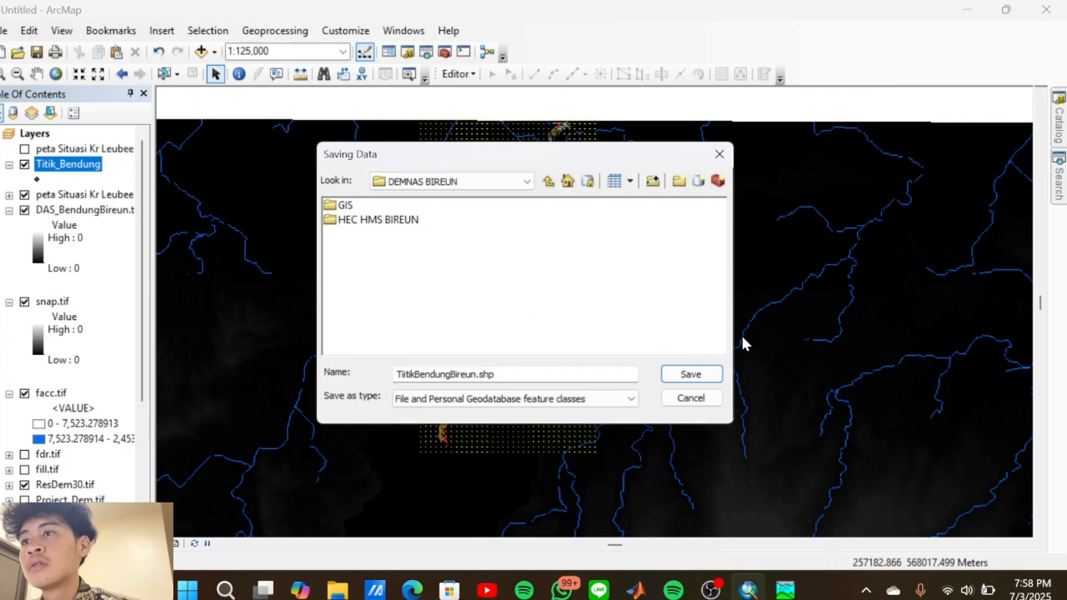
Set the output type to Shapefile and export all Titik_Bendung features without adding the exported data to the map
{"action": "left_click", "coordinate": [709, 592]}
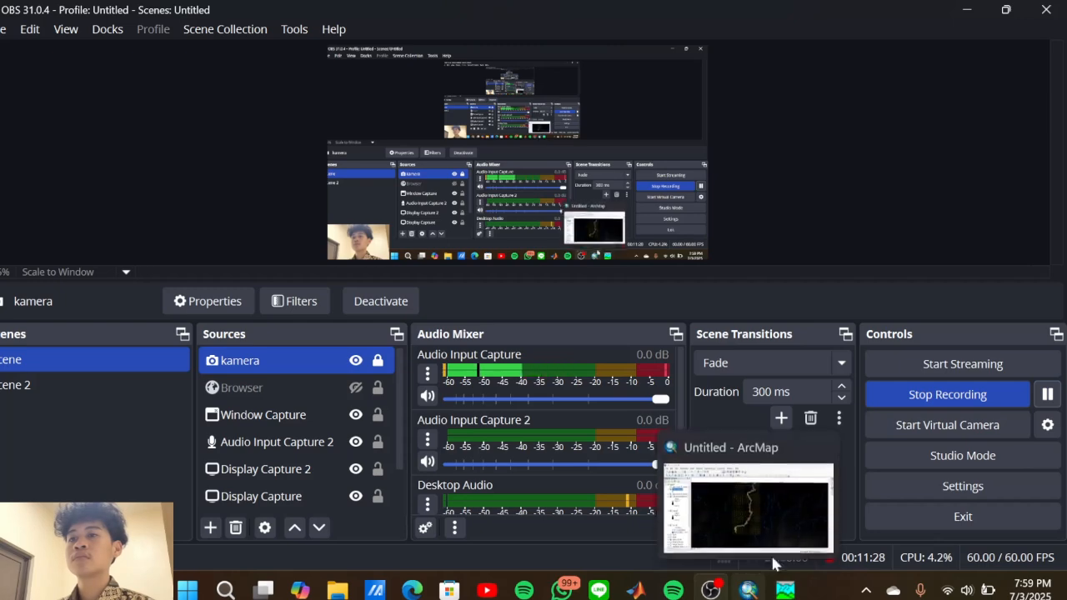
{"action": "left_click", "coordinate": [775, 521]}
{"action": "left_click", "coordinate": [616, 407]}
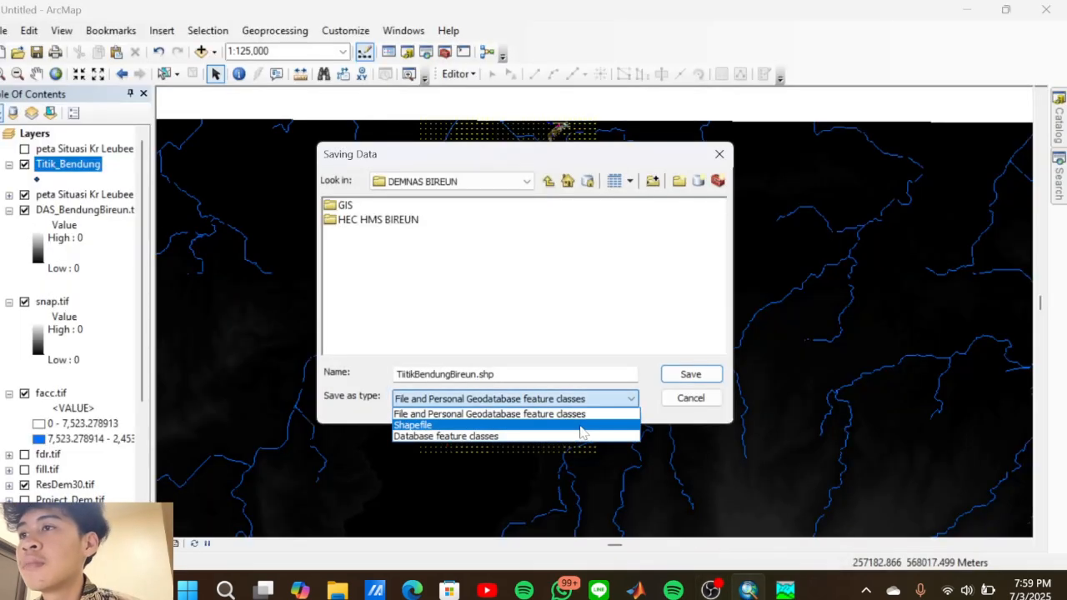
{"action": "left_click", "coordinate": [584, 423]}
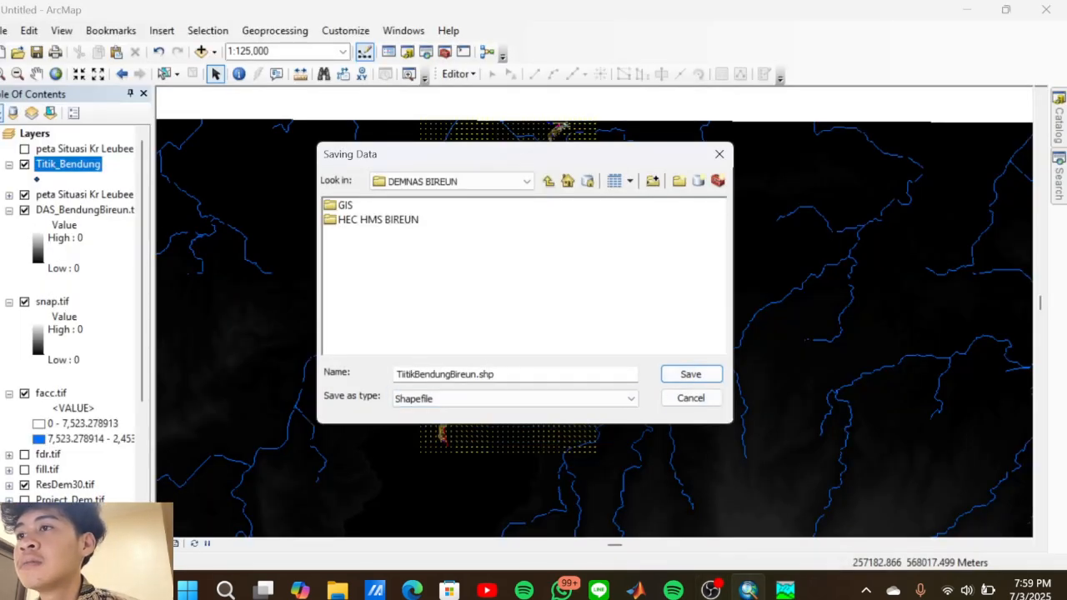
{"action": "left_click", "coordinate": [691, 375]}
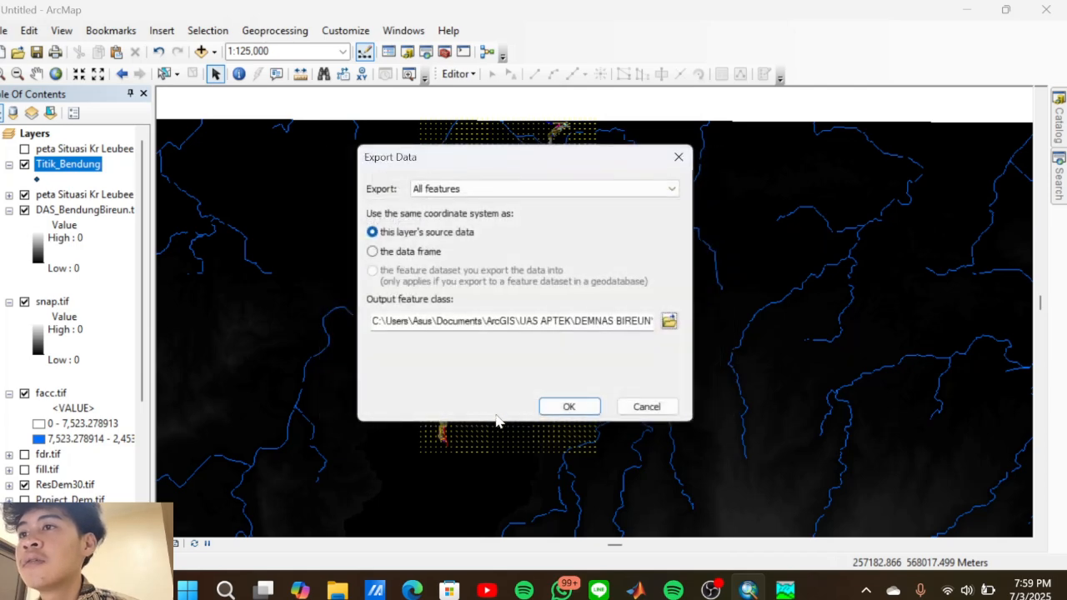
{"action": "left_click", "coordinate": [569, 408]}
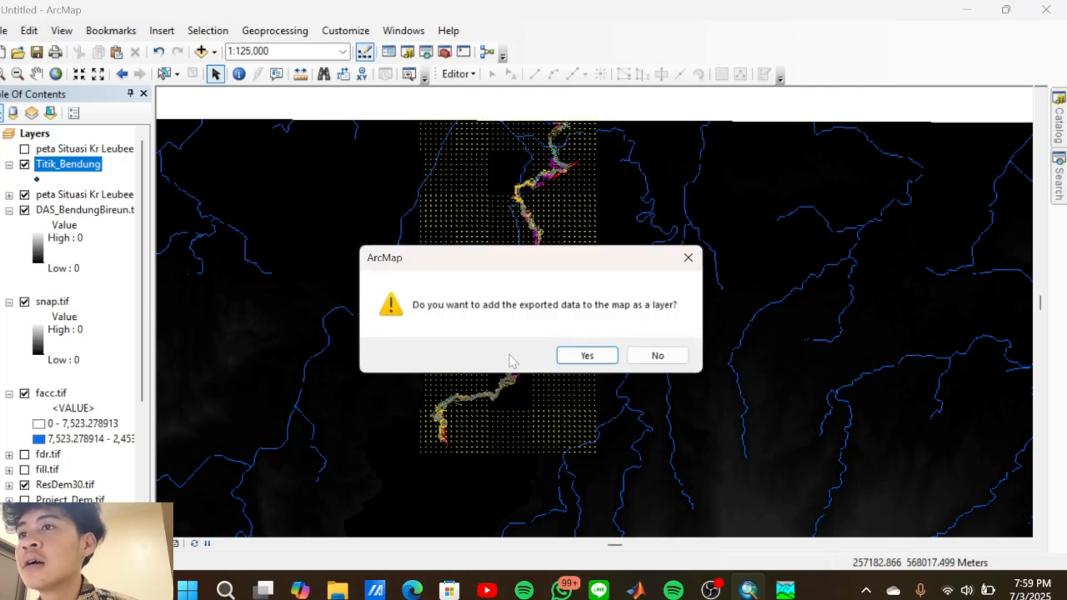
{"action": "left_click", "coordinate": [647, 356]}
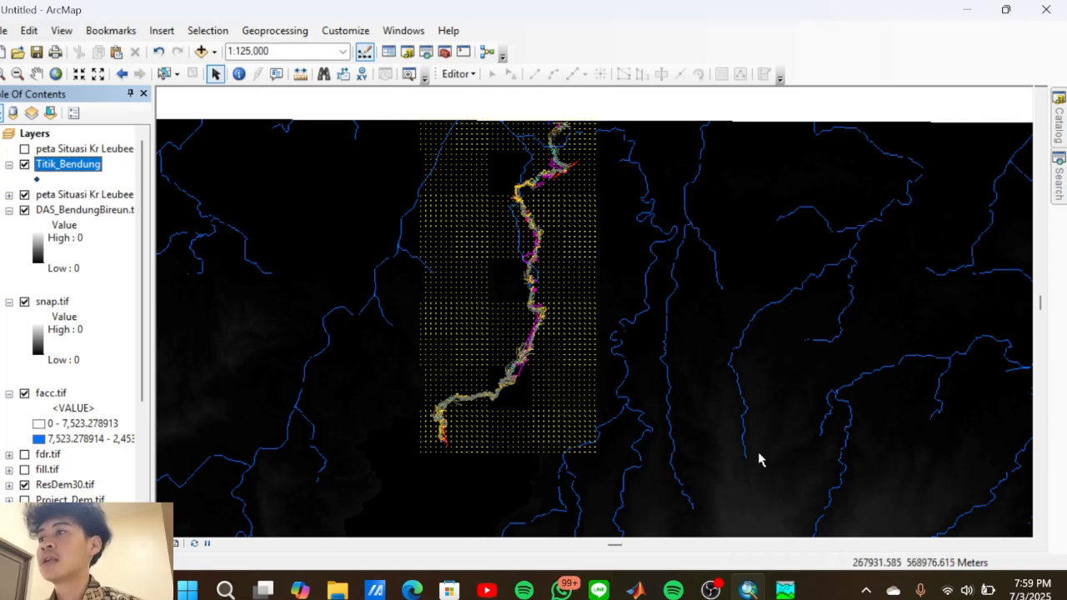
Switch to HEC-HMS and open the break point importer for the Bendung Bireun basin model
{"action": "key", "text": "alt+Tab"}
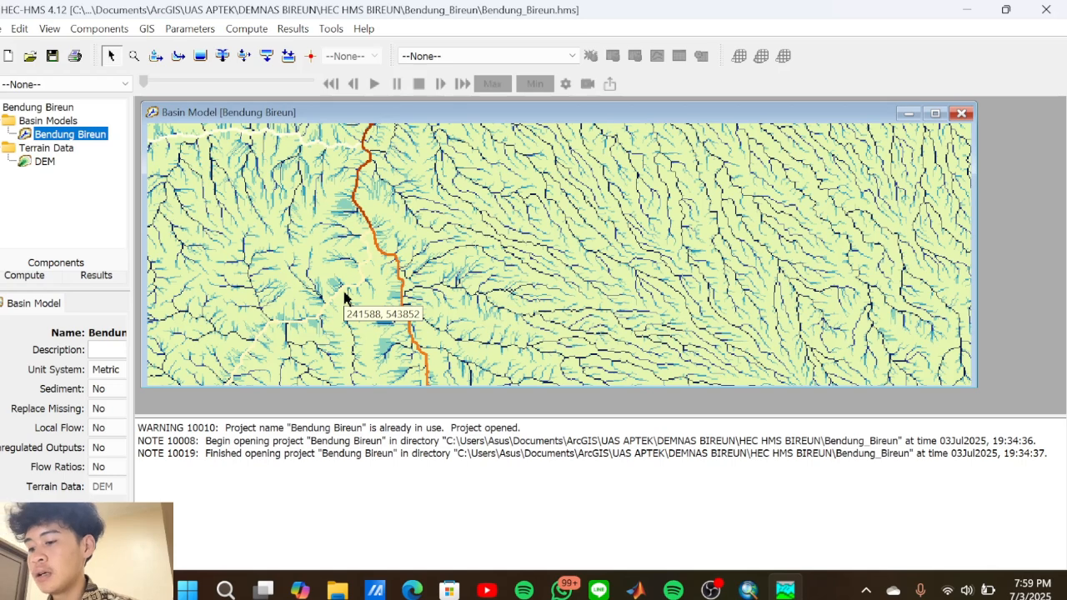
{"action": "left_click", "coordinate": [155, 29]}
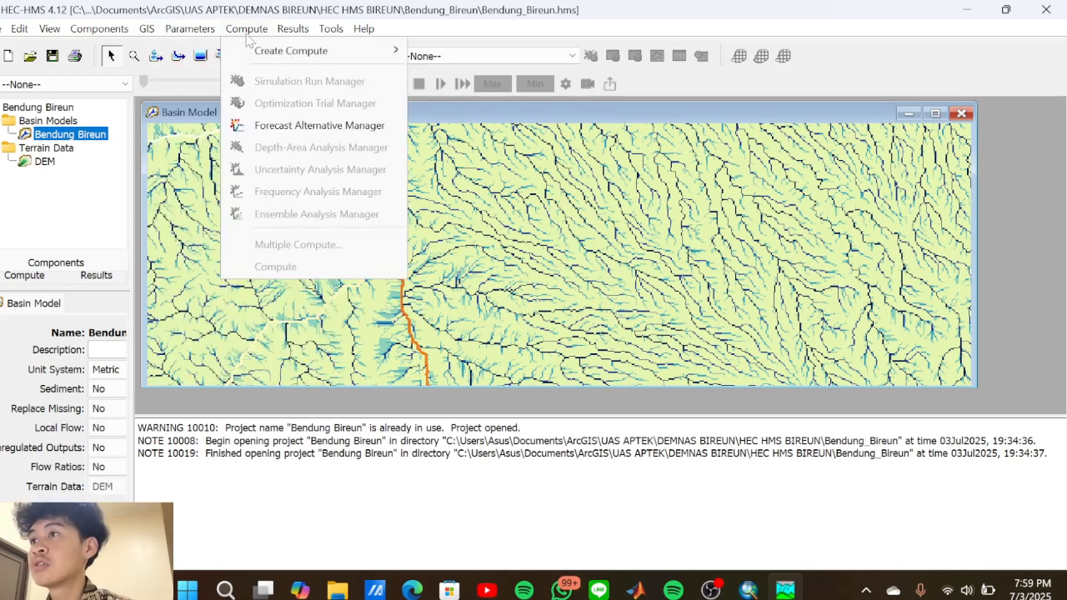
{"action": "left_click", "coordinate": [147, 34]}
{"action": "left_click", "coordinate": [147, 33]}
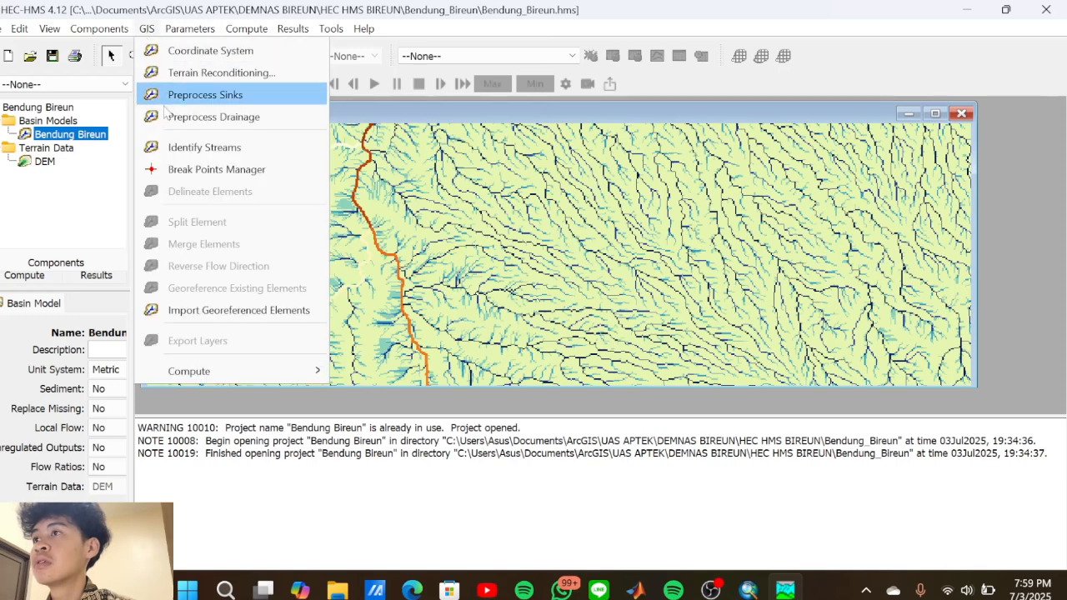
{"action": "left_click", "coordinate": [197, 167]}
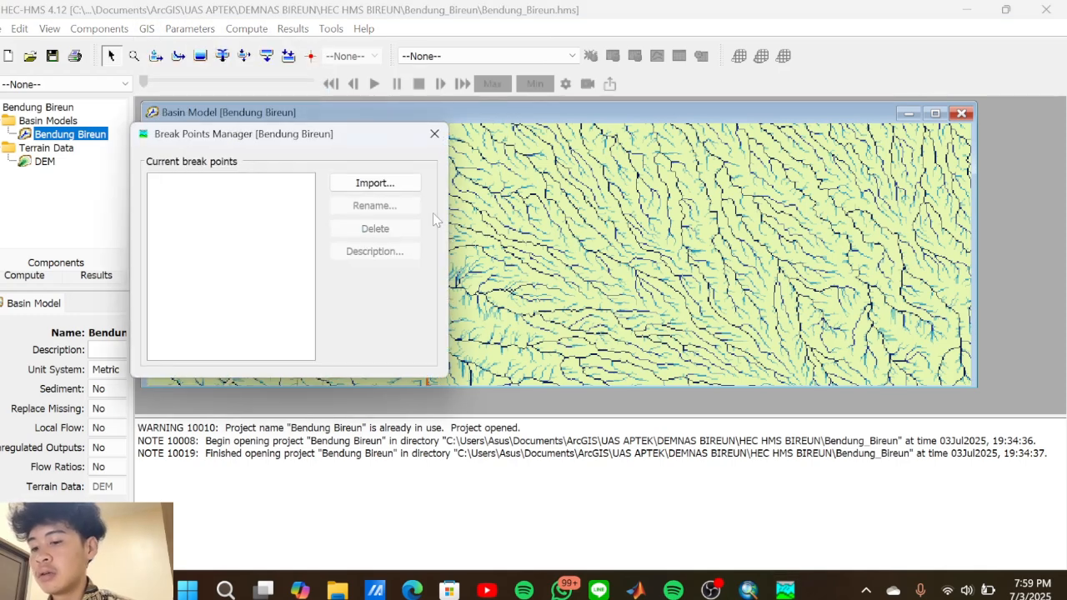
{"action": "left_click", "coordinate": [393, 182]}
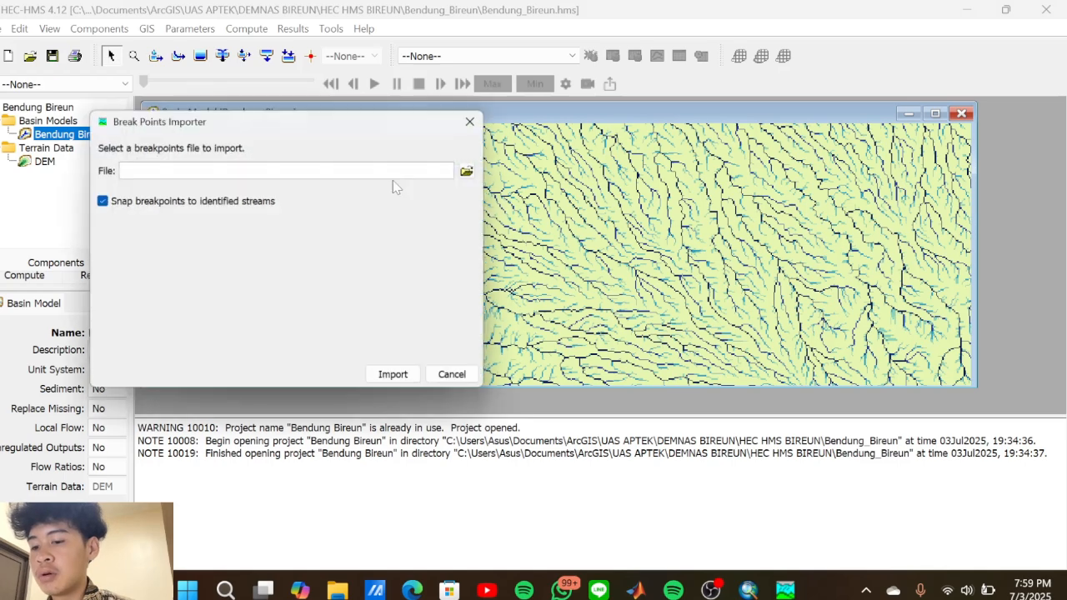
Import TiitikBendungBireun.shp from the ArcGIS\UAS APTEK\DEMNAS BIREUN folder as break points snapped to the identified streams
{"action": "left_click", "coordinate": [477, 168]}
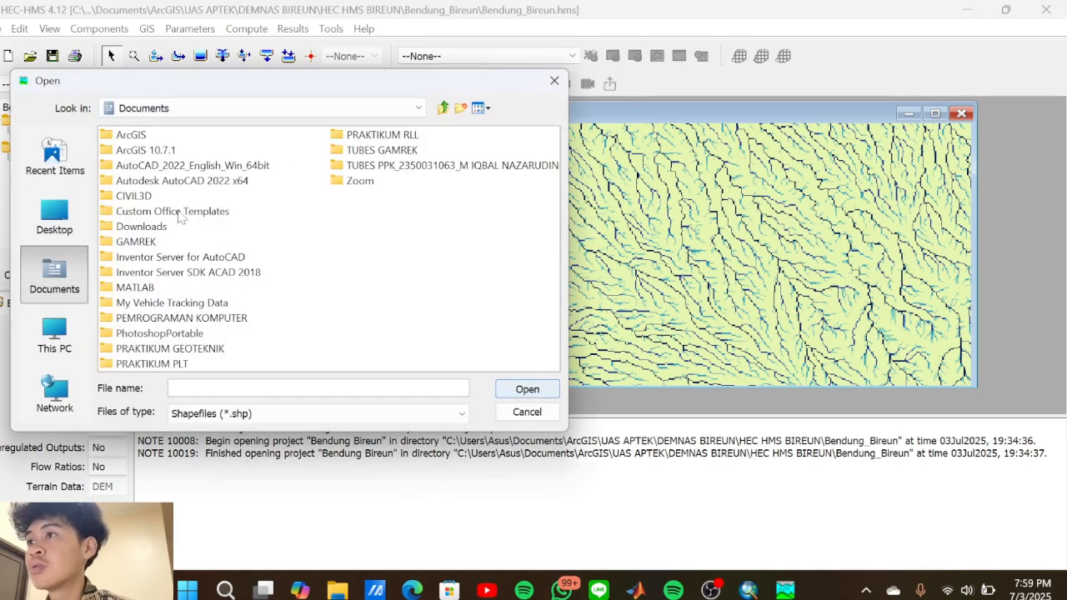
{"action": "left_click", "coordinate": [132, 136]}
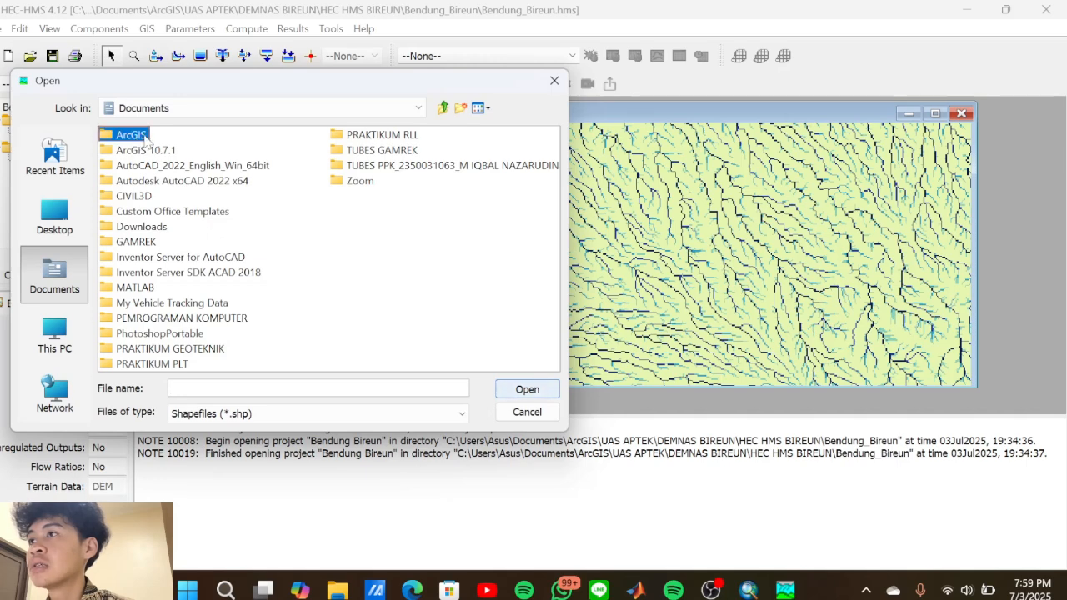
{"action": "double_click", "coordinate": [146, 140]}
{"action": "left_click", "coordinate": [142, 165]}
{"action": "left_click", "coordinate": [140, 166]}
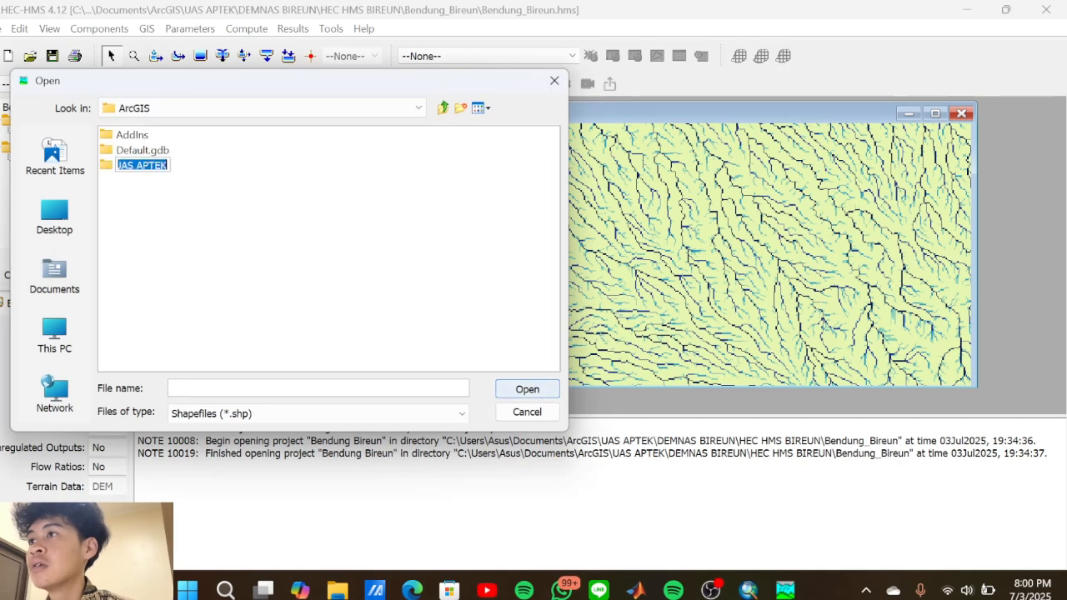
{"action": "left_click", "coordinate": [143, 182]}
{"action": "left_click", "coordinate": [134, 168]}
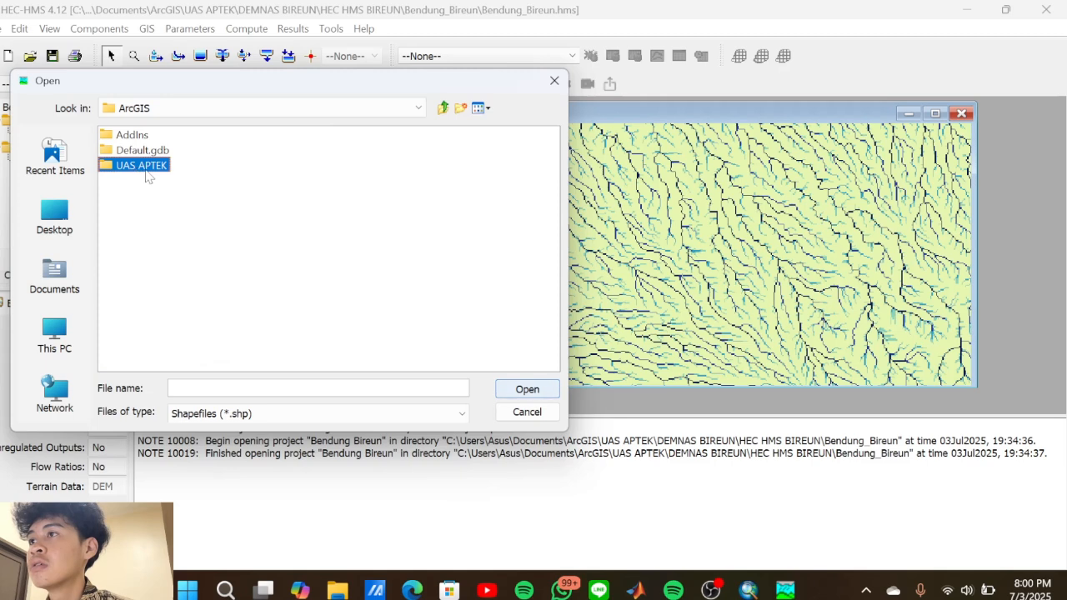
{"action": "double_click", "coordinate": [146, 171]}
{"action": "double_click", "coordinate": [165, 152]}
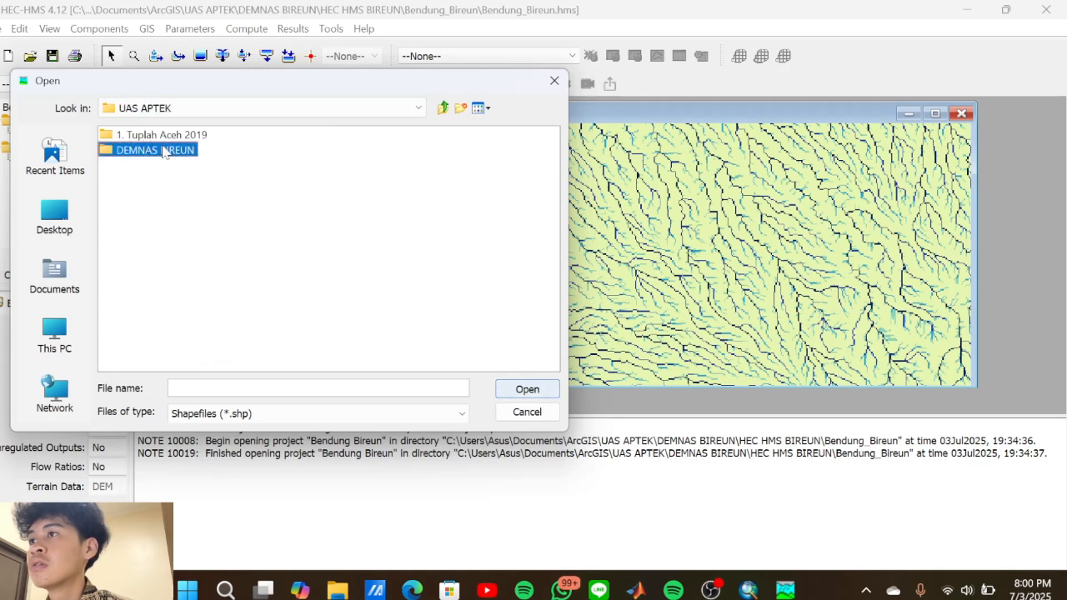
{"action": "left_click", "coordinate": [153, 170]}
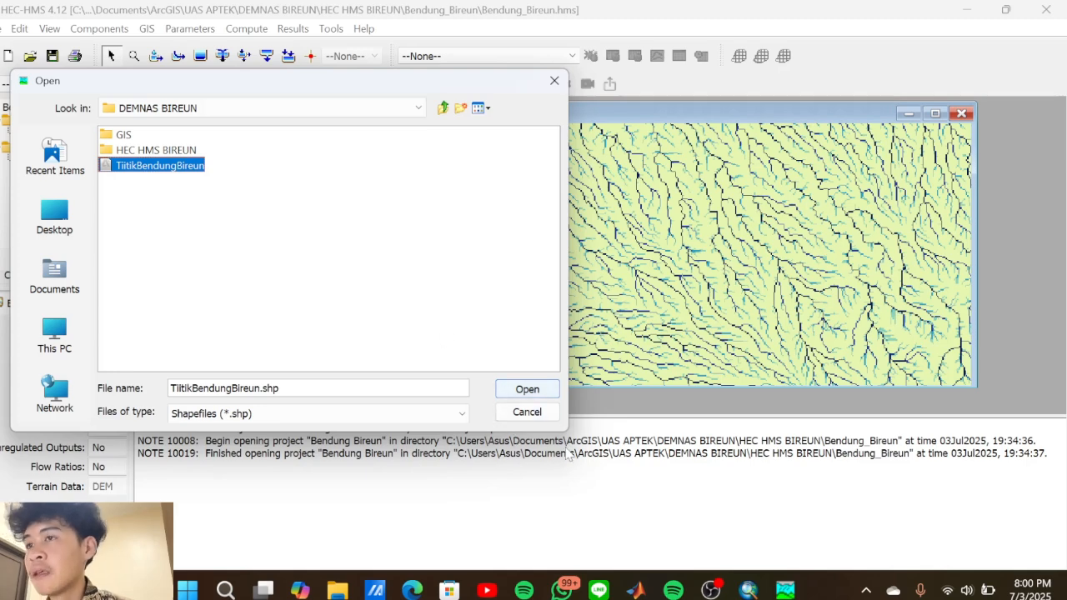
{"action": "left_click", "coordinate": [536, 395]}
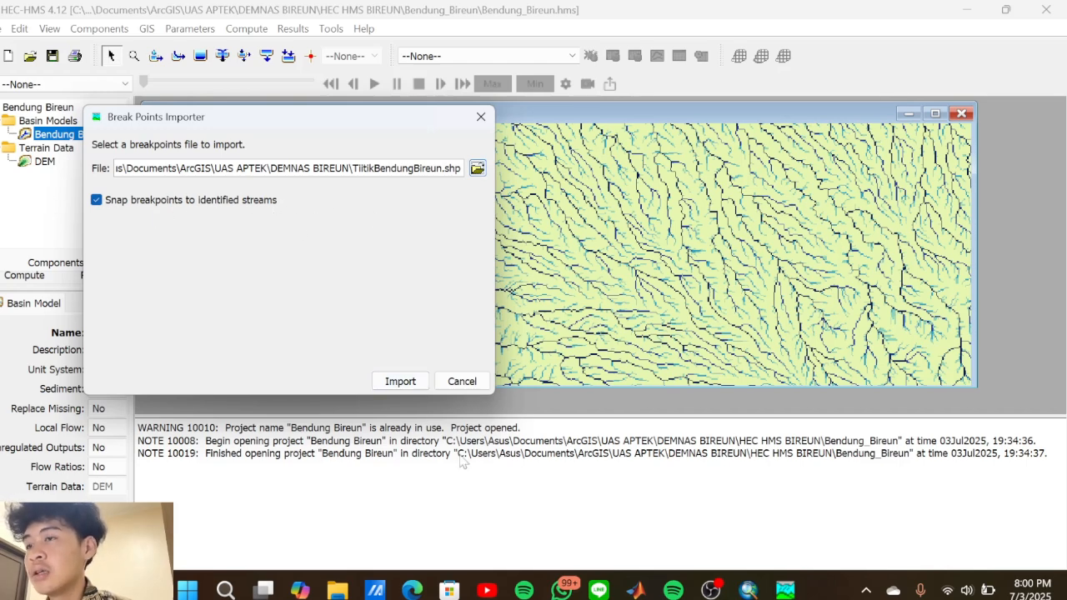
{"action": "left_click", "coordinate": [414, 388]}
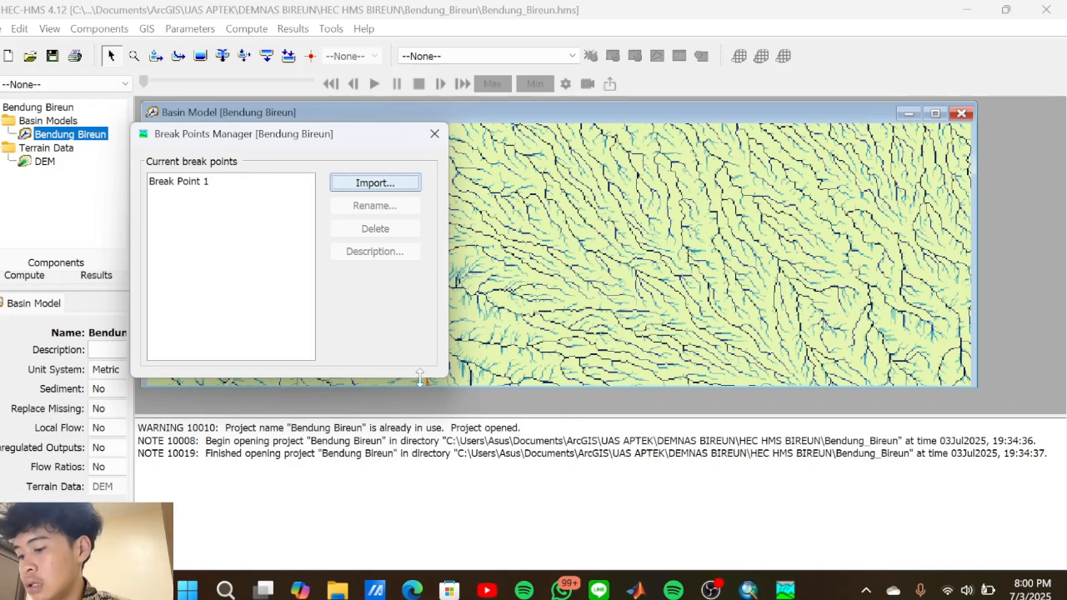
Rename the imported break point to Bendung followed by the person's first name, and close the break points manager
{"action": "left_click", "coordinate": [209, 182]}
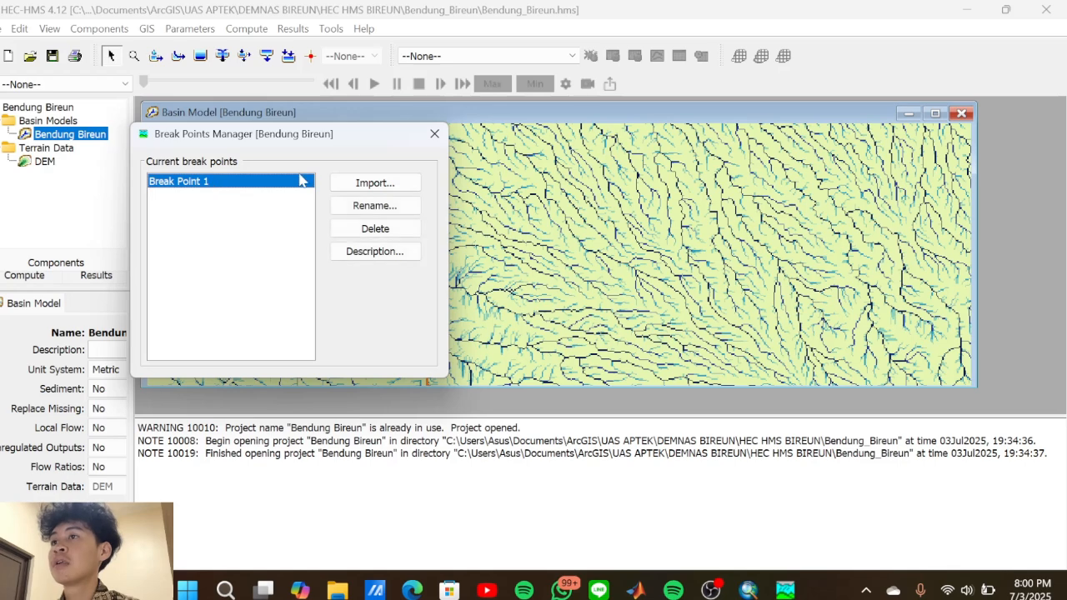
{"action": "left_click", "coordinate": [350, 205]}
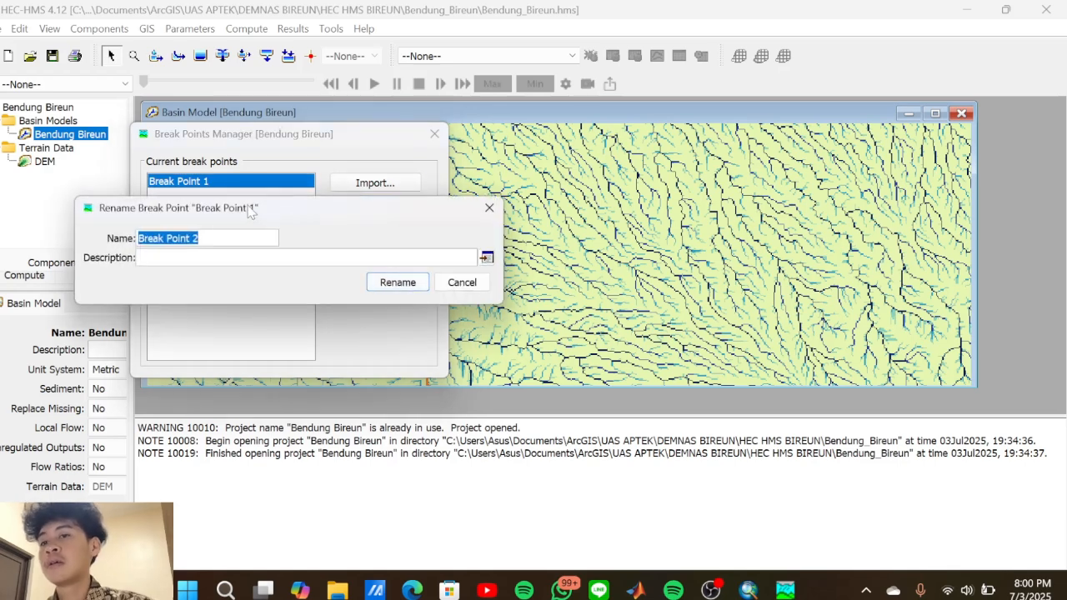
{"action": "key", "text": "BackSpace"}
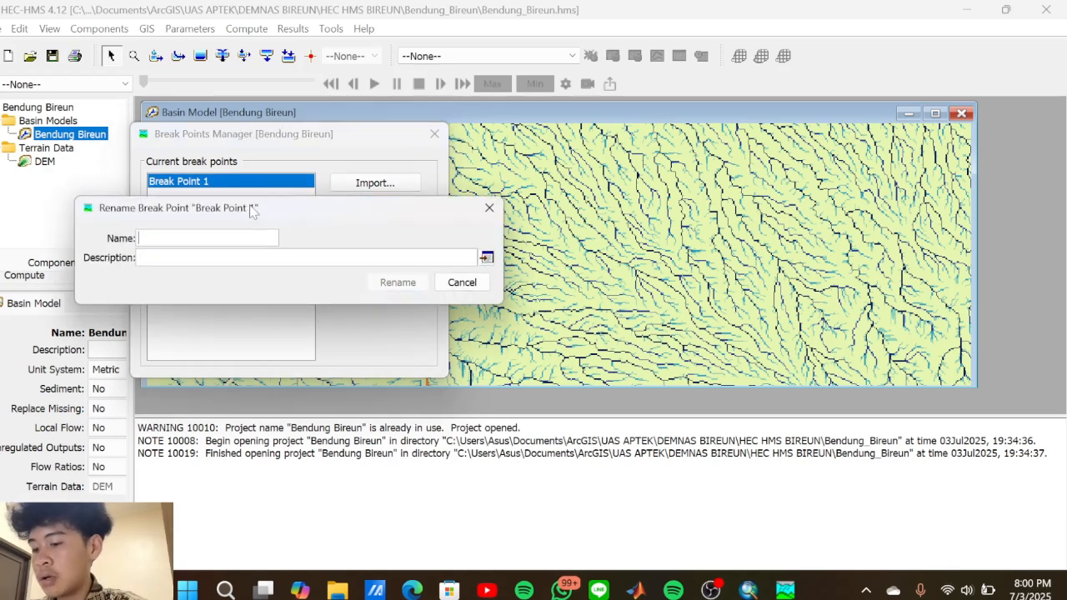
{"action": "type", "text": "Bendung Iqbal"}
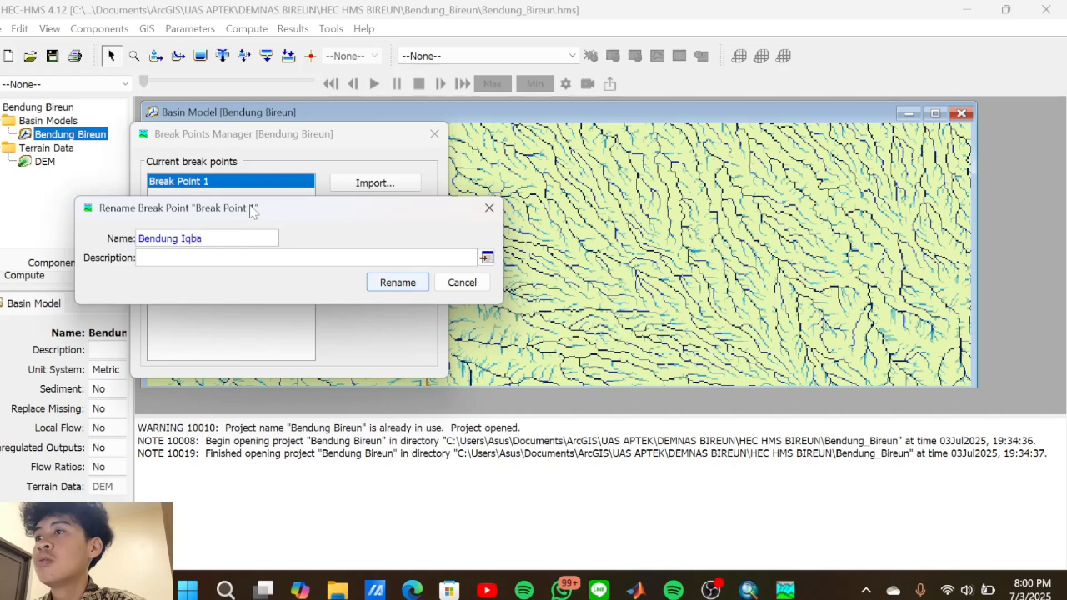
{"action": "left_click", "coordinate": [412, 286]}
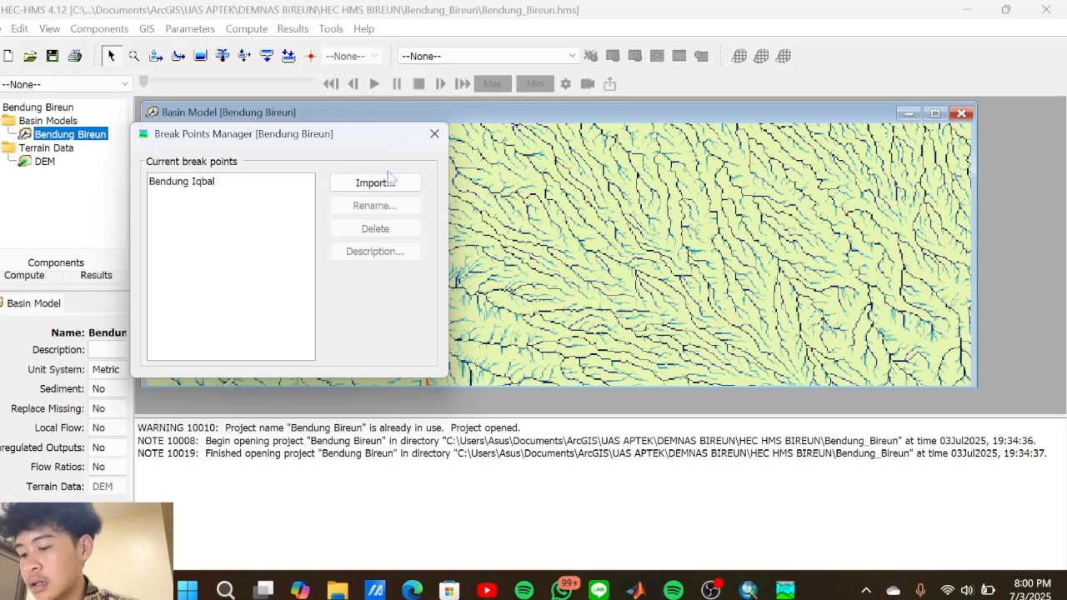
{"action": "left_click", "coordinate": [435, 133]}
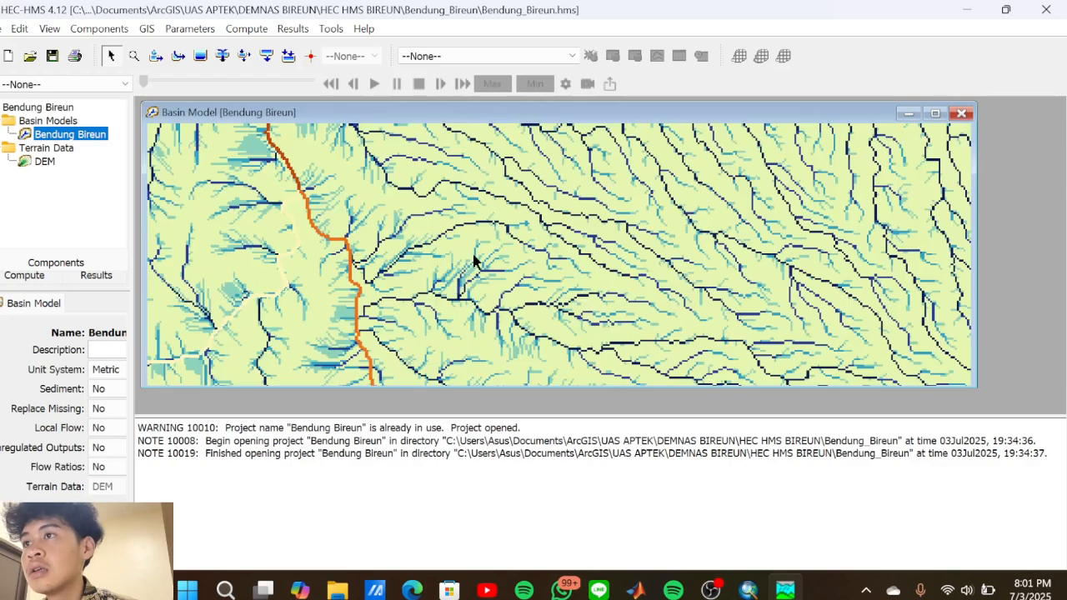
Delineate the basin elements with subbasin prefix SB, reach prefix R, junction insertion enabled and junction prefix J
{"action": "scroll", "coordinate": [476, 265], "scroll_direction": "down", "scroll_amount": 2}
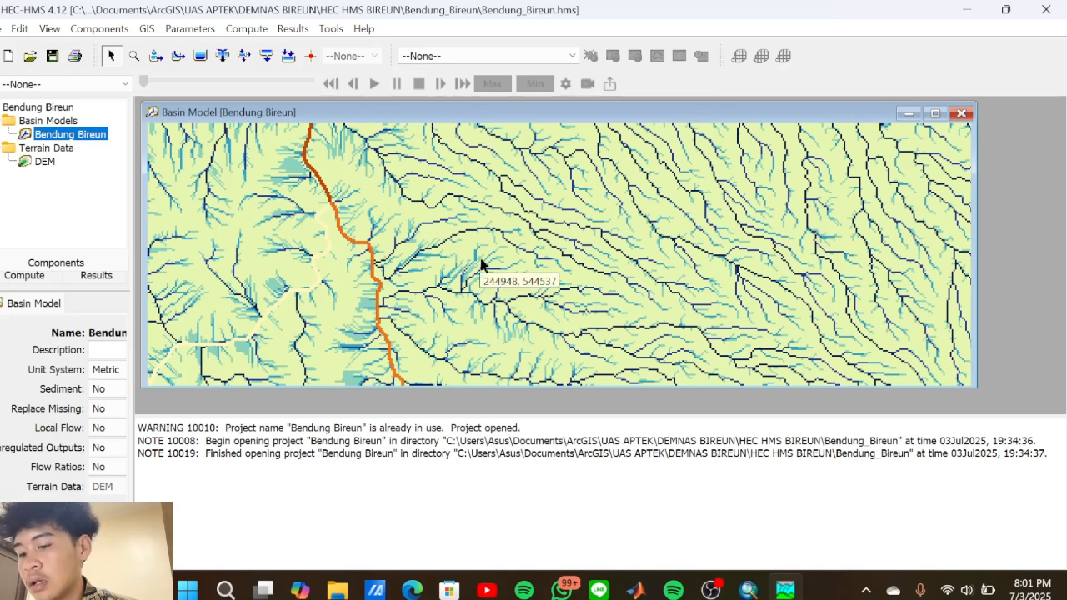
{"action": "left_click", "coordinate": [144, 29]}
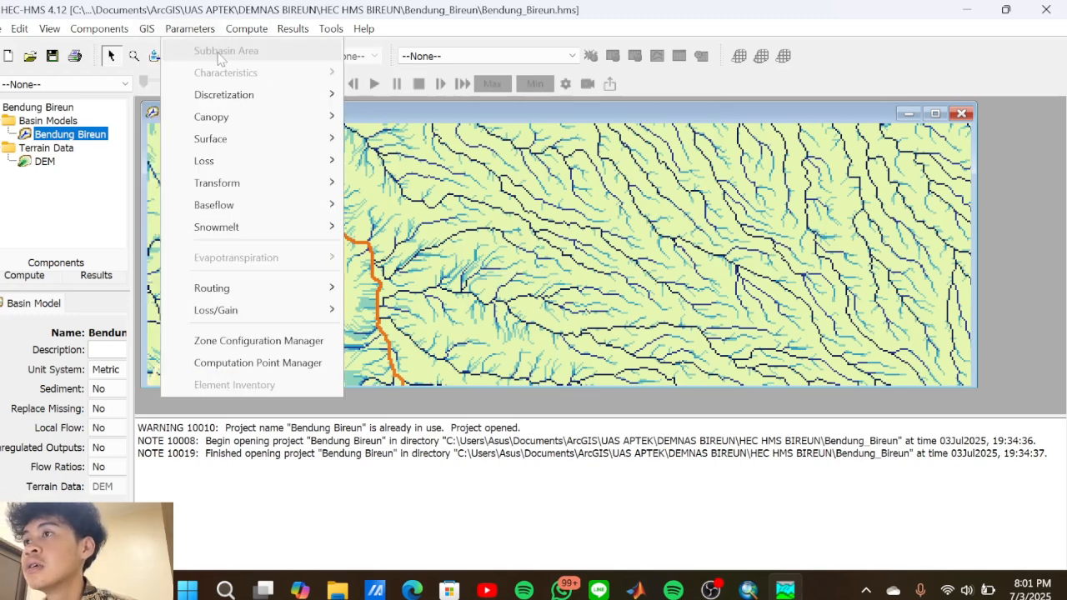
{"action": "left_click", "coordinate": [147, 30]}
{"action": "left_click", "coordinate": [147, 30]}
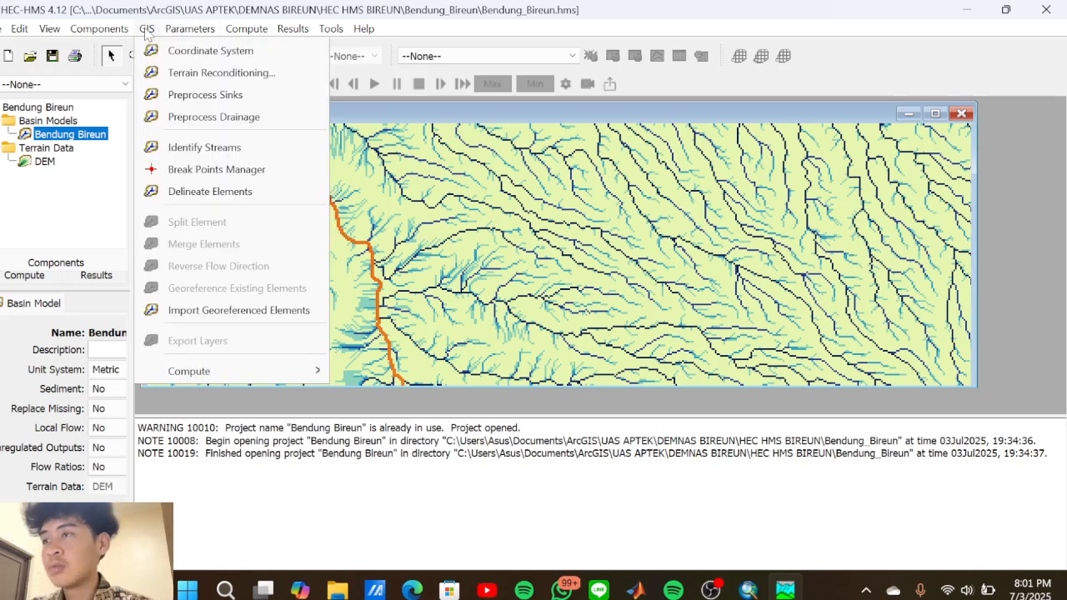
{"action": "left_click", "coordinate": [217, 191]}
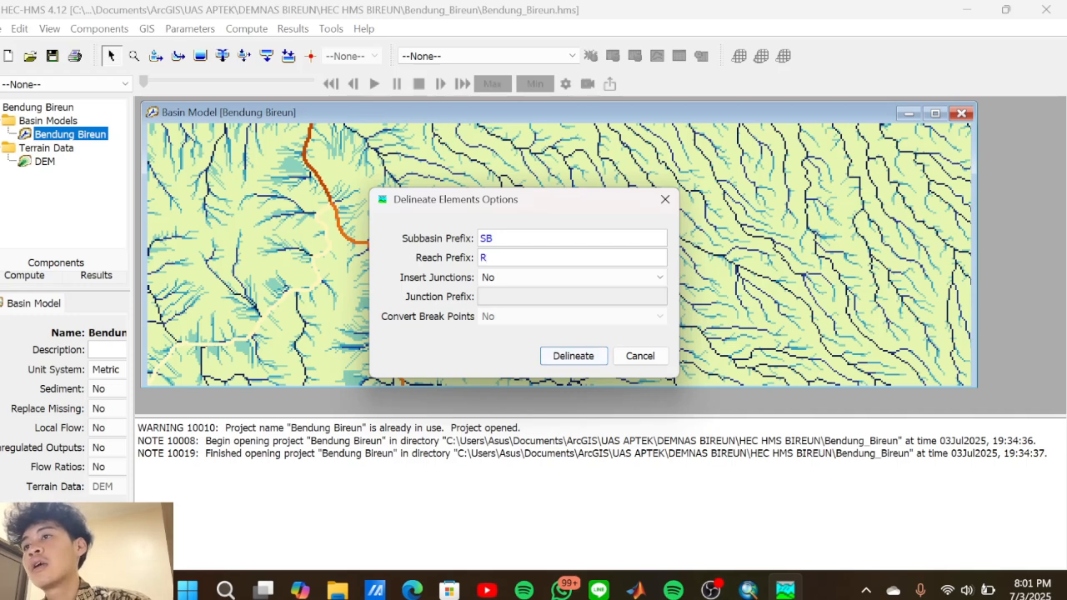
{"action": "left_click", "coordinate": [525, 277]}
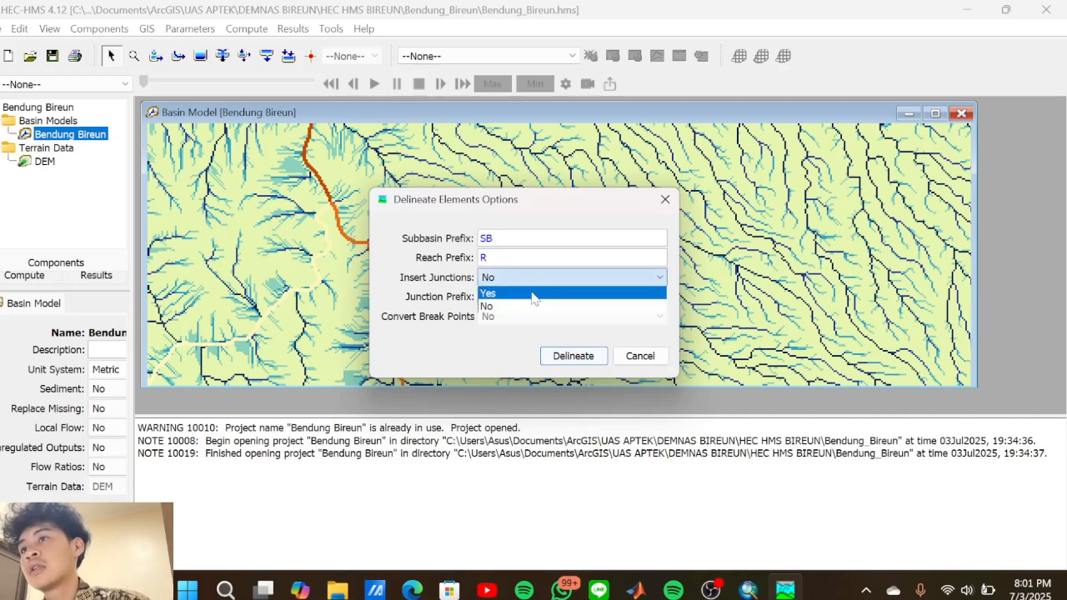
{"action": "left_click", "coordinate": [534, 293]}
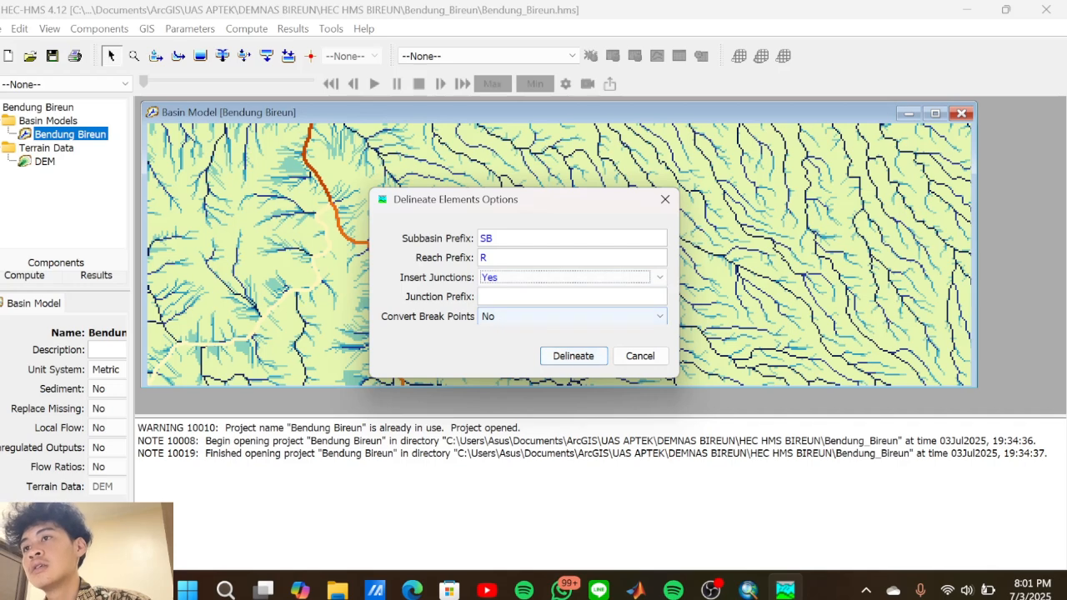
{"action": "left_click", "coordinate": [573, 297]}
{"action": "type", "text": "J"}
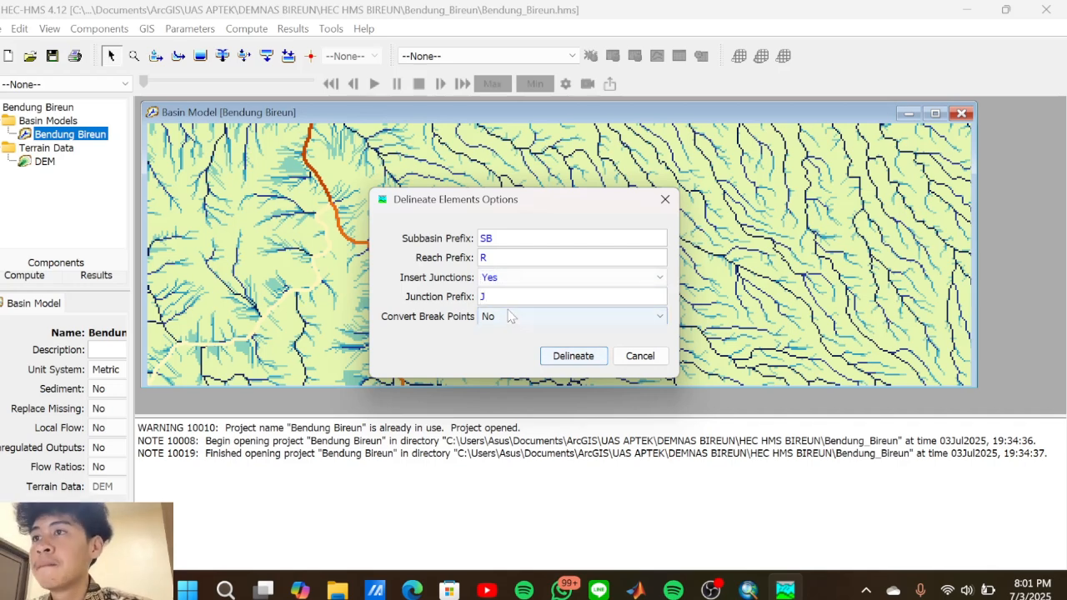
{"action": "left_click", "coordinate": [554, 360]}
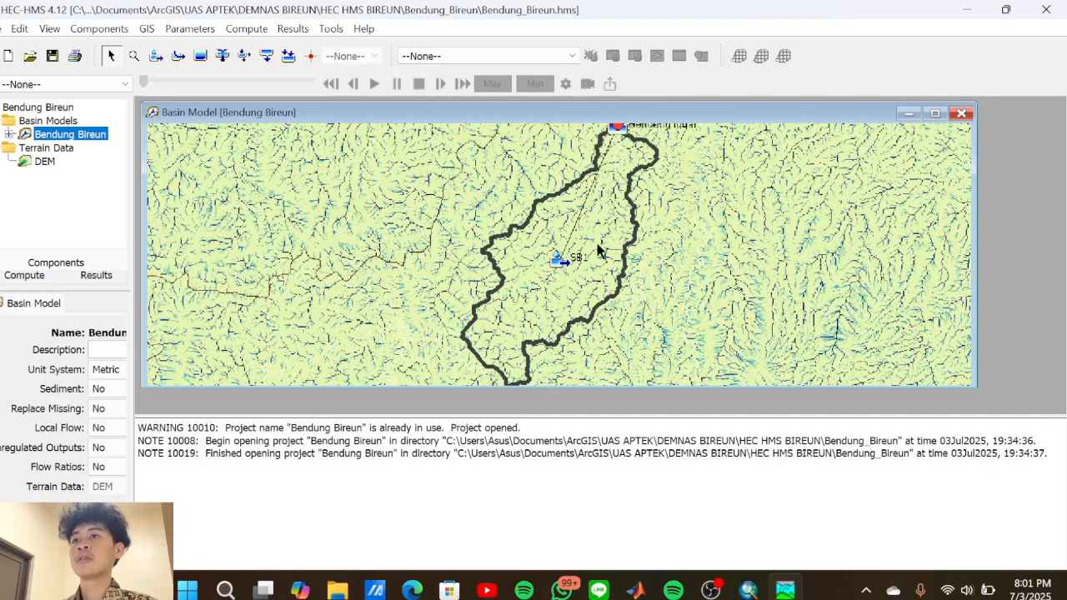
Rename the delineated subbasin SB1 in the Bendung Bireun basin model to Das Bendung
{"action": "scroll", "coordinate": [597, 235], "scroll_direction": "down", "scroll_amount": 1}
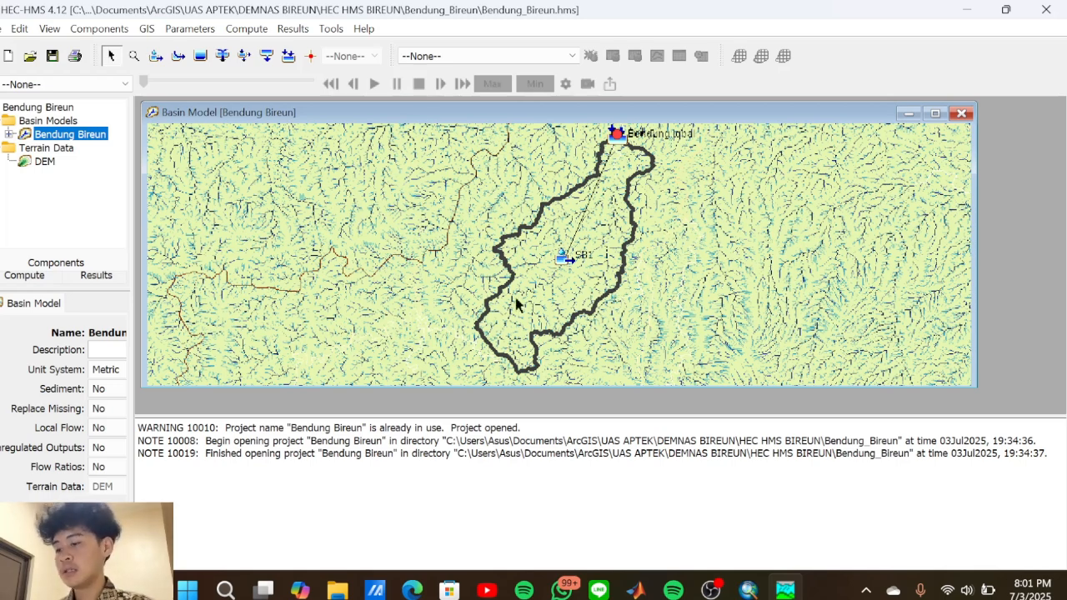
{"action": "left_click", "coordinate": [8, 134]}
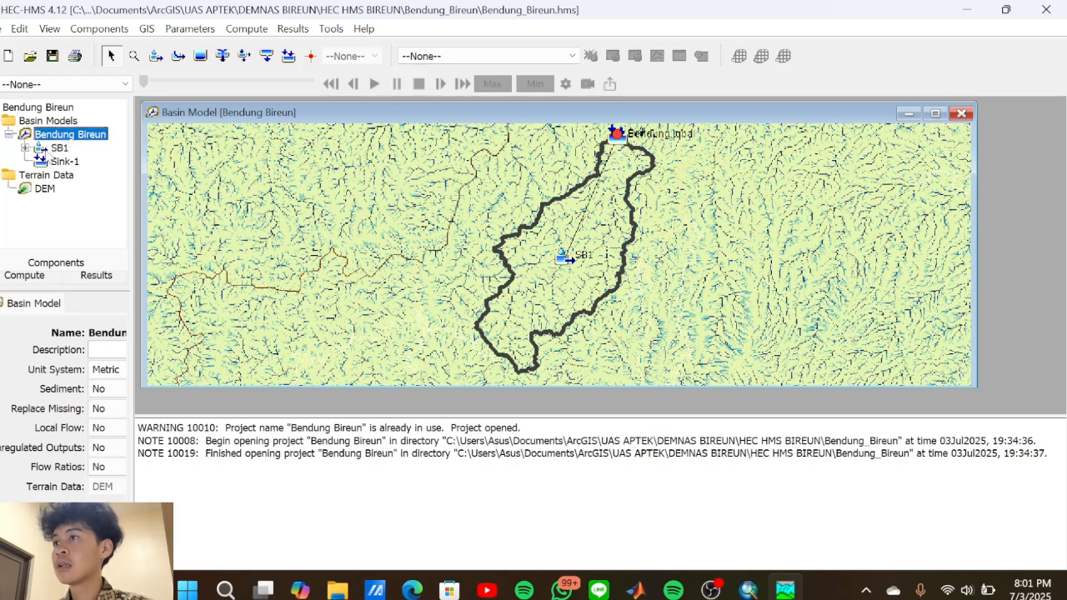
{"action": "left_click", "coordinate": [60, 147]}
{"action": "left_click", "coordinate": [65, 161]}
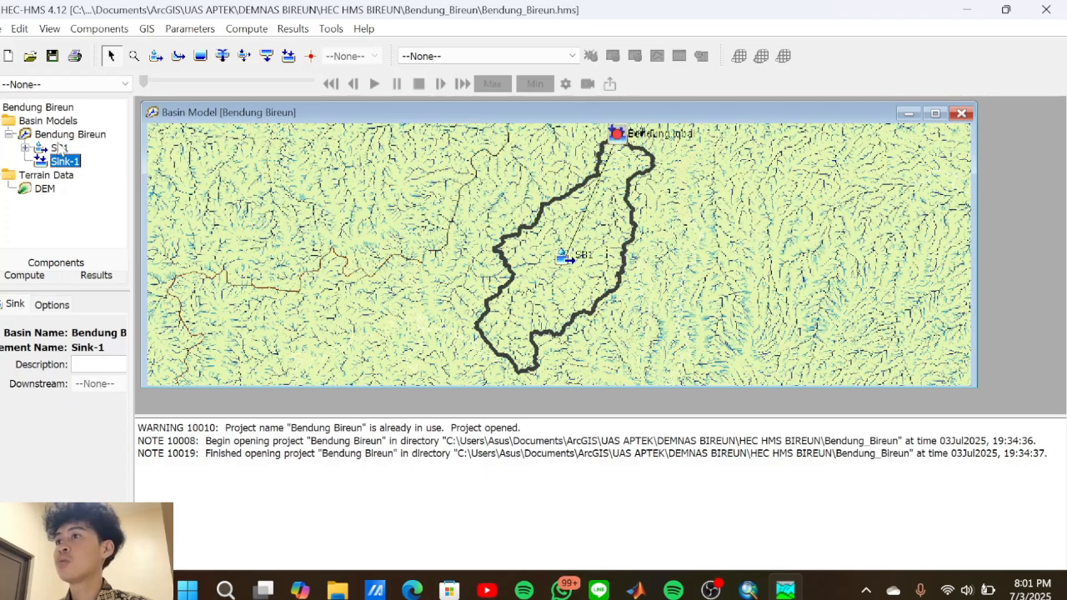
{"action": "left_click", "coordinate": [60, 148]}
{"action": "right_click", "coordinate": [68, 150]}
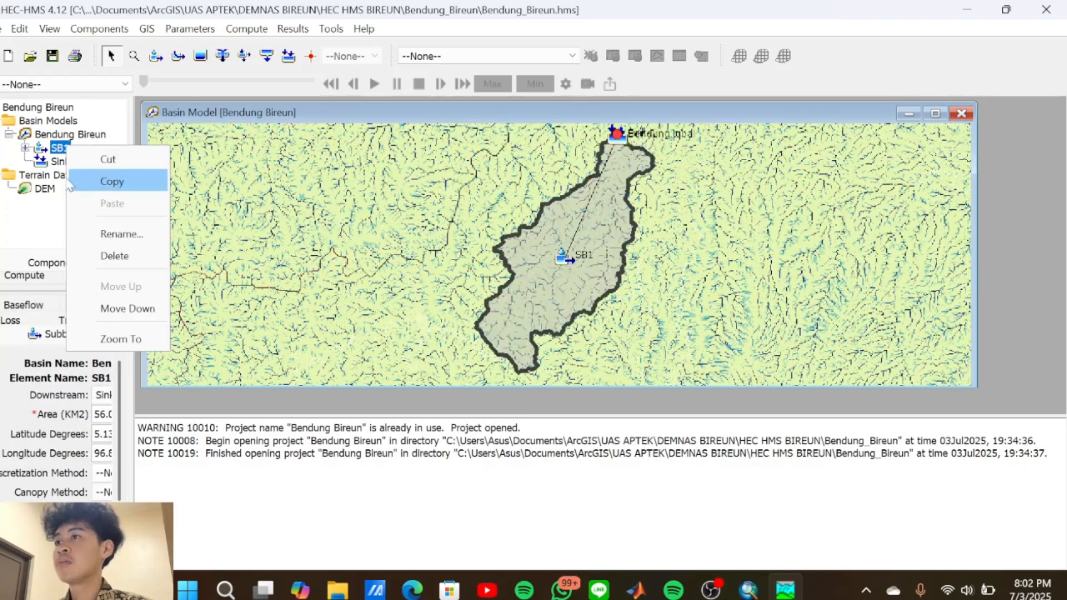
{"action": "left_click", "coordinate": [107, 234]}
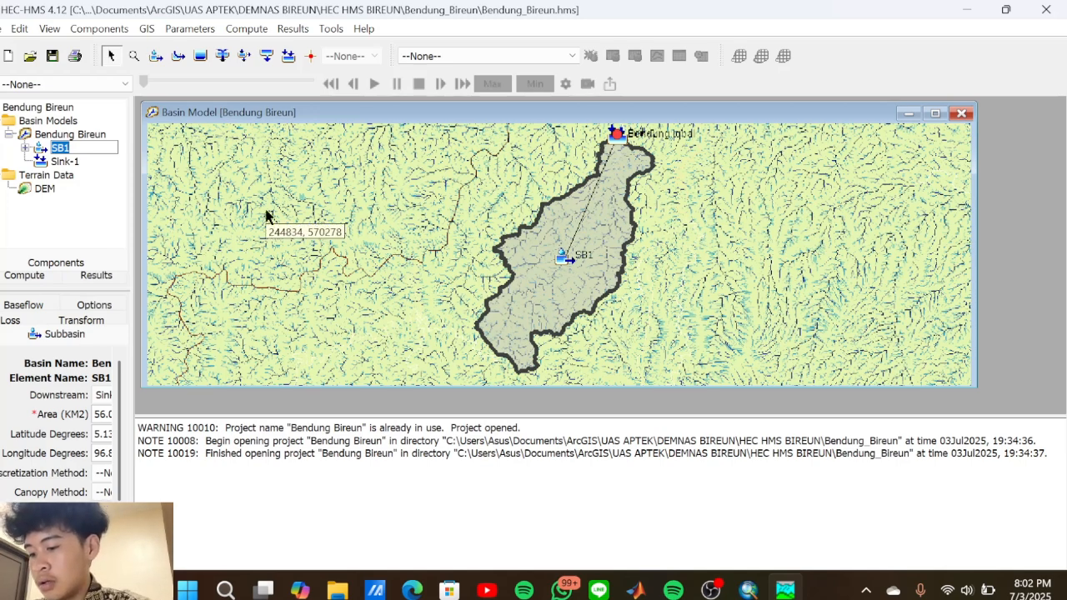
{"action": "key", "text": "BackSpace"}
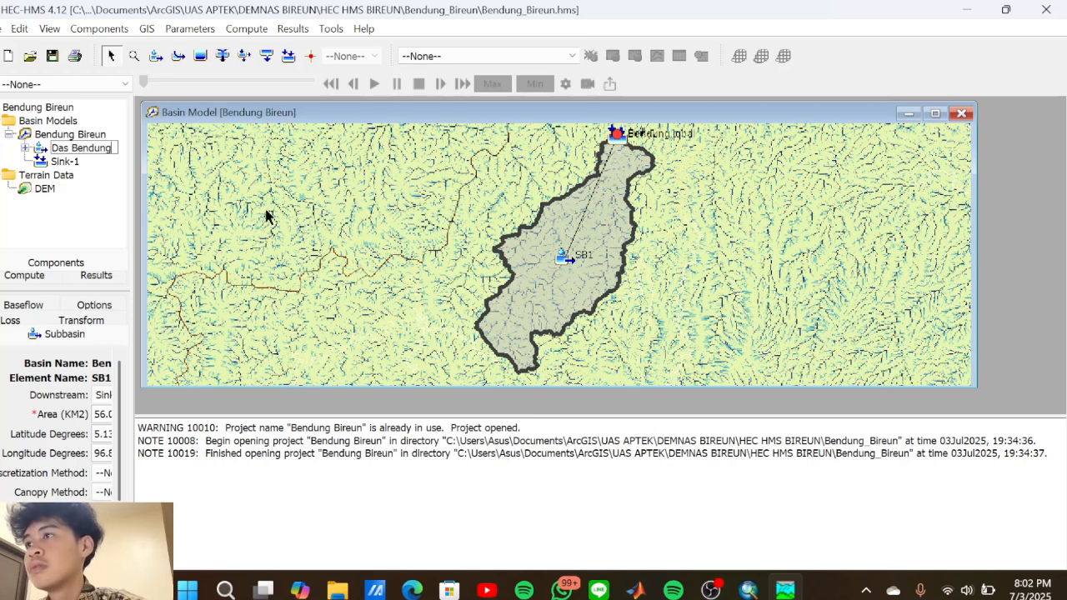
{"action": "key", "text": "Return"}
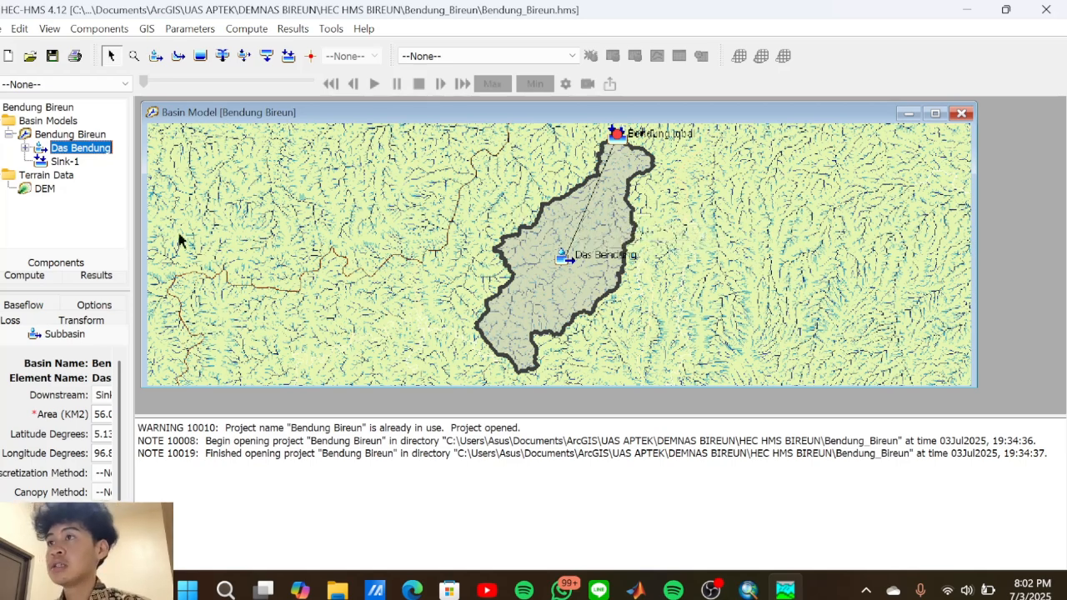
Start a layer export with Subbasins as the layer type and proceed to the destination file setting
{"action": "left_click", "coordinate": [148, 30]}
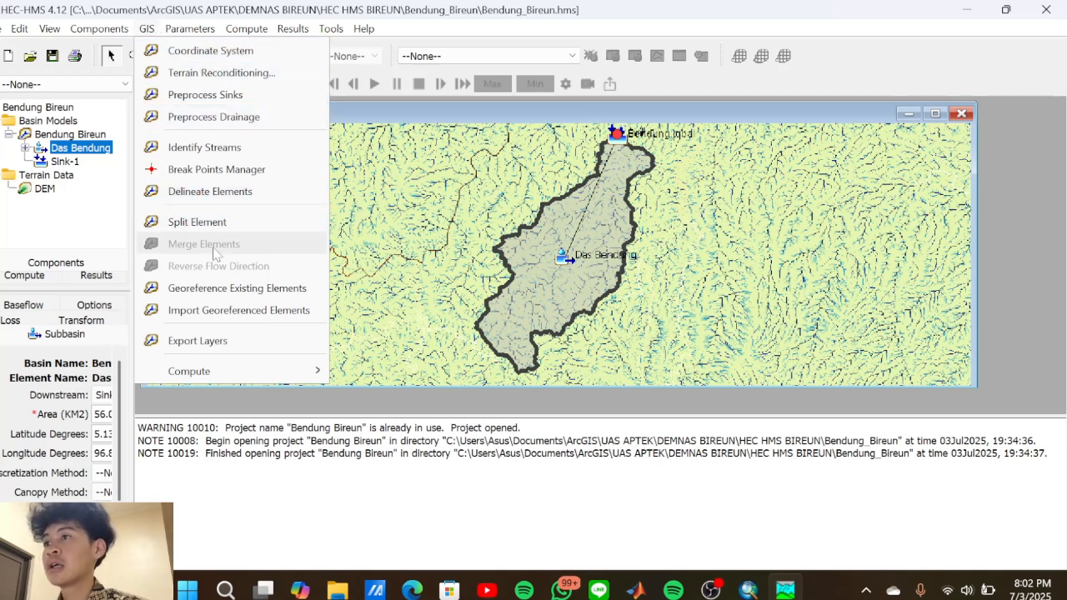
{"action": "left_click", "coordinate": [244, 340]}
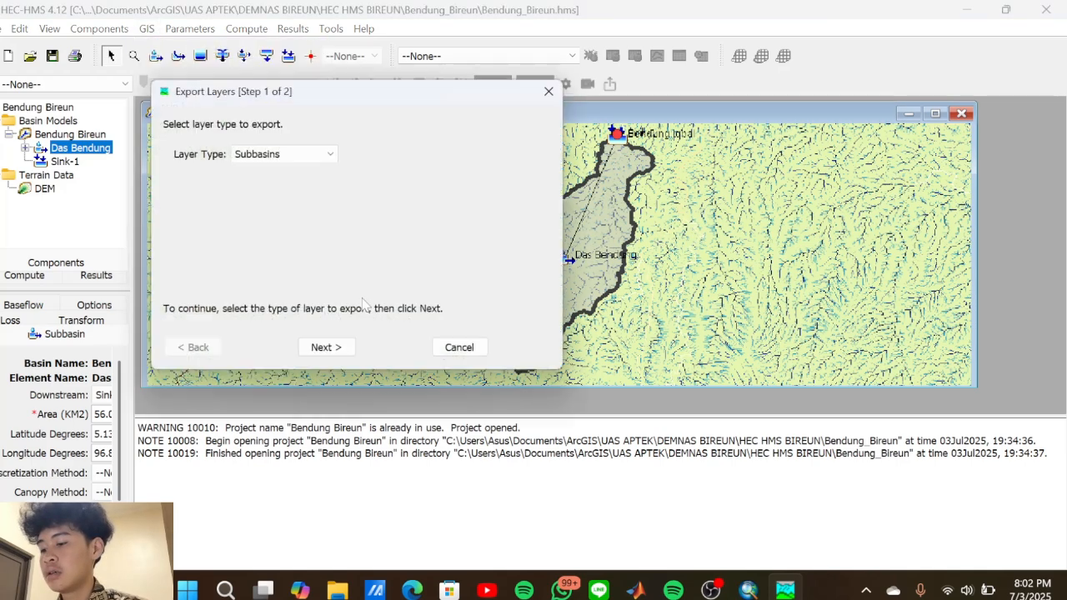
{"action": "left_click", "coordinate": [286, 162]}
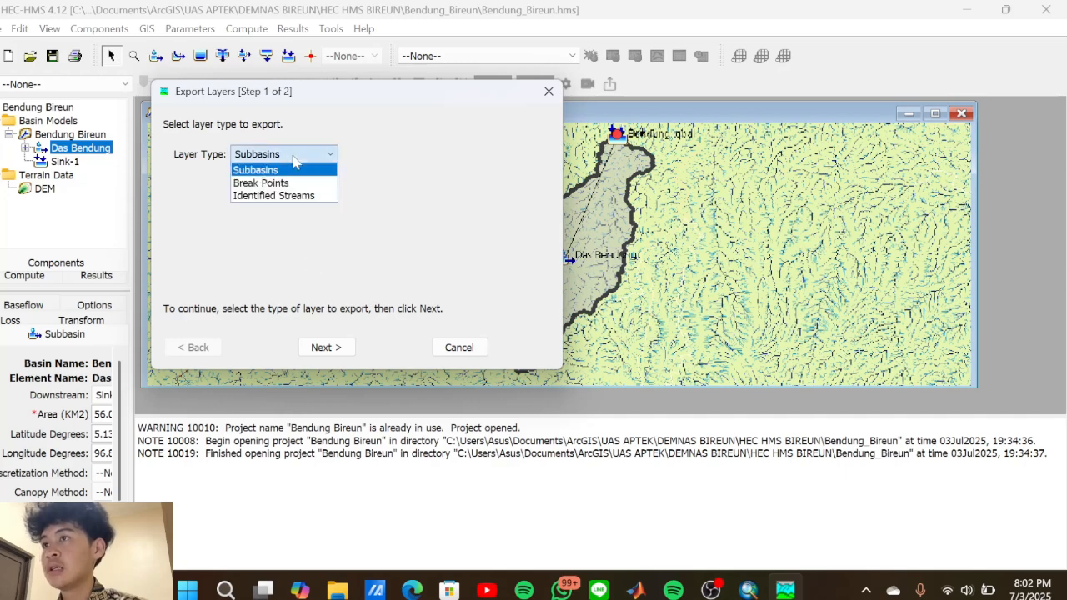
{"action": "left_click", "coordinate": [292, 166]}
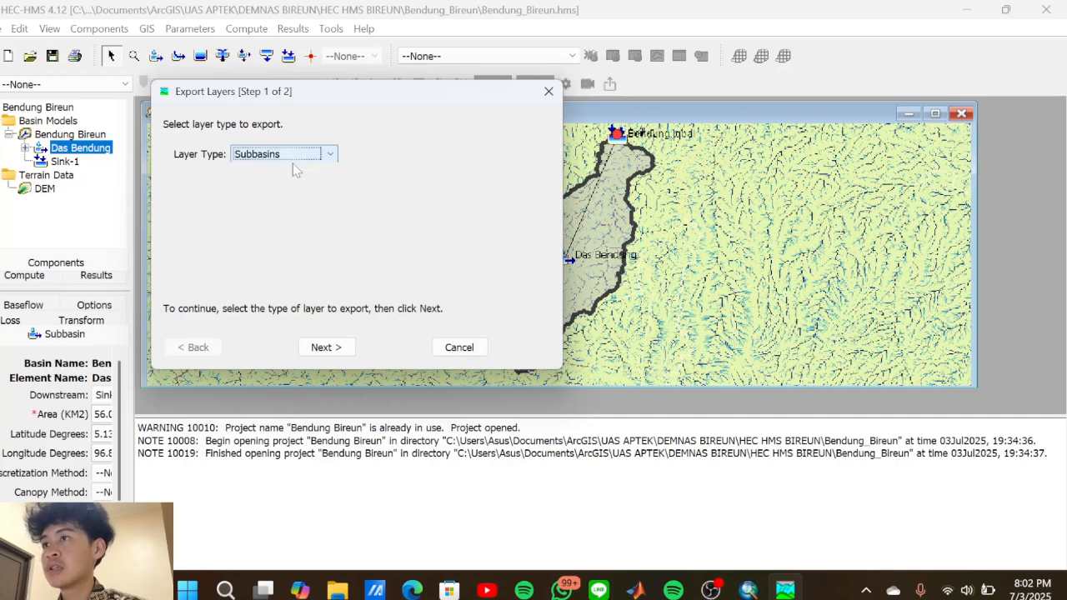
{"action": "left_click", "coordinate": [340, 349]}
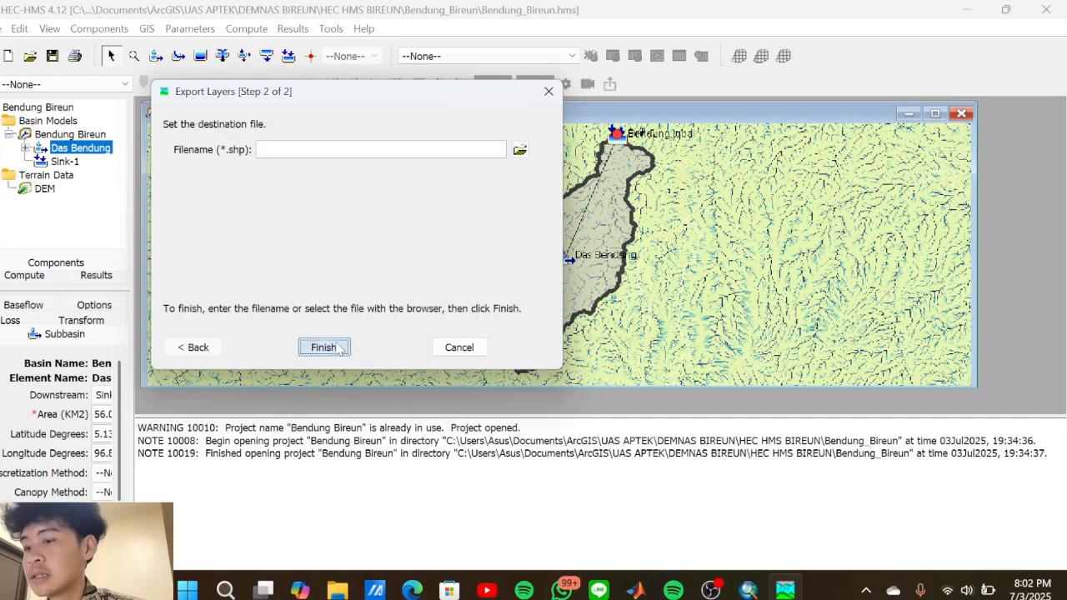
{"action": "left_click", "coordinate": [522, 150]}
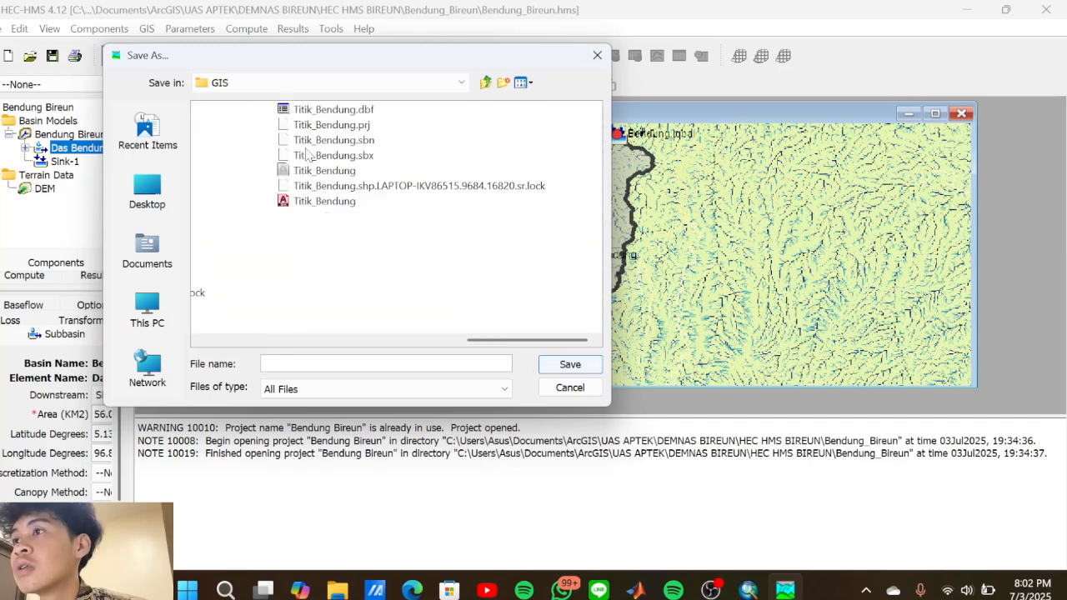
{"action": "left_click", "coordinate": [441, 82]}
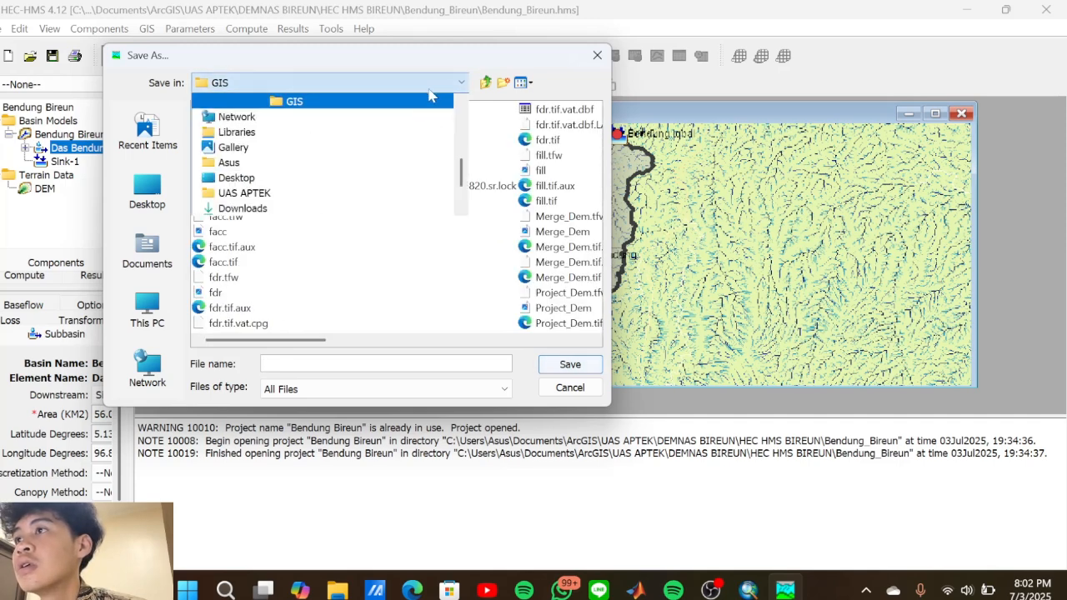
{"action": "left_click", "coordinate": [312, 193]}
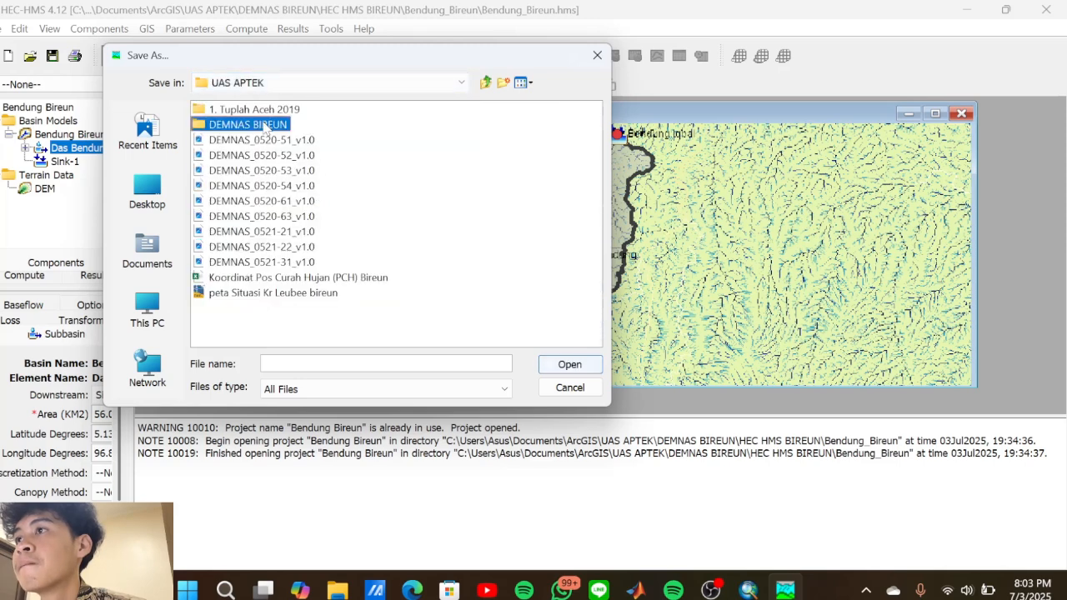
{"action": "double_click", "coordinate": [271, 125]}
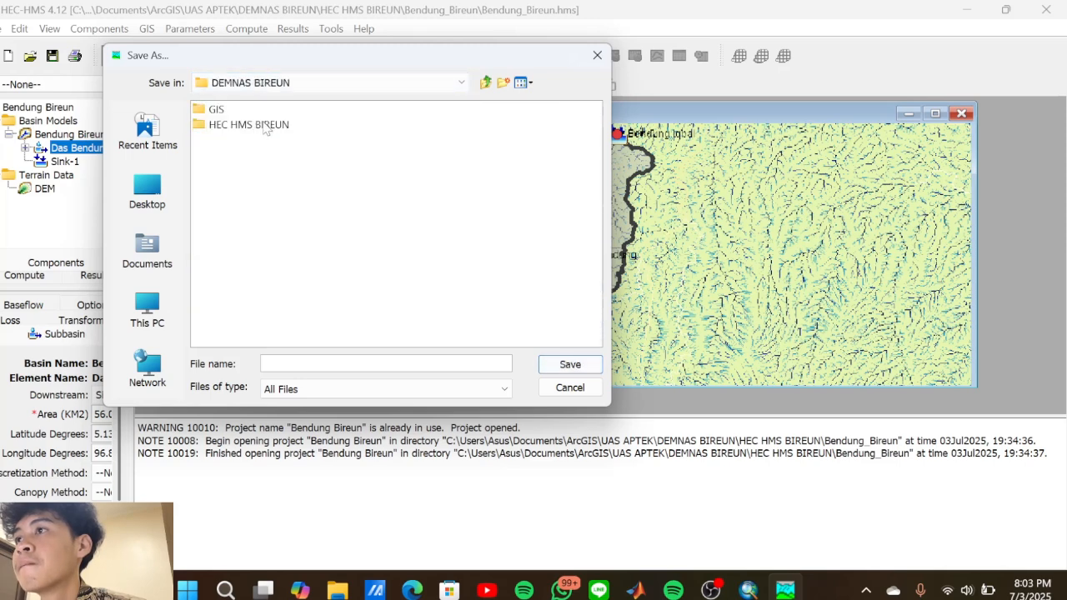
{"action": "double_click", "coordinate": [217, 114]}
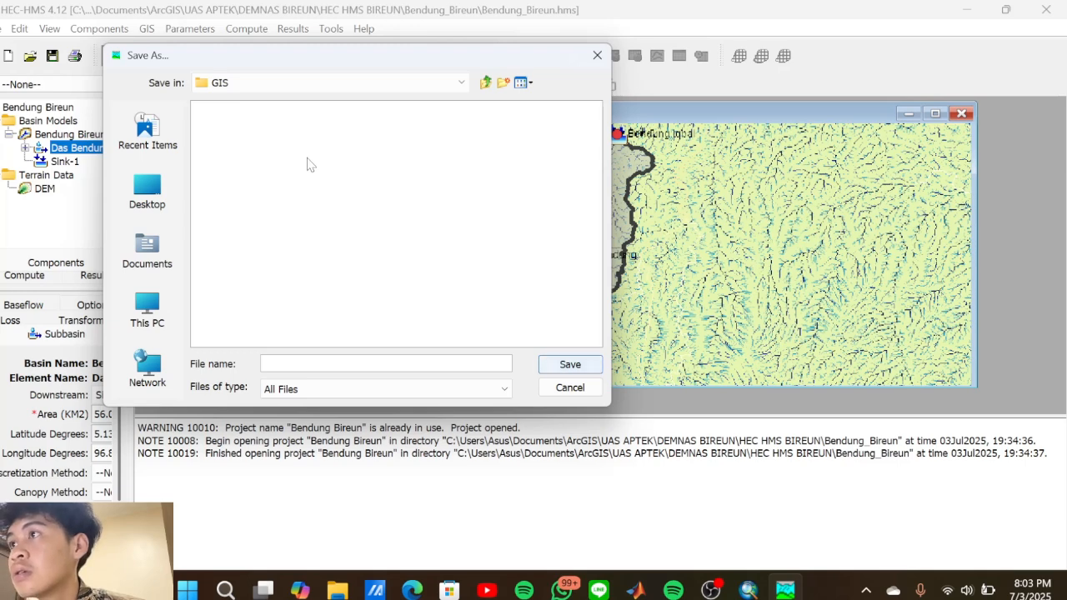
{"action": "left_click", "coordinate": [429, 82]}
{"action": "left_click", "coordinate": [369, 119]}
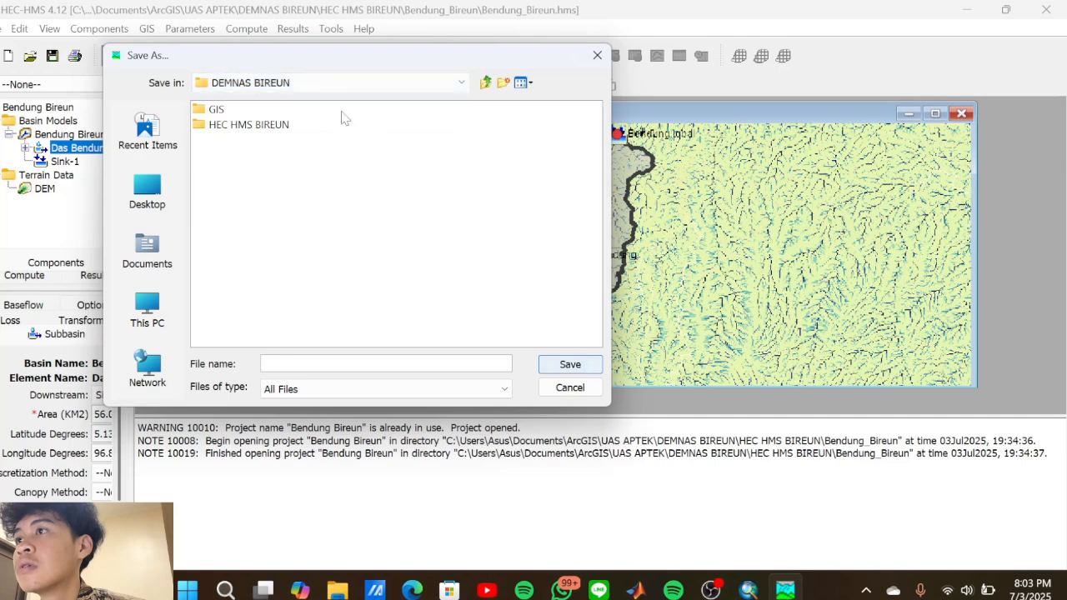
{"action": "left_click", "coordinate": [405, 83]}
{"action": "left_click", "coordinate": [349, 118]}
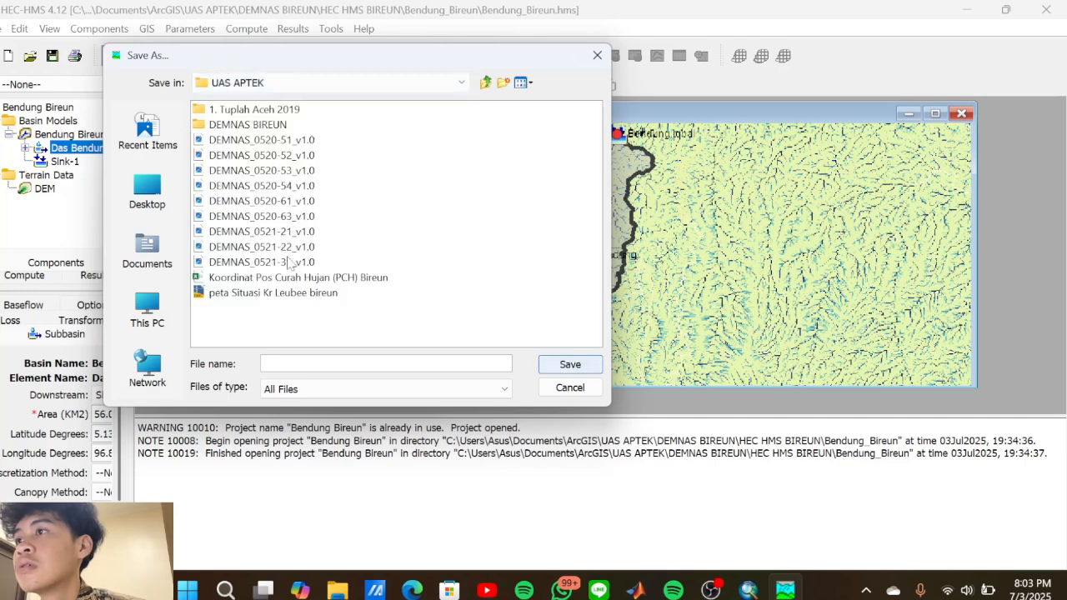
{"action": "double_click", "coordinate": [270, 127]}
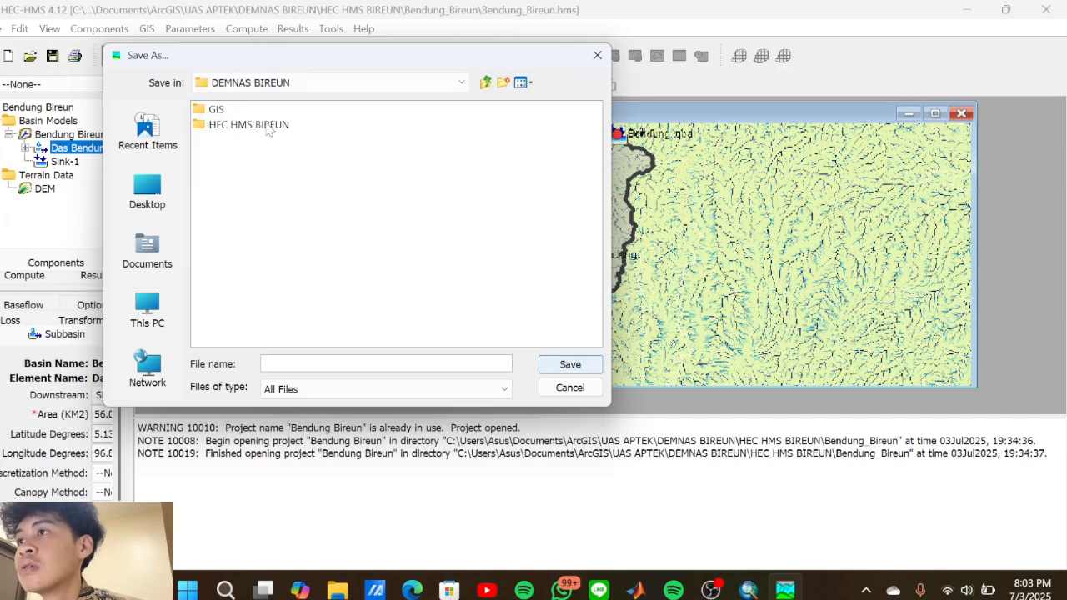
{"action": "double_click", "coordinate": [243, 126]}
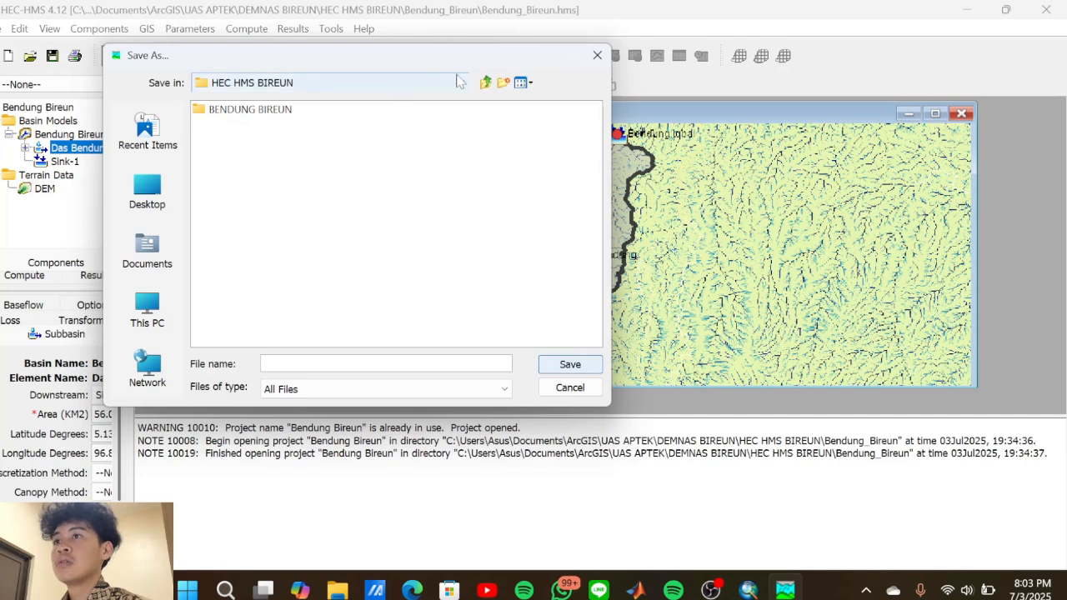
{"action": "left_click", "coordinate": [486, 82]}
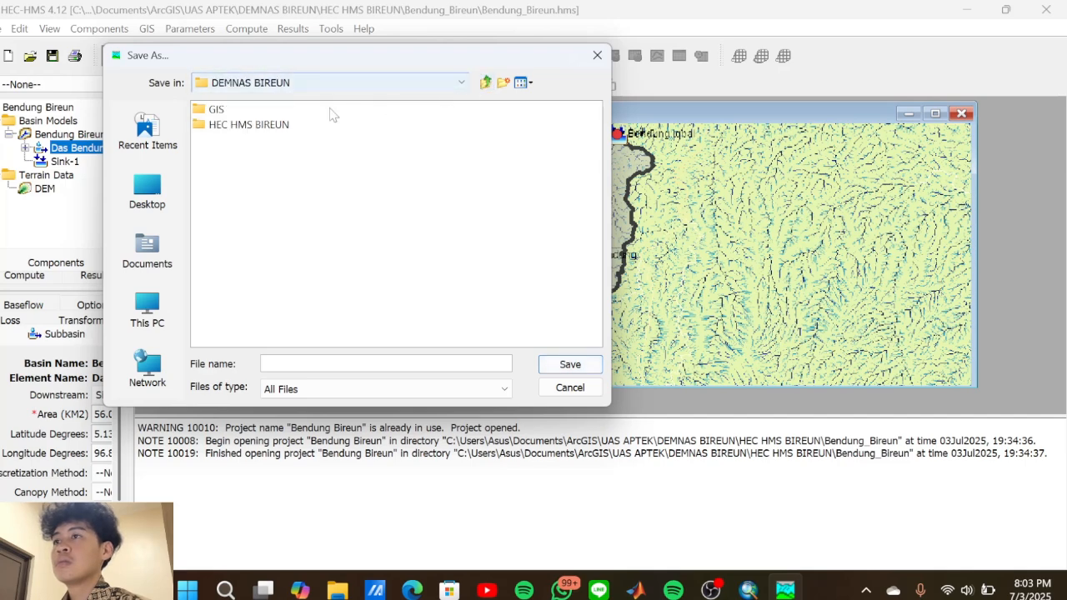
{"action": "left_click", "coordinate": [216, 110]}
{"action": "double_click", "coordinate": [216, 110]}
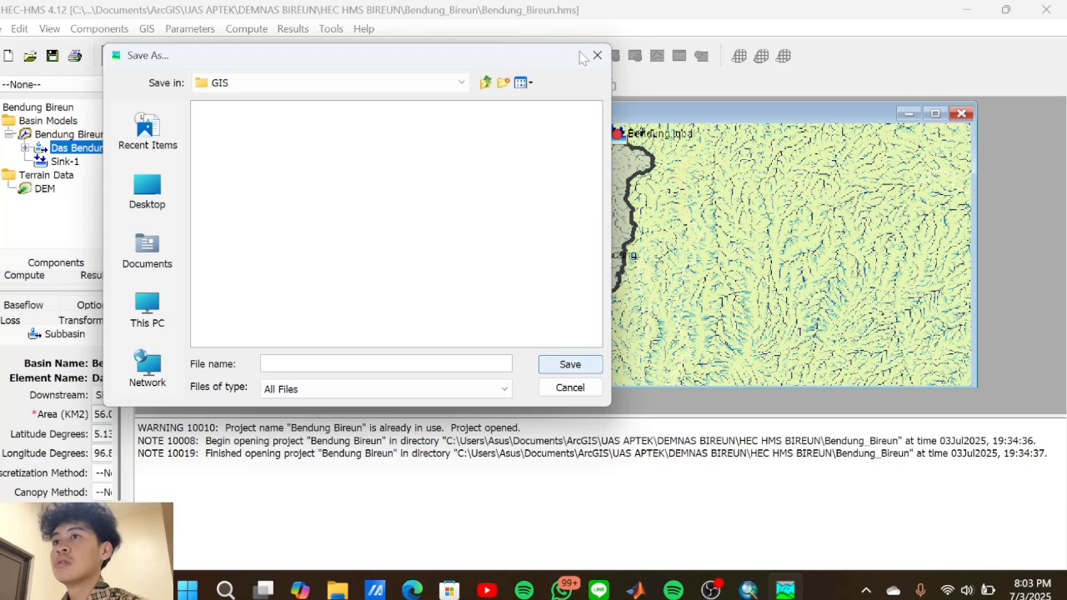
{"action": "left_click", "coordinate": [596, 57]}
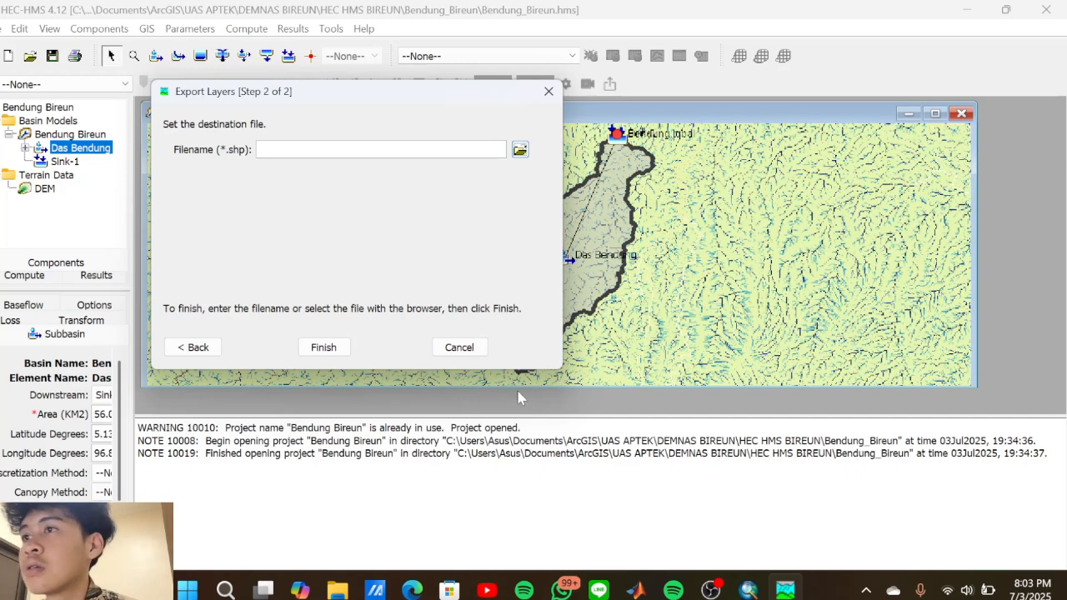
{"action": "left_click", "coordinate": [710, 590]}
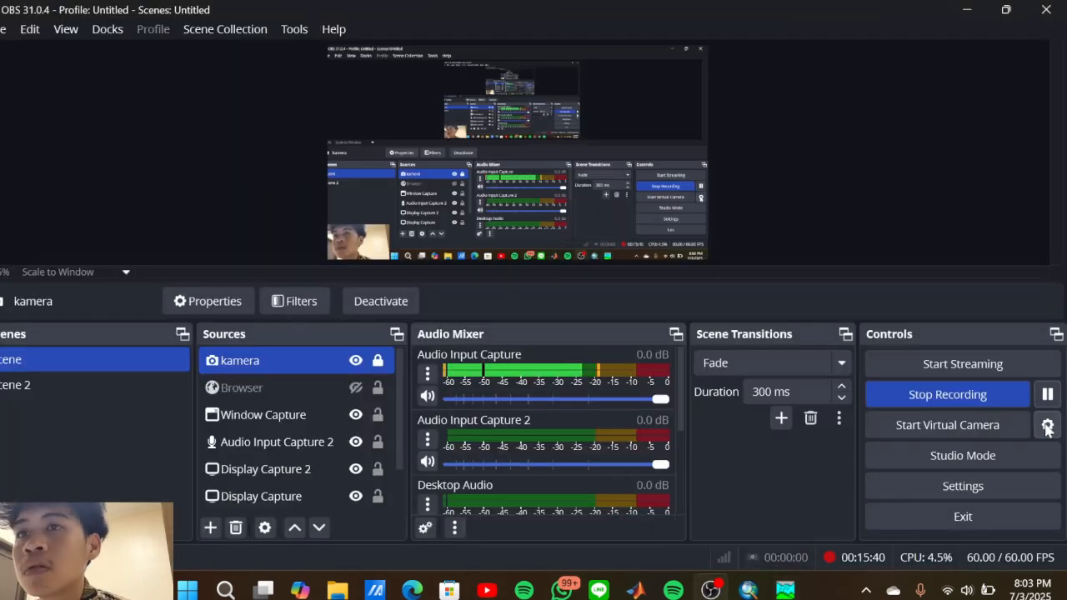
{"action": "left_click", "coordinate": [785, 590]}
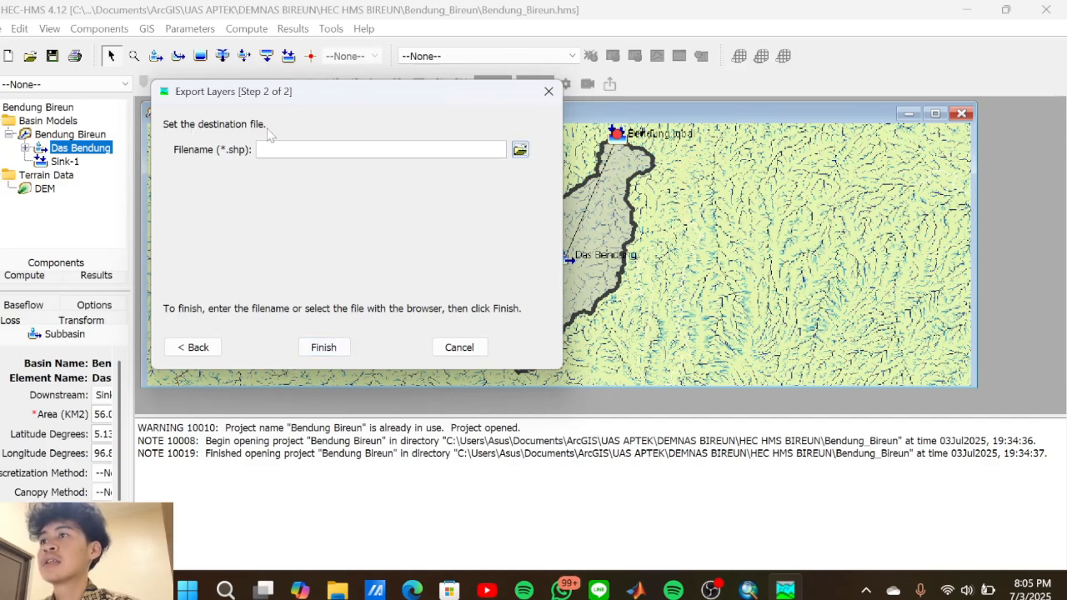
Set the export destination to the GIS folder, naming the file DAS_Bendung followed by the person's first name
{"action": "left_click", "coordinate": [520, 151]}
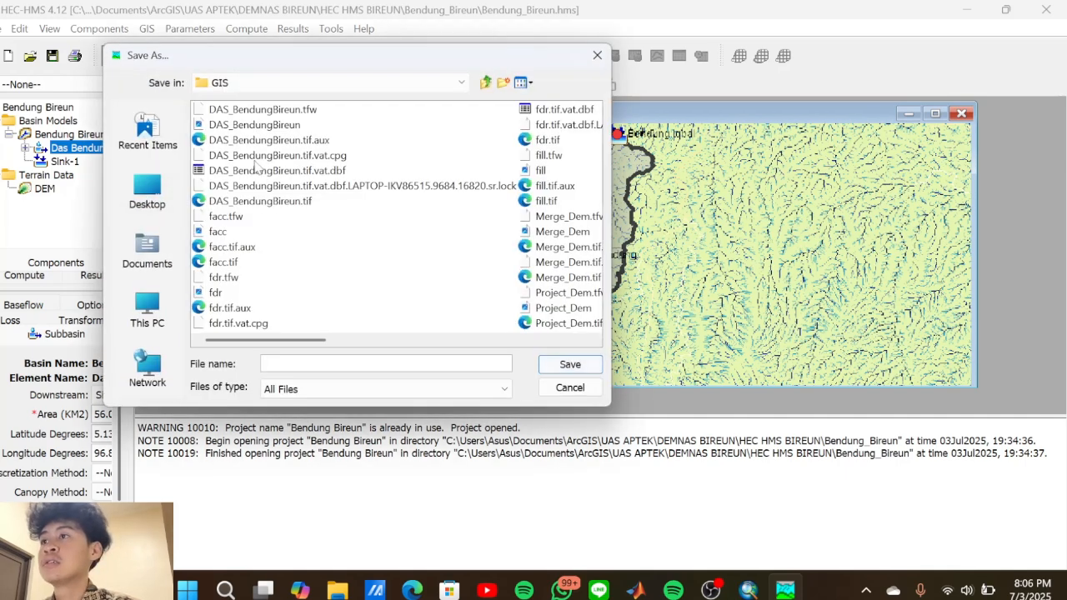
{"action": "scroll", "coordinate": [257, 164], "scroll_direction": "down", "scroll_amount": 3}
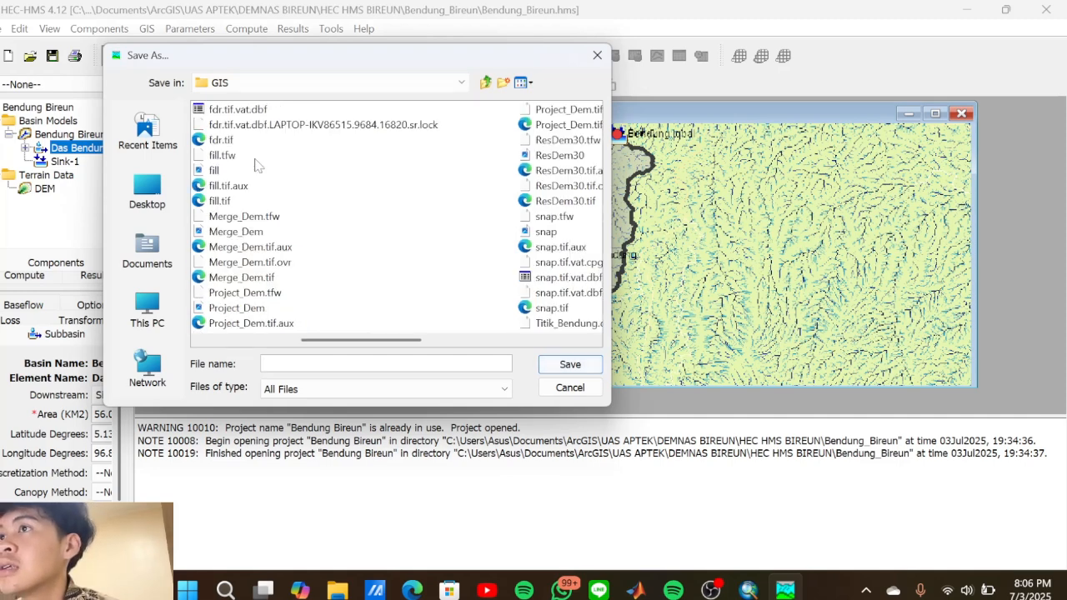
{"action": "scroll", "coordinate": [255, 162], "scroll_direction": "up", "scroll_amount": 3}
{"action": "scroll", "coordinate": [275, 176], "scroll_direction": "down", "scroll_amount": 10}
{"action": "scroll", "coordinate": [286, 185], "scroll_direction": "up", "scroll_amount": 10}
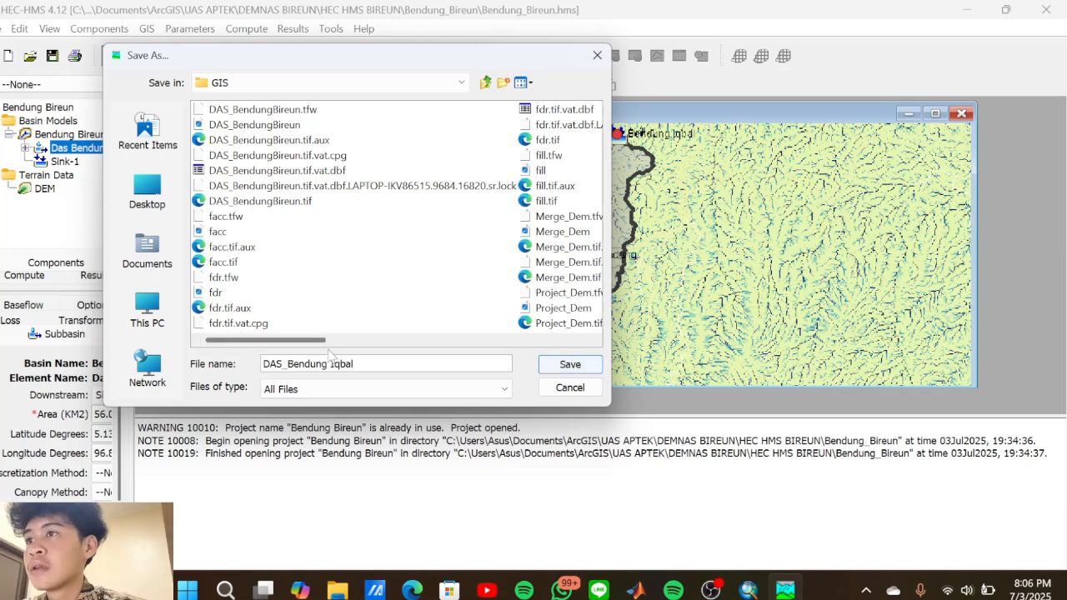
{"action": "mouse_move", "coordinate": [711, 590]}
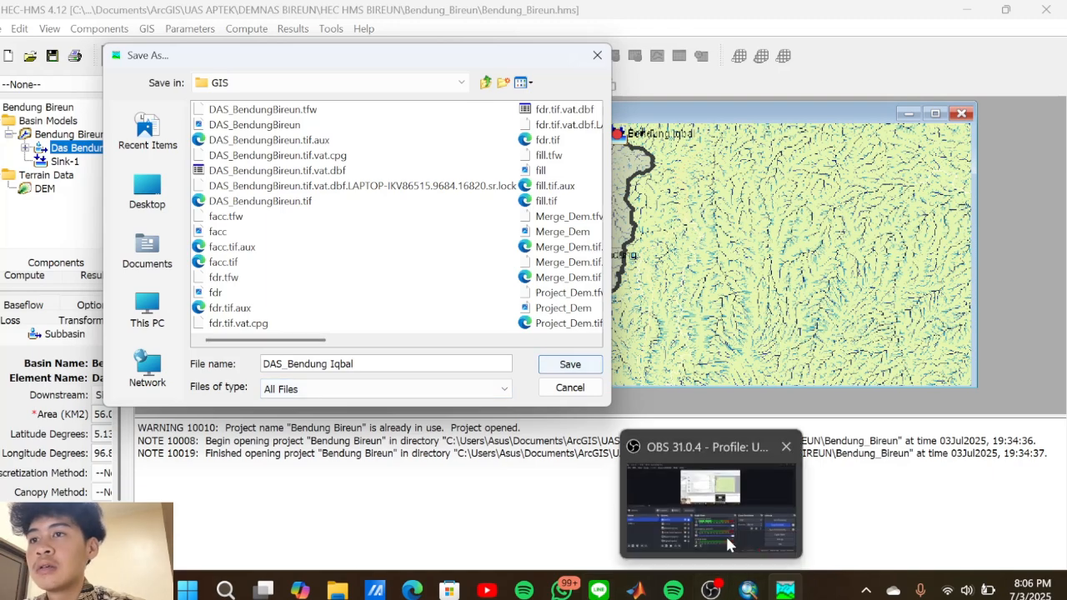
{"action": "left_click", "coordinate": [725, 530]}
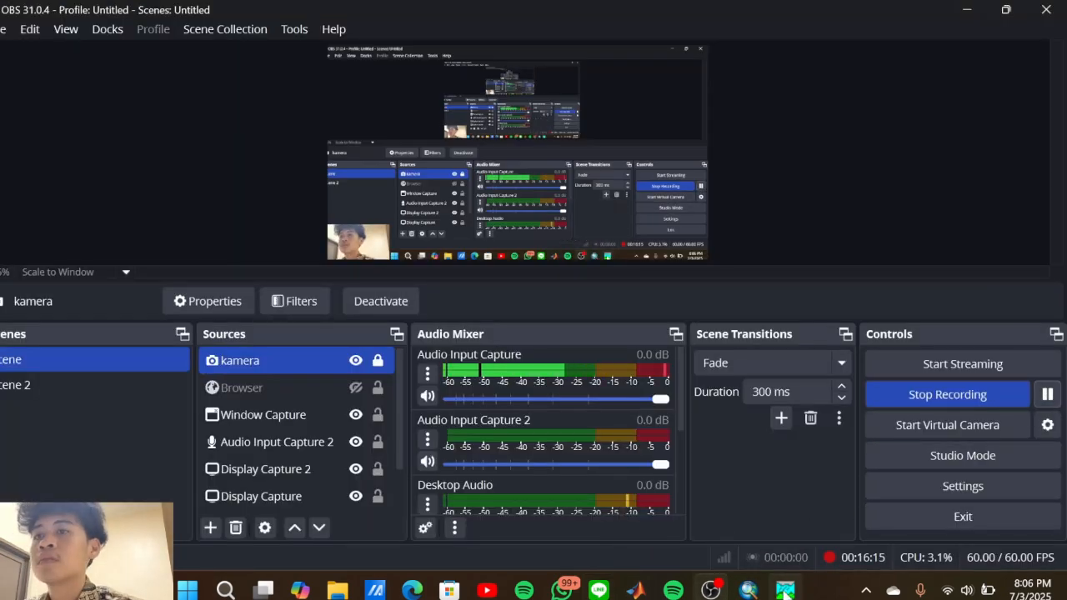
{"action": "mouse_move", "coordinate": [790, 588]}
{"action": "left_click", "coordinate": [739, 527]}
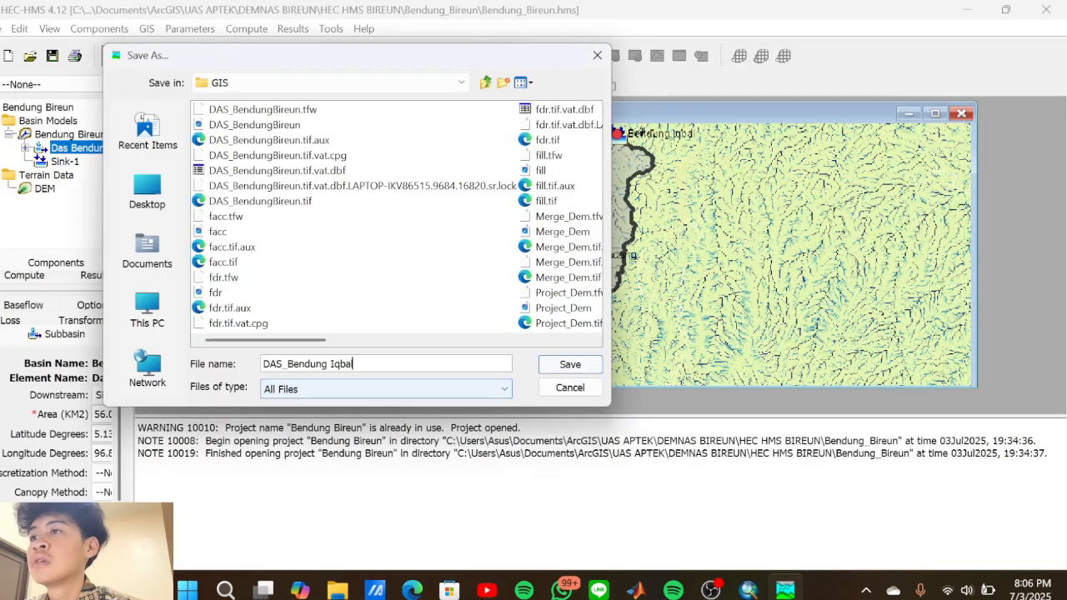
Accept the destination file and finish exporting the subbasin layer
{"action": "left_click", "coordinate": [571, 364]}
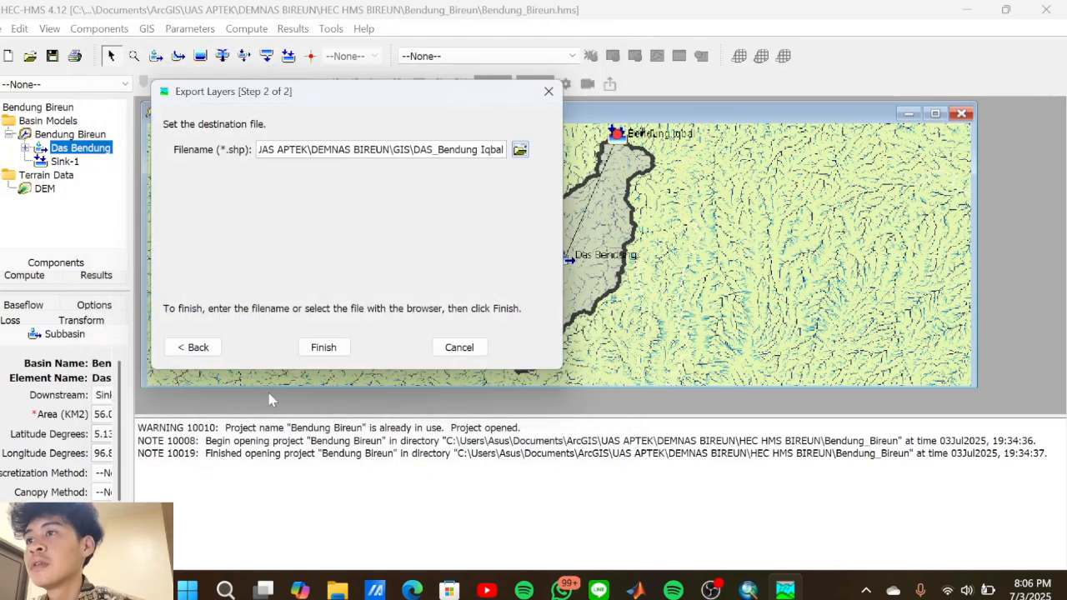
{"action": "left_click", "coordinate": [323, 347]}
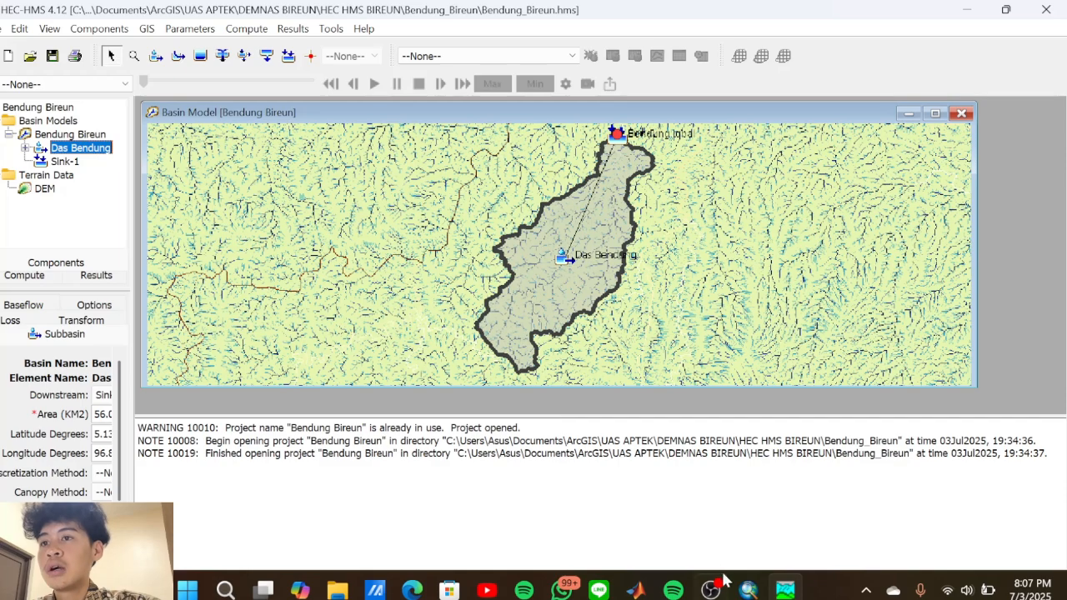
Switch to ArcMap and choose the exported DAS_Bendung shapefile from the GIS folder inside DEMNAS BIREUN as data to add
{"action": "left_click", "coordinate": [763, 586]}
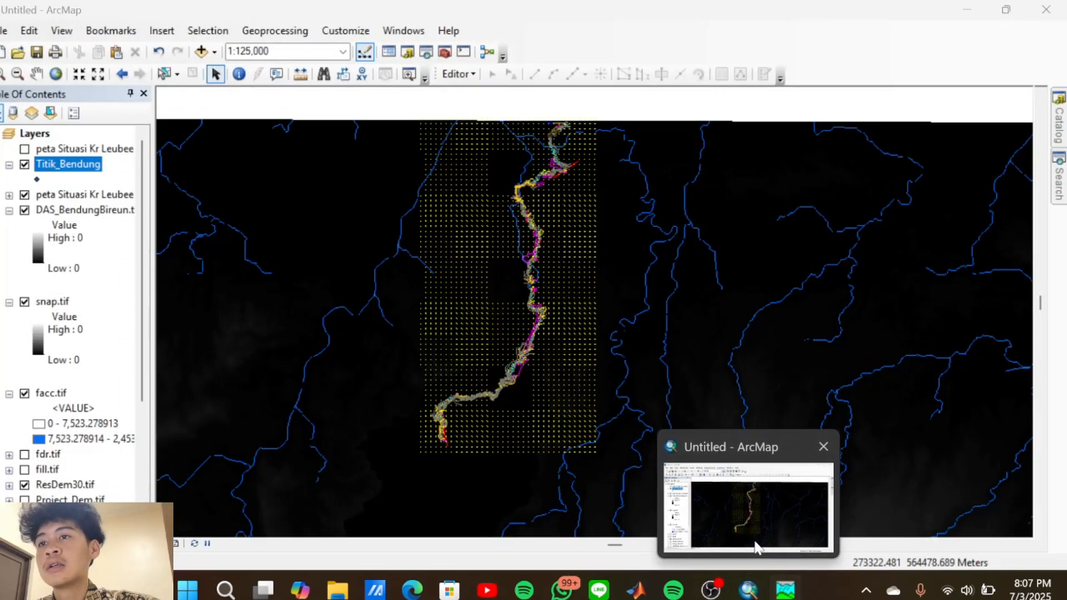
{"action": "left_click", "coordinate": [214, 51]}
{"action": "left_click", "coordinate": [254, 71]}
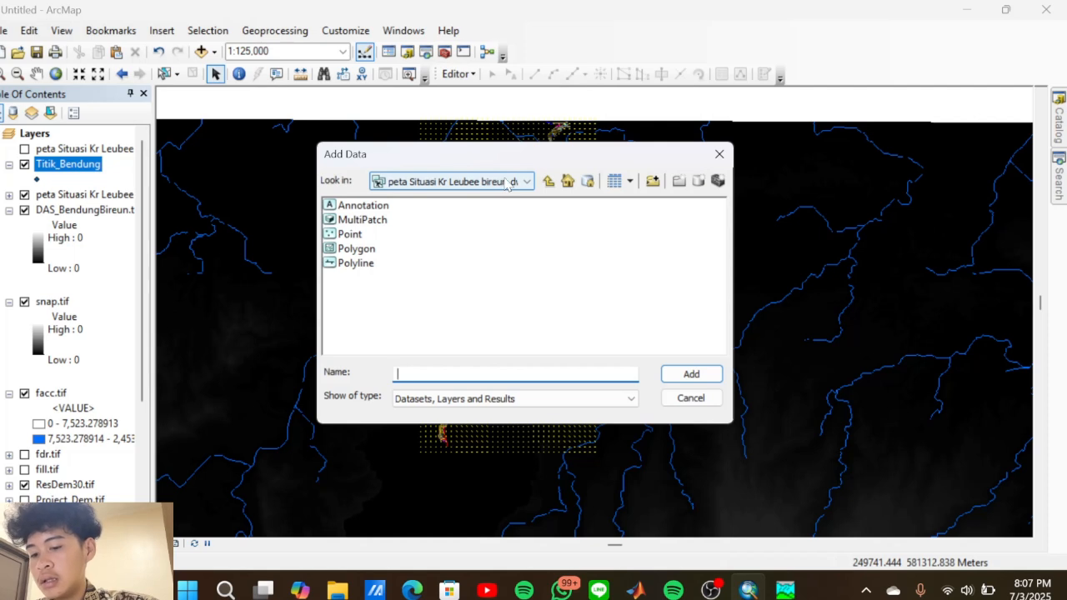
{"action": "left_click", "coordinate": [548, 181]}
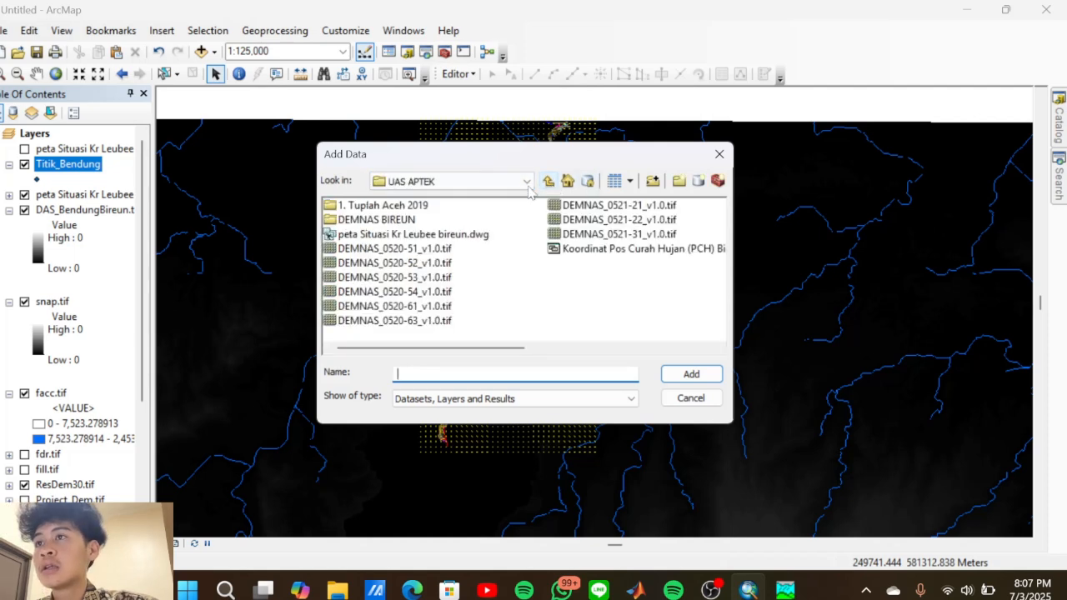
{"action": "left_click", "coordinate": [528, 187]}
{"action": "left_click", "coordinate": [528, 187]}
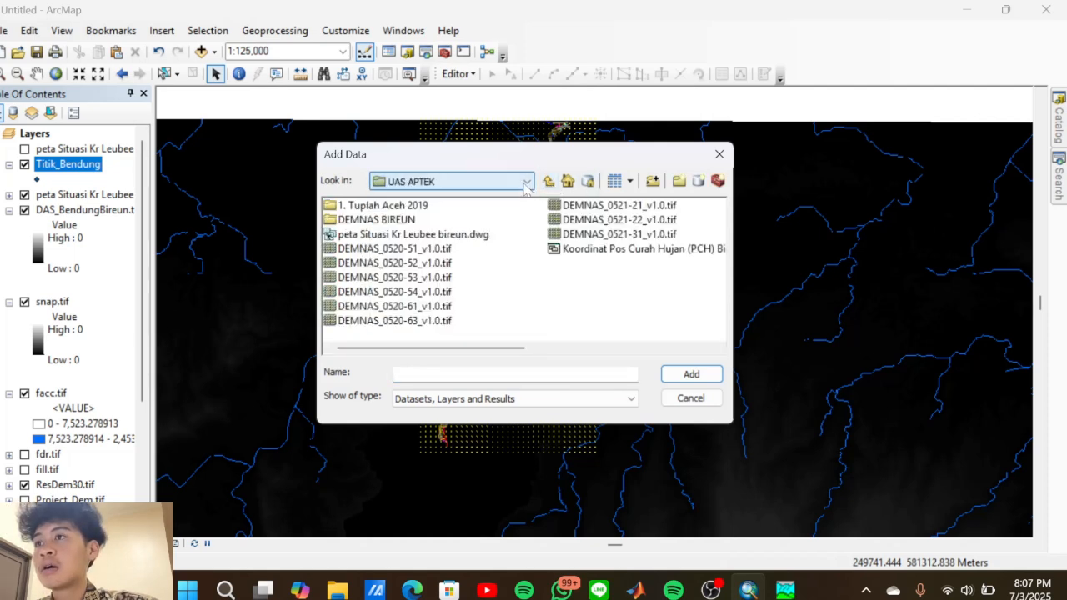
{"action": "double_click", "coordinate": [391, 221]}
{"action": "double_click", "coordinate": [349, 206]}
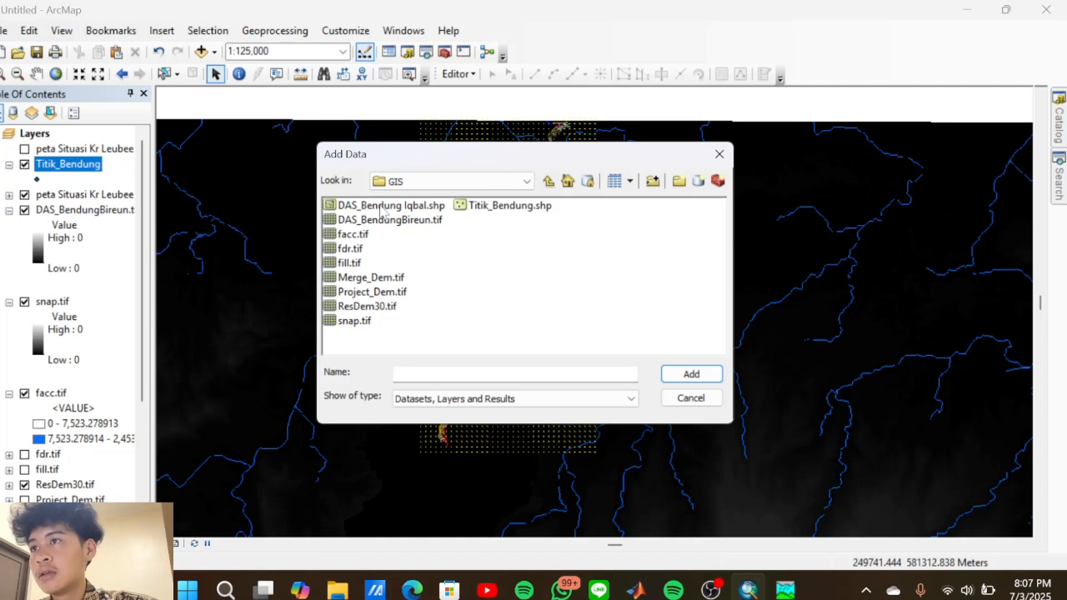
{"action": "left_click", "coordinate": [382, 209]}
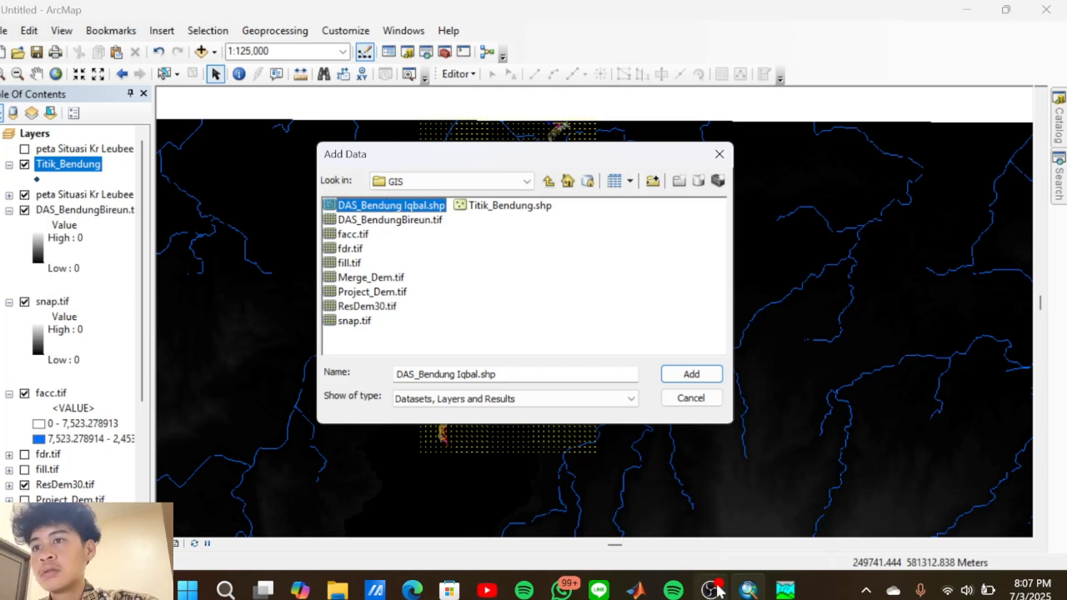
{"action": "mouse_move", "coordinate": [710, 591]}
{"action": "left_click", "coordinate": [727, 521]}
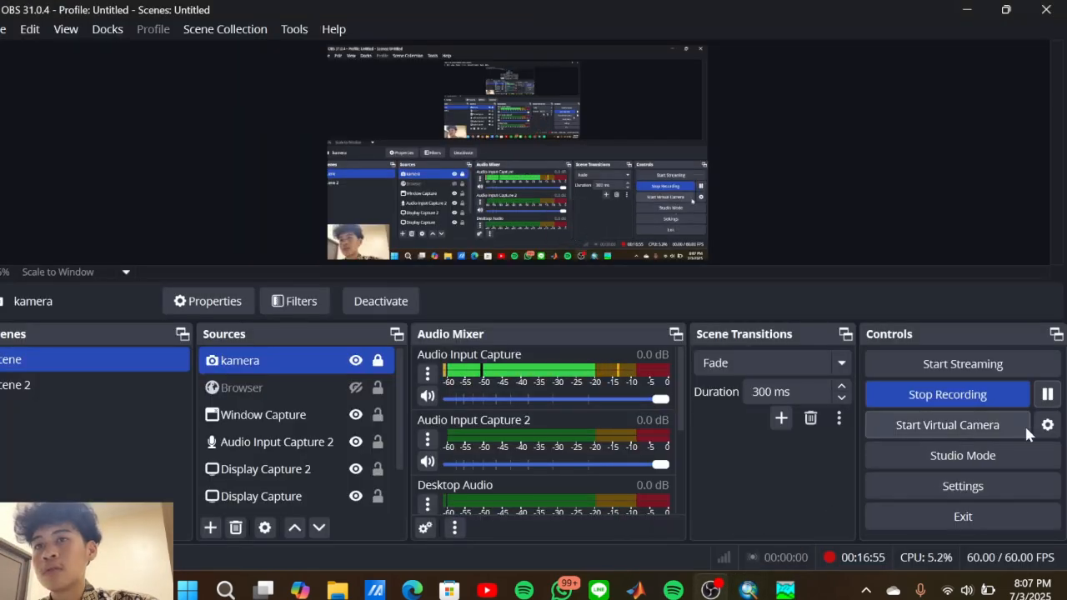
{"action": "left_click", "coordinate": [747, 588]}
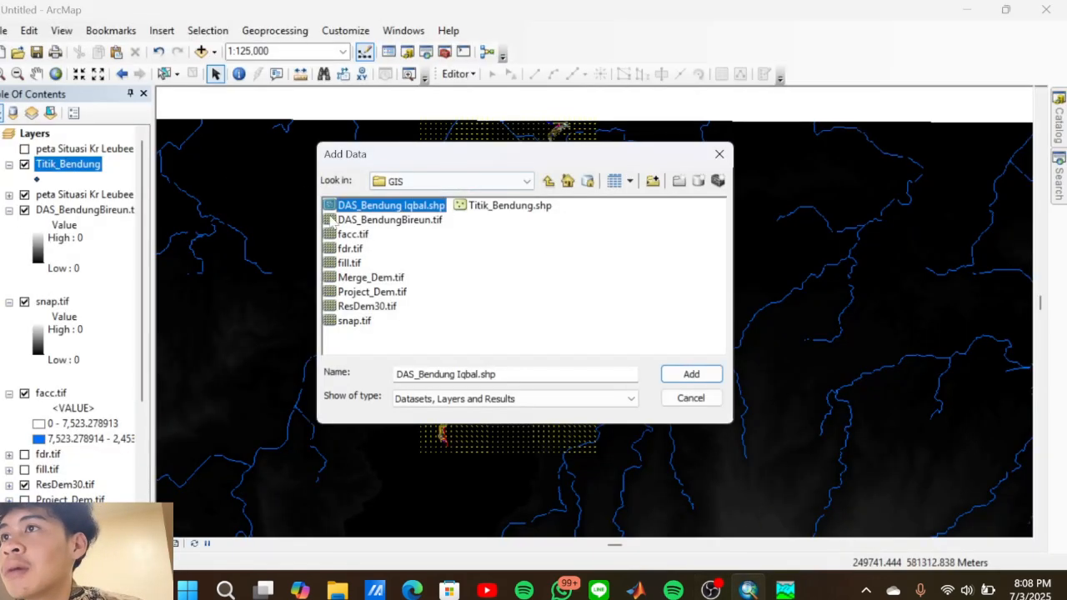
Add the chosen catchment shapefile to the map and turn on the Basemap group layer
{"action": "left_click", "coordinate": [692, 375]}
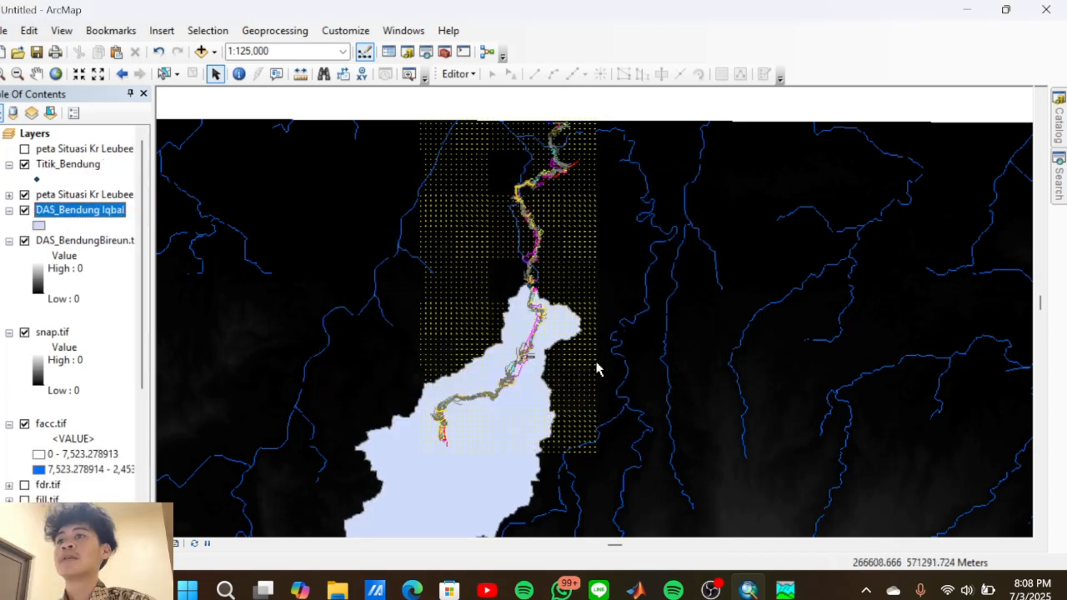
{"action": "scroll", "coordinate": [555, 398], "scroll_direction": "up", "scroll_amount": 3}
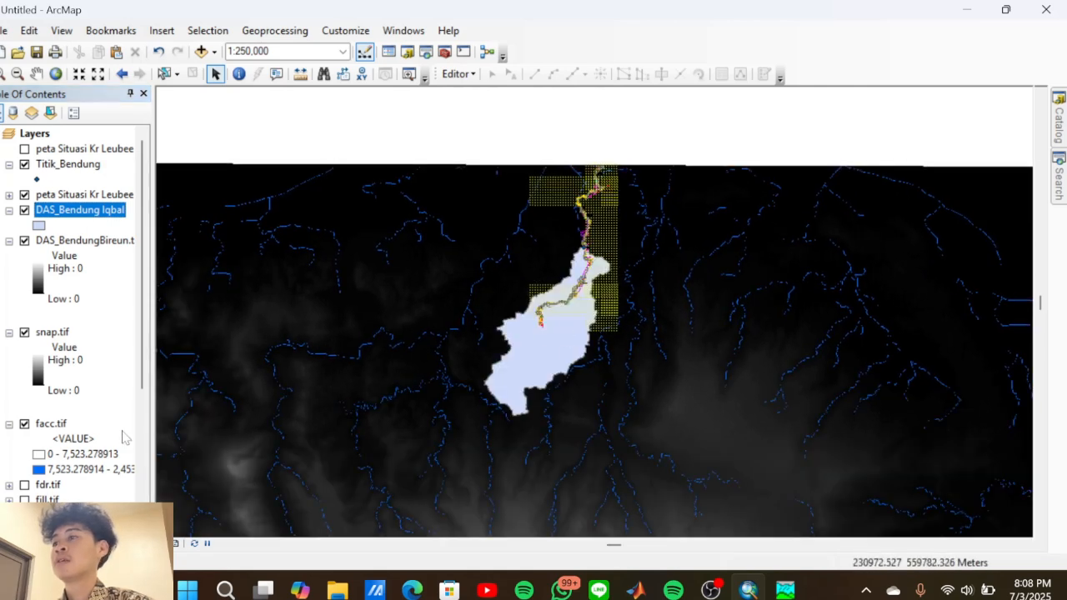
{"action": "scroll", "coordinate": [57, 452], "scroll_direction": "down", "scroll_amount": 3}
{"action": "scroll", "coordinate": [33, 492], "scroll_direction": "down", "scroll_amount": 2}
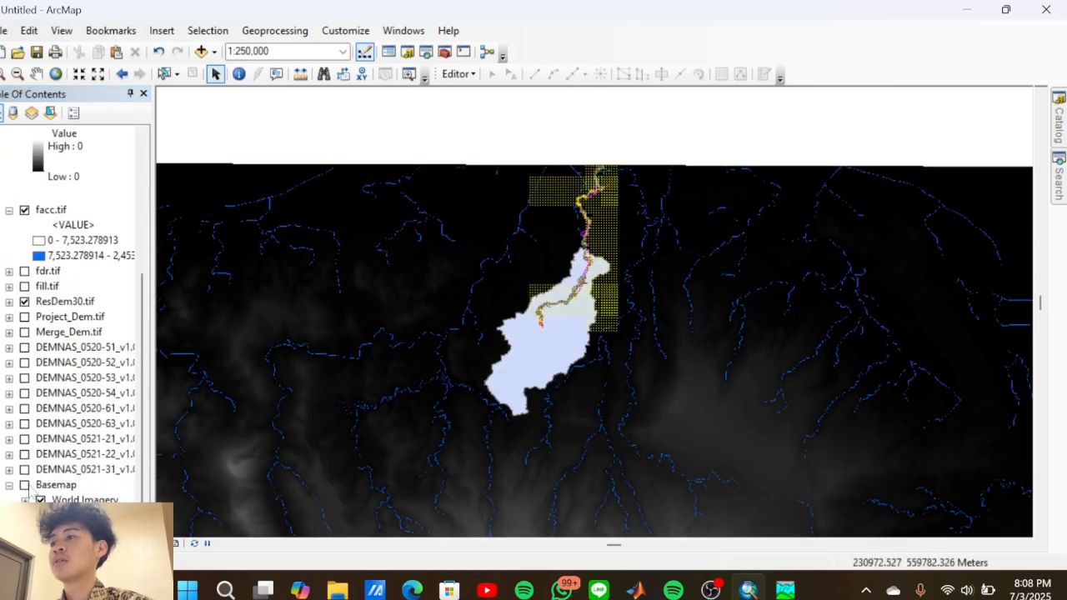
{"action": "left_click", "coordinate": [24, 486]}
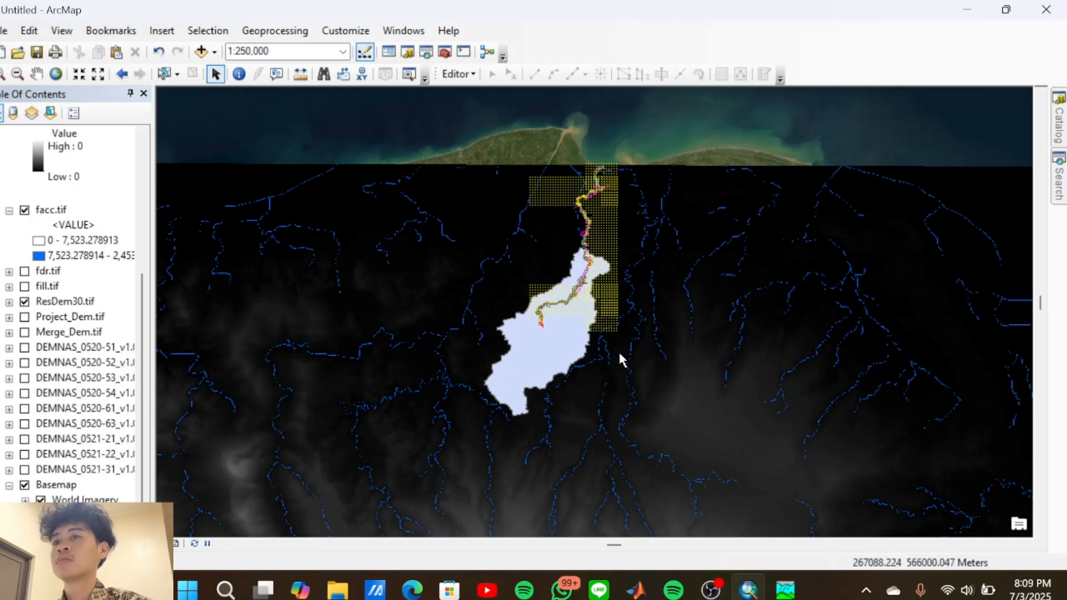
{"action": "left_click_drag", "start_coordinate": [624, 361], "coordinate": [642, 277]}
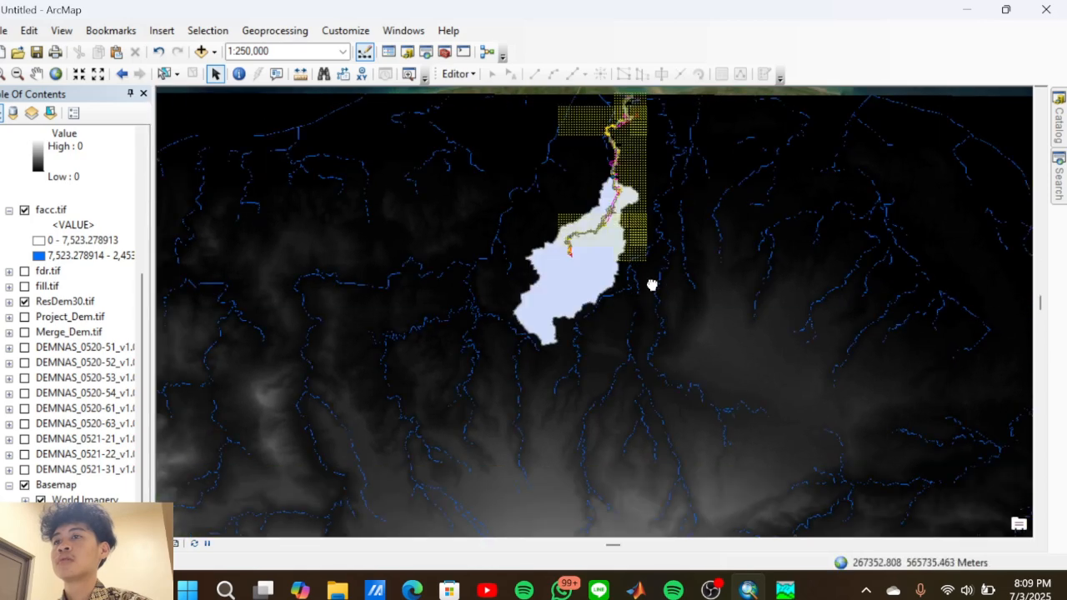
{"action": "key", "text": "Up"}
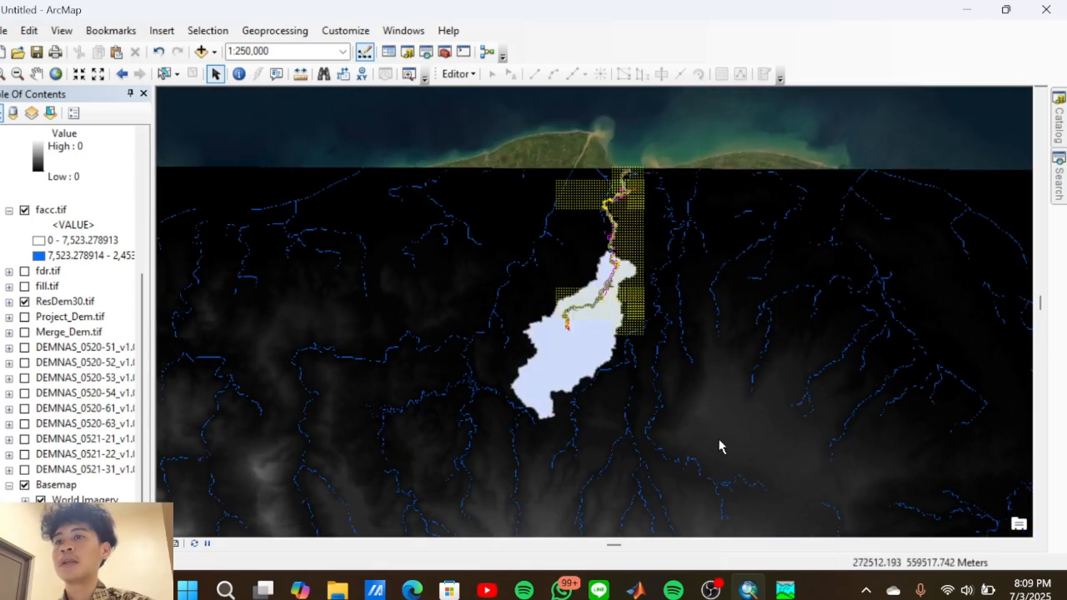
{"action": "left_click", "coordinate": [713, 589]}
{"action": "left_click", "coordinate": [1048, 395]}
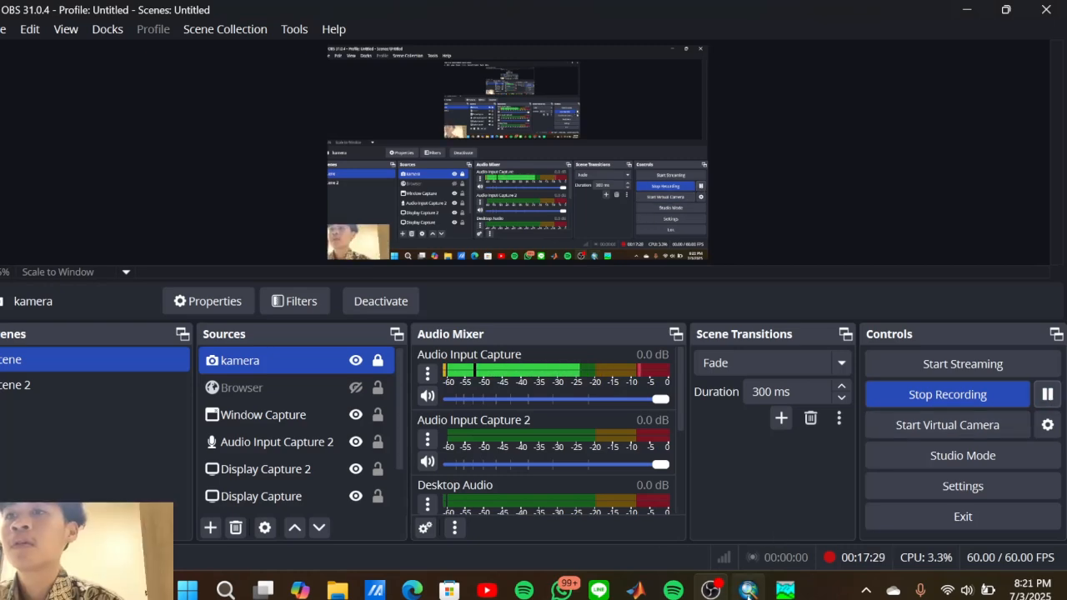
{"action": "left_click", "coordinate": [748, 591]}
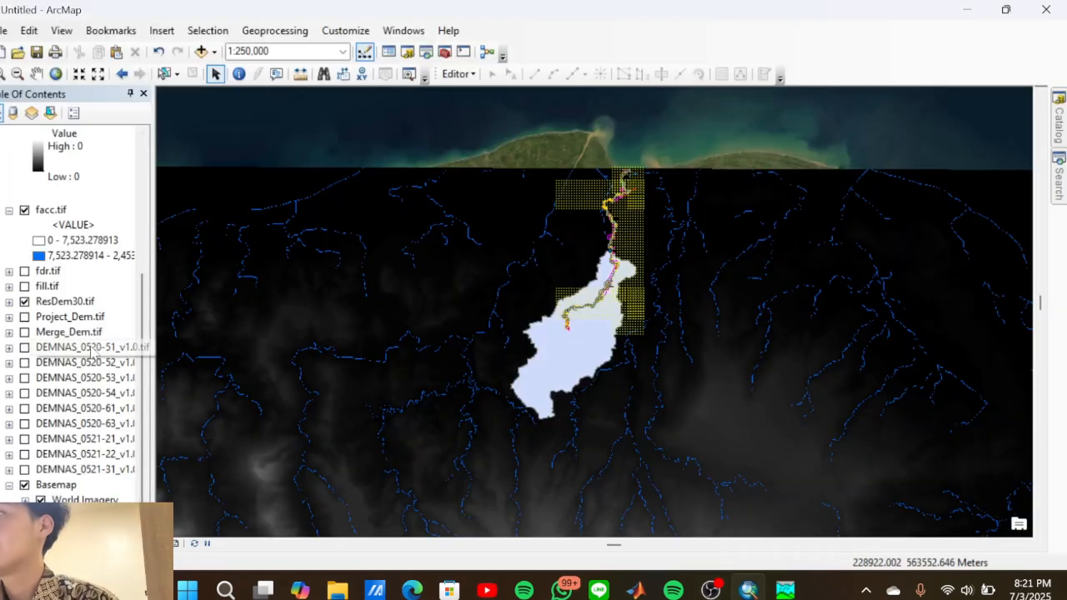
Turn off the ResDem30.tif, facc.tif and snap.tif raster layers so the satellite imagery shows around the catchment
{"action": "left_click", "coordinate": [25, 302]}
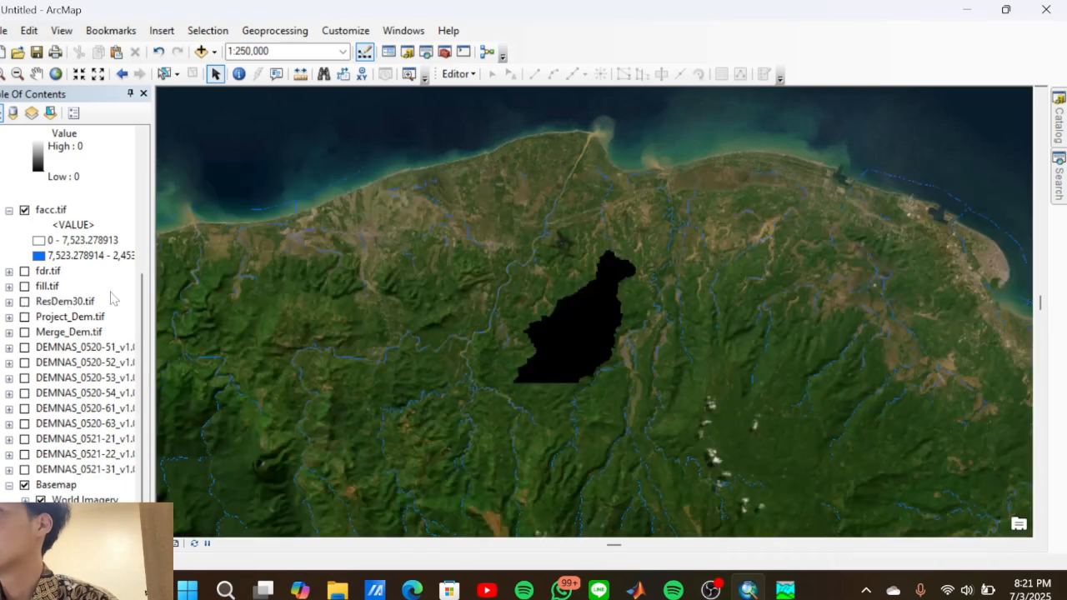
{"action": "scroll", "coordinate": [22, 226], "scroll_direction": "up", "scroll_amount": 2}
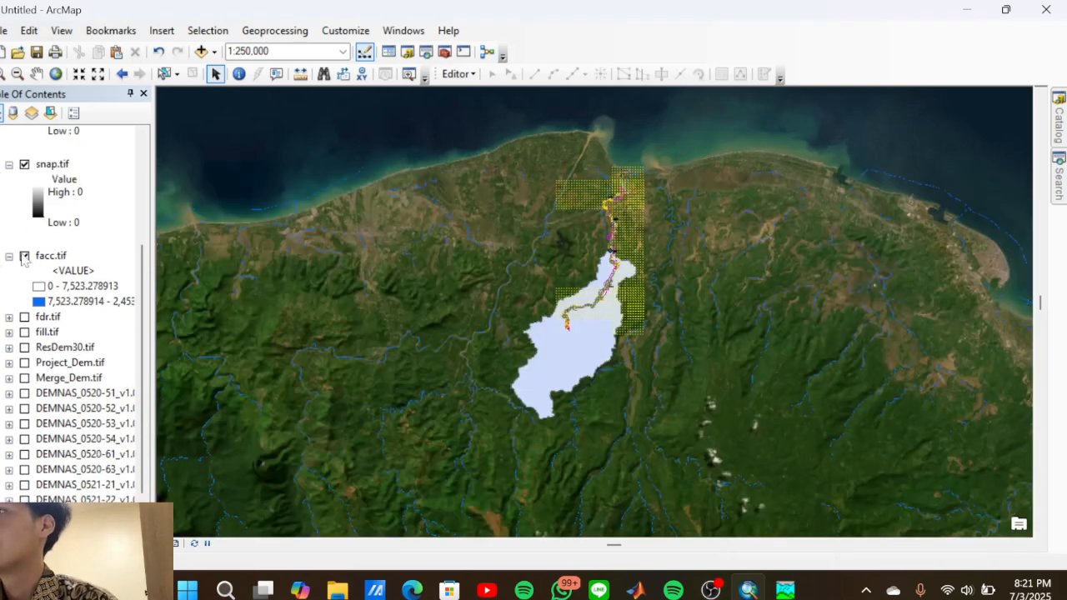
{"action": "left_click", "coordinate": [24, 256]}
{"action": "scroll", "coordinate": [46, 230], "scroll_direction": "up", "scroll_amount": 1}
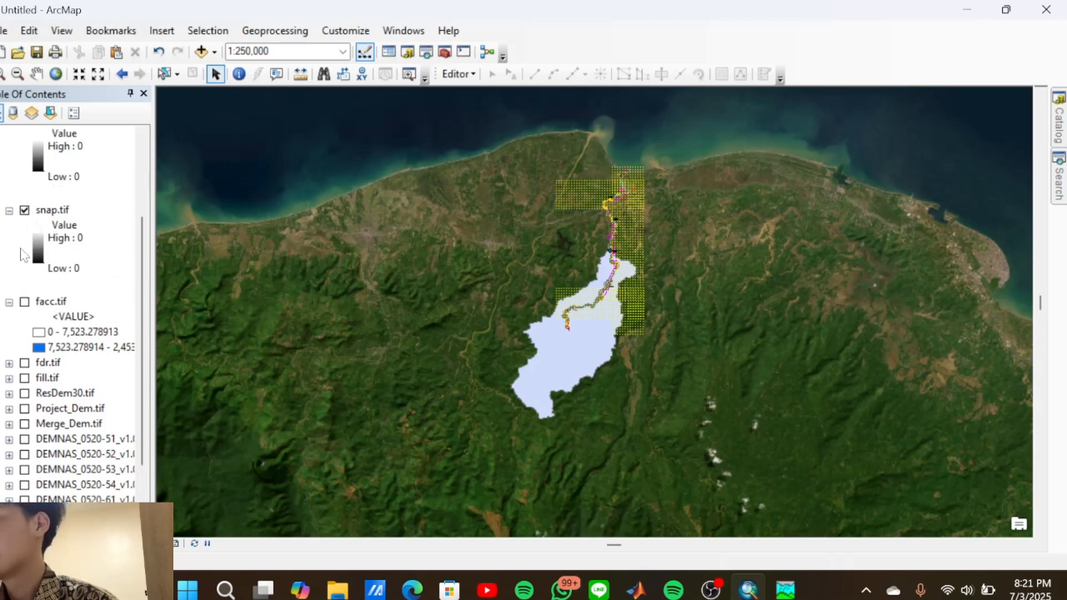
{"action": "scroll", "coordinate": [87, 219], "scroll_direction": "up", "scroll_amount": 1}
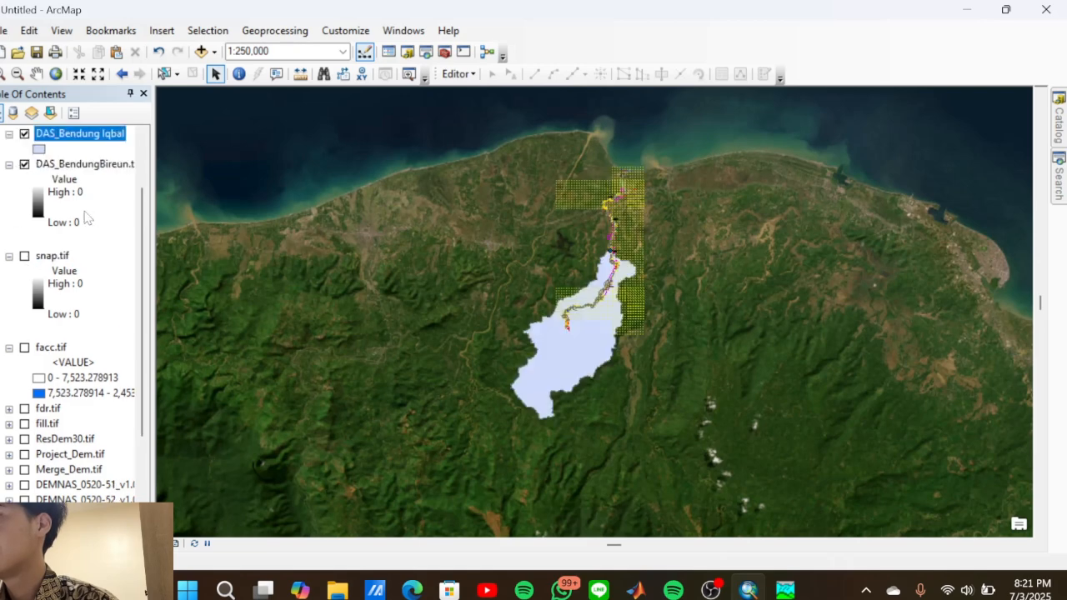
Collapse the legends of snap.tif and facc.tif, and hide and collapse the DAS_BendungBireun.tif layer
{"action": "left_click", "coordinate": [9, 256]}
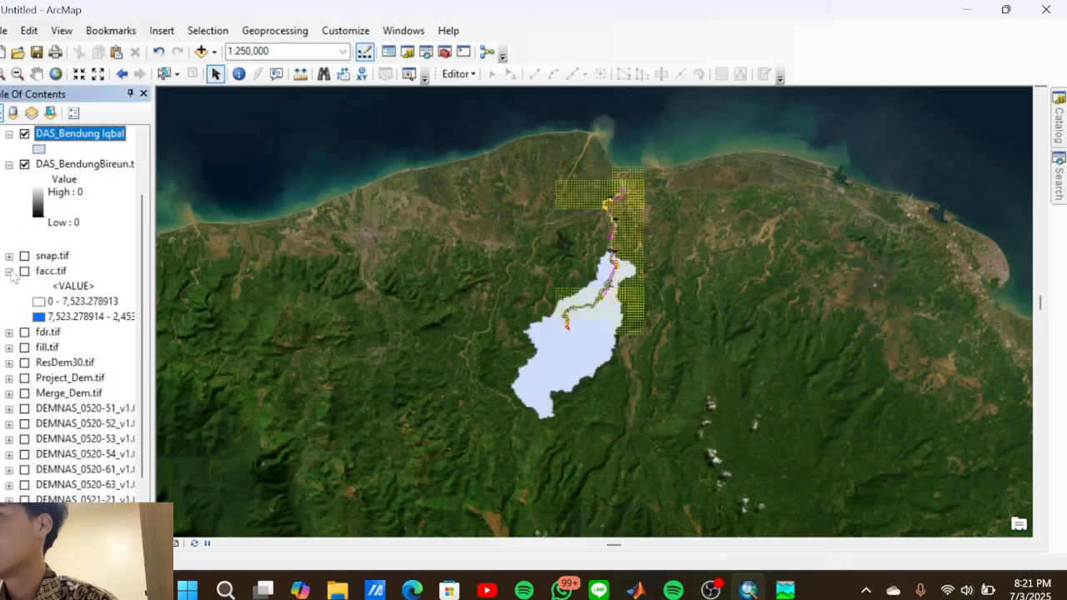
{"action": "left_click", "coordinate": [9, 271]}
{"action": "scroll", "coordinate": [56, 238], "scroll_direction": "up", "scroll_amount": 1}
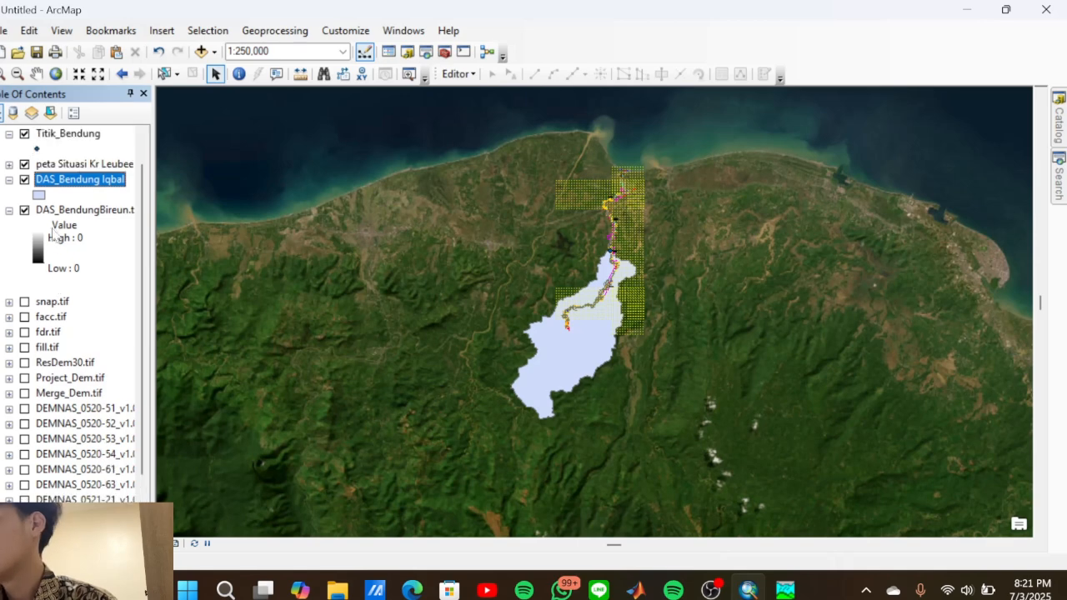
{"action": "left_click", "coordinate": [25, 210]}
{"action": "left_click", "coordinate": [9, 210]}
{"action": "scroll", "coordinate": [50, 221], "scroll_direction": "up", "scroll_amount": 1}
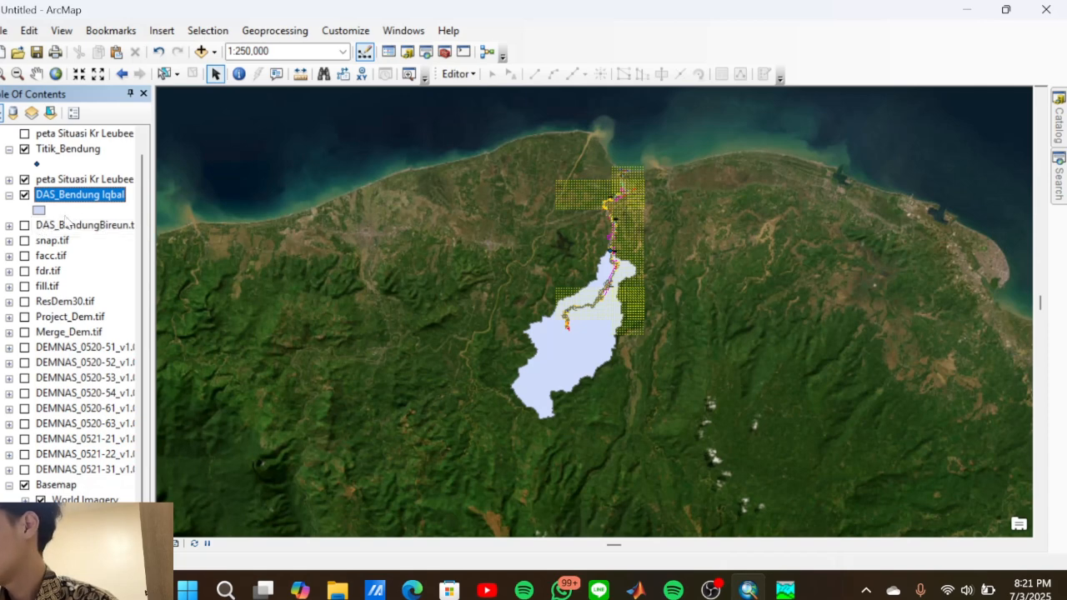
{"action": "scroll", "coordinate": [73, 213], "scroll_direction": "up", "scroll_amount": 1}
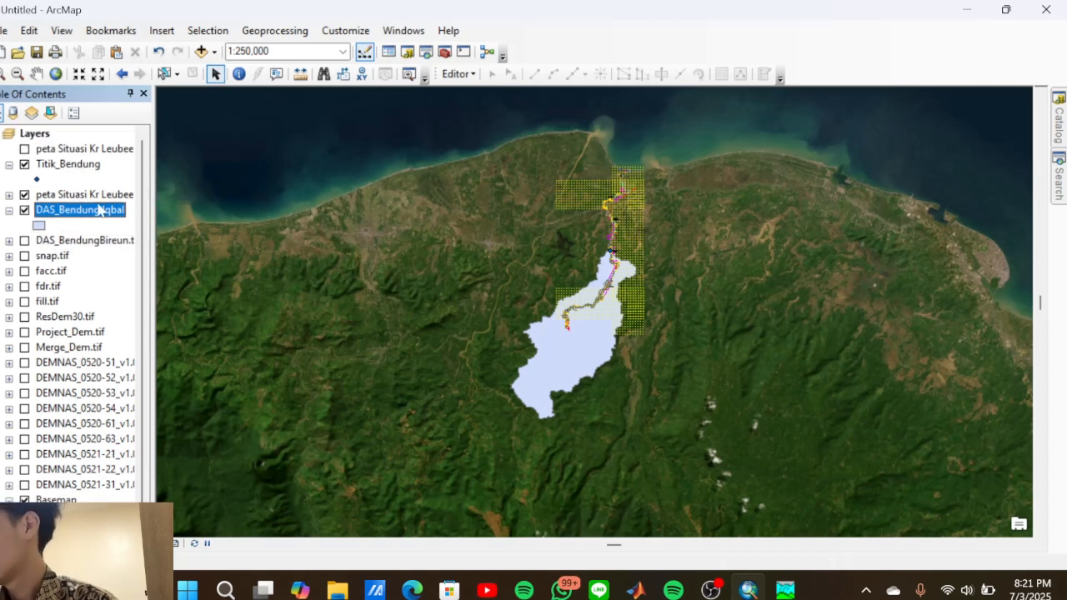
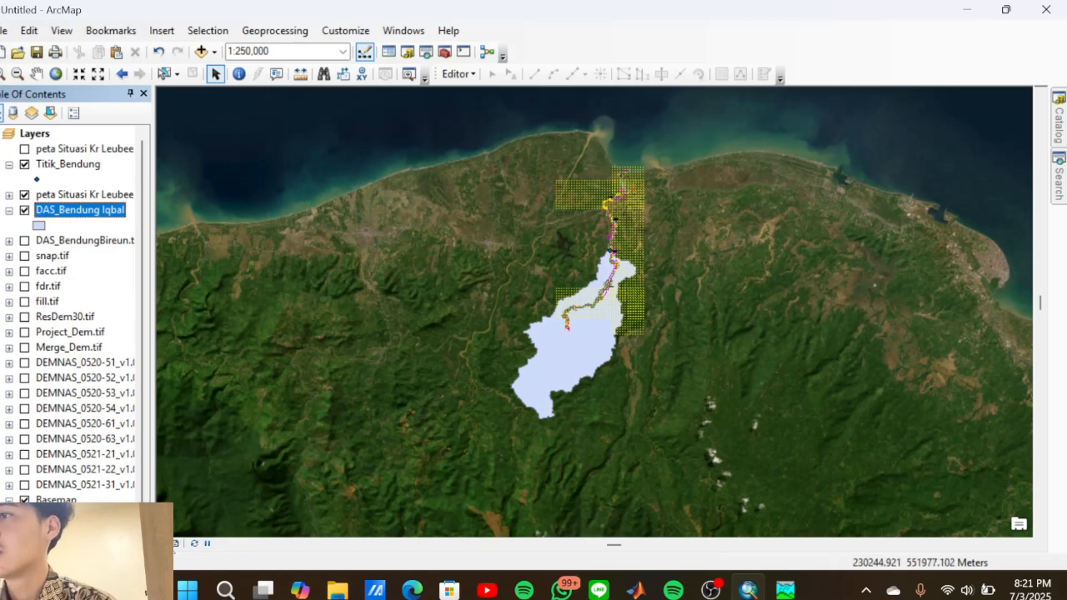
Switch the map to layout view and close the floating Layout toolbar
{"action": "left_click", "coordinate": [177, 545]}
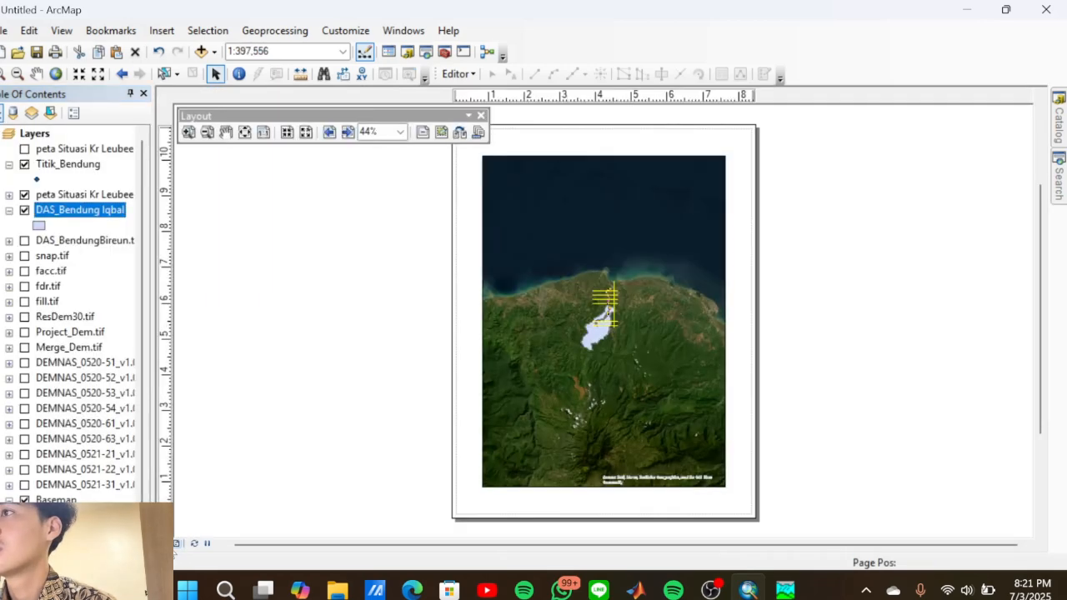
{"action": "left_click", "coordinate": [481, 115]}
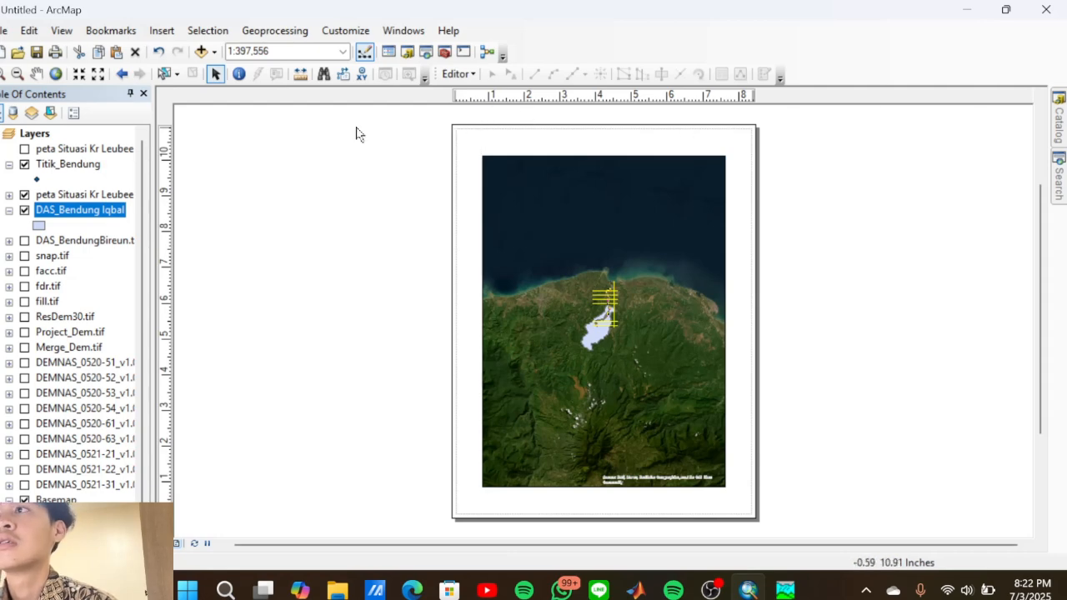
Open the layout's page and print setup and select OneNote (Desktop) as the printer
{"action": "left_click", "coordinate": [176, 543]}
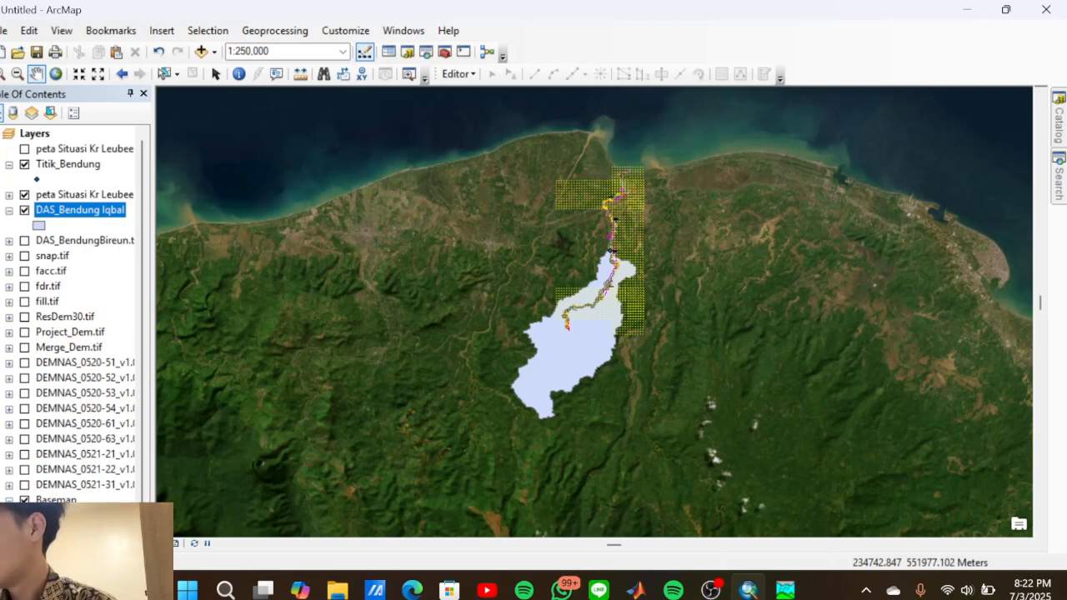
{"action": "left_click", "coordinate": [176, 544]}
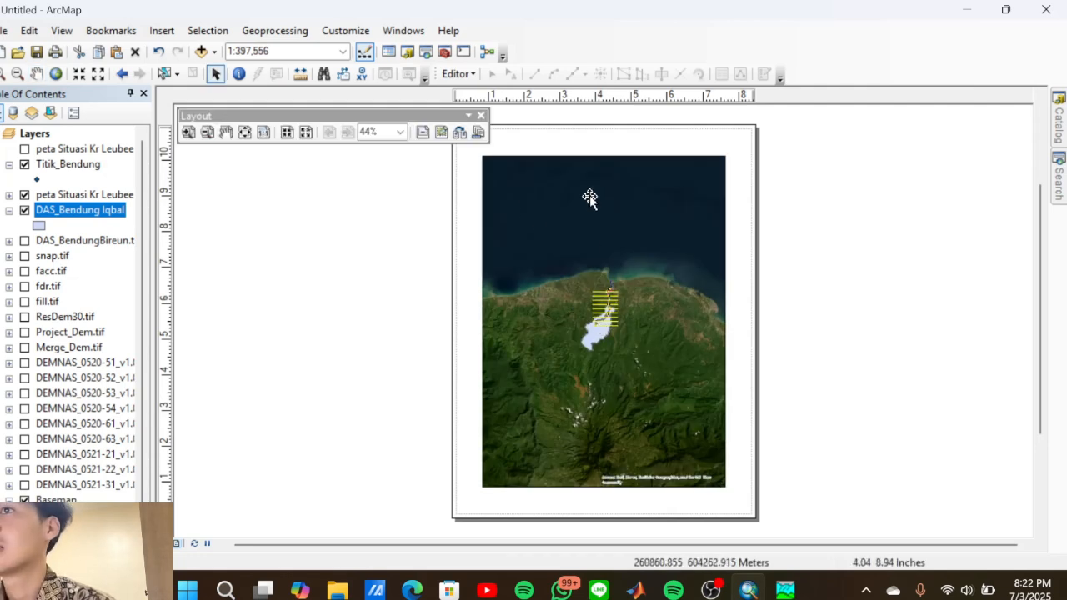
{"action": "right_click", "coordinate": [468, 431]}
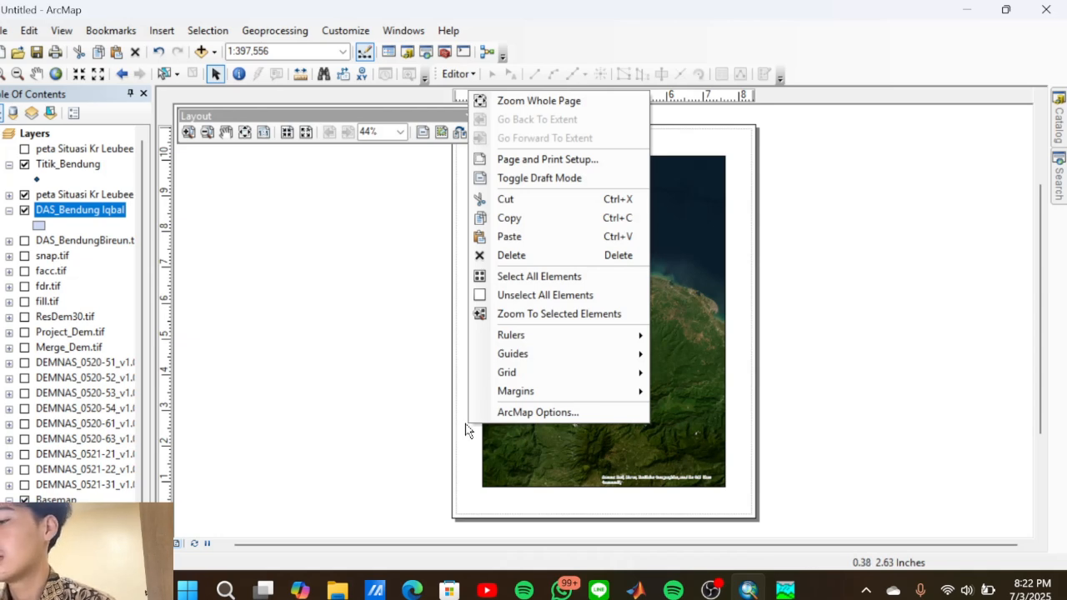
{"action": "left_click", "coordinate": [589, 159]}
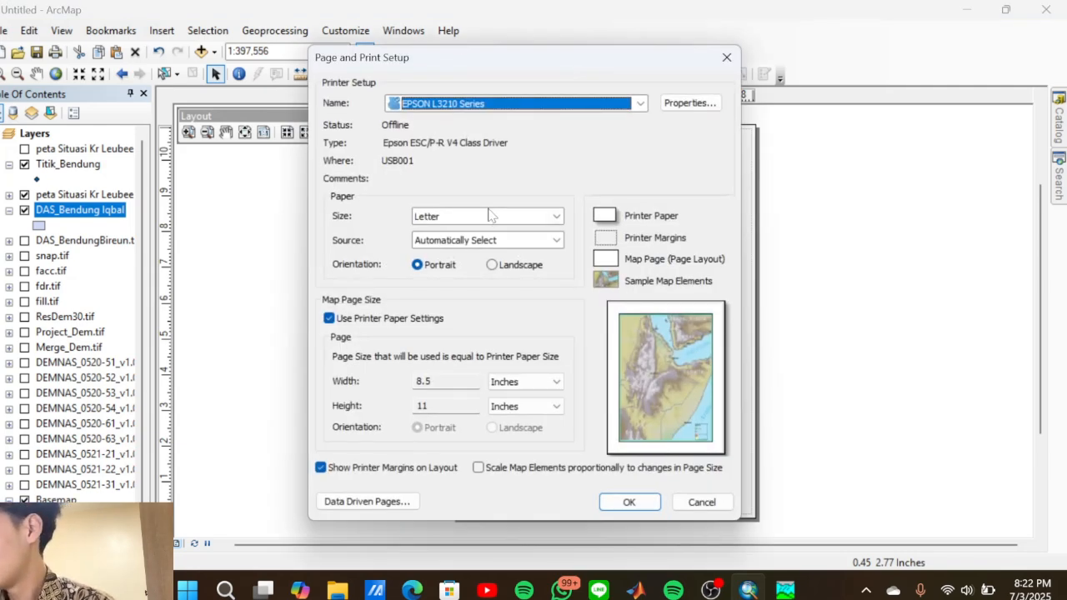
{"action": "left_click", "coordinate": [486, 220]}
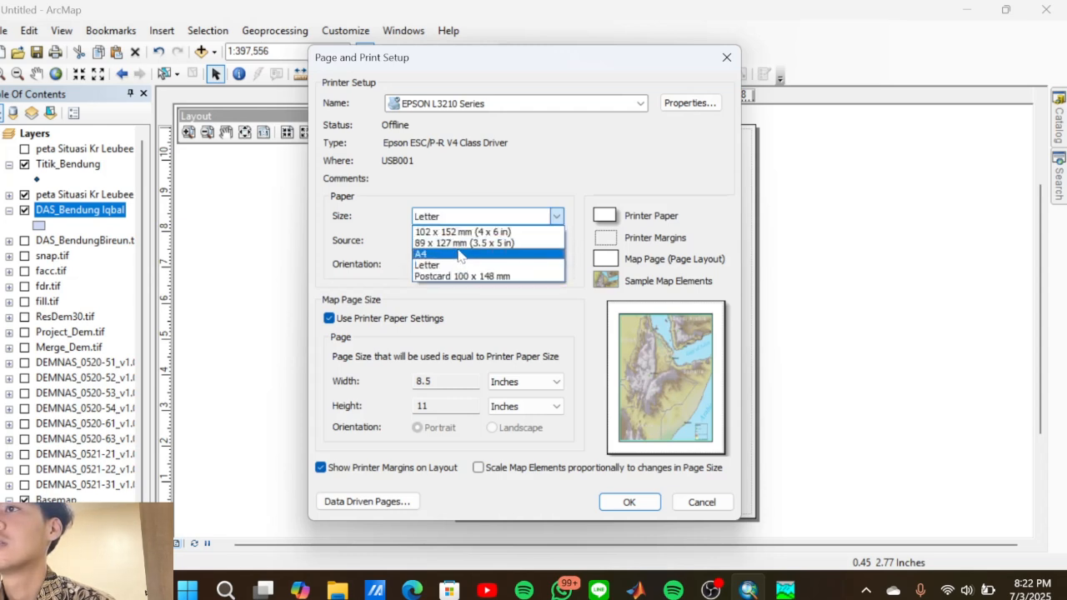
{"action": "left_click", "coordinate": [554, 218]}
{"action": "left_click", "coordinate": [640, 103]}
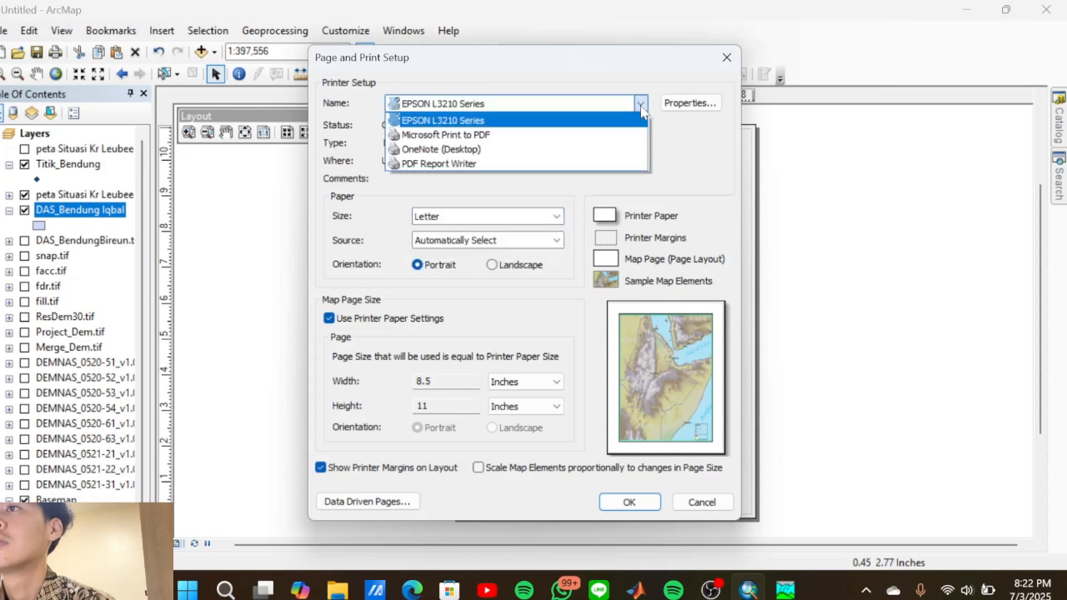
{"action": "left_click", "coordinate": [441, 149]}
Set the paper size to A3 with landscape orientation and apply the page setup
{"action": "left_click", "coordinate": [488, 216]}
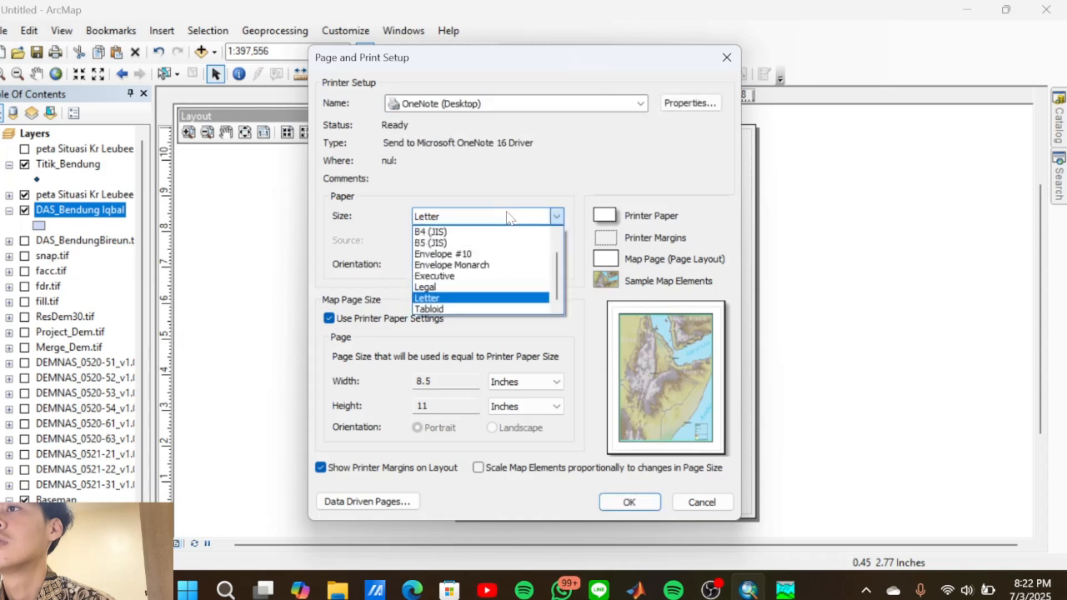
{"action": "left_click", "coordinate": [424, 230]}
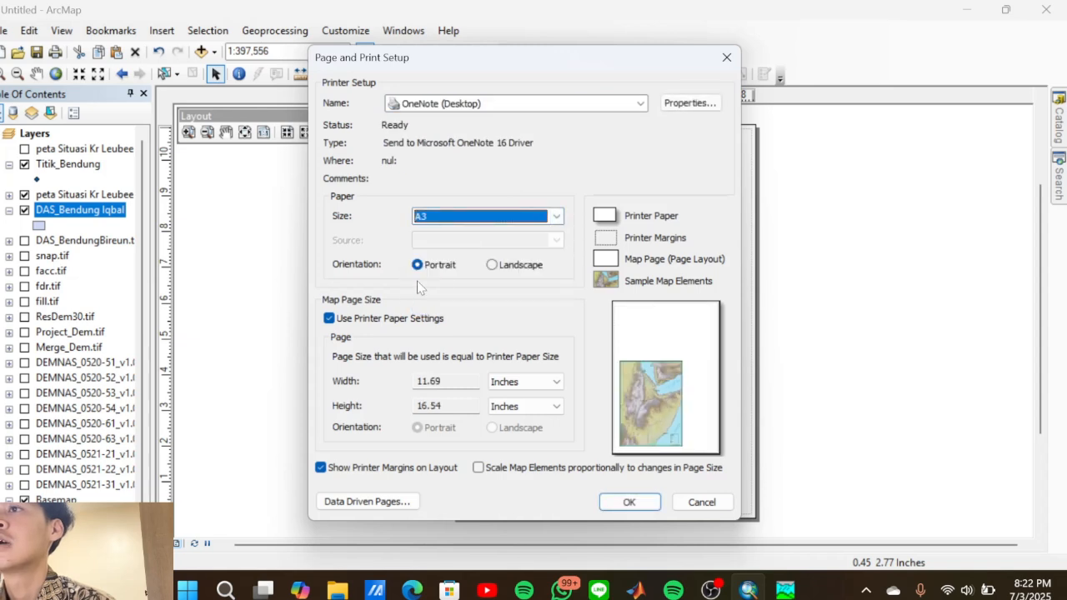
{"action": "left_click", "coordinate": [495, 267]}
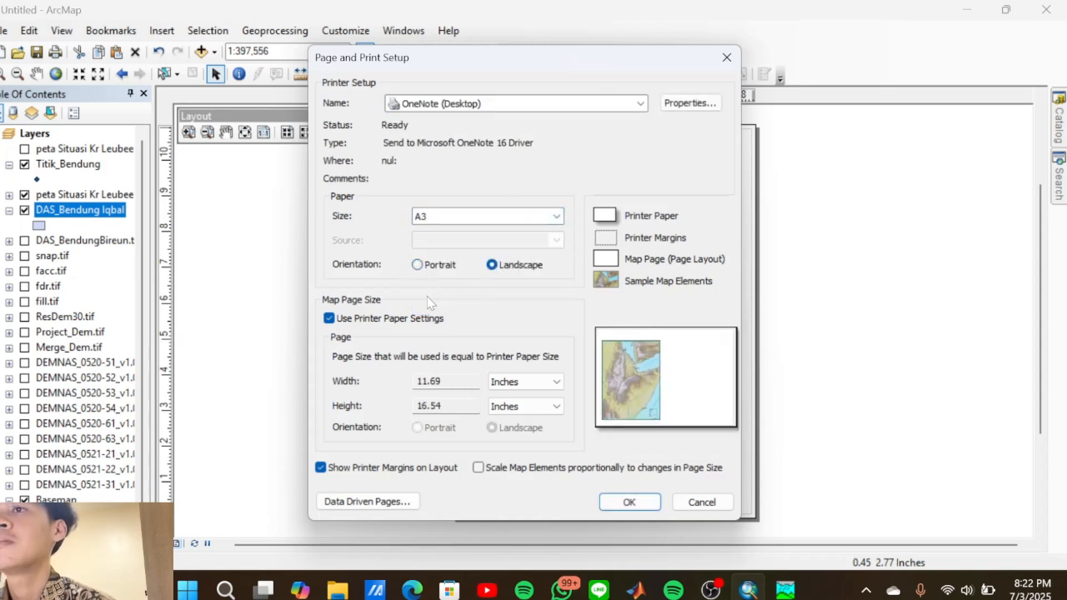
{"action": "left_click", "coordinate": [628, 502]}
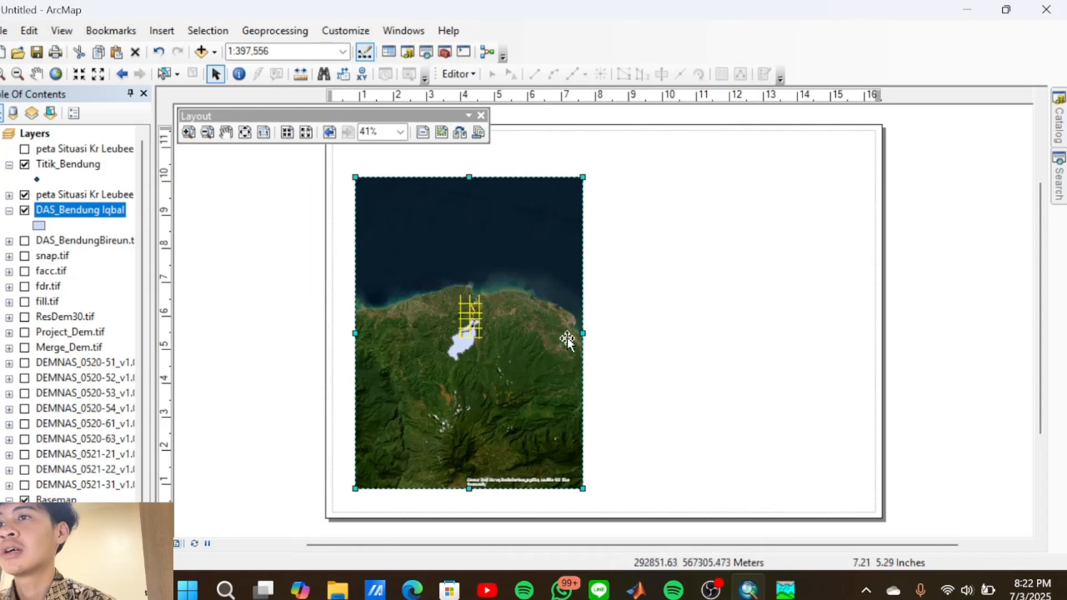
Enlarge the data frame to about 12 by 10 inches, leaving a free strip along the page's right side, and close the Layout toolbar
{"action": "left_click_drag", "start_coordinate": [580, 334], "coordinate": [748, 351]}
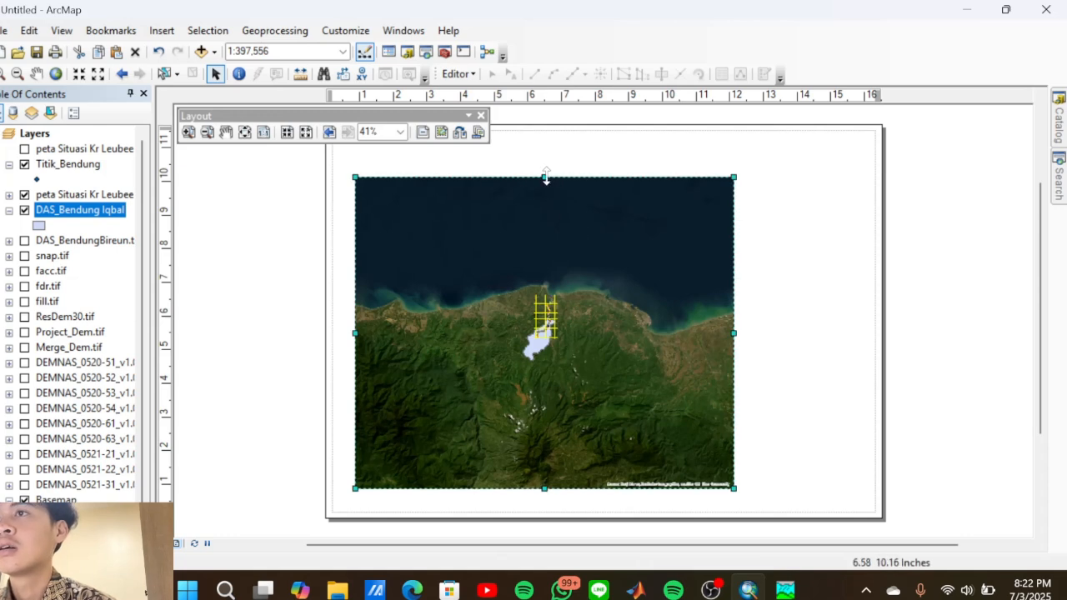
{"action": "left_click_drag", "start_coordinate": [545, 173], "coordinate": [542, 157]}
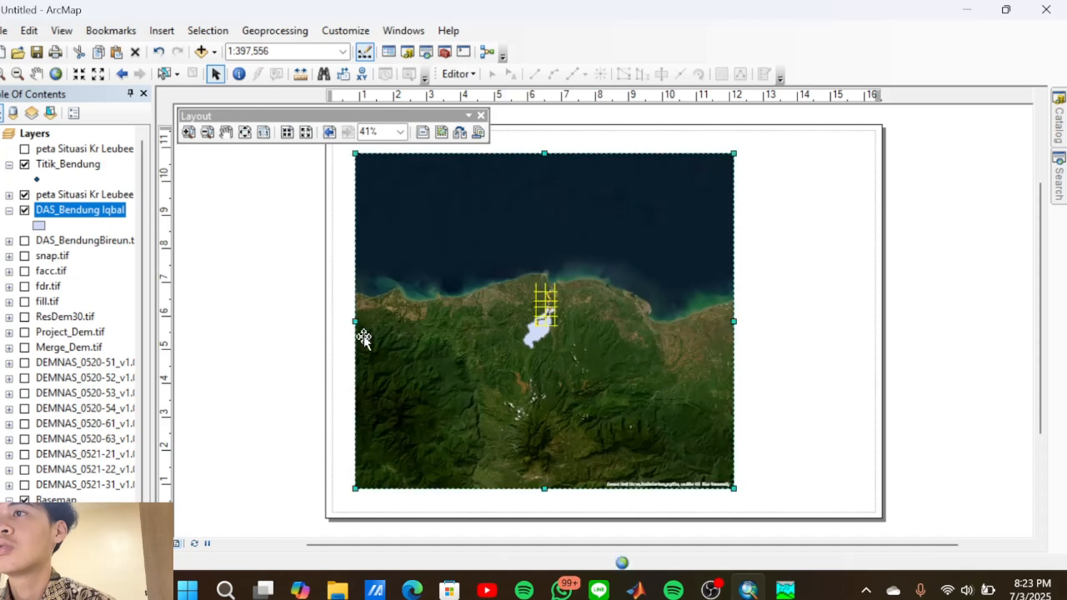
{"action": "left_click_drag", "start_coordinate": [359, 324], "coordinate": [346, 325]}
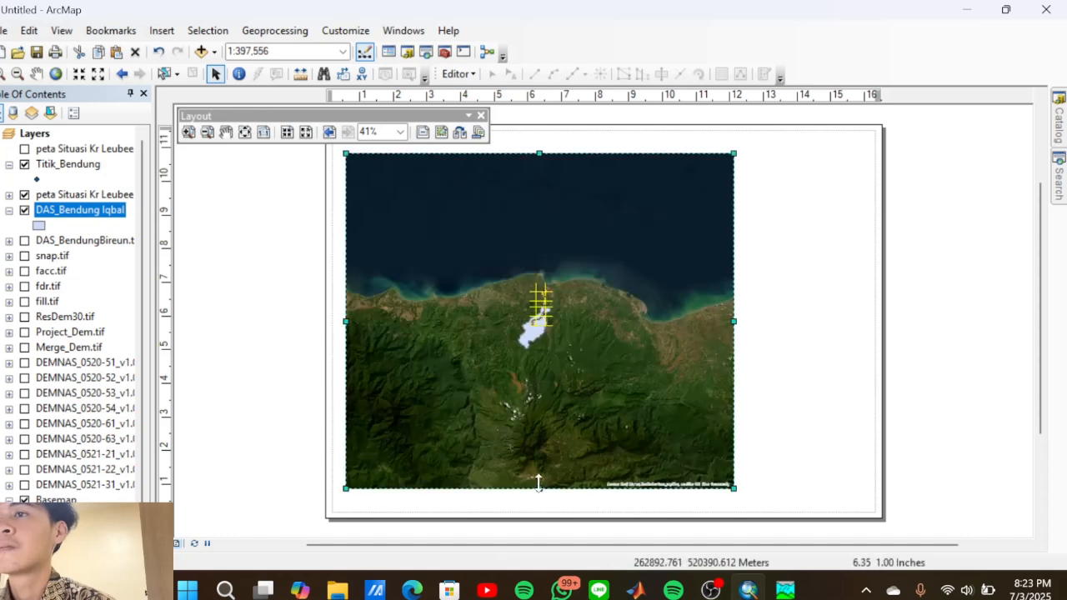
{"action": "left_click_drag", "start_coordinate": [539, 498], "coordinate": [539, 507]}
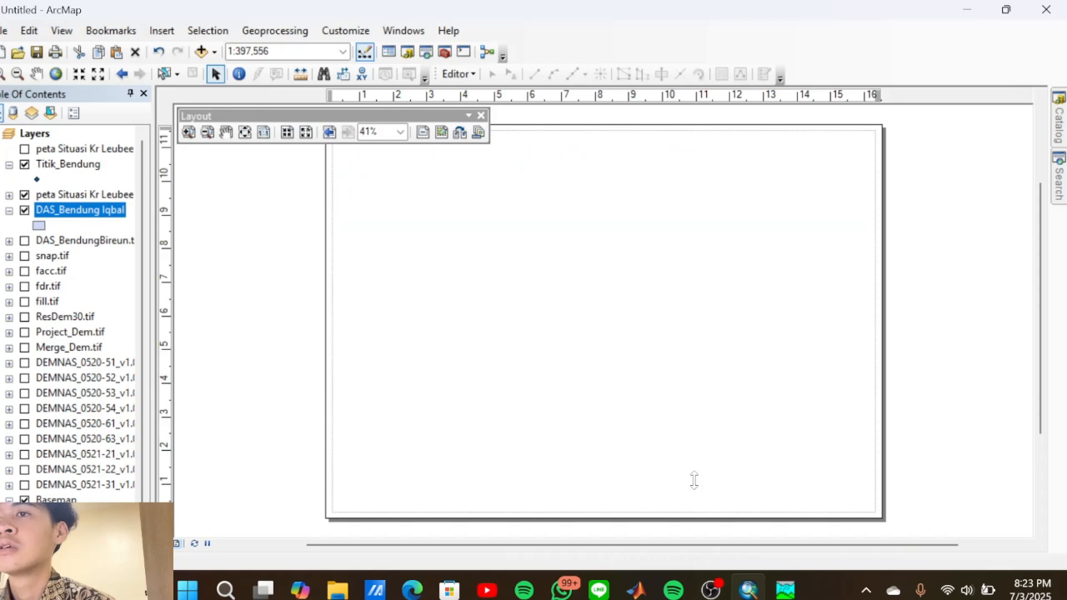
{"action": "left_click_drag", "start_coordinate": [734, 494], "coordinate": [752, 501]}
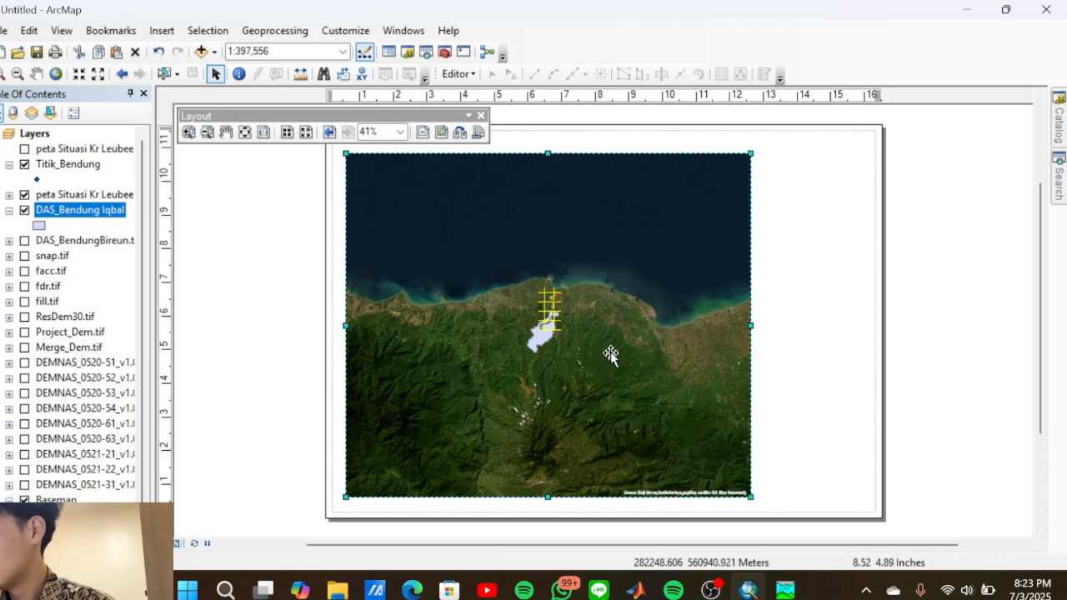
{"action": "left_click", "coordinate": [481, 116]}
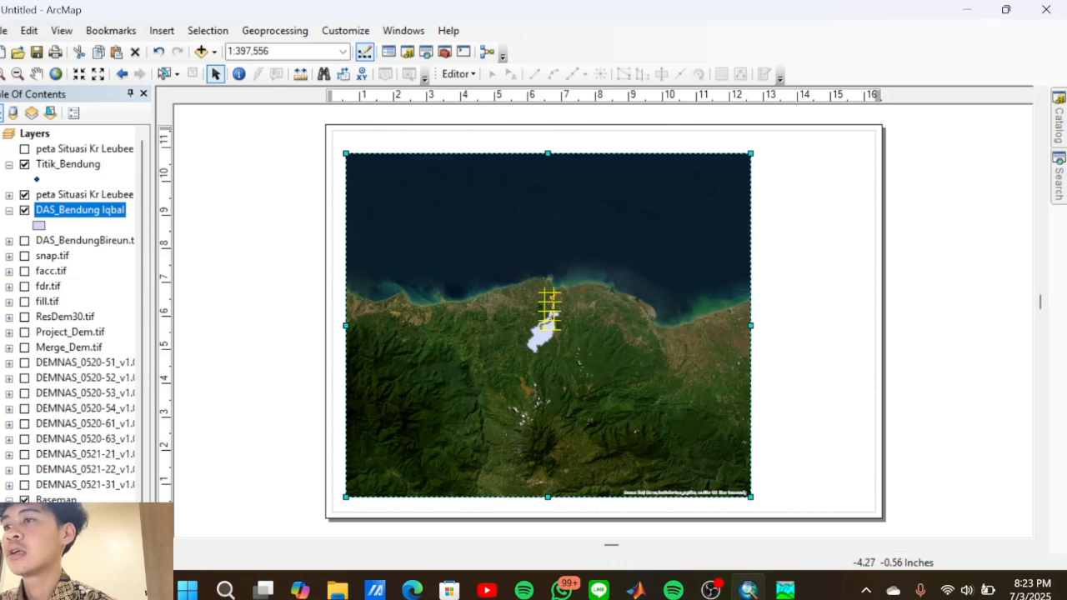
In data view, frame the catchment and the coastline at a scale of 1:200,000, and return to layout view
{"action": "left_click", "coordinate": [165, 543]}
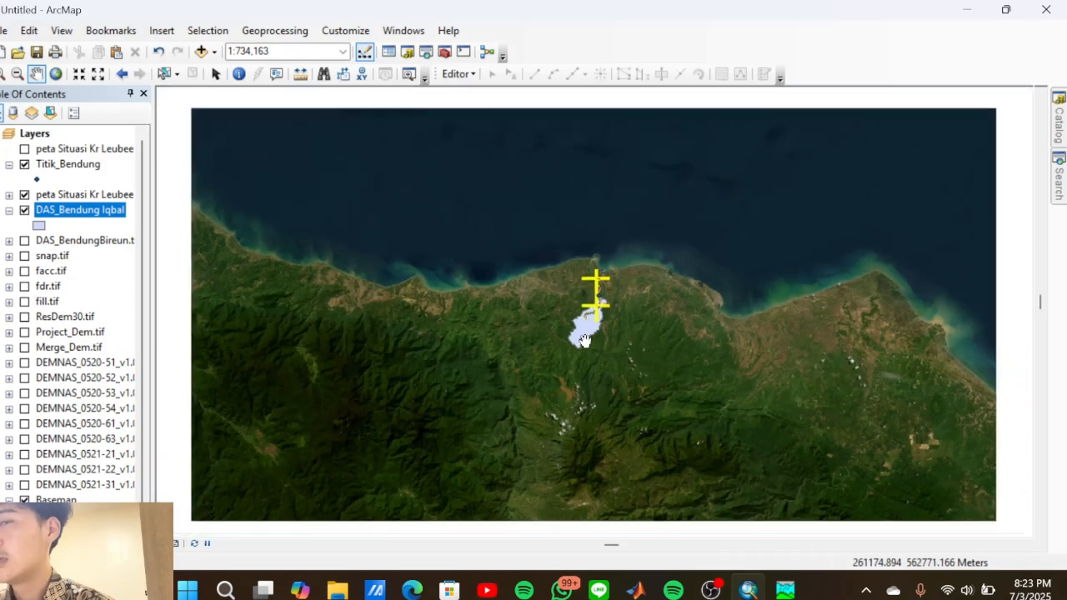
{"action": "scroll", "coordinate": [581, 344], "scroll_direction": "down", "scroll_amount": 5}
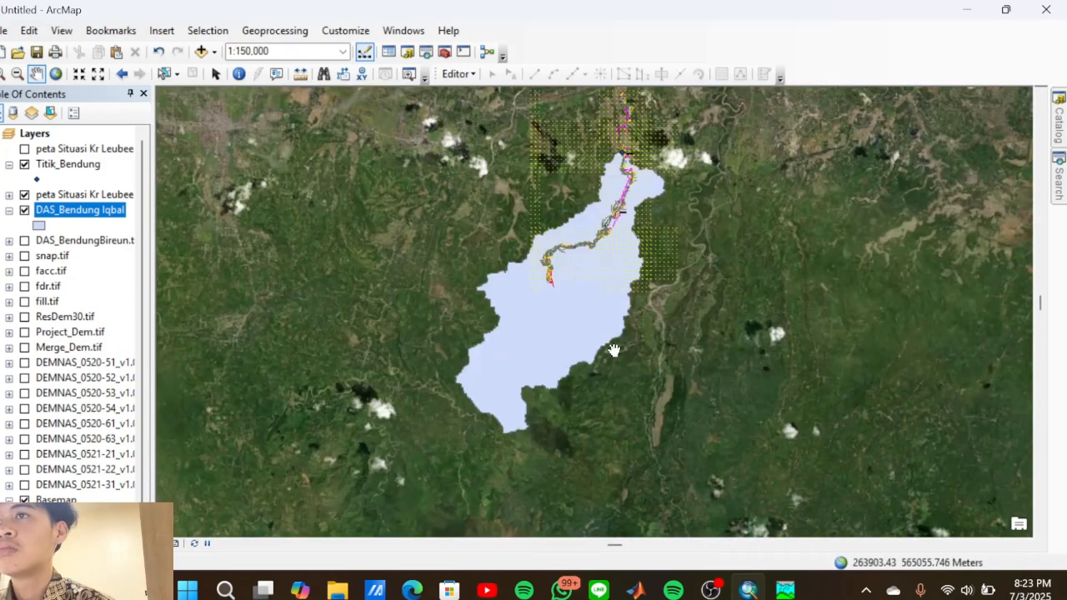
{"action": "left_click_drag", "start_coordinate": [616, 362], "coordinate": [603, 393]}
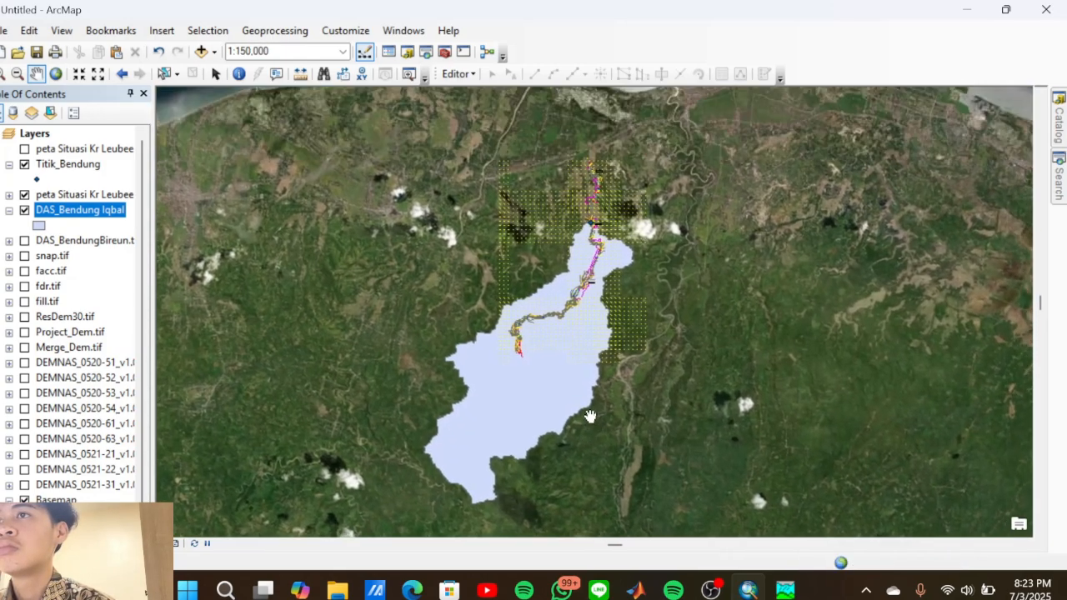
{"action": "scroll", "coordinate": [608, 392], "scroll_direction": "up", "scroll_amount": 1}
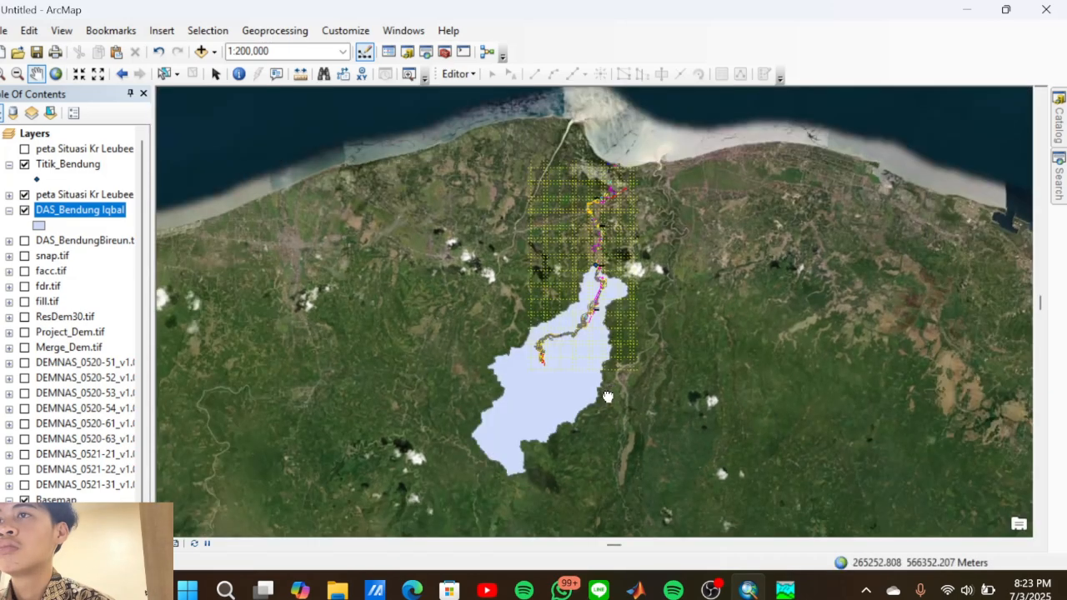
{"action": "left_click_drag", "start_coordinate": [617, 384], "coordinate": [590, 425]}
{"action": "scroll", "coordinate": [590, 426], "scroll_direction": "up", "scroll_amount": 1}
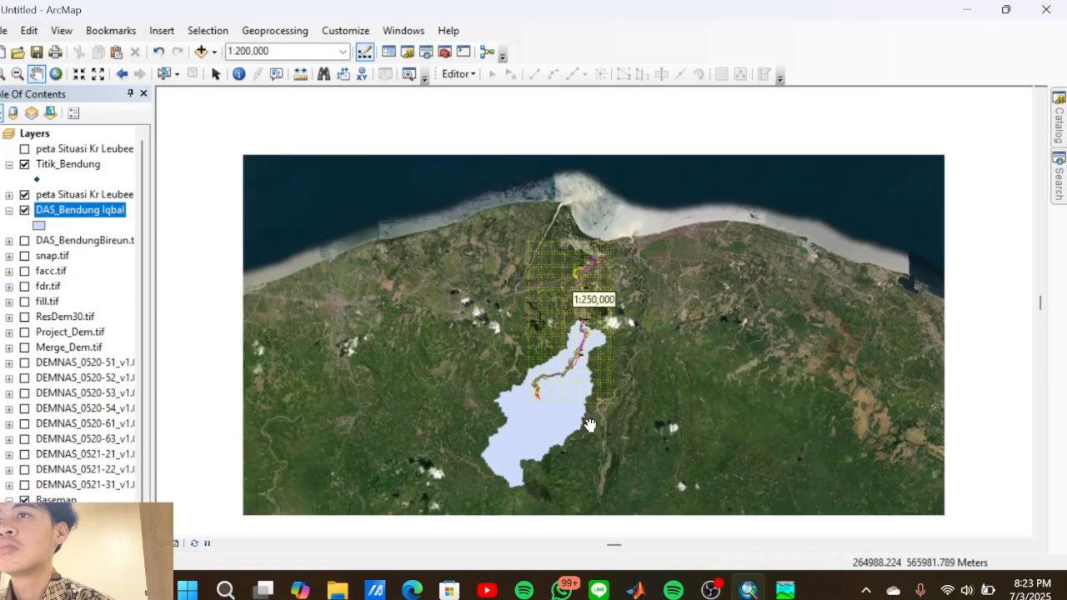
{"action": "scroll", "coordinate": [590, 425], "scroll_direction": "down", "scroll_amount": 1}
{"action": "scroll", "coordinate": [590, 425], "scroll_direction": "down", "scroll_amount": 1}
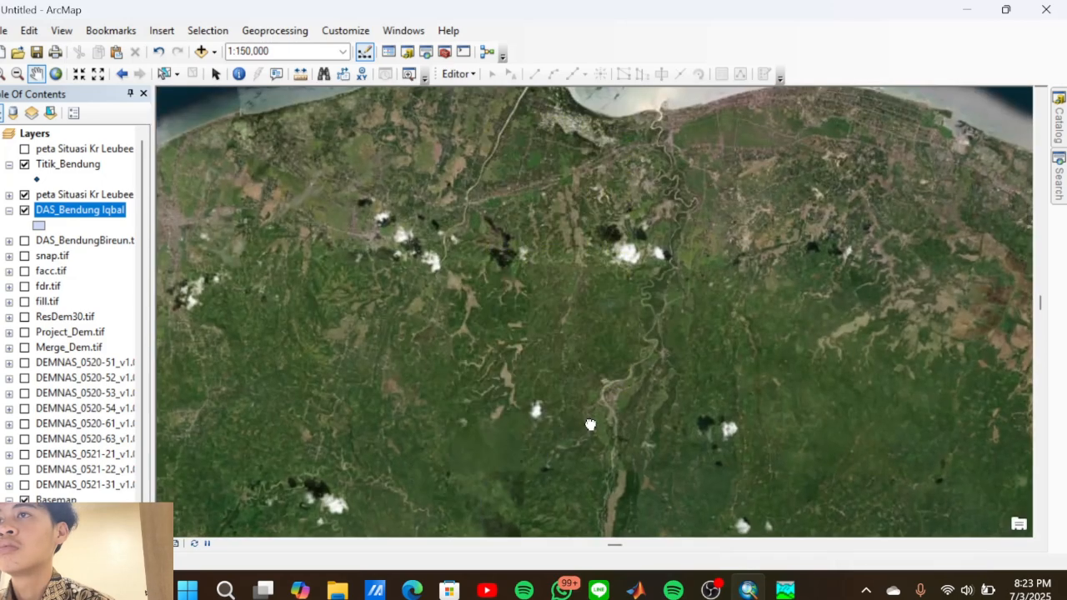
{"action": "scroll", "coordinate": [593, 421], "scroll_direction": "up", "scroll_amount": 1}
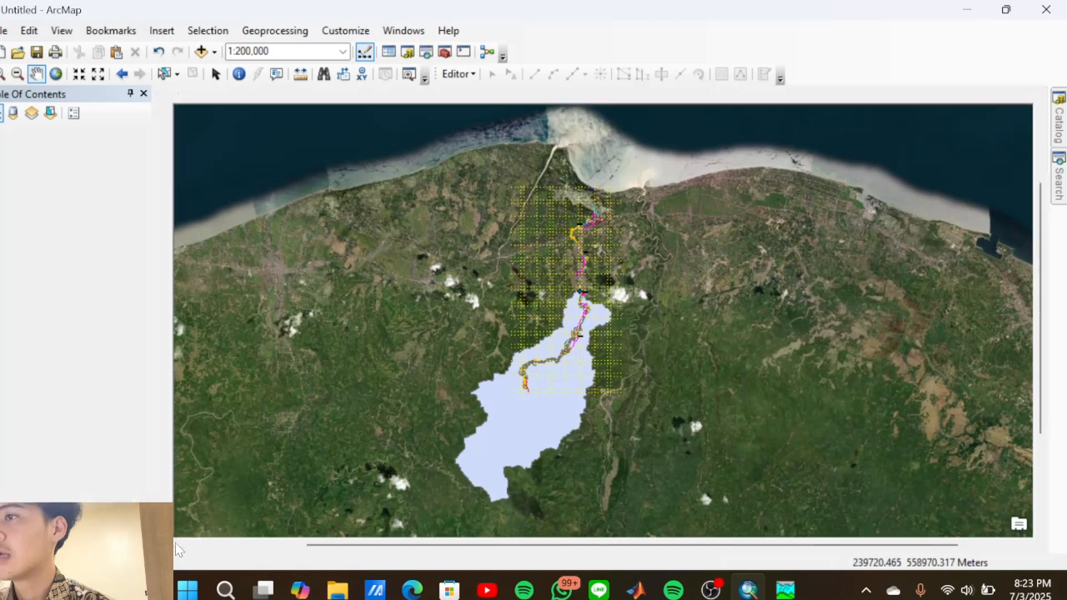
{"action": "left_click", "coordinate": [177, 544]}
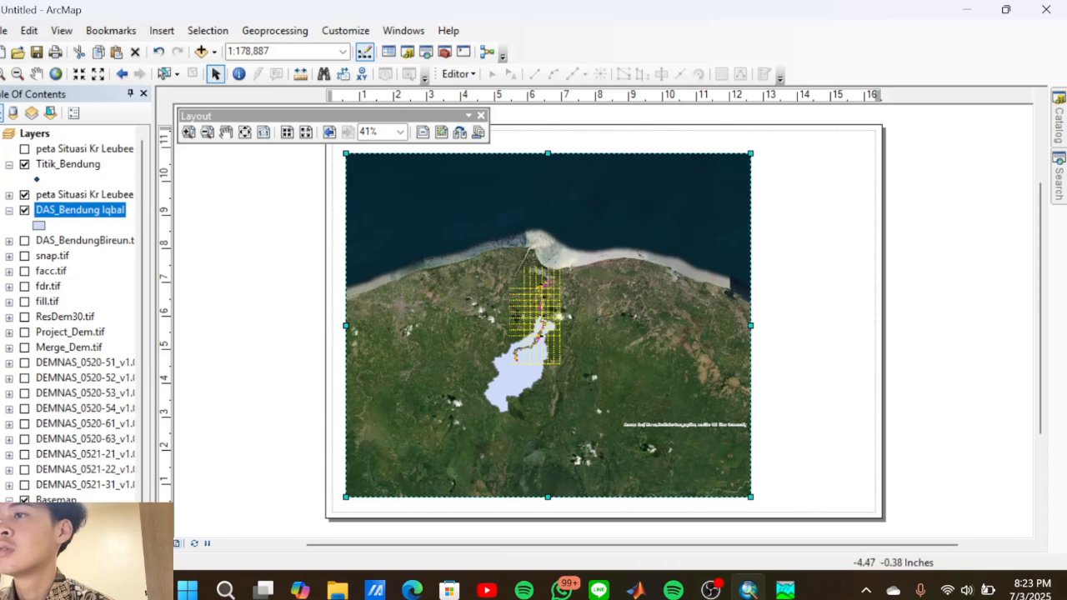
Enlarge the catchment to 1:150,000 in data view, recentre it, then return to layout view and close the Layout toolbar
{"action": "left_click", "coordinate": [165, 543]}
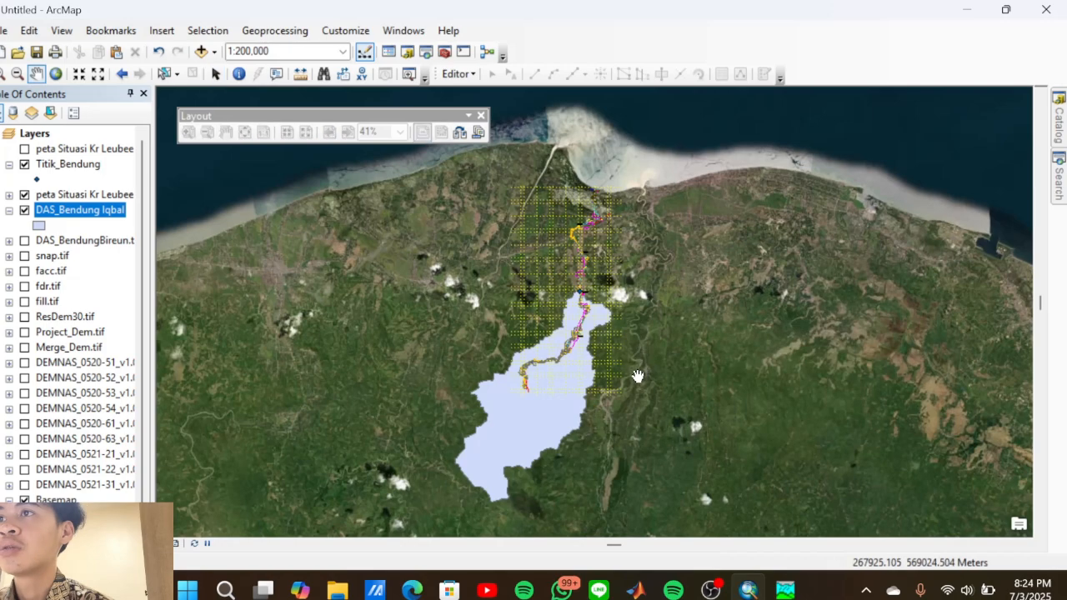
{"action": "scroll", "coordinate": [644, 365], "scroll_direction": "up", "scroll_amount": 2}
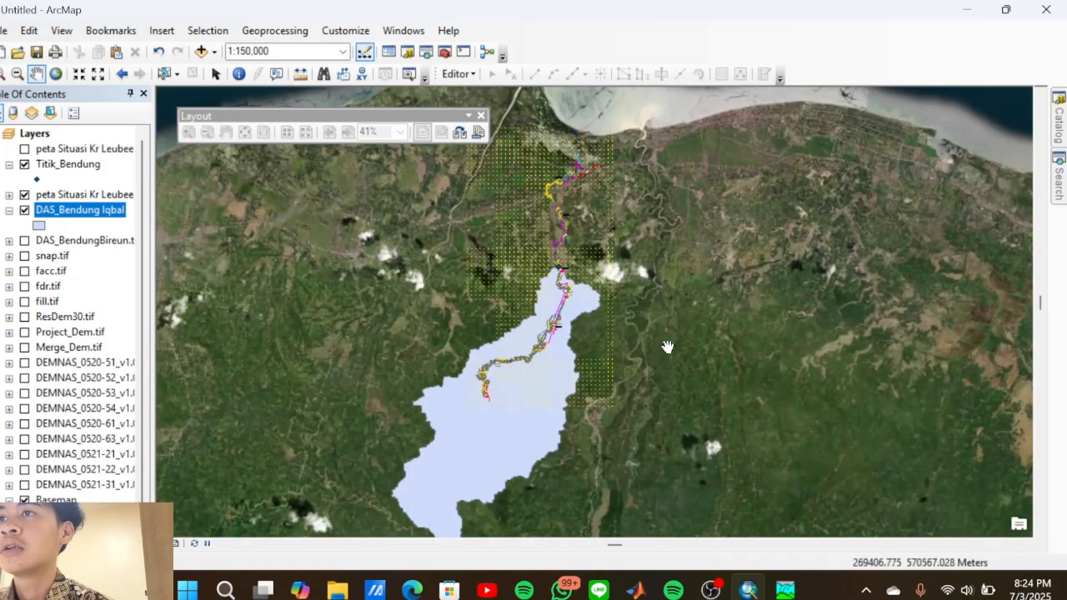
{"action": "left_click_drag", "start_coordinate": [678, 353], "coordinate": [712, 336]}
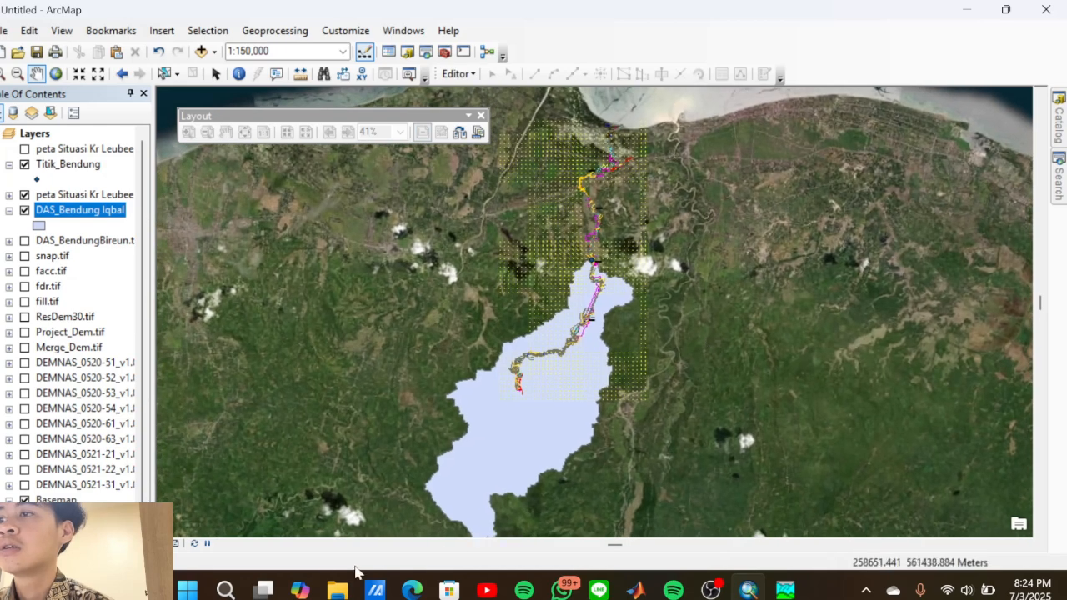
{"action": "left_click", "coordinate": [177, 544]}
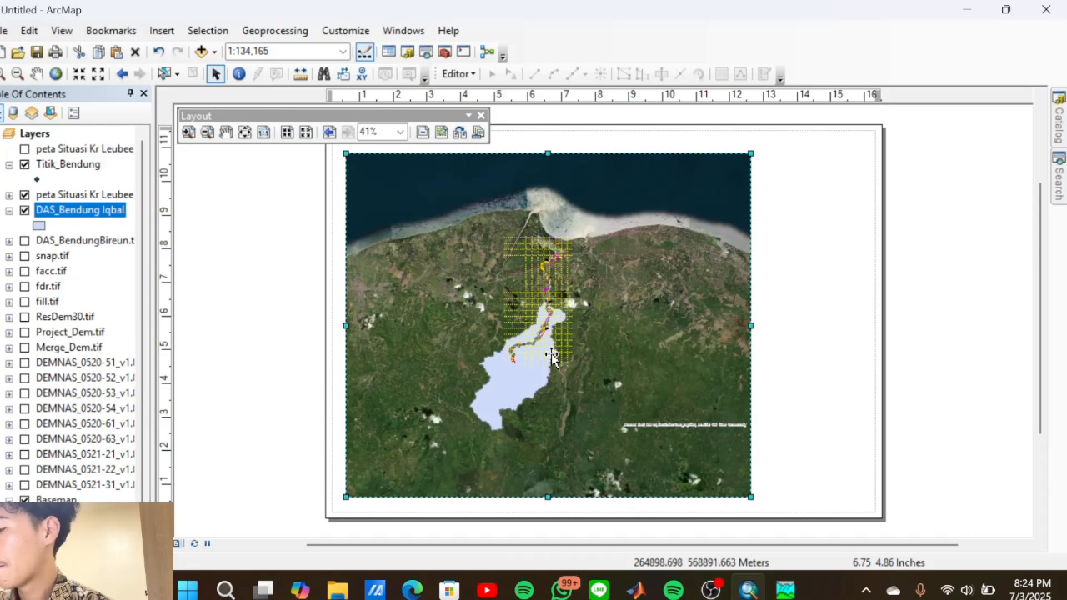
{"action": "left_click", "coordinate": [480, 115]}
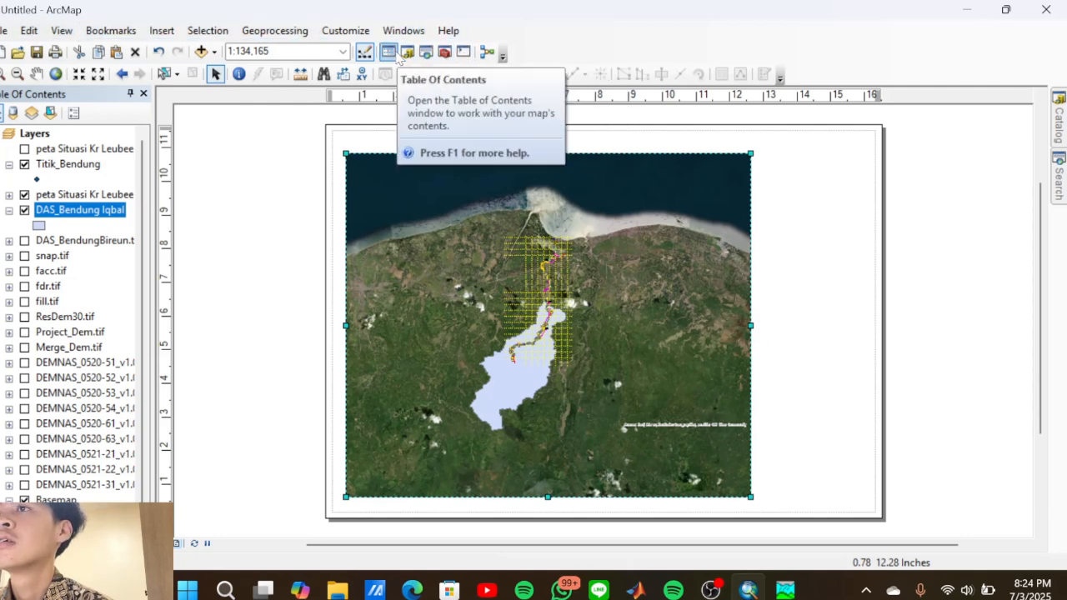
Look through the list of available toolbars in the Customize dialog and close the dialog
{"action": "left_click", "coordinate": [366, 53]}
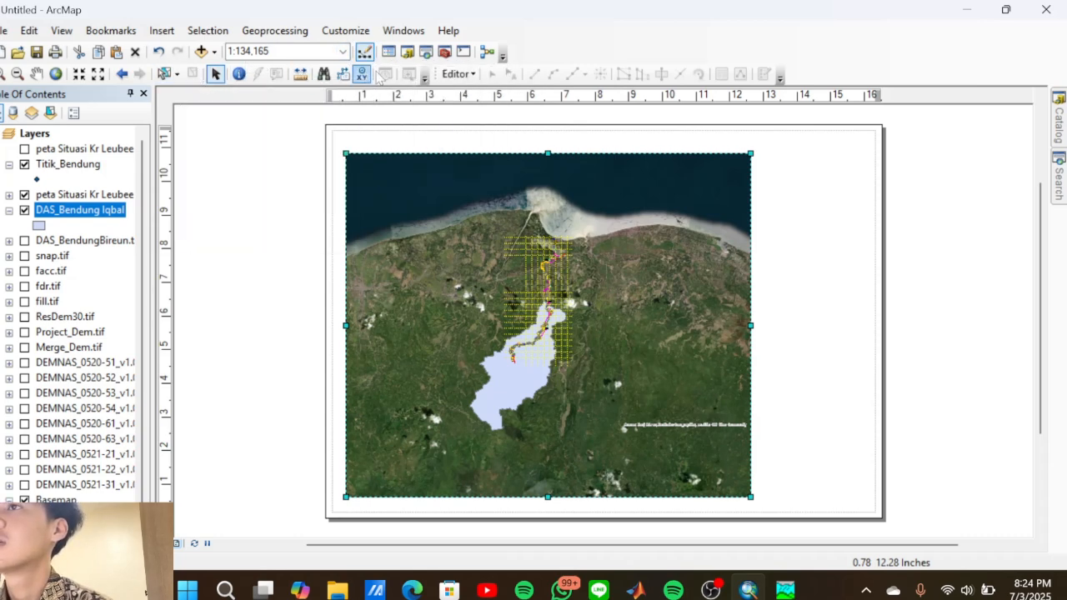
{"action": "left_click", "coordinate": [472, 75]}
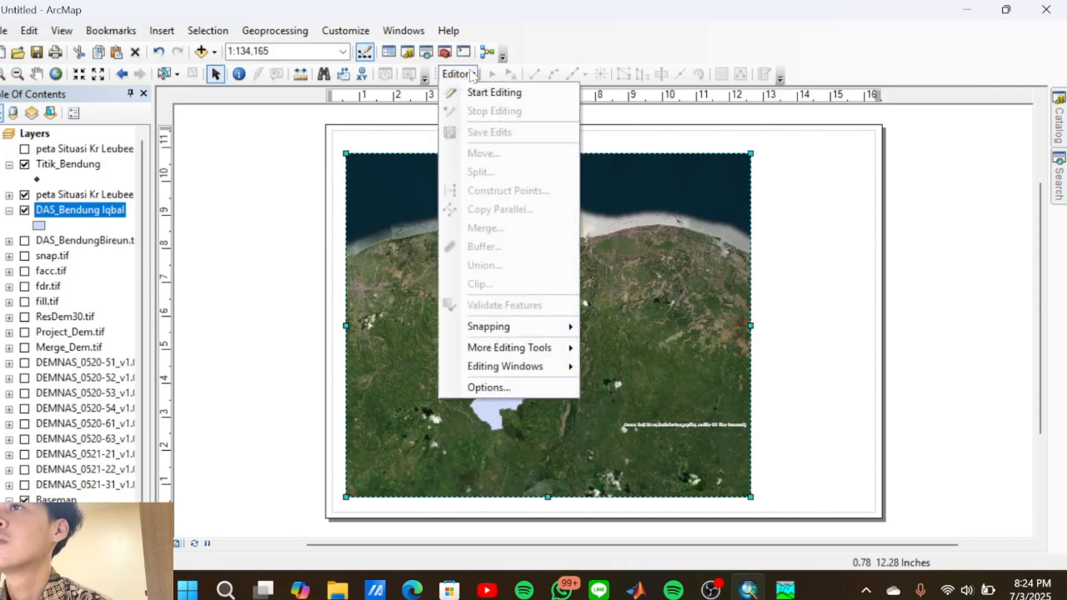
{"action": "left_click", "coordinate": [490, 57]}
{"action": "left_click", "coordinate": [503, 54]}
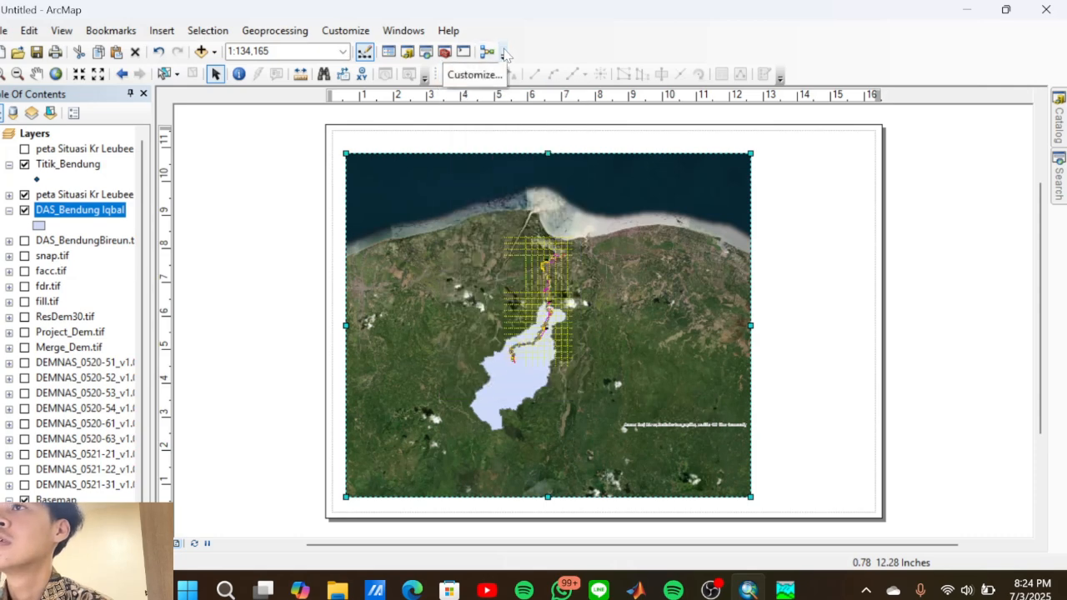
{"action": "left_click", "coordinate": [472, 74]}
{"action": "scroll", "coordinate": [435, 248], "scroll_direction": "down", "scroll_amount": 6}
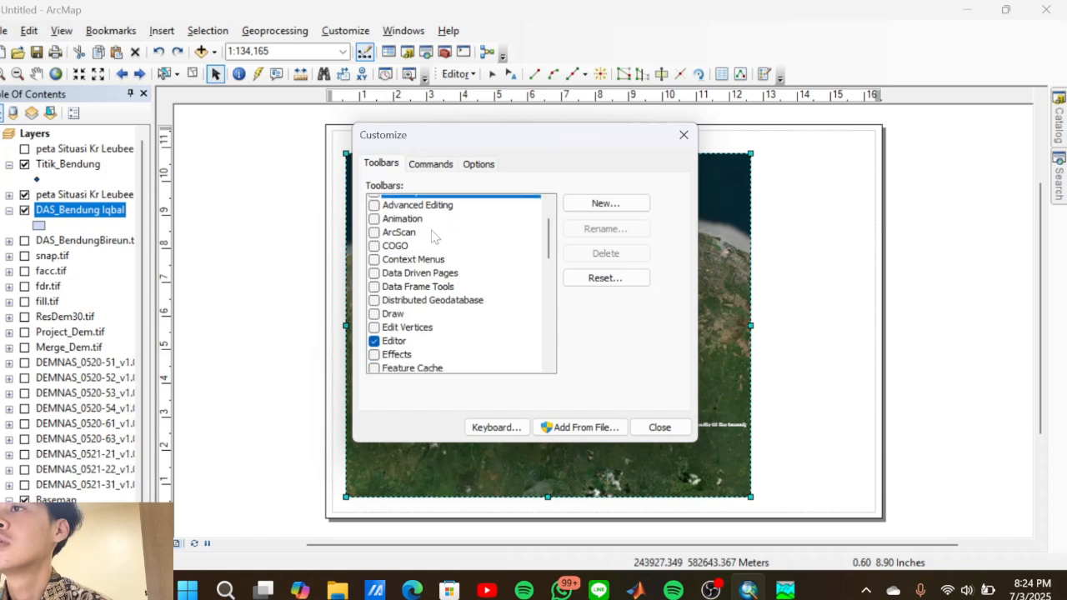
{"action": "scroll", "coordinate": [435, 248], "scroll_direction": "down", "scroll_amount": 6}
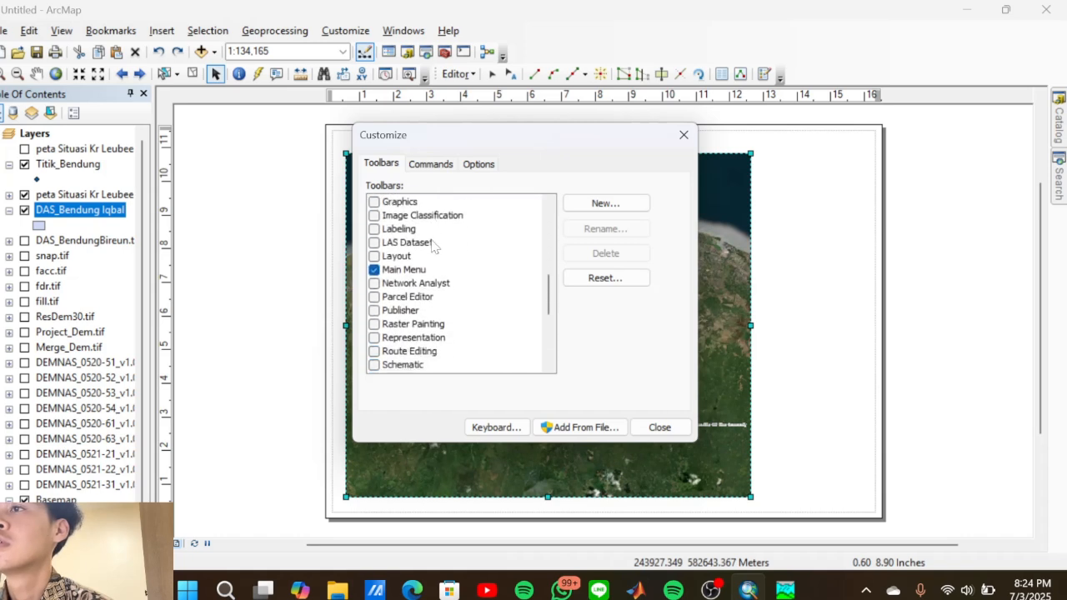
{"action": "scroll", "coordinate": [431, 252], "scroll_direction": "down", "scroll_amount": 3}
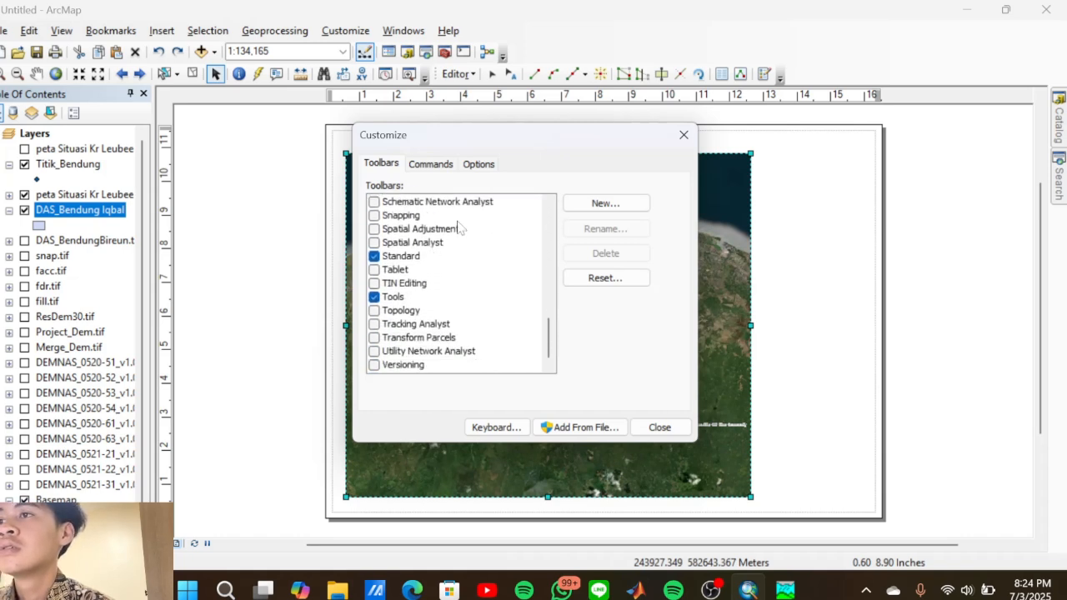
{"action": "left_click", "coordinate": [684, 134]}
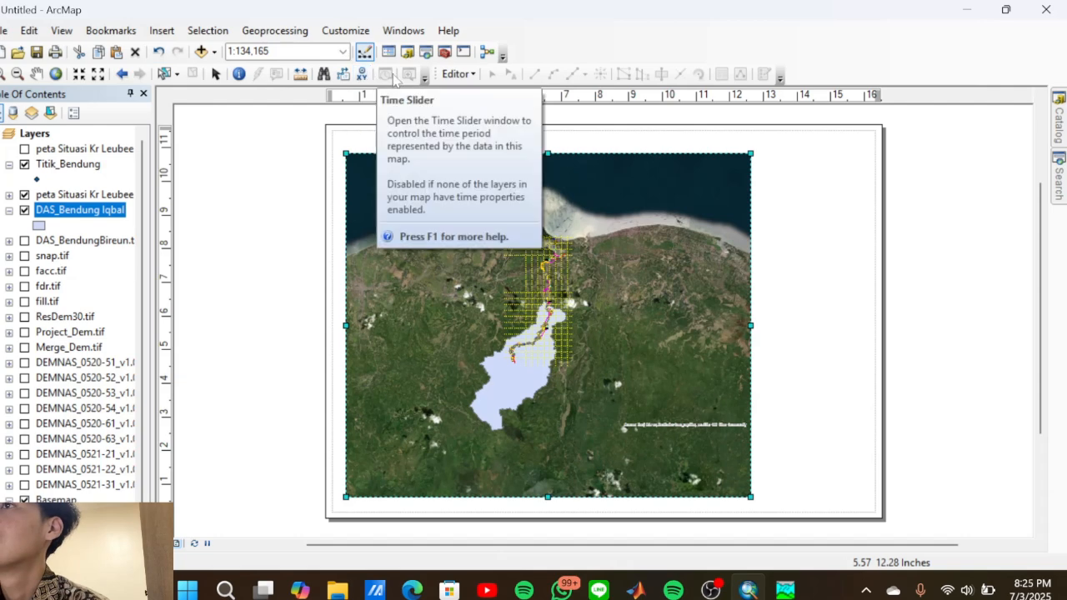
Check the toolbar list again and browse the command categories in the Customize dialog, closing it without changes
{"action": "left_click", "coordinate": [424, 77]}
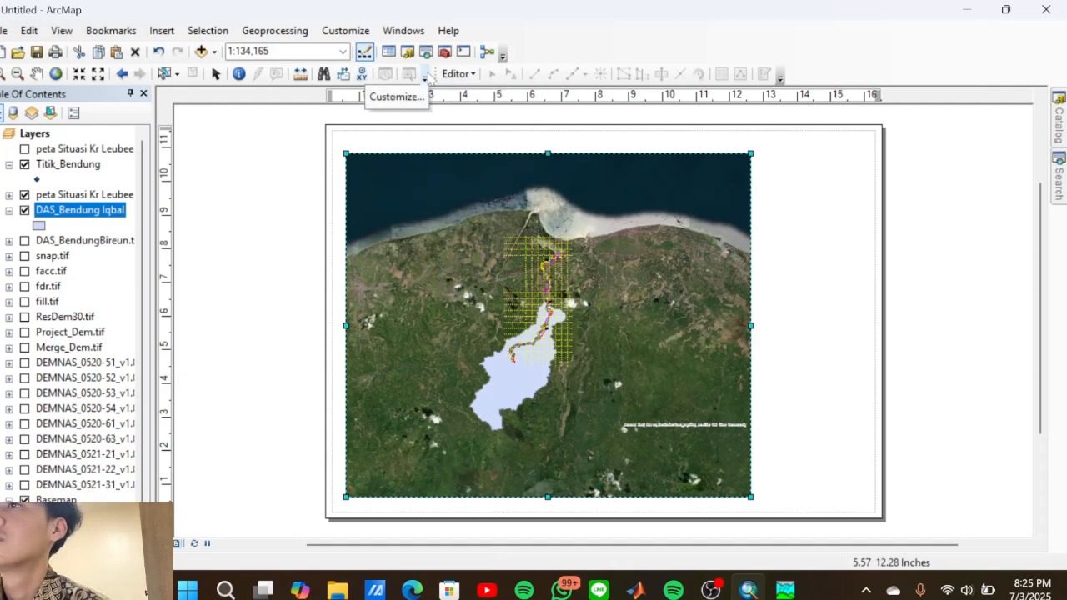
{"action": "left_click", "coordinate": [421, 97]}
{"action": "scroll", "coordinate": [471, 240], "scroll_direction": "down", "scroll_amount": 4}
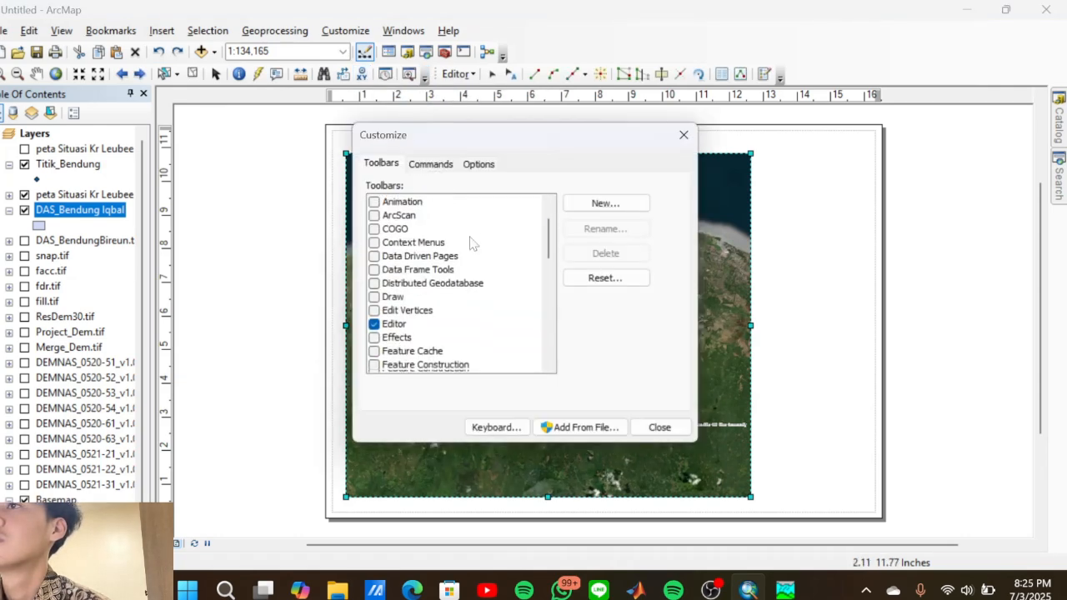
{"action": "scroll", "coordinate": [472, 240], "scroll_direction": "down", "scroll_amount": 8}
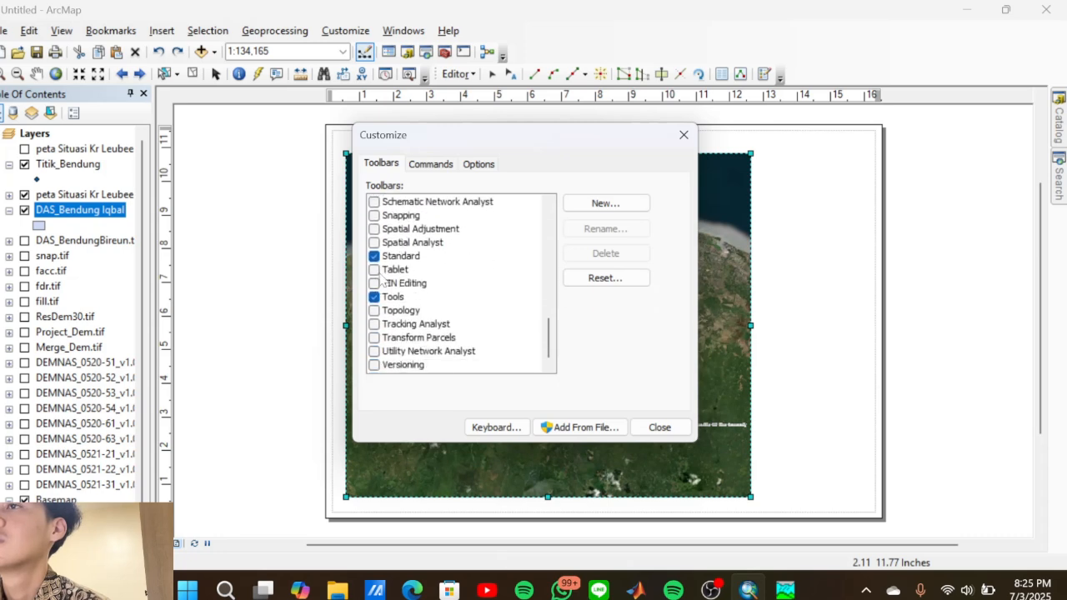
{"action": "scroll", "coordinate": [383, 283], "scroll_direction": "up", "scroll_amount": 6}
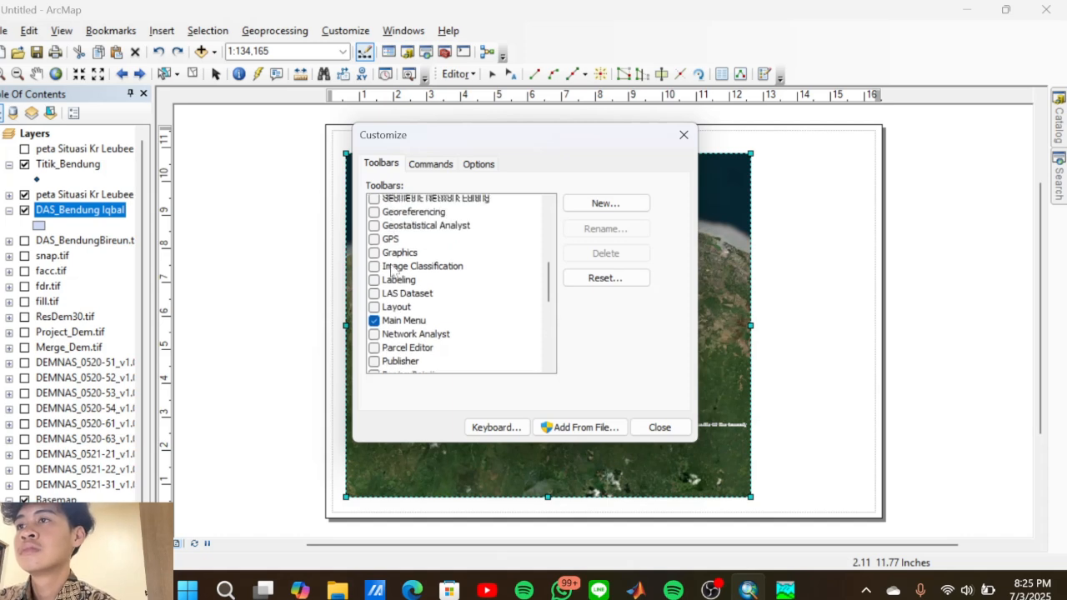
{"action": "scroll", "coordinate": [392, 269], "scroll_direction": "up", "scroll_amount": 5}
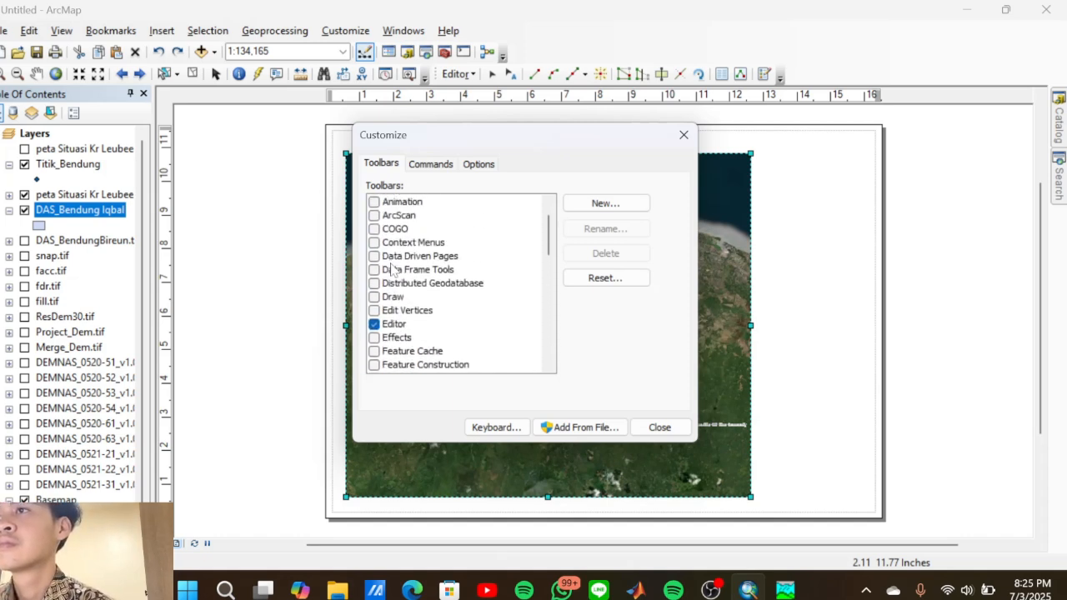
{"action": "scroll", "coordinate": [393, 269], "scroll_direction": "up", "scroll_amount": 1}
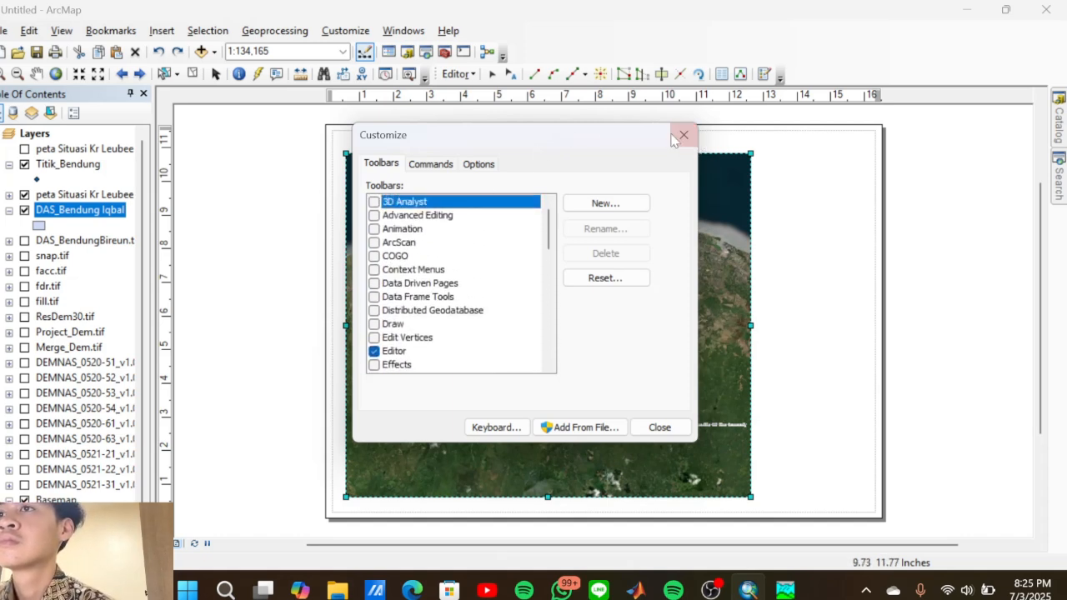
{"action": "left_click", "coordinate": [432, 163]}
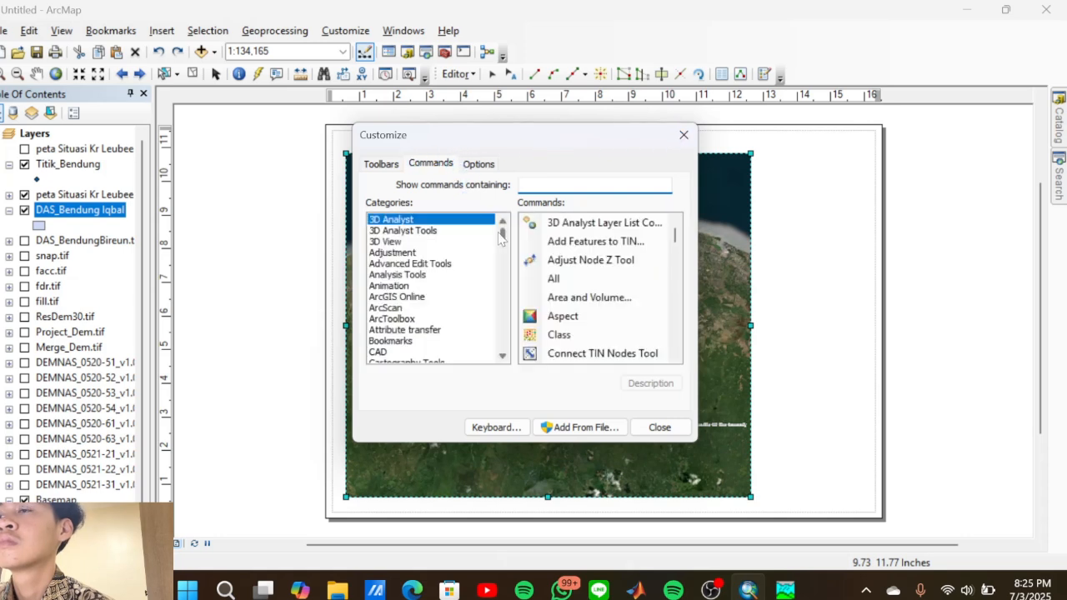
{"action": "scroll", "coordinate": [500, 242], "scroll_direction": "down", "scroll_amount": 6}
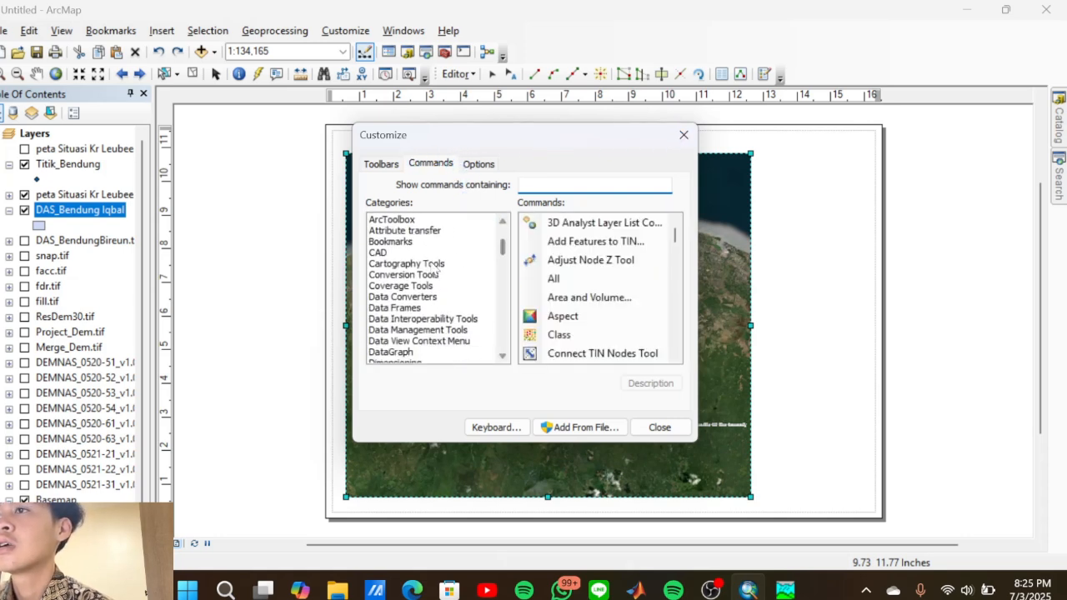
{"action": "scroll", "coordinate": [432, 267], "scroll_direction": "down", "scroll_amount": 8}
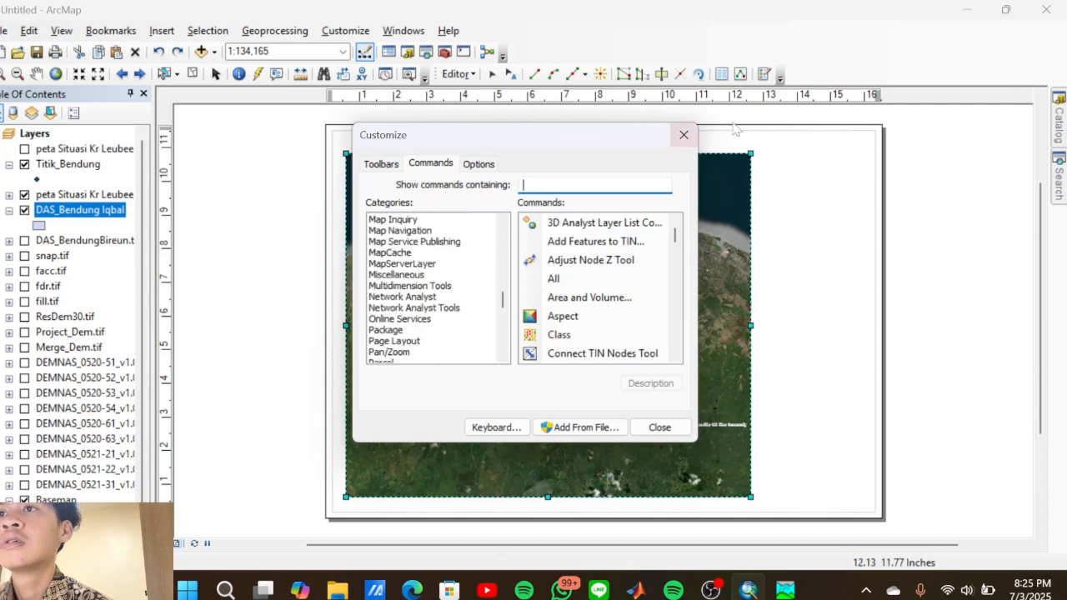
{"action": "left_click", "coordinate": [685, 136]}
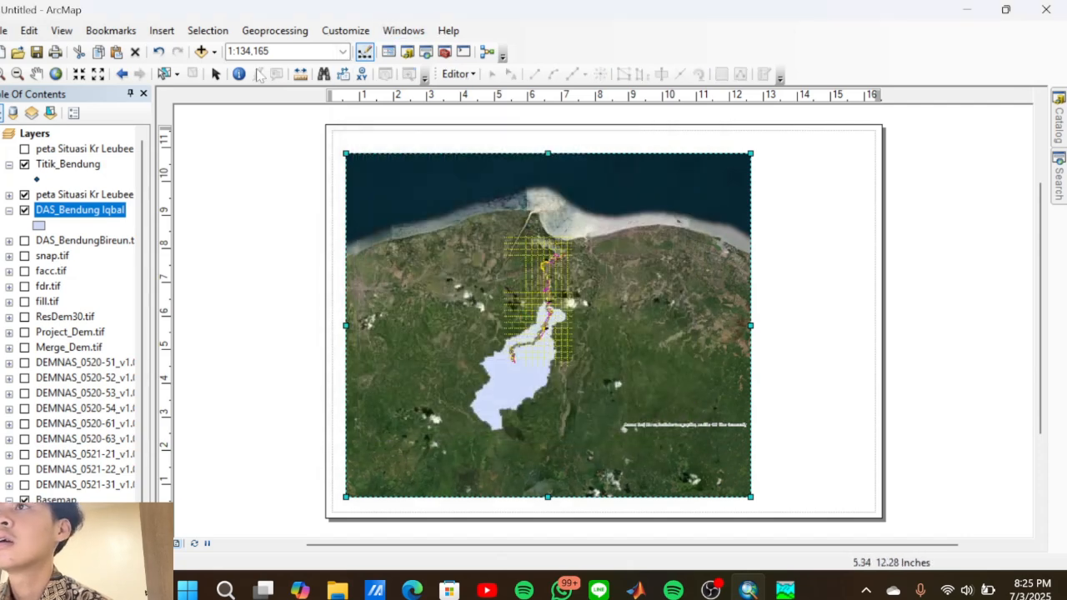
{"action": "left_click", "coordinate": [342, 32]}
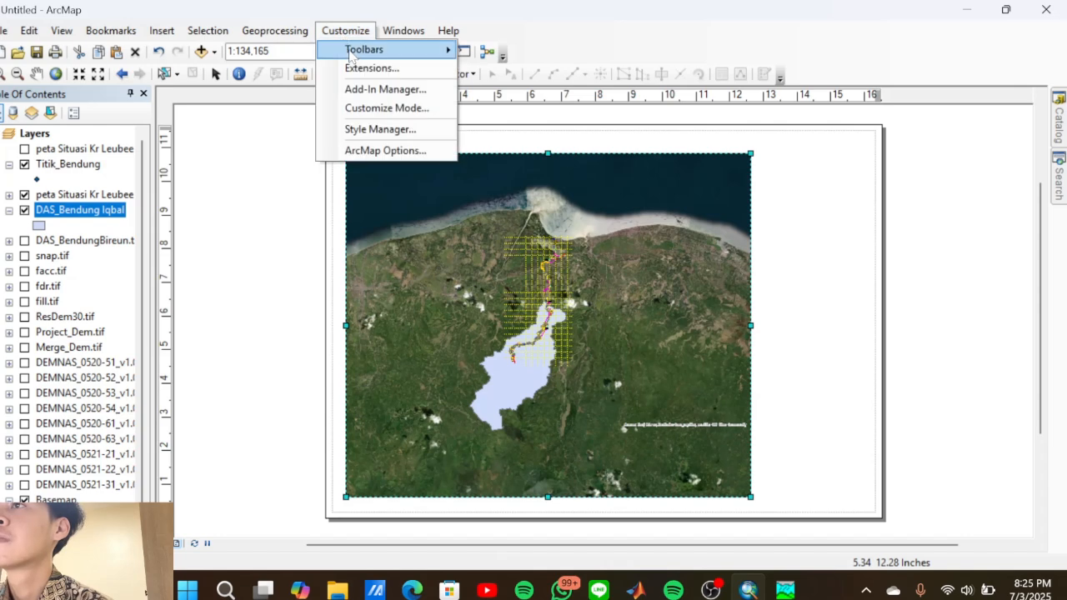
{"action": "mouse_move", "coordinate": [352, 55]}
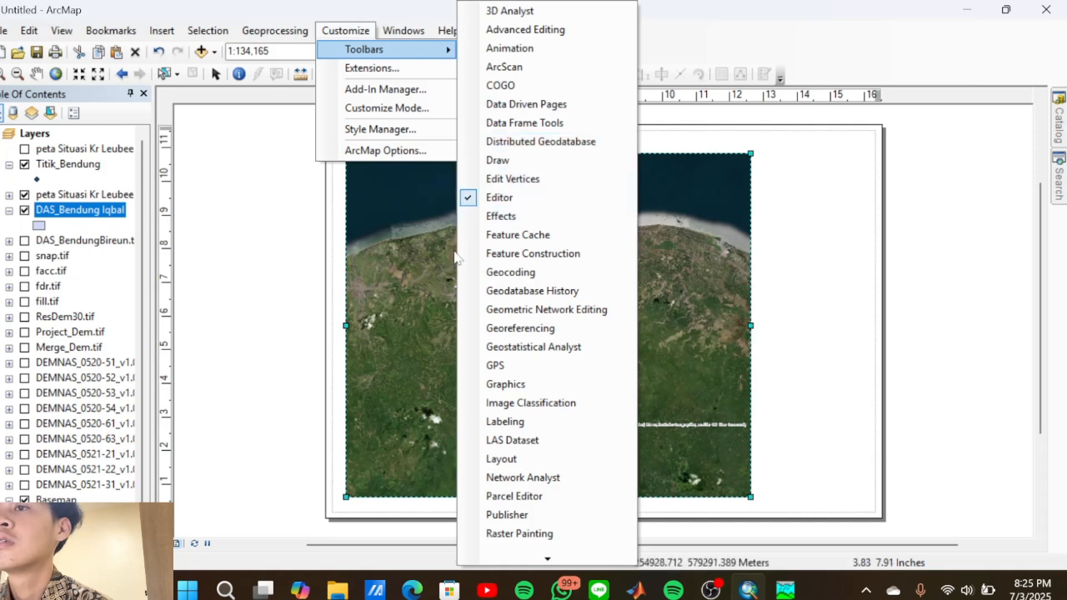
{"action": "left_click", "coordinate": [544, 540]}
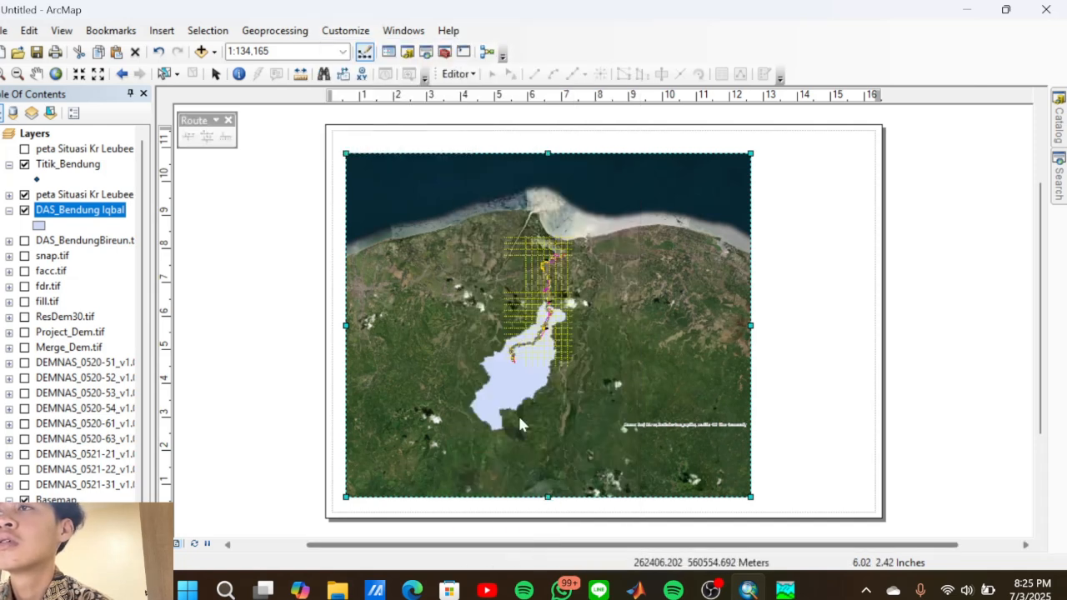
{"action": "left_click", "coordinate": [228, 120]}
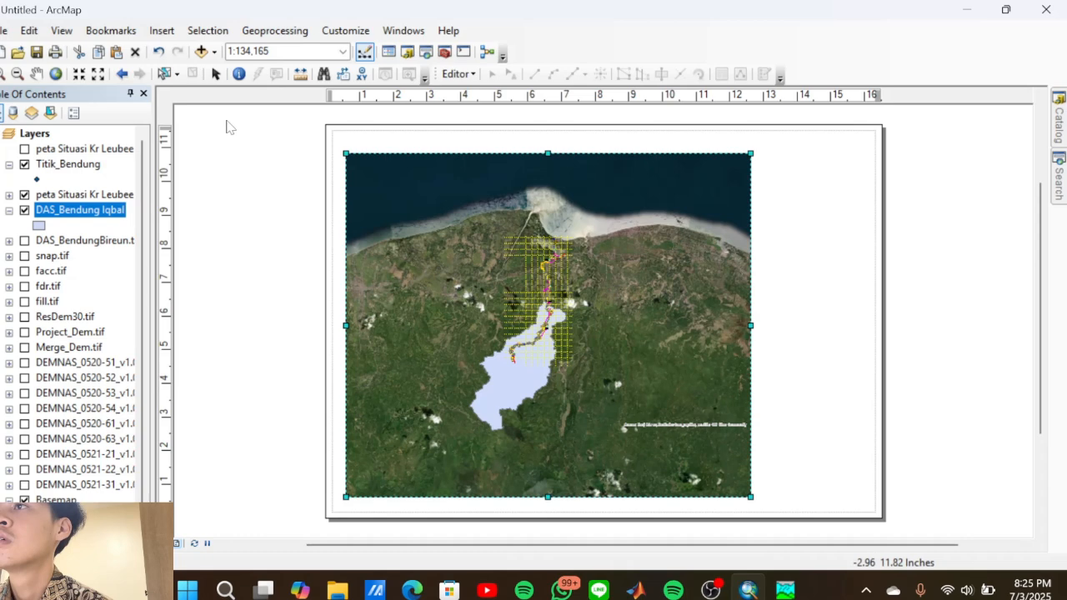
{"action": "left_click", "coordinate": [345, 30]}
{"action": "mouse_move", "coordinate": [403, 30]}
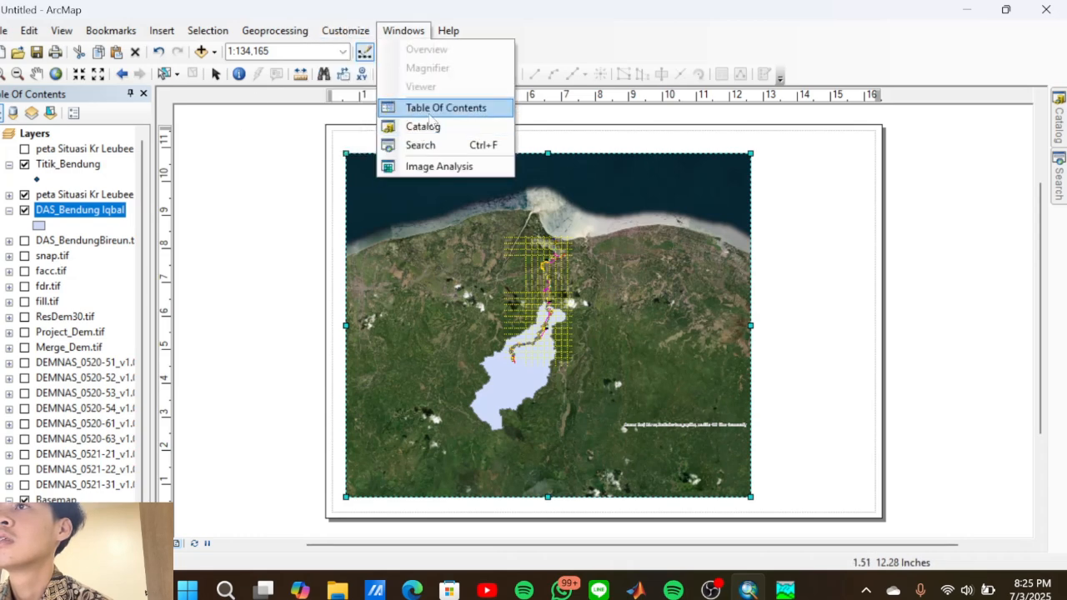
{"action": "left_click", "coordinate": [389, 112]}
{"action": "left_click", "coordinate": [345, 30]}
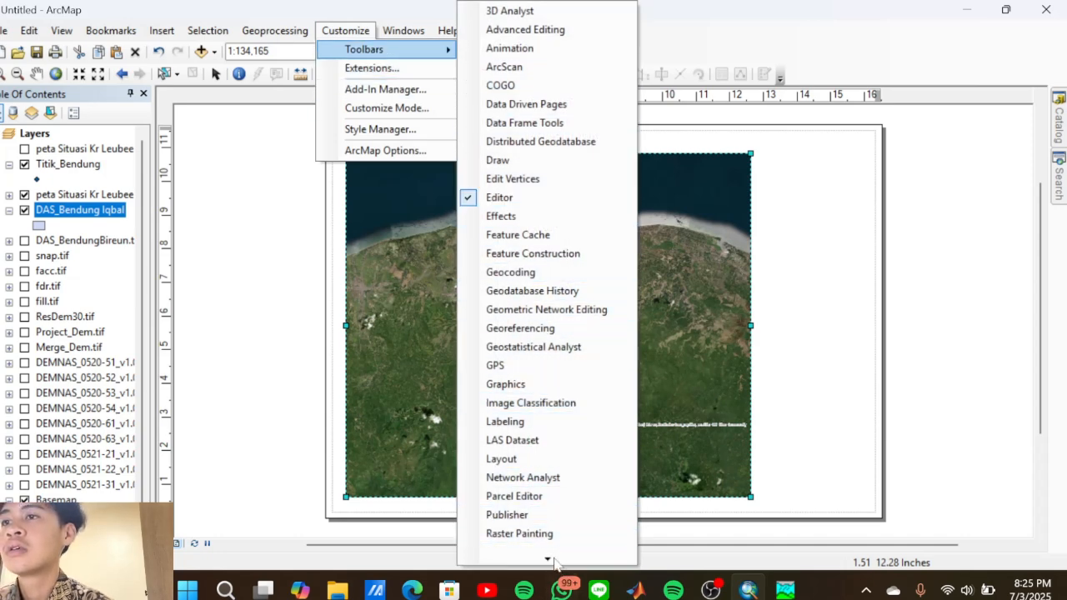
{"action": "mouse_move", "coordinate": [548, 559]}
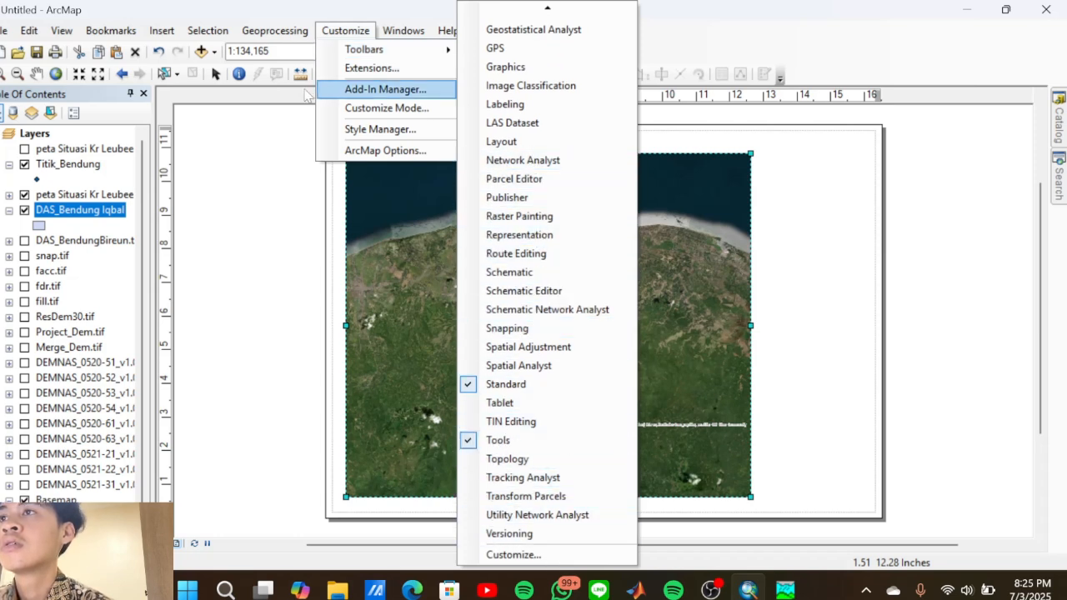
{"action": "left_click", "coordinate": [696, 34]}
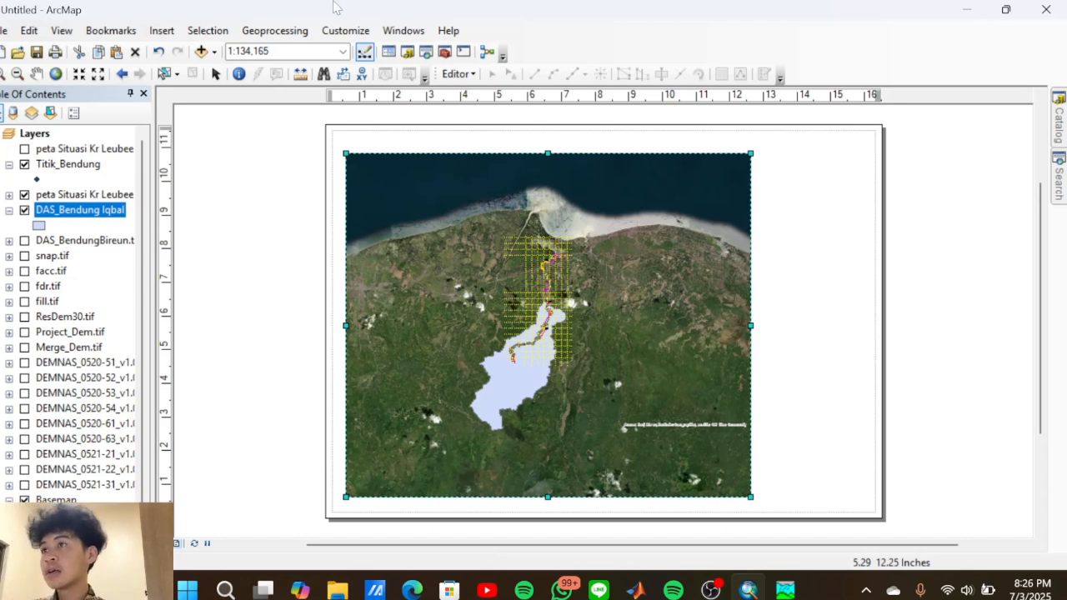
{"action": "left_click", "coordinate": [29, 29]}
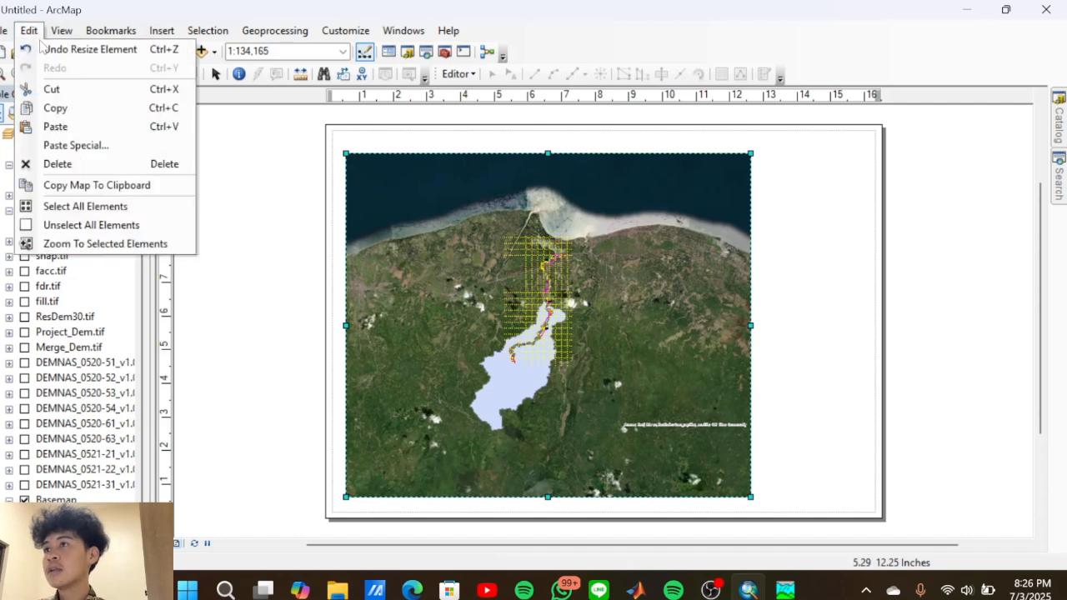
{"action": "left_click", "coordinate": [222, 135]}
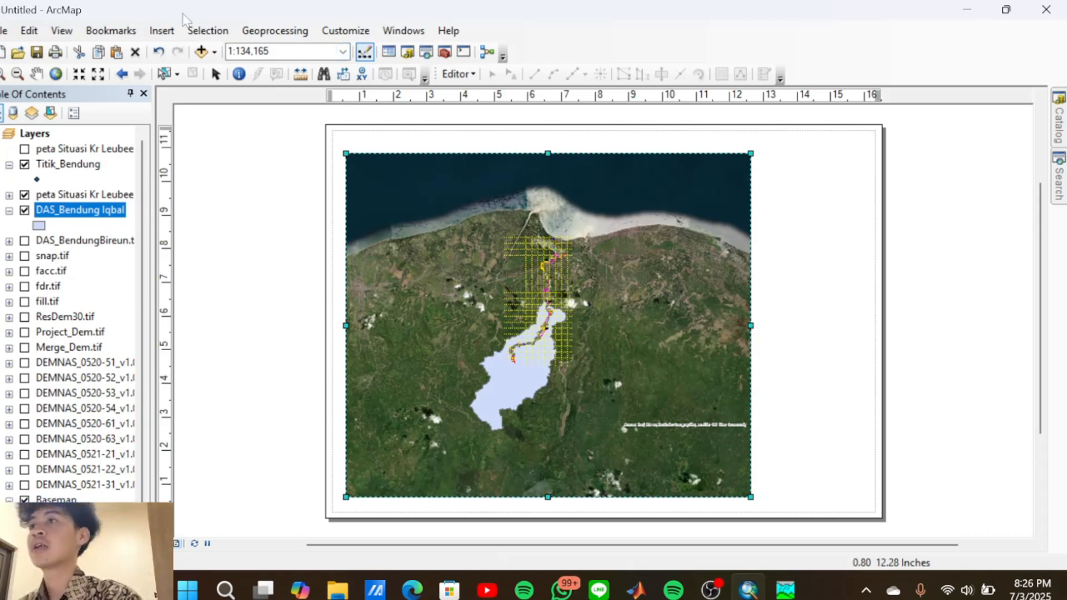
Insert the ESRI North 1 north arrow, enlarge it and place it over the sea in the map's upper-left corner
{"action": "left_click", "coordinate": [163, 32]}
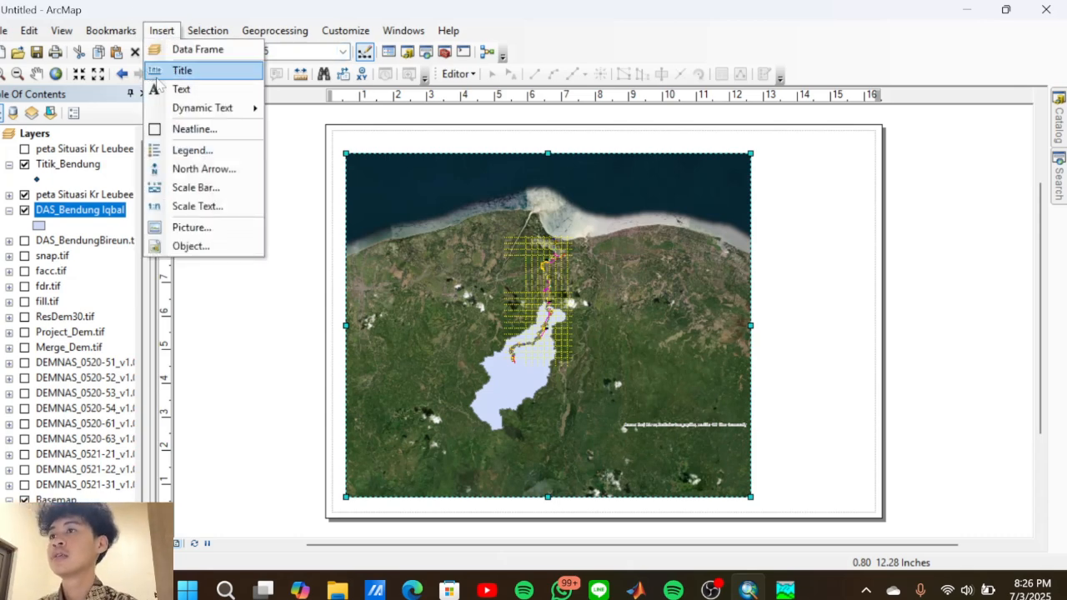
{"action": "left_click", "coordinate": [208, 170]}
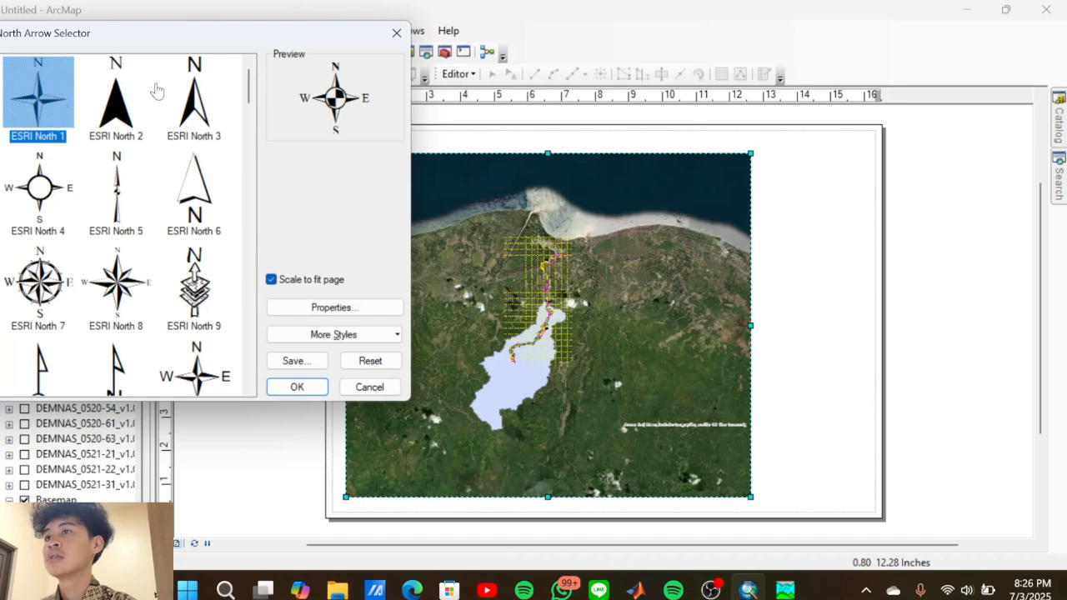
{"action": "left_click", "coordinate": [46, 122]}
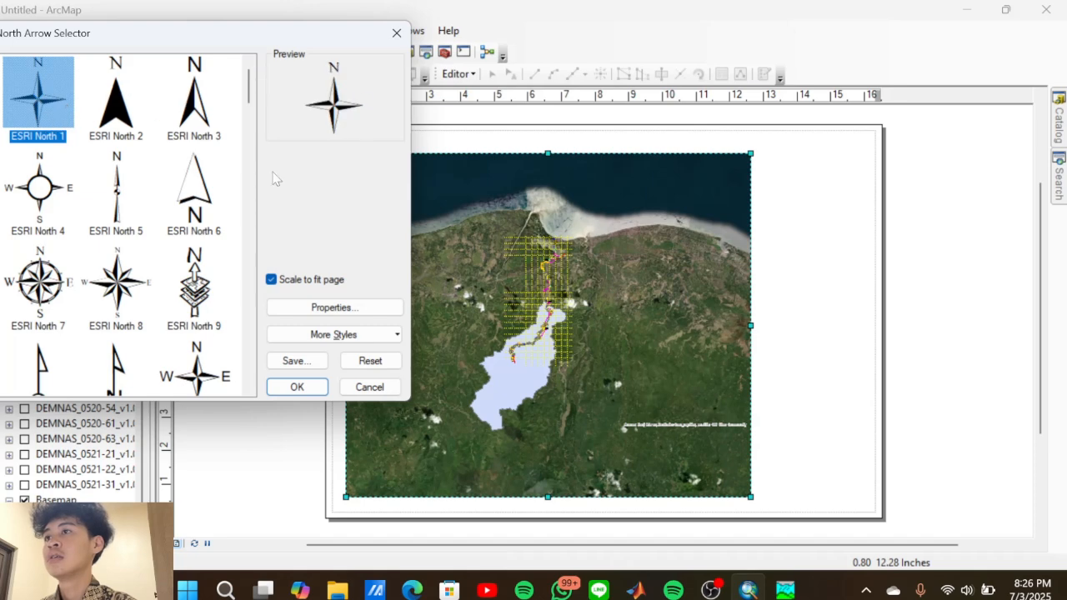
{"action": "left_click", "coordinate": [316, 390]}
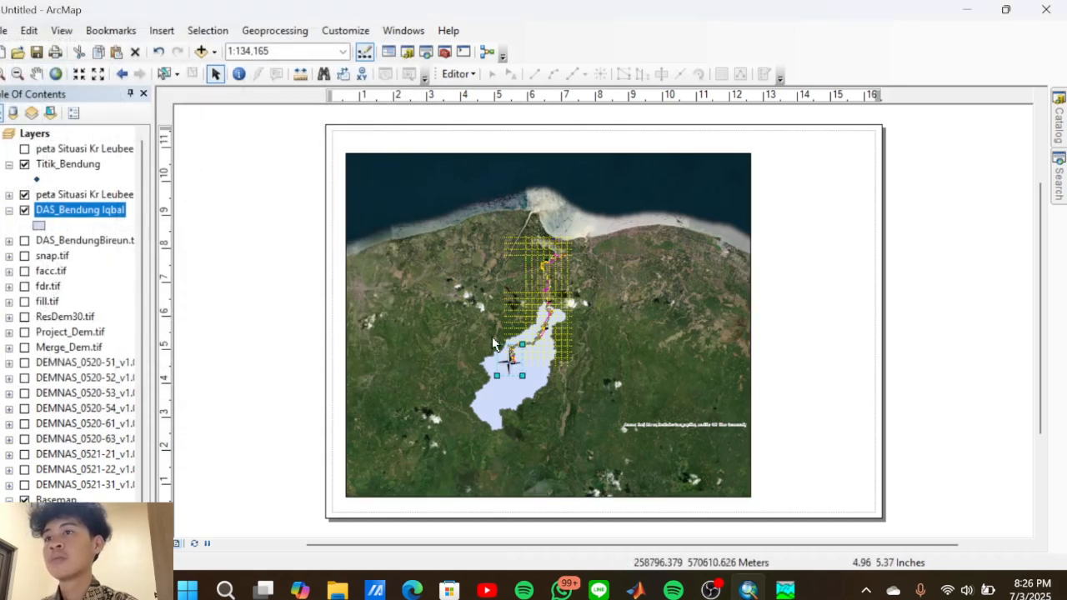
{"action": "left_click_drag", "start_coordinate": [444, 242], "coordinate": [379, 198]}
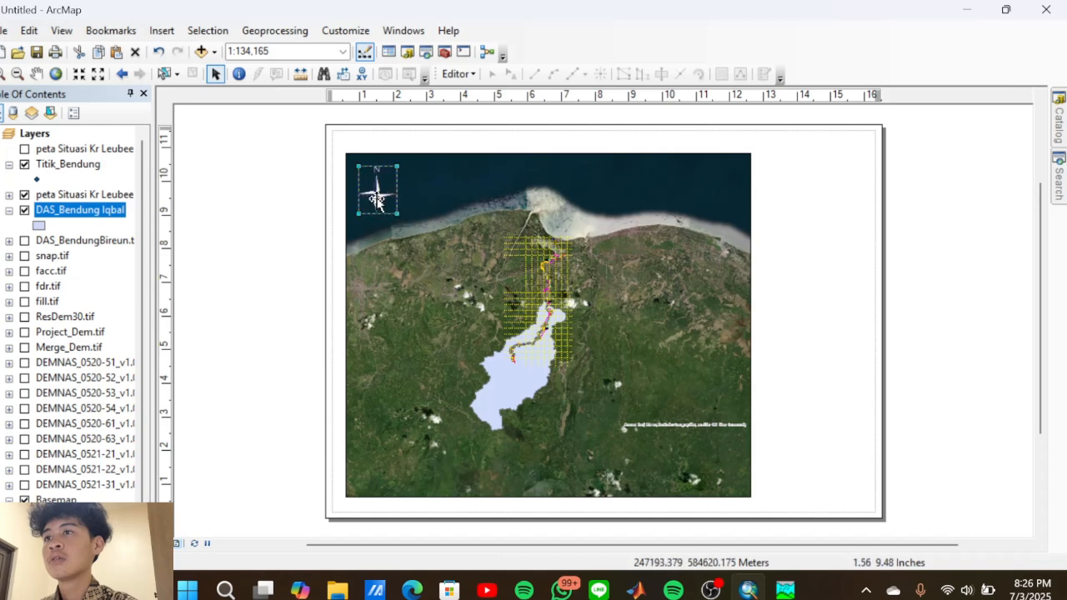
Change the north arrow's colour to light grey and enlarge it slightly over the sea in the map's upper-left corner
{"action": "left_click", "coordinate": [375, 198]}
{"action": "left_click", "coordinate": [377, 195]}
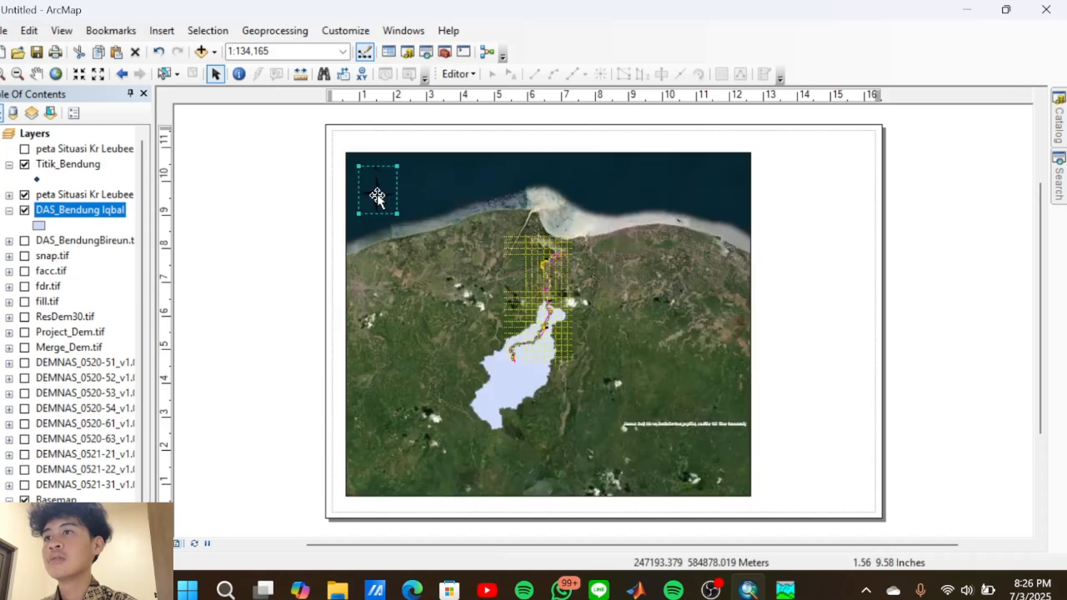
{"action": "right_click", "coordinate": [377, 195]}
{"action": "left_click", "coordinate": [442, 485]}
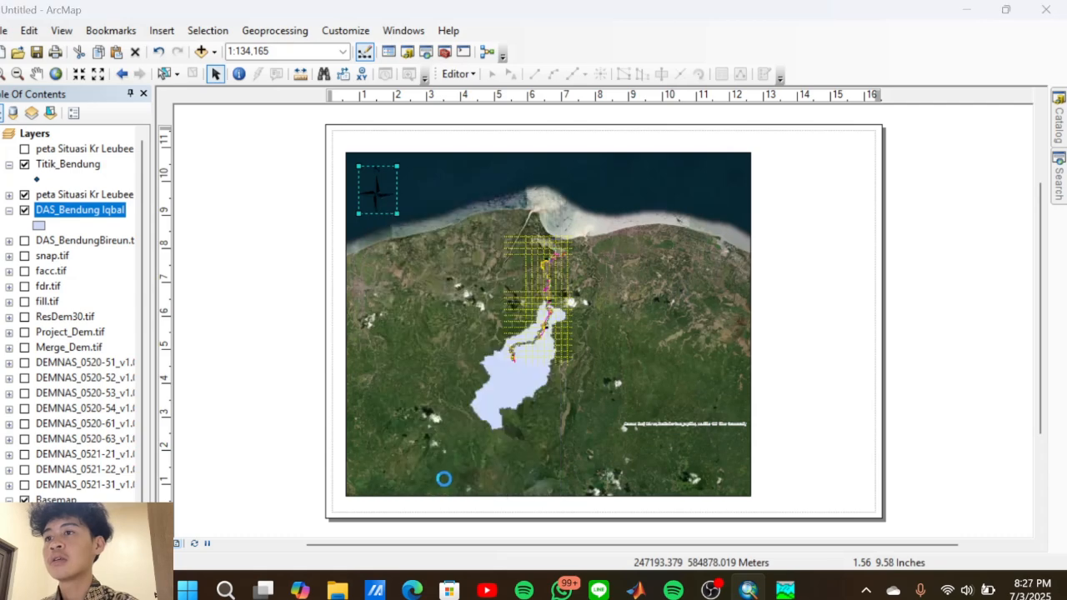
{"action": "left_click", "coordinate": [663, 380]}
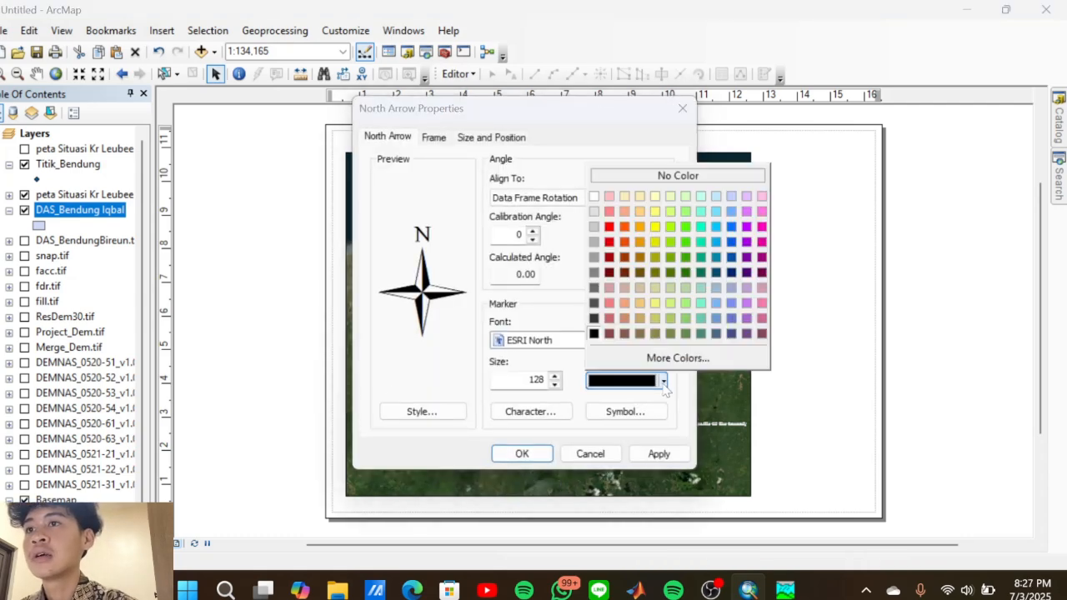
{"action": "left_click", "coordinate": [619, 176]}
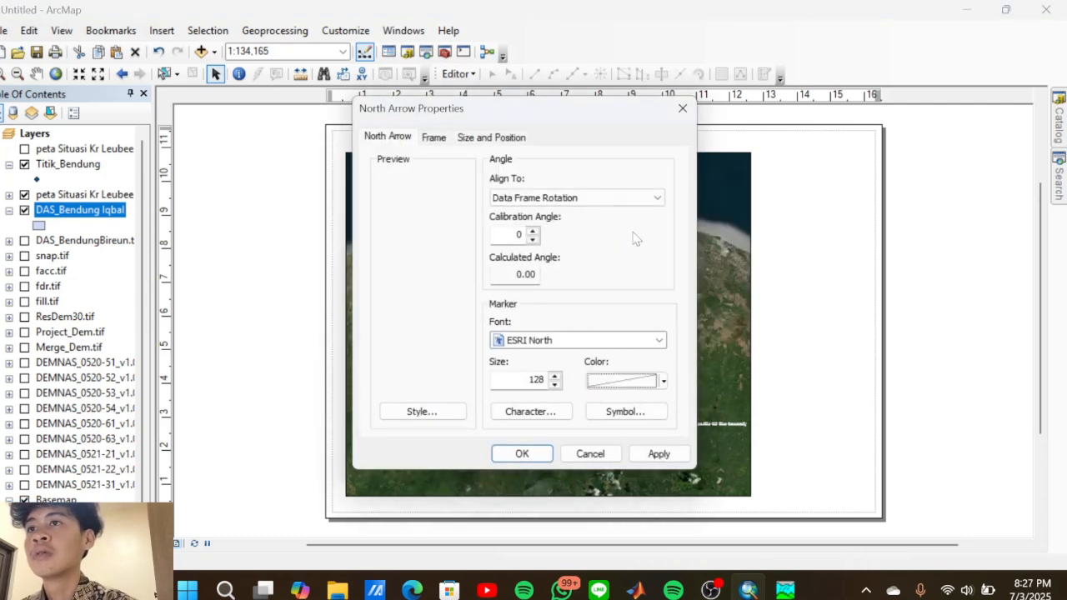
{"action": "left_click", "coordinate": [659, 342]}
{"action": "left_click", "coordinate": [659, 342]}
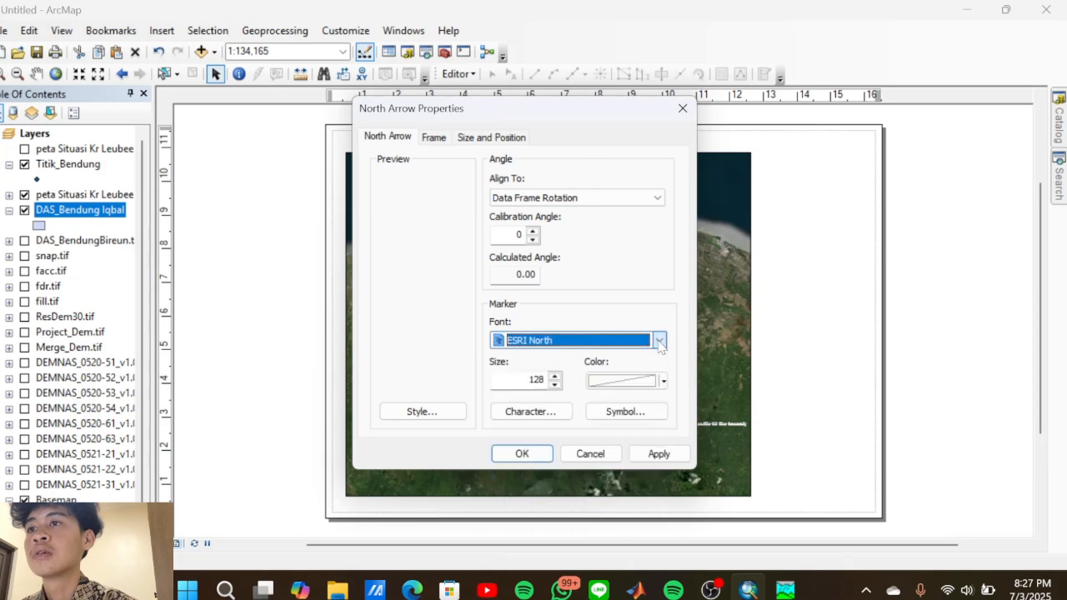
{"action": "left_click", "coordinate": [663, 381]}
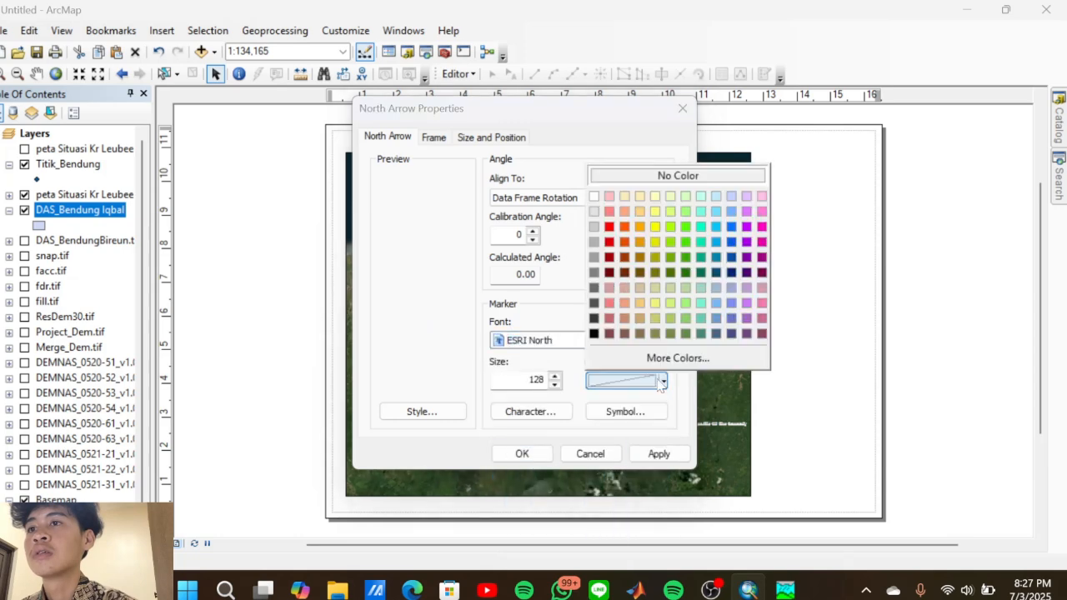
{"action": "left_click", "coordinate": [594, 215]}
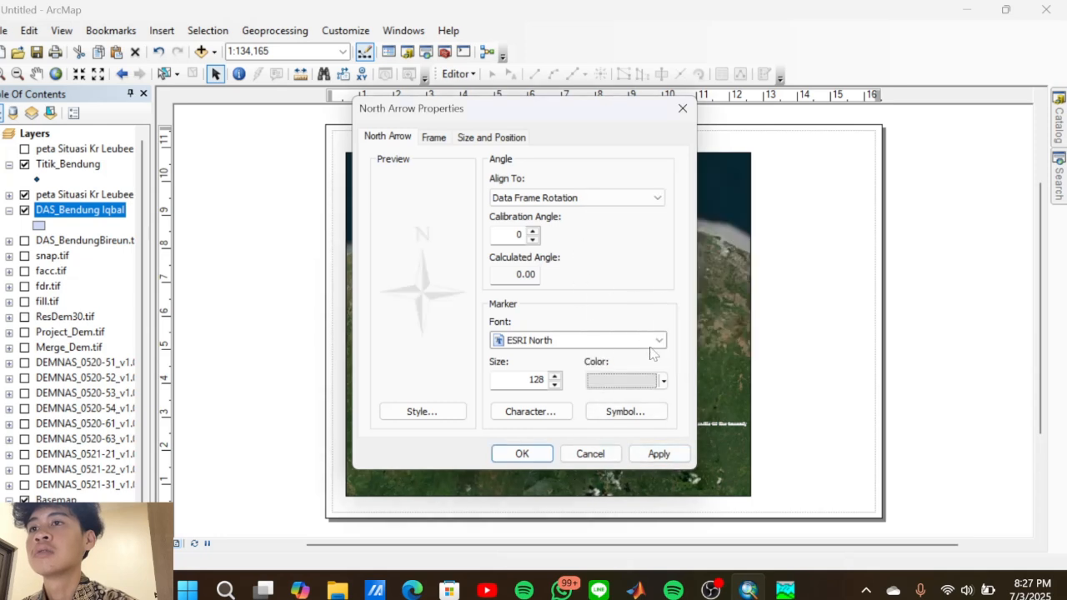
{"action": "left_click", "coordinate": [686, 454]}
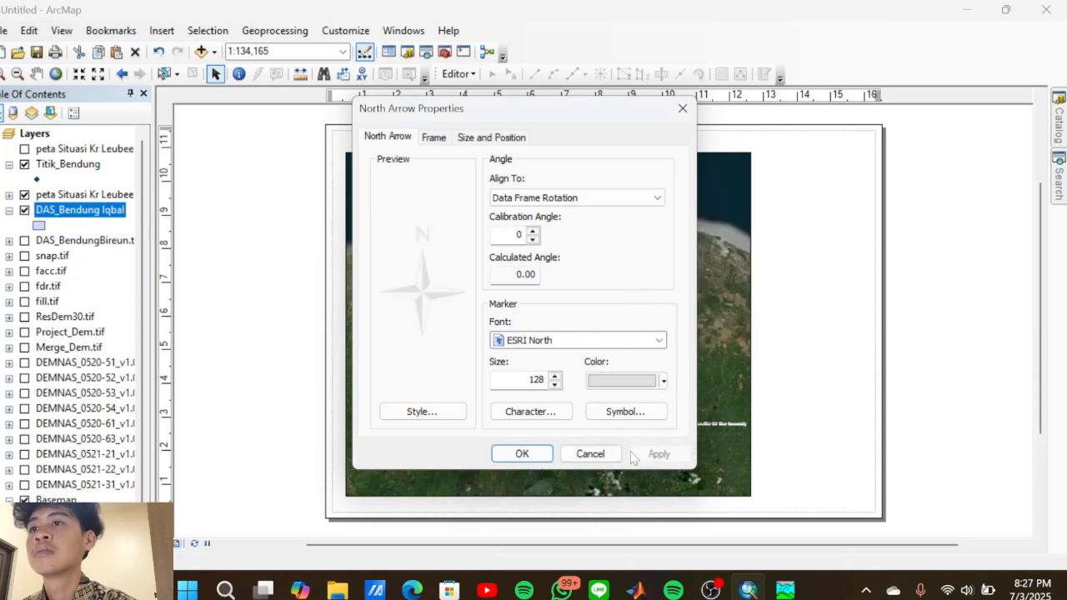
{"action": "left_click", "coordinate": [534, 451]}
{"action": "left_click_drag", "start_coordinate": [399, 212], "coordinate": [407, 221]}
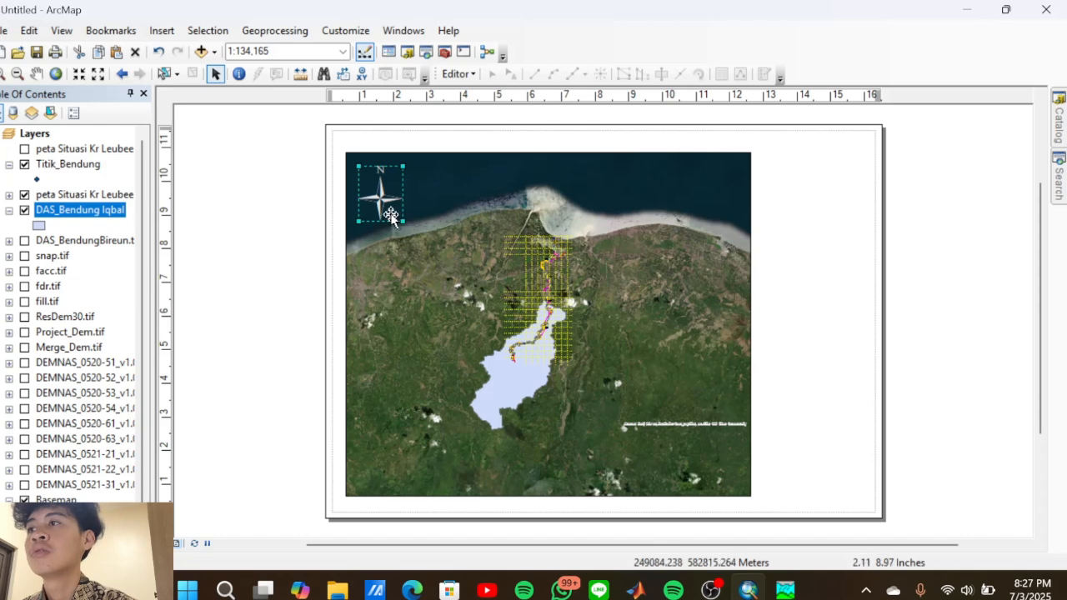
View the attribute table of the Das Bendung catchment polygon layer, including its centroid and area fields, and close it
{"action": "right_click", "coordinate": [99, 209]}
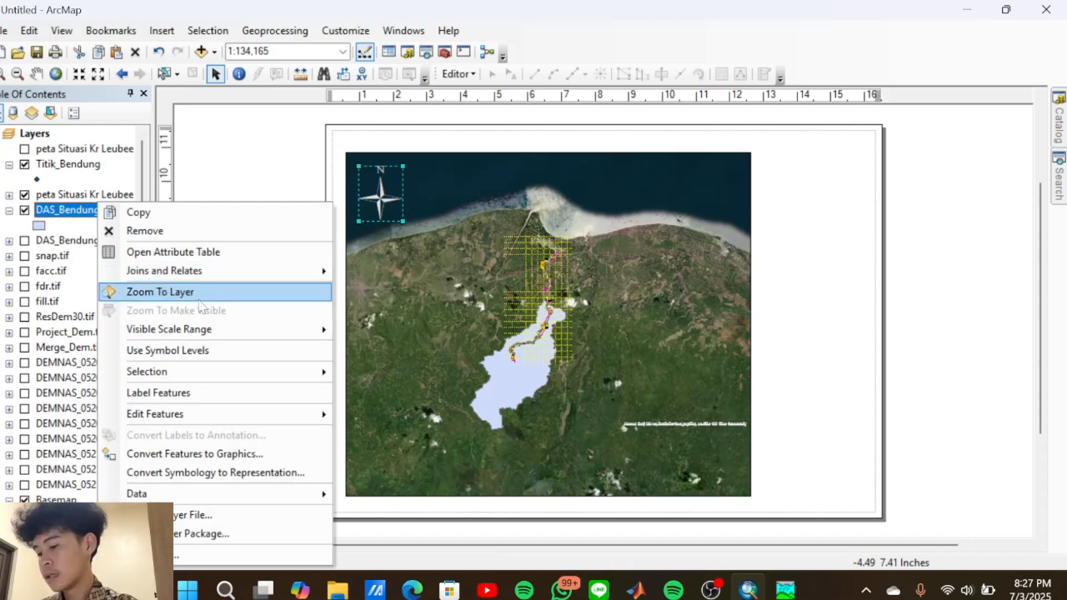
{"action": "left_click", "coordinate": [232, 253]}
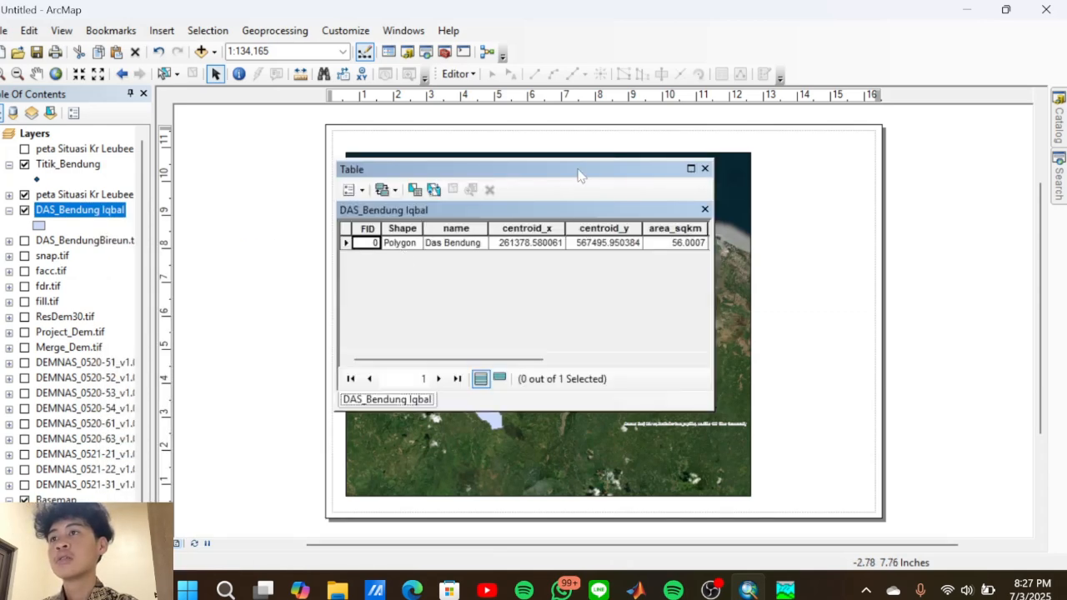
{"action": "left_click", "coordinate": [704, 169]}
{"action": "left_click", "coordinate": [398, 213]}
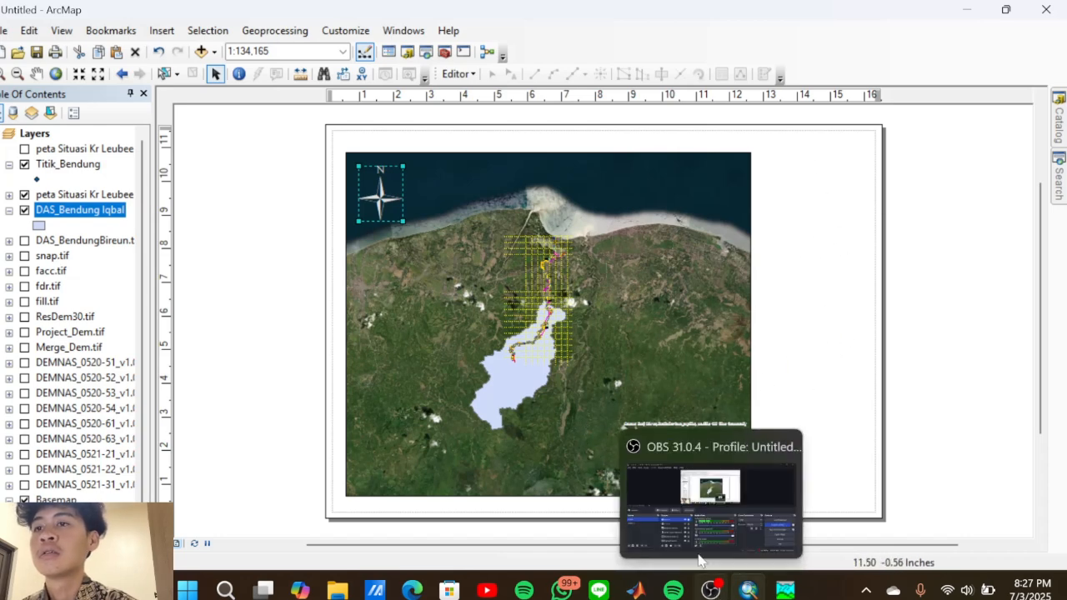
{"action": "left_click", "coordinate": [712, 590]}
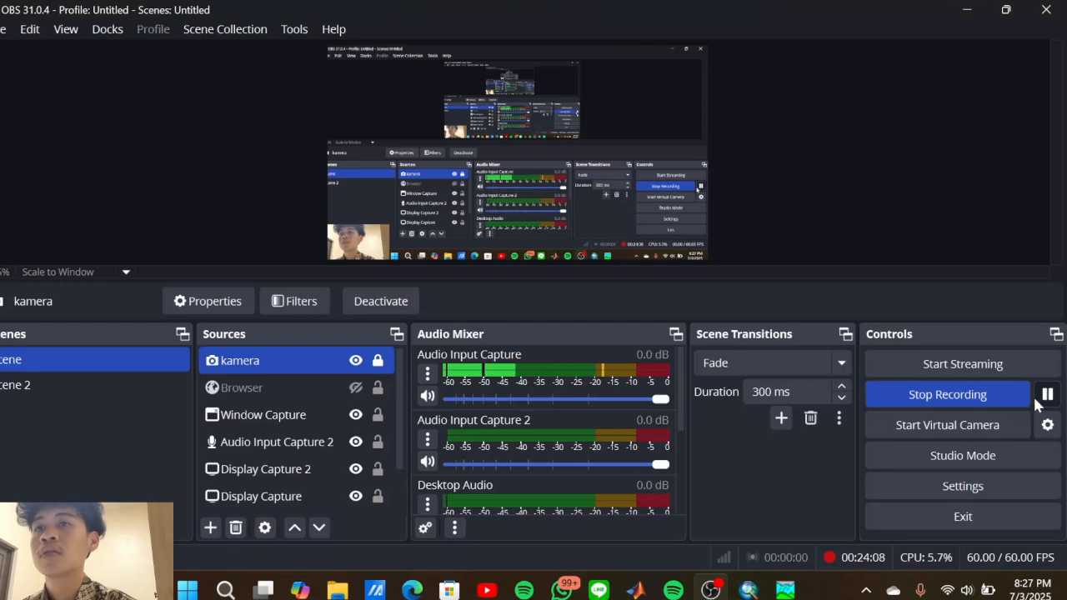
{"action": "left_click", "coordinate": [748, 591]}
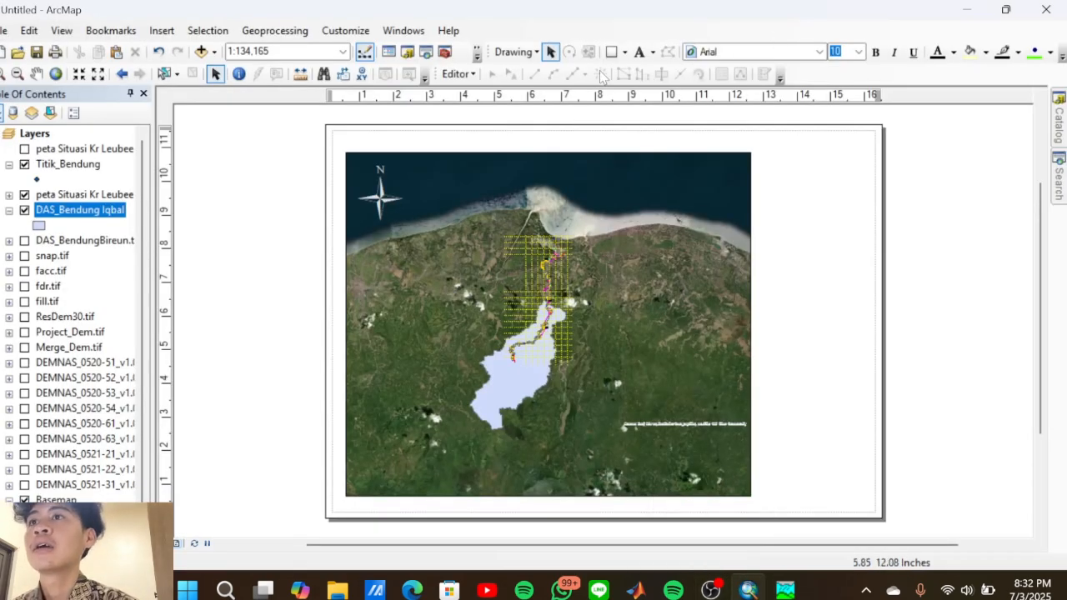
Draw a rectangle about 2.8 by 2.5 inches in the blank page area beside the map's upper right and set its fill to No Color
{"action": "left_click", "coordinate": [612, 52]}
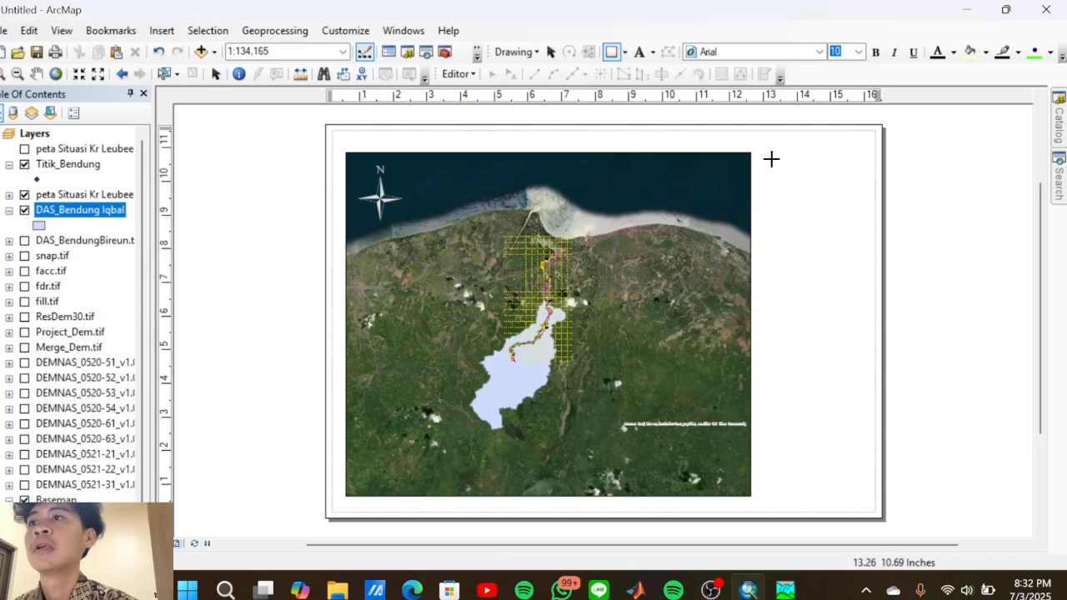
{"action": "left_click_drag", "start_coordinate": [772, 159], "coordinate": [867, 245]}
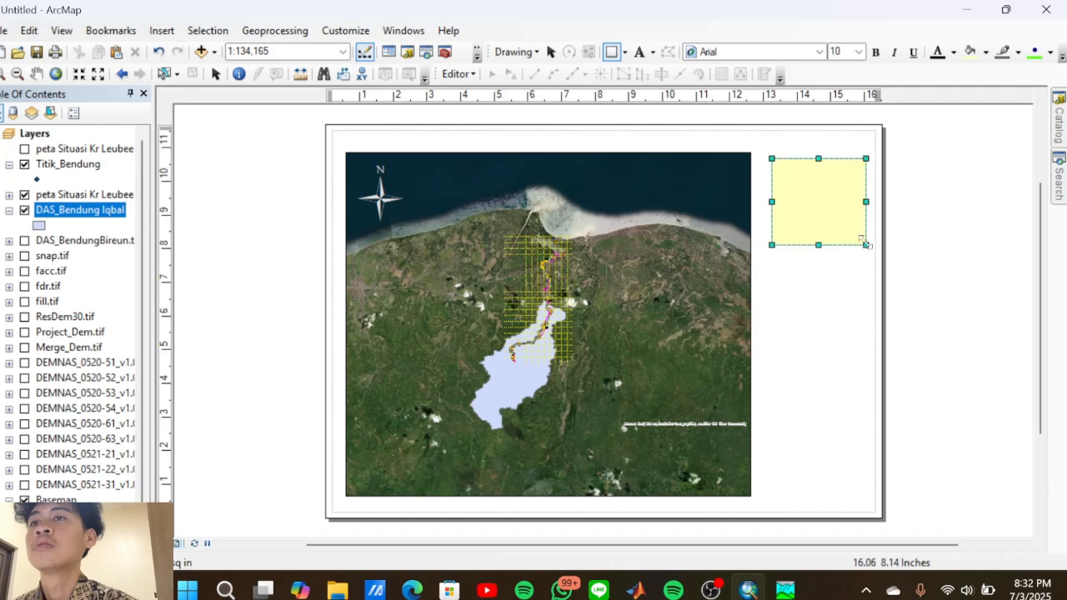
{"action": "right_click", "coordinate": [816, 202]}
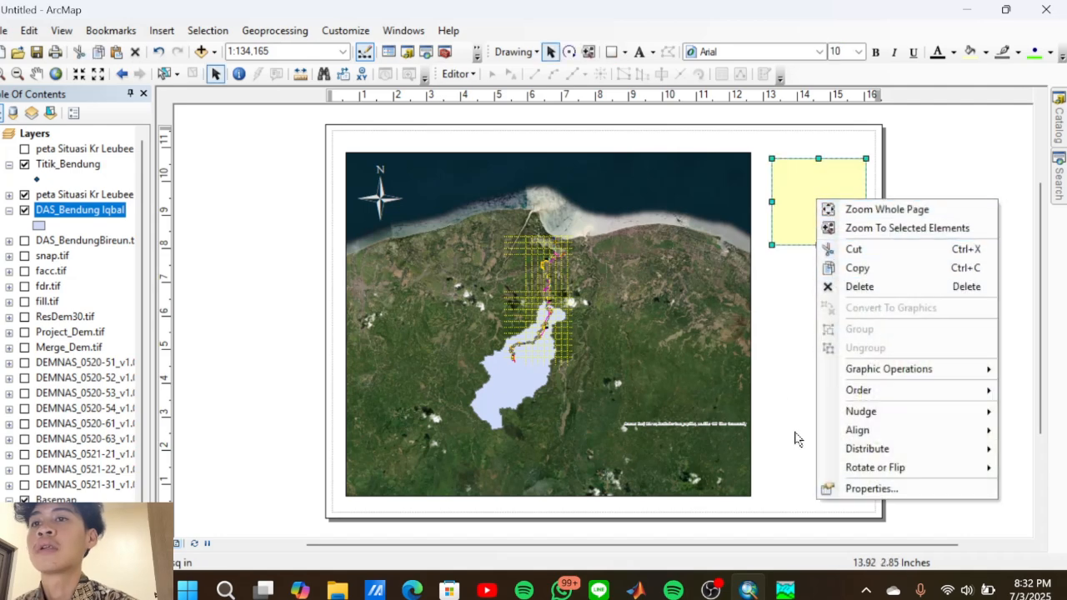
{"action": "left_click", "coordinate": [826, 487]}
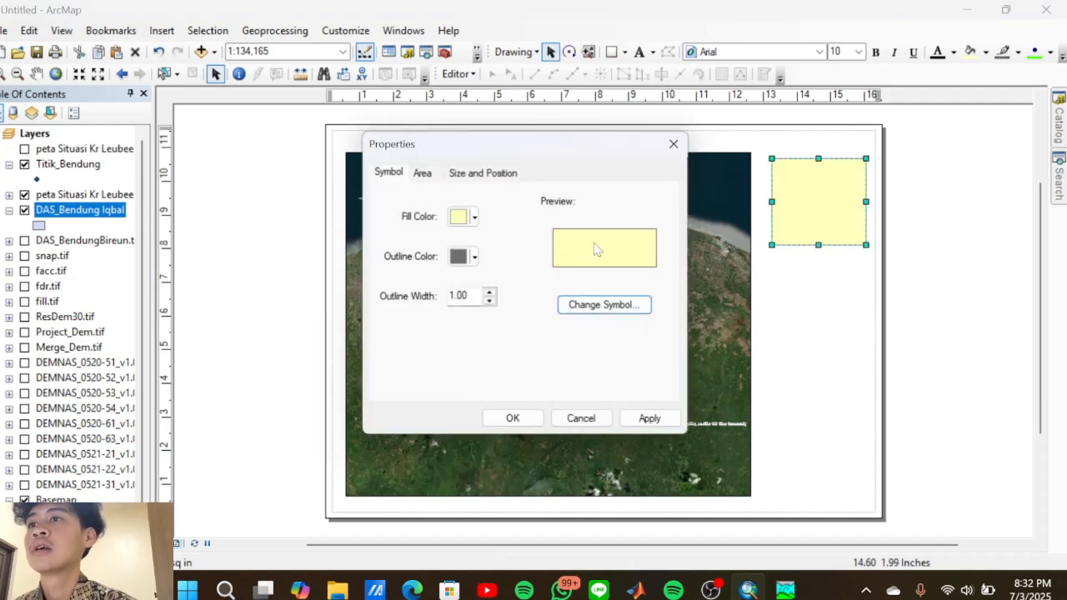
{"action": "left_click", "coordinate": [607, 305]}
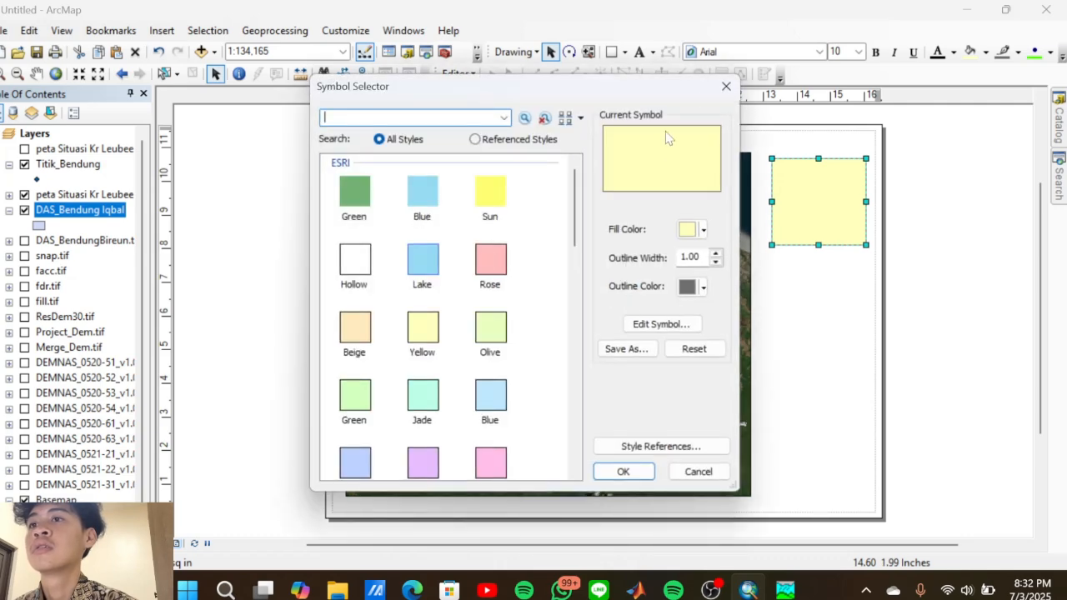
{"action": "left_click", "coordinate": [726, 86]}
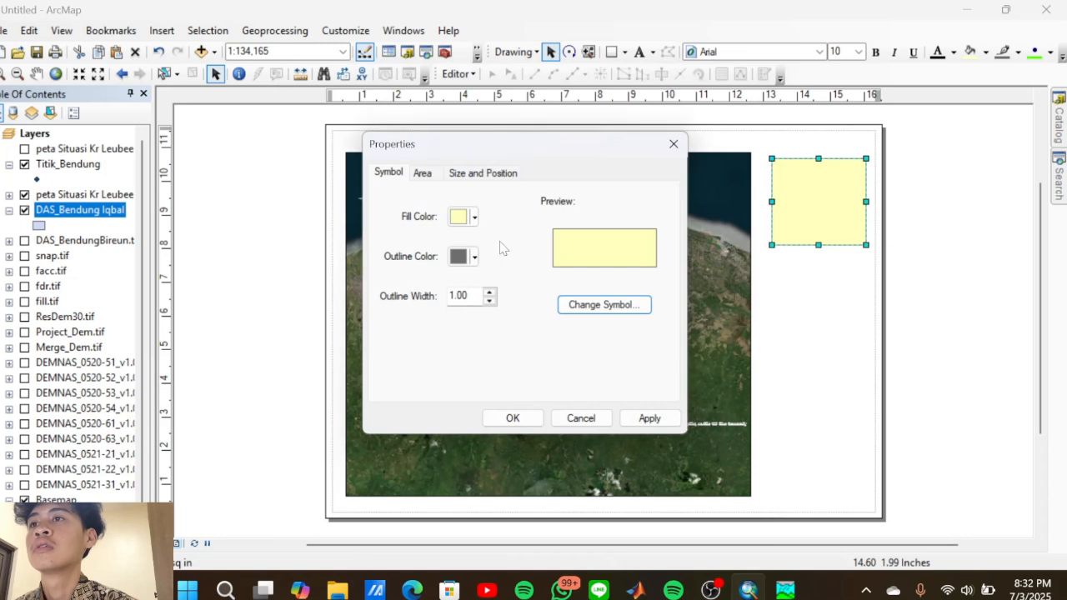
{"action": "left_click", "coordinate": [474, 217]}
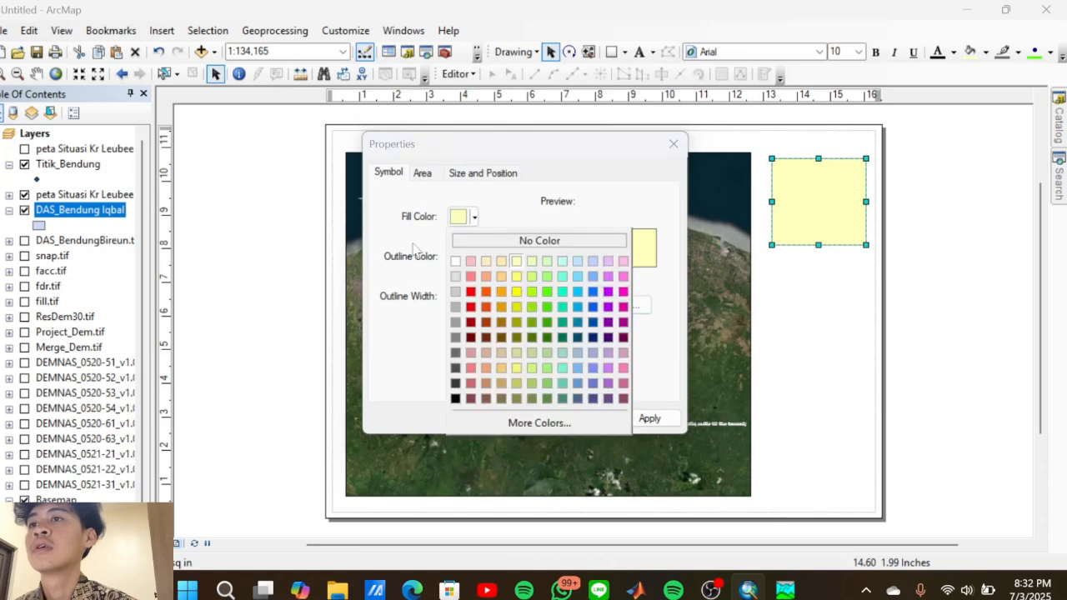
{"action": "left_click", "coordinate": [485, 242]}
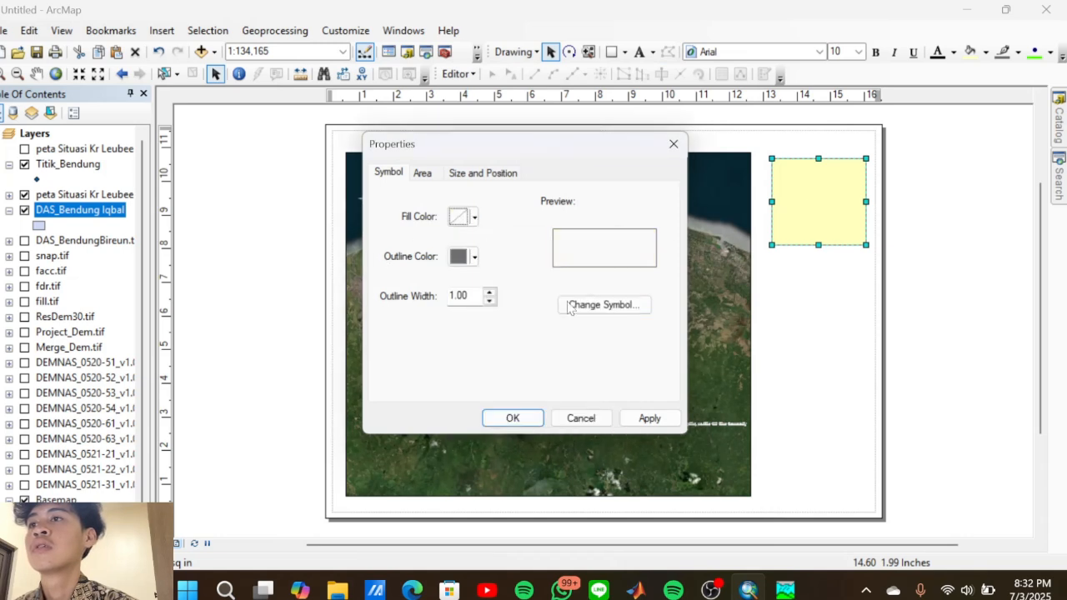
Give the rectangle a black outline with a width of 2 and apply the properties
{"action": "left_click", "coordinate": [474, 257]}
{"action": "left_click", "coordinate": [455, 439]}
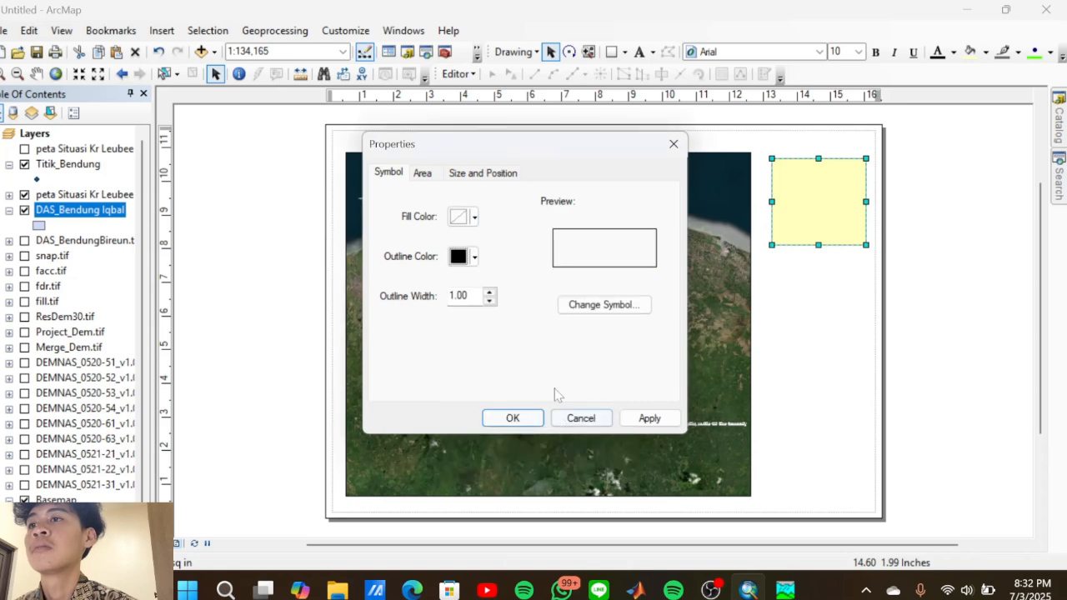
{"action": "left_click", "coordinate": [489, 295]}
{"action": "left_click", "coordinate": [490, 294]}
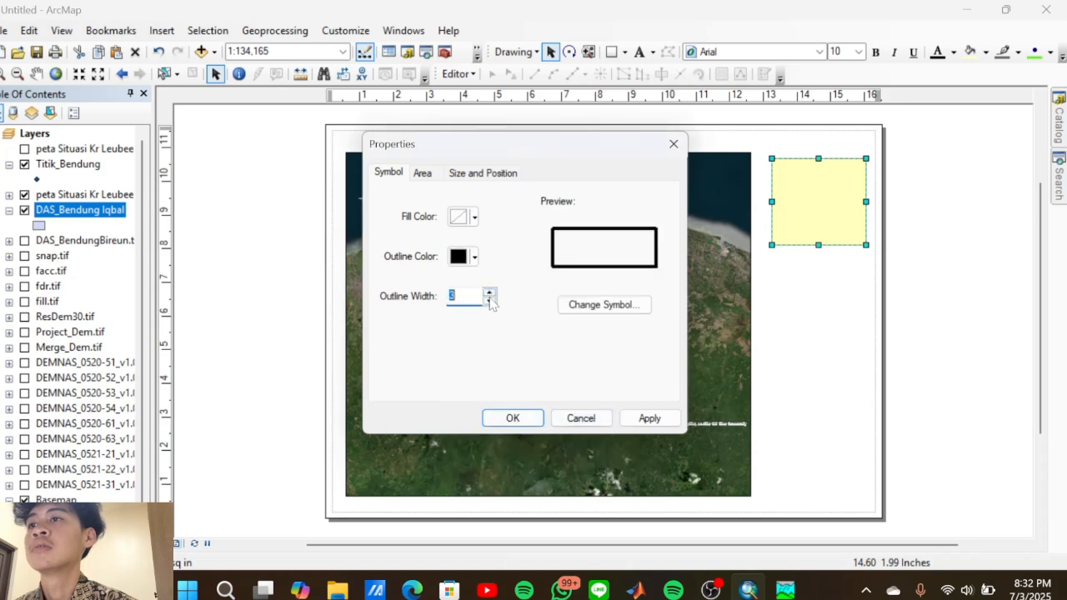
{"action": "left_click", "coordinate": [490, 302]}
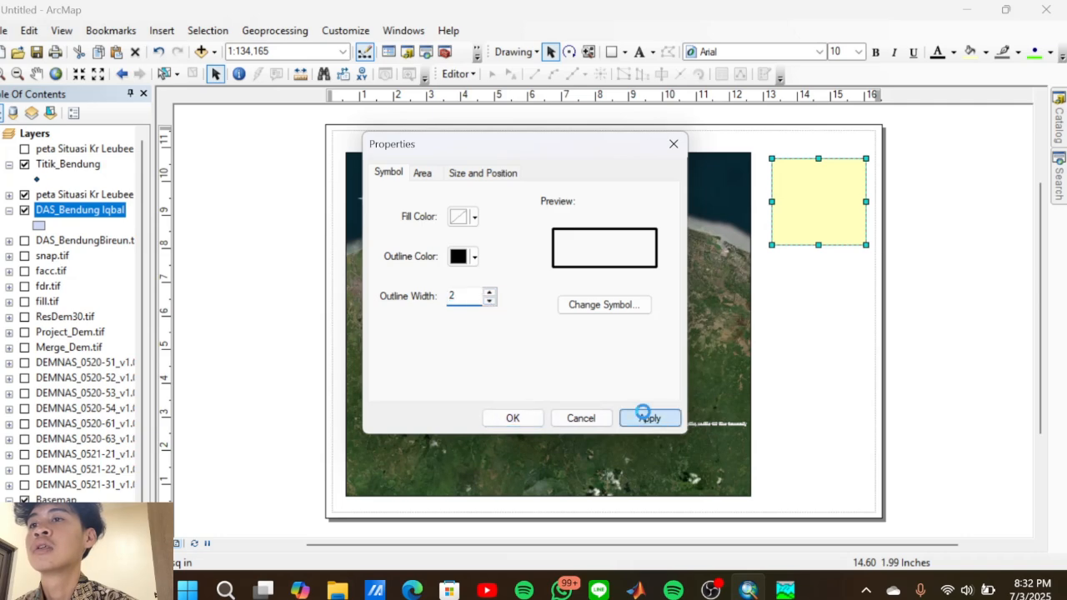
{"action": "left_click", "coordinate": [647, 418]}
{"action": "left_click", "coordinate": [512, 417]}
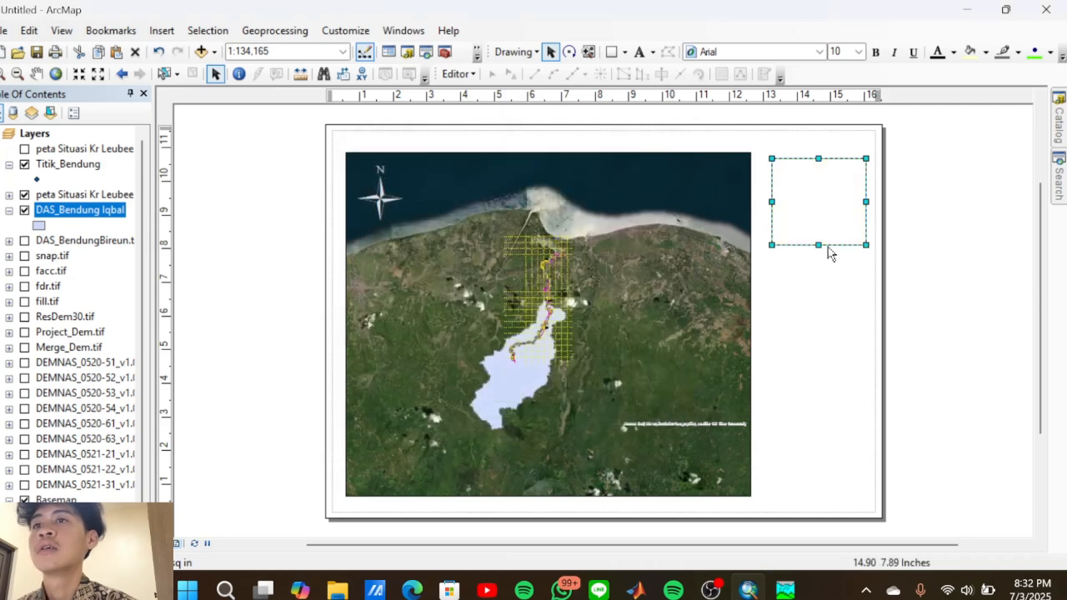
{"action": "left_click", "coordinate": [817, 302]}
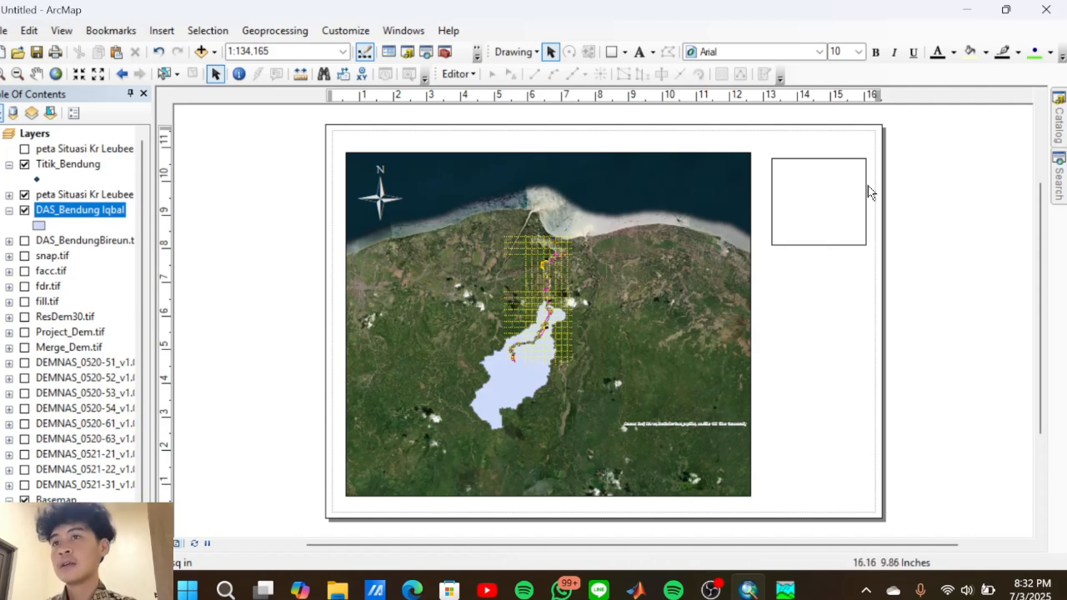
{"action": "left_click", "coordinate": [807, 197]}
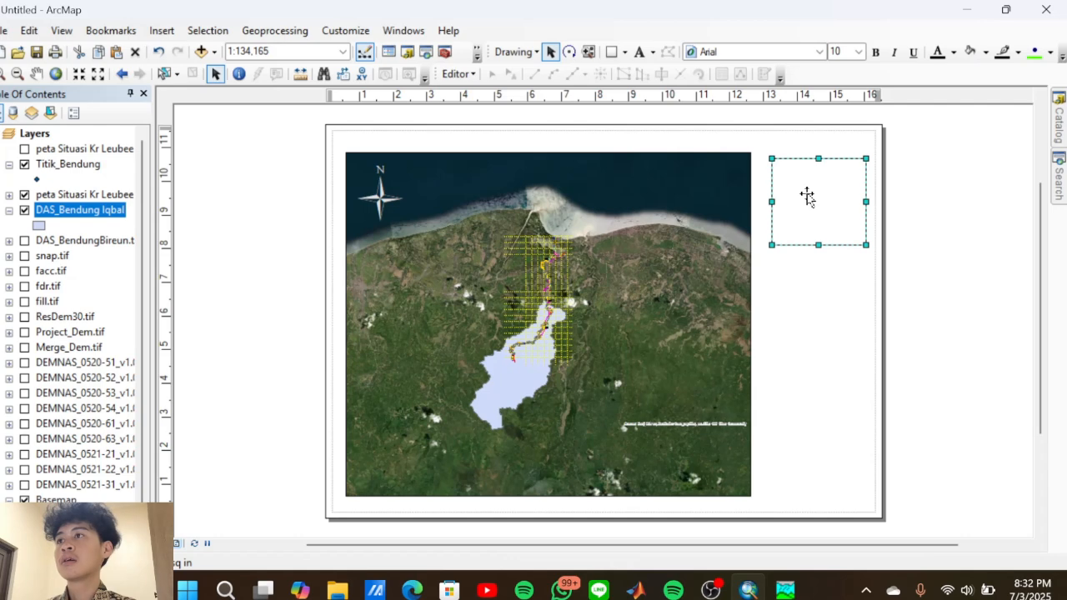
{"action": "right_click", "coordinate": [807, 197]}
{"action": "left_click", "coordinate": [793, 185]}
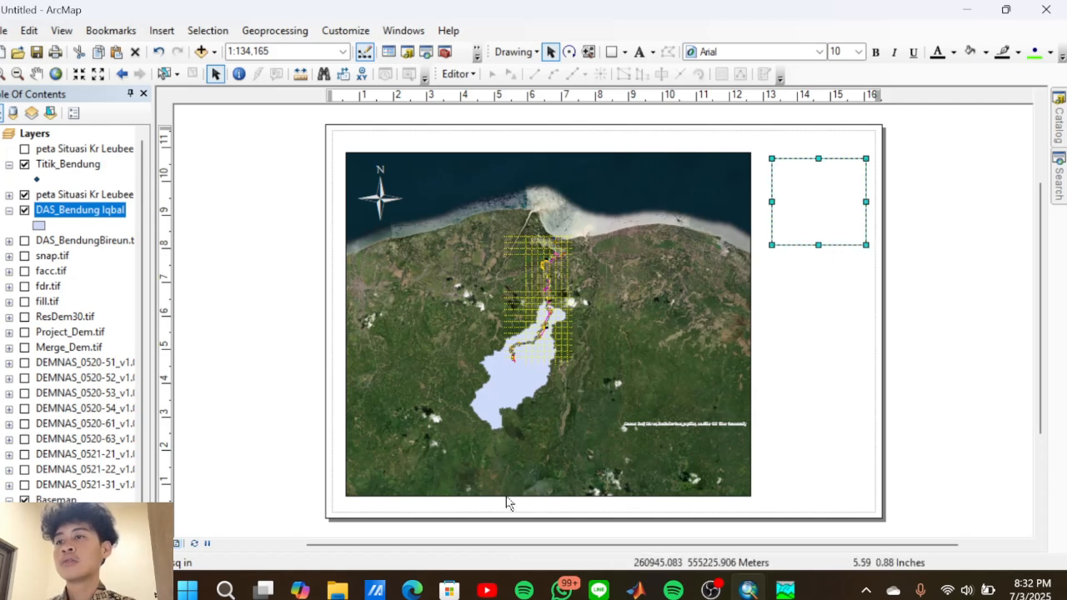
{"action": "left_click", "coordinate": [831, 344]}
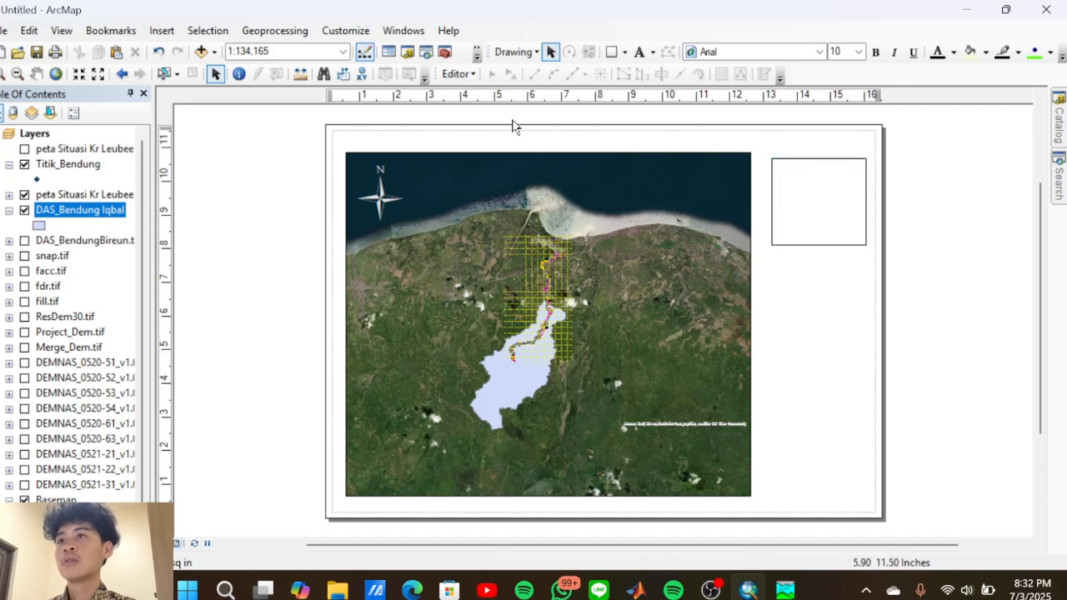
Draw a second, flatter rectangle below the unfilled one and extend its upper-left corner outward to nearly match the first one's width
{"action": "left_click", "coordinate": [611, 51]}
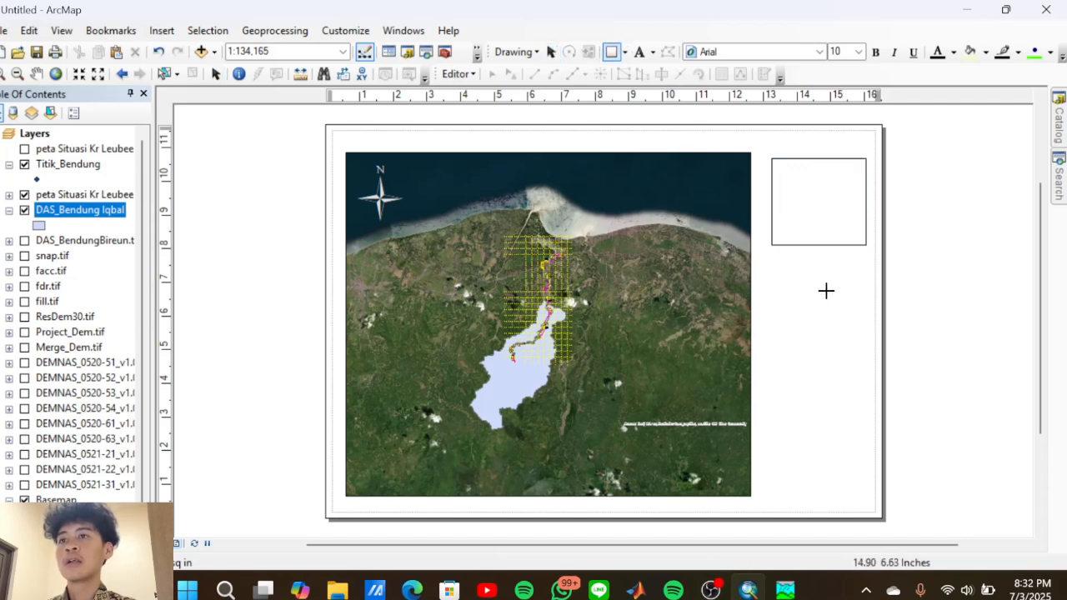
{"action": "left_click_drag", "start_coordinate": [781, 264], "coordinate": [863, 309]}
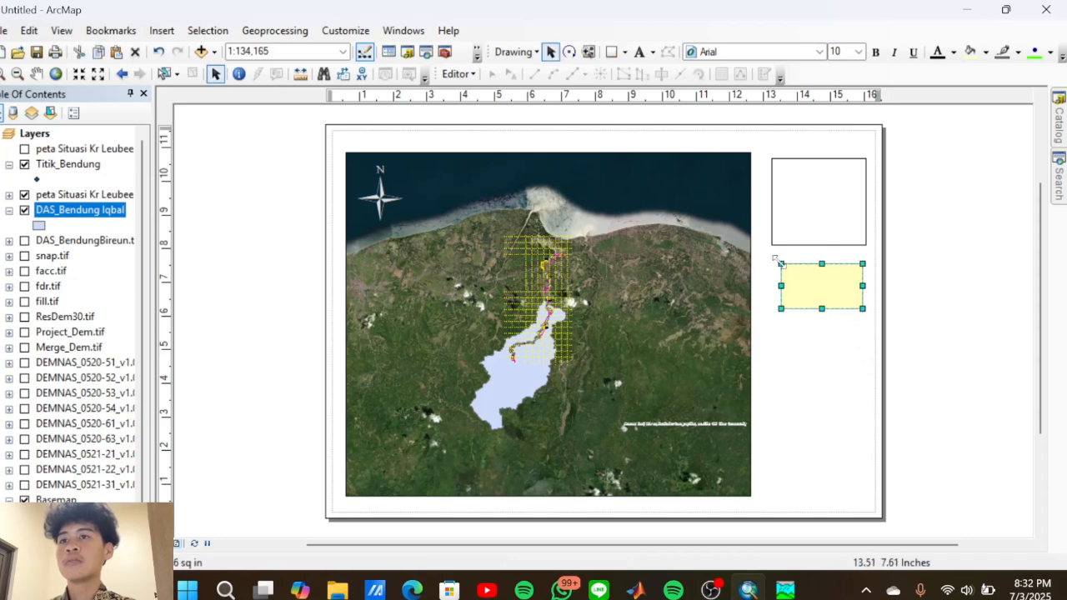
{"action": "left_click_drag", "start_coordinate": [779, 261], "coordinate": [774, 261]}
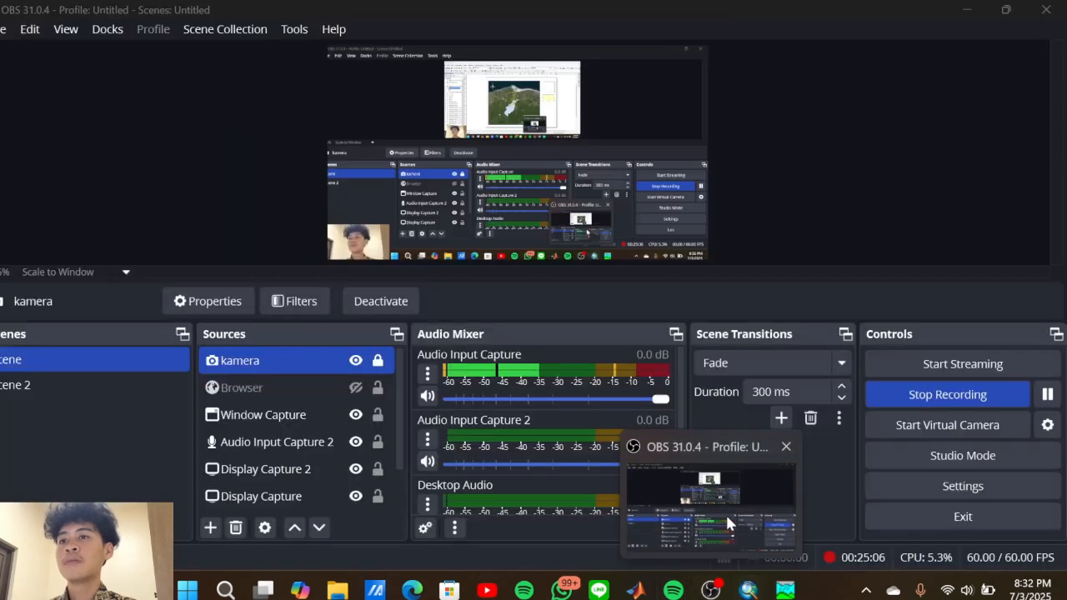
{"action": "left_click", "coordinate": [726, 513]}
{"action": "left_click", "coordinate": [749, 590]}
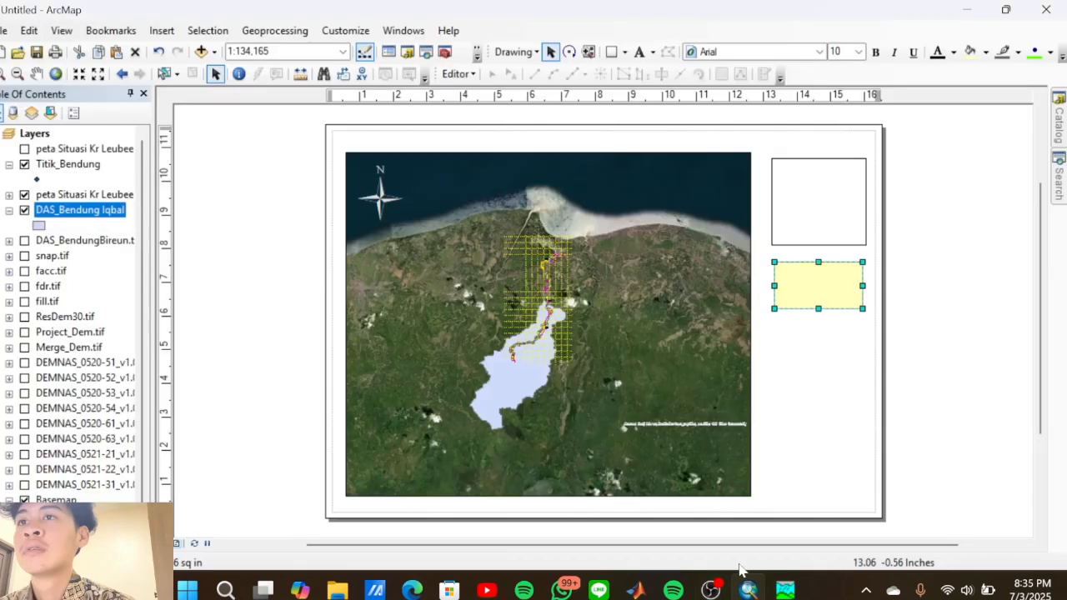
Shorten the upper box from its bottom edge and enlarge the yellow box below it to nearly fill the width beside the map
{"action": "left_click", "coordinate": [817, 233]}
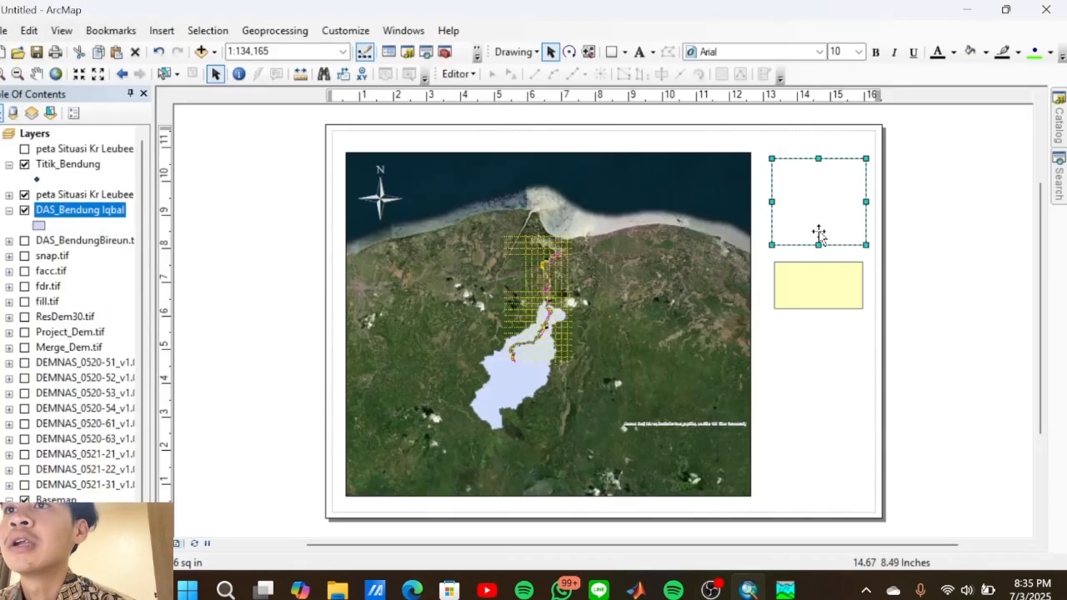
{"action": "left_click_drag", "start_coordinate": [818, 245], "coordinate": [814, 209]}
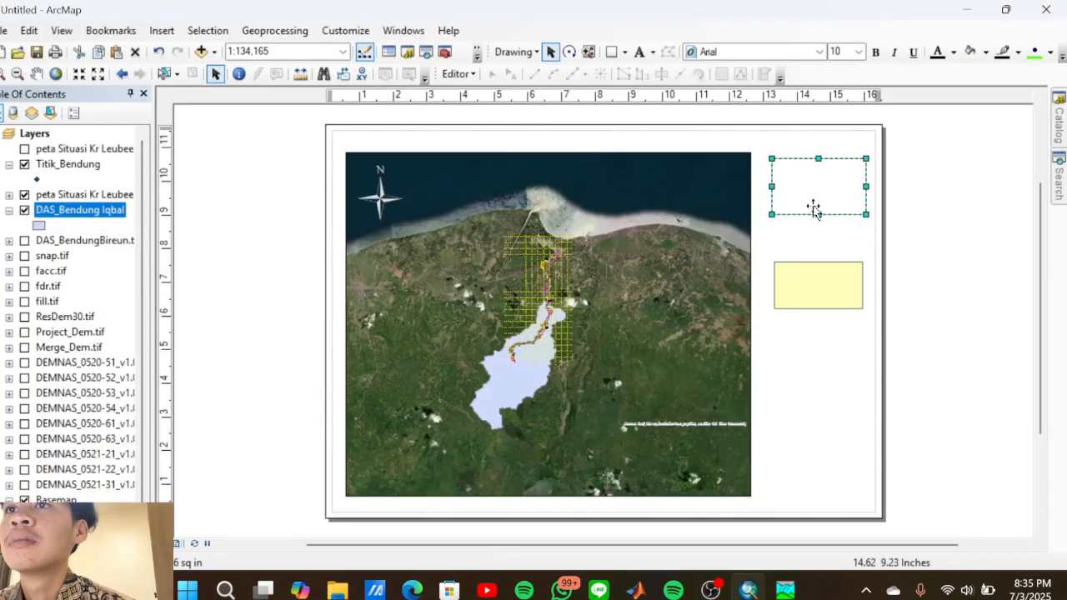
{"action": "left_click", "coordinate": [828, 274]}
{"action": "left_click_drag", "start_coordinate": [774, 262], "coordinate": [750, 232]}
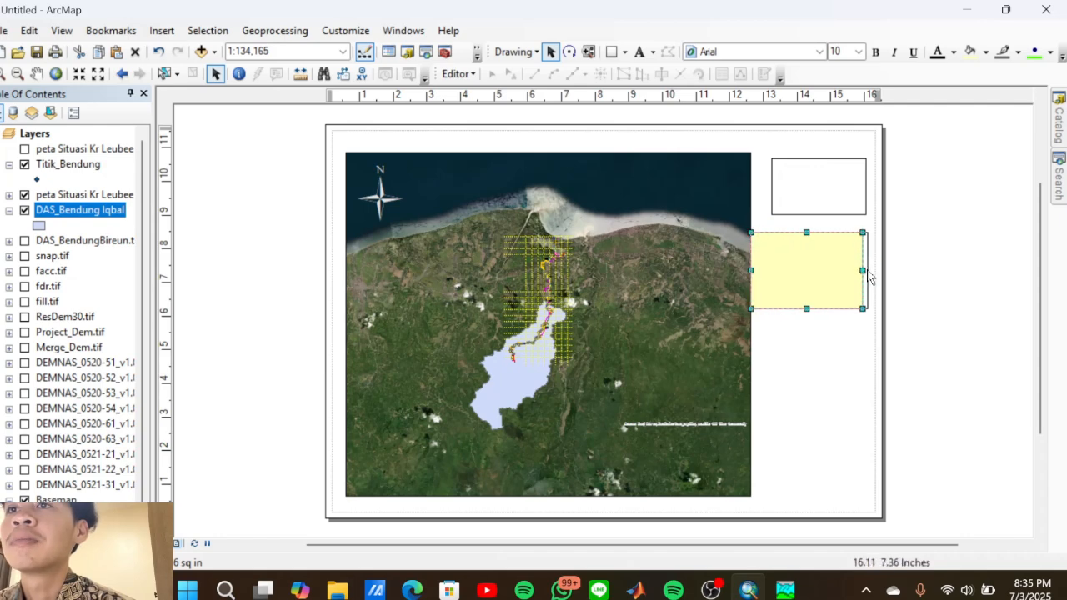
{"action": "left_click_drag", "start_coordinate": [869, 277], "coordinate": [875, 278]}
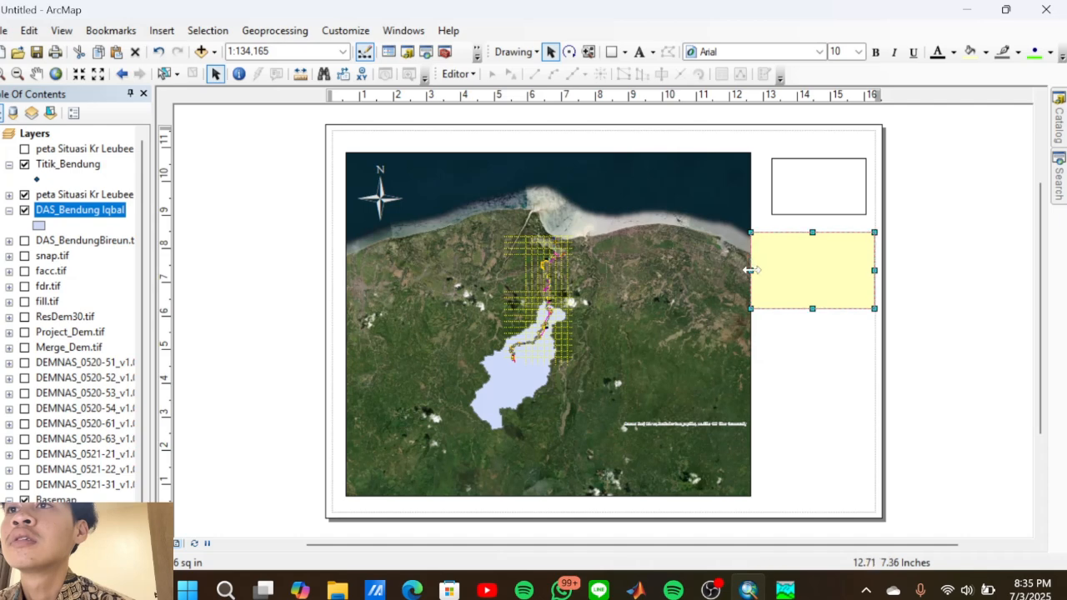
{"action": "left_click_drag", "start_coordinate": [750, 270], "coordinate": [756, 270]}
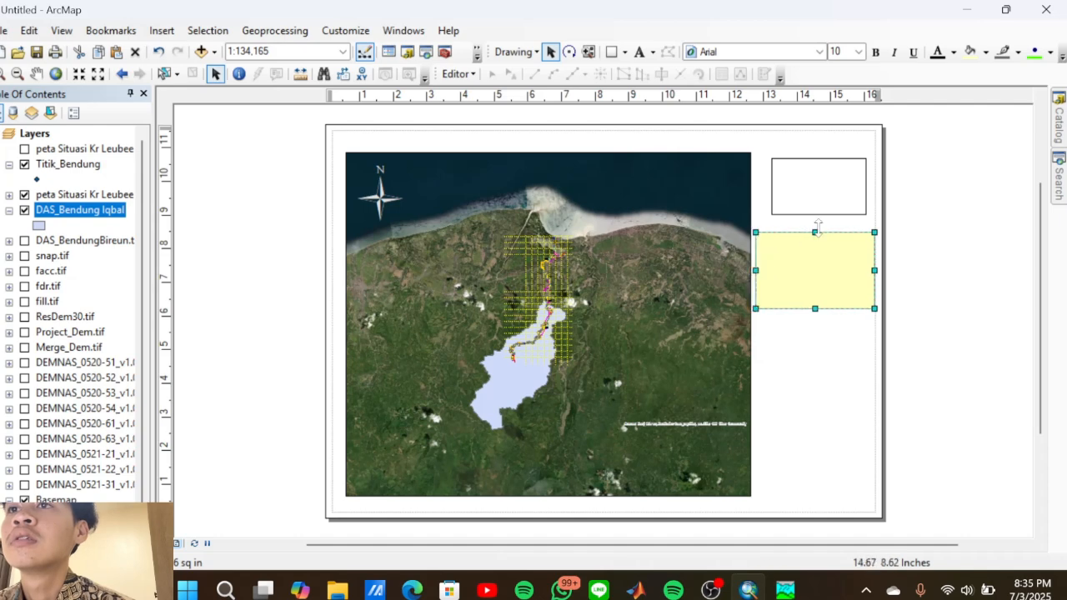
Set the yellow box's fill to No Color and give it a black outline with a width of 2
{"action": "right_click", "coordinate": [809, 275]}
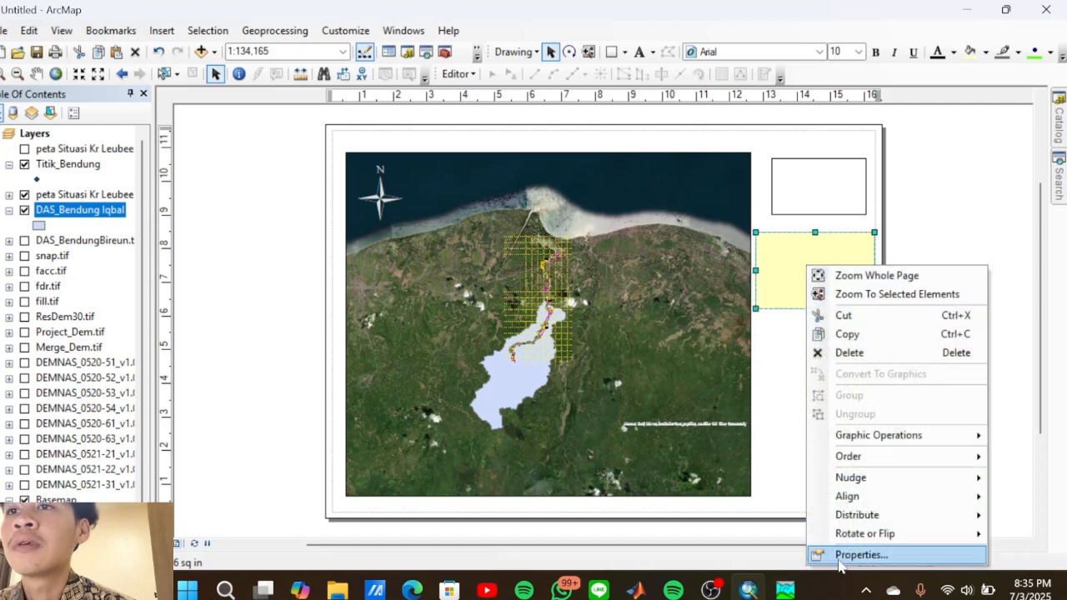
{"action": "left_click", "coordinate": [813, 559]}
{"action": "left_click", "coordinate": [472, 218]}
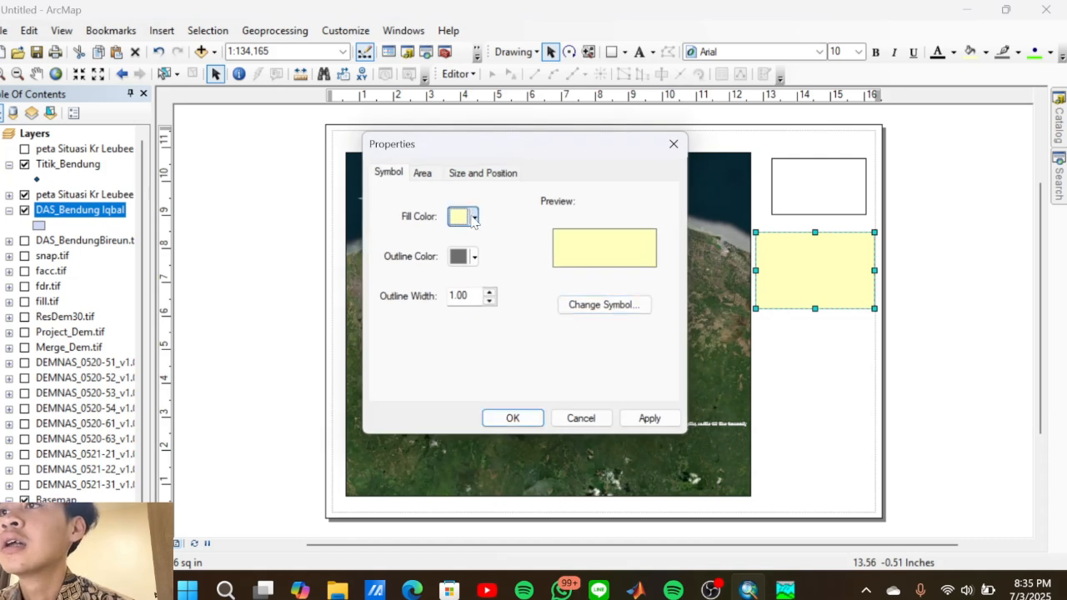
{"action": "left_click", "coordinate": [500, 241]}
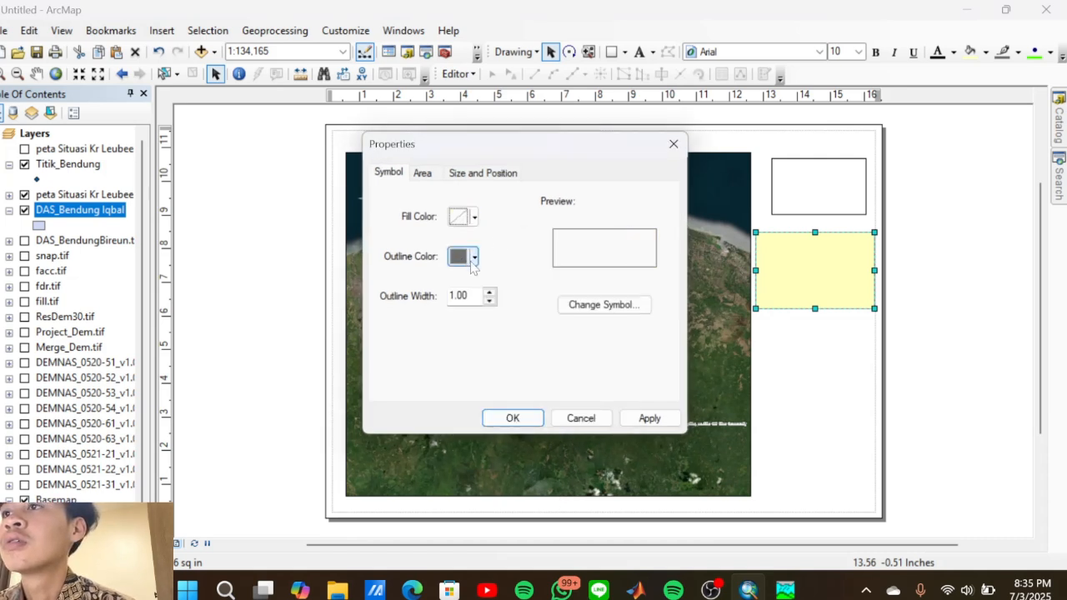
{"action": "left_click", "coordinate": [474, 259]}
{"action": "left_click", "coordinate": [455, 439]}
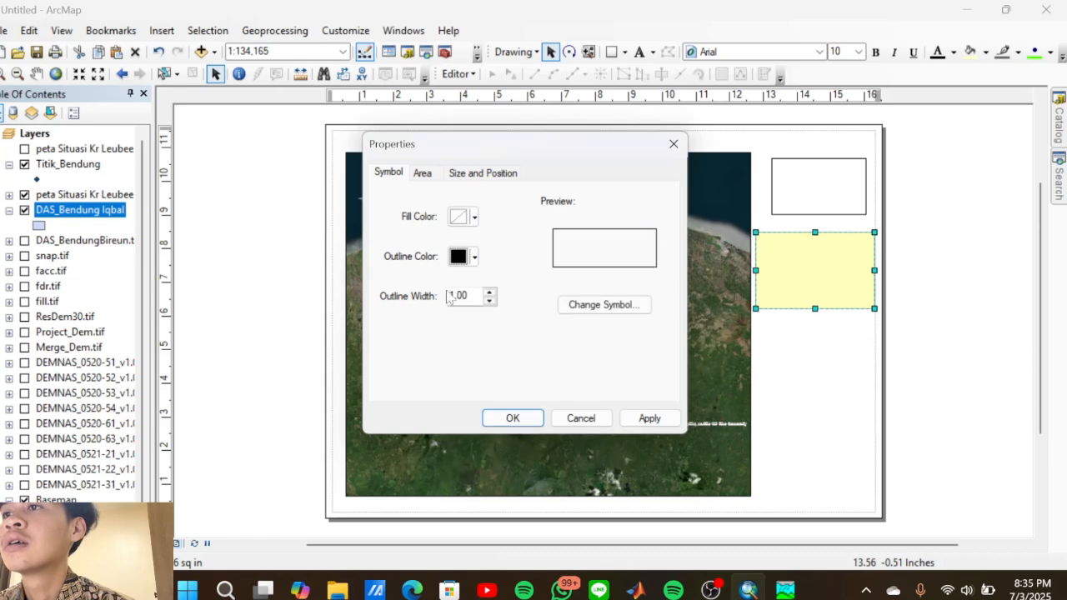
{"action": "left_click", "coordinate": [489, 295]}
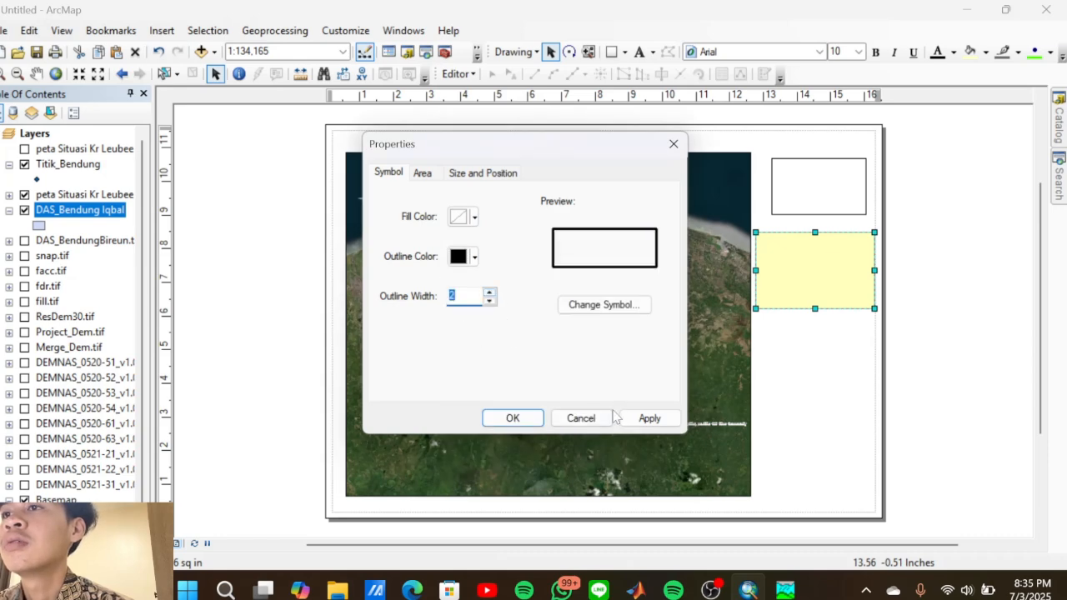
{"action": "left_click", "coordinate": [649, 418]}
{"action": "left_click", "coordinate": [510, 417]}
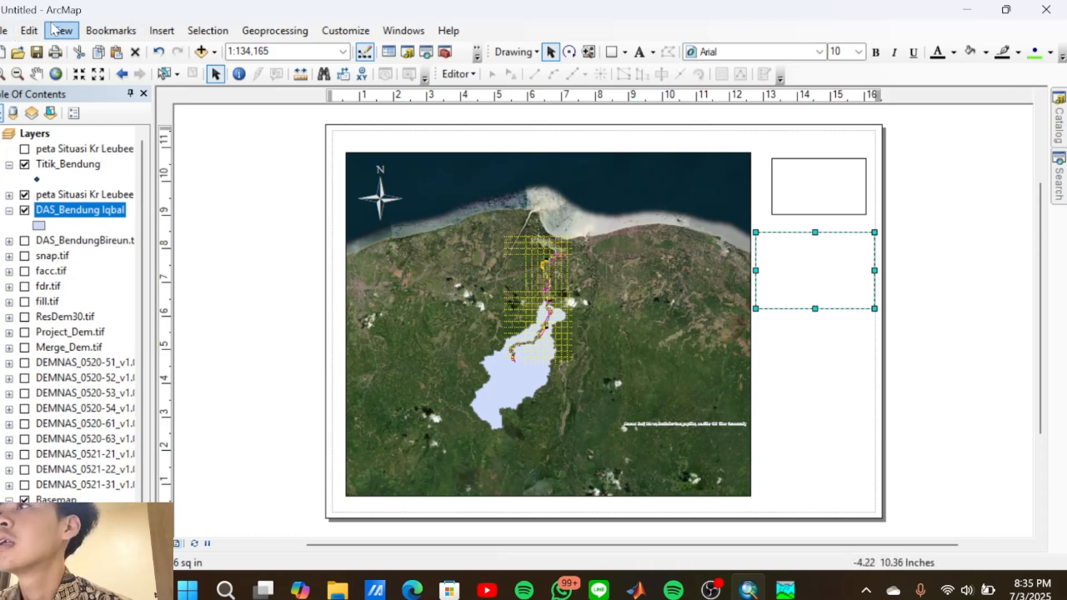
Insert a text element into the layout and move it into the middle of the lower box beside the map
{"action": "left_click", "coordinate": [162, 30]}
{"action": "left_click", "coordinate": [219, 90]}
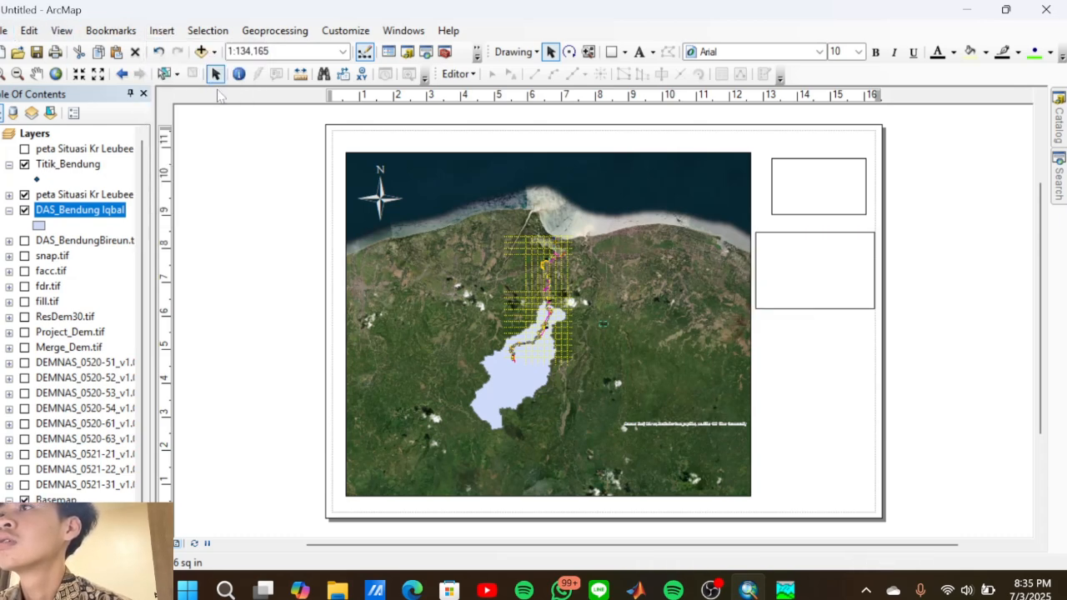
{"action": "left_click", "coordinate": [606, 324]}
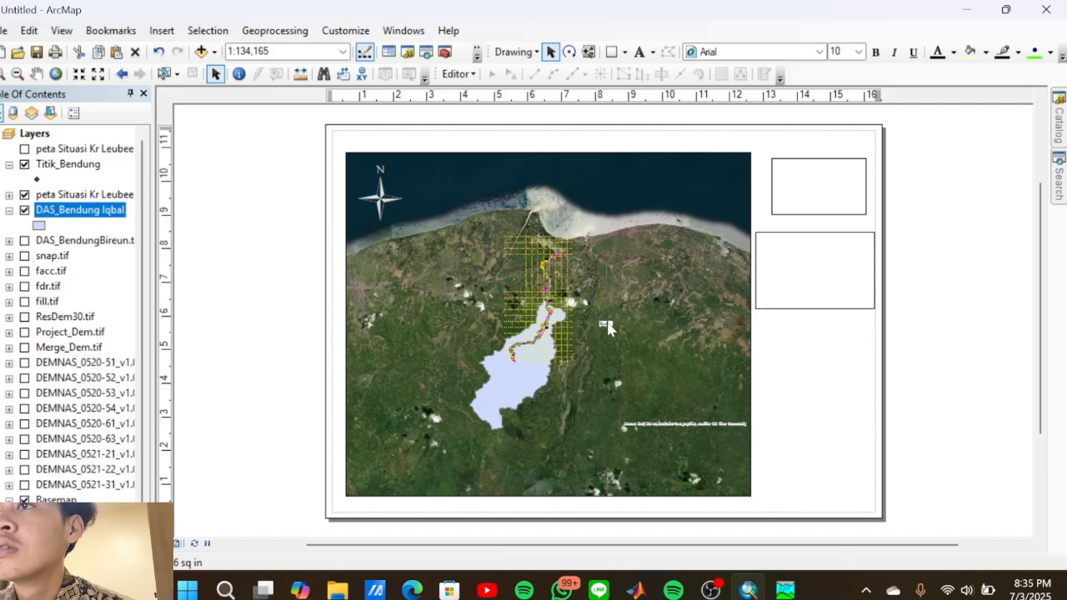
{"action": "right_click", "coordinate": [607, 326]}
{"action": "key", "text": "Escape"}
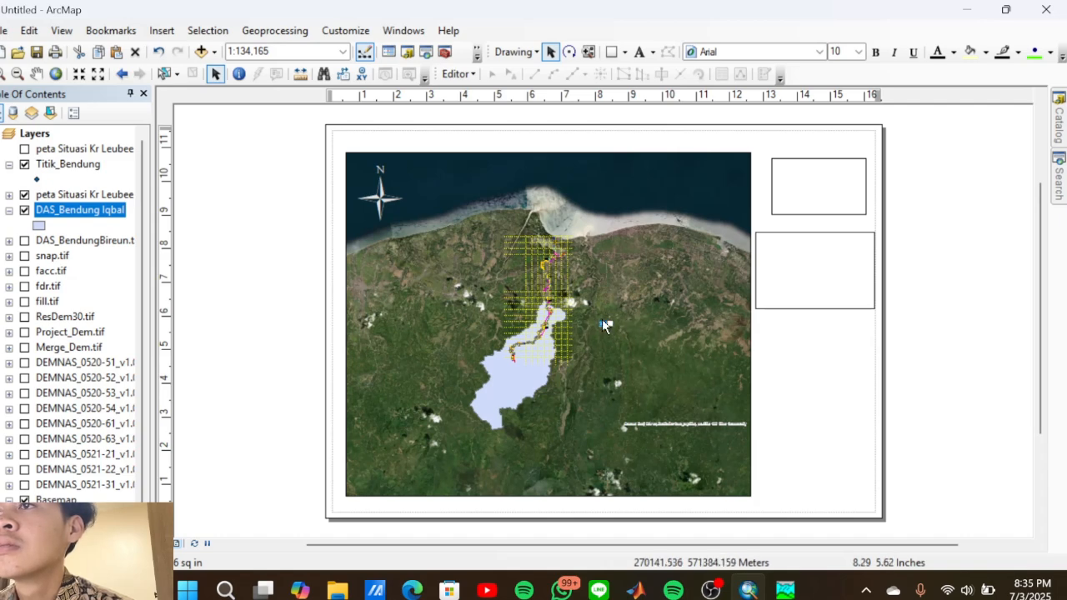
{"action": "right_click", "coordinate": [604, 323]}
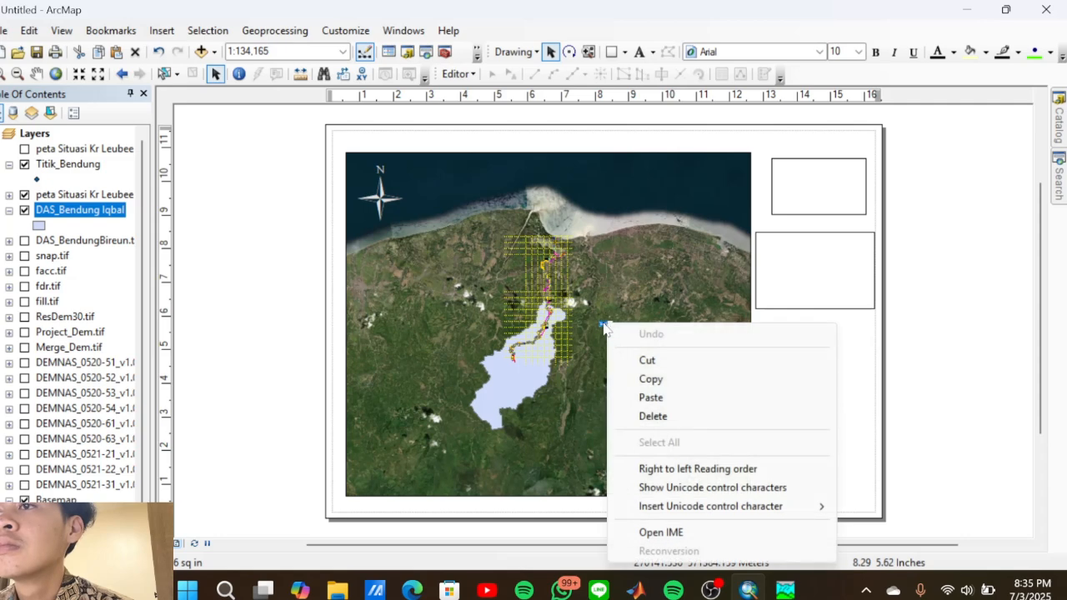
{"action": "key", "text": "Escape"}
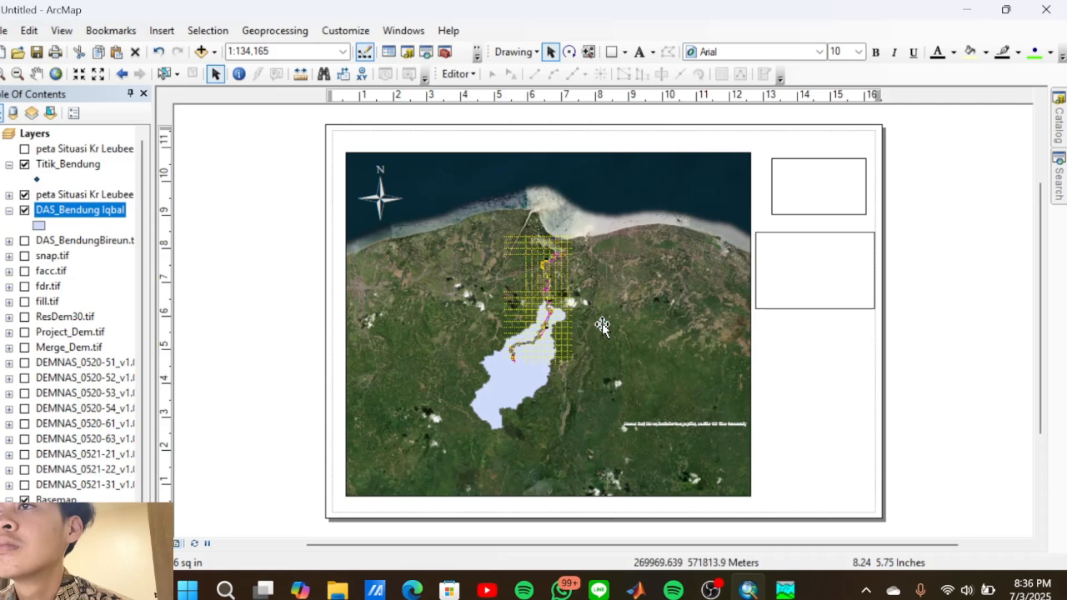
{"action": "left_click_drag", "start_coordinate": [603, 325], "coordinate": [809, 274]}
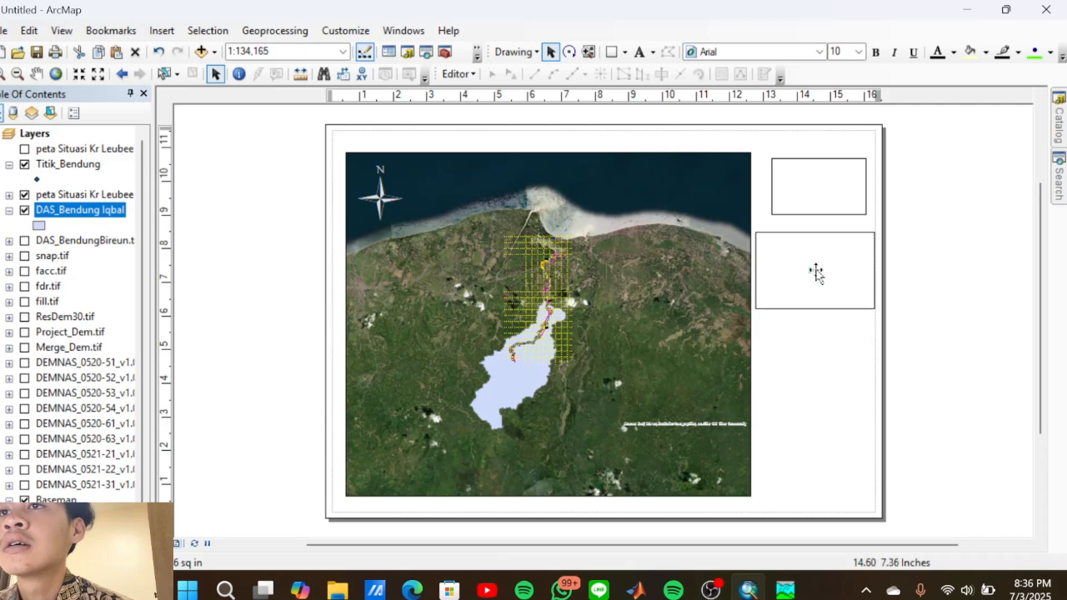
Change the text to three lines, "Peta Daerah Aliran Sungai", "Bendung Tuffah" and "Kabupaten Bireun Aceh", in bold Arial at size 20
{"action": "double_click", "coordinate": [816, 274]}
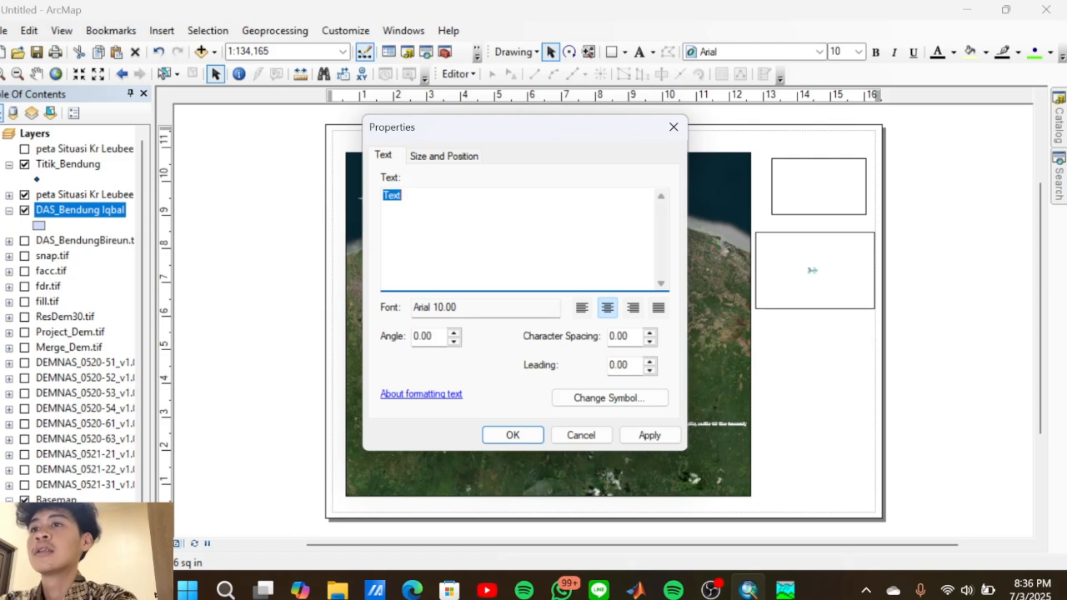
{"action": "type", "text": "\\"}
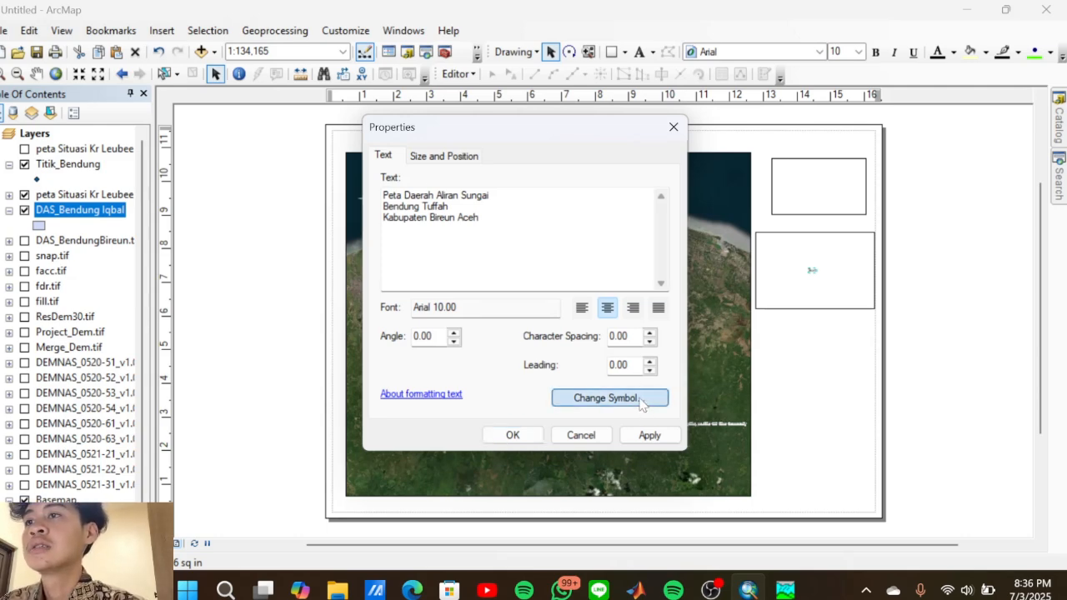
{"action": "left_click", "coordinate": [644, 402]}
{"action": "left_click", "coordinate": [666, 283]}
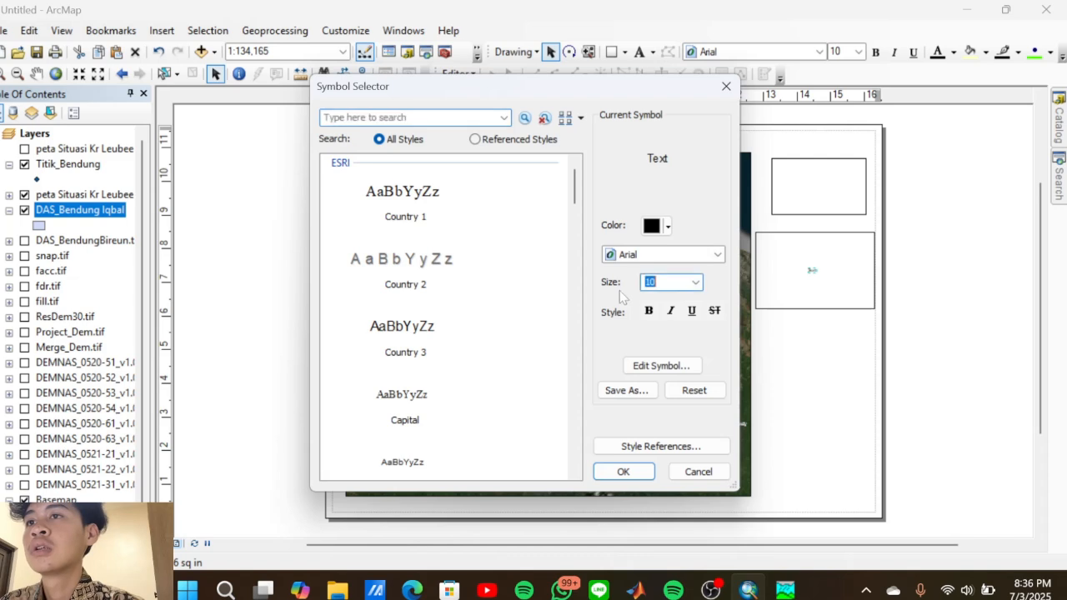
{"action": "type", "text": "20"}
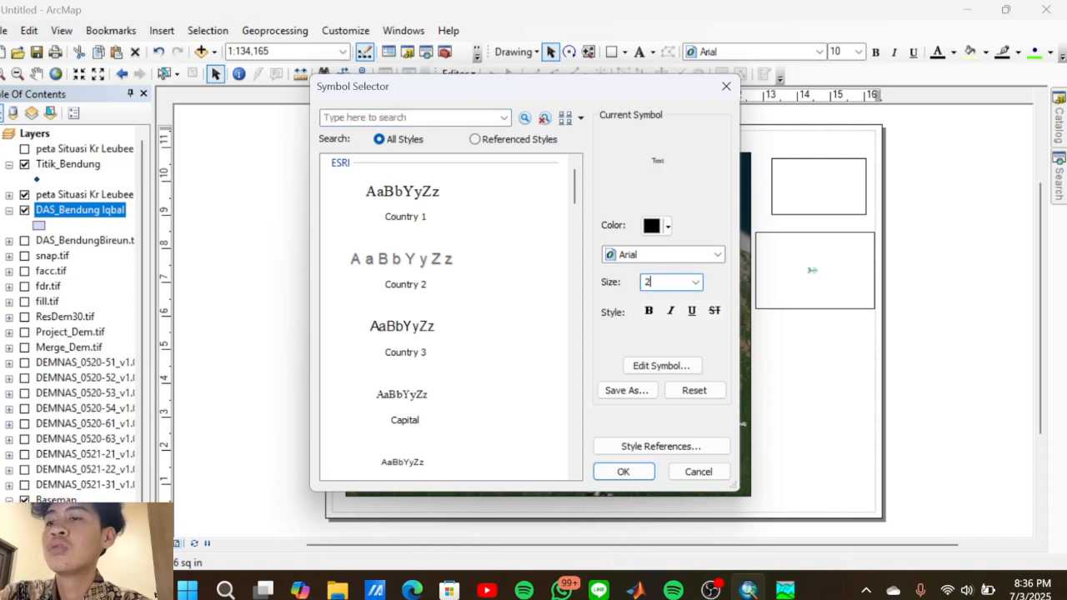
{"action": "left_click", "coordinate": [649, 311]}
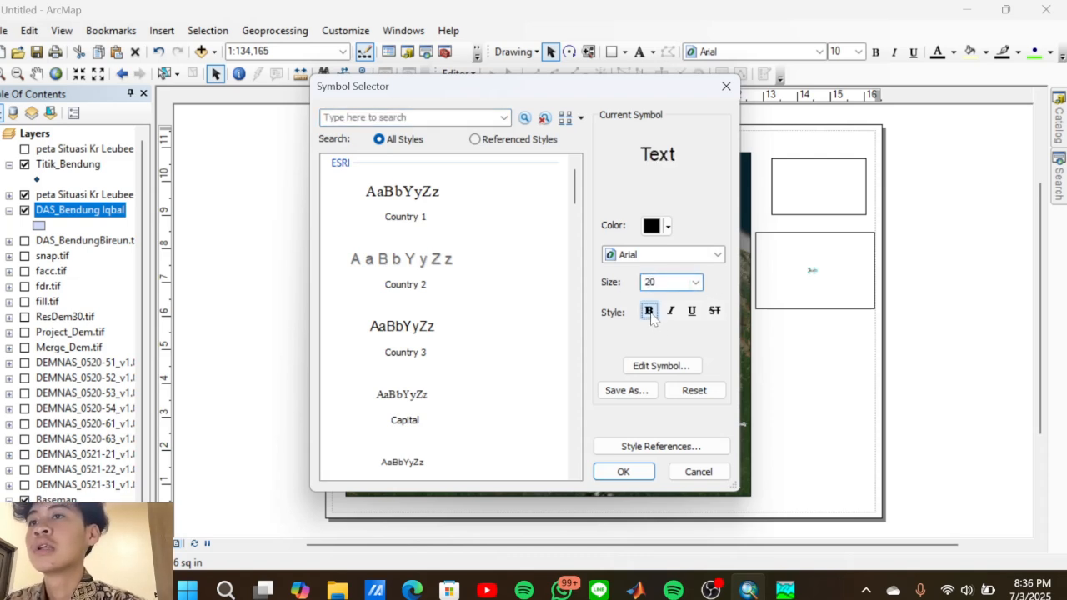
{"action": "left_click", "coordinate": [623, 471]}
{"action": "left_click", "coordinate": [649, 435]}
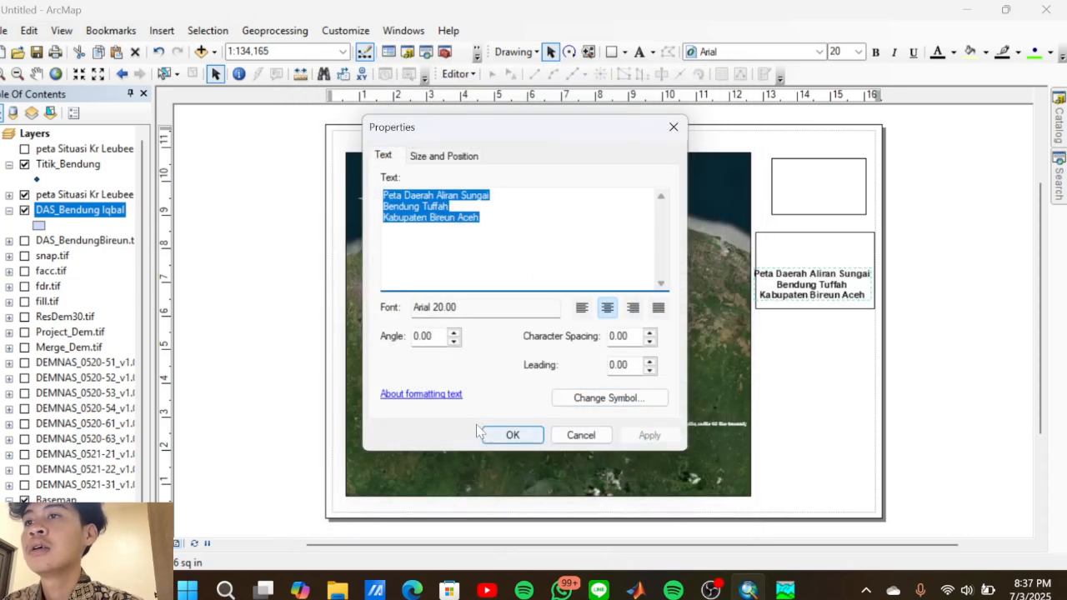
{"action": "left_click", "coordinate": [500, 435]}
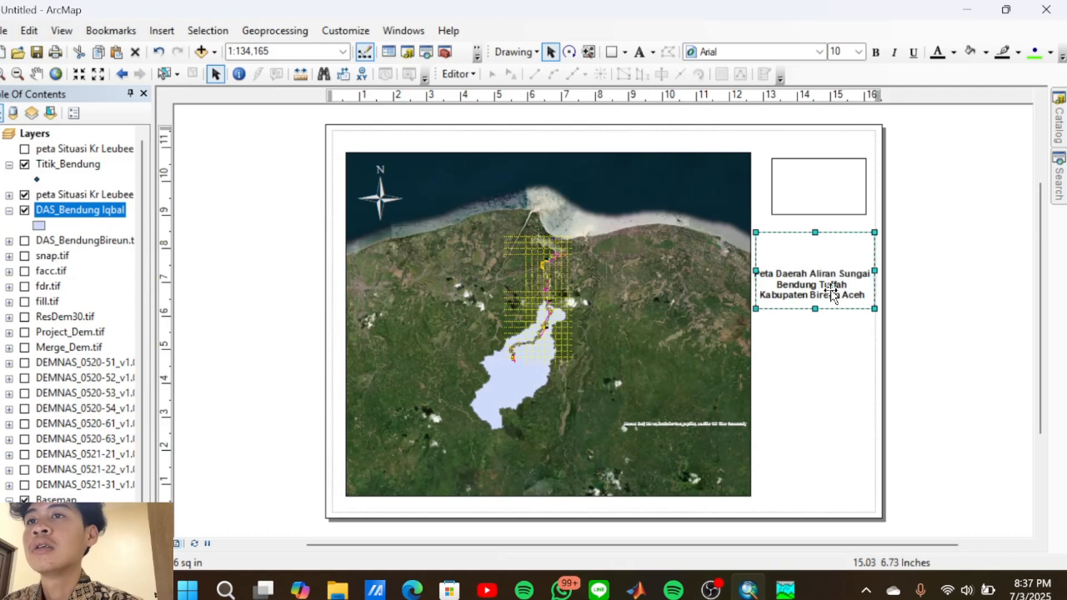
Reduce the title text's font size to 18 and centre the text inside its box
{"action": "double_click", "coordinate": [821, 288]}
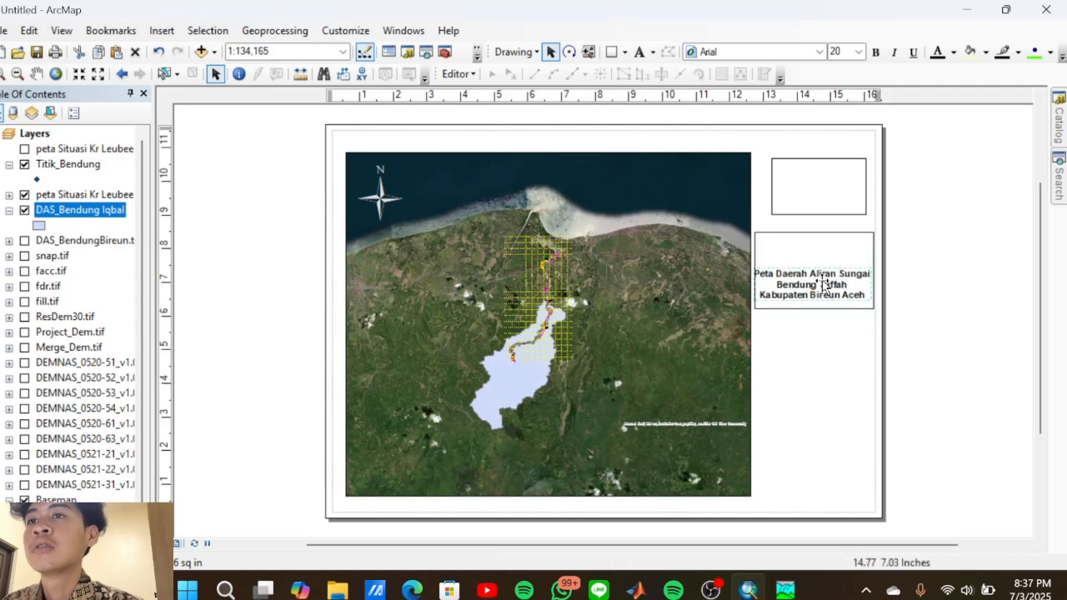
{"action": "left_click_drag", "start_coordinate": [825, 280], "coordinate": [825, 258]}
{"action": "left_click", "coordinate": [825, 266]}
{"action": "double_click", "coordinate": [828, 274]}
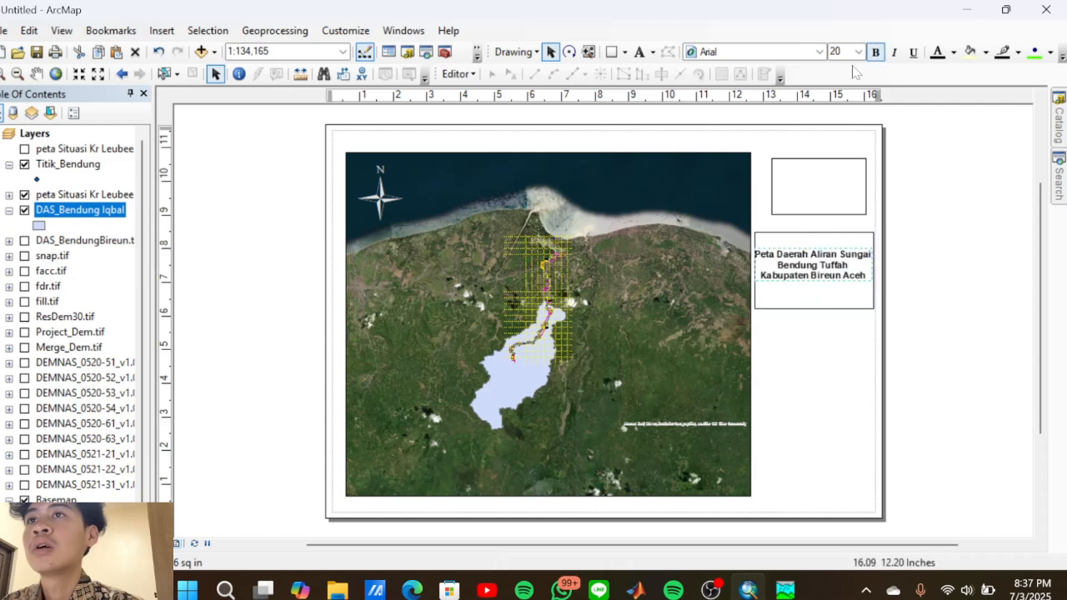
{"action": "type", "text": "18"}
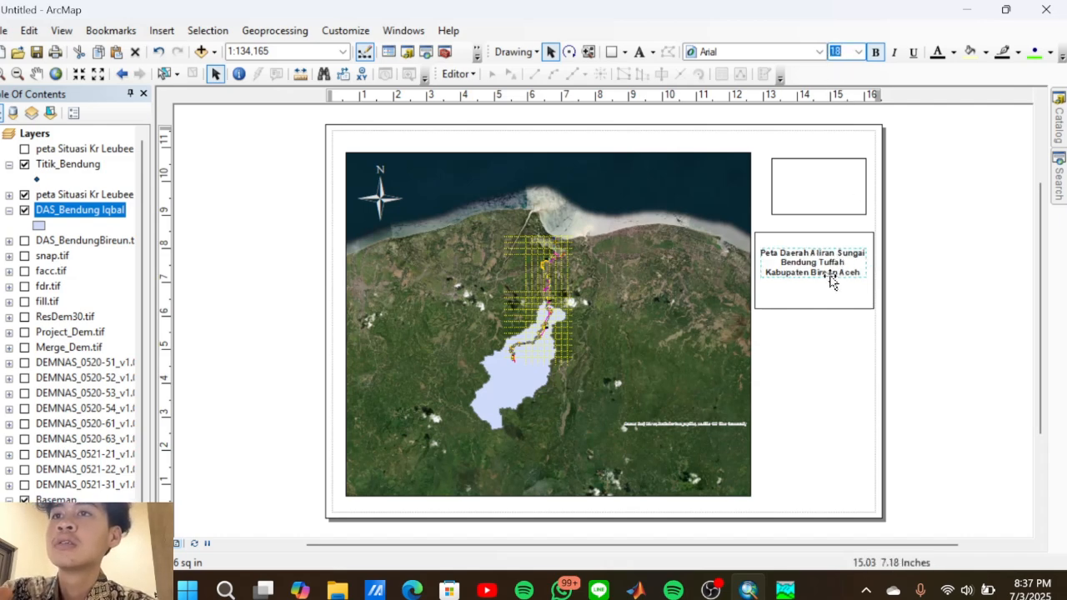
{"action": "left_click_drag", "start_coordinate": [829, 281], "coordinate": [831, 262]}
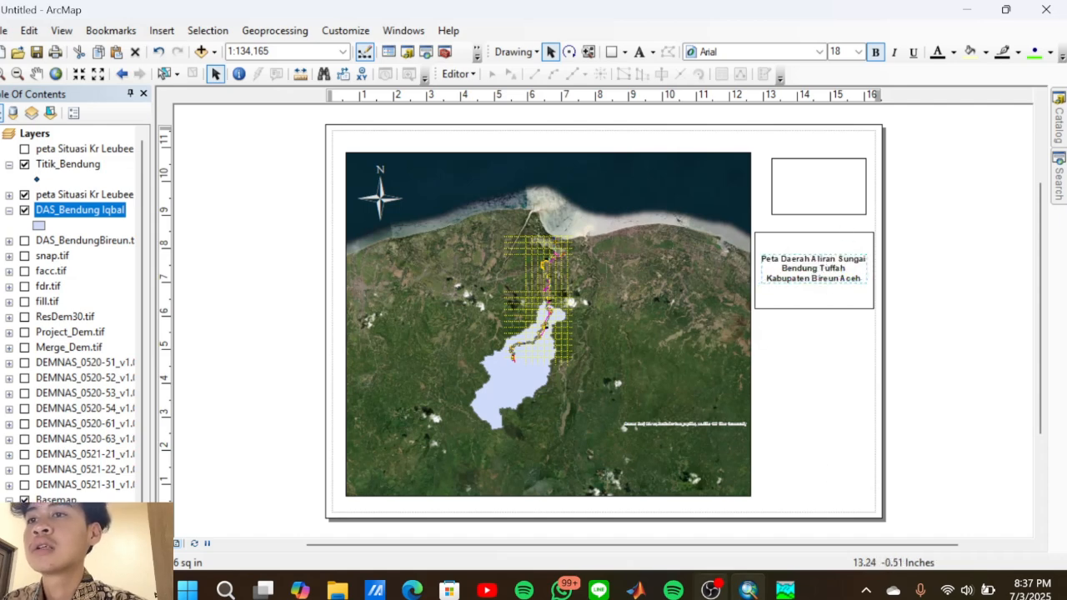
{"action": "mouse_move", "coordinate": [711, 590]}
{"action": "left_click", "coordinate": [713, 526]}
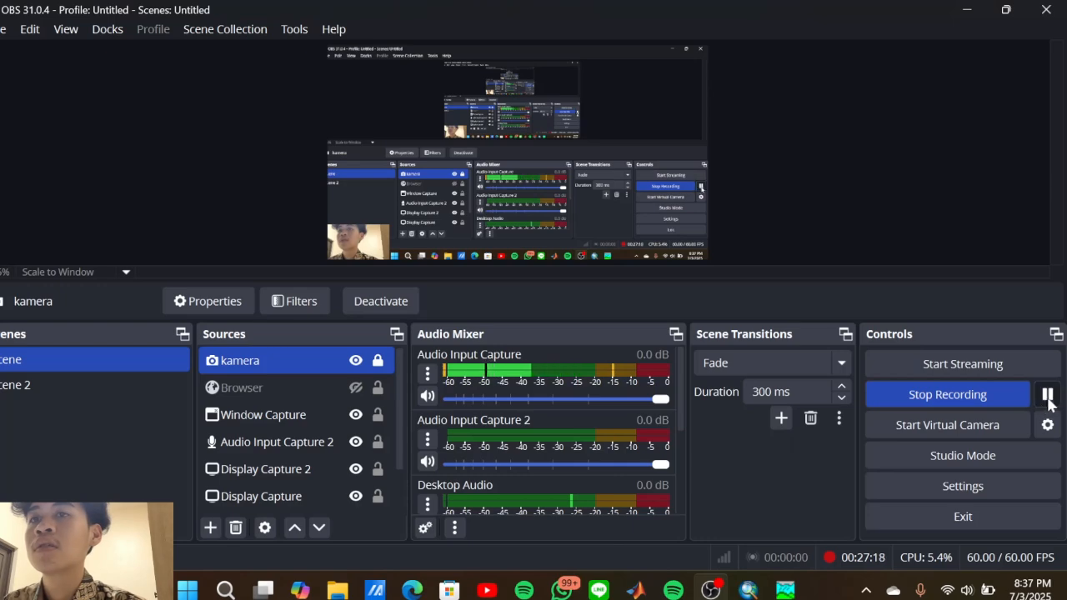
{"action": "left_click", "coordinate": [751, 589]}
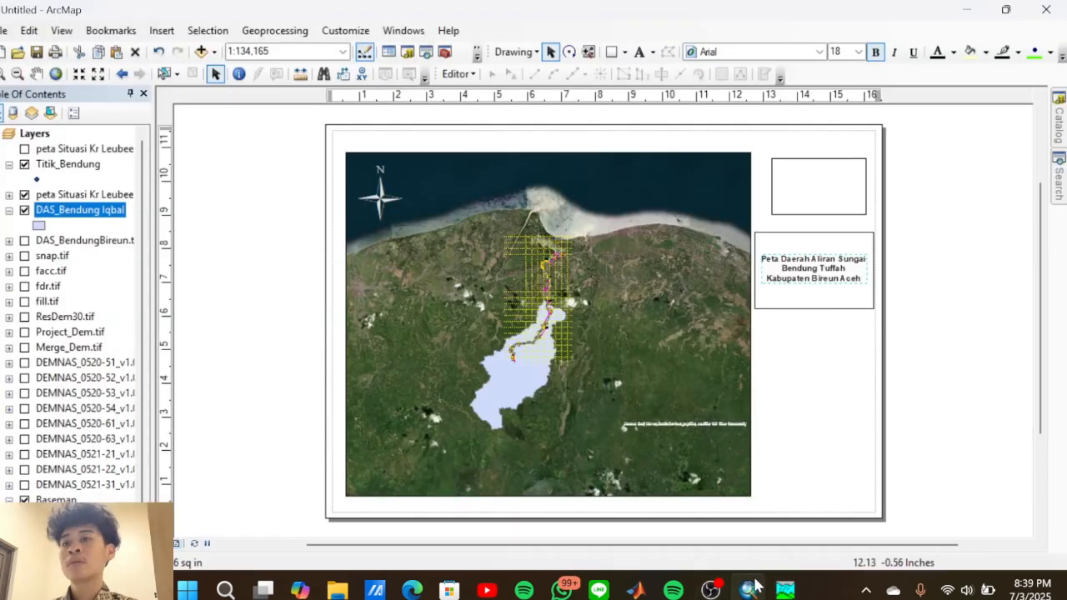
Duplicate the title's box, place the copy directly beneath it and stretch it down to the level of the map's bottom edge
{"action": "left_click", "coordinate": [824, 301]}
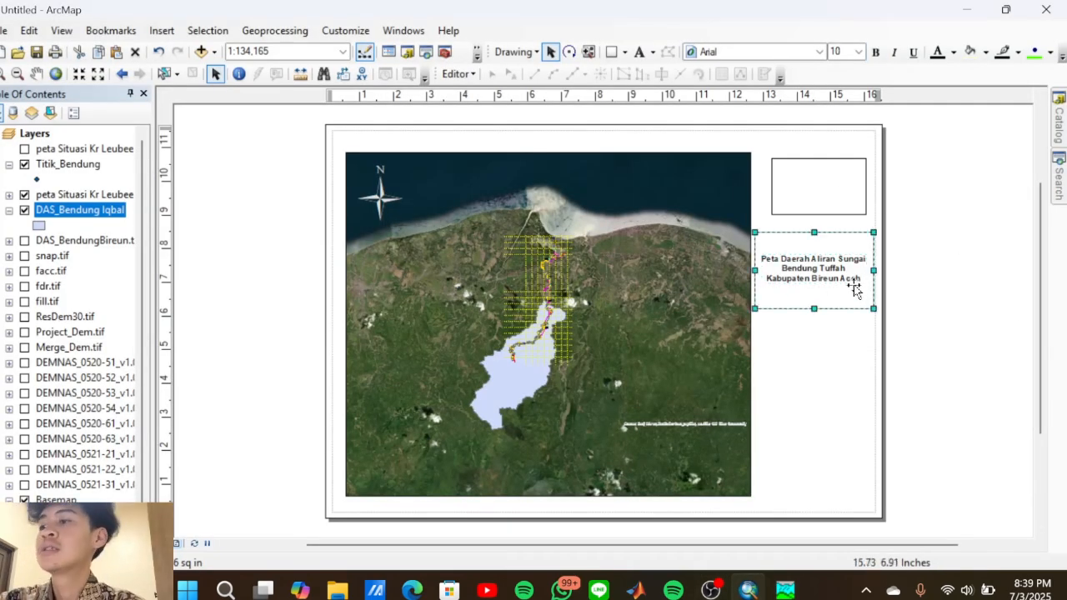
{"action": "left_click", "coordinate": [799, 360]}
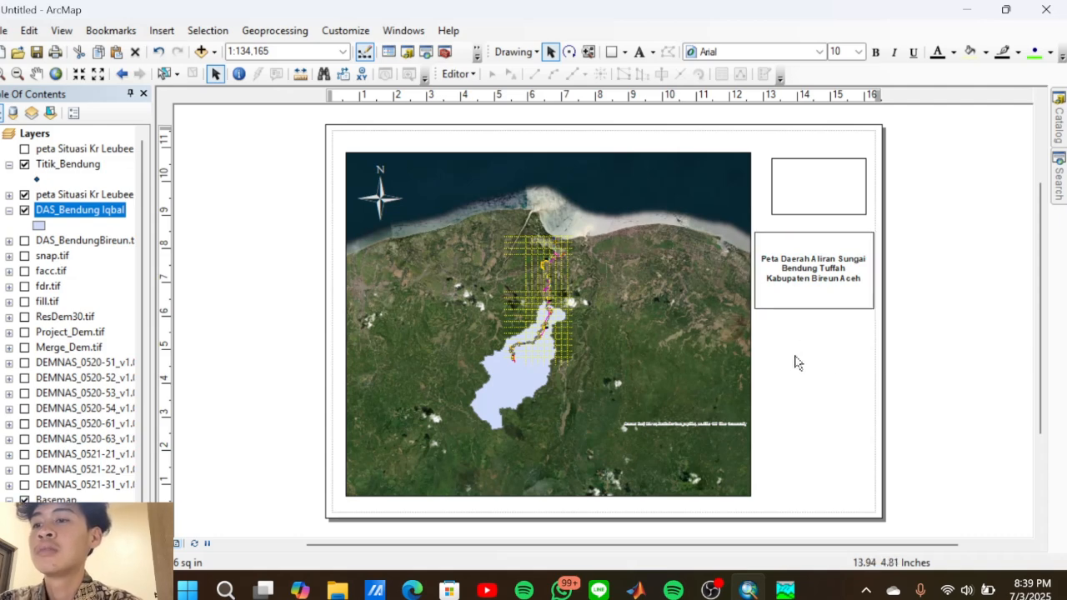
{"action": "left_click", "coordinate": [829, 334]}
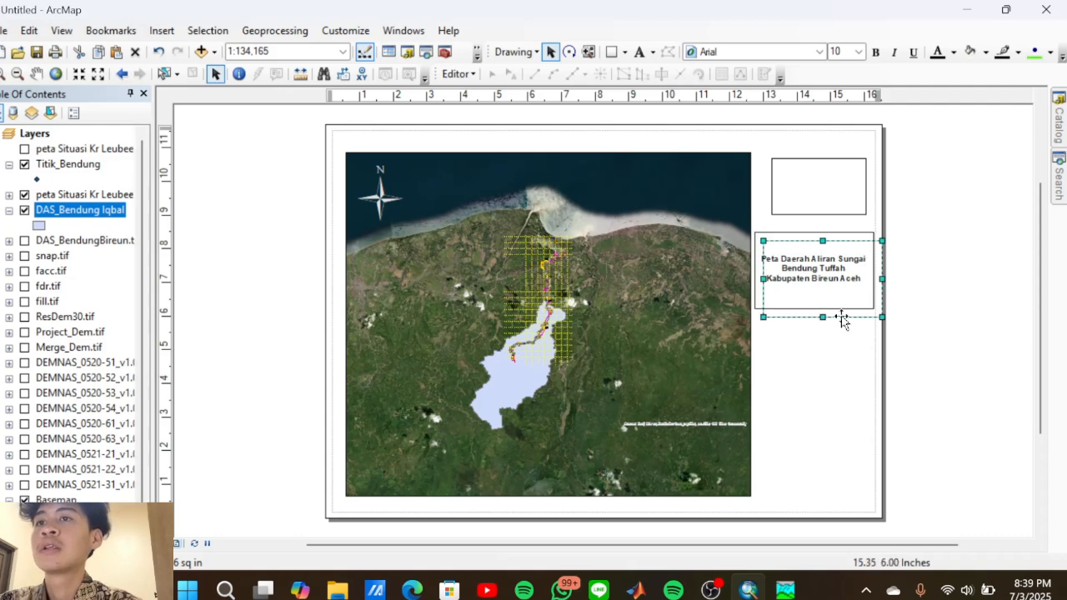
{"action": "left_click_drag", "start_coordinate": [842, 317], "coordinate": [820, 494]}
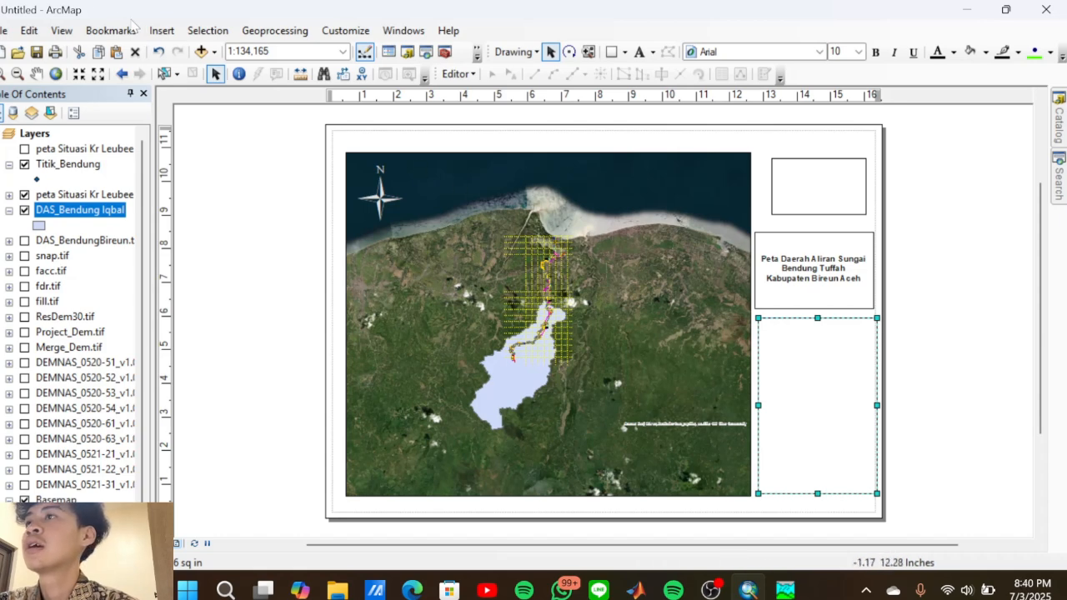
Start a new legend for the layout and remove all the default layers from its legend items
{"action": "left_click", "coordinate": [162, 30]}
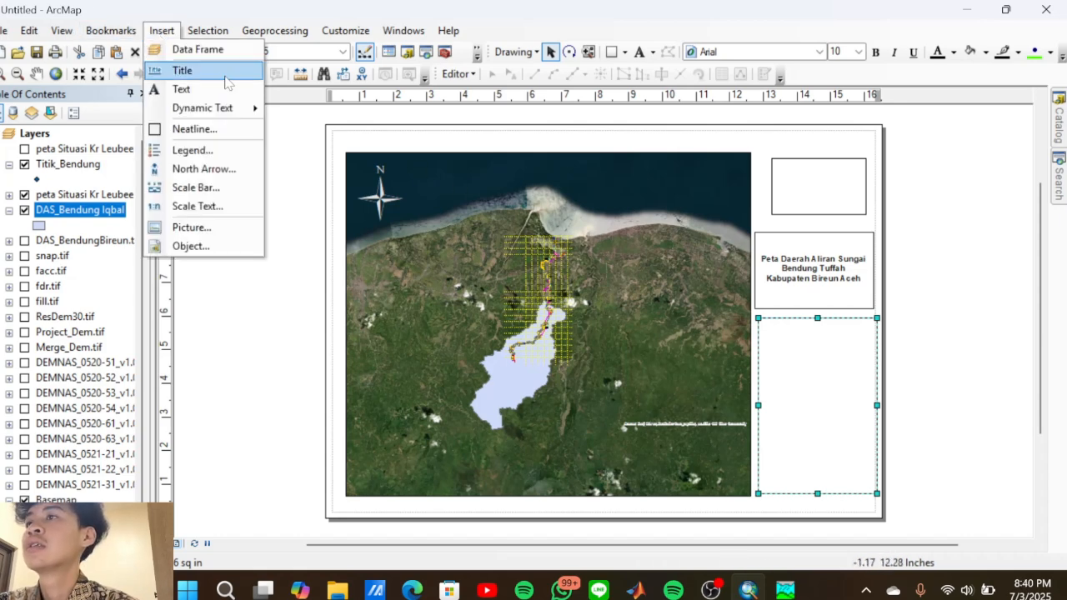
{"action": "left_click", "coordinate": [223, 157]}
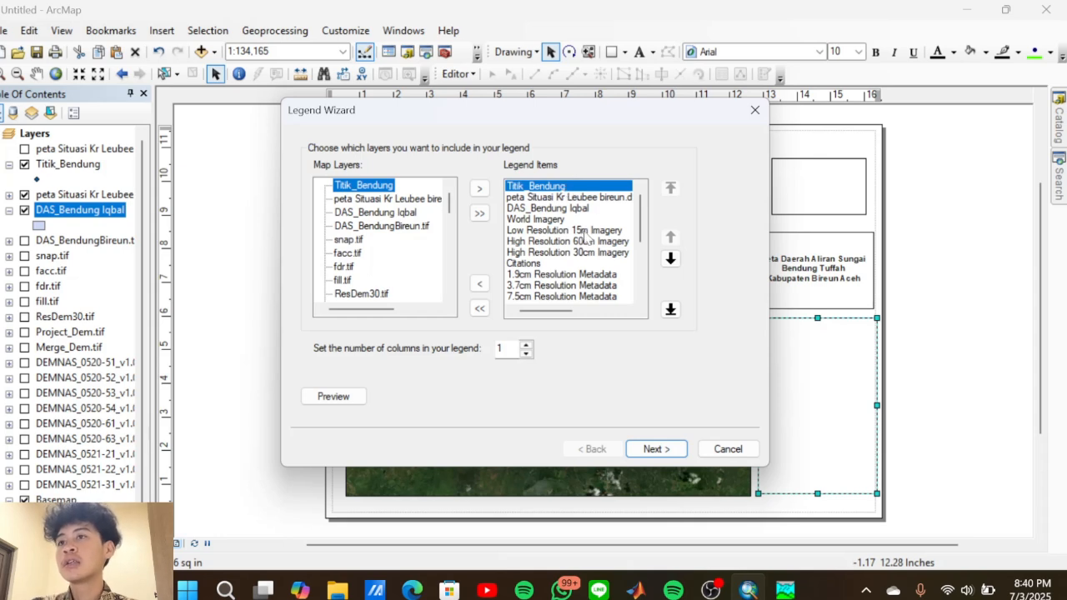
{"action": "scroll", "coordinate": [586, 238], "scroll_direction": "down", "scroll_amount": 4}
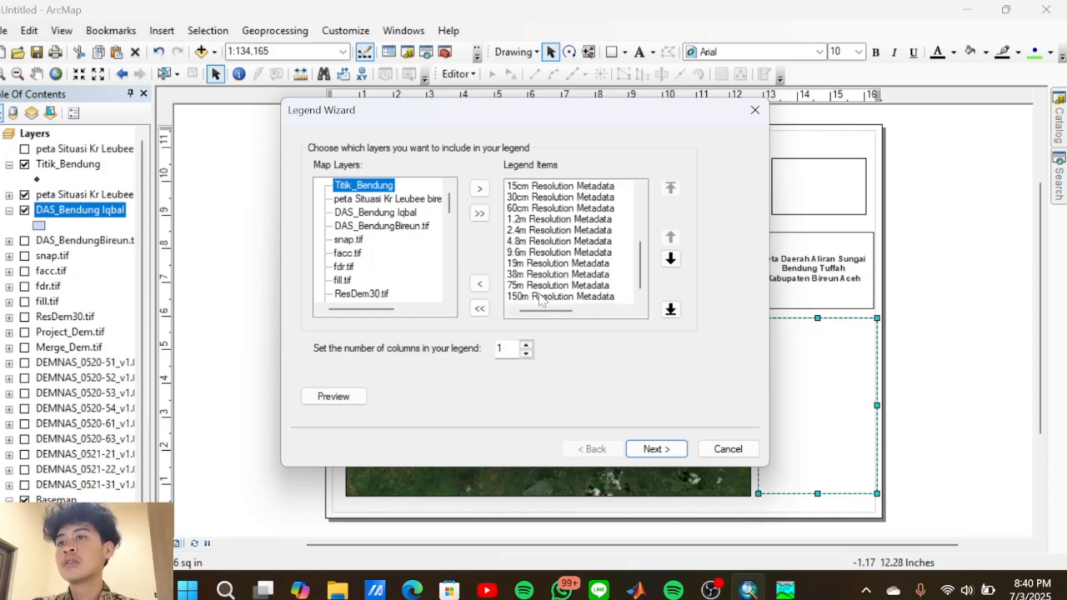
{"action": "left_click", "coordinate": [540, 300], "text": "shift"}
{"action": "left_click", "coordinate": [480, 284]}
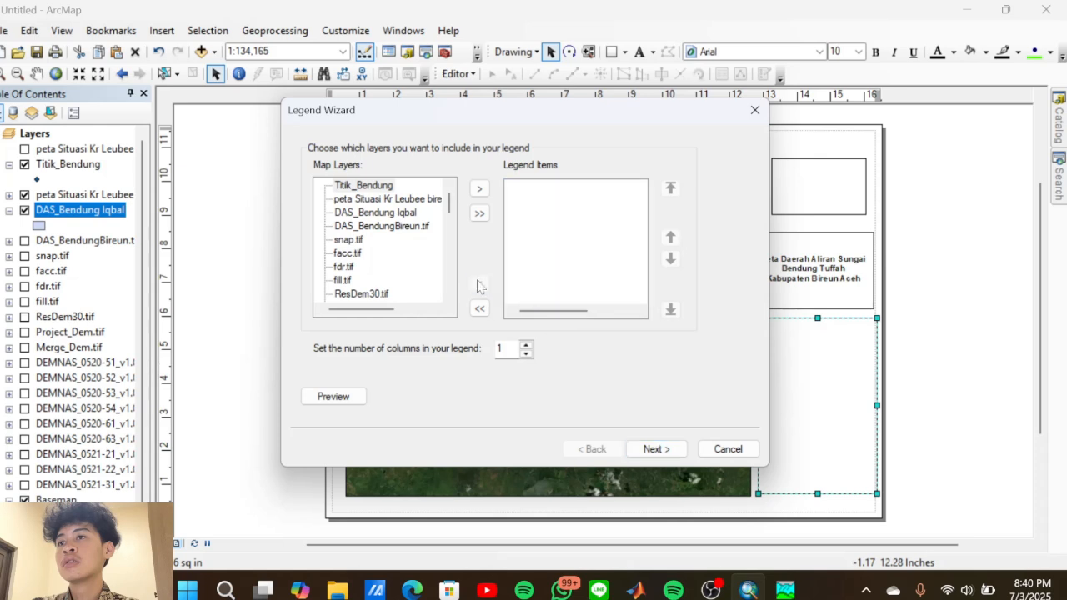
Add the Titik_Bendung point layer and the DAS_Bendung catchment polygon layer to the legend items
{"action": "scroll", "coordinate": [400, 224], "scroll_direction": "down", "scroll_amount": 5}
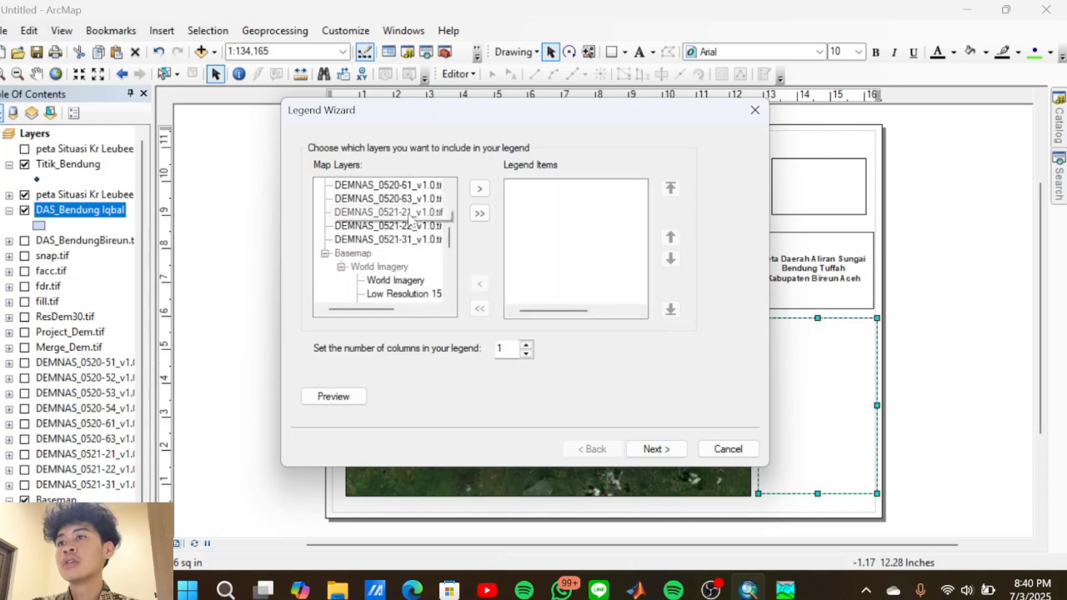
{"action": "scroll", "coordinate": [409, 224], "scroll_direction": "down", "scroll_amount": 5}
{"action": "scroll", "coordinate": [407, 222], "scroll_direction": "up", "scroll_amount": 10}
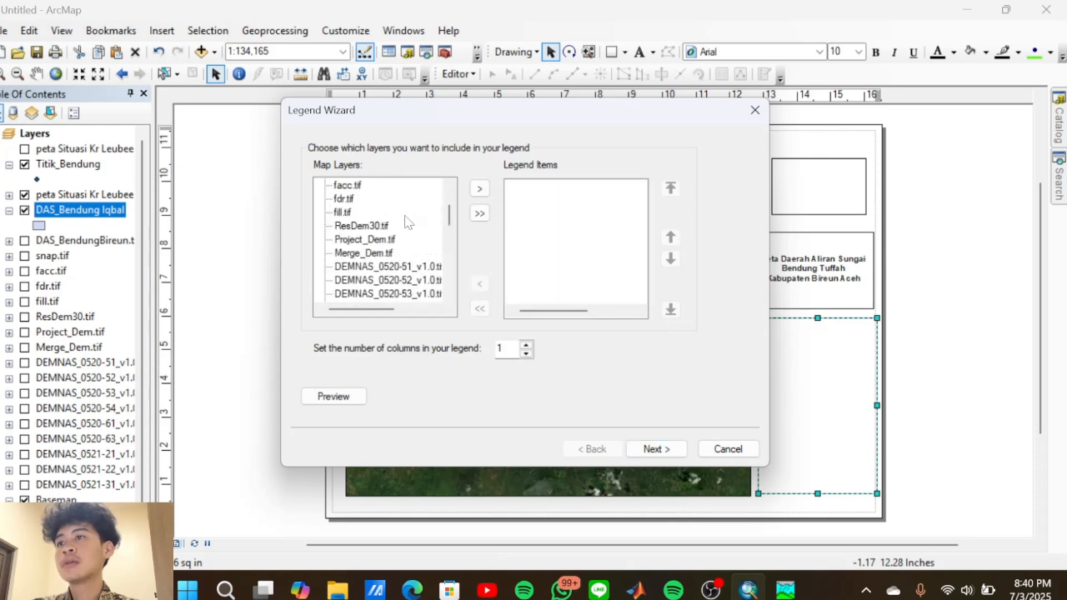
{"action": "scroll", "coordinate": [405, 224], "scroll_direction": "up", "scroll_amount": 2}
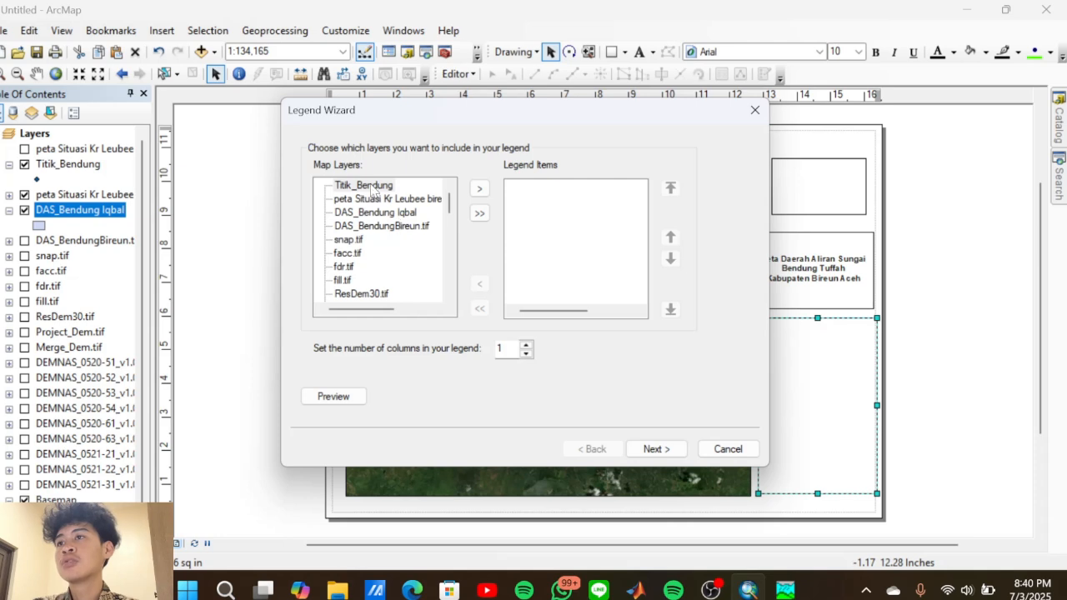
{"action": "left_click", "coordinate": [373, 187]}
{"action": "left_click", "coordinate": [479, 188]}
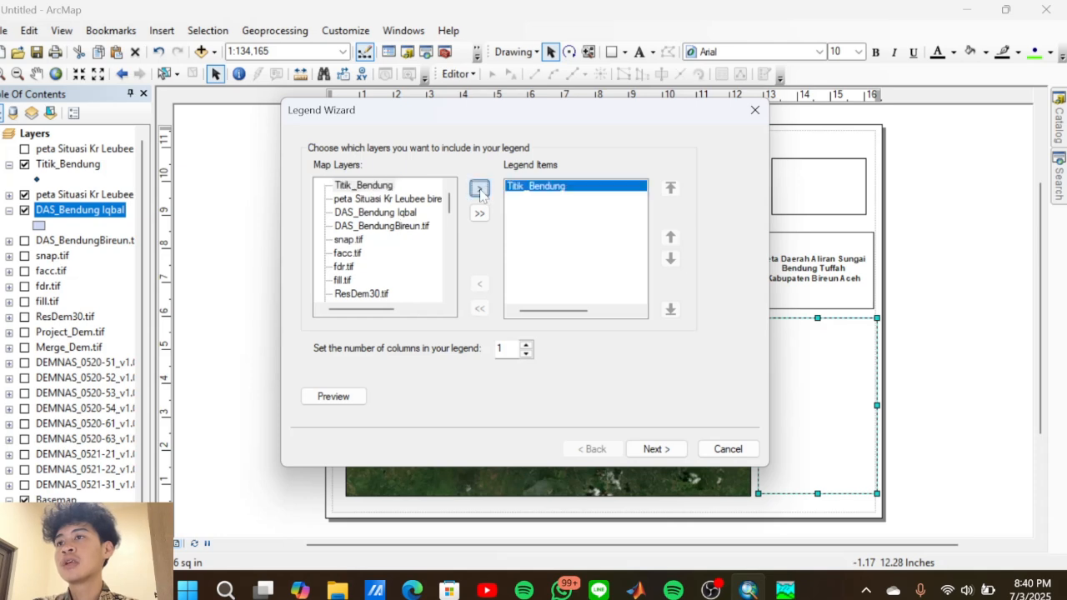
{"action": "left_click", "coordinate": [405, 213]}
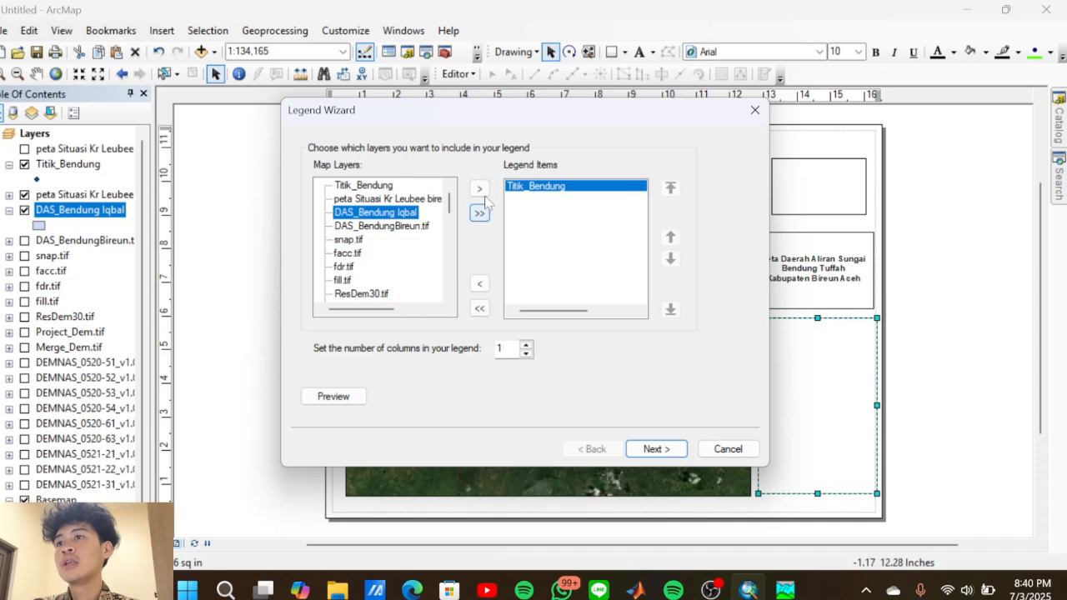
{"action": "left_click", "coordinate": [480, 188]}
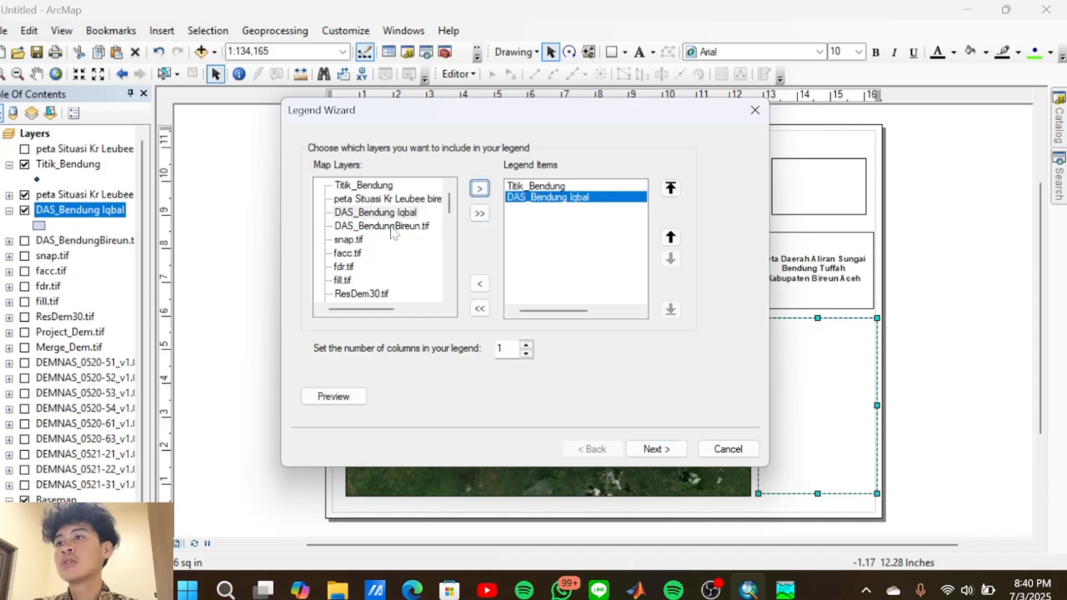
{"action": "scroll", "coordinate": [392, 233], "scroll_direction": "down", "scroll_amount": 2}
{"action": "scroll", "coordinate": [392, 233], "scroll_direction": "up", "scroll_amount": 2}
Create the legend with the title "Legend", keeping the default font, frame, patch and spacing settings
{"action": "left_click", "coordinate": [654, 450]}
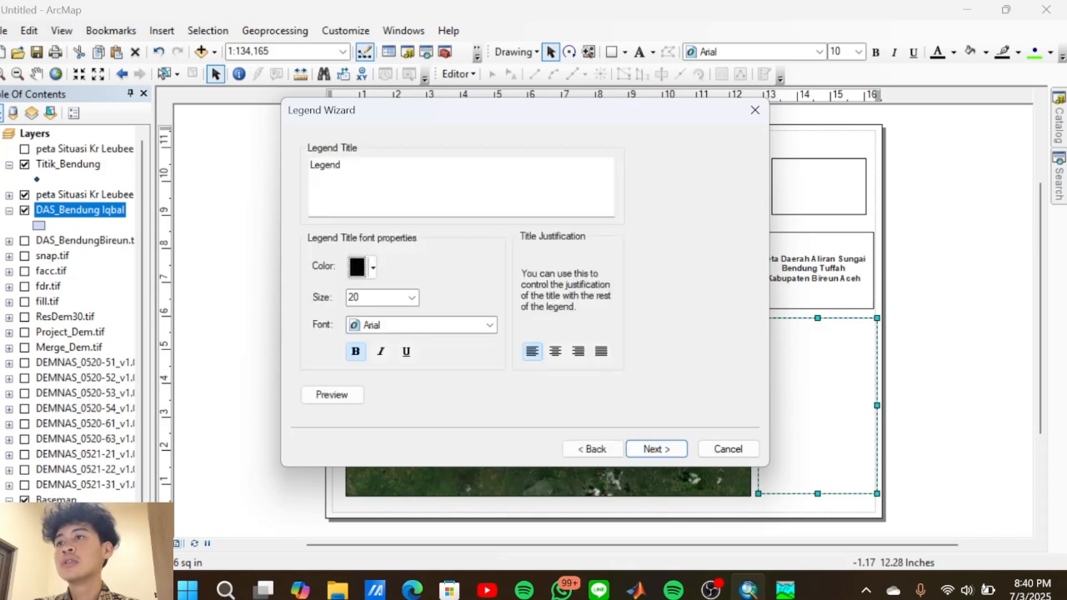
{"action": "double_click", "coordinate": [336, 165]}
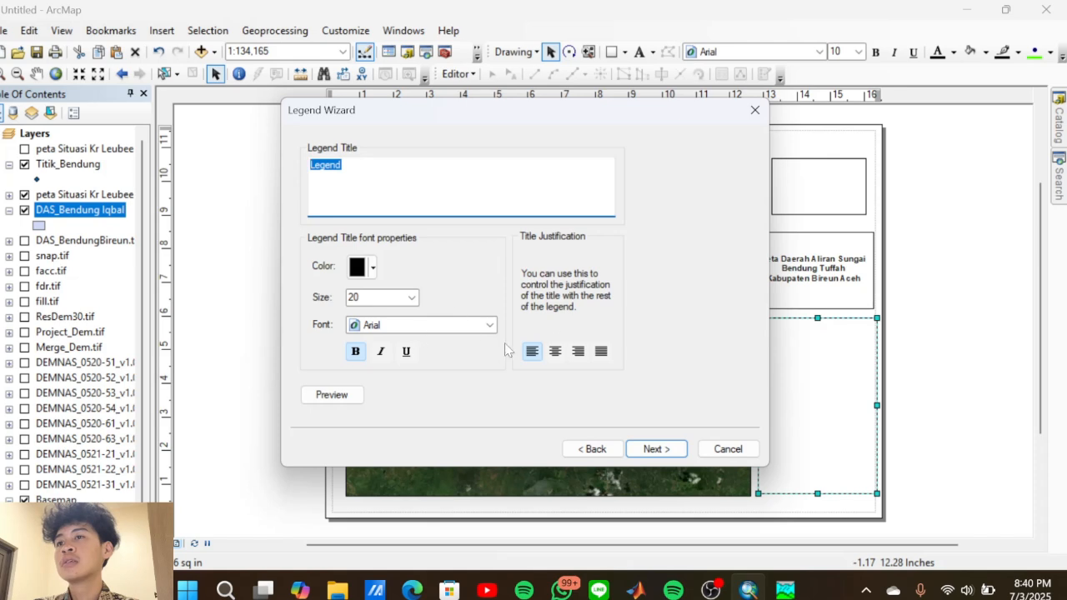
{"action": "left_click", "coordinate": [632, 451]}
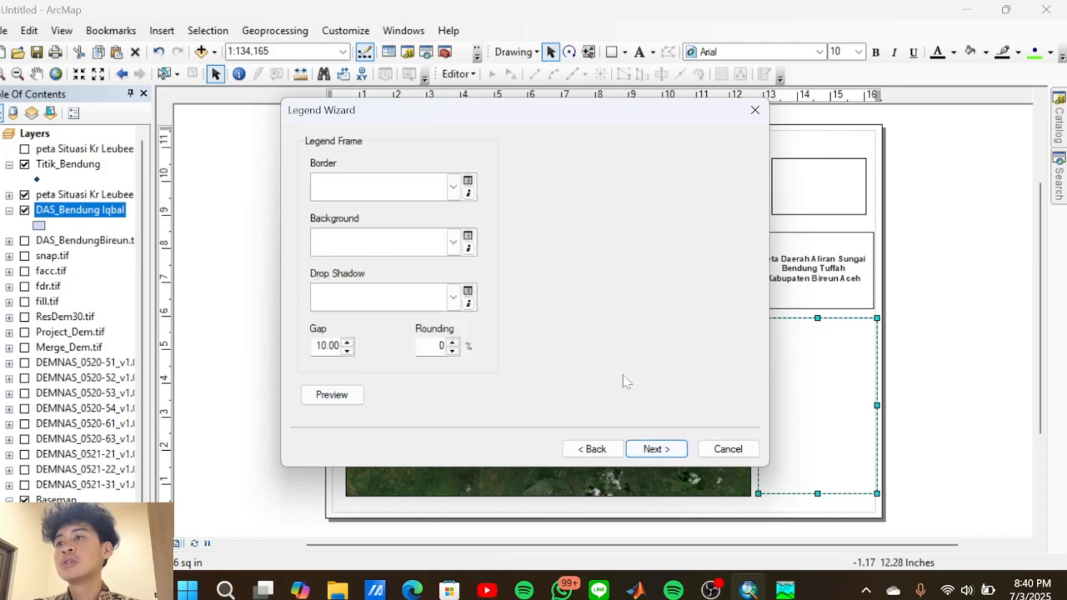
{"action": "left_click", "coordinate": [650, 449]}
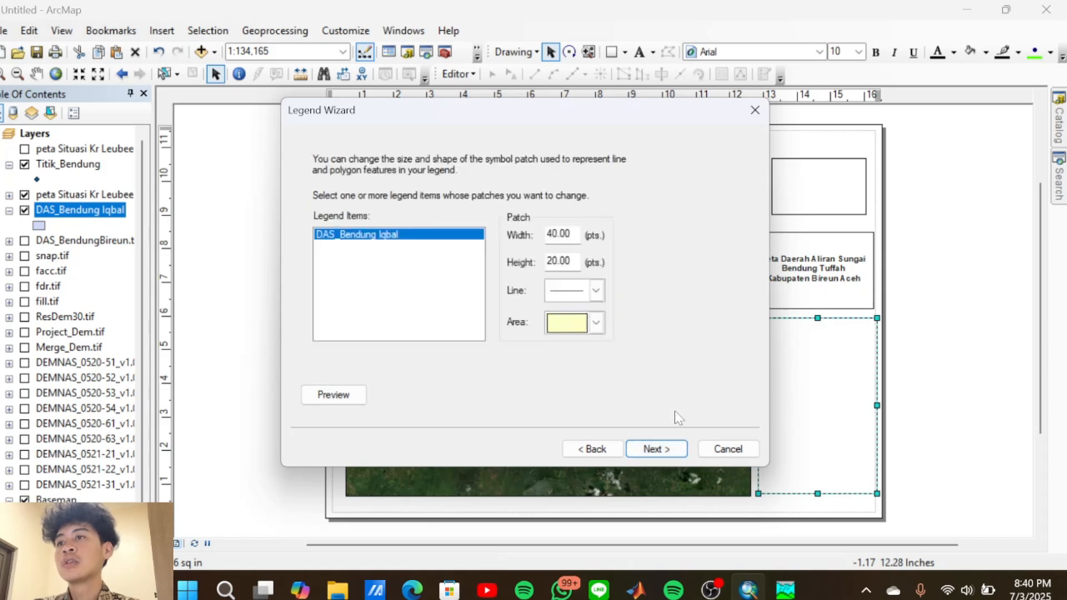
{"action": "left_click", "coordinate": [653, 450]}
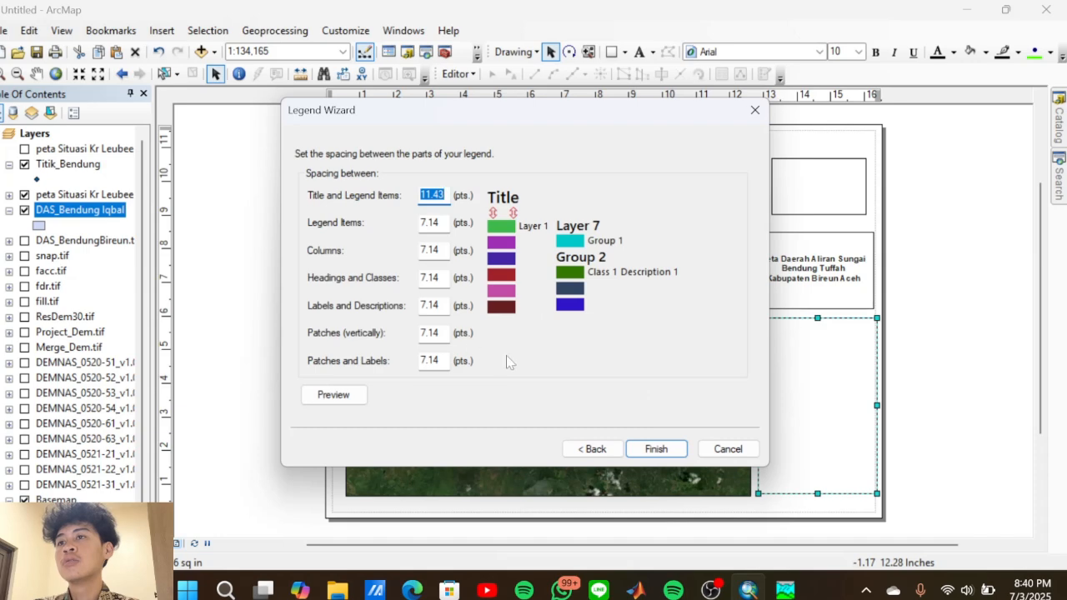
{"action": "left_click", "coordinate": [652, 452]}
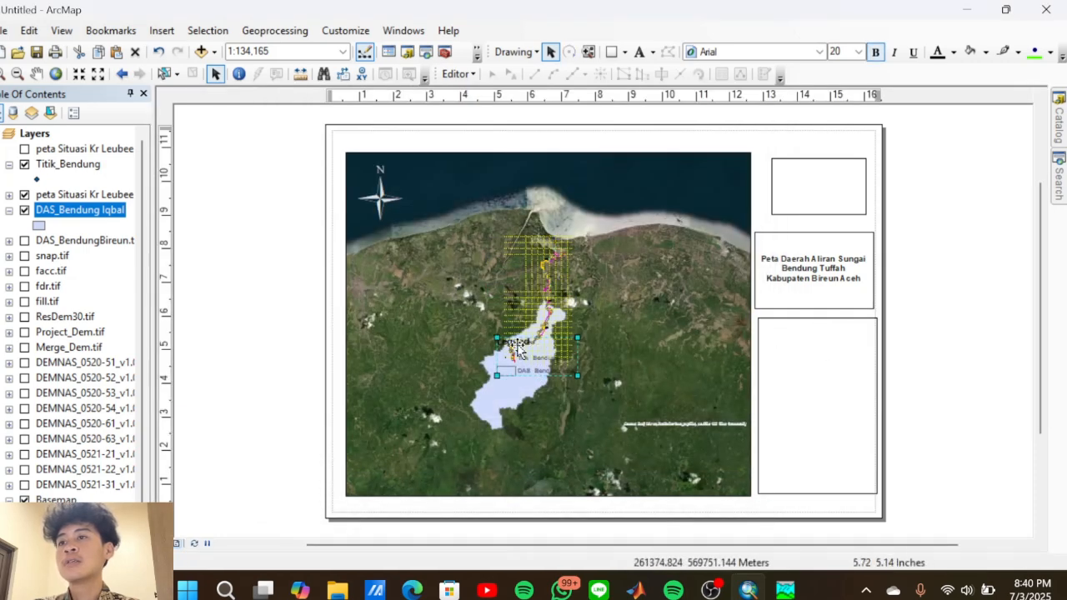
Move the legend into the upper part of the large empty box beneath the title and enlarge it slightly to fit the box's width
{"action": "left_click_drag", "start_coordinate": [517, 346], "coordinate": [795, 340]}
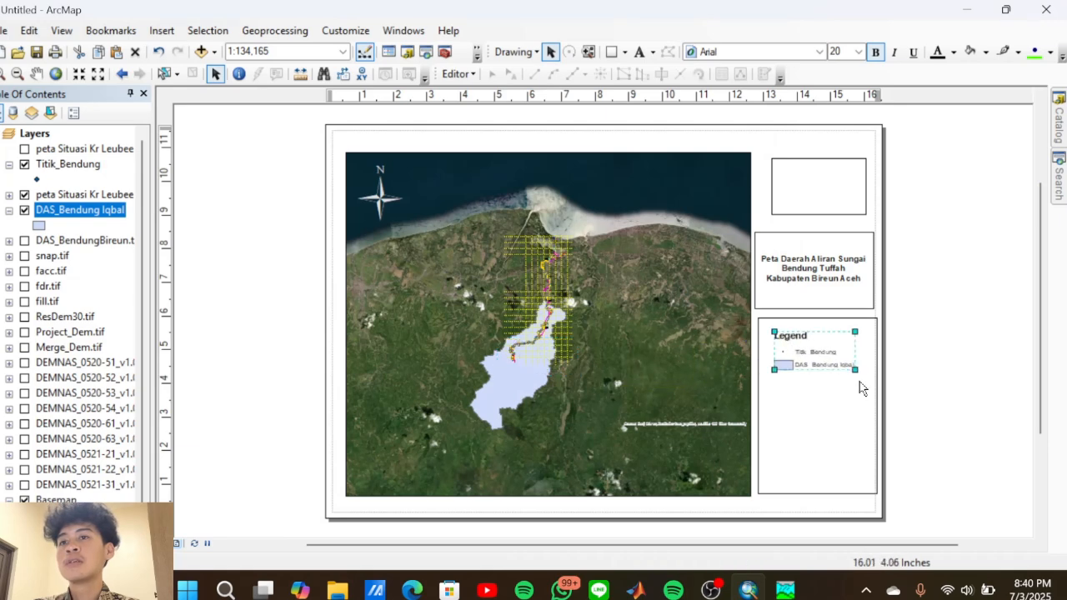
{"action": "left_click_drag", "start_coordinate": [855, 369], "coordinate": [842, 357]}
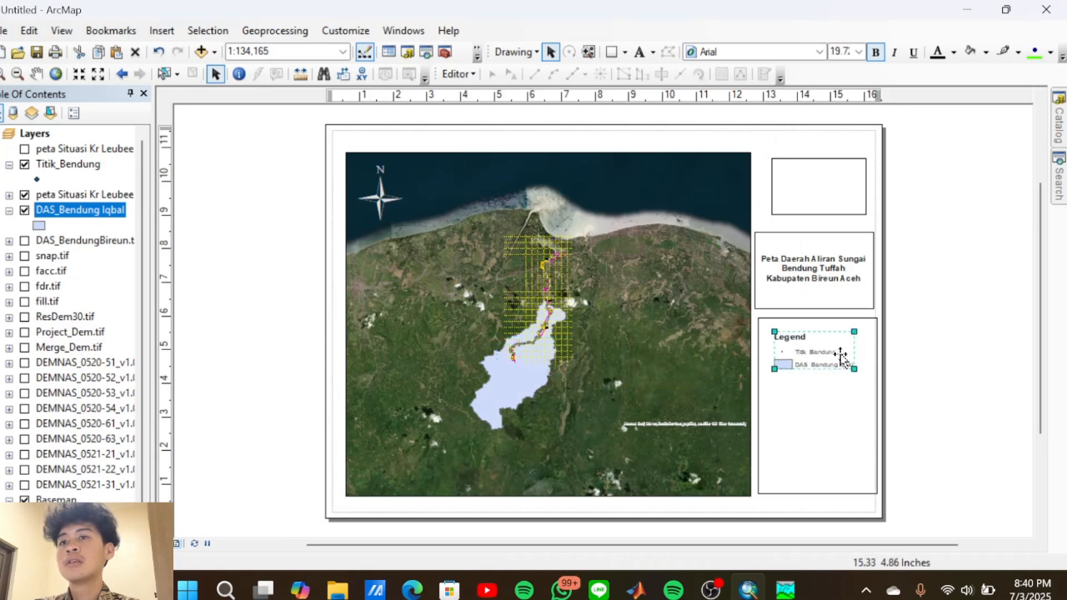
{"action": "left_click_drag", "start_coordinate": [775, 369], "coordinate": [767, 372]}
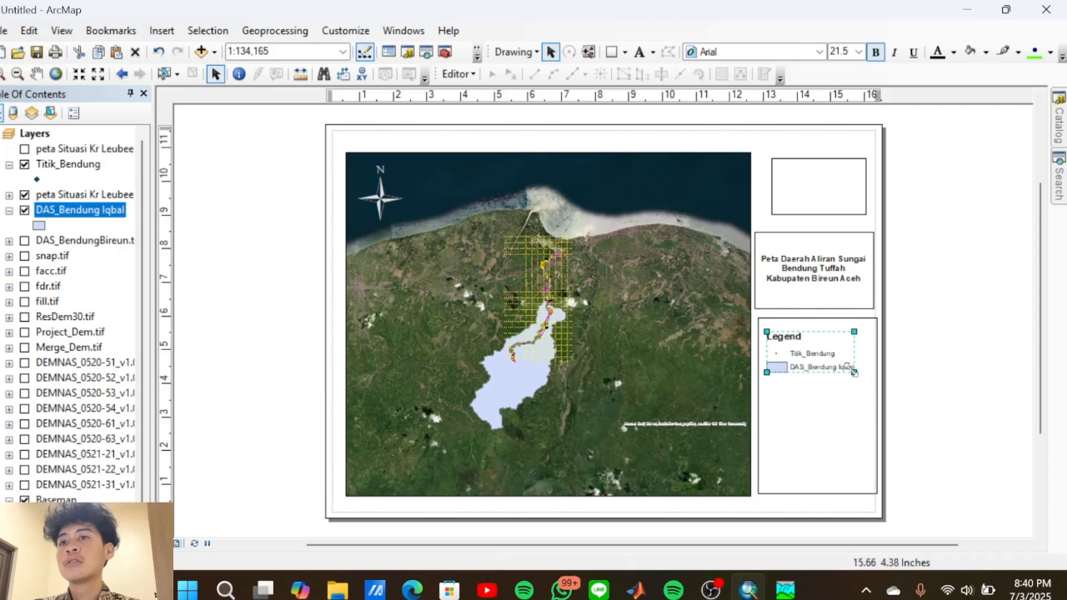